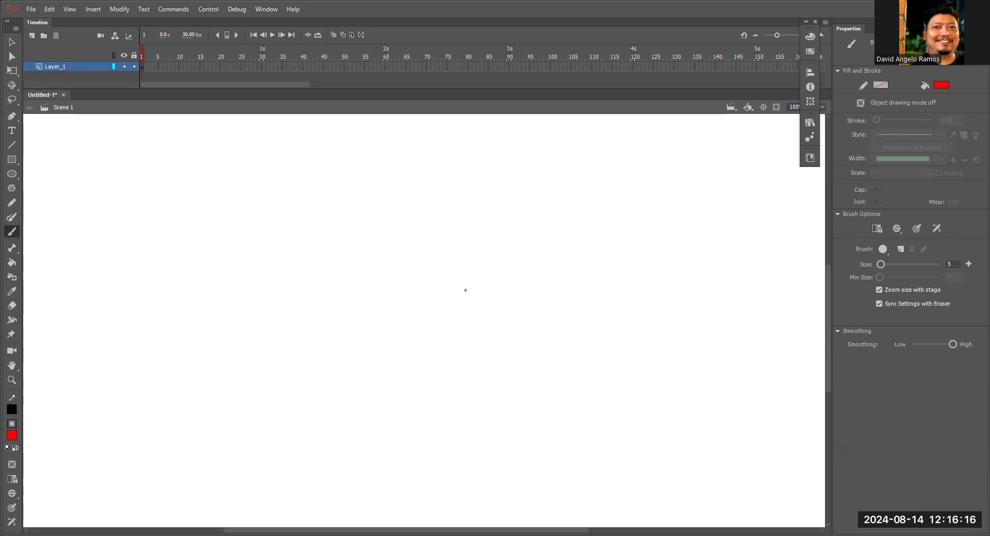
Set the brush fill color to #666666 and draw a straight horizontal ground line across the lower part of the stage.
key("ctrl+minus")
key("space")
left_click_drag(518, 258, 471, 299)
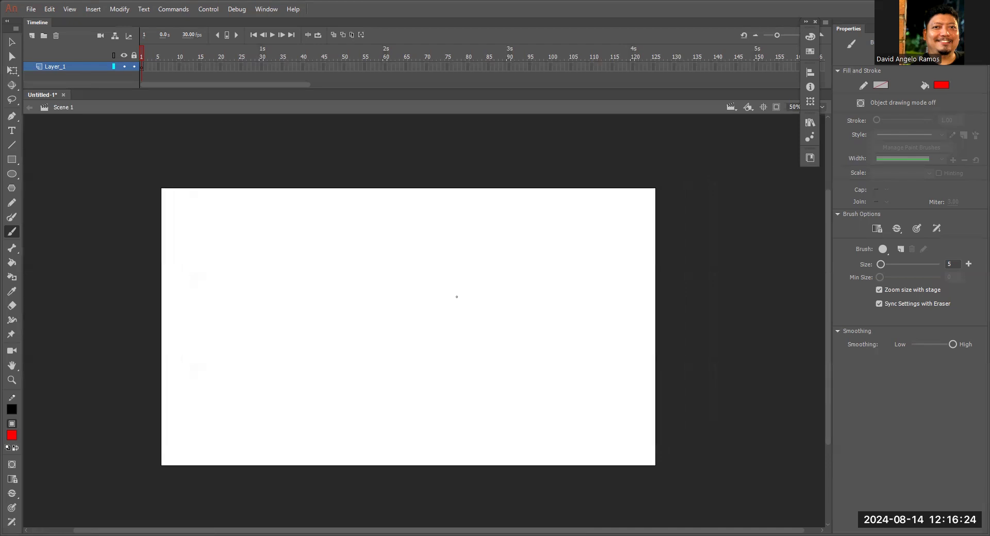
left_click(11, 435)
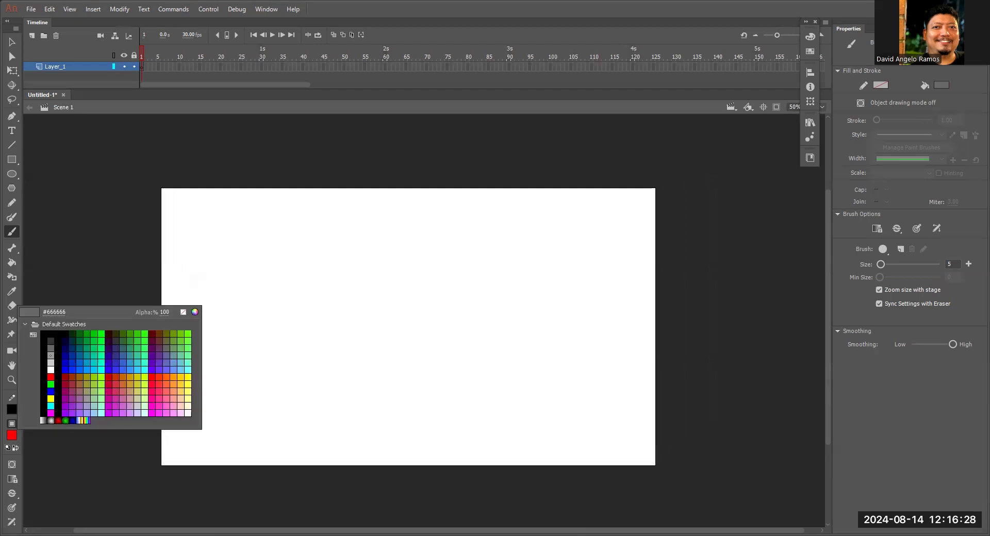
left_click(51, 355)
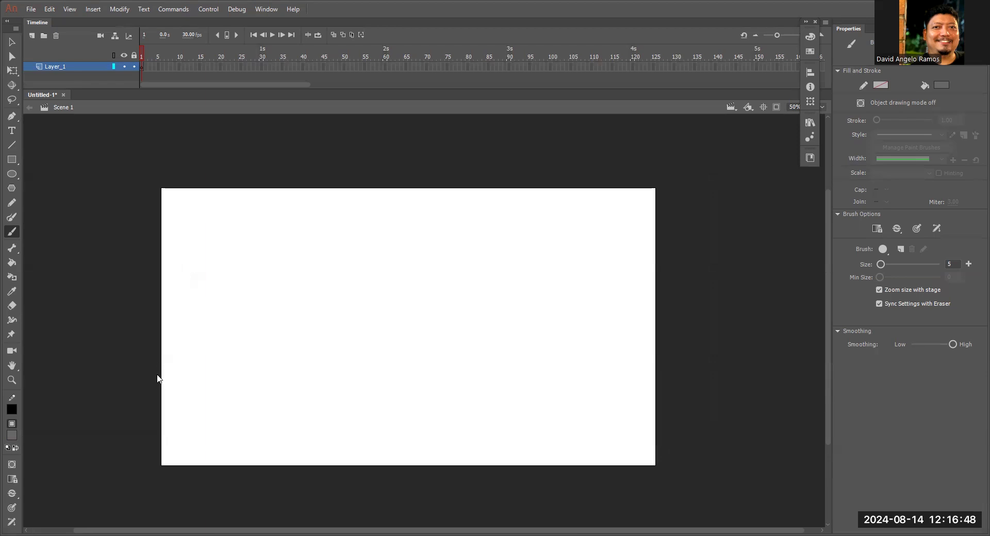
mouse_move(160, 374)
left_mouse_down()
mouse_move(483, 378)
mouse_move(731, 410)
mouse_move(735, 375)
left_mouse_up()
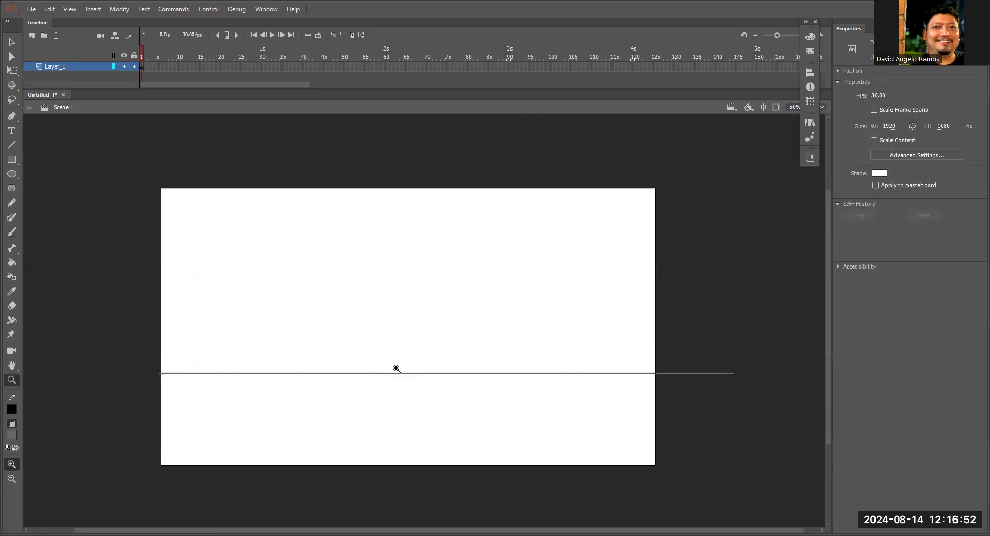
Sketch a large rock outline on the ground line, with grass tufts at both of its ends.
key("ctrl+1")
mouse_move(328, 337)
left_mouse_down()
mouse_move(339, 301)
mouse_move(383, 243)
mouse_move(428, 223)
mouse_move(452, 222)
mouse_move(467, 263)
mouse_move(463, 255)
mouse_move(508, 259)
mouse_move(533, 305)
mouse_move(348, 335)
mouse_move(361, 334)
mouse_move(319, 296)
mouse_move(318, 326)
mouse_move(296, 328)
left_mouse_up()
mouse_move(535, 328)
left_mouse_down()
mouse_move(551, 302)
mouse_move(579, 324)
left_mouse_up()
left_click_drag(341, 314, 387, 330)
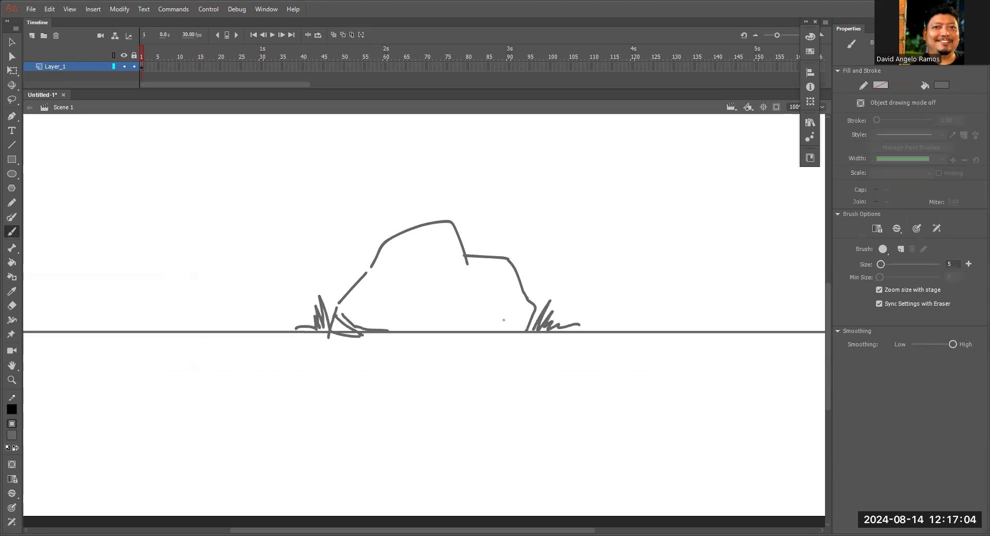
Draw the rock's lower edge with more grass and a curved ground contour along its base.
left_click_drag(536, 263, 597, 233)
mouse_move(591, 275)
left_mouse_down()
mouse_move(531, 299)
mouse_move(545, 300)
left_mouse_up()
mouse_move(437, 292)
left_mouse_down()
mouse_move(425, 316)
mouse_move(480, 323)
mouse_move(588, 304)
left_mouse_up()
key("ctrl+z")
key("ctrl+z")
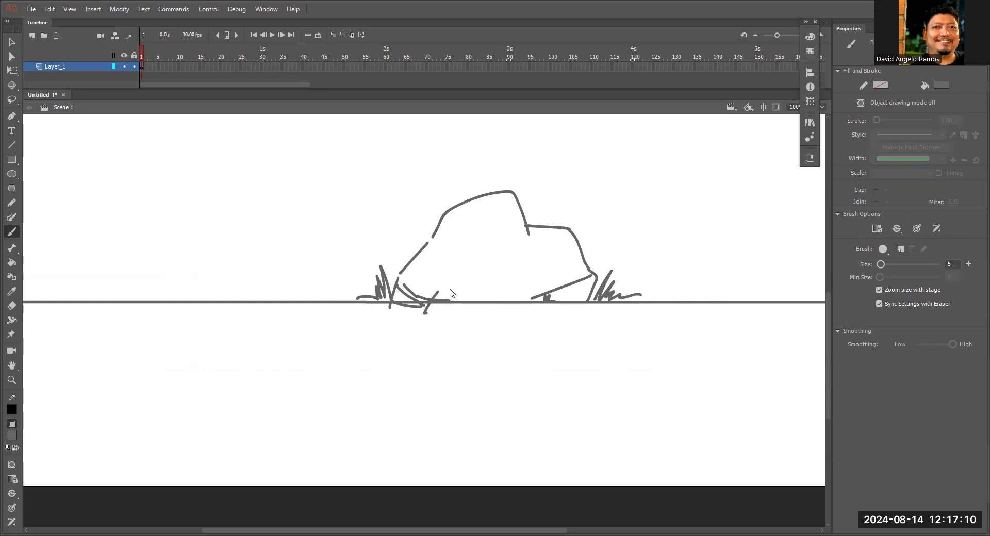
mouse_move(424, 311)
left_mouse_down()
mouse_move(477, 319)
mouse_move(580, 303)
left_mouse_up()
mouse_move(438, 295)
left_mouse_down()
mouse_move(480, 304)
mouse_move(460, 319)
left_mouse_up()
left_click_drag(543, 298, 526, 301)
left_click_drag(594, 289, 591, 300)
left_click_drag(364, 297, 348, 297)
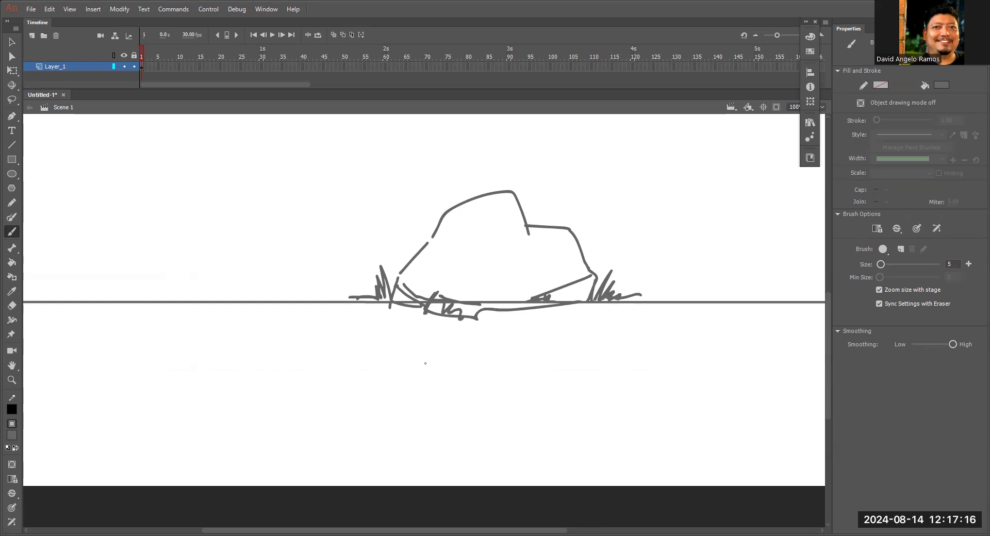
Lasso the rock and its grass and move the selection slightly down, just below the ground line.
key("ctrl+minus")
key("z")
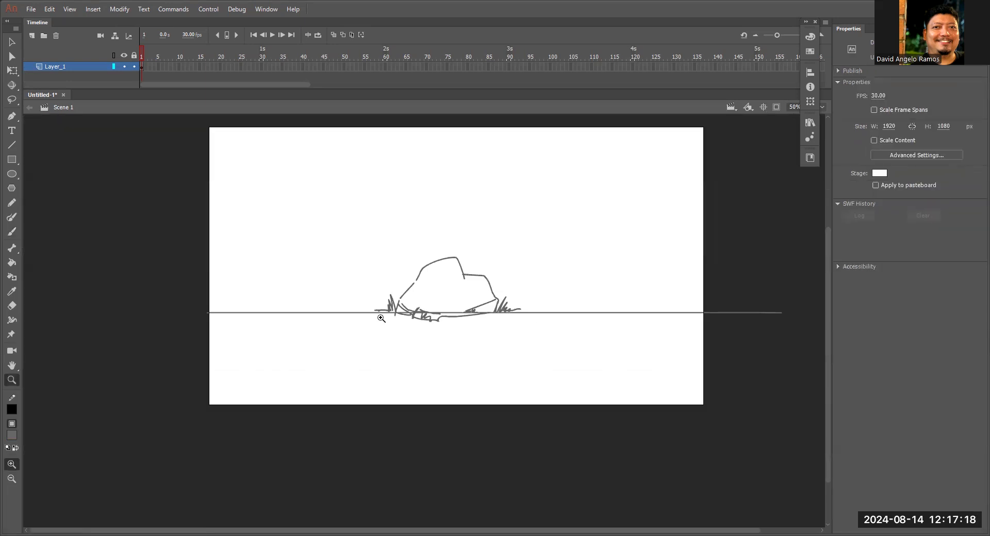
left_click(388, 321)
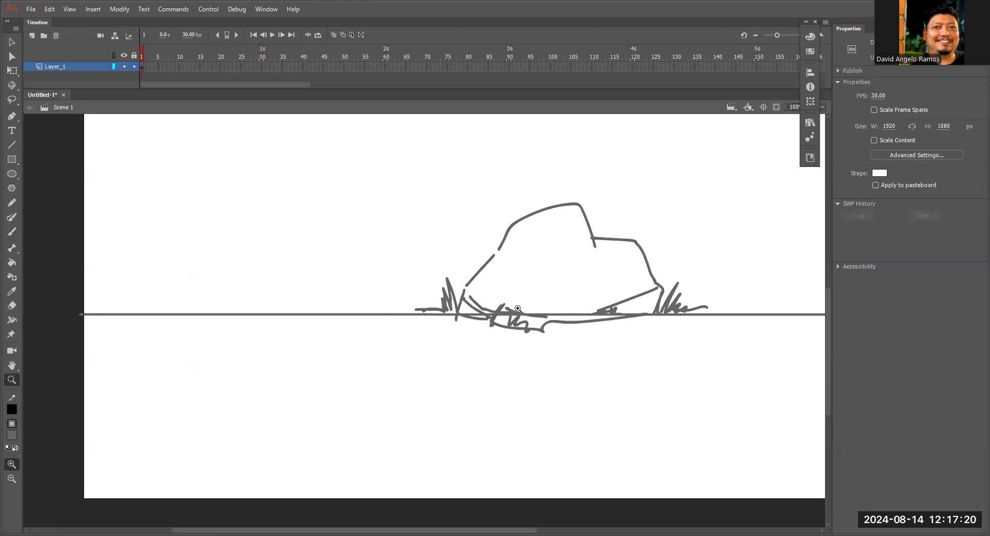
key("b")
key("l")
mouse_move(677, 336)
left_mouse_down()
mouse_move(717, 281)
mouse_move(600, 175)
mouse_move(428, 252)
mouse_move(415, 304)
mouse_move(470, 350)
mouse_move(679, 339)
left_mouse_up()
key("v")
left_click_drag(578, 326, 574, 330)
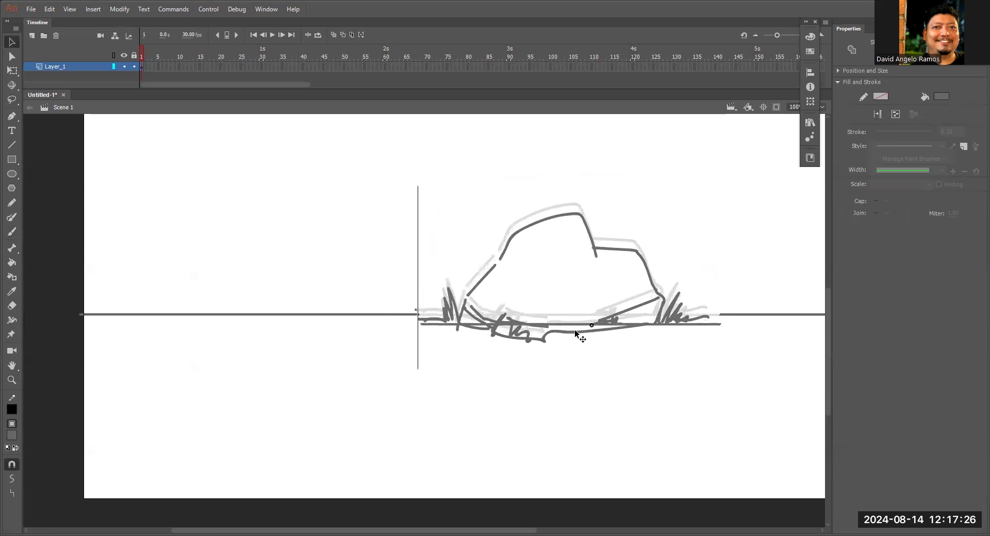
left_click(576, 375)
Add ground strokes on both sides of the moved rock and redraw its outline to close the gaps.
key("b")
left_click_drag(418, 318, 447, 316)
left_click_drag(685, 316, 727, 315)
mouse_move(608, 323)
left_mouse_down()
mouse_move(658, 323)
mouse_move(646, 312)
mouse_move(651, 319)
left_mouse_up()
left_click_drag(508, 244, 475, 288)
mouse_move(504, 250)
left_mouse_down()
mouse_move(558, 216)
mouse_move(603, 249)
mouse_move(637, 255)
mouse_move(663, 298)
left_mouse_up()
left_click_drag(479, 290, 462, 306)
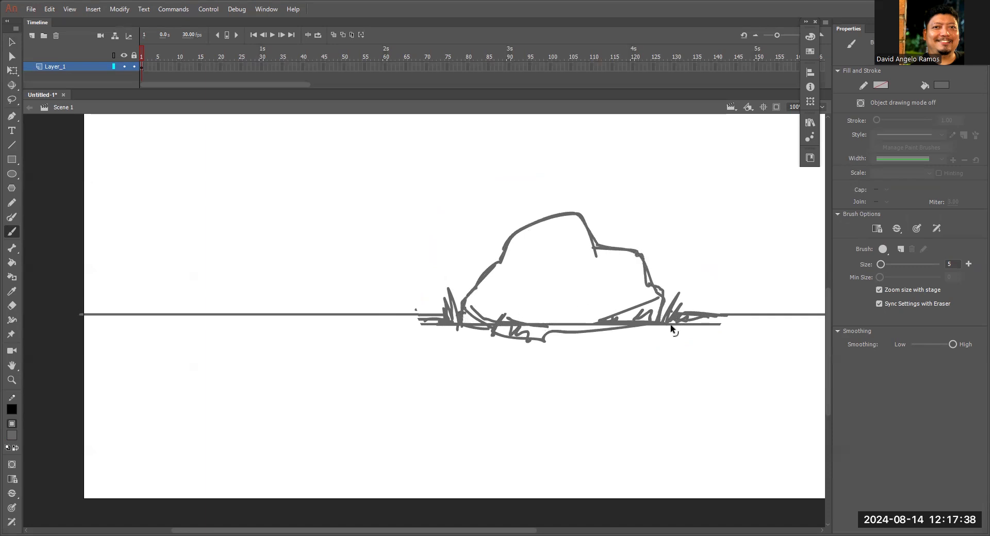
key("ctrl+minus")
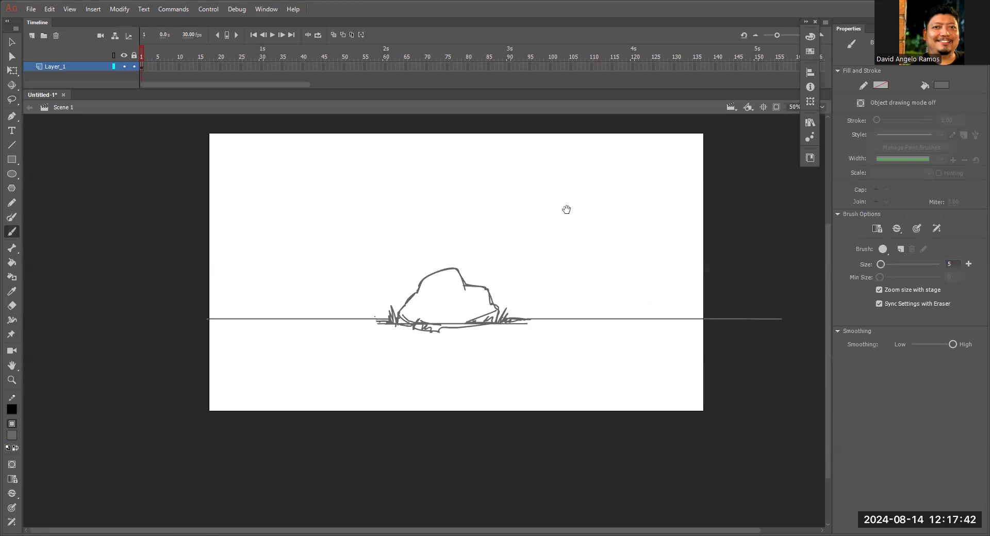
left_click_drag(566, 210, 548, 228)
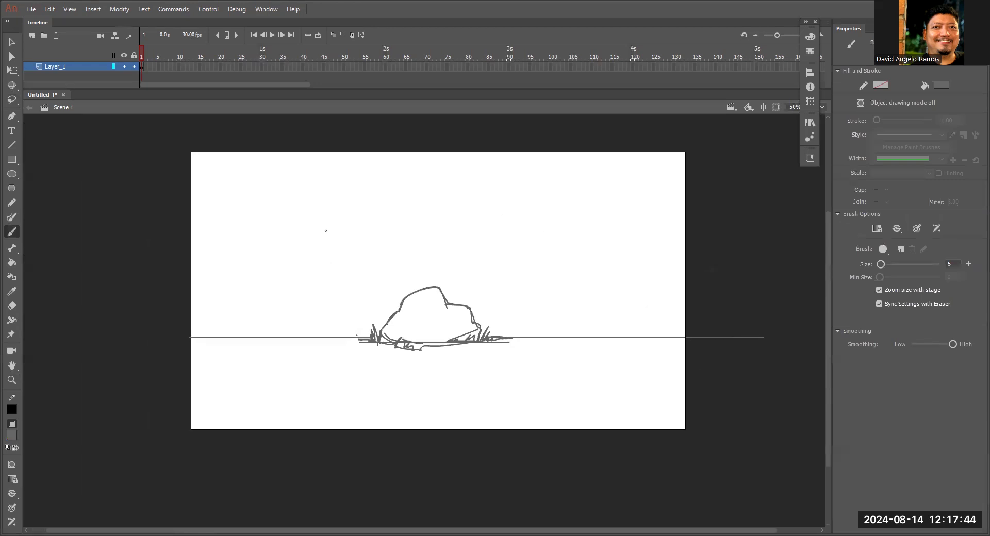
Rename the layer to background and enlarge the timeline area.
double_click(58, 66)
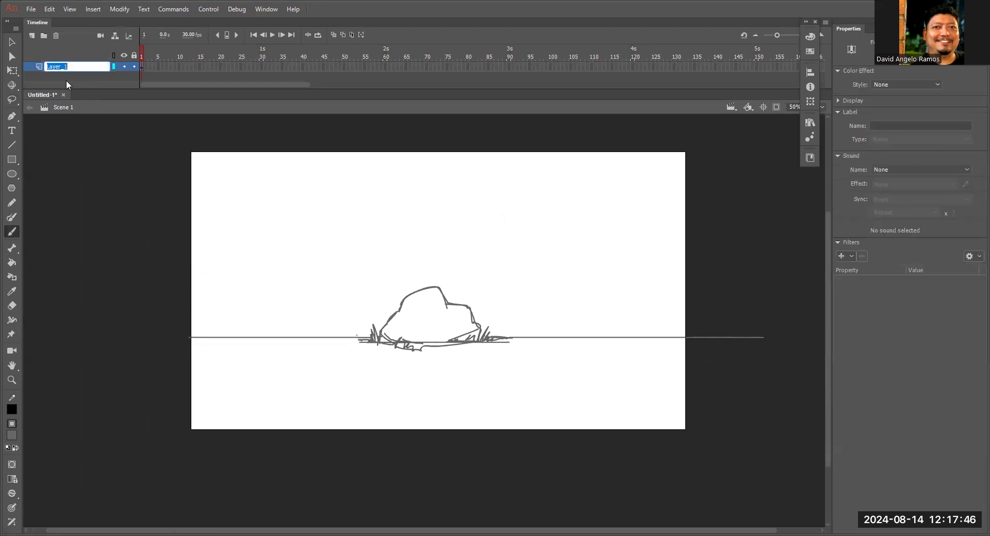
type("background")
left_click(502, 100)
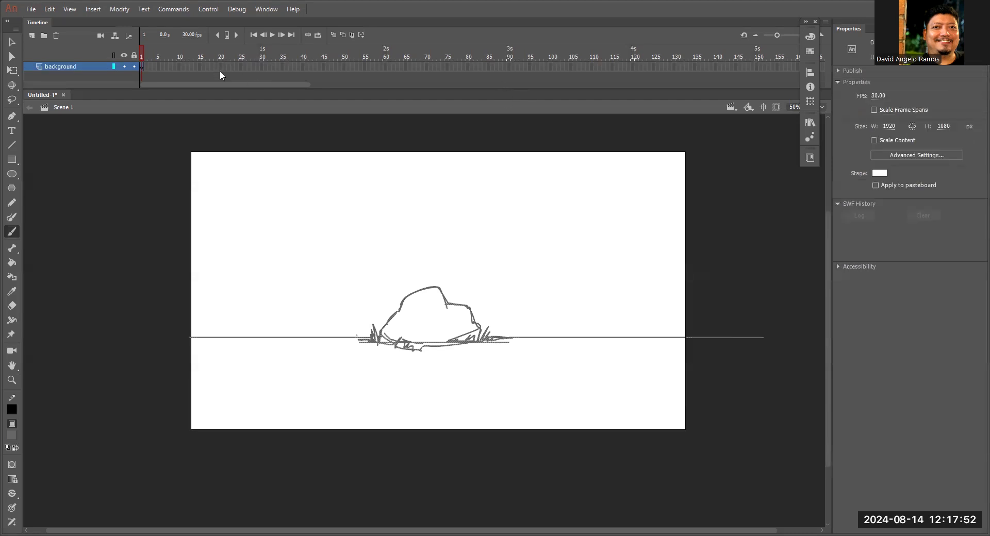
left_click_drag(369, 89, 362, 104)
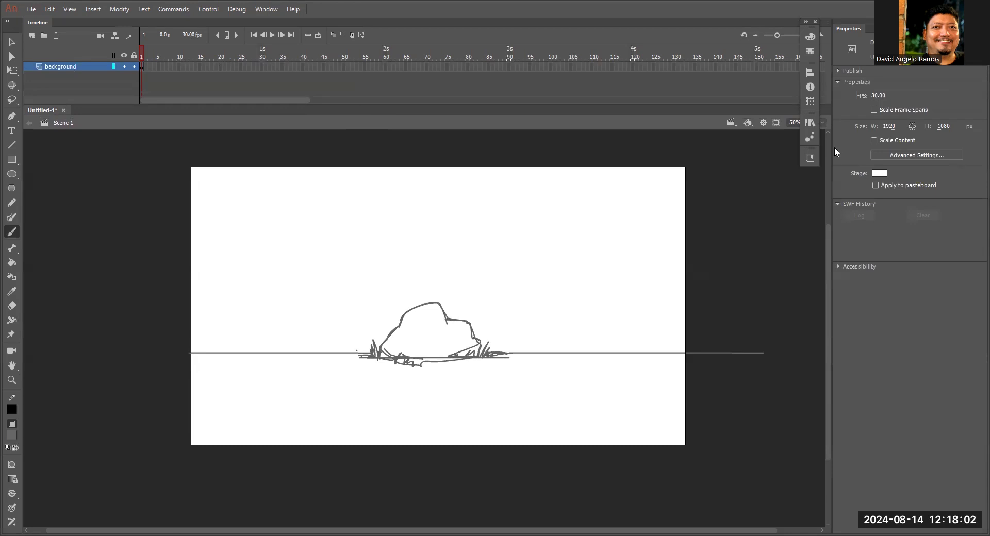
Lock the background layer and add a new layer above it.
left_click(133, 67)
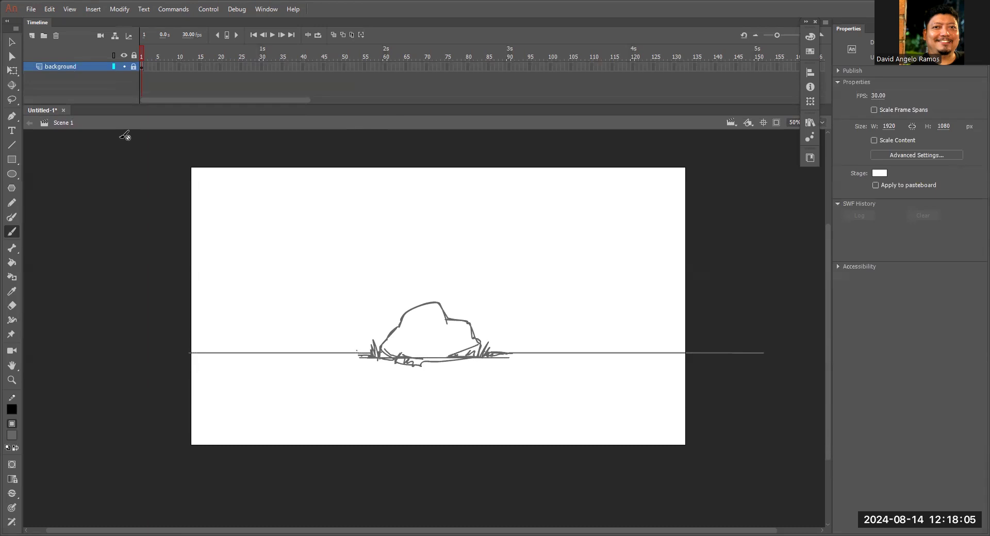
left_click(31, 36)
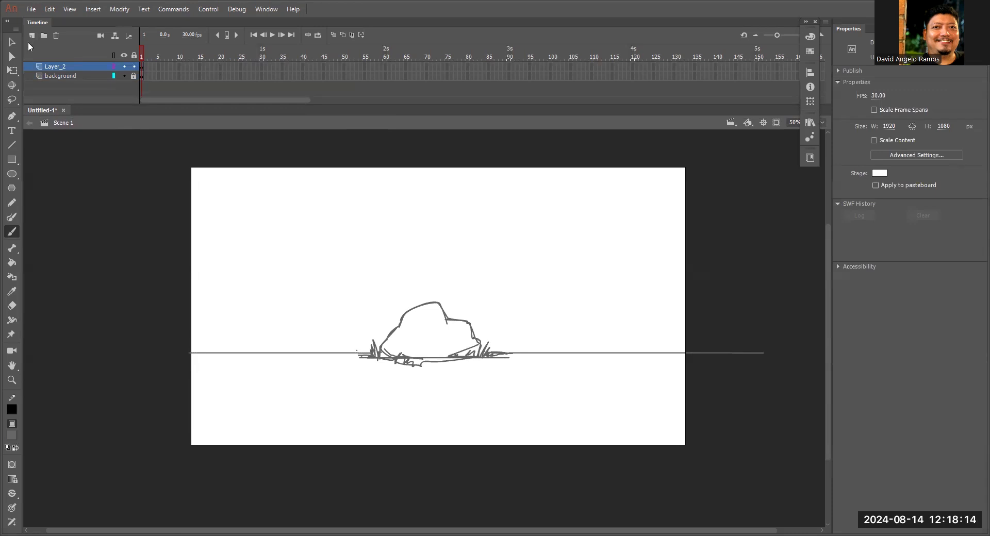
Set the fill color to #33CC00 and draw the character's flat-topped, round-chinned head above the ground, to the rock's left.
left_click(13, 436)
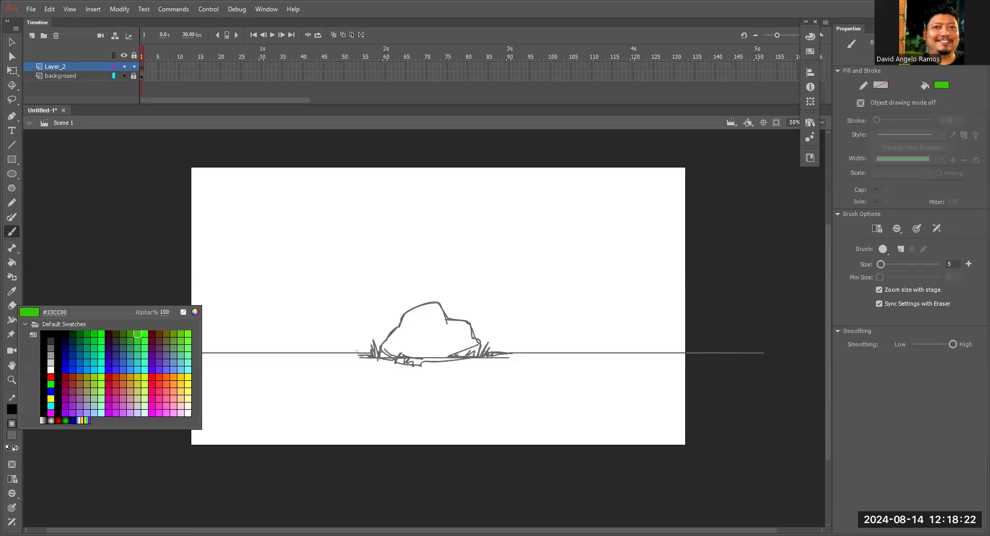
left_click(137, 334)
key("z")
left_click(310, 280)
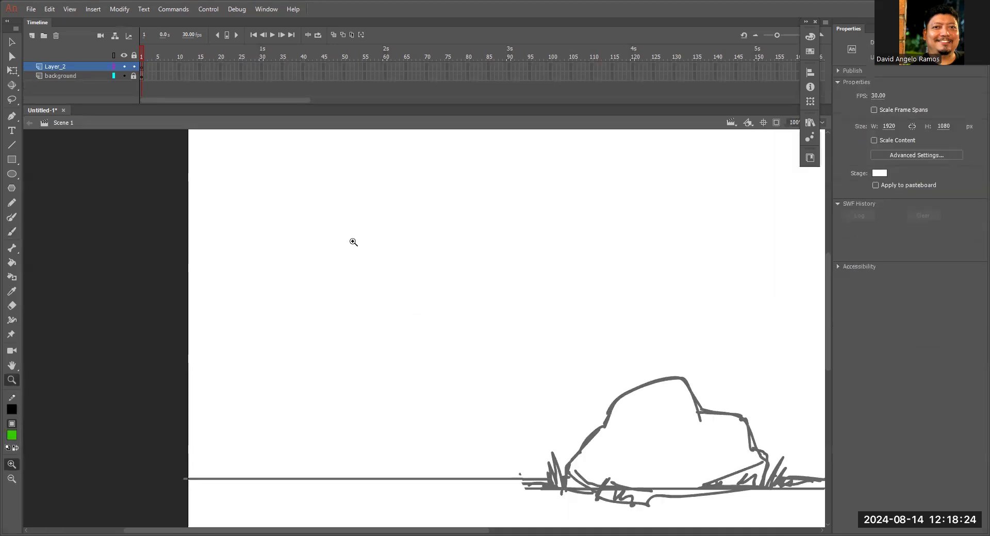
key("b")
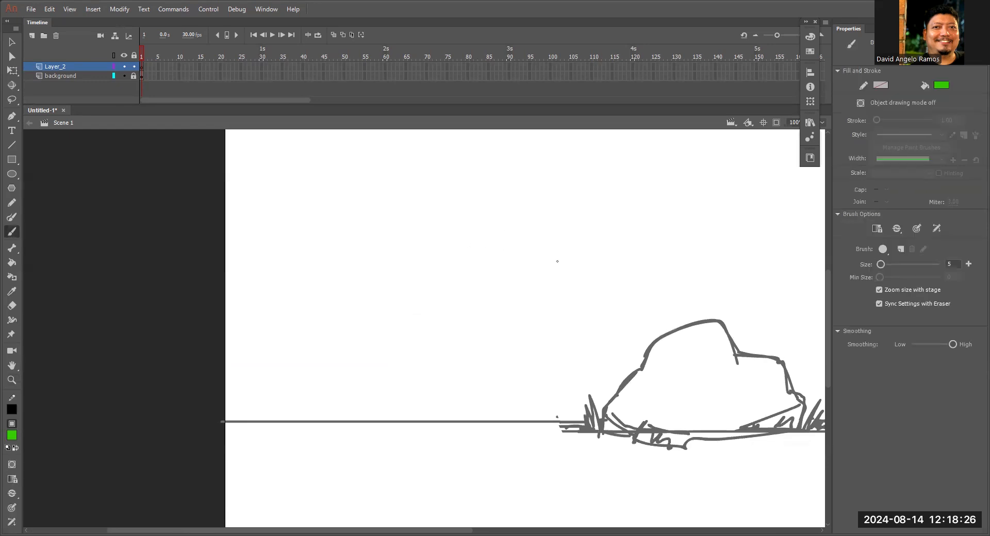
key("space")
left_click_drag(670, 282, 547, 281)
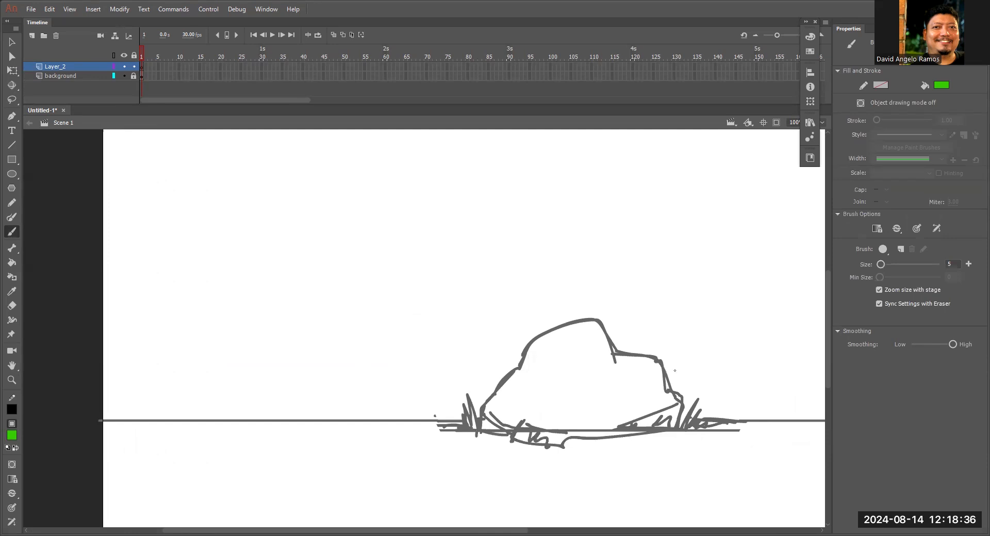
mouse_move(326, 202)
left_mouse_down()
mouse_move(328, 250)
mouse_move(382, 191)
left_mouse_up()
mouse_move(320, 196)
left_mouse_down()
mouse_move(386, 192)
mouse_move(380, 250)
left_mouse_up()
left_click_drag(386, 189, 379, 253)
mouse_move(325, 194)
left_mouse_down()
mouse_move(328, 251)
mouse_move(380, 248)
left_mouse_up()
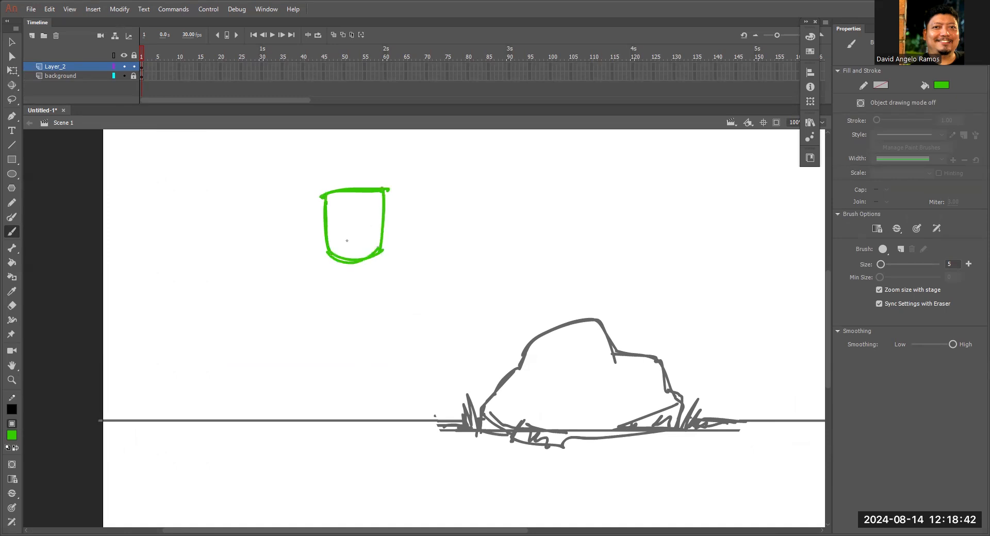
left_click_drag(324, 234, 326, 248)
left_click_drag(322, 195, 323, 233)
Draw a small ear on the head's left side and a tall, narrow torso below the head.
key("space")
left_click_drag(388, 269, 468, 230)
left_click(432, 240, "ctrl")
mouse_move(440, 292)
left_mouse_down()
mouse_move(485, 179)
mouse_move(464, 352)
left_mouse_up()
mouse_move(462, 208)
left_mouse_down()
mouse_move(511, 190)
mouse_move(525, 363)
mouse_move(460, 239)
mouse_move(460, 350)
mouse_move(522, 346)
left_mouse_up()
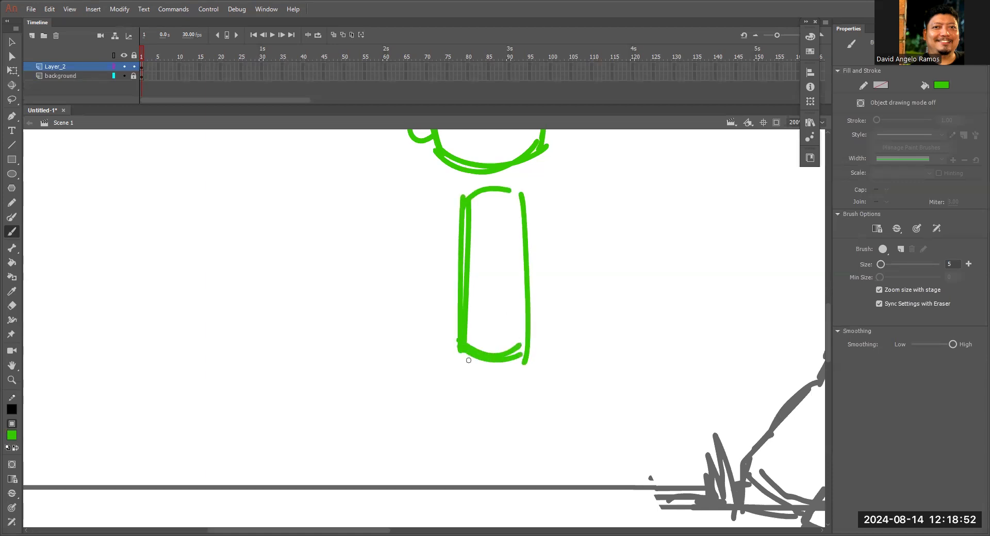
left_click_drag(462, 364, 519, 358)
left_click_drag(522, 232, 523, 350)
Connect head and torso with a short neck, and draw crossing face guidelines inside the head.
mouse_move(482, 191)
left_mouse_down()
mouse_move(485, 171)
mouse_move(503, 189)
mouse_move(474, 192)
mouse_move(485, 226)
mouse_move(506, 230)
mouse_move(524, 289)
left_mouse_up()
left_click_drag(536, 161, 534, 267)
left_click_drag(463, 220, 563, 218)
left_click_drag(539, 407, 560, 294)
key("z")
left_click(563, 311, "alt")
left_click_drag(512, 324, 537, 307)
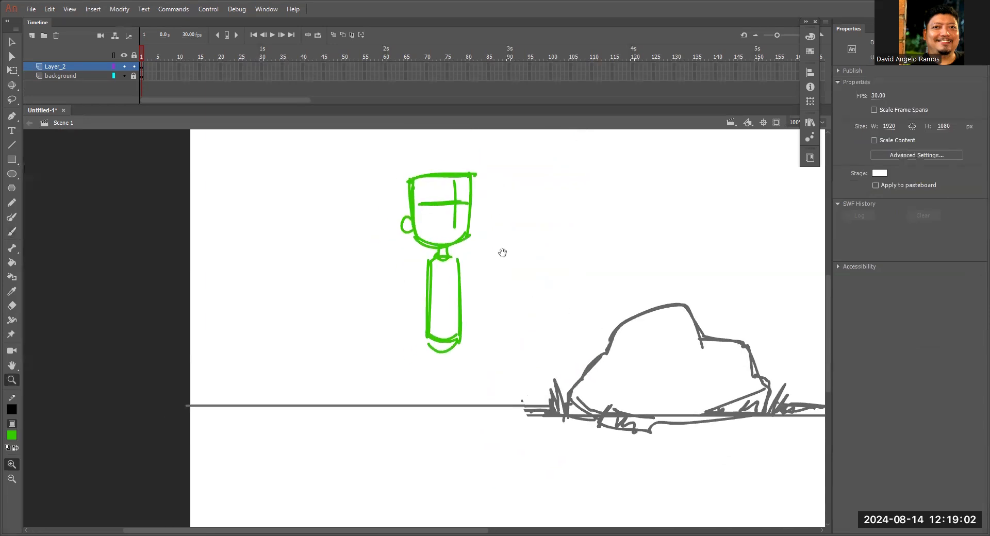
Draw two straight legs from the torso's base to just below the ground line.
scroll(500, 199, "down", 3)
key("b")
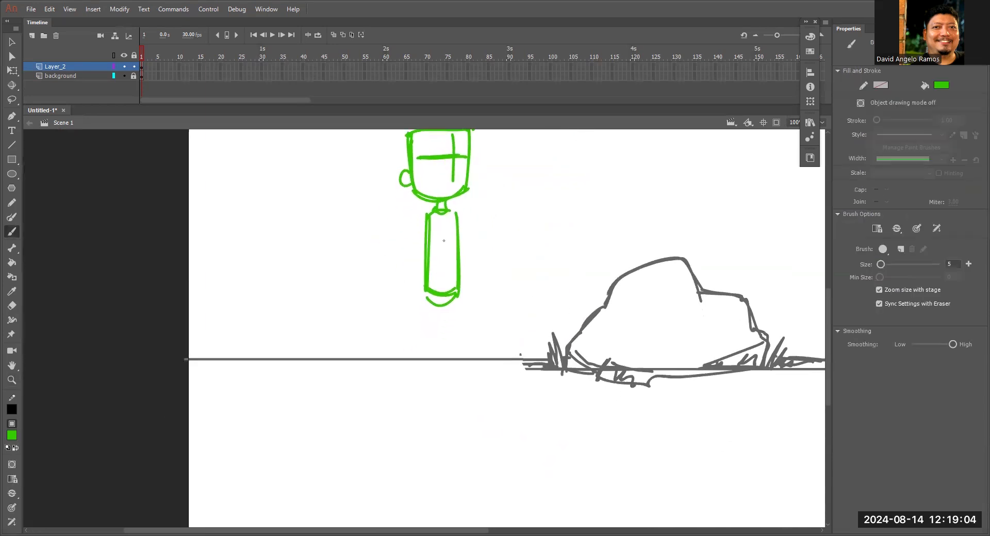
scroll(435, 182, "up", 2)
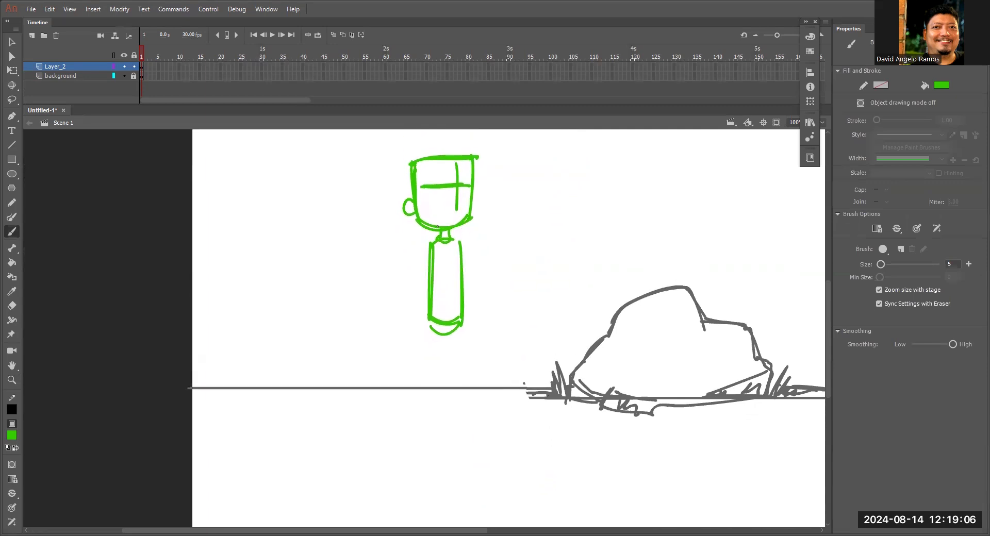
left_click_drag(479, 285, 459, 245)
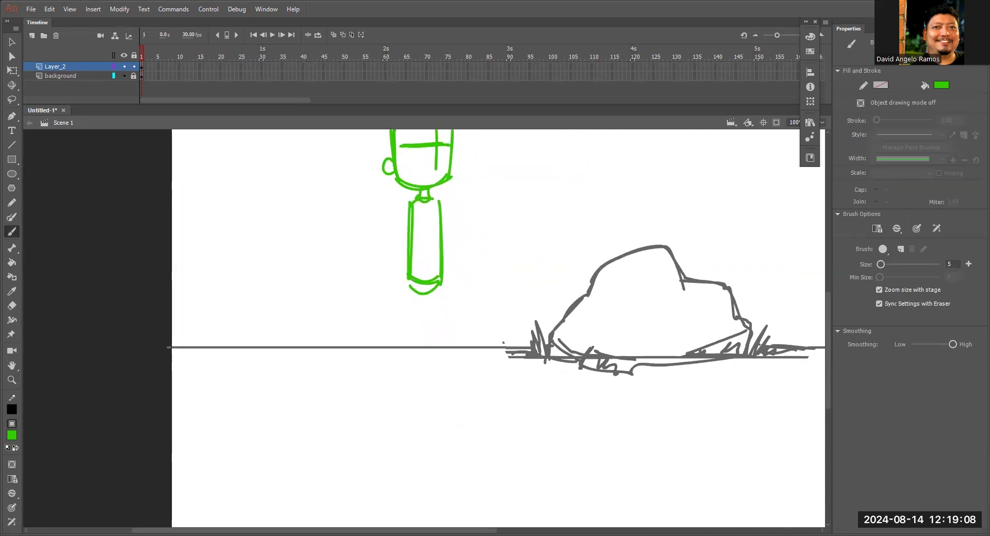
mouse_move(418, 292)
left_mouse_down()
mouse_move(413, 367)
mouse_move(405, 369)
left_mouse_up()
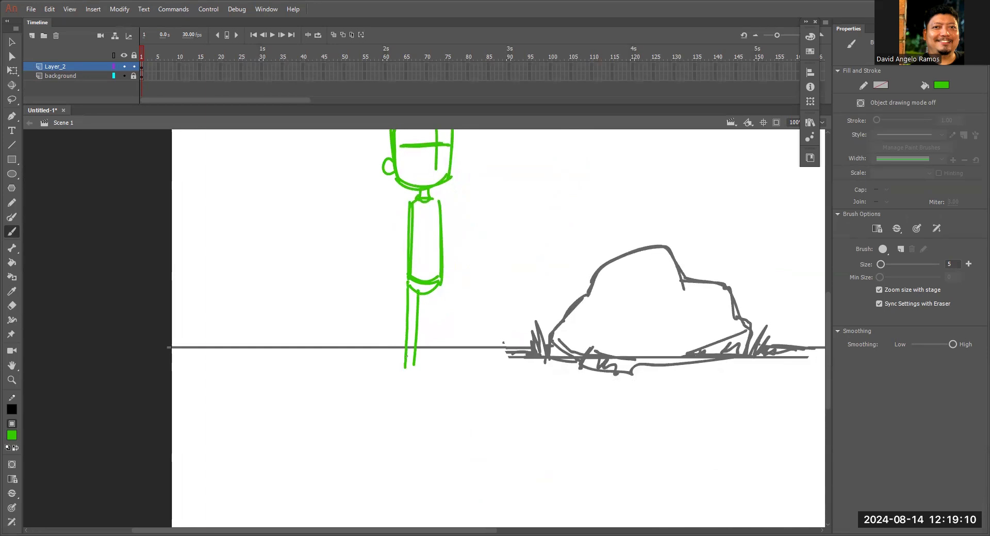
left_click_drag(422, 292, 414, 372)
mouse_move(441, 279)
left_mouse_down()
mouse_move(446, 360)
mouse_move(433, 361)
left_mouse_up()
left_click_drag(436, 296, 436, 370)
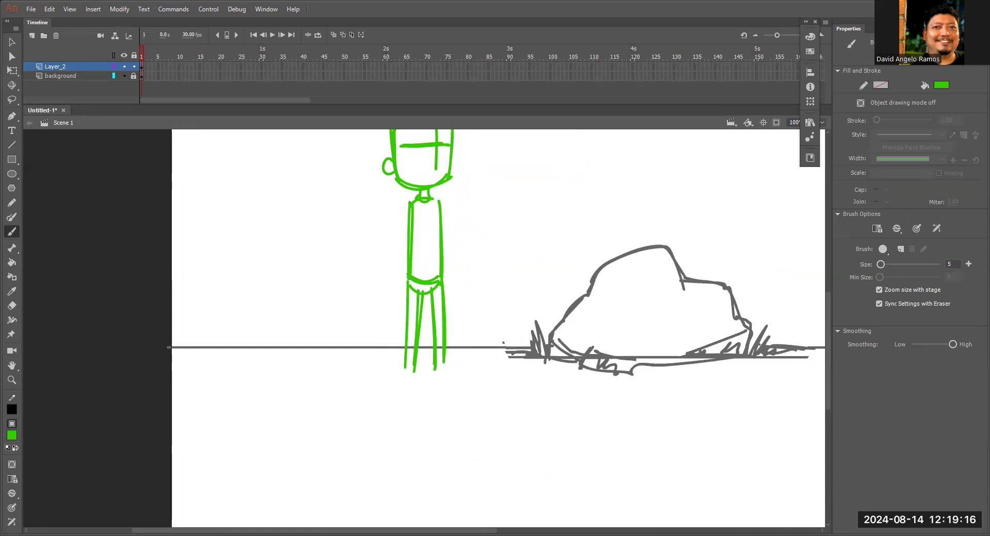
Draw feet on both legs, thicken the leg outlines and fill the leg nearer the rock with hatching.
key("ctrl+equal")
left_click_drag(418, 336, 457, 354)
mouse_move(343, 354)
left_mouse_down()
mouse_move(330, 375)
mouse_move(374, 368)
mouse_move(354, 344)
mouse_move(359, 358)
mouse_move(332, 367)
left_mouse_up()
left_click_drag(386, 197, 396, 355)
left_click_drag(415, 177, 422, 337)
key("space")
left_click_drag(440, 262, 441, 340)
left_click_drag(399, 278, 410, 384)
left_click_drag(416, 235, 411, 410)
left_click_drag(378, 276, 364, 419)
left_click_drag(341, 255, 337, 434)
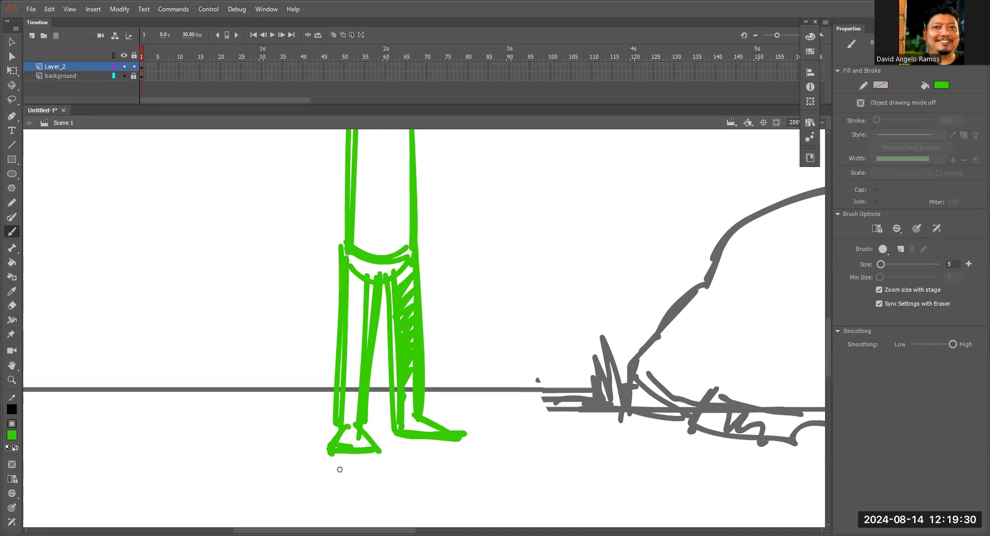
Draw both arms hanging down from the shoulders beside the torso.
key("ctrl+minus")
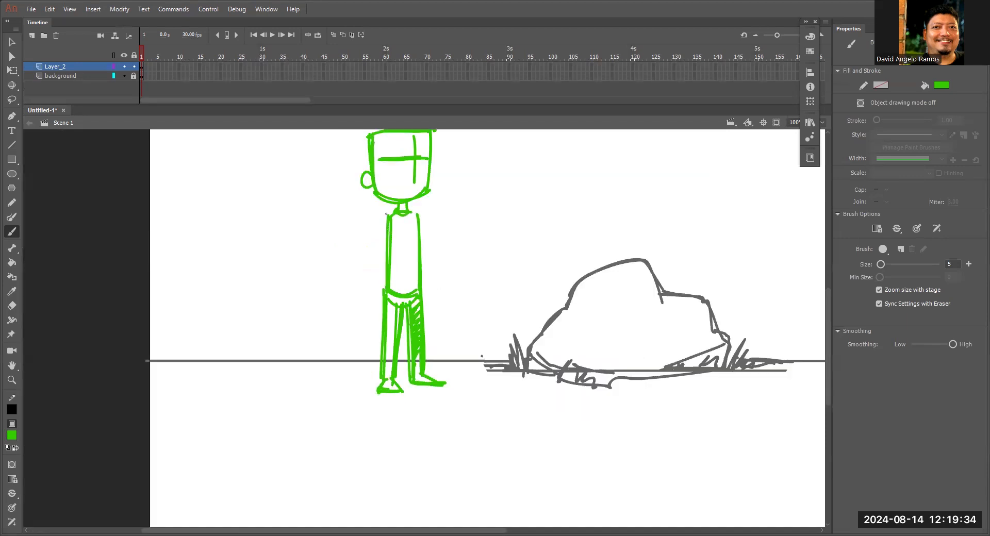
left_click_drag(387, 221, 365, 299)
key("ctrl+z")
left_click_drag(388, 219, 366, 292)
left_click_drag(389, 242, 370, 293)
left_click_drag(418, 214, 437, 290)
left_click_drag(419, 239, 431, 291)
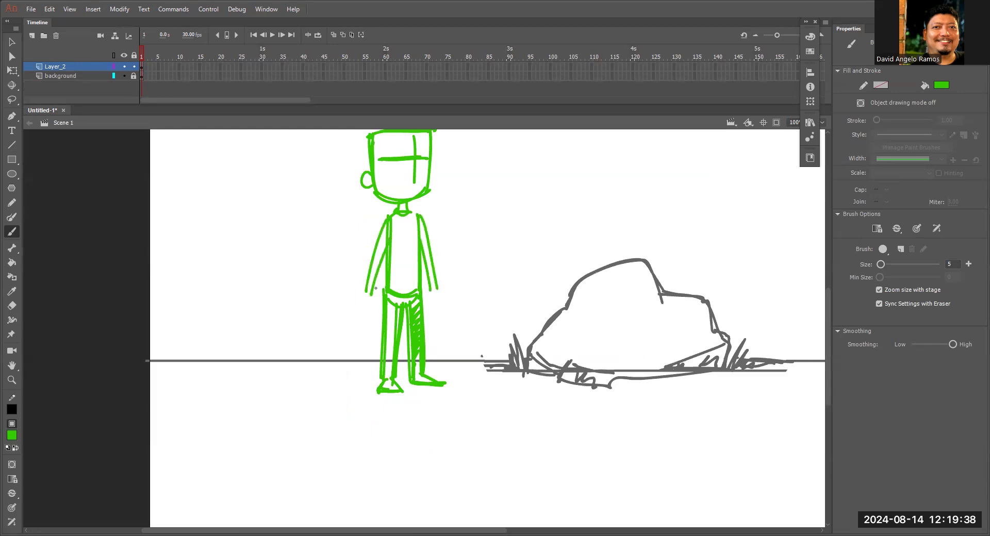
Add hands at the ends of both arms and reinforce the arm outlines.
left_click_drag(367, 288, 368, 307)
left_click_drag(364, 295, 367, 305)
mouse_move(430, 290)
left_mouse_down()
mouse_move(427, 299)
mouse_move(435, 293)
left_mouse_up()
left_click_drag(422, 221, 434, 289)
left_click_drag(390, 222, 376, 285)
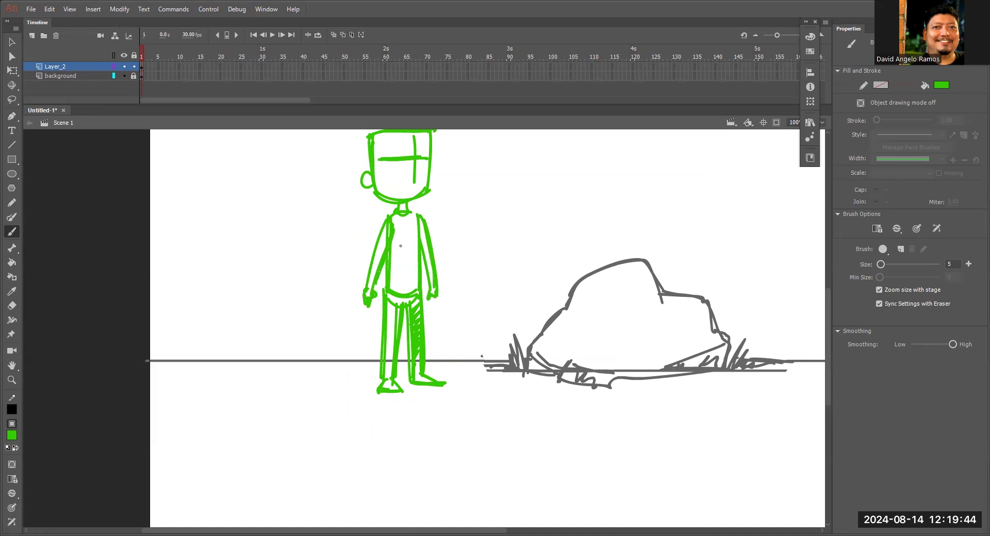
Touch up the character's hand nearer the rock at a closer zoom.
key("z")
left_click(412, 307)
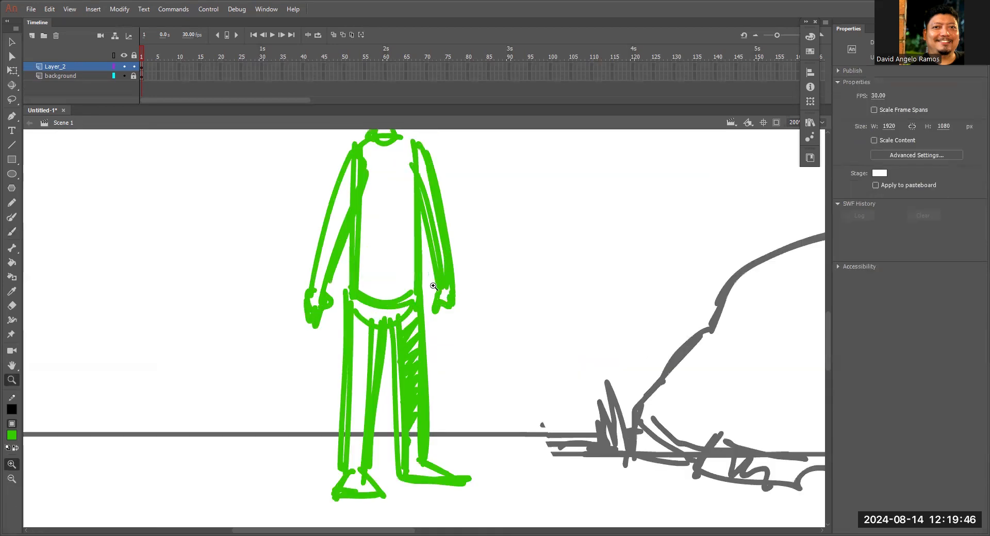
left_click(451, 305)
left_click(451, 311)
left_click(453, 317, "alt")
left_click(455, 320, "alt")
left_click(454, 324, "alt")
mouse_move(443, 336)
left_mouse_down()
mouse_move(505, 306)
mouse_move(322, 401)
mouse_move(492, 302)
left_mouse_up()
Lasso the whole character and move it up so its feet rest on the ground line.
key("l")
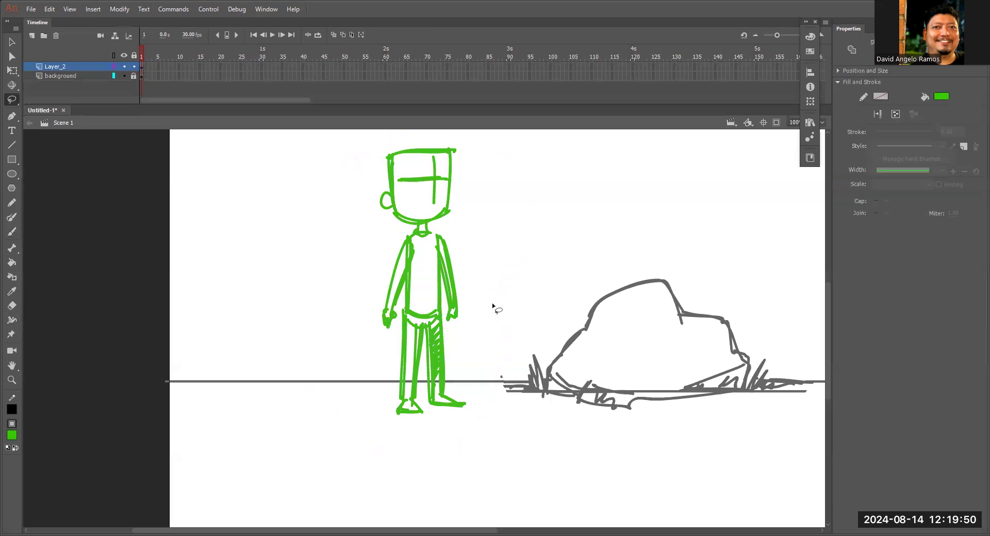
mouse_move(443, 364)
left_mouse_down()
mouse_move(458, 351)
mouse_move(450, 339)
left_mouse_up()
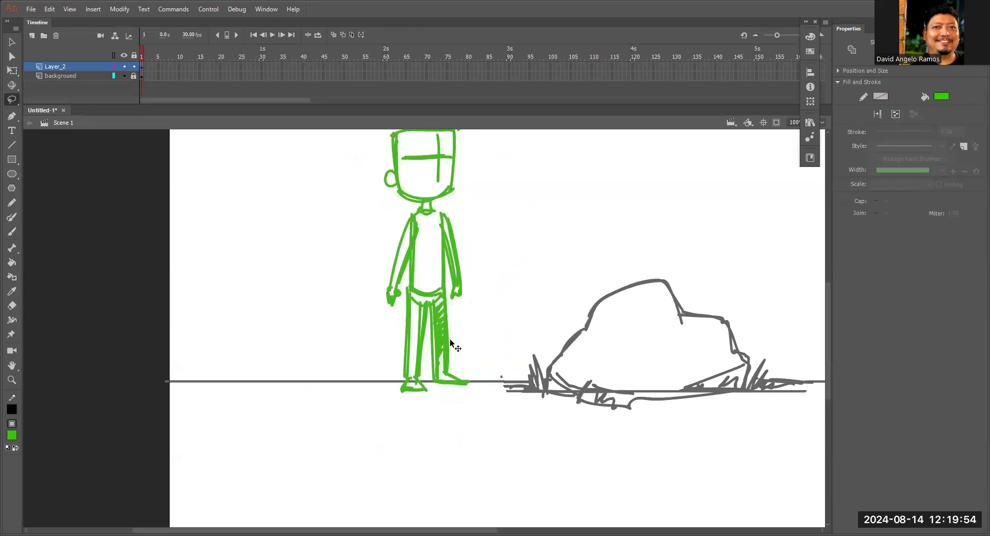
left_click_drag(543, 315, 537, 326)
left_click_drag(437, 312, 446, 291)
left_click_drag(627, 373, 507, 398)
left_click_drag(326, 323, 316, 320)
key("ctrl+minus")
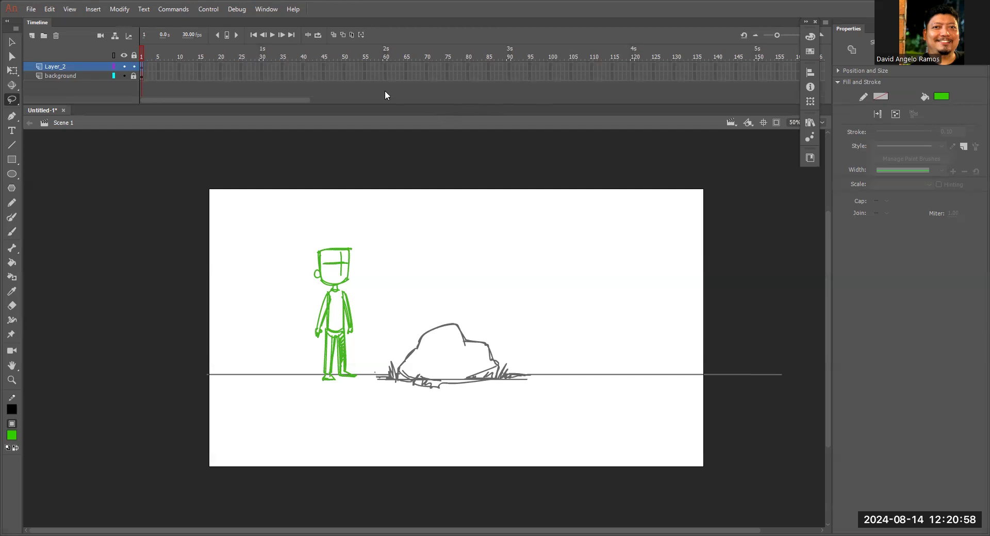
Extend the background layer to frame 60 by inserting a frame, and scrub back to frame 1.
left_click(384, 76)
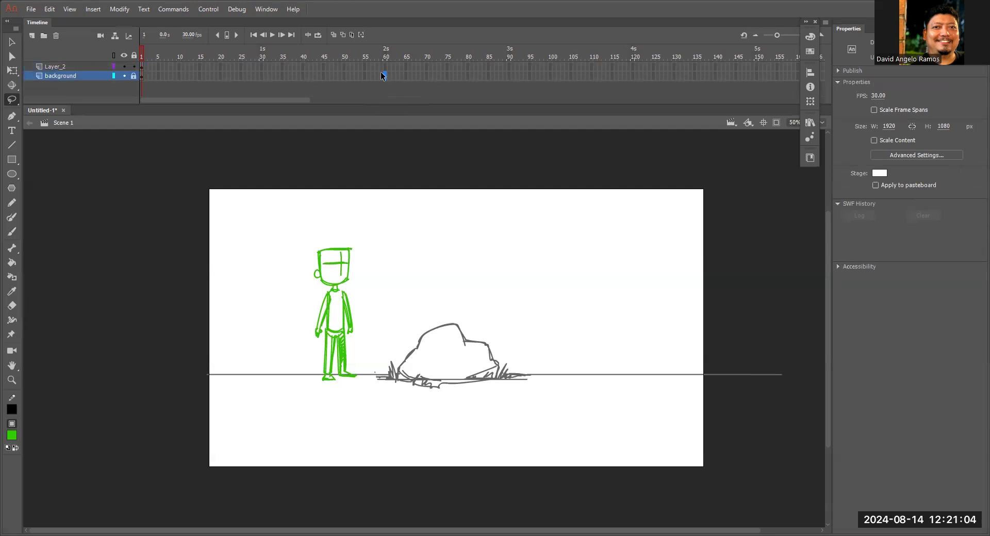
right_click(385, 75)
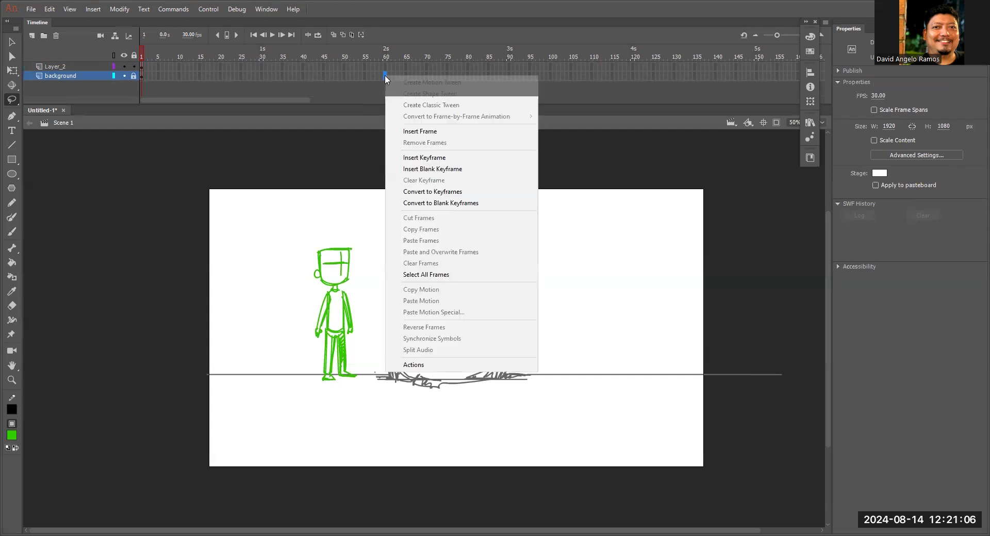
left_click(403, 131)
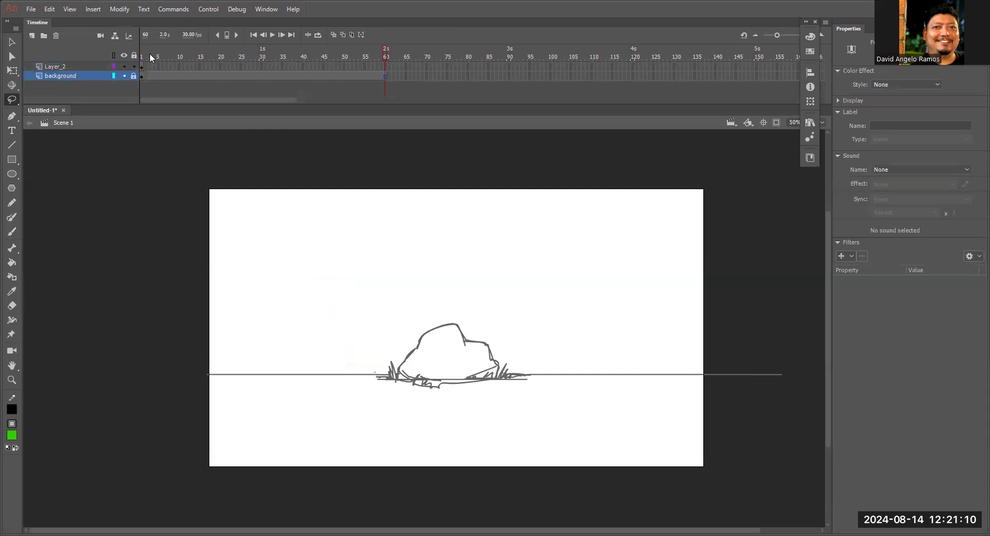
left_click_drag(150, 54, 223, 53)
left_click_drag(368, 65, 73, 122)
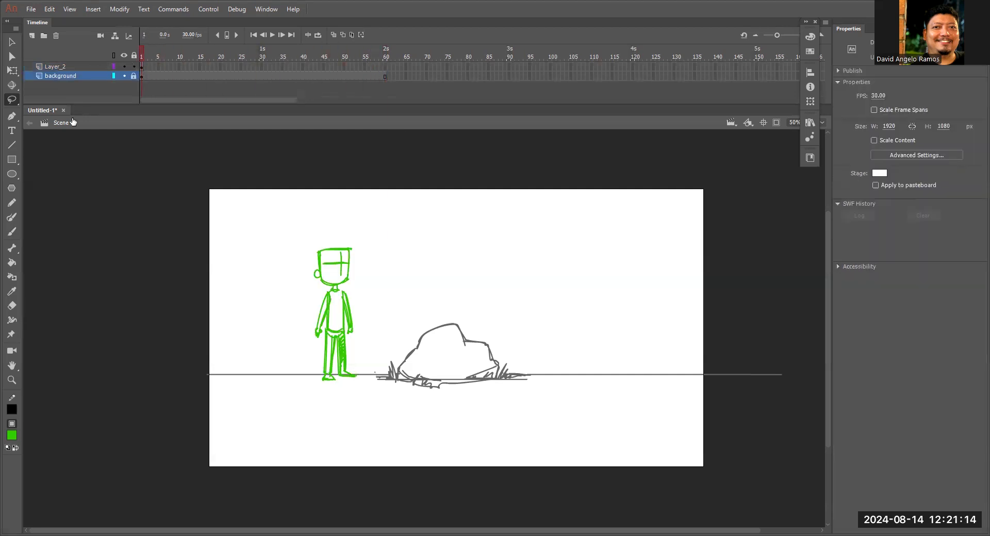
left_click_drag(146, 53, 137, 64)
Insert a blank keyframe at frame 15 of Layer_2 and turn on onion skinning.
left_click(200, 66)
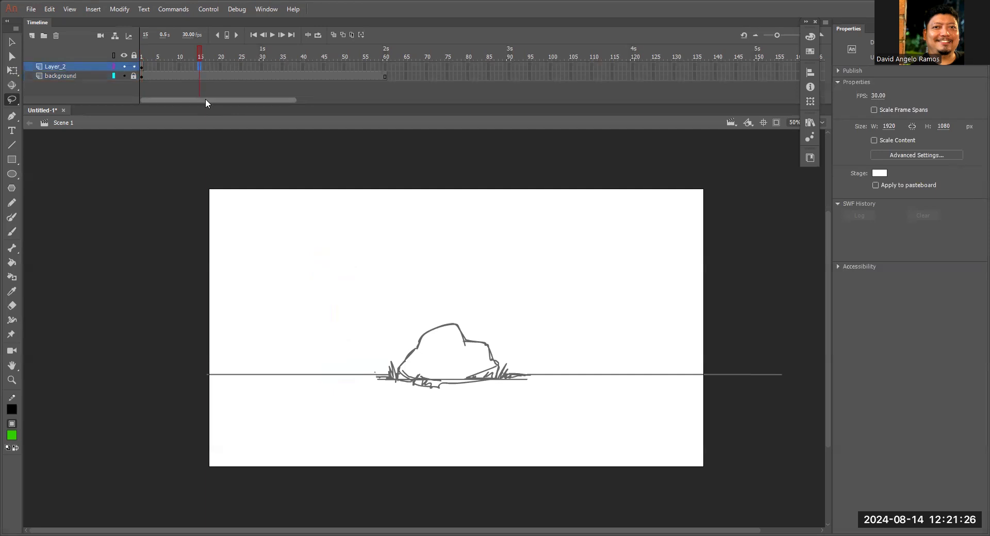
right_click(199, 66)
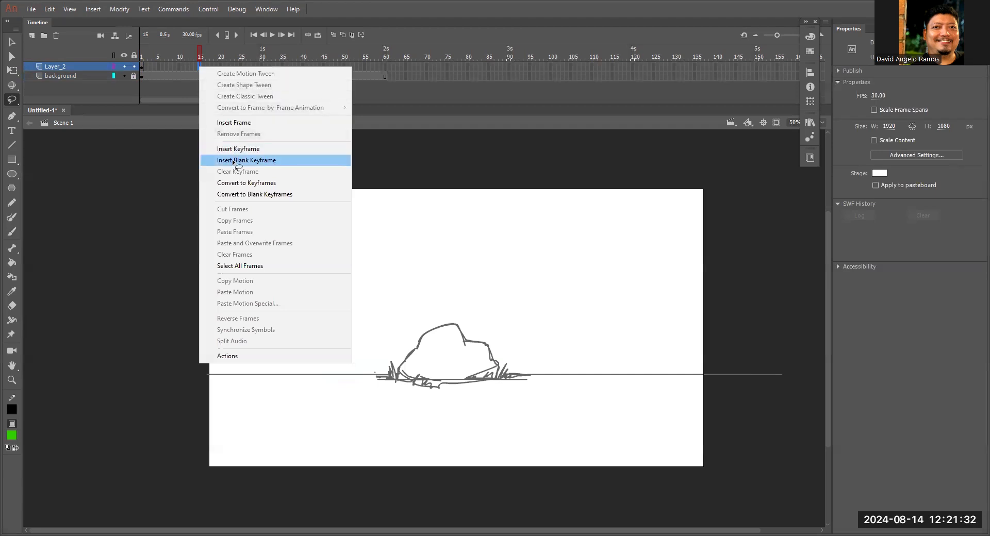
left_click(234, 161)
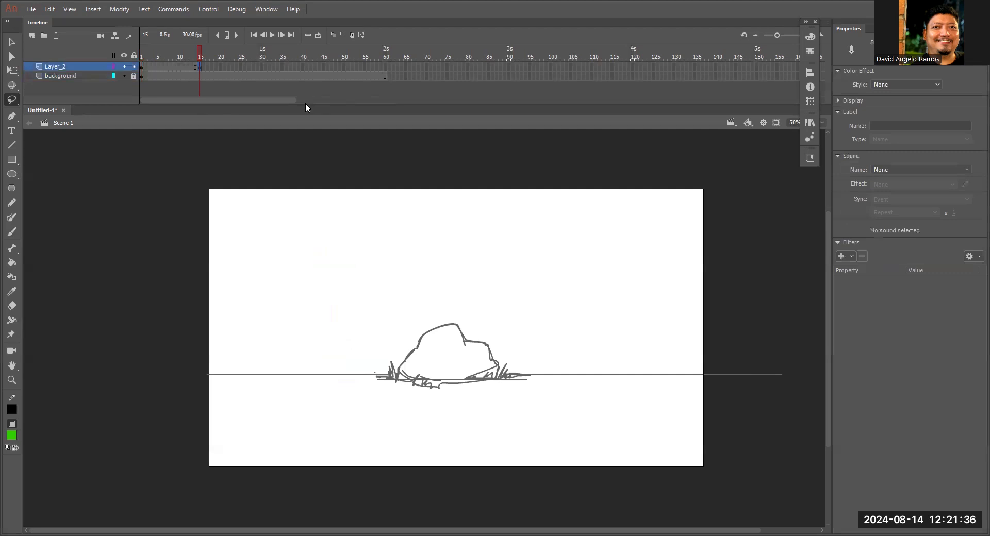
left_click(333, 35)
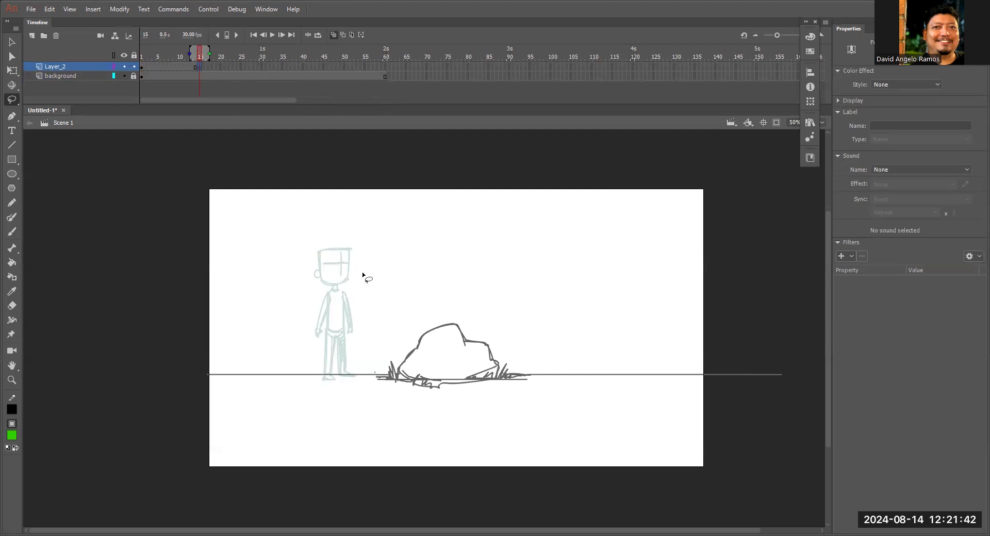
Brush a new head outline on frame 15 over the onion-skinned head.
key("z")
left_click(337, 259)
left_click(440, 326)
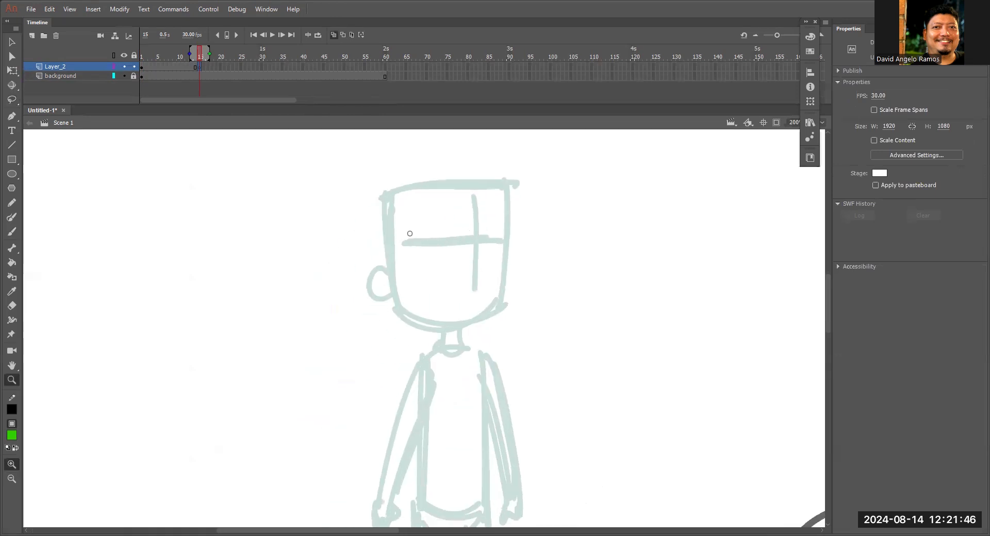
key("b")
mouse_move(386, 196)
left_mouse_down()
mouse_move(415, 324)
mouse_move(487, 317)
left_mouse_up()
mouse_move(384, 200)
left_mouse_down()
mouse_move(507, 192)
mouse_move(499, 315)
left_mouse_up()
left_click_drag(508, 206, 499, 313)
key("ctrl+z")
key("ctrl+z")
left_click_drag(508, 191, 503, 300)
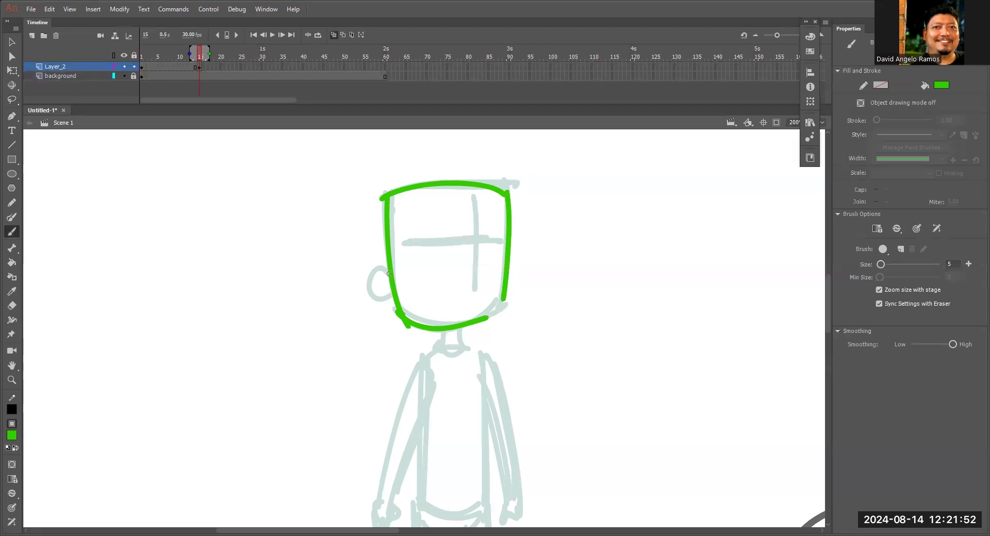
Add curved, lowered face guidelines and a raised ear to the new head.
left_click_drag(478, 197, 475, 309)
left_click_drag(422, 260, 506, 259)
left_click_drag(384, 251, 388, 270)
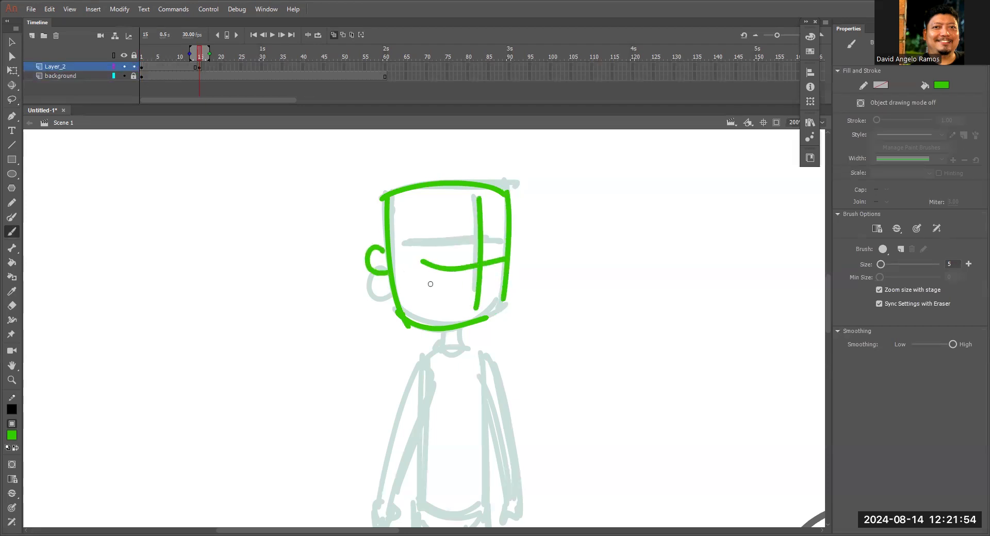
Lasso the new head, move it forward and down toward the rock, and adjust it with Free Transform.
scroll(513, 281, "down", 3)
key("l")
mouse_move(526, 270)
left_mouse_down()
mouse_move(300, 281)
mouse_move(561, 212)
mouse_move(513, 261)
mouse_move(625, 361)
left_mouse_up()
key("space")
left_click_drag(625, 361, 649, 242)
key("space")
mouse_move(597, 305)
left_mouse_down()
mouse_move(632, 204)
mouse_move(586, 268)
left_mouse_up()
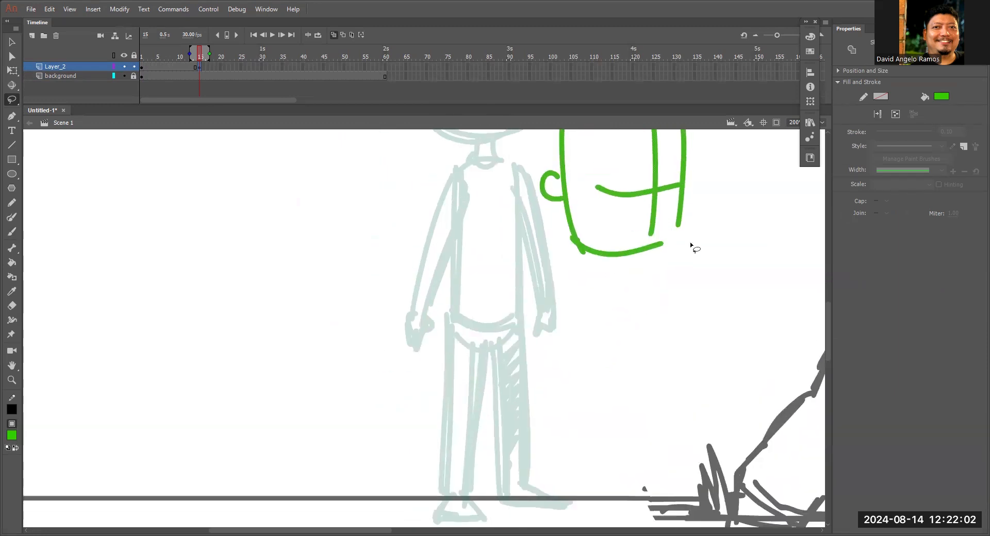
key("q")
mouse_move(694, 260)
left_mouse_down()
mouse_move(686, 273)
mouse_move(651, 252)
left_mouse_up()
key("space")
left_click_drag(643, 488, 674, 428)
Draw a forward-leaning torso with rounded hips connecting up to the moved head.
key("b")
mouse_move(586, 175)
left_mouse_down()
mouse_move(487, 281)
mouse_move(544, 299)
left_mouse_up()
left_click_drag(607, 216, 560, 283)
mouse_move(489, 263)
left_mouse_down()
mouse_move(531, 305)
mouse_move(555, 287)
left_mouse_up()
left_click_drag(584, 177, 598, 188)
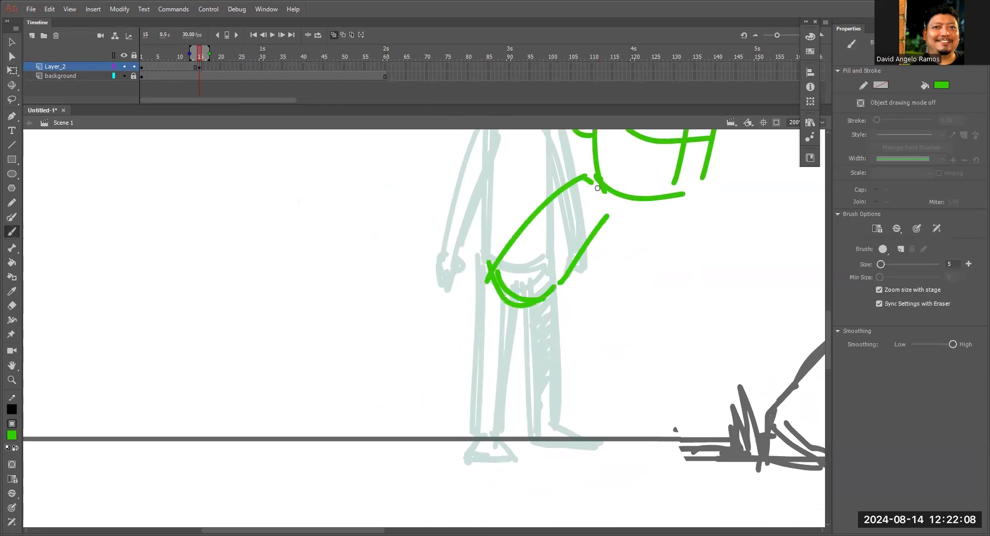
Draw the bent leg nearer the rock with its foot on the ground line.
scroll(587, 304, "down", 1)
left_click_drag(558, 278, 596, 350)
mouse_move(529, 286)
left_mouse_down()
mouse_move(574, 343)
mouse_move(562, 407)
left_mouse_up()
mouse_move(575, 345)
left_mouse_down()
mouse_move(543, 421)
mouse_move(594, 426)
left_mouse_up()
left_click_drag(597, 424, 563, 405)
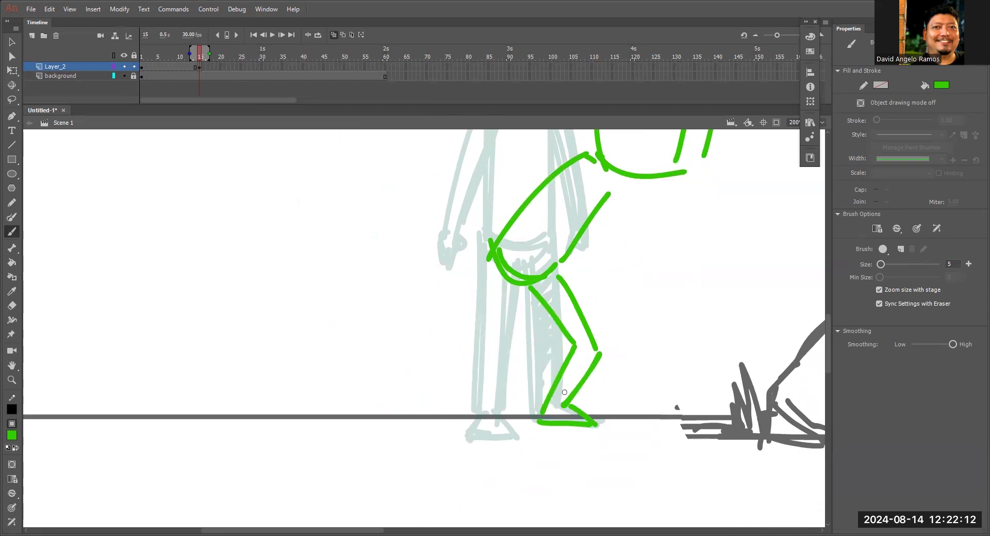
Draw the second bent leg with its foot and hatch the leg nearer the rock.
left_click_drag(490, 257, 506, 355)
mouse_move(522, 285)
left_mouse_down()
mouse_move(529, 355)
mouse_move(497, 411)
left_mouse_up()
mouse_move(505, 356)
left_mouse_down()
mouse_move(468, 437)
mouse_move(506, 437)
mouse_move(488, 436)
mouse_move(496, 417)
left_mouse_up()
mouse_move(546, 287)
left_mouse_down()
mouse_move(556, 317)
mouse_move(583, 337)
mouse_move(562, 367)
mouse_move(556, 413)
left_mouse_up()
Try an arm stroke in front of the torso, and undo it together with the lower-leg hatching.
left_click_drag(587, 263, 625, 349)
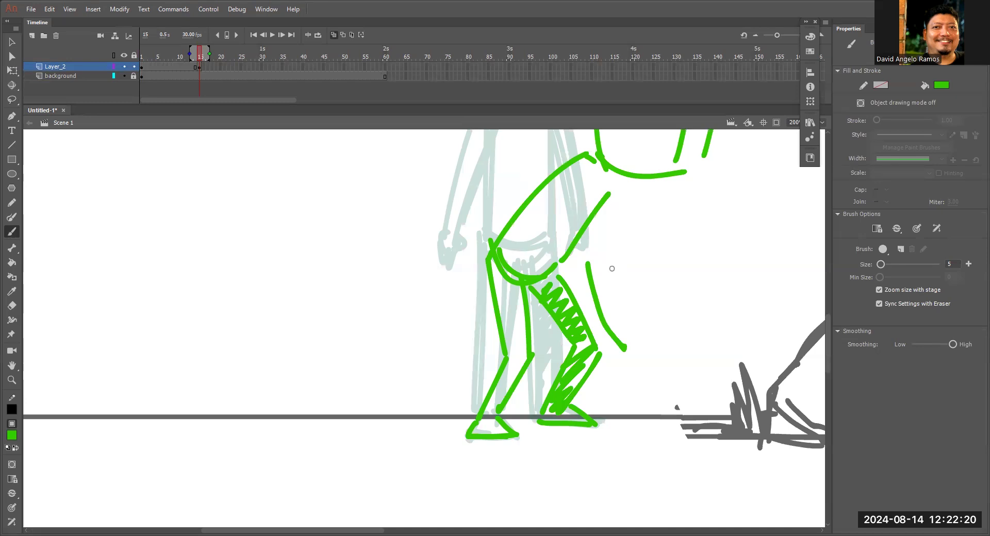
key("ctrl+z")
key("z")
key("ctrl+z")
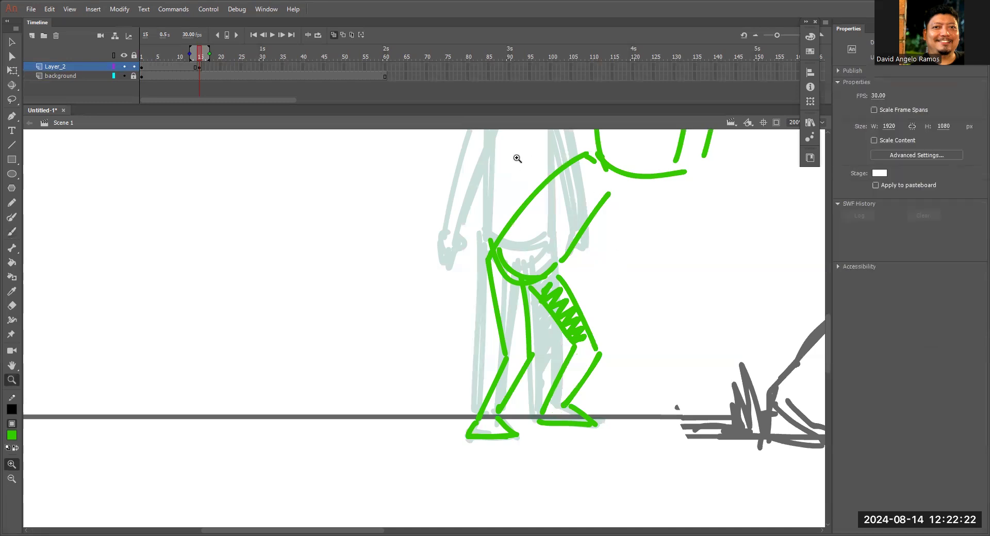
Draw the near arm bent backward from the shoulder, with a bent elbow and a hand near the hip.
left_click_drag(507, 160, 530, 173)
left_click(585, 262)
left_click(592, 261, "alt")
left_click(596, 264, "alt")
left_click(598, 264, "alt")
left_click_drag(464, 312, 693, 139)
key("b")
left_click_drag(449, 223, 546, 213)
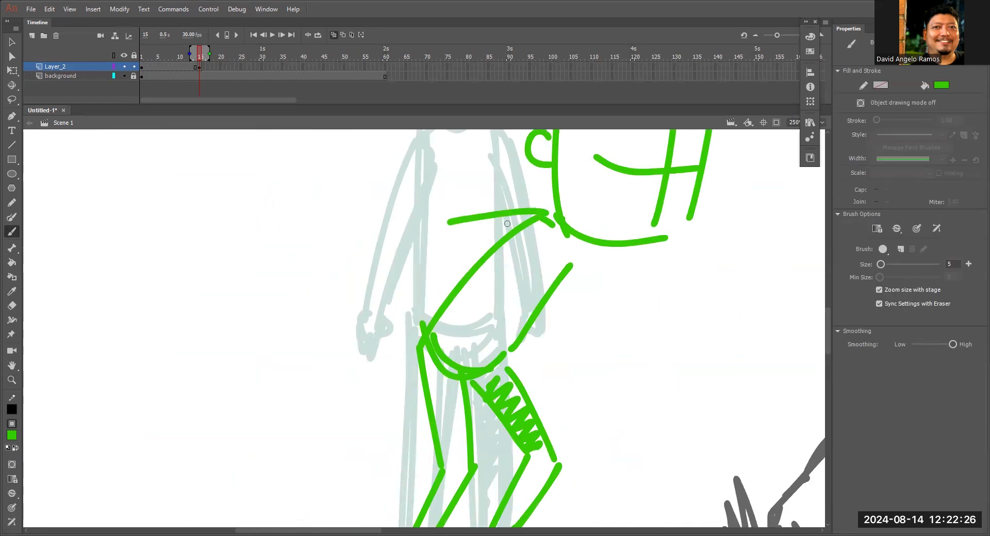
left_click_drag(456, 246, 509, 241)
left_click_drag(447, 220, 409, 278)
mouse_move(460, 239)
left_mouse_down()
mouse_move(427, 281)
mouse_move(433, 295)
left_mouse_up()
left_click_drag(404, 290, 412, 304)
left_click_drag(438, 226, 398, 291)
left_click_drag(456, 241, 422, 292)
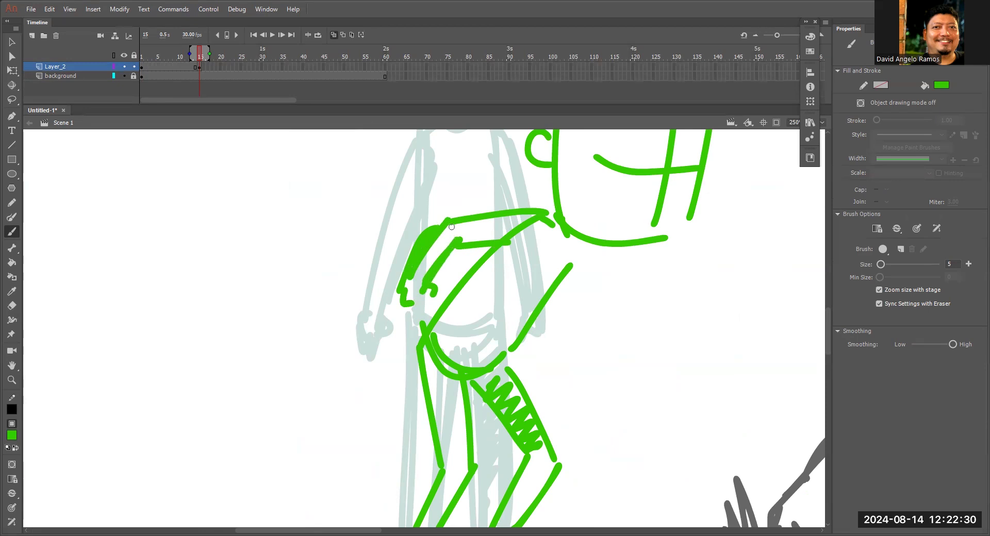
key("ctrl+z")
key("ctrl+z")
Reinforce the bent arm's outline and hand, and thicken the leaning torso's front and back lines.
left_click_drag(444, 221, 404, 291)
mouse_move(451, 249)
left_mouse_down()
mouse_move(425, 286)
mouse_move(522, 241)
mouse_move(515, 348)
left_mouse_up()
left_click_drag(505, 246, 437, 323)
left_click_drag(415, 285, 407, 302)
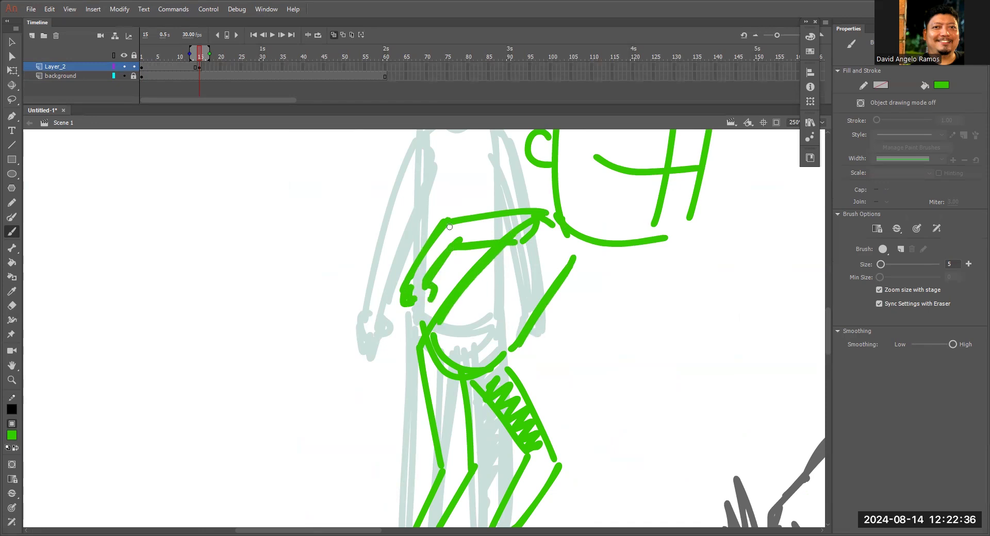
left_click_drag(447, 221, 550, 213)
Close the hand near the hip, and draw the other arm bent toward the rock with a hand and hatching.
scroll(625, 330, "up", 3)
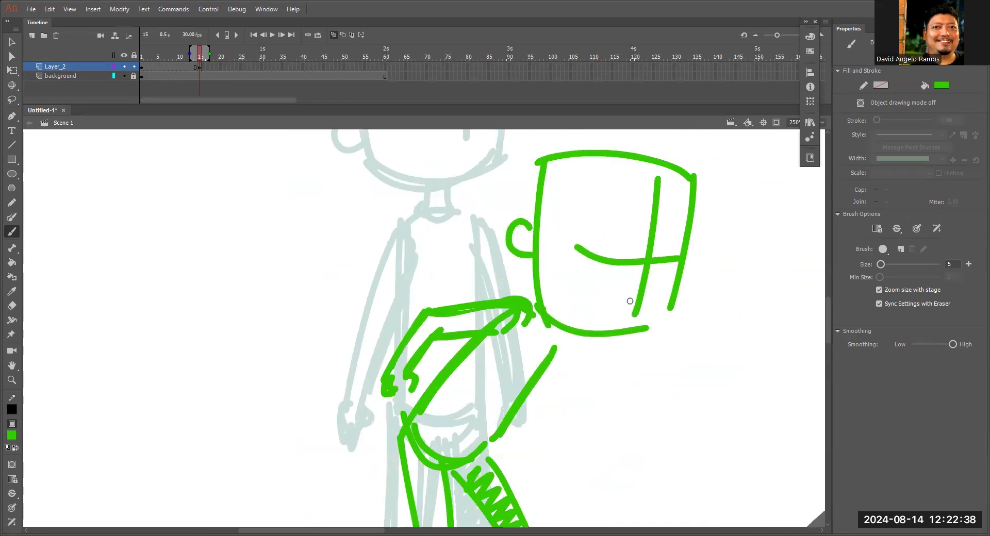
scroll(565, 376, "down", 3)
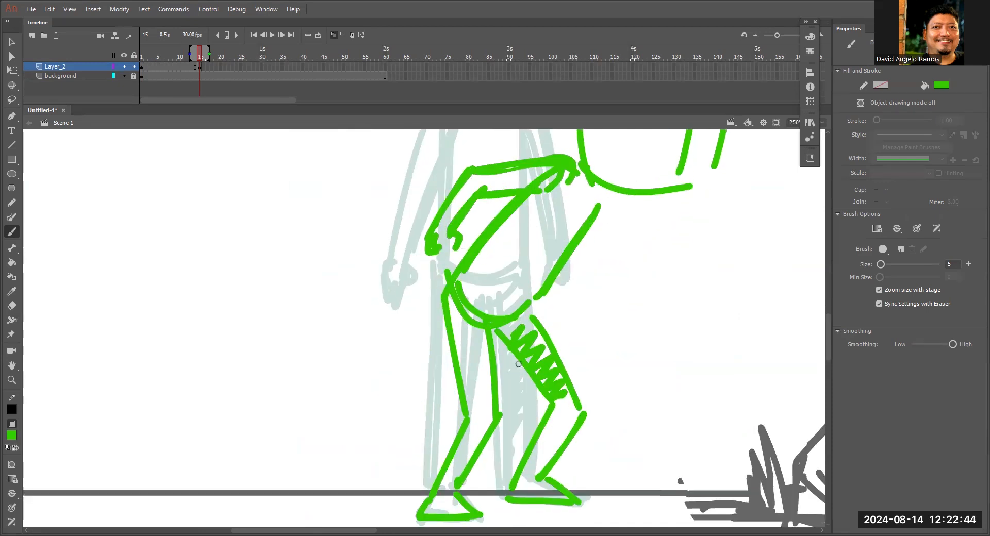
mouse_move(459, 237)
left_mouse_down()
mouse_move(438, 262)
mouse_move(449, 253)
left_mouse_up()
mouse_move(614, 200)
left_mouse_down()
mouse_move(577, 268)
mouse_move(596, 298)
mouse_move(588, 314)
left_mouse_up()
left_click_drag(595, 318, 606, 322)
mouse_move(594, 224)
left_mouse_down()
mouse_move(572, 260)
mouse_move(573, 286)
mouse_move(592, 303)
left_mouse_up()
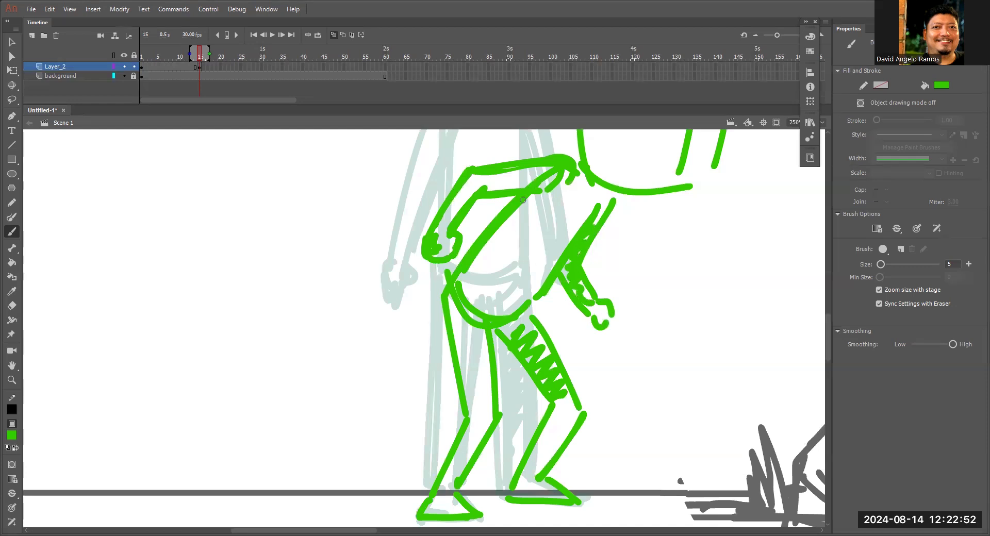
Thicken the outlines of the leg farther from the rock and reinforce the ear and back of the head.
left_click_drag(444, 306, 469, 424)
left_click_drag(493, 333, 500, 422)
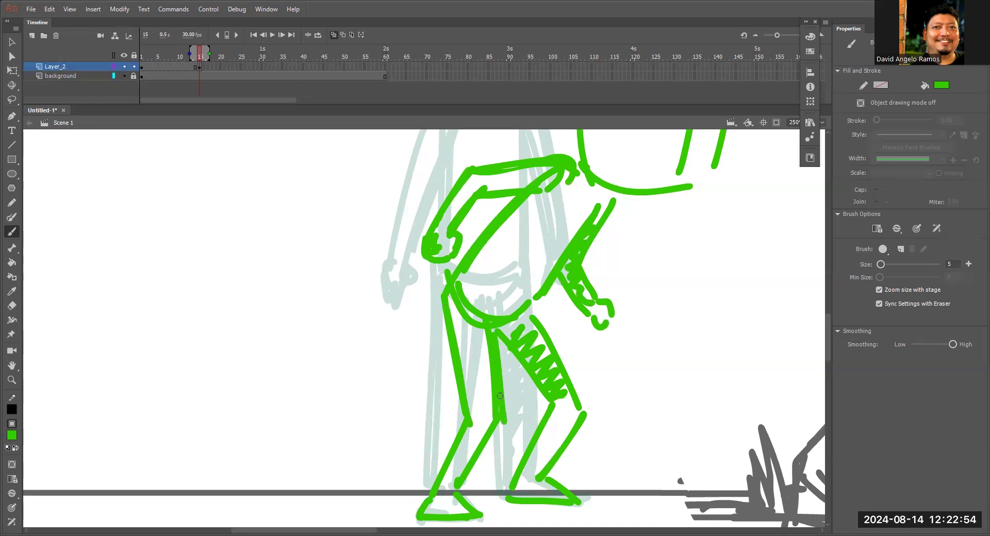
key("ctrl+minus")
left_click_drag(442, 407, 464, 376)
left_click_drag(567, 245, 562, 256)
left_click_drag(509, 175, 505, 240)
left_click_drag(569, 322, 555, 364)
Turn off onion skinning and hatch the lower part of the leg nearer the rock.
left_click(333, 35)
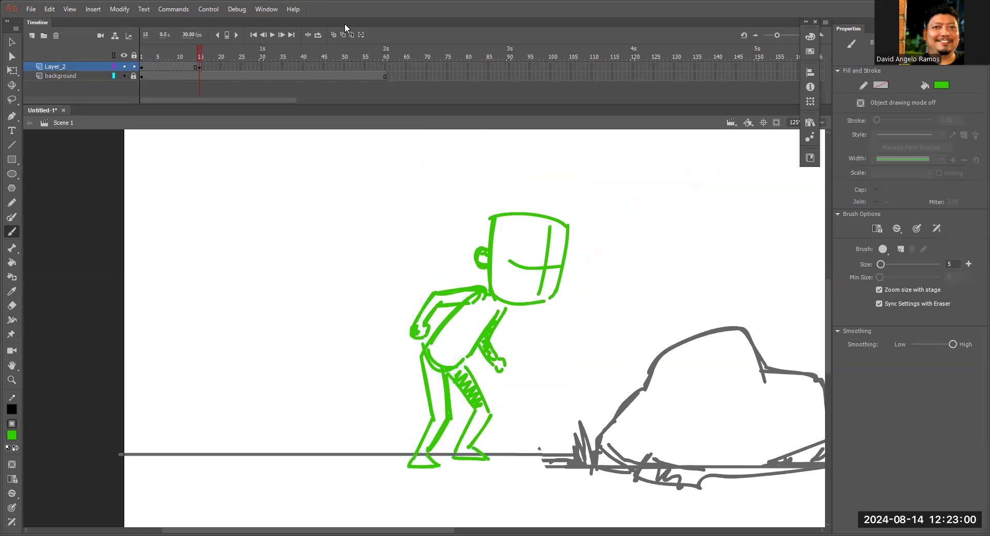
key("ctrl+minus")
key("z")
left_click(433, 372)
key("b")
mouse_move(414, 339)
left_mouse_down()
mouse_move(407, 366)
mouse_move(419, 361)
left_mouse_up()
left_click_drag(509, 294, 506, 364)
left_click_drag(200, 55, 202, 58)
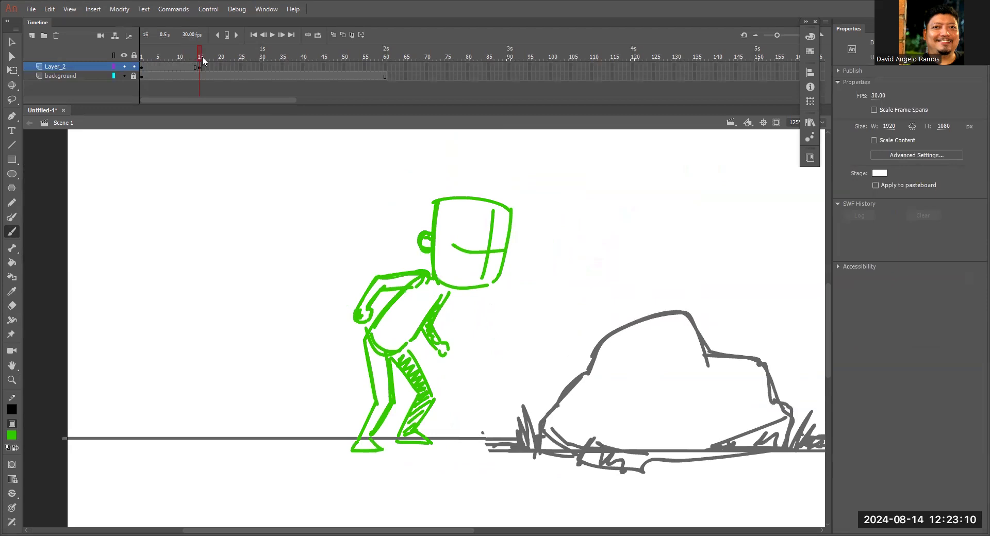
Insert a blank keyframe at frame 20 of Layer_2.
key("ctrl+minus")
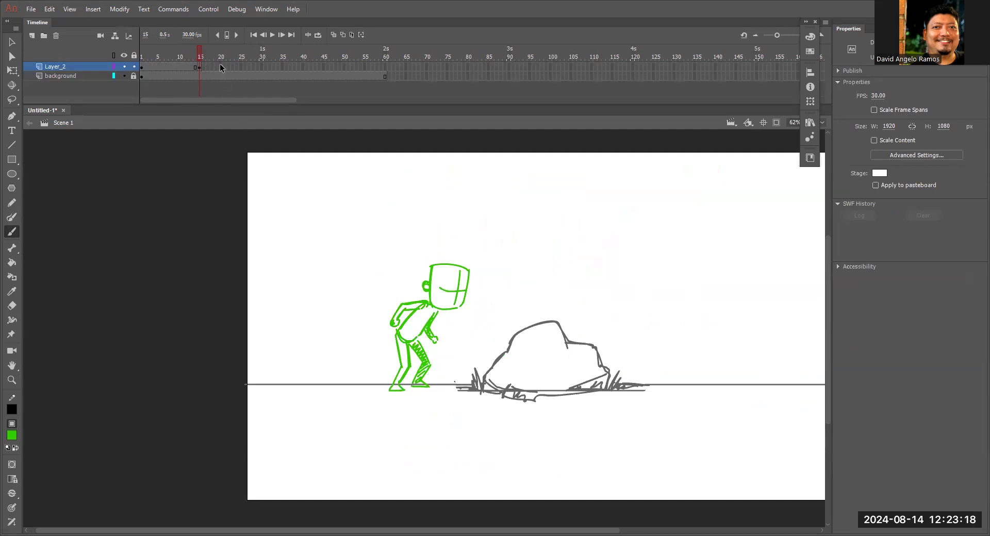
left_click(220, 67)
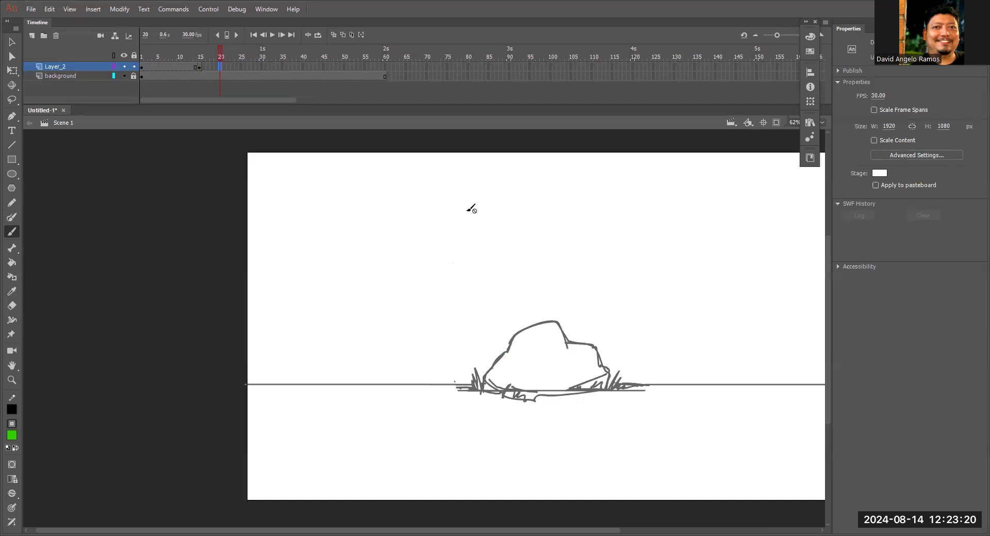
left_click(200, 59)
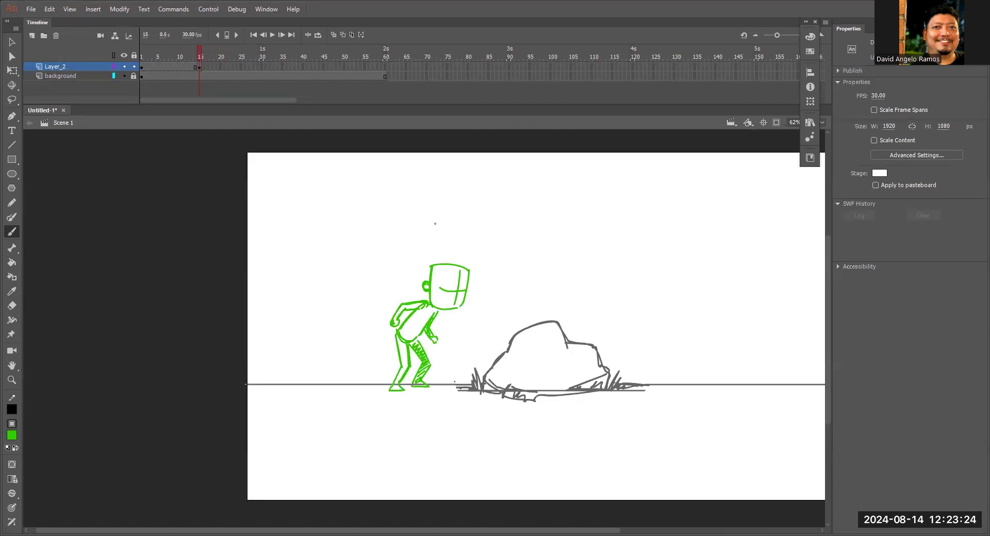
left_click(220, 67)
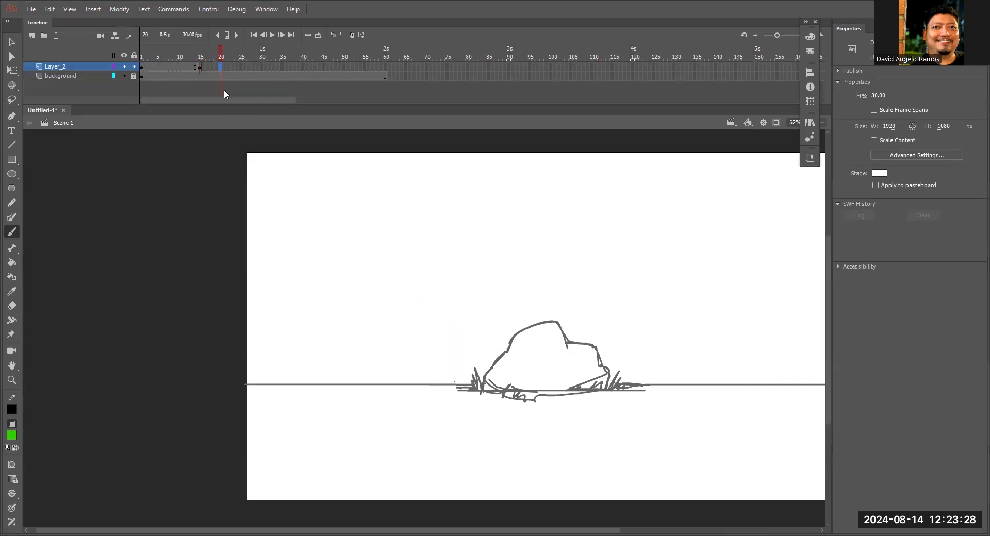
key("F7")
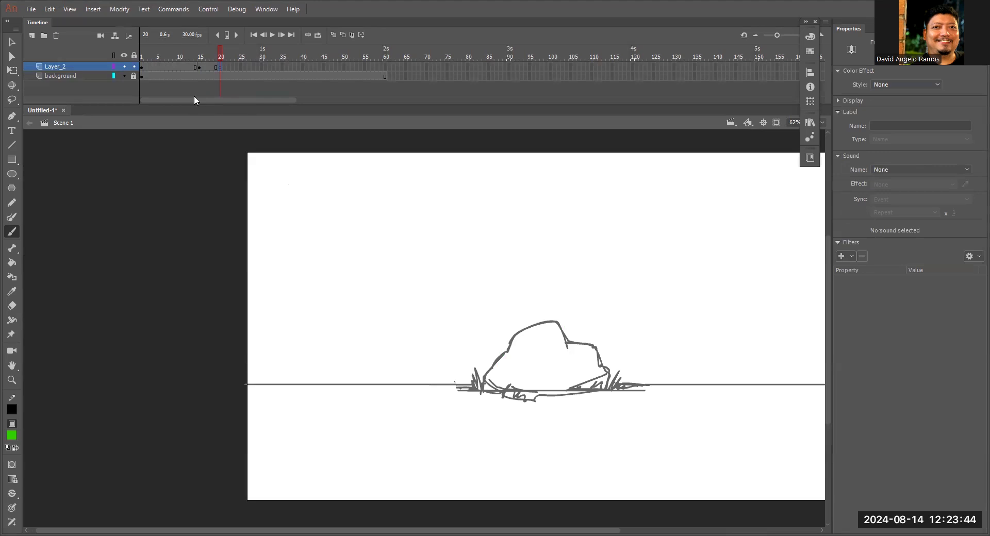
Turn on onion skinning and extend its range back to about frame 10 to include the standing pose.
left_click(334, 34)
mouse_move(210, 59)
left_mouse_down()
mouse_move(188, 60)
mouse_move(186, 51)
left_mouse_up()
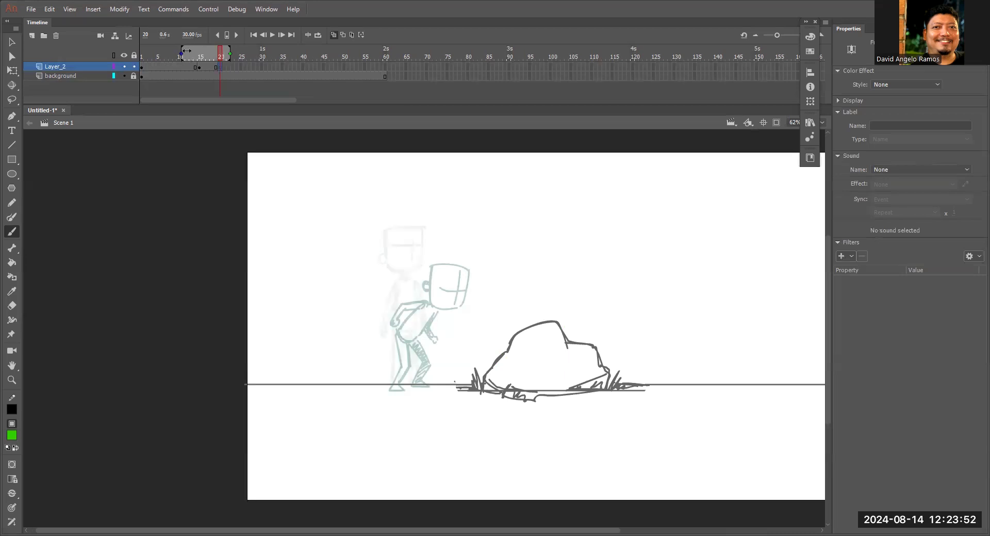
scroll(438, 265, "up", 2)
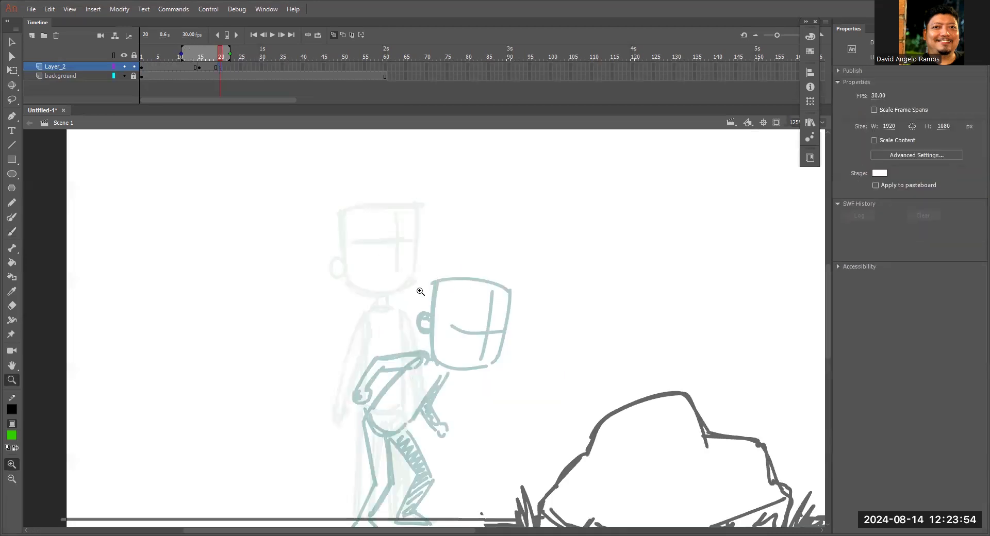
Draw the boxy head outline with its ear over the faint standing pose on frame 20.
scroll(385, 273, "up", 2)
mouse_move(345, 200)
left_mouse_down()
mouse_move(360, 347)
mouse_move(378, 357)
mouse_move(468, 352)
mouse_move(489, 197)
mouse_move(486, 340)
left_mouse_up()
left_click_drag(489, 200, 483, 338)
mouse_move(348, 293)
left_mouse_down()
mouse_move(333, 321)
mouse_move(345, 300)
left_mouse_up()
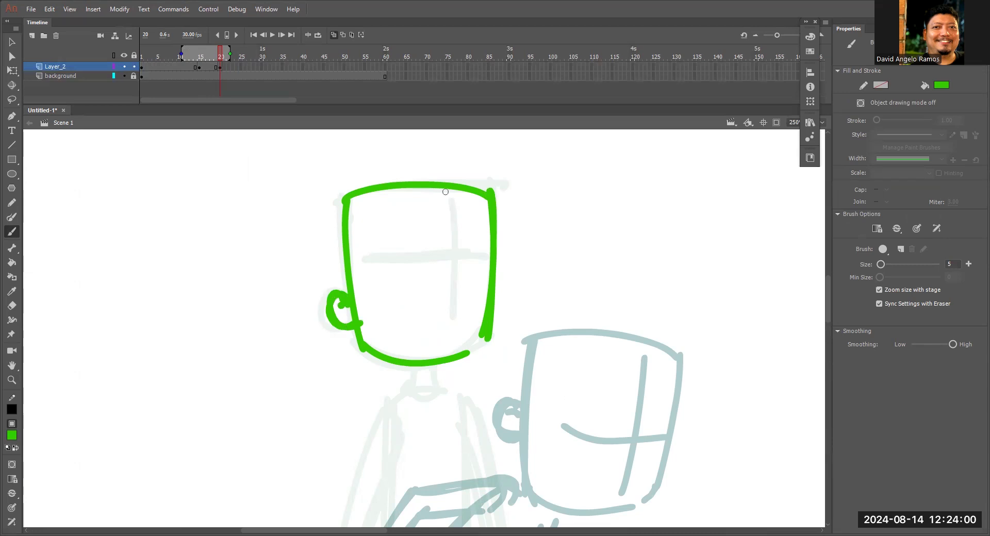
Add the vertical and horizontal face guidelines inside the new head.
left_click_drag(445, 192, 452, 354)
left_click_drag(381, 257, 448, 251)
left_click(489, 252)
key("ctrl+z")
left_click_drag(387, 256, 489, 251)
Lasso the whole head and move it toward the rock, above the crouching pose.
mouse_move(515, 305)
left_mouse_down()
mouse_move(537, 267)
mouse_move(340, 131)
mouse_move(597, 167)
mouse_move(600, 175)
left_mouse_up()
key("l")
left_click_drag(510, 287, 751, 236)
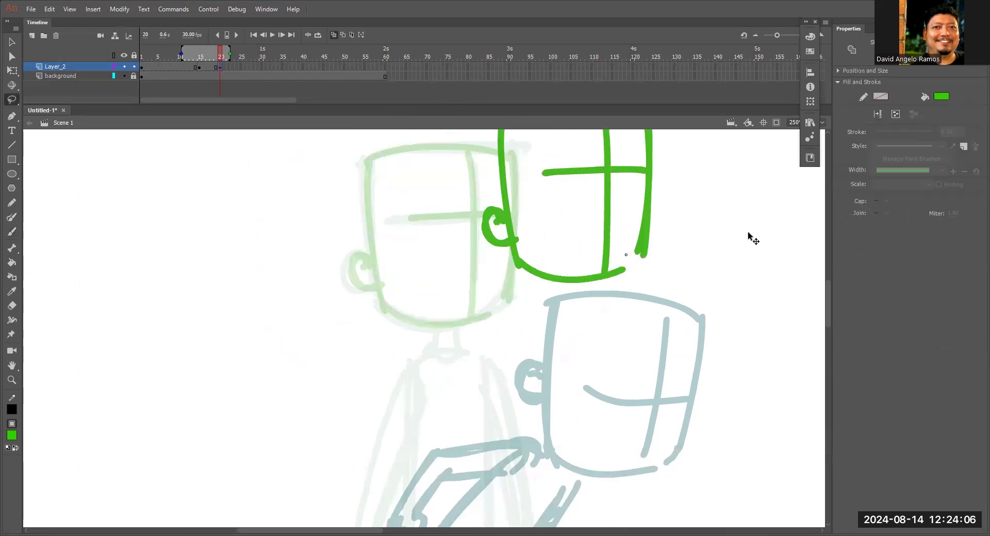
key("z")
left_click(680, 287, "alt")
mouse_move(612, 286)
left_mouse_down()
mouse_move(676, 241)
mouse_move(774, 207)
left_mouse_up()
key("b")
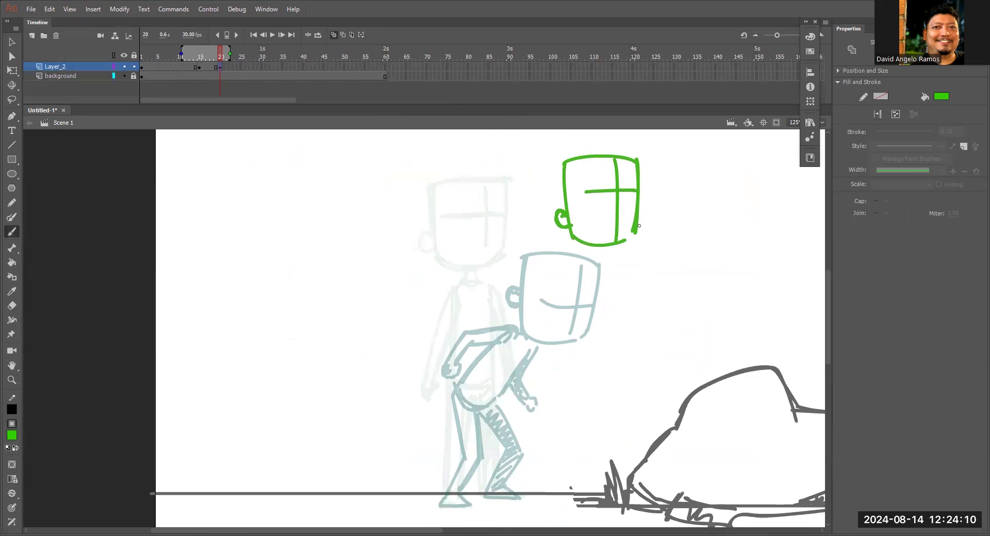
Rotate the head clockwise so it tilts forward, and reposition it above the crouching figure.
key("q")
left_click_drag(649, 254, 617, 197)
key("b")
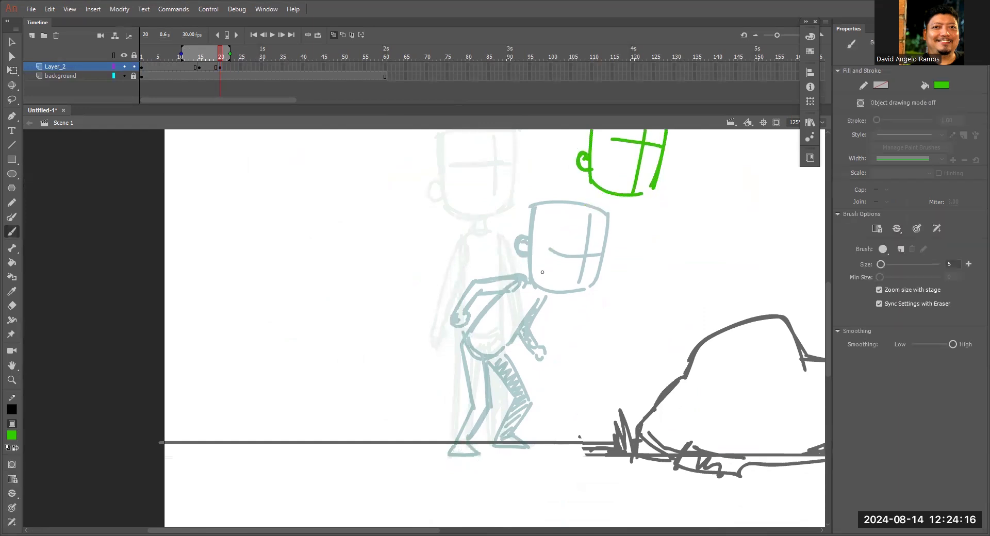
left_click_drag(606, 263, 567, 336)
key("l")
mouse_move(638, 276)
left_mouse_down()
mouse_move(656, 181)
mouse_move(650, 235)
mouse_move(618, 257)
mouse_move(629, 283)
mouse_move(607, 258)
left_mouse_up()
key("q")
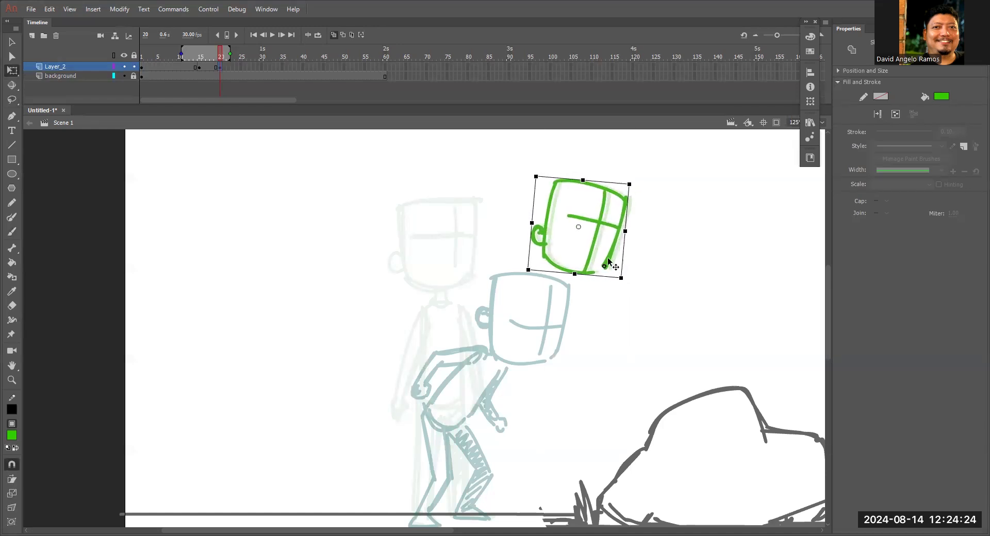
Draw a long torso below the head, slanting diagonally toward the rock.
key("b")
mouse_move(539, 285)
left_mouse_down()
mouse_move(565, 241)
mouse_move(518, 307)
mouse_move(545, 330)
left_mouse_up()
mouse_move(561, 238)
left_mouse_down()
mouse_move(587, 251)
mouse_move(549, 330)
mouse_move(521, 321)
mouse_move(554, 331)
left_mouse_up()
mouse_move(592, 248)
left_mouse_down()
mouse_move(552, 321)
mouse_move(595, 302)
left_mouse_up()
key("ctrl+z")
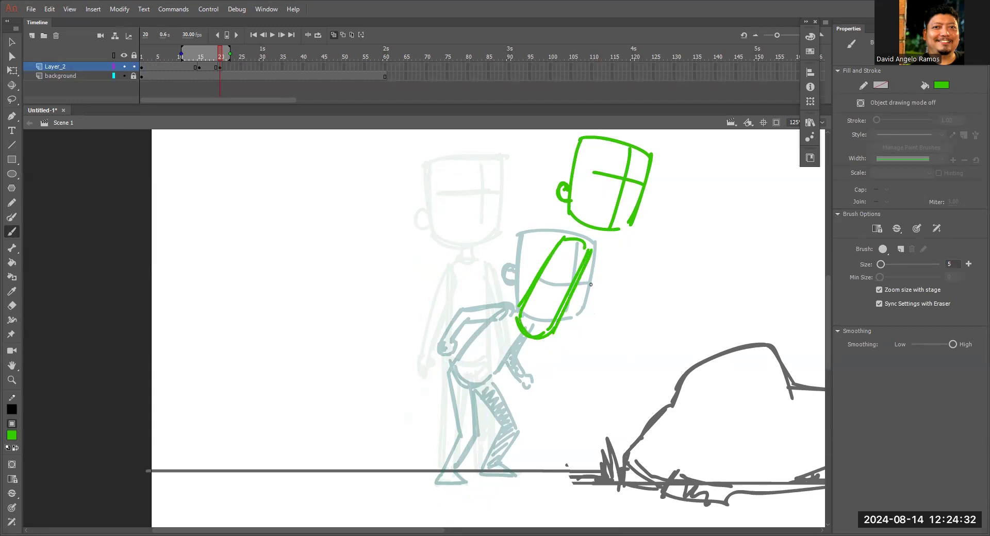
Free-transform the torso to narrow it slightly and shift its lower end toward the rock.
key("q")
mouse_move(611, 229)
left_mouse_down()
mouse_move(541, 380)
mouse_move(532, 378)
left_mouse_up()
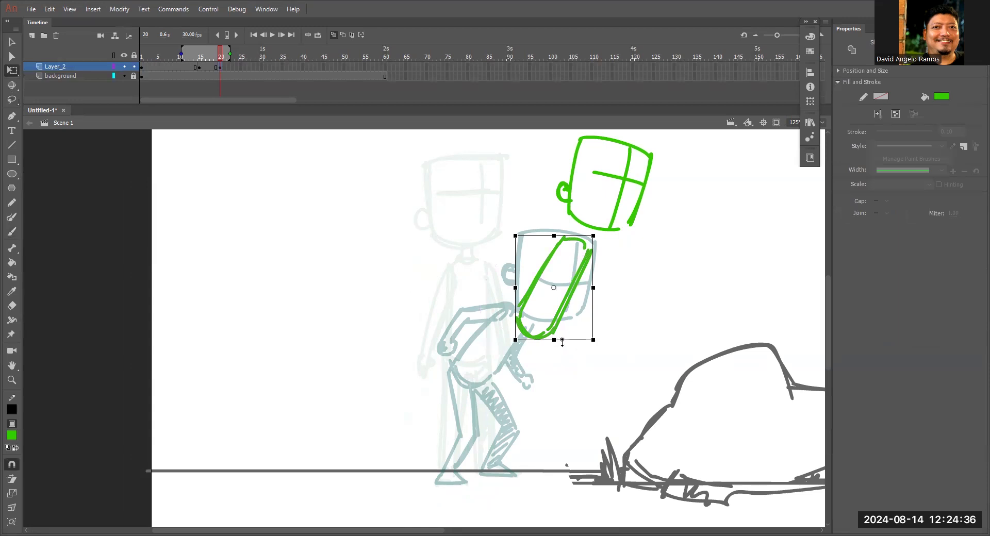
left_click_drag(606, 346, 609, 341)
left_click_drag(563, 311, 568, 313)
left_click_drag(557, 375, 572, 313)
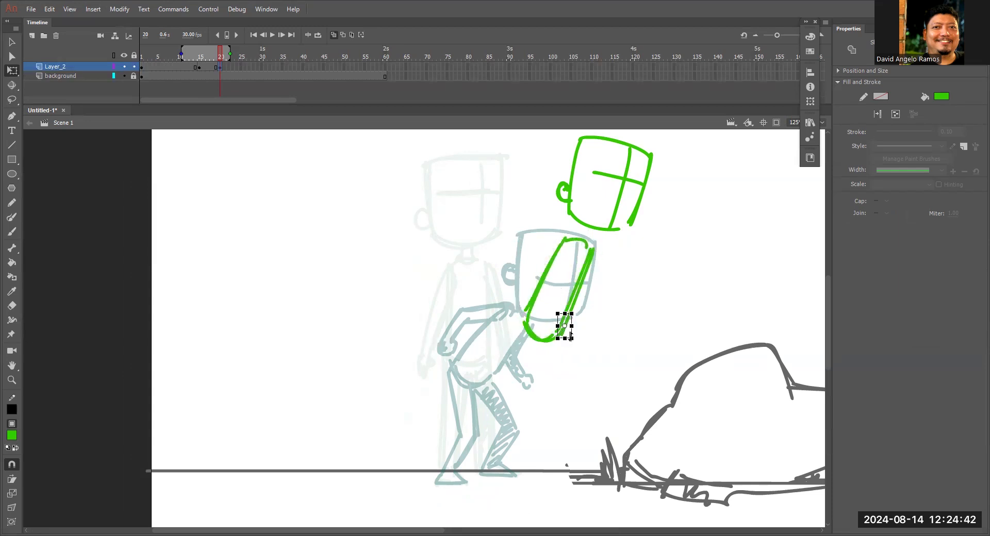
Draw two straight slanted legs from the hips to the crouching pose's feet on the ground line, including both feet.
key("b")
key("space")
mouse_move(580, 348)
left_mouse_down()
mouse_move(613, 279)
mouse_move(546, 372)
left_mouse_up()
left_click_drag(548, 264, 495, 359)
mouse_move(540, 390)
left_mouse_down()
mouse_move(545, 406)
mouse_move(530, 406)
mouse_move(545, 408)
left_mouse_up()
left_click_drag(567, 283, 527, 380)
left_click_drag(556, 278, 488, 412)
left_click_drag(482, 390, 478, 412)
left_click_drag(476, 412, 493, 412)
mouse_move(481, 378)
left_mouse_down()
mouse_move(549, 264)
mouse_move(476, 394)
left_mouse_up()
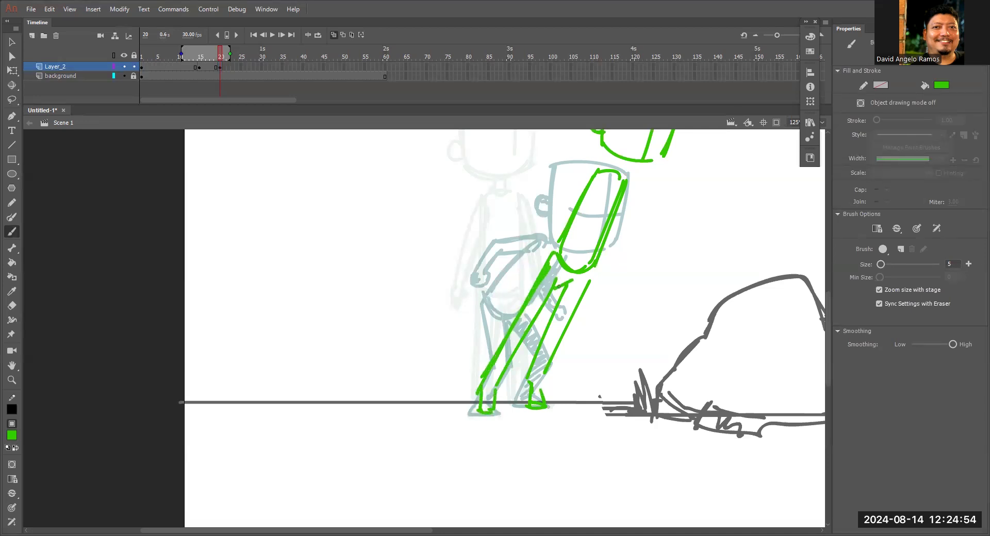
Hatch the leg nearer the rock.
left_click_drag(579, 280, 537, 364)
left_click_drag(579, 295, 543, 369)
left_click_drag(579, 319, 549, 377)
Draw one arm trailing behind the torso, the other hanging down and hatched, and a neck joining the head.
left_click_drag(567, 227, 497, 305)
mouse_move(550, 255)
left_mouse_down()
mouse_move(482, 329)
mouse_move(495, 309)
left_mouse_up()
left_click_drag(598, 242, 588, 297)
key("ctrl+z")
mouse_move(598, 238)
left_mouse_down()
mouse_move(582, 341)
mouse_move(572, 346)
mouse_move(582, 354)
mouse_move(590, 312)
left_mouse_up()
left_click_drag(588, 214, 578, 228)
left_click_drag(593, 216, 588, 230)
left_click_drag(589, 270, 579, 333)
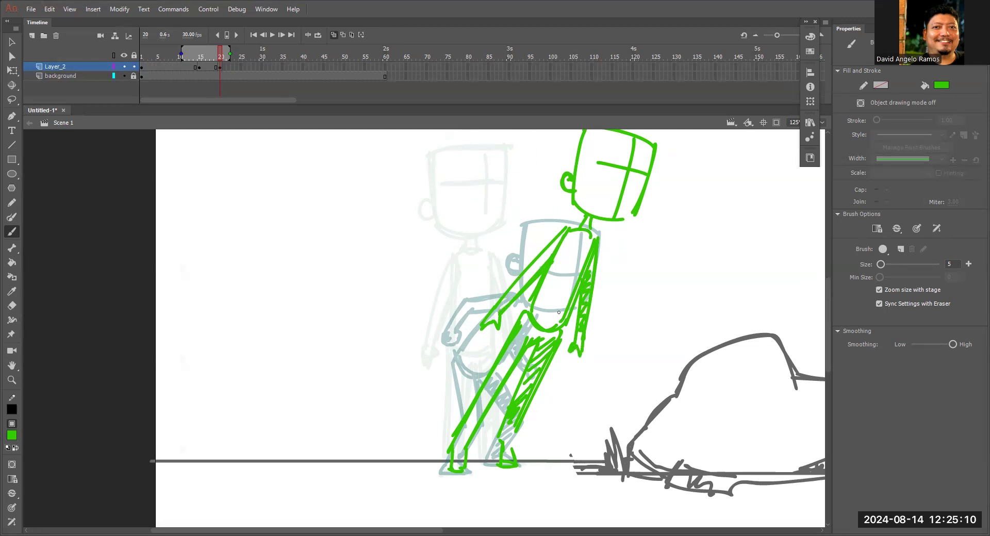
Reinforce the lines of the trailing arm and the foot nearer the rock.
mouse_move(501, 293)
left_mouse_down()
mouse_move(558, 233)
mouse_move(586, 230)
left_mouse_up()
left_click_drag(506, 444, 515, 465)
key("ctrl+minus")
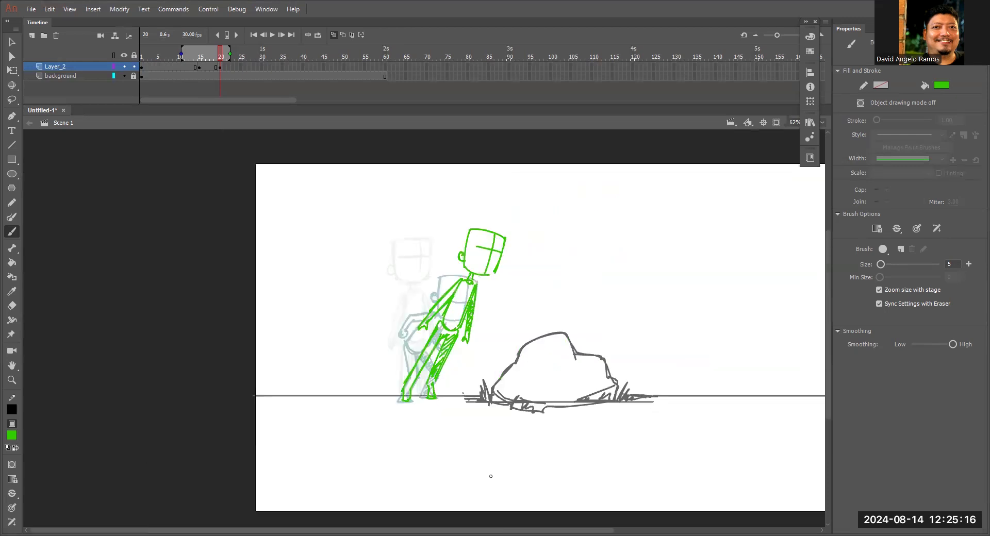
Turn off onion skinning and scrub around frame 20 to check the leaning pose against the earlier poses.
left_click(334, 34)
mouse_move(227, 53)
left_mouse_down()
mouse_move(187, 58)
mouse_move(221, 57)
left_mouse_up()
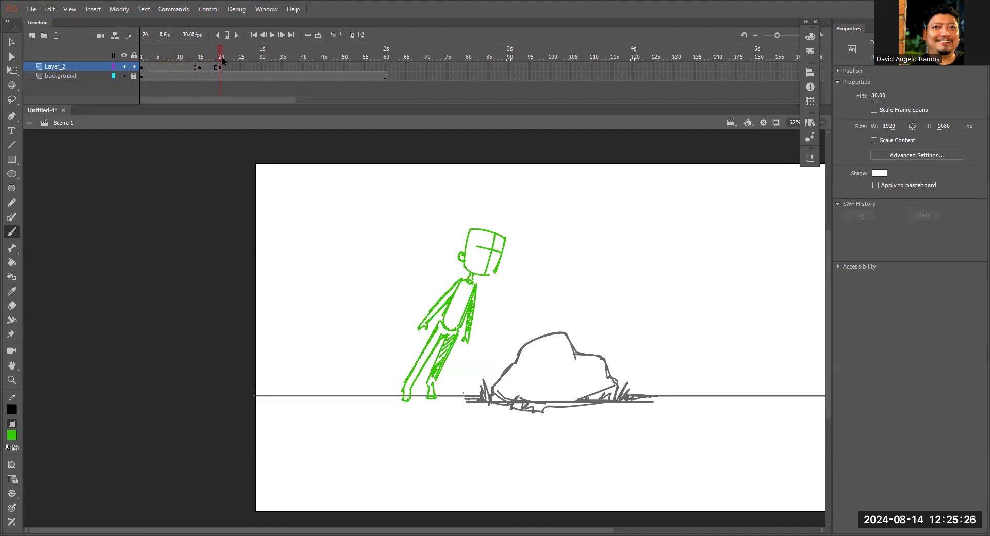
key("space")
left_click_drag(628, 316, 595, 304)
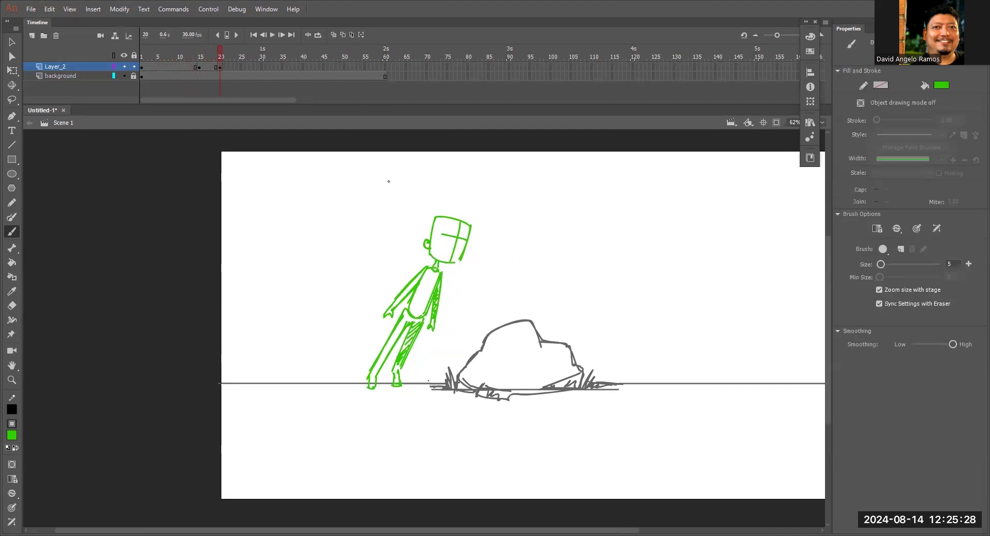
key("space")
left_click_drag(640, 277, 619, 305)
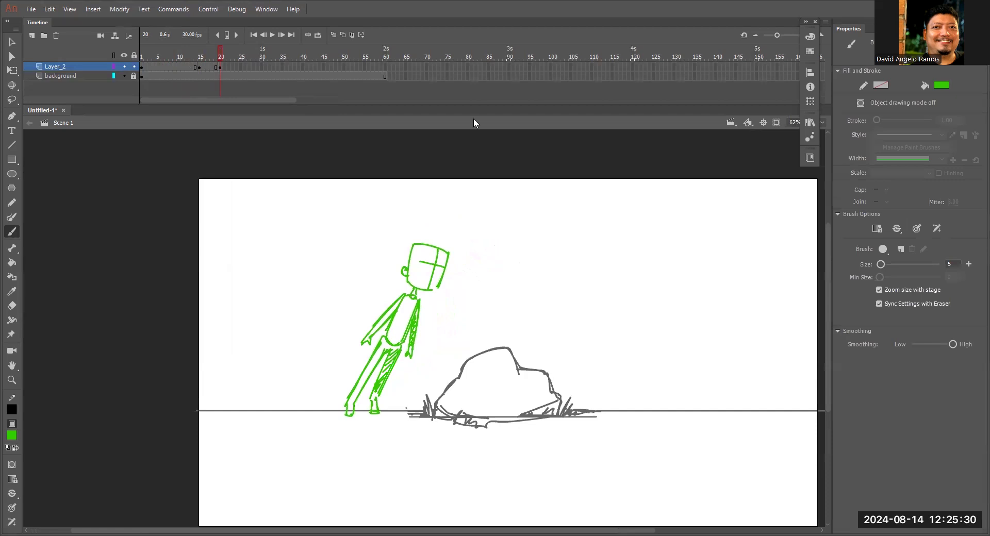
Insert a blank keyframe at frame 25 of Layer_2 and turn on onion skinning.
left_click(261, 65)
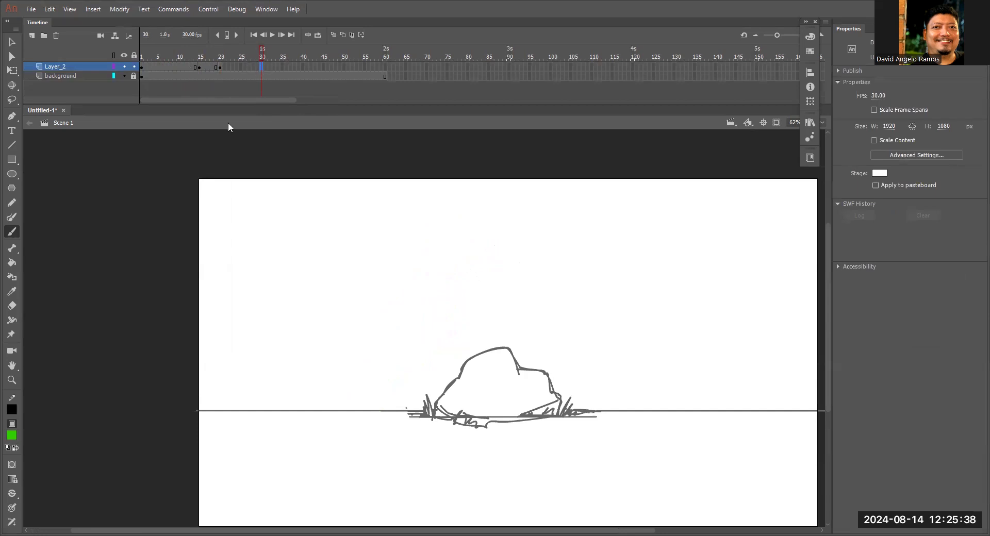
left_click(240, 65)
right_click(237, 66)
left_click(238, 63)
right_click(240, 66)
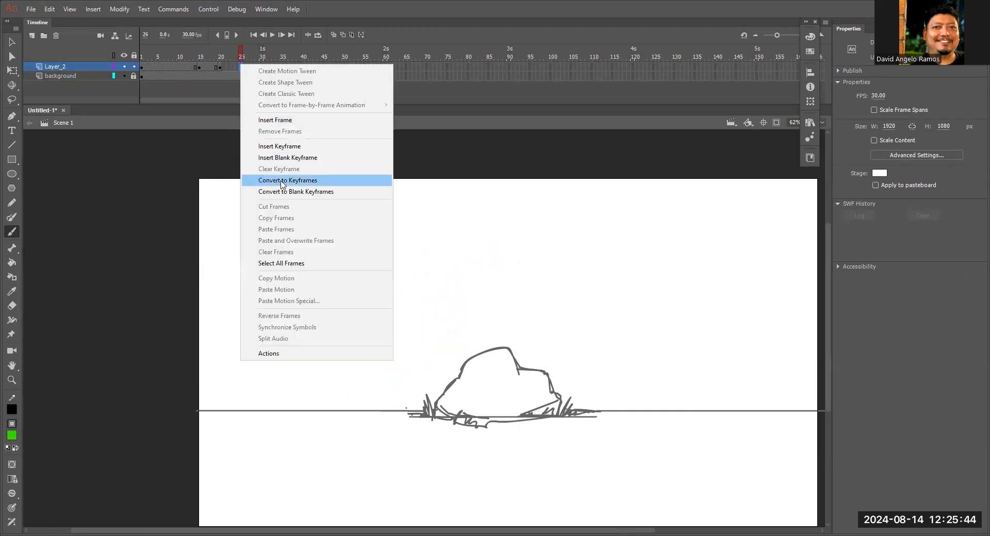
left_click(289, 159)
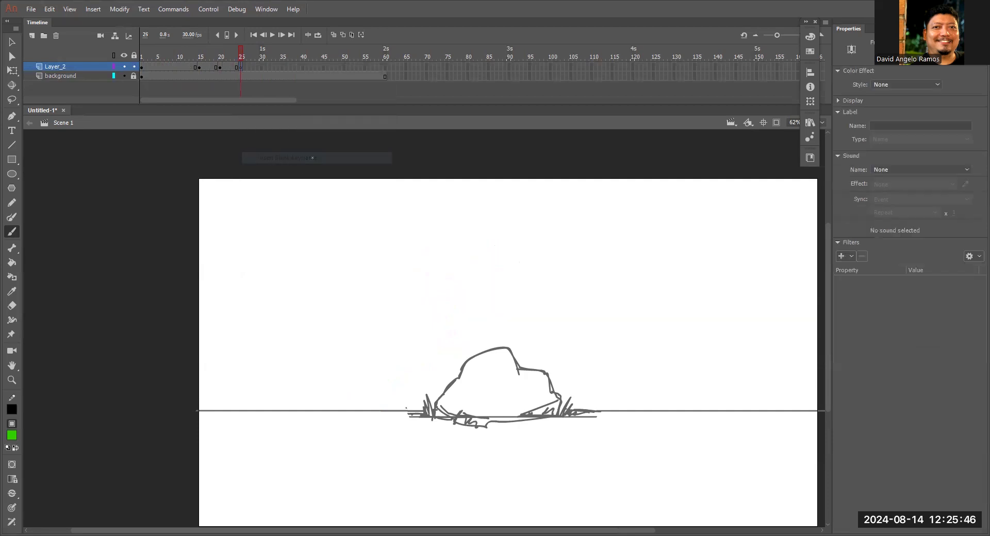
left_click(333, 34)
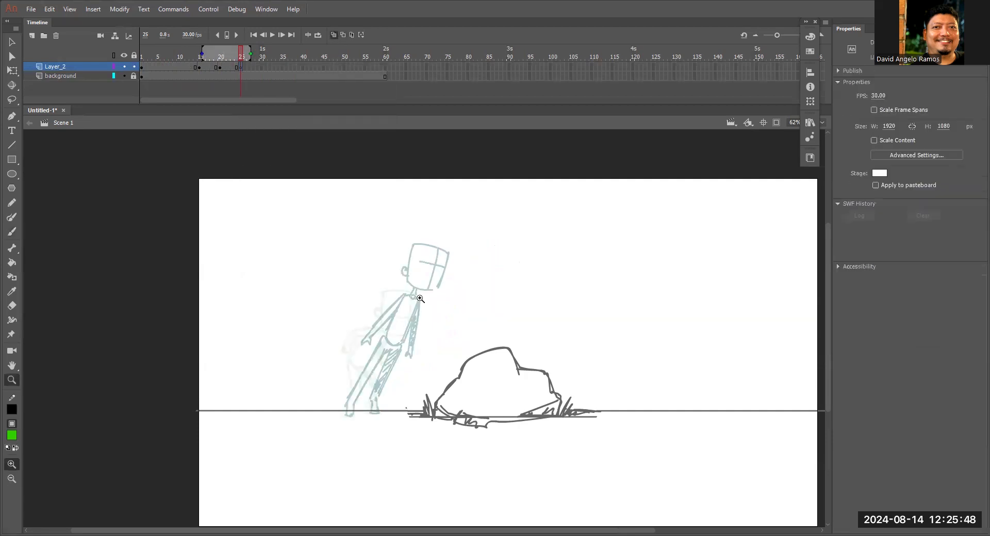
Draw the head outline and ear over the onion-skinned leaning head.
scroll(425, 253, "up", 5)
left_click_drag(368, 214, 355, 314)
key("ctrl+z")
mouse_move(368, 215)
left_mouse_down()
mouse_move(350, 380)
mouse_move(452, 395)
left_mouse_up()
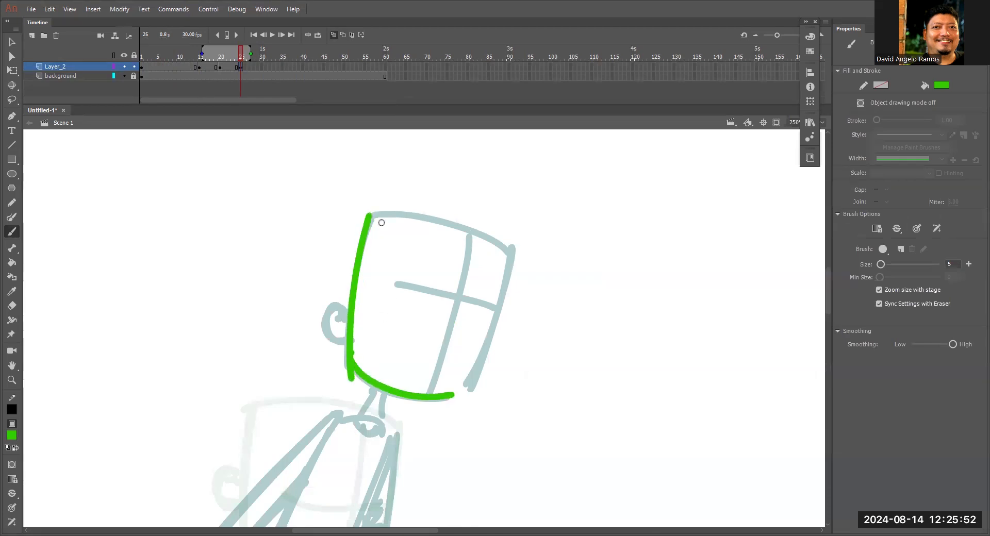
left_click_drag(364, 220, 494, 253)
key("ctrl+z")
mouse_move(363, 214)
left_mouse_down()
mouse_move(436, 218)
mouse_move(507, 265)
mouse_move(480, 389)
left_mouse_up()
left_click_drag(506, 266, 470, 401)
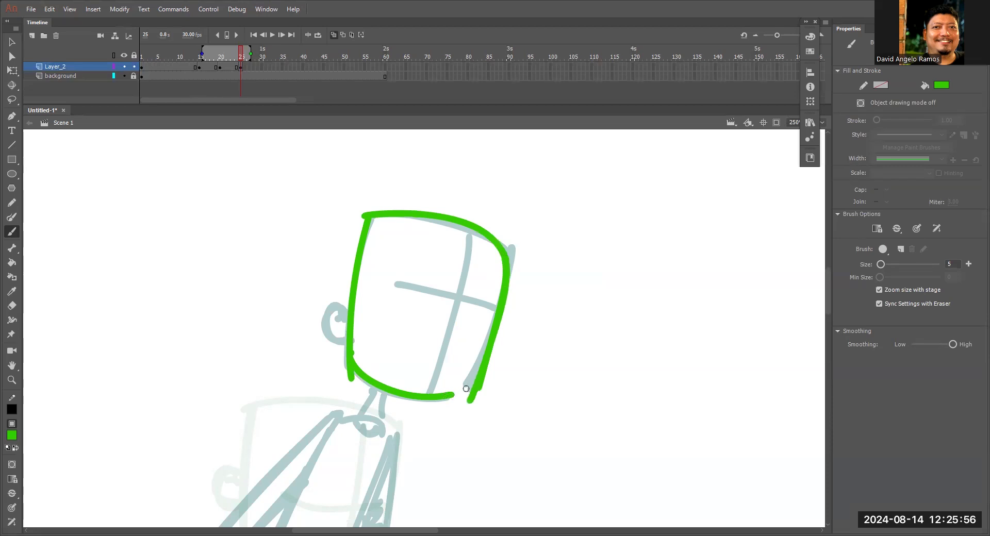
mouse_move(347, 310)
left_mouse_down()
mouse_move(325, 311)
mouse_move(345, 342)
left_mouse_up()
Lasso the new head, rotate it nearly upright and move it high above the rock.
key("z")
left_click(426, 340, "alt")
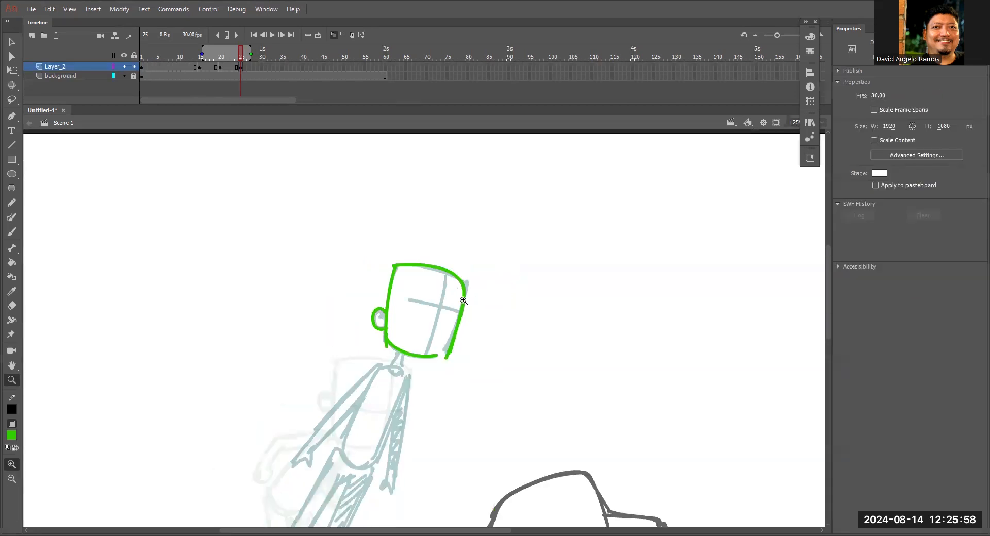
key("l")
mouse_move(490, 311)
left_mouse_down()
mouse_move(354, 240)
mouse_move(497, 300)
mouse_move(504, 281)
mouse_move(652, 209)
mouse_move(670, 252)
mouse_move(649, 227)
left_mouse_up()
key("q")
key("z")
left_click(577, 280, "alt")
left_click_drag(539, 325, 642, 217)
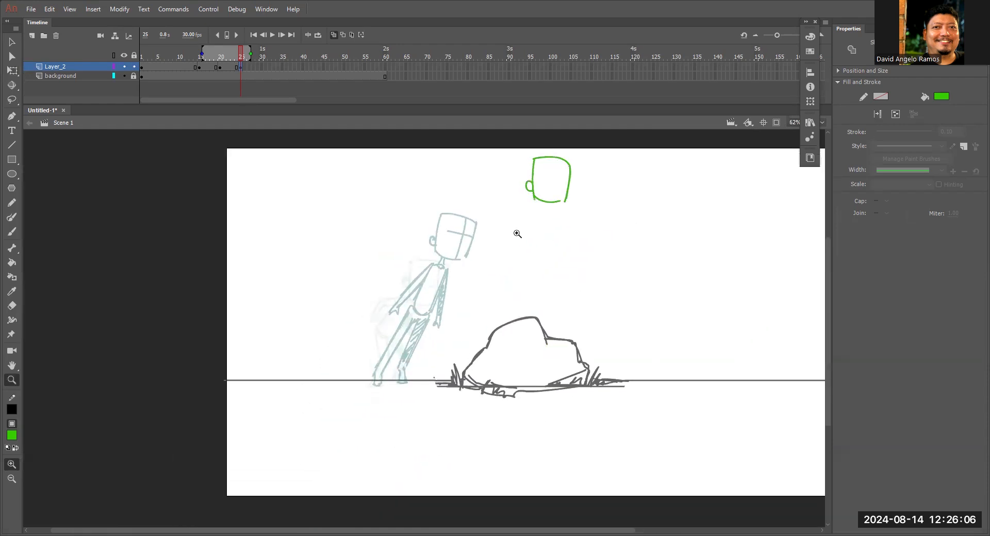
Draw a short upright torso with rounded hips below the airborne head.
left_click(516, 233)
key("b")
mouse_move(477, 301)
left_mouse_down()
mouse_move(570, 221)
mouse_move(552, 209)
mouse_move(561, 277)
left_mouse_up()
left_click_drag(558, 194, 575, 189)
mouse_move(555, 207)
left_mouse_down()
mouse_move(550, 252)
mouse_move(564, 254)
mouse_move(560, 269)
mouse_move(585, 275)
left_mouse_up()
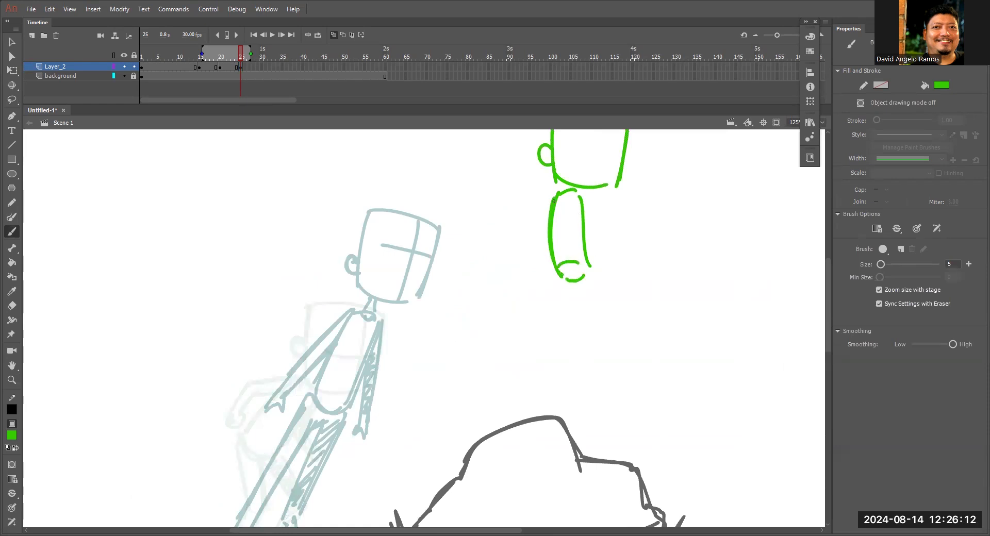
Draw an arm with a hand stretching down and back from the shoulder, away from the legs.
mouse_move(548, 202)
left_mouse_down()
mouse_move(506, 244)
mouse_move(548, 214)
mouse_move(511, 256)
left_mouse_up()
mouse_move(547, 201)
left_mouse_down()
mouse_move(509, 239)
mouse_move(502, 263)
left_mouse_up()
left_click_drag(505, 249, 502, 254)
left_click_drag(546, 202, 556, 194)
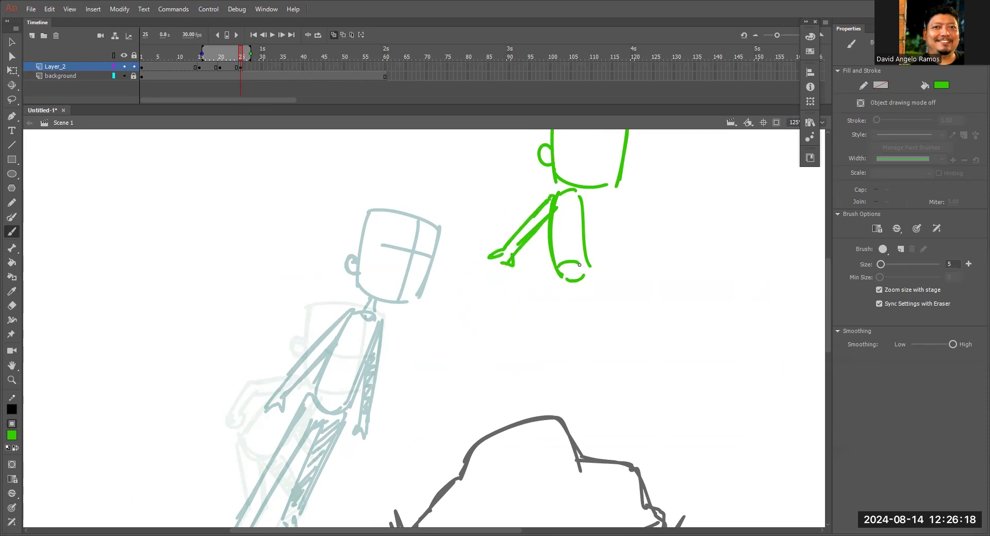
Draw both legs bent at the knees and tucked forward, with pointed feet, for the mid-air pose.
mouse_move(557, 274)
left_mouse_down()
mouse_move(593, 239)
mouse_move(615, 272)
mouse_move(628, 309)
left_mouse_up()
mouse_move(591, 254)
left_mouse_down()
mouse_move(620, 323)
mouse_move(651, 296)
mouse_move(647, 285)
left_mouse_up()
mouse_move(584, 282)
left_mouse_down()
mouse_move(632, 240)
mouse_move(615, 260)
mouse_move(664, 293)
left_mouse_up()
mouse_move(629, 255)
left_mouse_down()
mouse_move(654, 297)
mouse_move(684, 266)
mouse_move(613, 272)
mouse_move(624, 307)
left_mouse_up()
left_click_drag(592, 255, 617, 322)
mouse_move(570, 282)
left_mouse_down()
mouse_move(598, 236)
mouse_move(659, 301)
mouse_move(683, 269)
left_mouse_up()
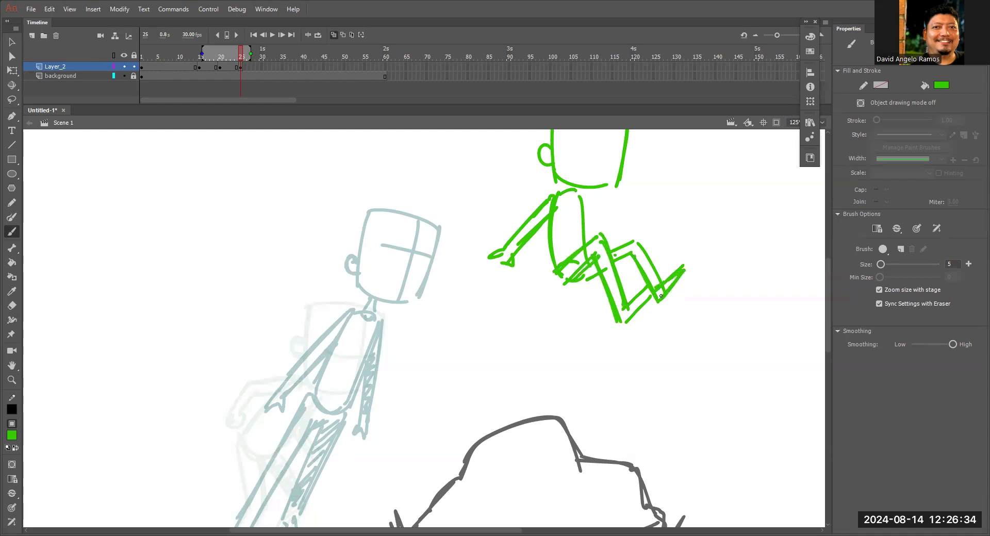
left_click_drag(628, 305, 626, 321)
Thicken the trailing arm and add the vertical and horizontal face guidelines to the airborne head.
mouse_move(541, 205)
left_mouse_down()
mouse_move(488, 259)
mouse_move(556, 205)
mouse_move(519, 241)
left_mouse_up()
scroll(527, 233, "up", 3)
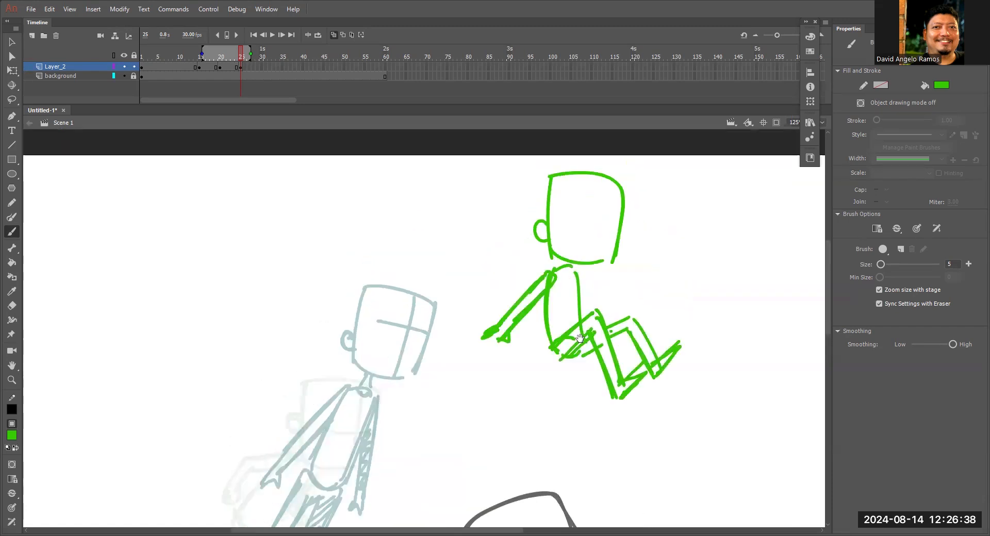
left_click_drag(602, 197, 600, 271)
left_click_drag(561, 221, 619, 223)
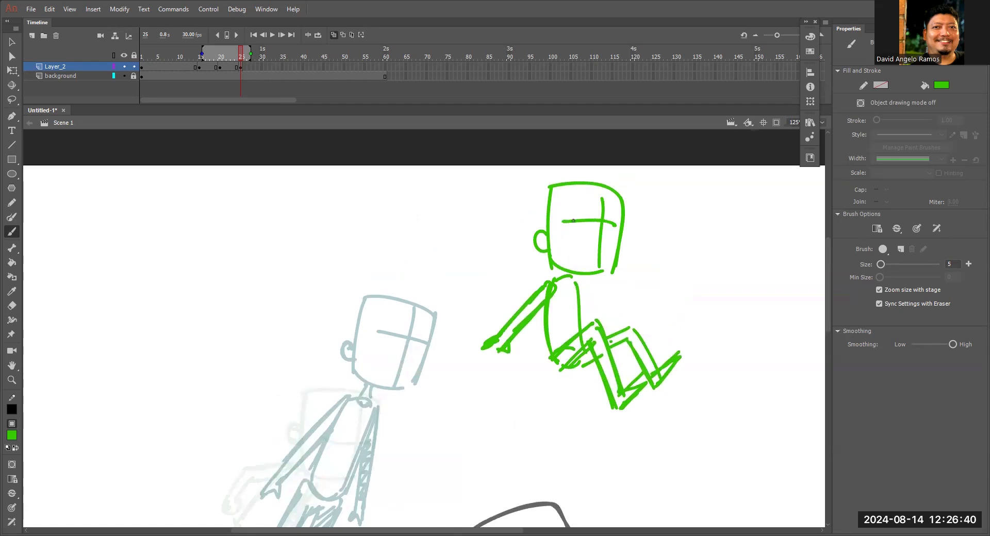
Reinforce the torso sides and the trailing arm and hand of the airborne figure.
mouse_move(556, 278)
left_mouse_down()
mouse_move(574, 282)
mouse_move(583, 343)
left_mouse_up()
left_click_drag(548, 317, 552, 355)
left_click_drag(488, 343, 475, 355)
left_click_drag(542, 282, 494, 336)
Lasso the whole airborne figure and scale it down slightly.
key("ctrl+minus")
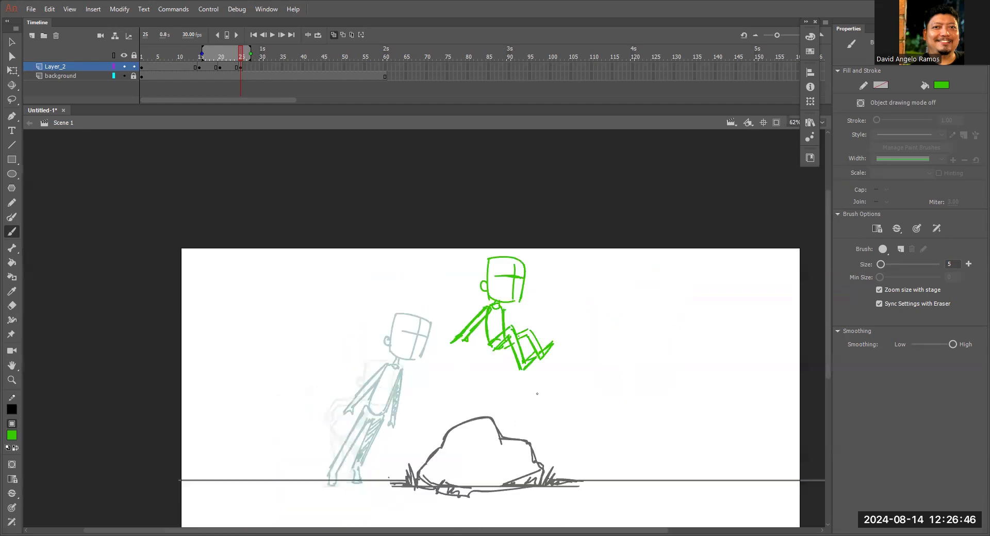
mouse_move(581, 365)
left_mouse_down()
mouse_move(612, 311)
mouse_move(612, 221)
mouse_move(634, 265)
mouse_move(631, 289)
left_mouse_up()
key("l")
key("q")
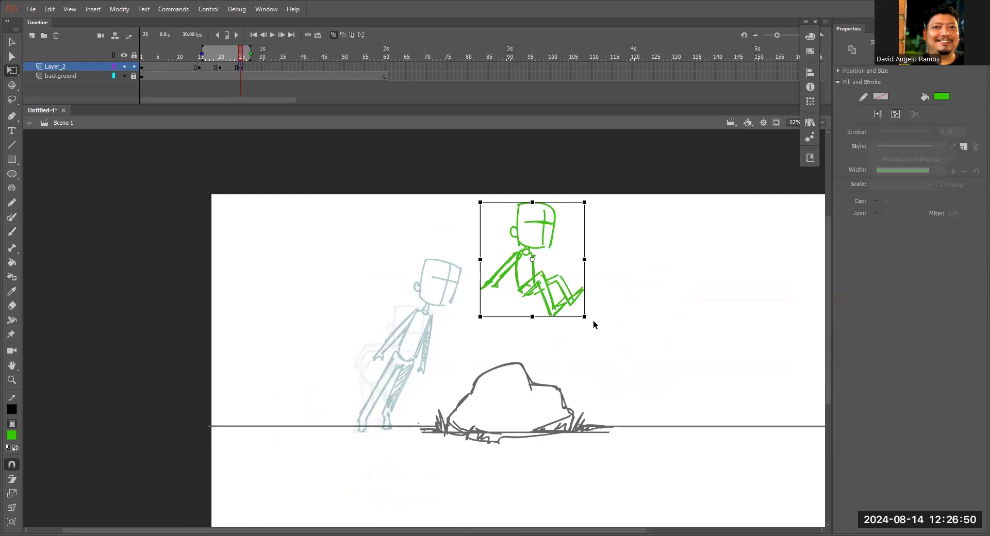
left_click_drag(581, 313, 580, 313)
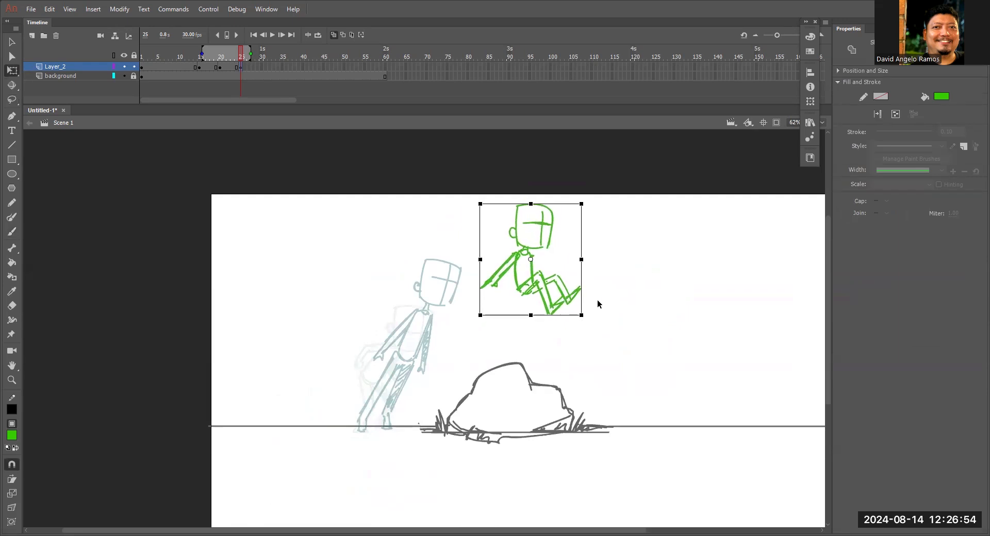
Turn off onion skinning and scrub between frames 24 and 25 to compare the leaning and airborne poses.
left_click(333, 35)
mouse_move(240, 54)
left_mouse_down()
mouse_move(224, 53)
mouse_move(216, 67)
mouse_move(241, 66)
mouse_move(200, 66)
mouse_move(242, 67)
left_mouse_up()
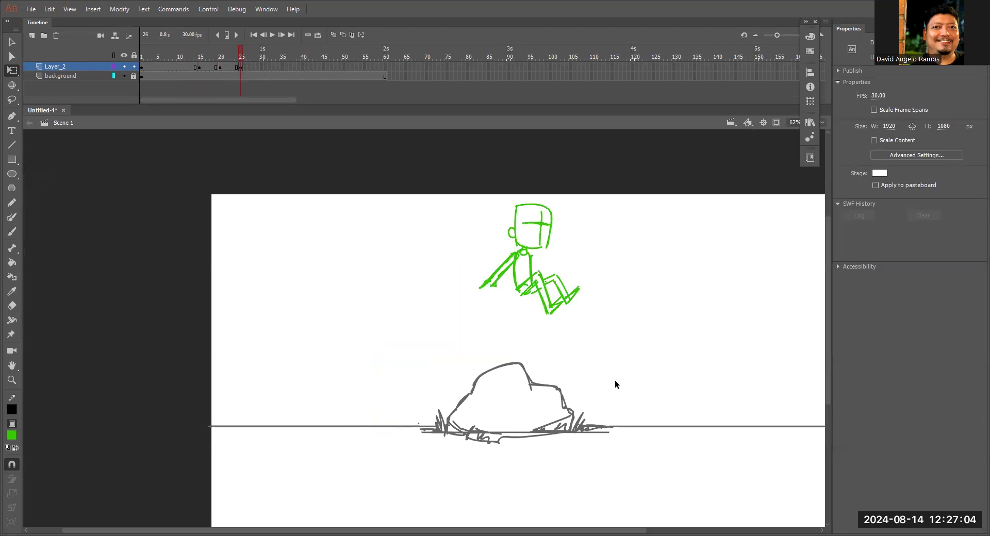
mouse_move(237, 55)
left_mouse_down()
mouse_move(169, 54)
mouse_move(253, 57)
mouse_move(183, 62)
mouse_move(238, 63)
left_mouse_up()
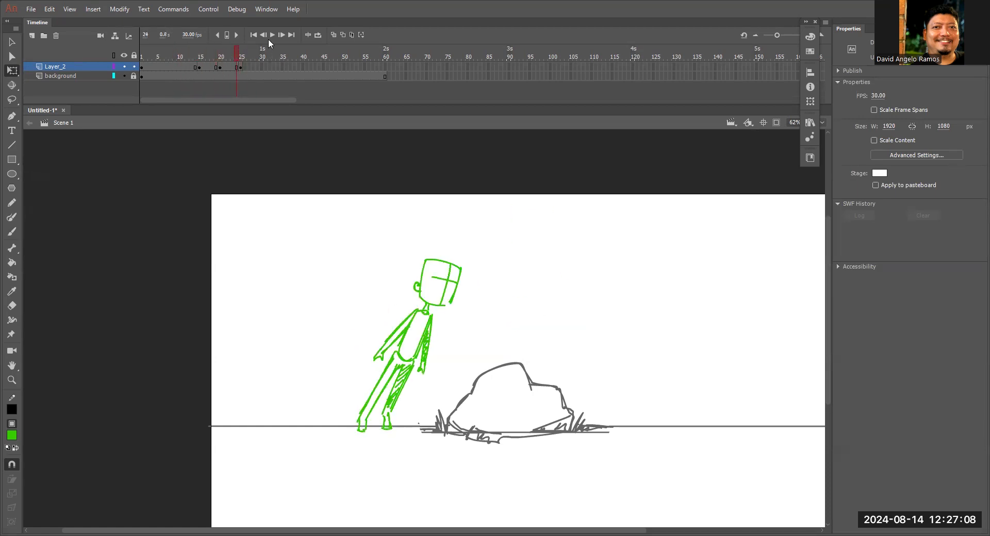
left_click(242, 50)
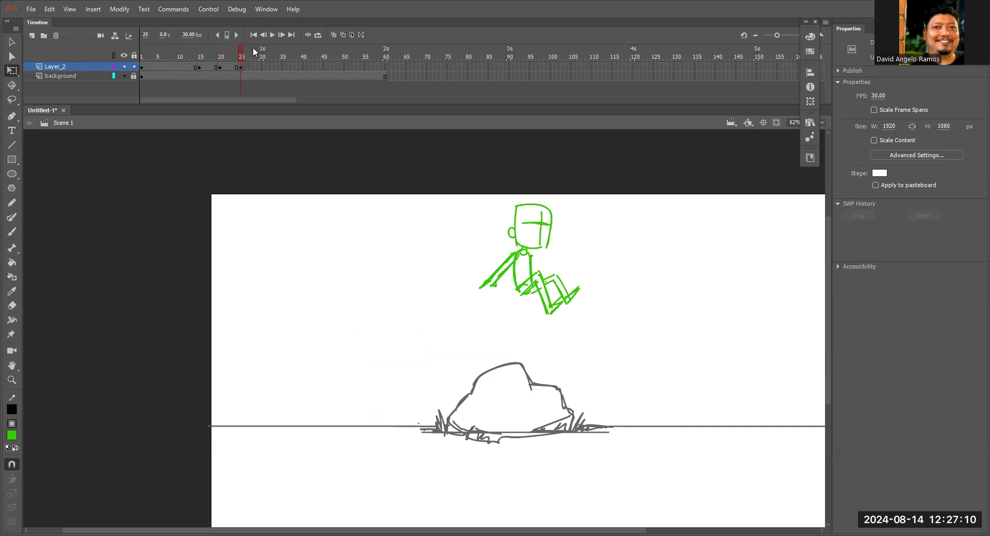
Thicken the hand at the end of the airborne figure's trailing arm.
key("z")
left_click(489, 287)
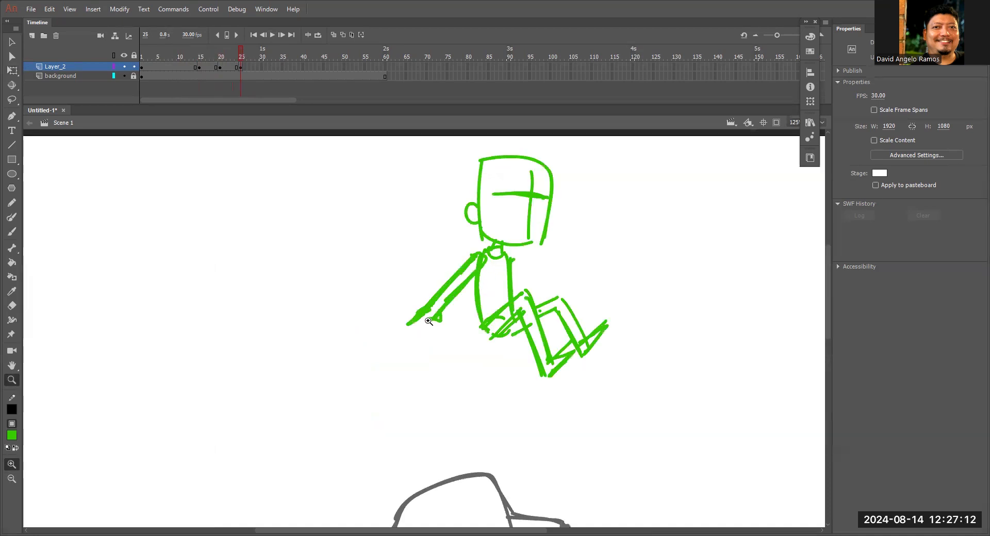
key("b")
left_click_drag(427, 320, 409, 329)
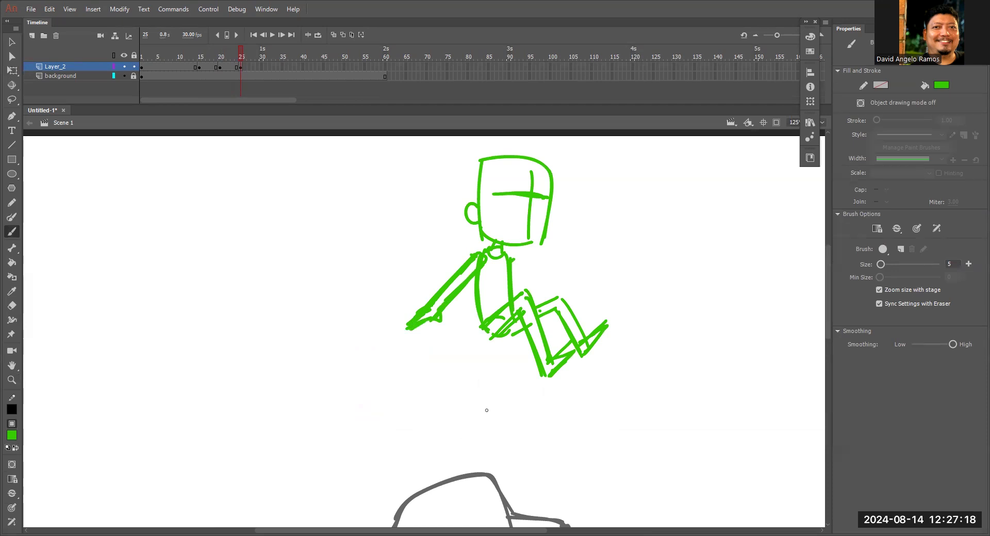
Insert a blank keyframe at frame 30 on Layer_2, and turn on onion skinning with its range extended further back.
left_click(260, 64)
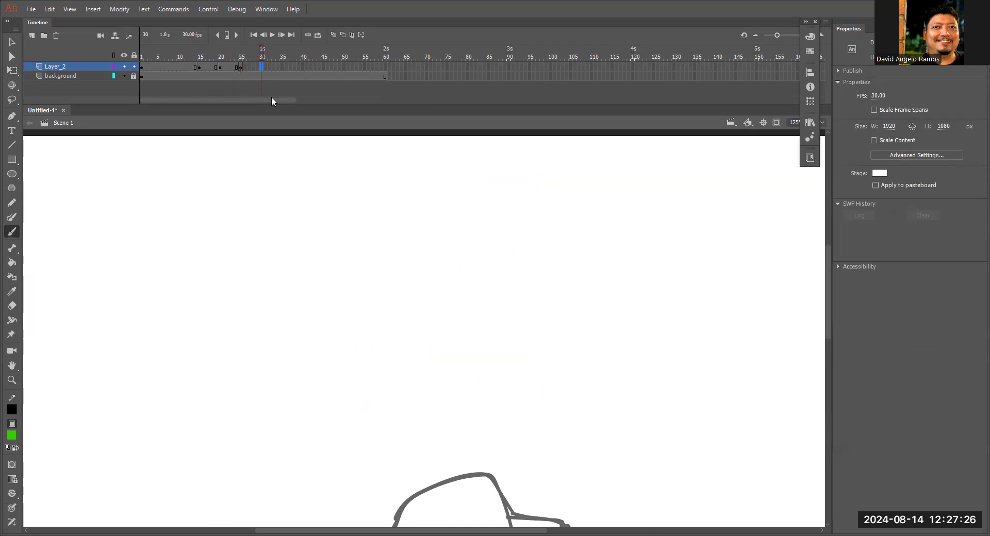
key("F7")
left_click(333, 35)
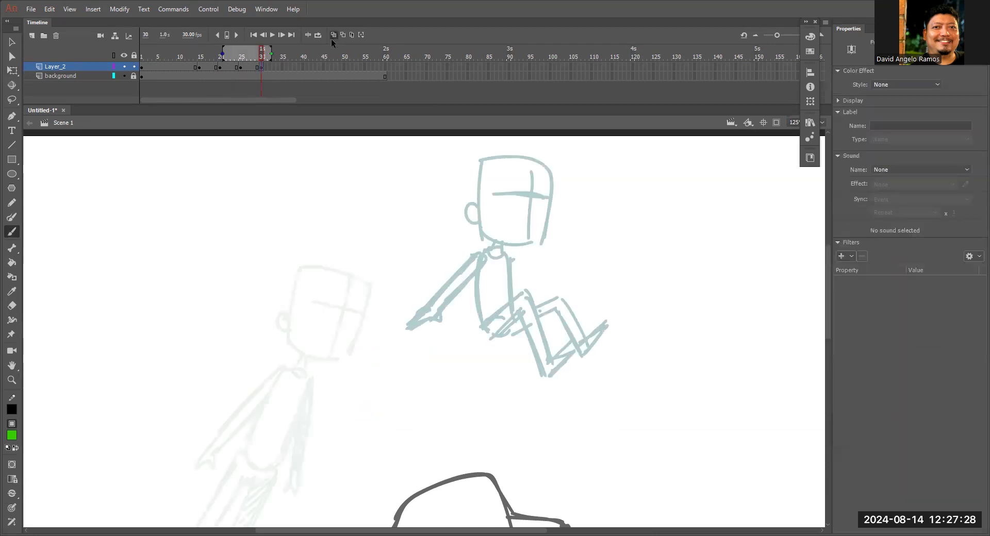
mouse_move(622, 410)
left_mouse_down()
mouse_move(654, 311)
mouse_move(730, 305)
left_mouse_up()
left_click_drag(222, 52, 186, 52)
mouse_move(659, 360)
left_mouse_down()
mouse_move(598, 333)
mouse_move(594, 304)
left_mouse_up()
key("ctrl+z")
left_click_drag(667, 273, 589, 390)
left_click_drag(546, 229, 544, 221)
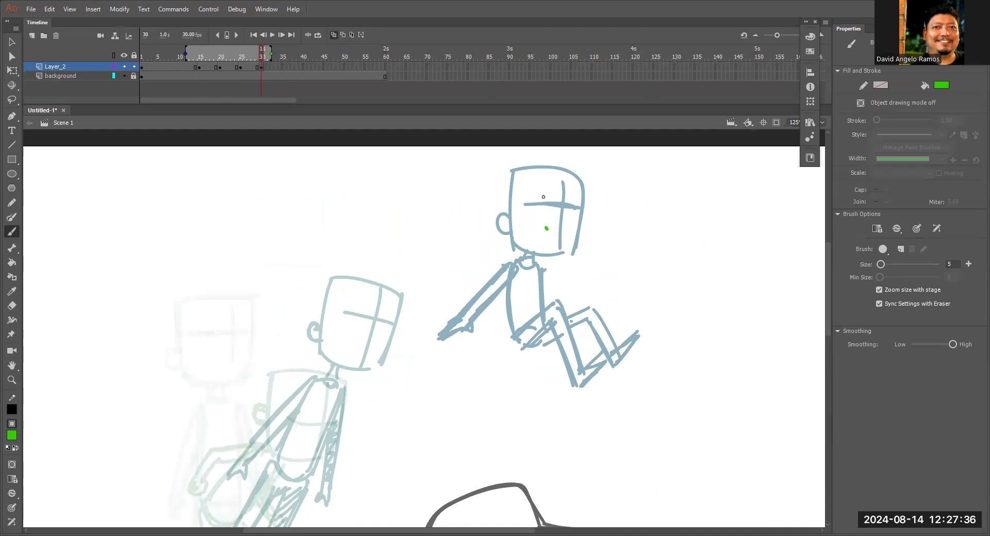
key("e")
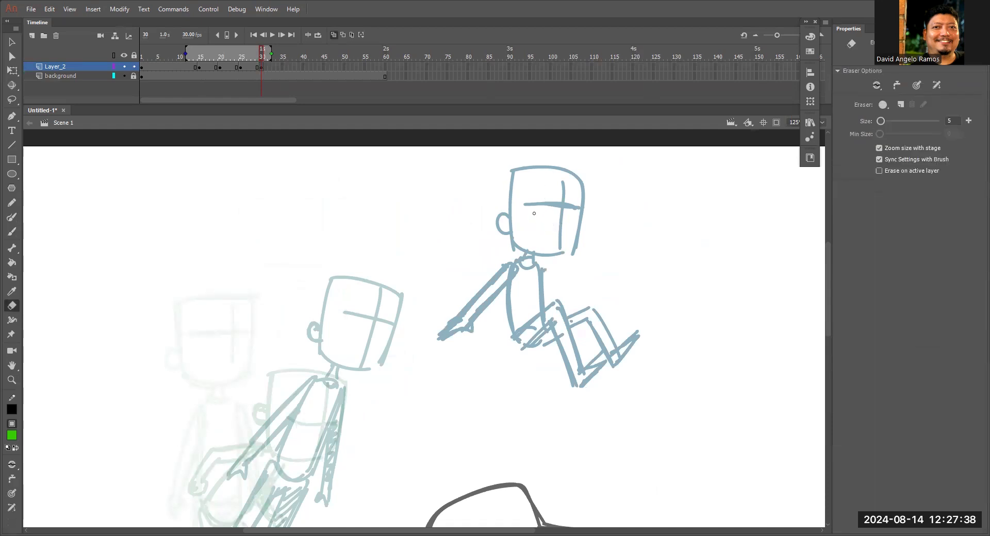
key("b")
Trace the airborne figure's head outline on frame 30 and add the crossed face guide lines.
left_click_drag(511, 171, 514, 249)
mouse_move(512, 173)
left_mouse_down()
mouse_move(583, 178)
mouse_move(578, 252)
left_mouse_up()
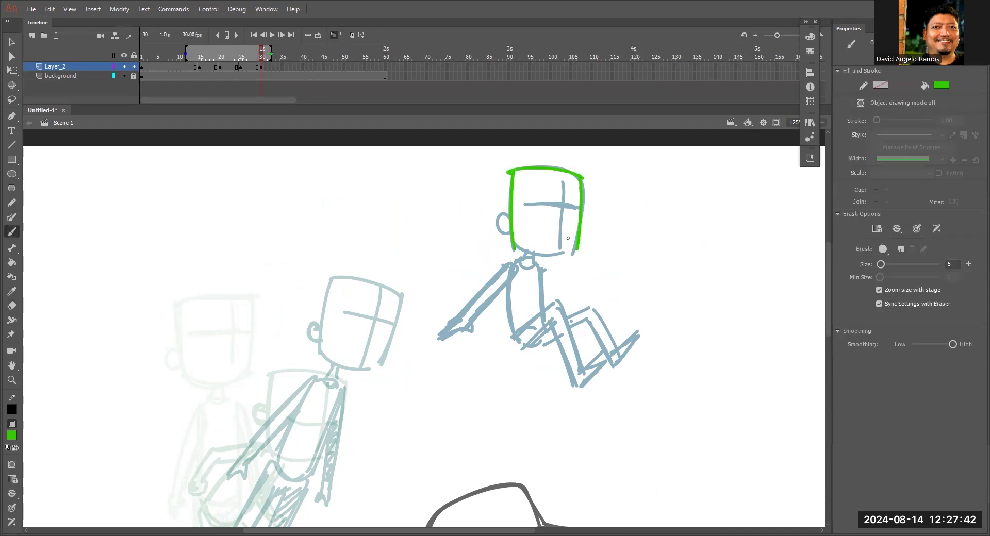
left_click_drag(515, 243, 573, 246)
left_click_drag(509, 215, 510, 233)
left_click_drag(561, 181, 560, 245)
left_click_drag(539, 204, 563, 205)
Lasso the new head, move it beyond the rock and tilt it backwards for the landing pose.
left_click_drag(634, 264, 562, 259)
mouse_move(552, 215)
left_mouse_down()
mouse_move(379, 232)
mouse_move(544, 212)
mouse_move(412, 159)
mouse_move(512, 223)
mouse_move(658, 353)
mouse_move(619, 272)
mouse_move(635, 267)
left_mouse_up()
key("ctrl+z")
key("l")
key("q")
mouse_move(645, 285)
left_mouse_down()
mouse_move(593, 189)
mouse_move(597, 298)
left_mouse_up()
key("b")
key("ctrl+z")
Draw the two sides of the landing figure's long, slanted torso below the head.
mouse_move(574, 215)
left_mouse_down()
mouse_move(597, 321)
mouse_move(586, 206)
mouse_move(623, 306)
left_mouse_up()
left_click_drag(598, 215, 622, 305)
mouse_move(572, 214)
left_mouse_down()
mouse_move(590, 299)
mouse_move(616, 307)
left_mouse_up()
scroll(534, 230, "up", 2)
Draw the landing figure's rear arm raised behind the head with its hand, and start the front arm beside the head.
left_click_drag(521, 213, 577, 283)
key("ctrl+z")
left_click_drag(523, 213, 582, 289)
left_click_drag(527, 230, 585, 293)
mouse_move(525, 216)
left_mouse_down()
mouse_move(519, 203)
mouse_move(522, 224)
mouse_move(588, 277)
mouse_move(587, 295)
left_mouse_up()
left_click_drag(616, 267, 617, 242)
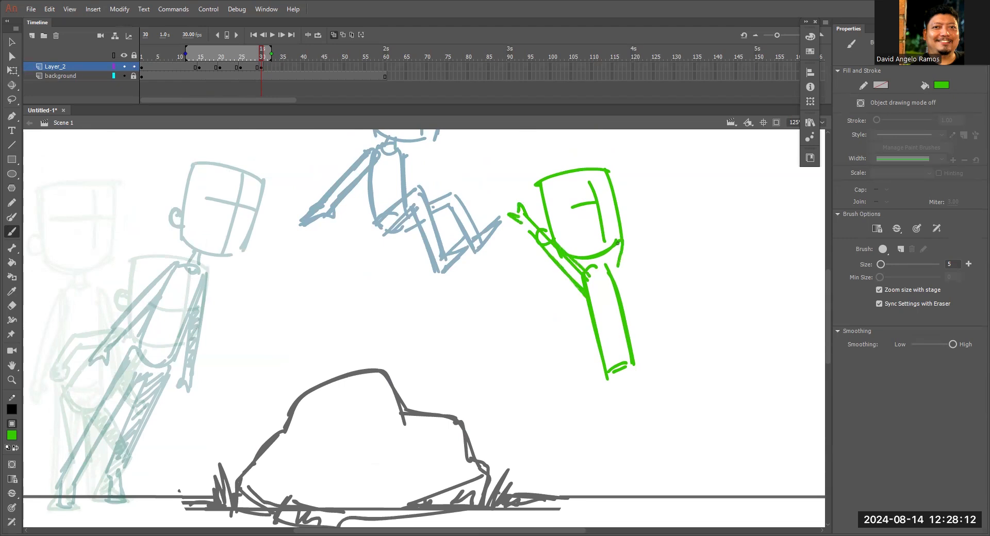
key("ctrl+z")
left_click_drag(613, 279, 623, 191)
Firm up the hip and front torso line, and draw the straight leg with its foot reaching the ground line.
scroll(645, 411, "down", 4)
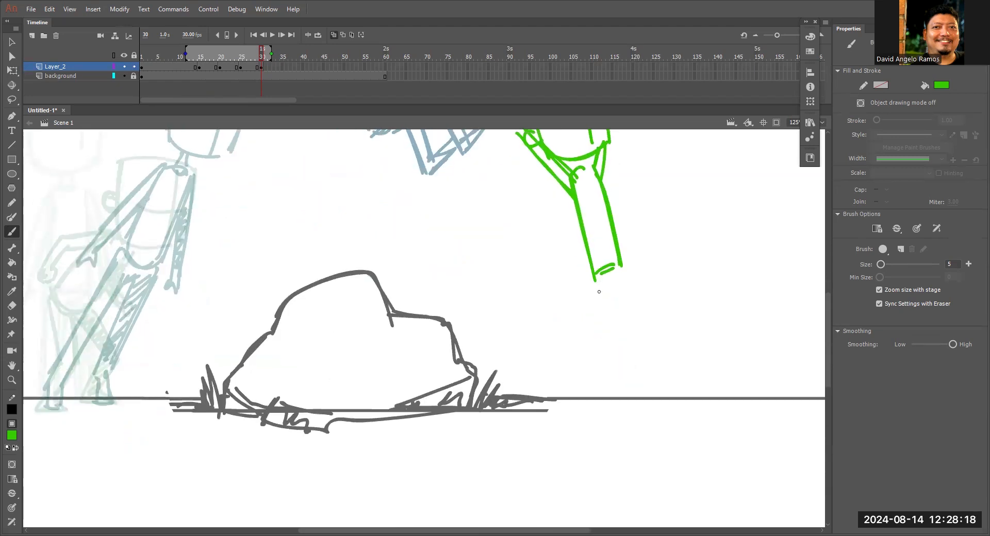
left_click_drag(596, 272, 616, 259)
mouse_move(605, 171)
left_mouse_down()
mouse_move(625, 263)
mouse_move(623, 406)
left_mouse_up()
left_click_drag(592, 283, 611, 328)
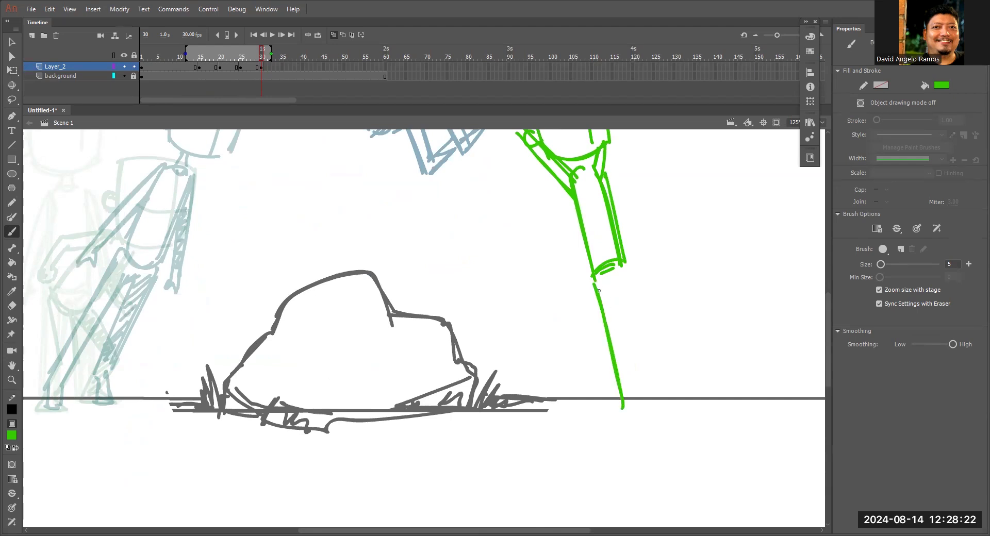
mouse_move(606, 279)
left_mouse_down()
mouse_move(638, 412)
mouse_move(647, 400)
left_mouse_up()
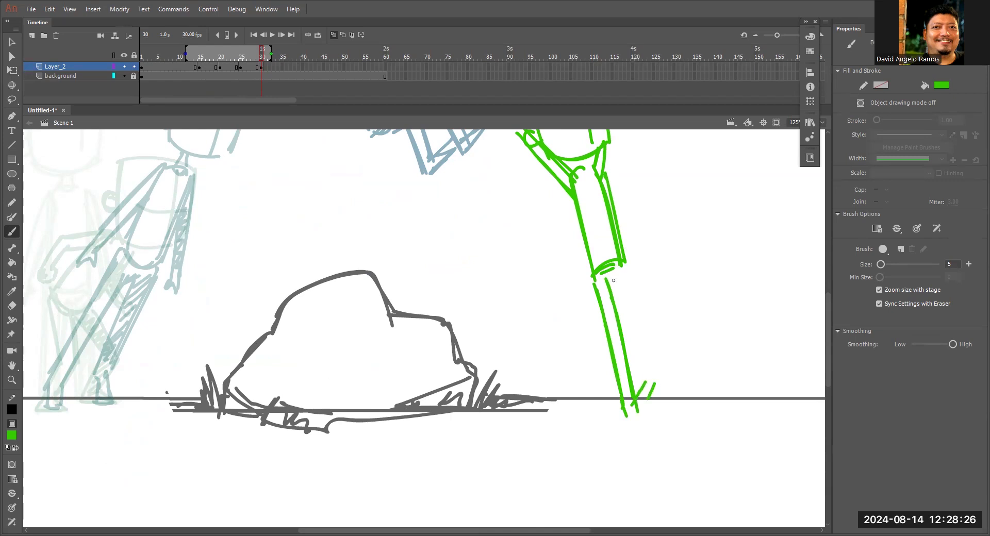
Draw the landing figure's other leg lifted and bent with its foot, and thicken the straight leg's front edge.
mouse_move(613, 283)
left_mouse_down()
mouse_move(635, 392)
mouse_move(649, 240)
mouse_move(663, 298)
left_mouse_up()
left_click_drag(648, 257, 659, 313)
mouse_move(639, 257)
left_mouse_down()
mouse_move(658, 320)
mouse_move(680, 282)
left_mouse_up()
left_click_drag(662, 315, 683, 291)
left_click_drag(615, 285, 630, 354)
left_click_drag(635, 396, 650, 380)
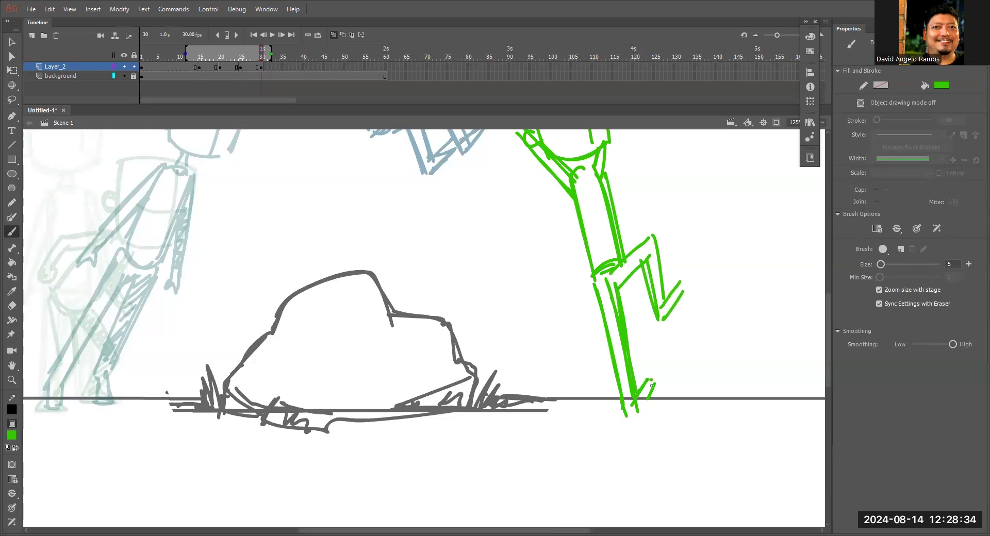
Hatch the bent leg's thigh, and reinforce the straight leg and its foot on the landing figure.
left_click_drag(598, 296, 621, 413)
scroll(607, 235, "up", 3)
mouse_move(618, 356)
left_mouse_down()
mouse_move(634, 340)
mouse_move(659, 381)
left_mouse_up()
key("space")
left_click_drag(659, 398, 668, 301)
mouse_move(647, 377)
left_mouse_down()
mouse_move(659, 368)
mouse_move(661, 377)
left_mouse_up()
left_click_drag(637, 396, 644, 399)
left_click_drag(602, 270, 621, 368)
key("space")
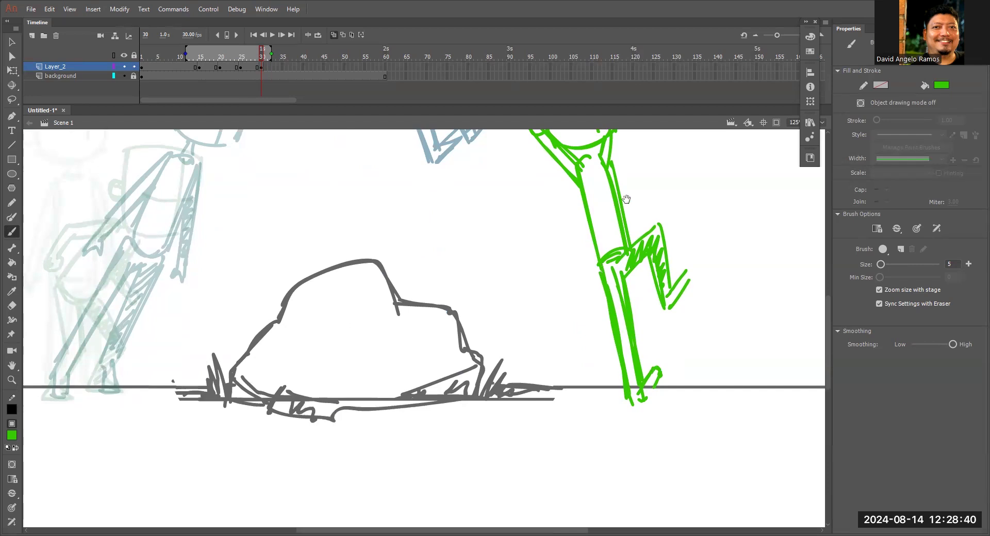
left_click_drag(626, 199, 628, 321)
Thicken the side of the landing figure's head, turn off onion skinning and compare frames 29 and 30.
key("ctrl+minus")
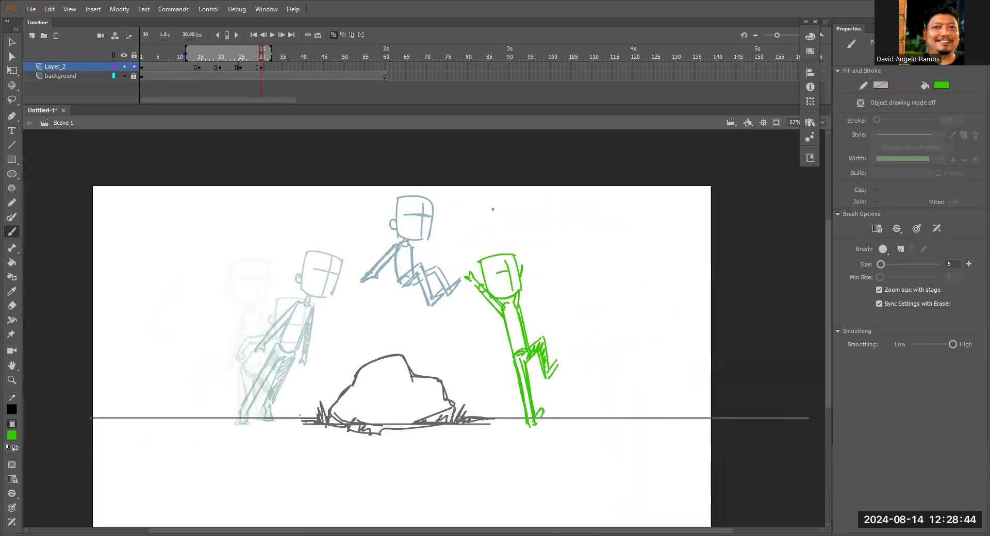
left_click_drag(482, 263, 486, 285)
left_click(333, 35)
mouse_move(260, 64)
left_mouse_down()
mouse_move(168, 69)
mouse_move(256, 57)
left_mouse_up()
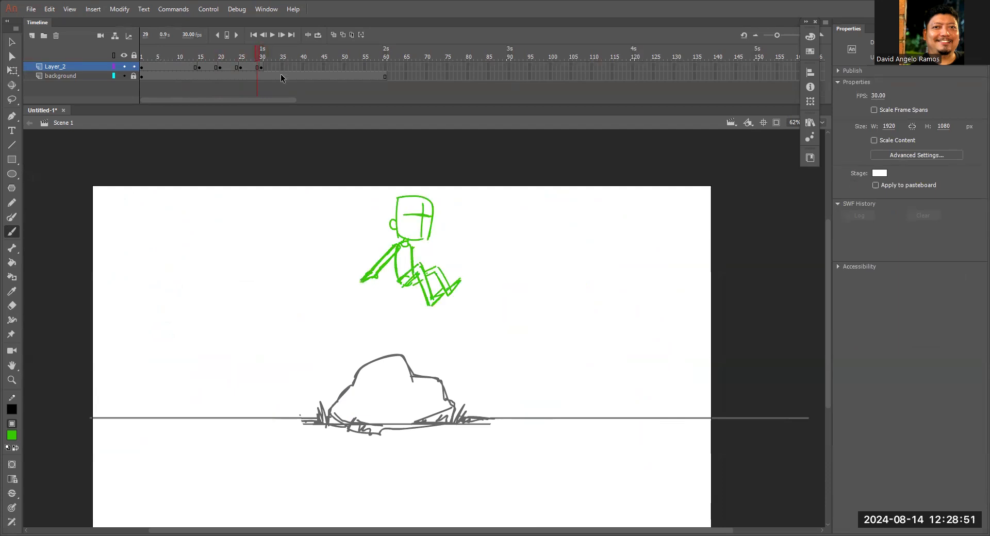
left_click(261, 54)
Reinforce the landing figure's back line, rear arm and bent leg, scrubbing against the preceding pose to check them.
left_click_drag(501, 316, 523, 411)
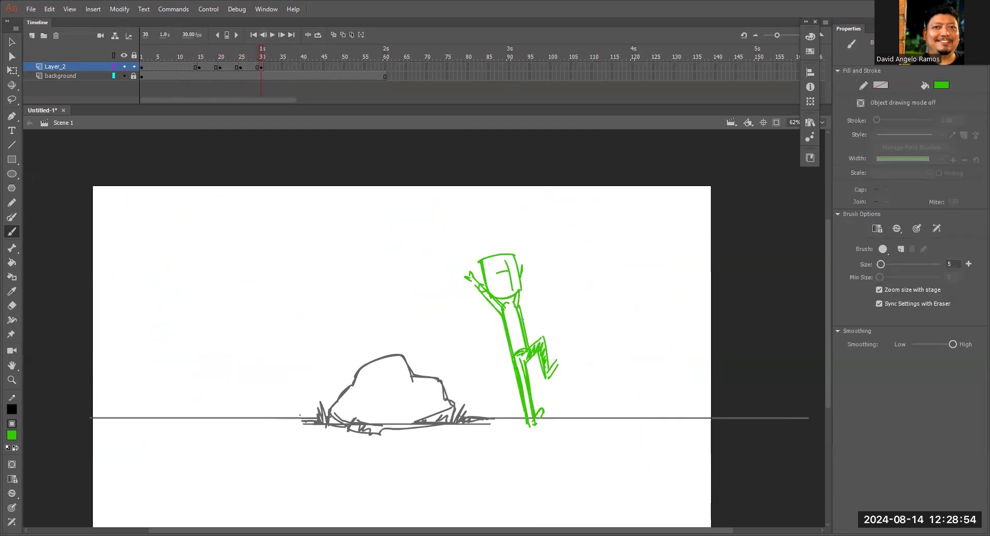
left_click_drag(469, 278, 499, 312)
mouse_move(251, 63)
left_mouse_down()
mouse_move(211, 60)
mouse_move(262, 69)
left_mouse_up()
left_click_drag(543, 339, 550, 372)
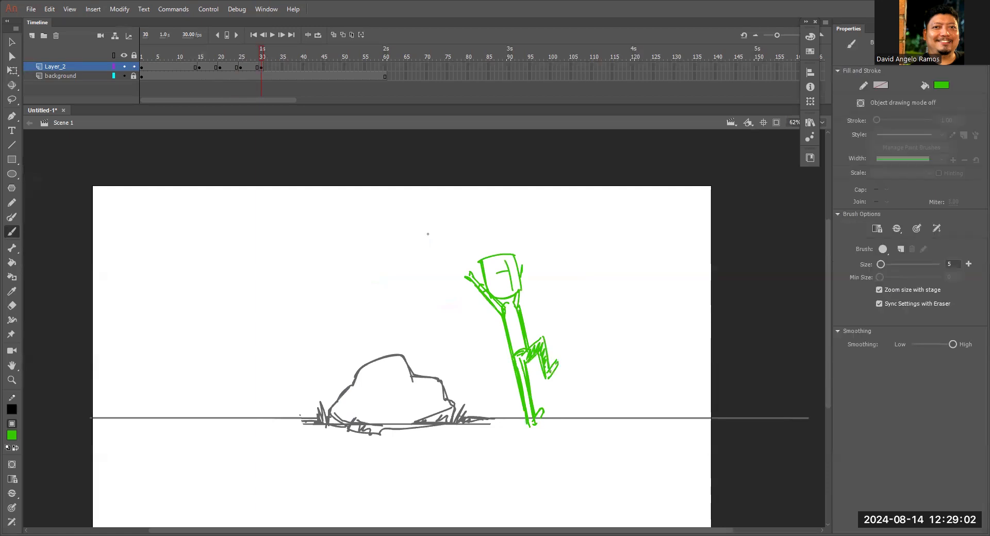
left_click_drag(258, 56, 262, 76)
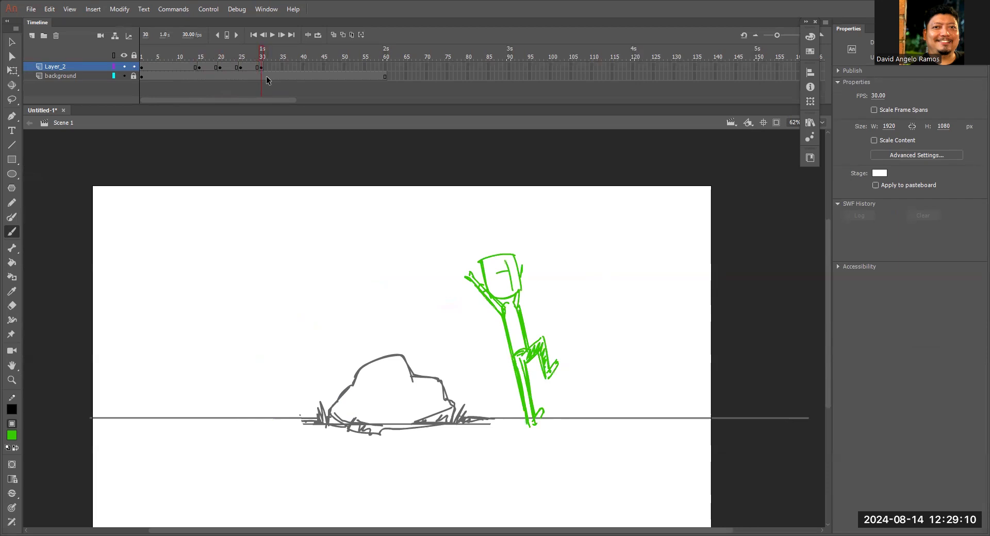
Thicken the landing figure's raised rear arm and define its hand.
key("z")
left_click(490, 297)
key("b")
left_click_drag(388, 275, 436, 326)
mouse_move(393, 282)
left_mouse_down()
mouse_move(384, 267)
mouse_move(367, 280)
mouse_move(383, 279)
left_mouse_up()
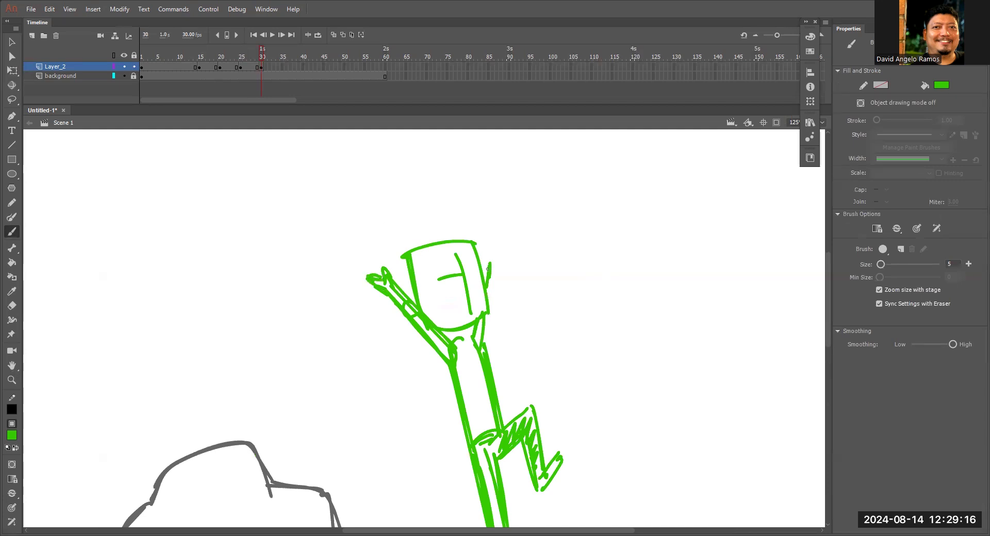
Complete the landing figure's front arm raised beside the head, and scrub around frame 30 to check the pose.
left_click_drag(482, 254, 487, 255)
left_click_drag(492, 250, 490, 320)
left_click_drag(495, 268, 487, 354)
key("ctrl+minus")
mouse_move(263, 52)
left_mouse_down()
mouse_move(193, 56)
mouse_move(255, 61)
mouse_move(222, 69)
mouse_move(281, 85)
mouse_move(268, 47)
left_mouse_up()
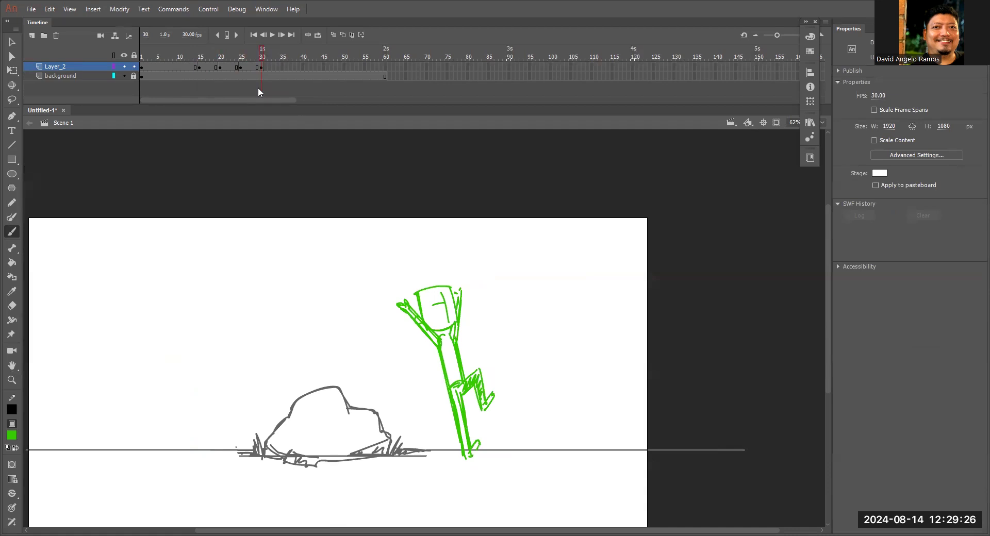
Save the document as "Jumping CHaracter 2024" in Animate Document format in the Downloads folder.
key("ctrl+s")
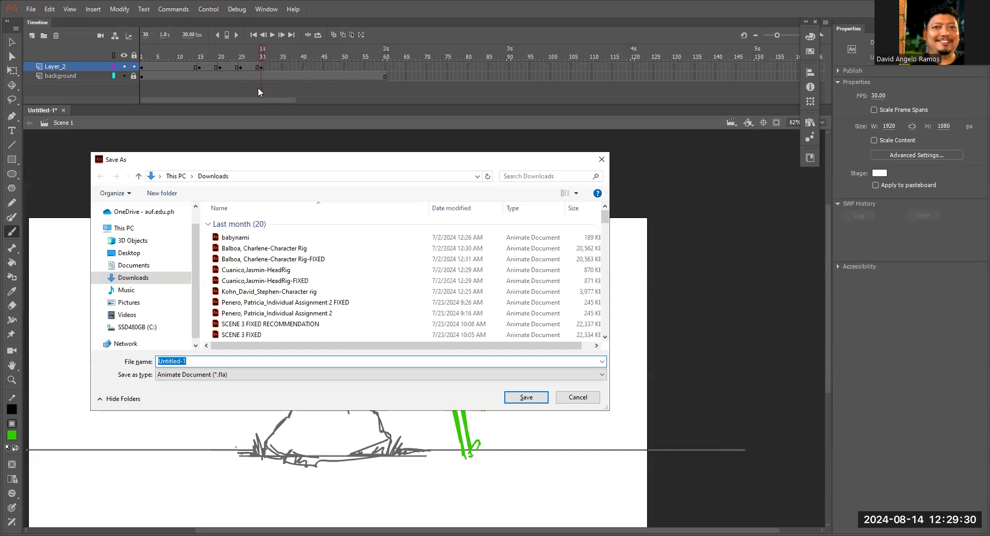
type("Jumpin")
type("g CHaracter 2024")
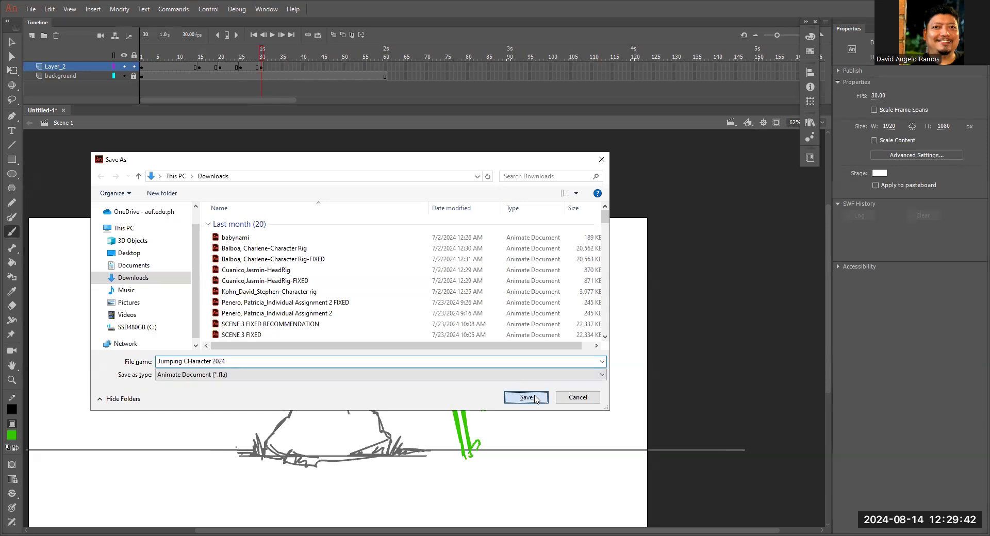
left_click(526, 396)
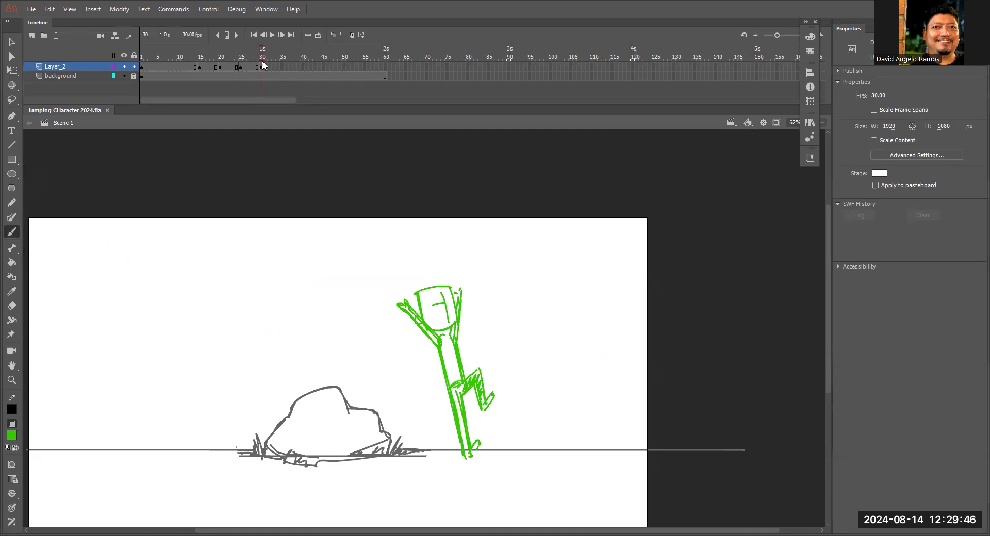
Insert a blank keyframe at frame 35 on Layer_2 and turn on onion skinning.
left_click(278, 67)
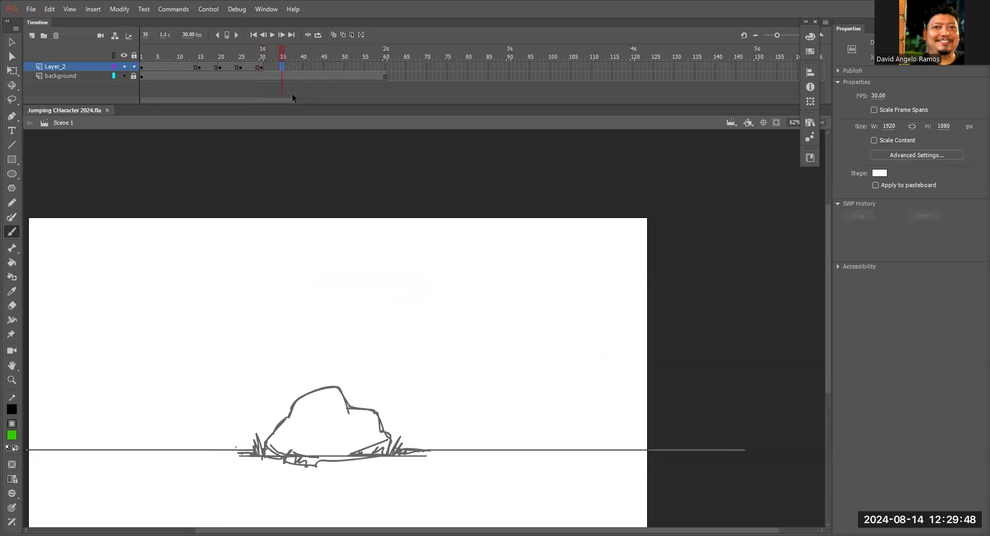
key("F7")
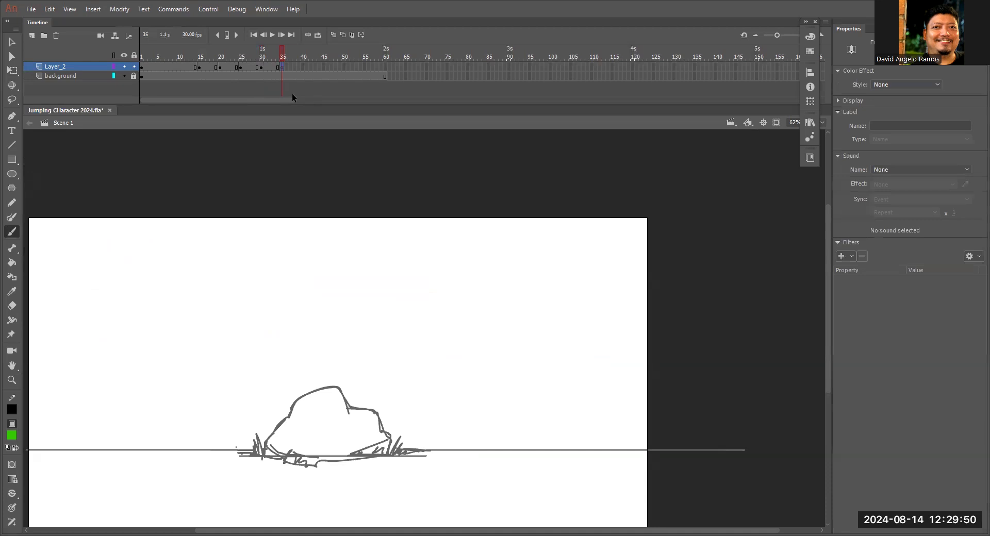
left_click(334, 34)
mouse_move(482, 352)
left_mouse_down()
mouse_move(525, 297)
mouse_move(650, 278)
mouse_move(697, 298)
left_mouse_up()
Trace the early crouching pose's boxy head and ear, then lasso the head and move it in front of the landing figure.
key("z")
left_click(474, 280)
key("b")
mouse_move(585, 280)
left_mouse_down()
mouse_move(568, 275)
mouse_move(574, 257)
left_mouse_up()
mouse_move(177, 275)
left_mouse_down()
mouse_move(177, 352)
mouse_move(230, 356)
left_mouse_up()
key("ctrl+z")
mouse_move(176, 274)
left_mouse_down()
mouse_move(229, 275)
mouse_move(234, 355)
left_mouse_up()
left_click_drag(167, 320, 168, 328)
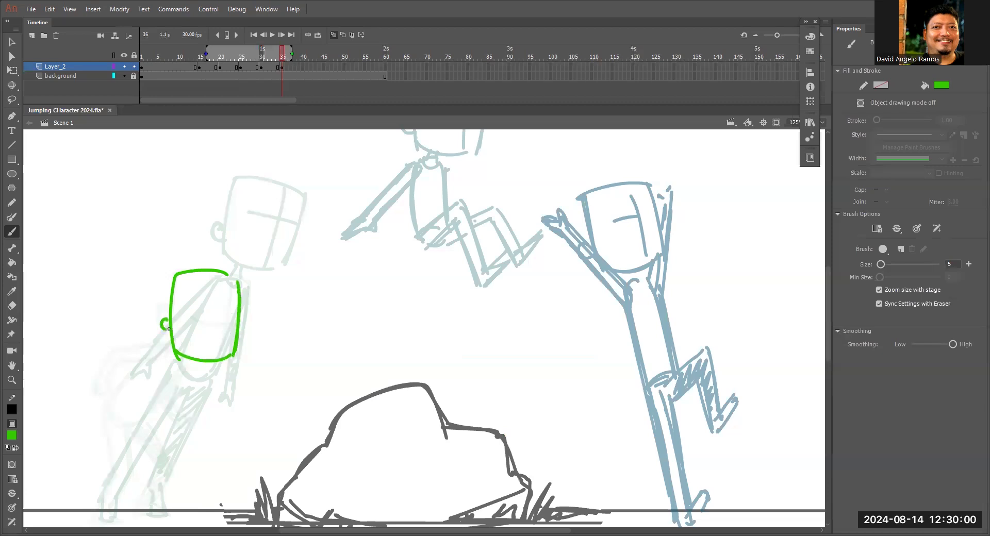
key("l")
mouse_move(265, 323)
left_mouse_down()
mouse_move(115, 279)
mouse_move(240, 335)
mouse_move(526, 325)
mouse_move(786, 333)
mouse_move(667, 276)
mouse_move(691, 241)
mouse_move(687, 224)
mouse_move(723, 214)
left_mouse_up()
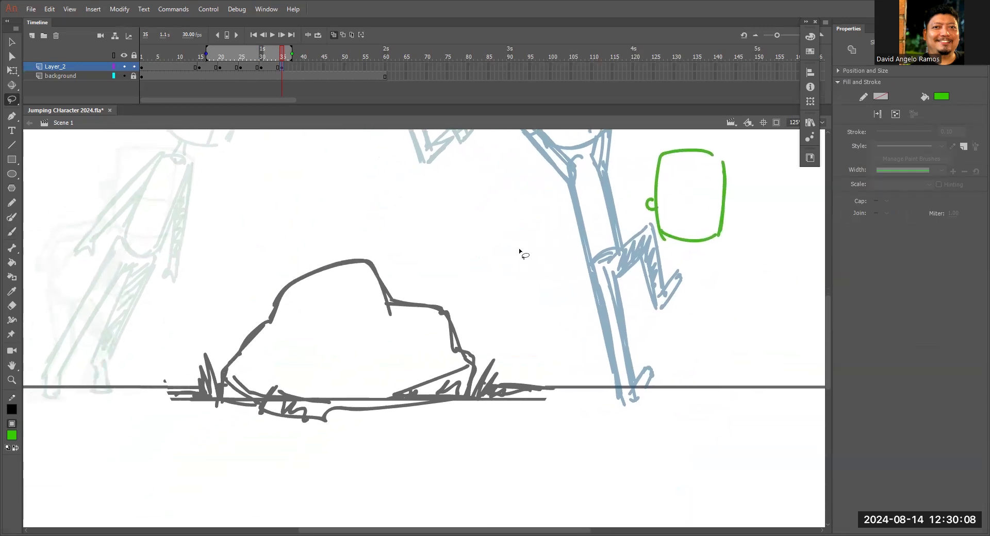
Draw the crouched landing figure's torso with a curved back, front edge and hip, and start the front thigh.
mouse_move(678, 249)
left_mouse_down()
mouse_move(590, 312)
mouse_move(619, 325)
left_mouse_up()
key("b")
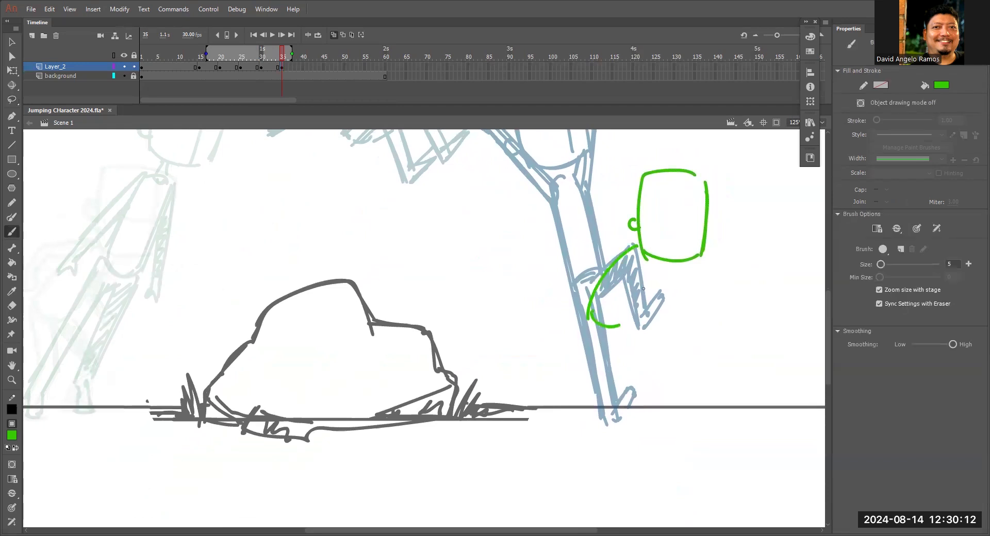
left_click_drag(648, 266, 624, 320)
left_click_drag(645, 272, 624, 323)
left_click_drag(617, 258, 587, 322)
left_click_drag(590, 315, 665, 360)
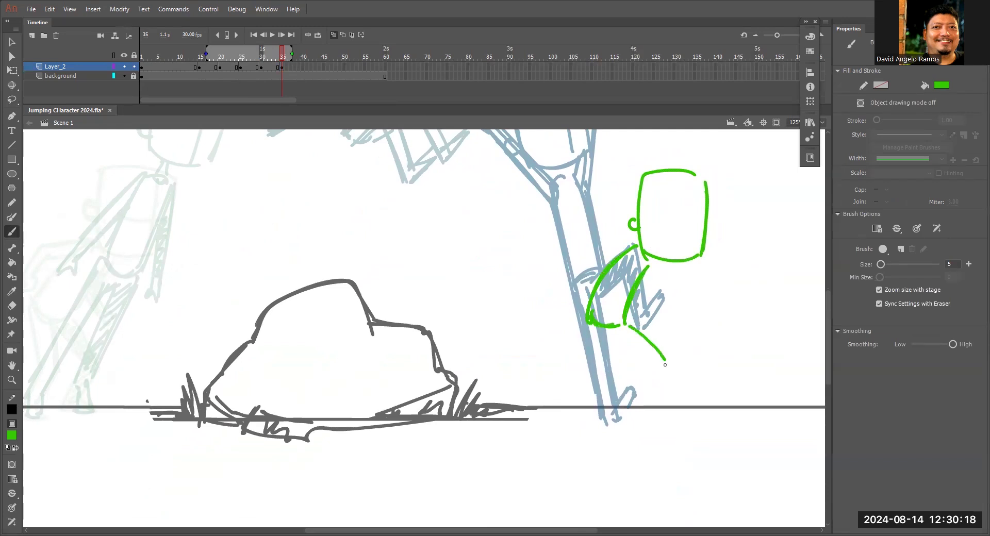
Draw the crouched figure's bent near leg with its foot flat on the ground, redoing the first strokes.
left_click_drag(588, 323, 612, 378)
left_click_drag(600, 329, 631, 380)
key("ctrl+z")
key("ctrl+z")
mouse_move(606, 332)
left_mouse_down()
mouse_move(630, 367)
mouse_move(603, 419)
mouse_move(642, 422)
left_mouse_up()
left_click_drag(615, 409, 629, 420)
mouse_move(608, 331)
left_mouse_down()
mouse_move(631, 381)
mouse_move(615, 408)
left_mouse_up()
left_click_drag(587, 326, 611, 383)
Draw the crouched figure's bent far leg and foot, fill the leg with hatching and reinforce the near thigh.
left_click_drag(628, 320, 664, 369)
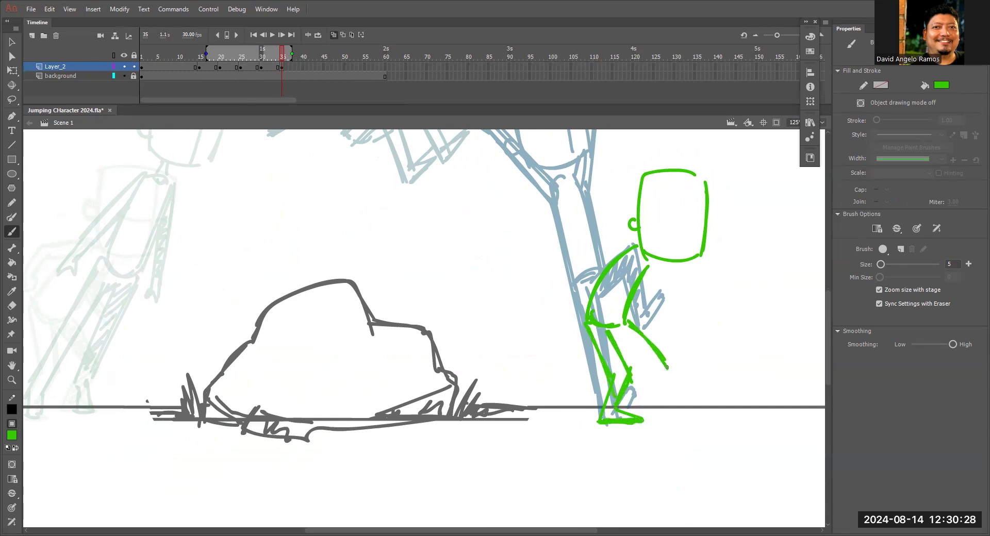
left_click_drag(669, 367, 662, 401)
mouse_move(609, 335)
left_mouse_down()
mouse_move(654, 369)
mouse_move(650, 410)
mouse_move(689, 409)
left_mouse_up()
mouse_move(629, 321)
left_mouse_down()
mouse_move(667, 364)
mouse_move(663, 377)
left_mouse_up()
key("ctrl+z")
mouse_move(613, 334)
left_mouse_down()
mouse_move(653, 369)
mouse_move(635, 376)
mouse_move(633, 332)
mouse_move(658, 368)
mouse_move(660, 405)
left_mouse_up()
left_click_drag(592, 334, 604, 358)
Draw the crouched figure's rear arm bent behind the body with its hand.
mouse_move(629, 248)
left_mouse_down()
mouse_move(579, 258)
mouse_move(598, 262)
mouse_move(574, 259)
mouse_move(571, 303)
left_mouse_up()
left_click_drag(557, 291, 566, 304)
mouse_move(571, 256)
left_mouse_down()
mouse_move(556, 296)
mouse_move(582, 262)
mouse_move(599, 262)
mouse_move(575, 260)
mouse_move(622, 262)
left_mouse_up()
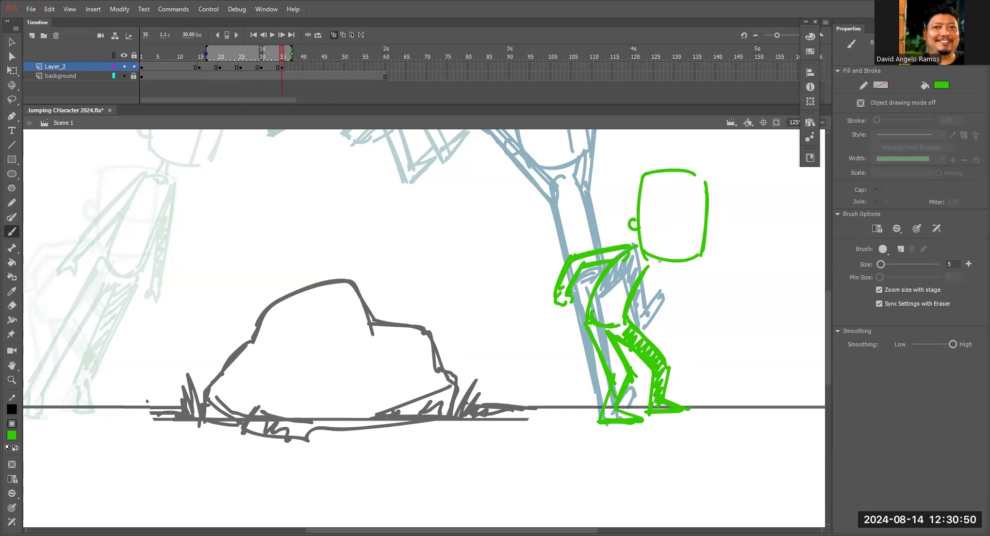
Draw the crouched figure's front arm hanging ahead of the chest with hatching and a hand, redoing the first attempt.
left_click_drag(639, 284, 656, 308)
key("ctrl+z")
key("ctrl+z")
key("ctrl+z")
mouse_move(655, 262)
left_mouse_down()
mouse_move(669, 309)
mouse_move(657, 318)
mouse_move(668, 318)
mouse_move(670, 306)
mouse_move(654, 265)
mouse_move(665, 312)
left_mouse_up()
Add the crossed face guide lines to the crouched figure's head and thicken the head's top edge.
left_click_drag(686, 184, 686, 254)
left_click_drag(649, 214, 709, 214)
mouse_move(636, 176)
left_mouse_down()
mouse_move(641, 247)
mouse_move(644, 184)
mouse_move(694, 179)
left_mouse_up()
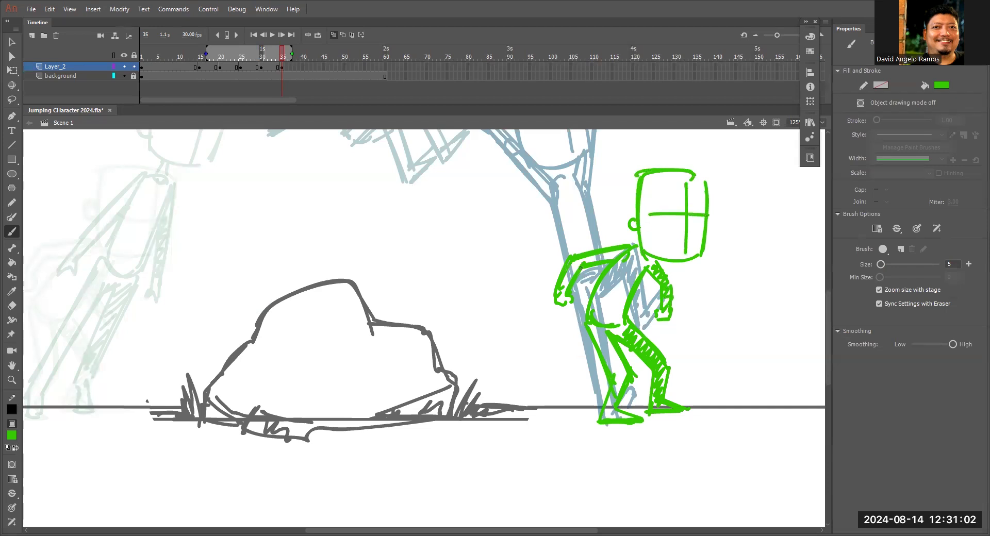
Touch up the crouched figure's rear hand and near leg, turn off onion skinning and scrub the poses up to frame 35.
mouse_move(565, 297)
left_mouse_down()
mouse_move(601, 323)
mouse_move(585, 324)
mouse_move(613, 375)
left_mouse_up()
key("ctrl+minus")
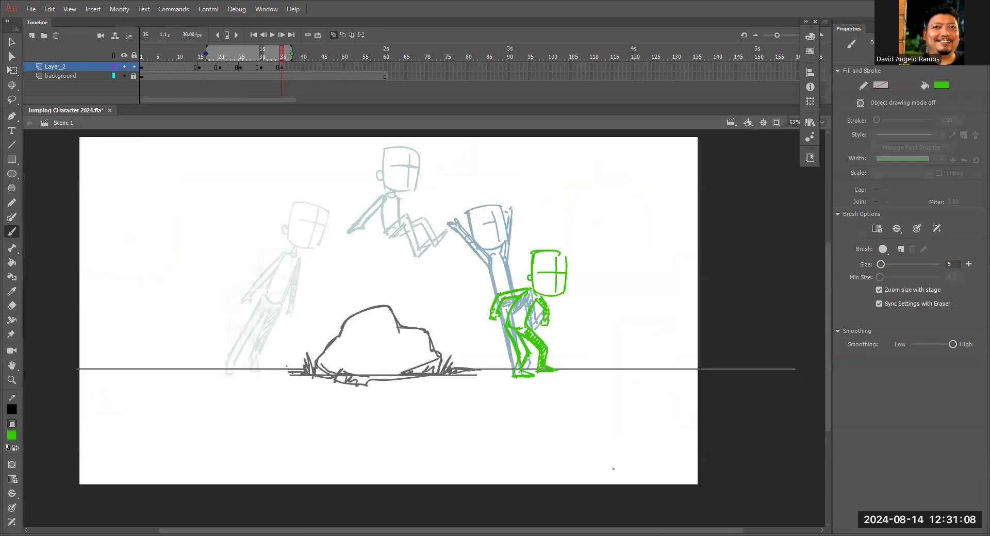
left_click(333, 34)
left_click_drag(176, 54, 280, 64)
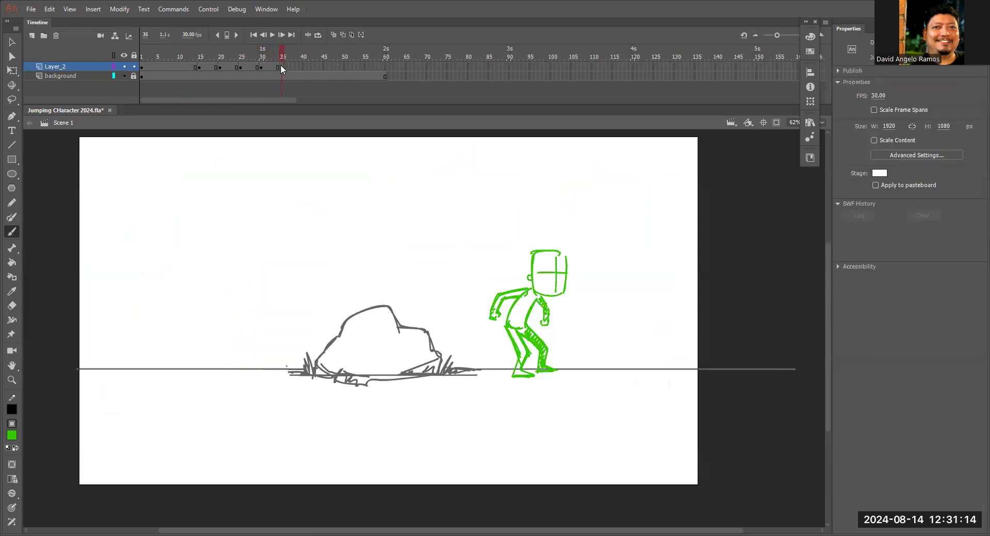
Close the hip line and reinforce the front shin of the crouched figure on frame 35.
key("z")
left_click(533, 332)
key("b")
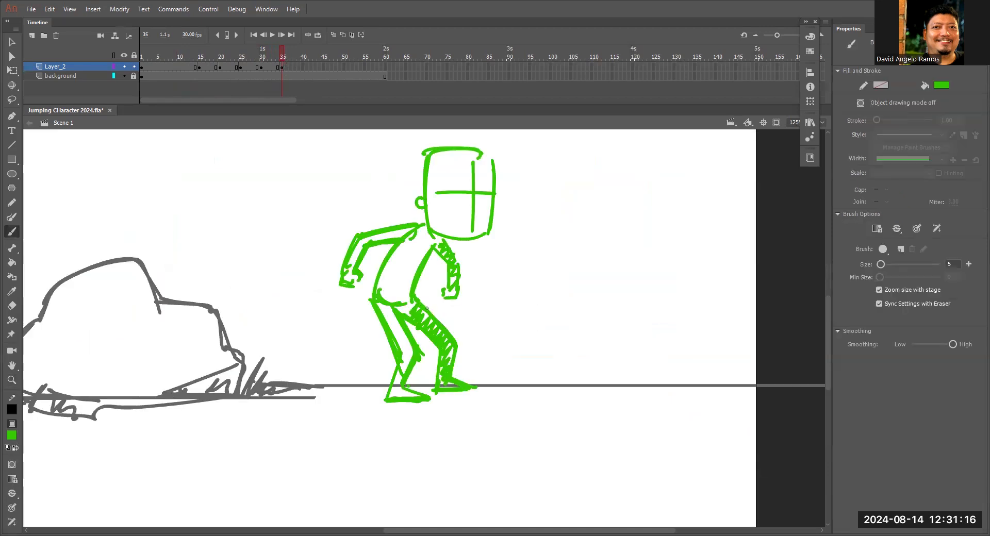
key("e")
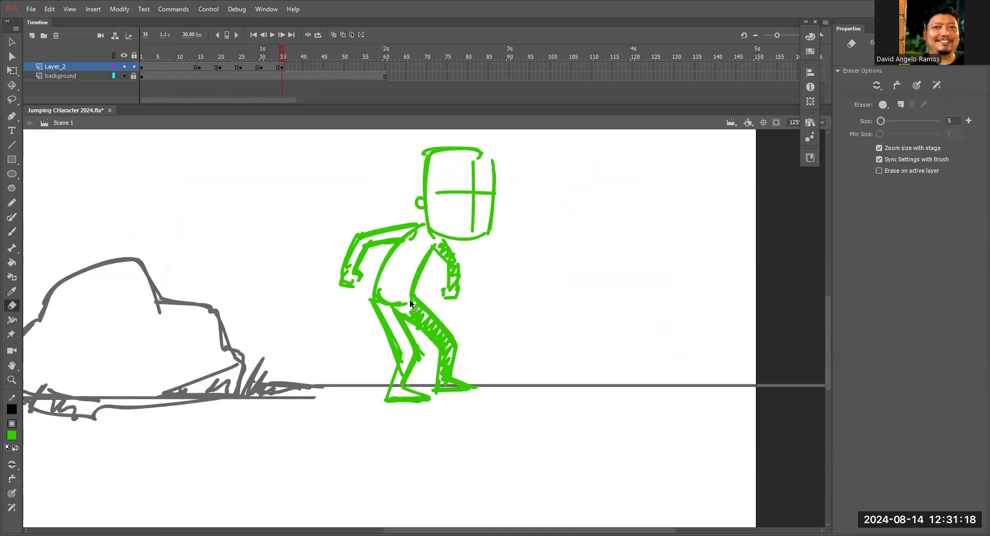
key("b")
left_click_drag(391, 303, 407, 312)
mouse_move(461, 338)
left_mouse_down()
mouse_move(435, 328)
mouse_move(461, 342)
mouse_move(450, 376)
left_mouse_up()
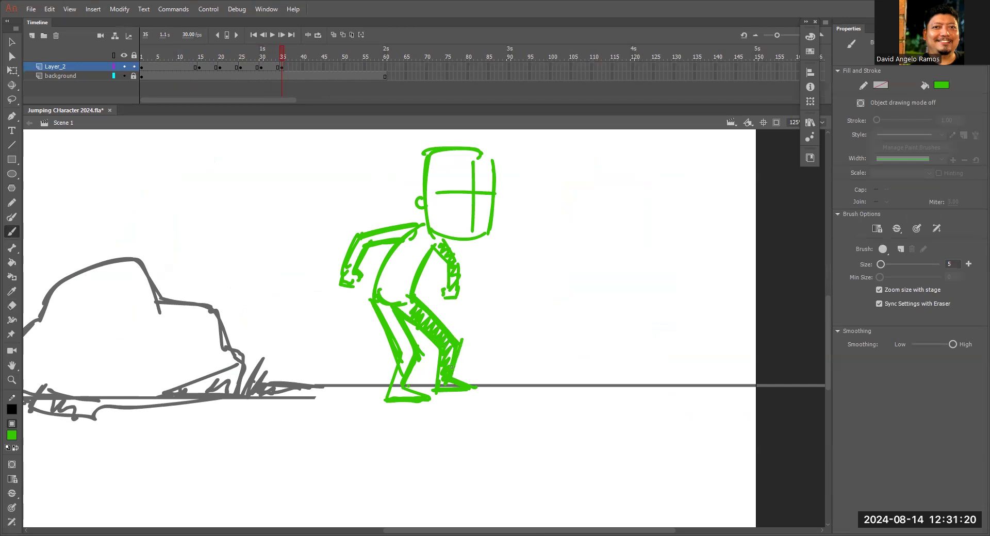
Thicken the crouched figure's near leg, rear arm and front head edge with extra brush strokes on frame 35.
mouse_move(385, 317)
left_mouse_down()
mouse_move(401, 353)
mouse_move(389, 398)
mouse_move(417, 396)
left_mouse_up()
left_click_drag(375, 309, 404, 353)
left_click_drag(403, 243, 380, 283)
left_click_drag(488, 154, 492, 176)
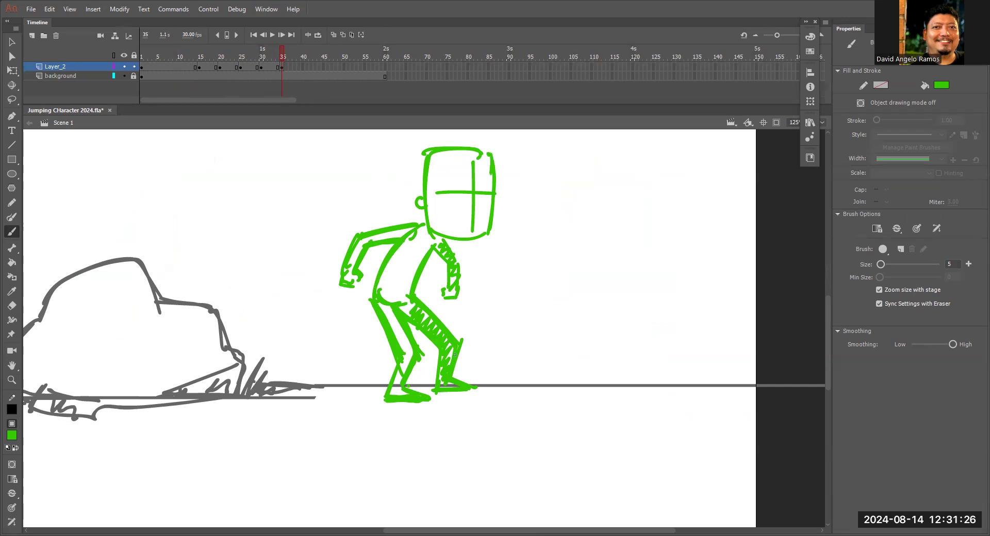
Review the whole leap with onion skinning extended back to the start of the timeline, turn it off and scrub up to frame 35.
left_click_drag(164, 291, 454, 355)
key("ctrl+minus")
key("ctrl+minus")
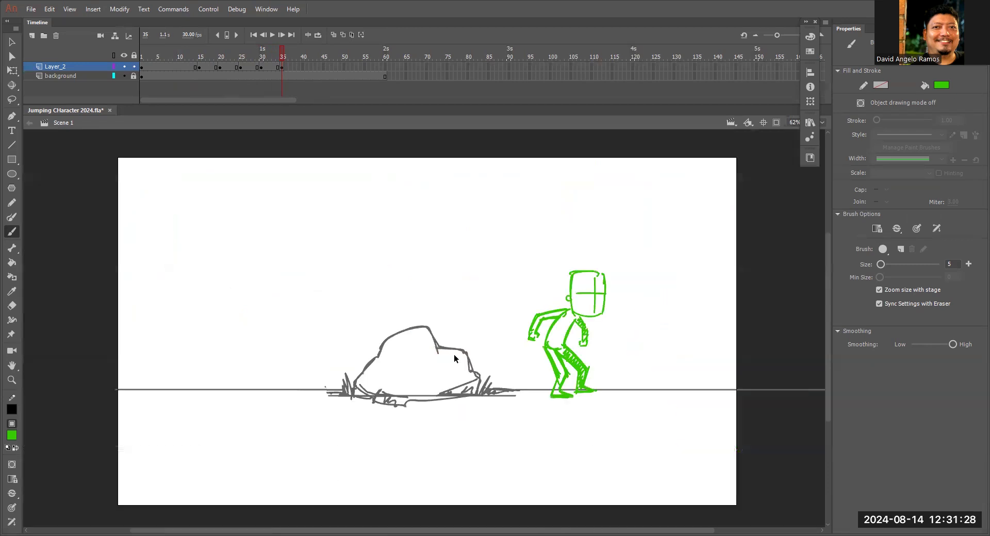
key("z")
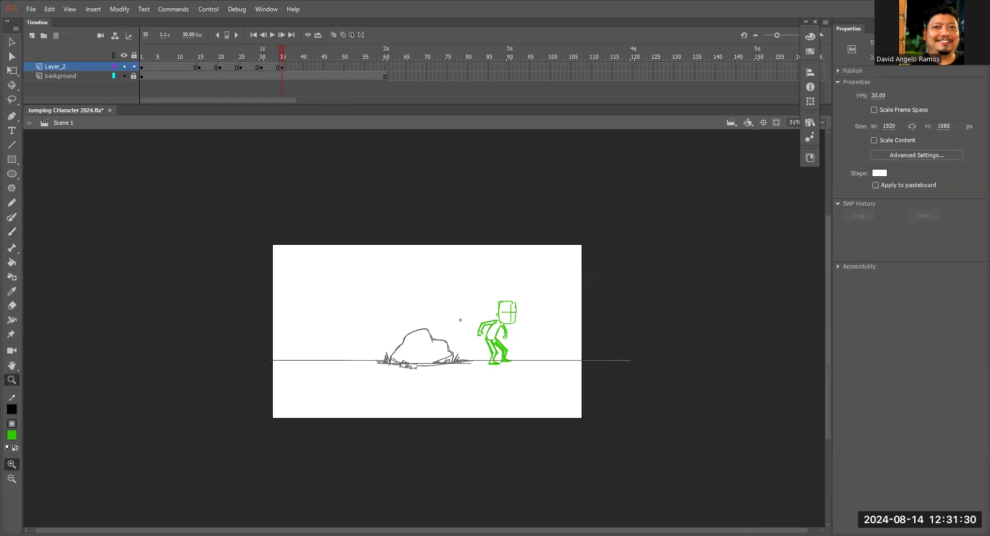
left_click(459, 324)
left_click(333, 34)
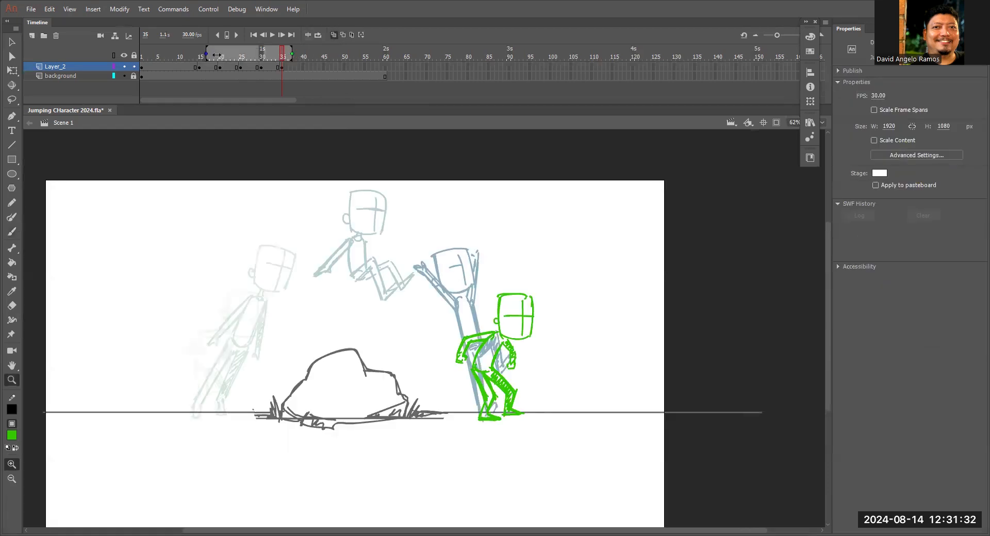
left_click_drag(216, 55, 144, 55)
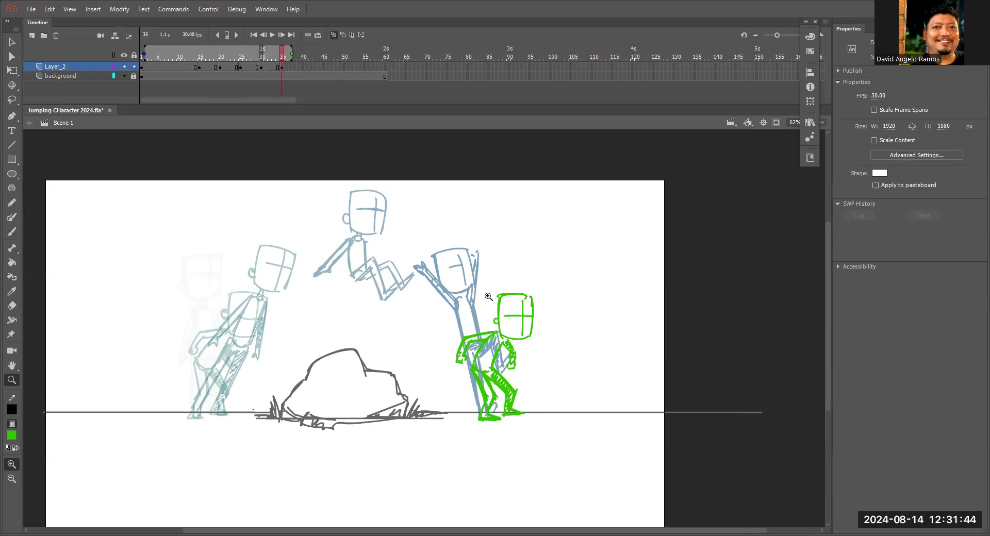
left_click(333, 34)
left_click(269, 51)
left_click_drag(262, 51, 288, 60)
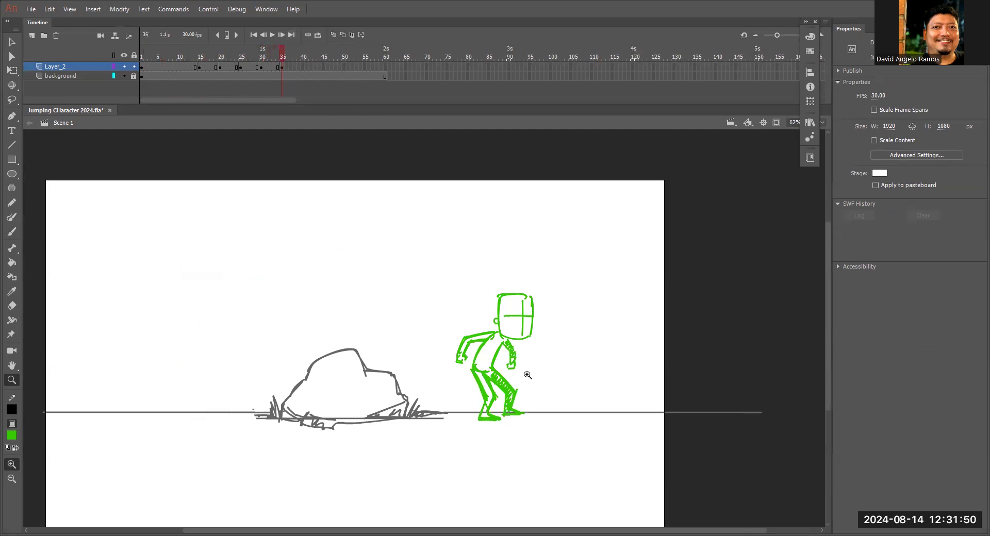
Reinforce the crouched figure's near shin down to the foot and scrub the last frames up to frame 35.
left_click(496, 366)
key("b")
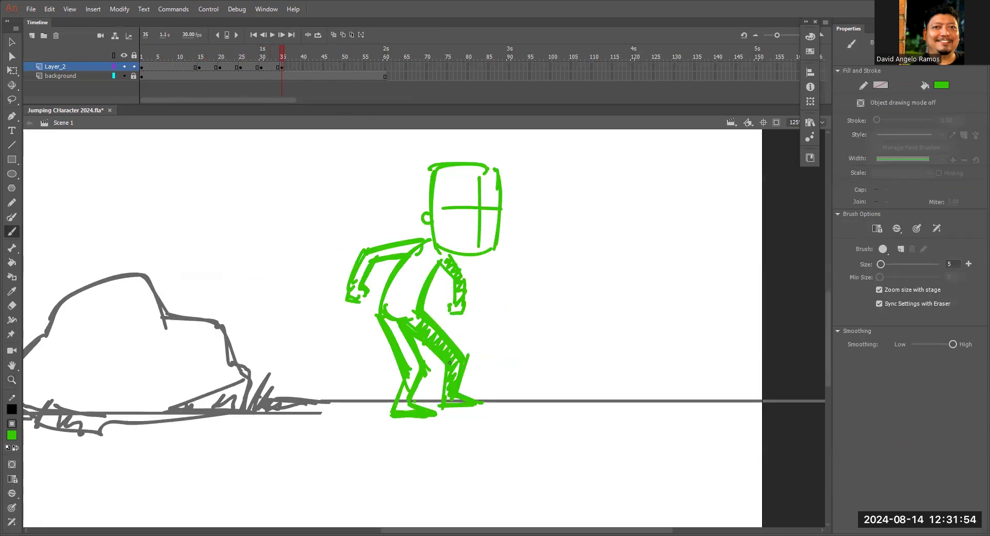
left_click_drag(403, 380, 386, 414)
mouse_move(277, 57)
left_mouse_down()
mouse_move(268, 70)
mouse_move(283, 66)
left_mouse_up()
left_click_drag(525, 330, 567, 362)
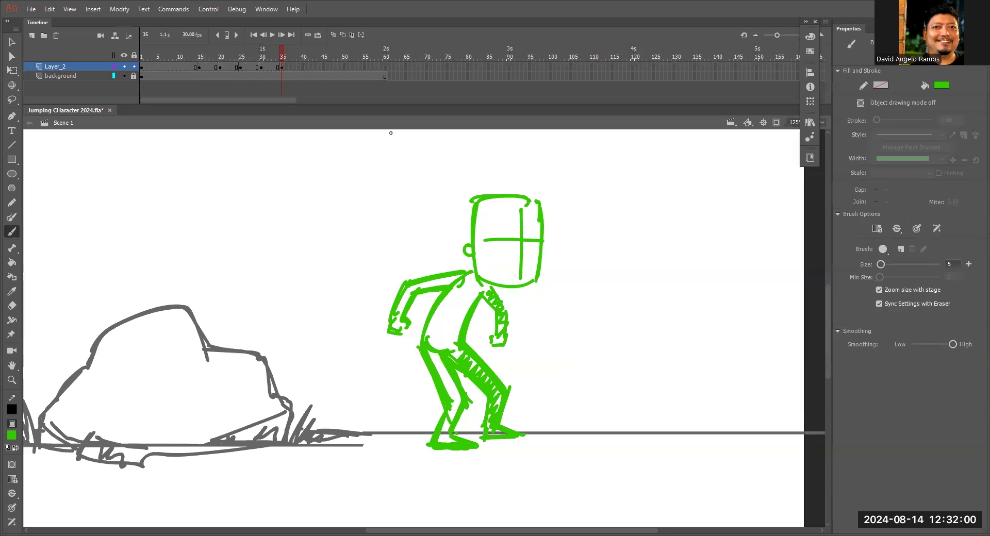
Insert a blank keyframe at frame 40 on Layer_2 and turn on onion skinning to show the earlier poses.
left_click(302, 67)
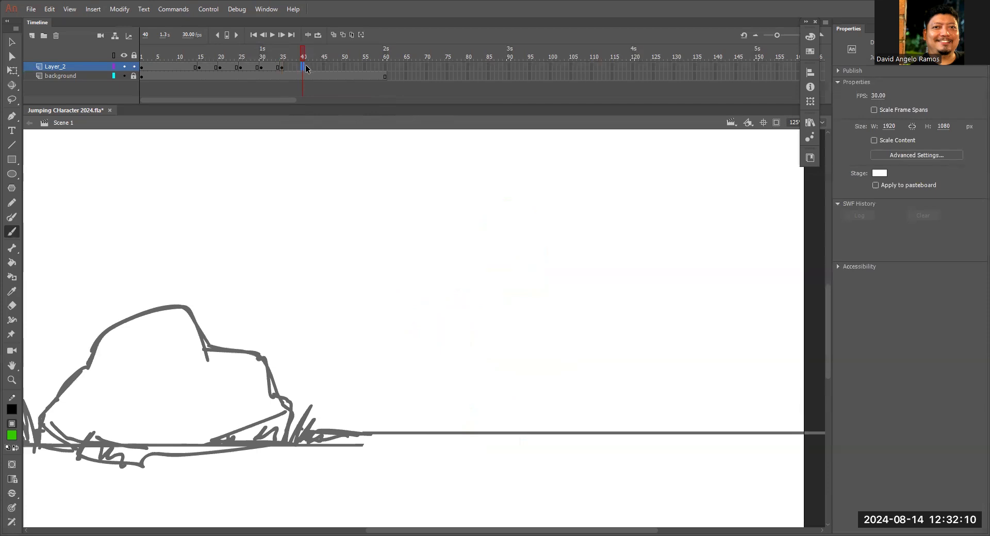
key("F7")
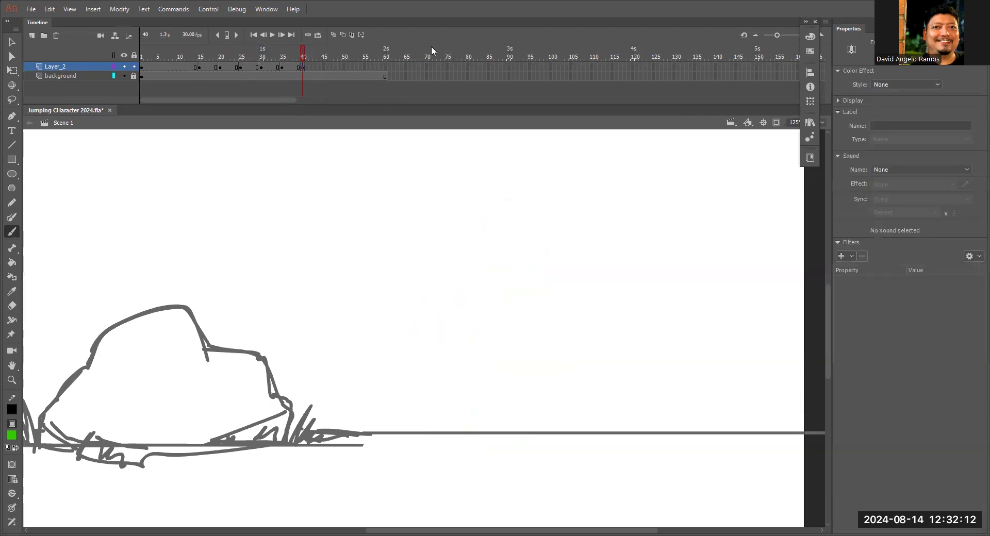
left_click(333, 35)
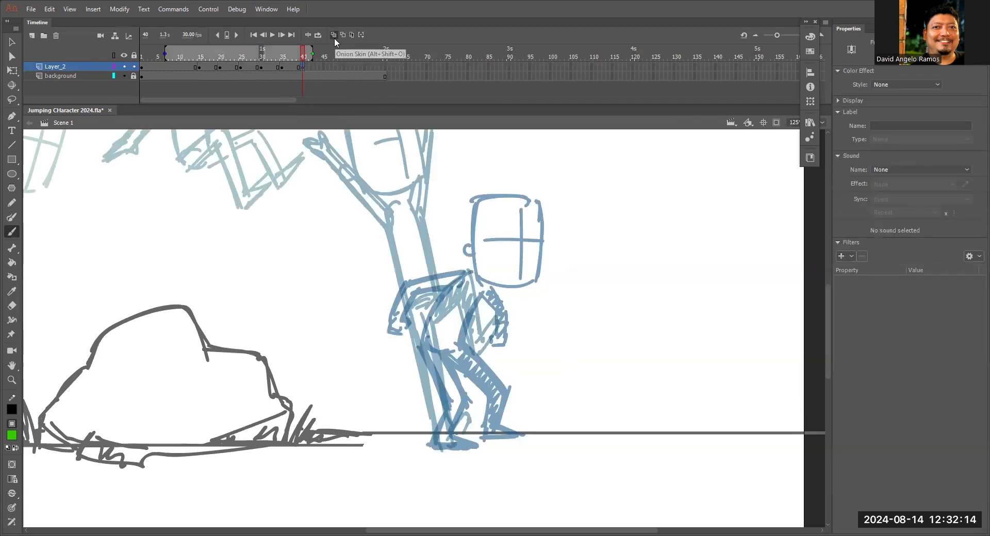
left_click_drag(520, 260, 594, 308)
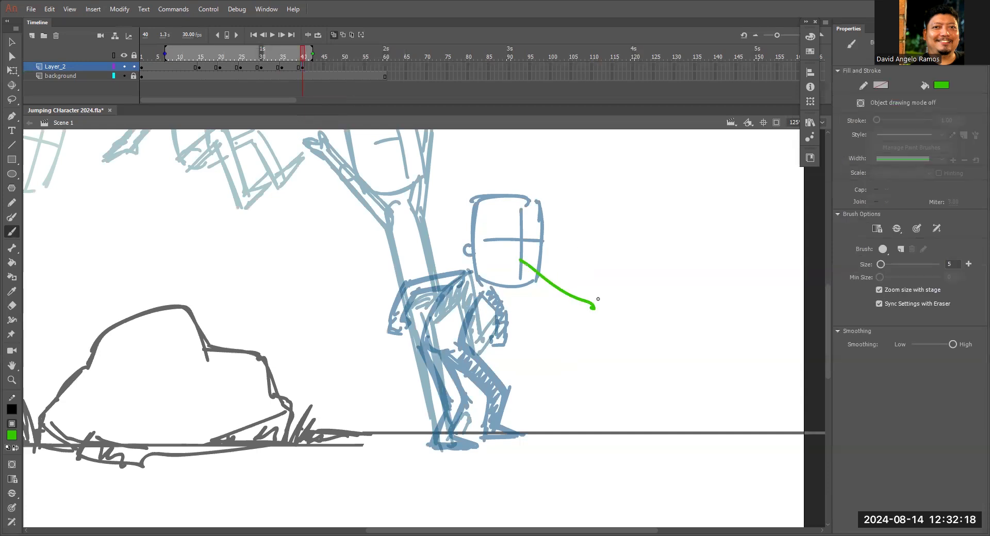
key("ctrl+z")
key("l")
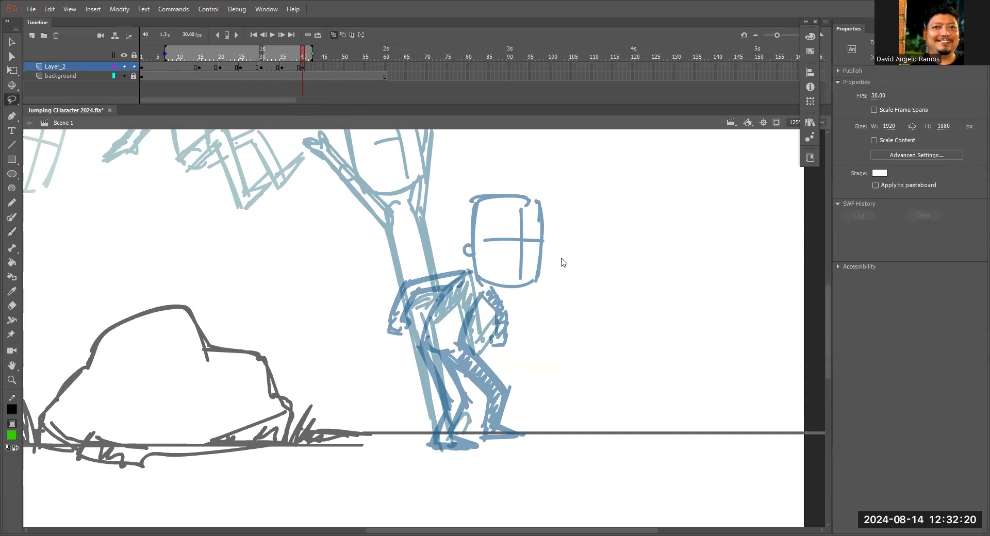
key("b")
left_click_drag(473, 201, 472, 278)
key("ctrl+z")
Trace the crouched figure's head on frame 40 with its outline, ear and crossed face guide lines.
mouse_move(475, 200)
left_mouse_down()
mouse_move(476, 280)
mouse_move(537, 280)
mouse_move(538, 198)
mouse_move(538, 278)
left_mouse_up()
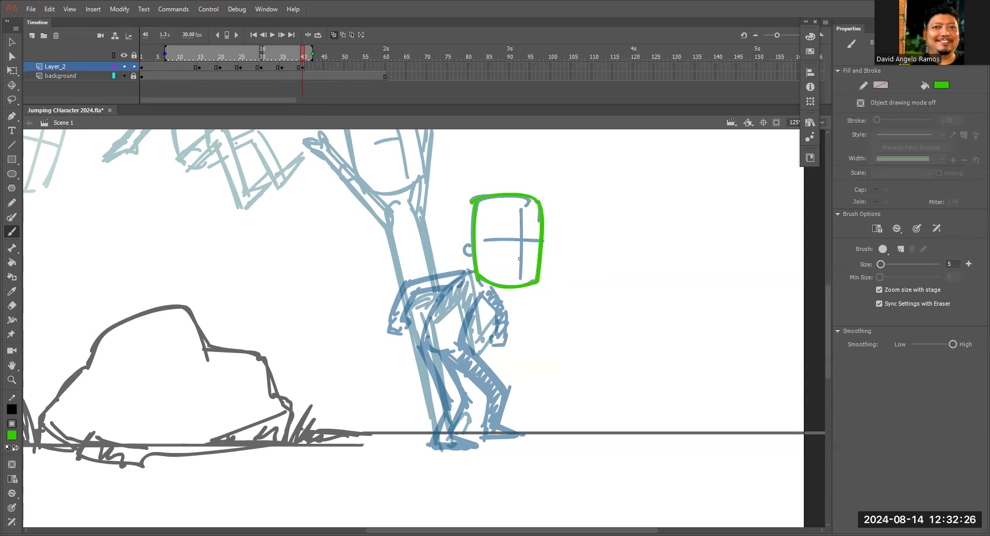
left_click_drag(464, 255, 473, 256)
left_click_drag(520, 209, 518, 272)
left_click_drag(487, 237, 526, 237)
Lasso the traced head and move it up and back to standing height above the crouched pose, undoing the extra adjustment.
key("l")
left_click_drag(572, 203, 590, 221)
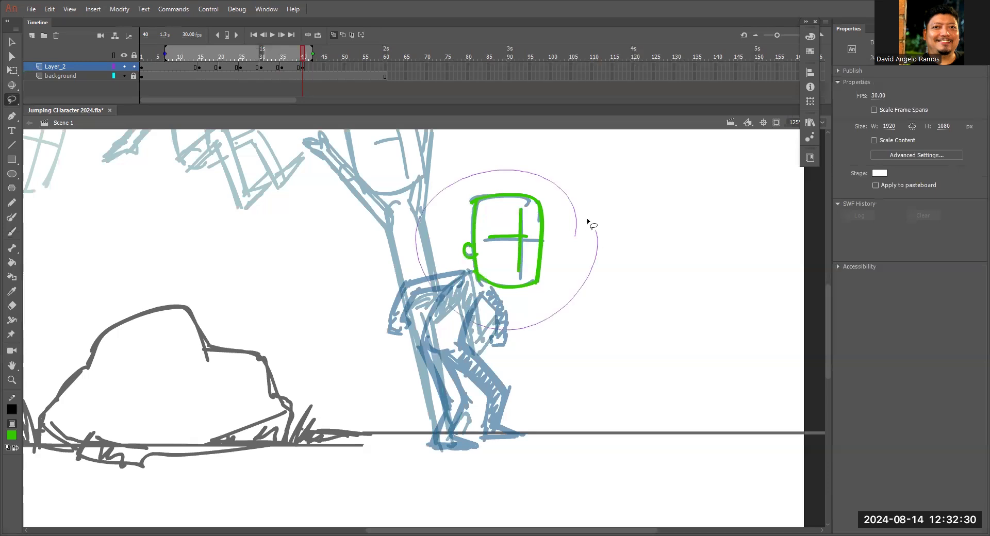
mouse_move(543, 249)
left_mouse_down()
mouse_move(504, 178)
mouse_move(497, 192)
left_mouse_up()
key("q")
left_click_drag(508, 227, 515, 225)
key("ctrl+z")
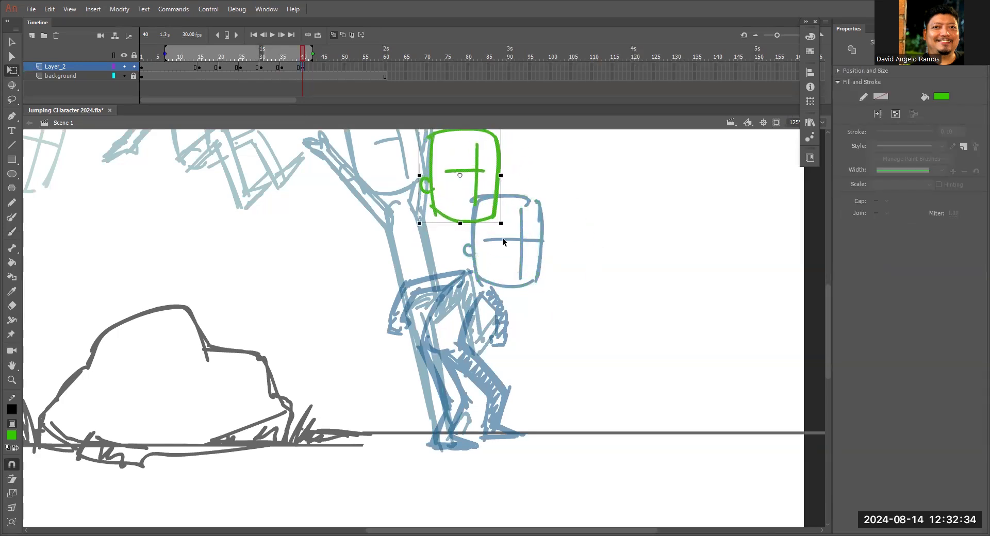
Draw the standing figure's torso as a narrow upright capsule below the raised head, redoing the first back line.
key("z")
left_click(499, 247, "alt")
key("space")
left_click_drag(476, 276, 556, 242)
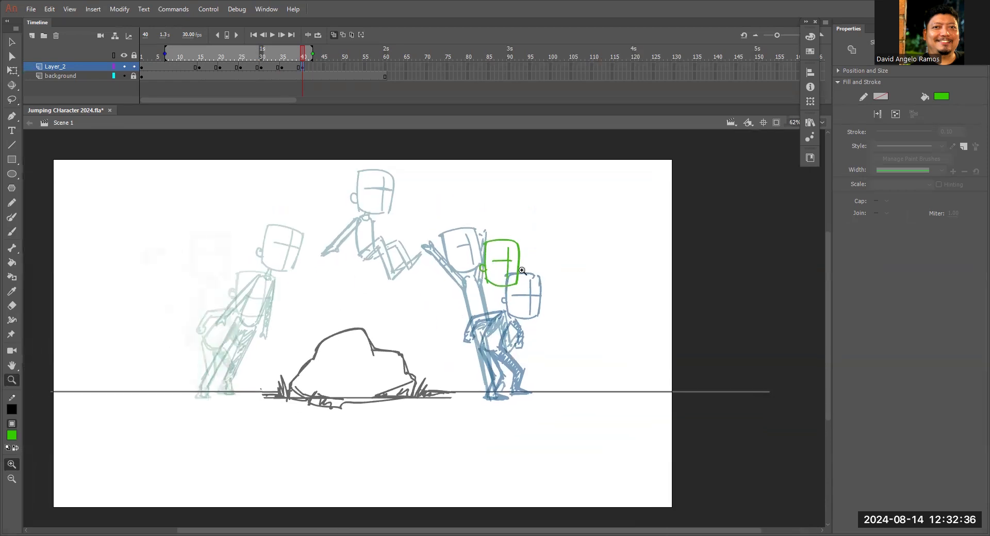
key("q")
key("z")
left_click(502, 300)
left_click_drag(517, 313, 609, 233)
key("b")
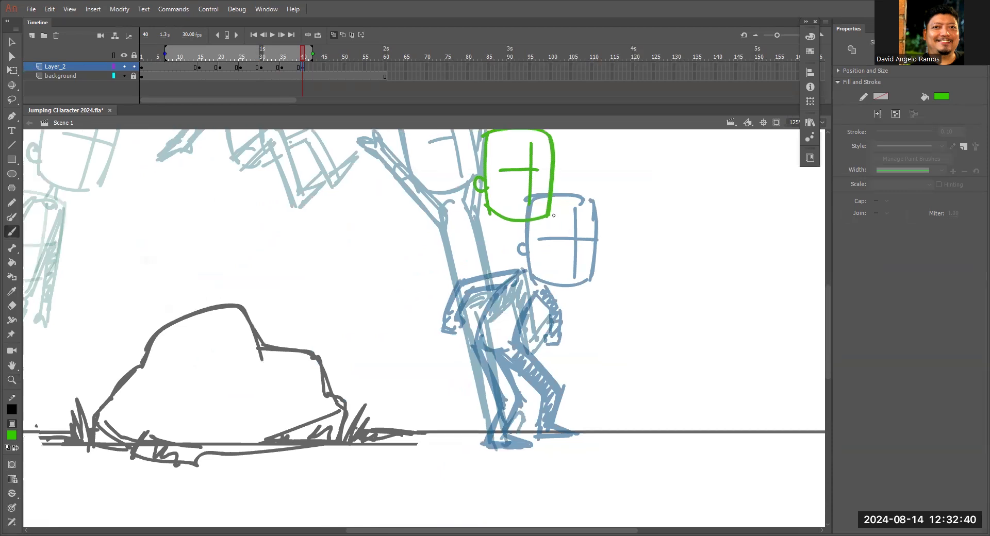
left_click_drag(499, 232, 495, 324)
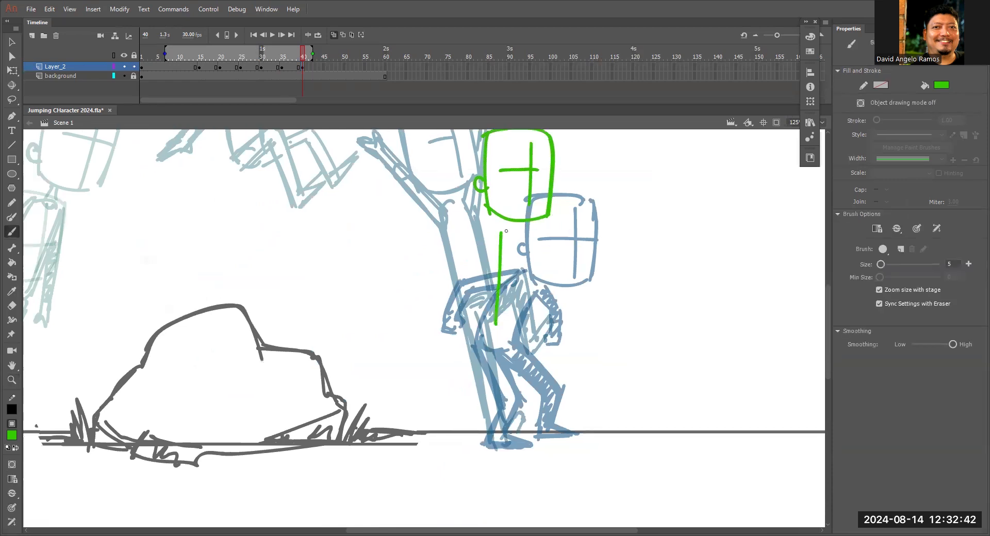
left_click_drag(499, 225, 499, 326)
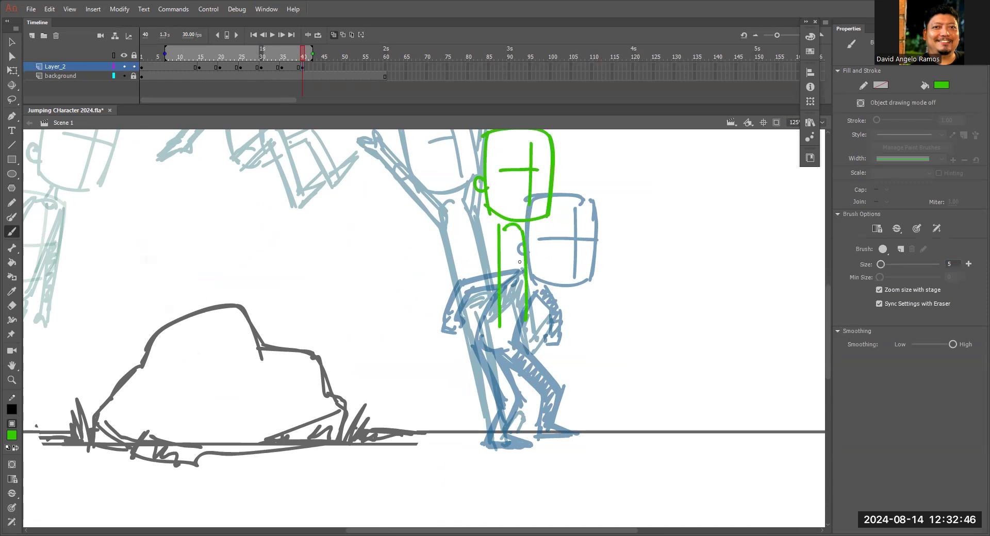
mouse_move(499, 235)
left_mouse_down()
mouse_move(506, 230)
mouse_move(526, 328)
mouse_move(496, 335)
mouse_move(530, 326)
left_mouse_up()
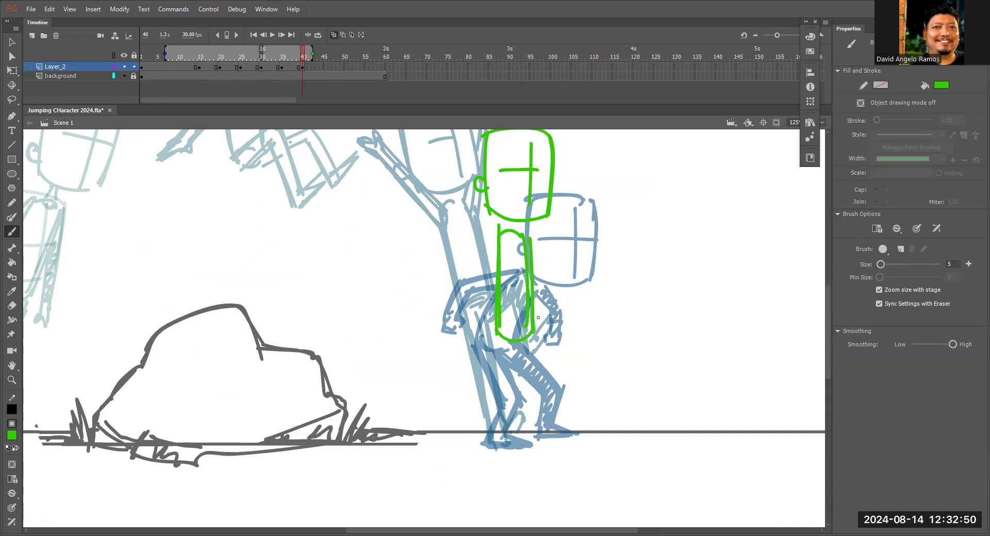
Draw the outer lines of both legs down to the ground and tilt the torso and legs slightly forward.
left_click_drag(497, 321, 496, 439)
left_click_drag(534, 323, 546, 419)
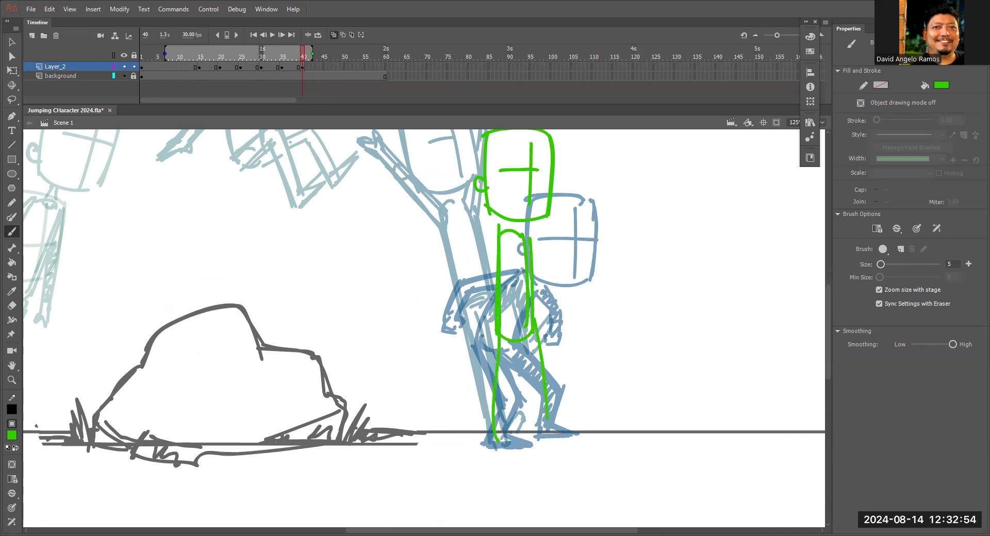
key("l")
mouse_move(558, 298)
left_mouse_down()
mouse_move(412, 367)
mouse_move(555, 235)
mouse_move(528, 226)
left_mouse_up()
key("q")
left_click_drag(560, 273, 562, 288)
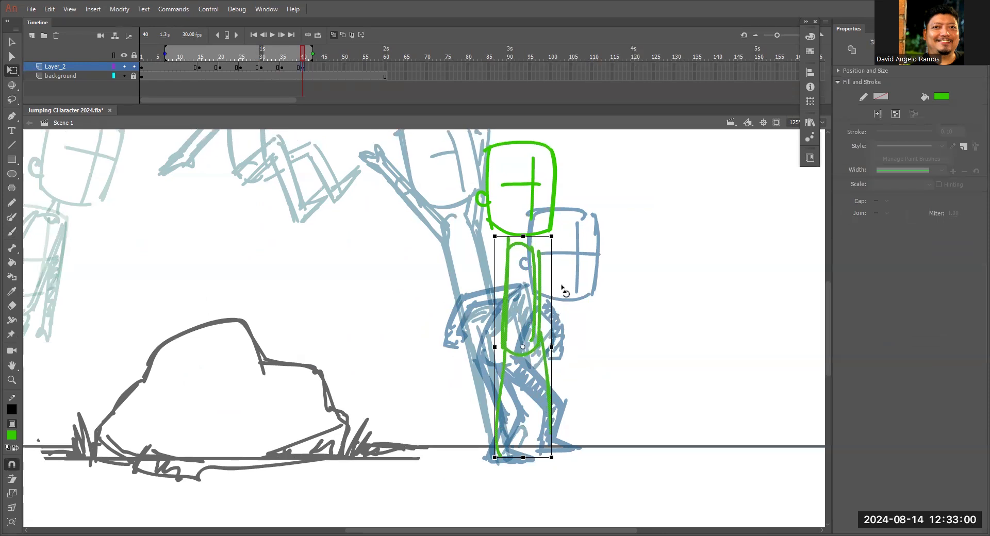
scroll(562, 287, "up", 2)
Lasso the standing figure's head and nudge it slightly forward over the torso.
key("l")
mouse_move(579, 234)
left_mouse_down()
mouse_move(538, 159)
mouse_move(445, 269)
left_mouse_up()
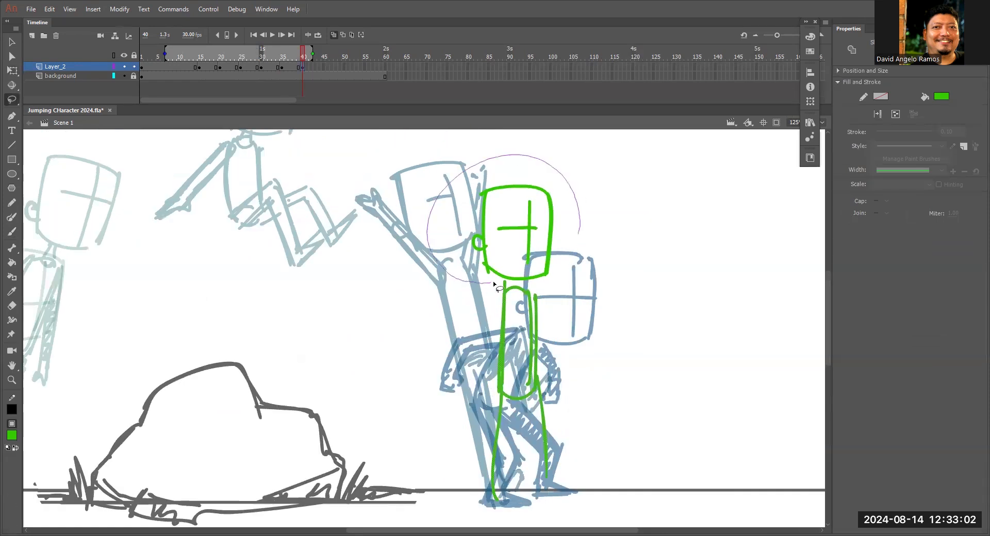
mouse_move(555, 280)
left_mouse_down()
mouse_move(580, 230)
mouse_move(559, 249)
left_mouse_up()
Complete the standing figure's legs with inner lines and both feet, and strengthen its hip and chest lines.
left_click_drag(603, 286, 635, 140)
key("b")
mouse_move(560, 258)
left_mouse_down()
mouse_move(568, 345)
mouse_move(608, 347)
left_mouse_up()
mouse_move(547, 277)
left_mouse_down()
mouse_move(704, 308)
mouse_move(617, 294)
left_mouse_up()
left_click_drag(604, 257, 636, 254)
left_click_drag(634, 169, 636, 254)
mouse_move(610, 322)
left_mouse_down()
mouse_move(623, 373)
mouse_move(598, 363)
mouse_move(593, 374)
mouse_move(622, 373)
left_mouse_up()
left_click_drag(603, 258, 592, 368)
left_click_drag(626, 272, 638, 361)
left_click_drag(647, 224, 639, 280)
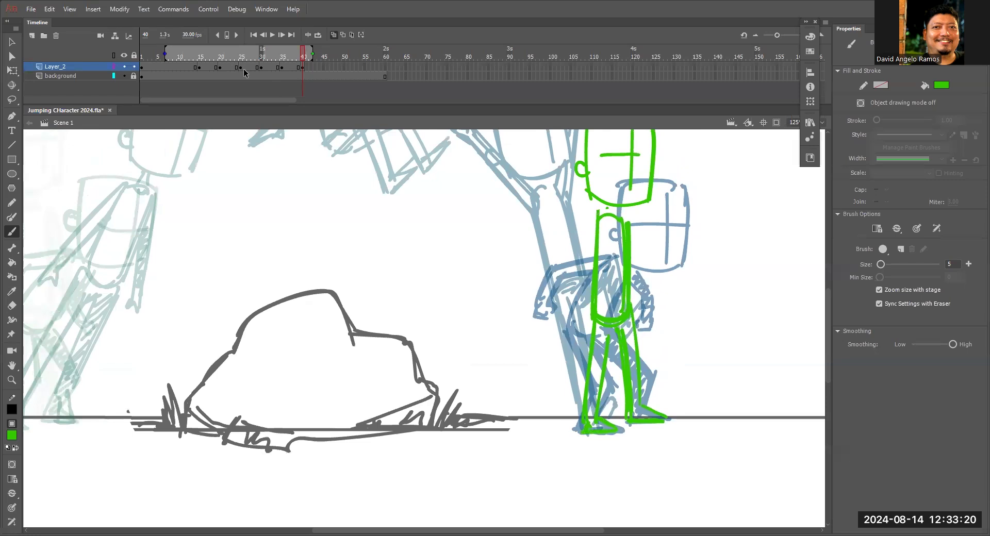
Shorten the onion skin range to begin at frame 35 and thicken the standing figure's back and leg lines.
left_click_drag(165, 53, 284, 53)
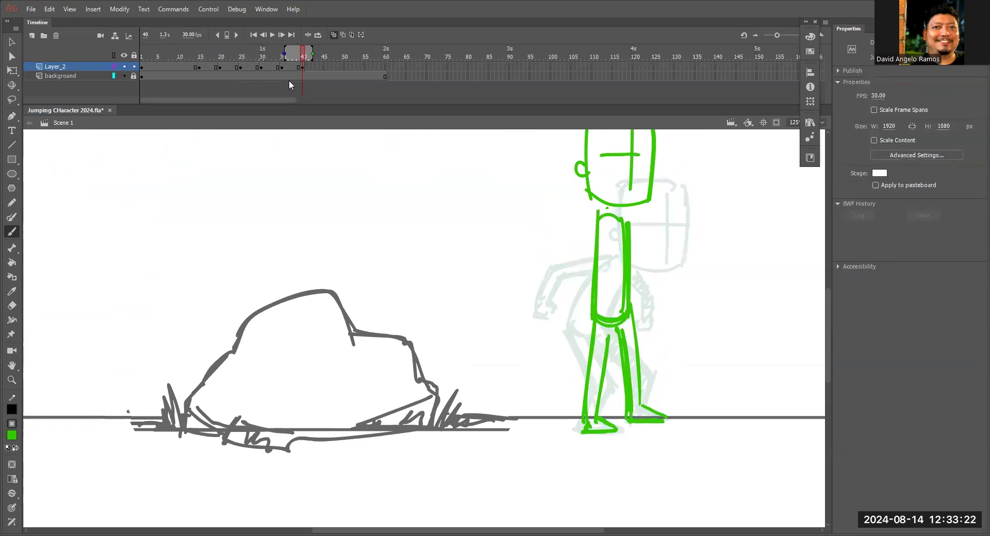
left_click_drag(597, 222, 591, 393)
left_click_drag(630, 313, 638, 405)
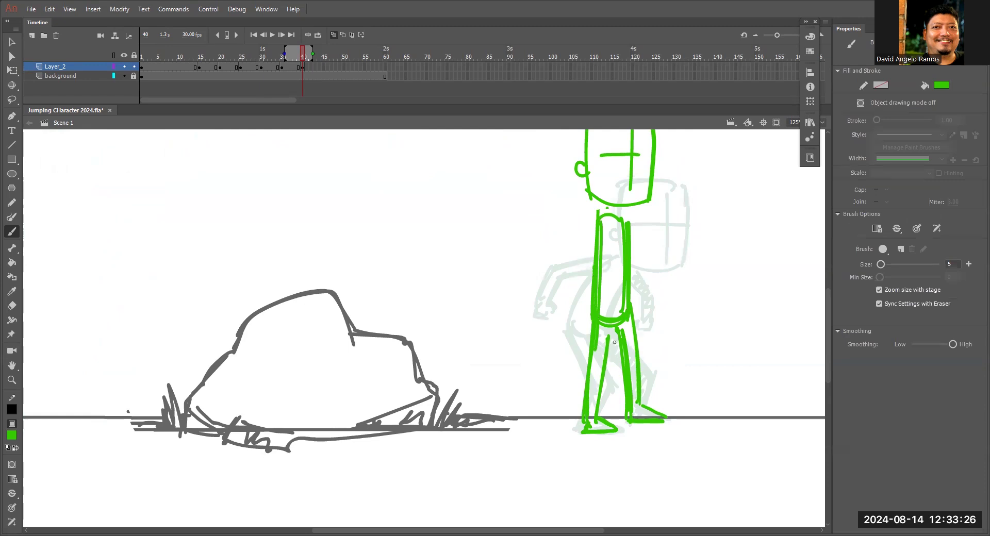
Select the whole standing figure and stretch it slightly taller with Free Transform.
scroll(654, 332, "up", 2)
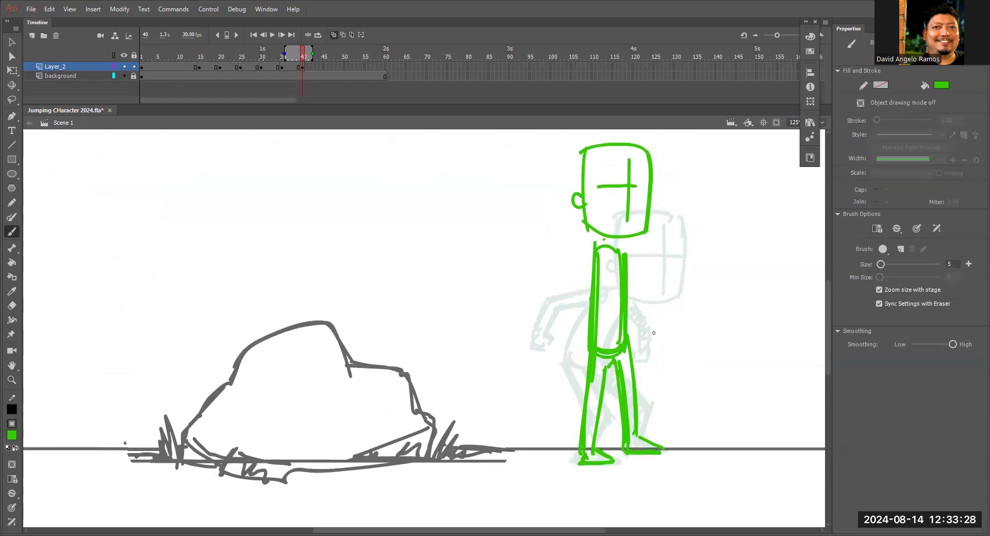
key("l")
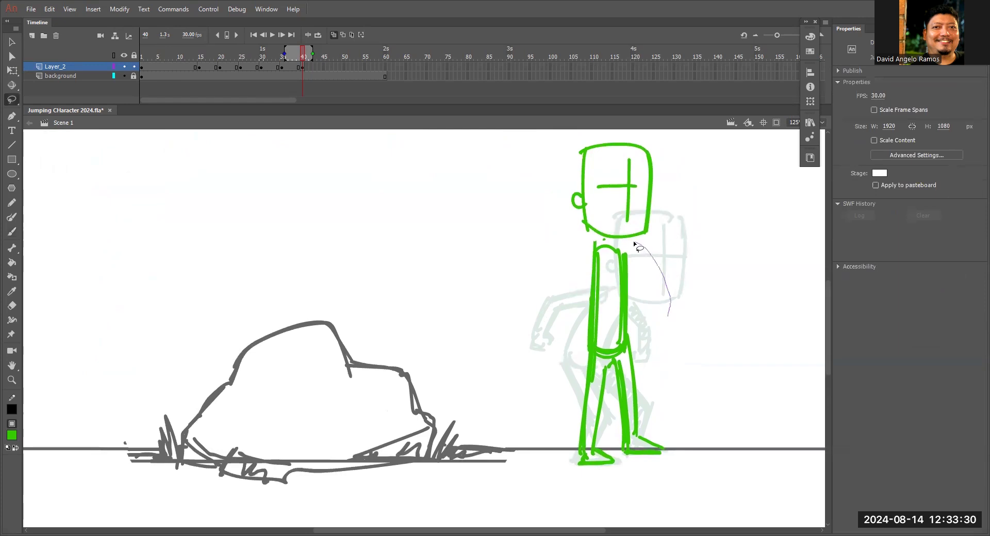
mouse_move(660, 258)
left_mouse_down()
mouse_move(691, 199)
mouse_move(511, 469)
mouse_move(675, 216)
left_mouse_up()
key("q")
scroll(675, 215, "up", 2)
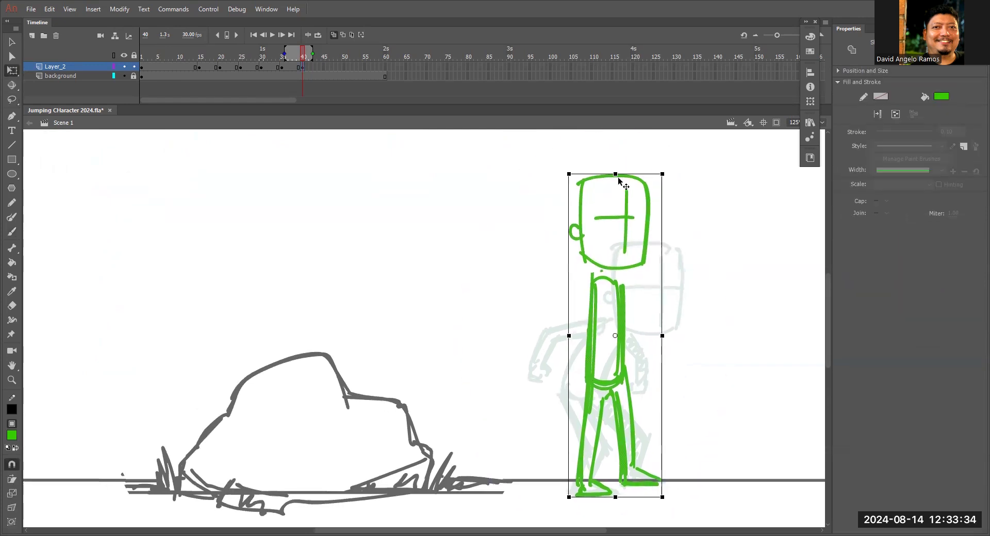
Draw both arms hanging at the standing figure's sides with small hands, and hatch the far arm.
scroll(703, 254, "down", 4)
key("b")
left_click_drag(596, 209, 574, 298)
left_click_drag(595, 242, 583, 298)
left_click_drag(595, 211, 571, 307)
left_click_drag(626, 212, 642, 298)
mouse_move(581, 303)
left_mouse_down()
mouse_move(590, 313)
mouse_move(582, 320)
left_mouse_up()
left_click_drag(640, 299, 643, 309)
left_click_drag(630, 237, 636, 287)
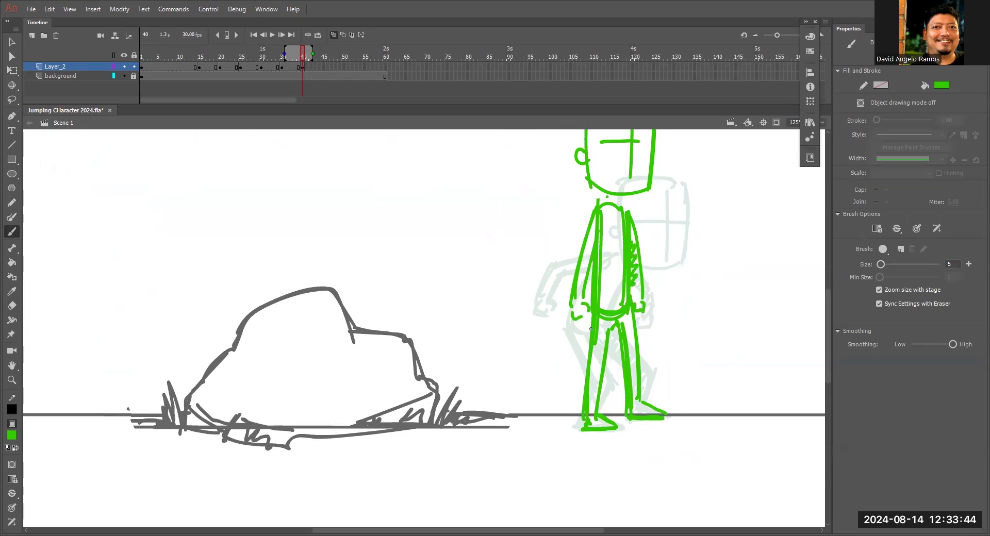
Hatch the standing figure's far leg and join the head to the torso with neck lines.
mouse_move(623, 319)
left_mouse_down()
mouse_move(636, 400)
mouse_move(651, 415)
left_mouse_up()
key("z")
left_click(611, 320, "alt")
left_click_drag(472, 298, 657, 312)
key("b")
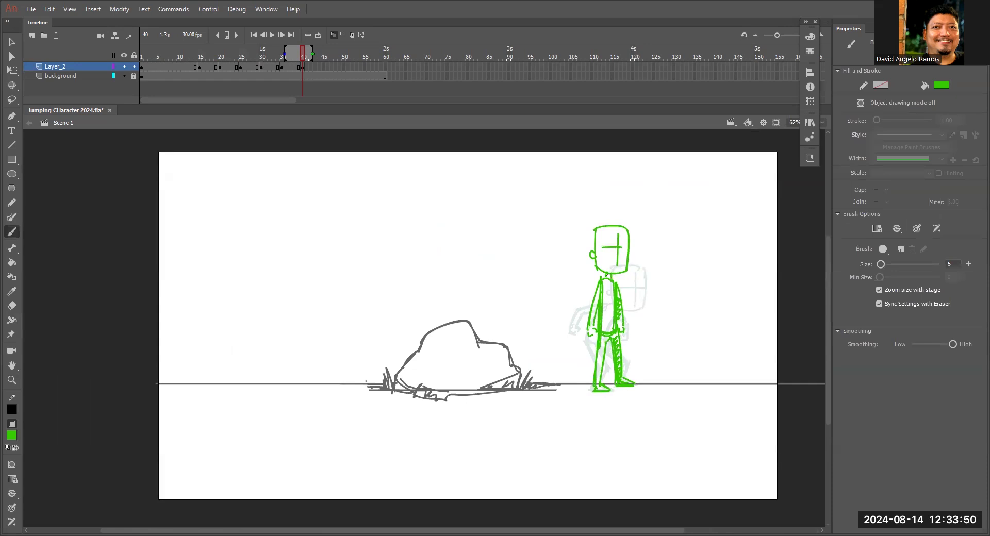
Try a slight Free Transform adjustment of the whole standing figure, undo it and deselect the drawing.
key("l")
mouse_move(669, 332)
left_mouse_down()
mouse_move(539, 382)
mouse_move(679, 265)
left_mouse_up()
key("q")
left_click_drag(635, 225, 639, 218)
key("ctrl+z")
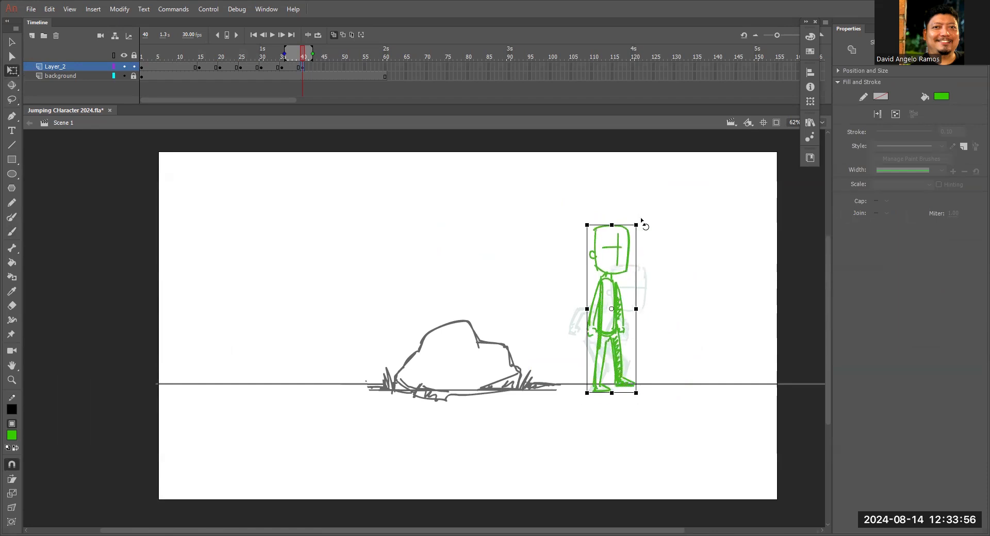
key("ctrl+equal")
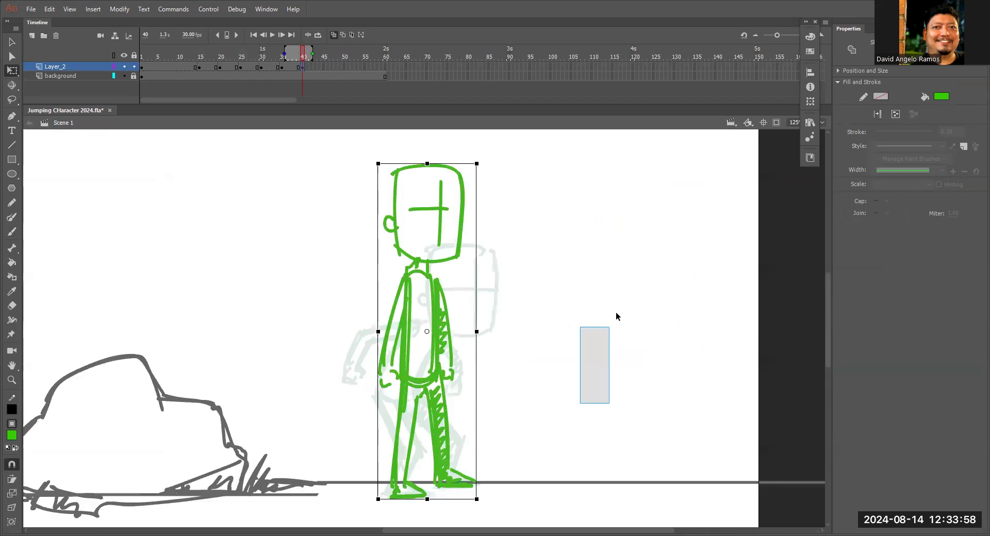
left_click_drag(617, 317, 574, 338)
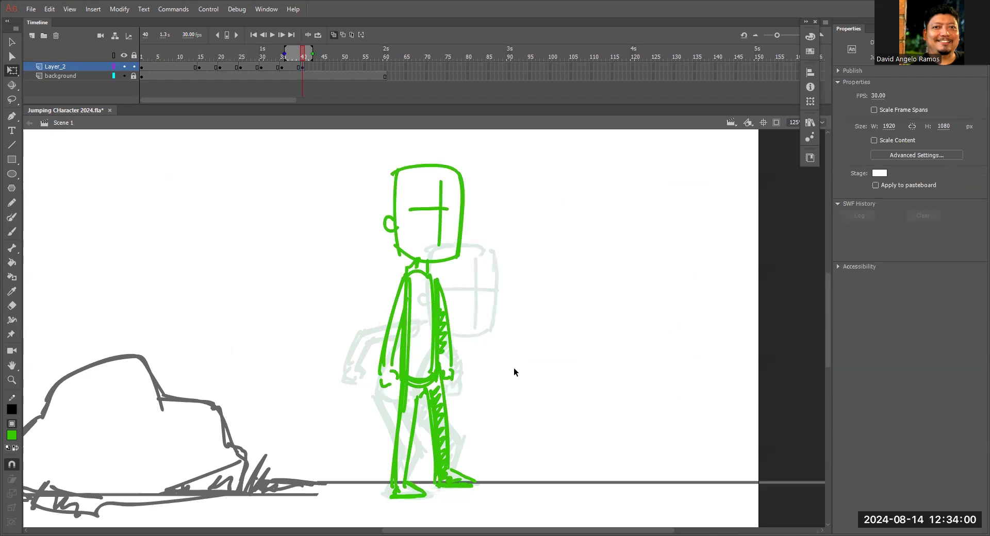
Stretch the whole standing figure a little taller with Free Transform, keeping its feet at the ground line.
left_click_drag(513, 382, 552, 302)
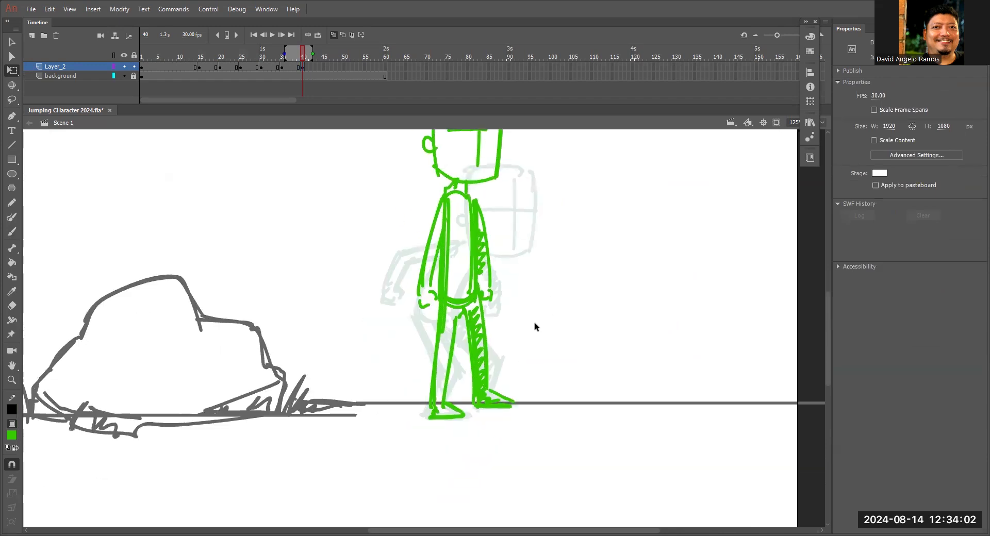
key("ctrl+a")
mouse_move(516, 418)
left_mouse_down()
mouse_move(519, 427)
mouse_move(514, 420)
left_mouse_up()
key("ctrl+z")
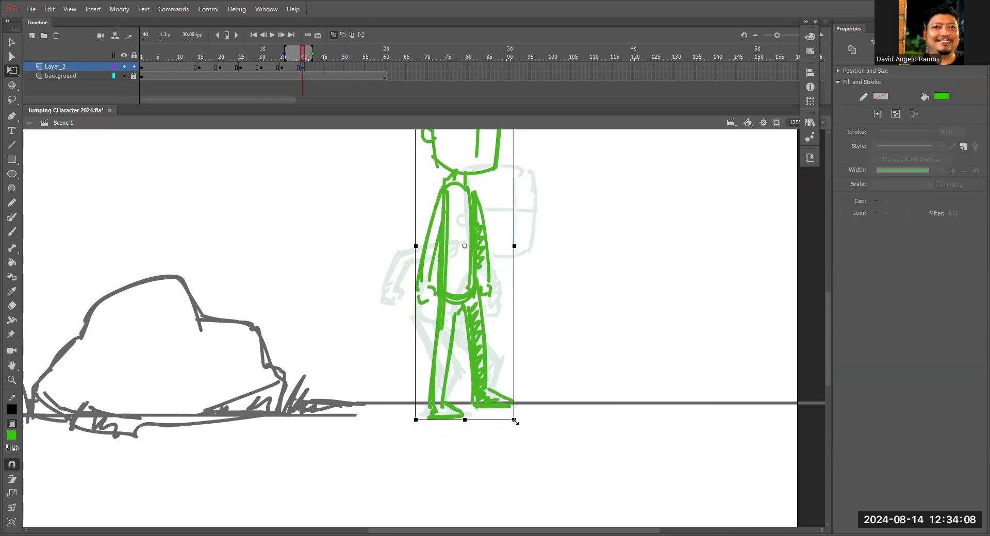
Extend the onion skin range back to frame 1 to compare all the poses, and turn onion skinning off.
key("ctrl+minus")
left_click_drag(284, 53, 141, 53)
key("space")
left_click_drag(519, 348, 582, 340)
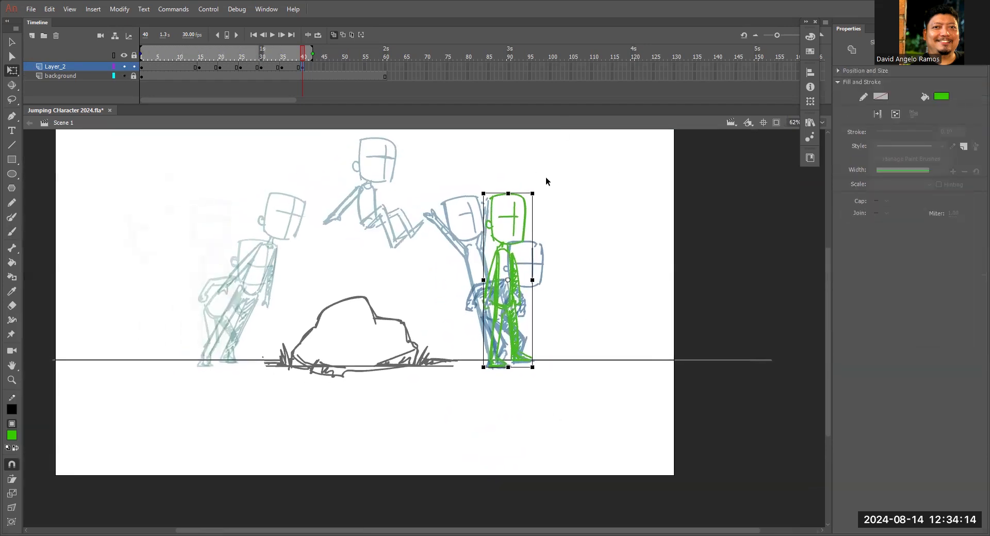
left_click(334, 35)
mouse_move(278, 56)
left_mouse_down()
mouse_move(179, 63)
mouse_move(309, 61)
mouse_move(296, 61)
left_mouse_up()
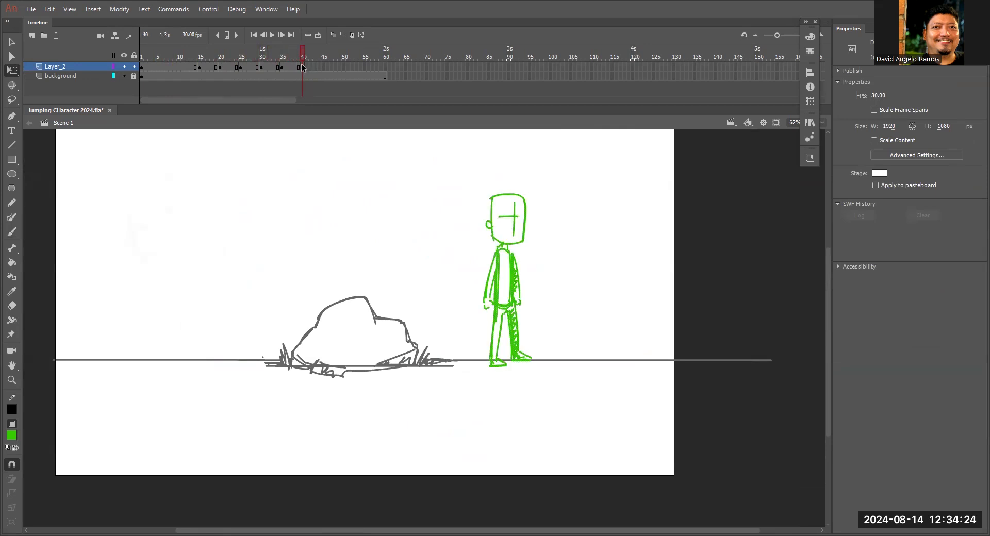
Extend the final standing pose on Layer_2 by inserting frames up to frame 60.
left_click(302, 67)
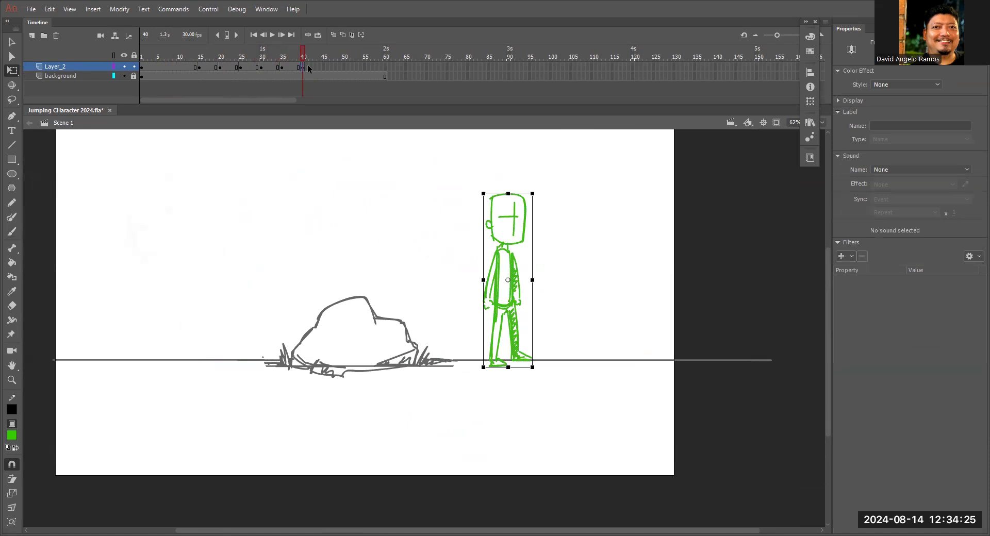
left_click(386, 67)
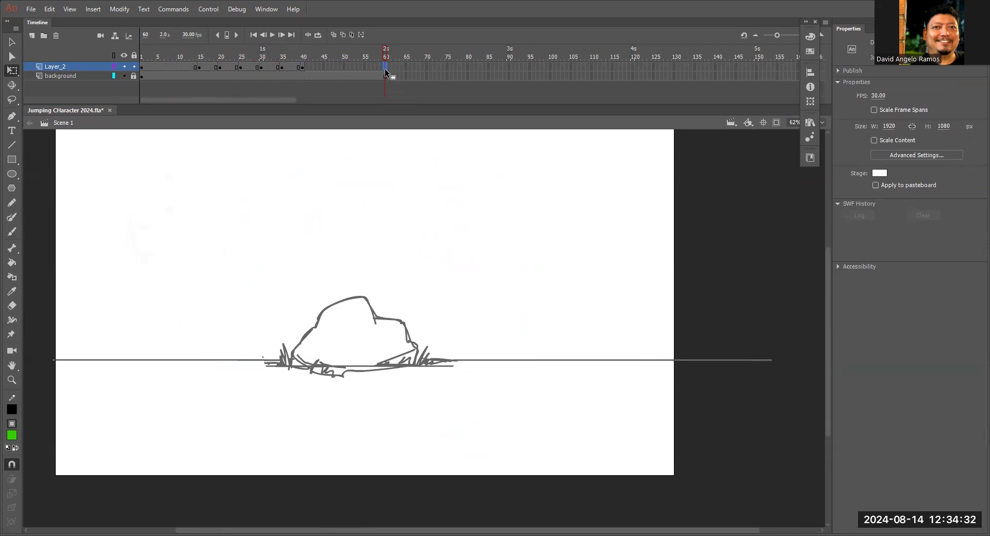
right_click(385, 69)
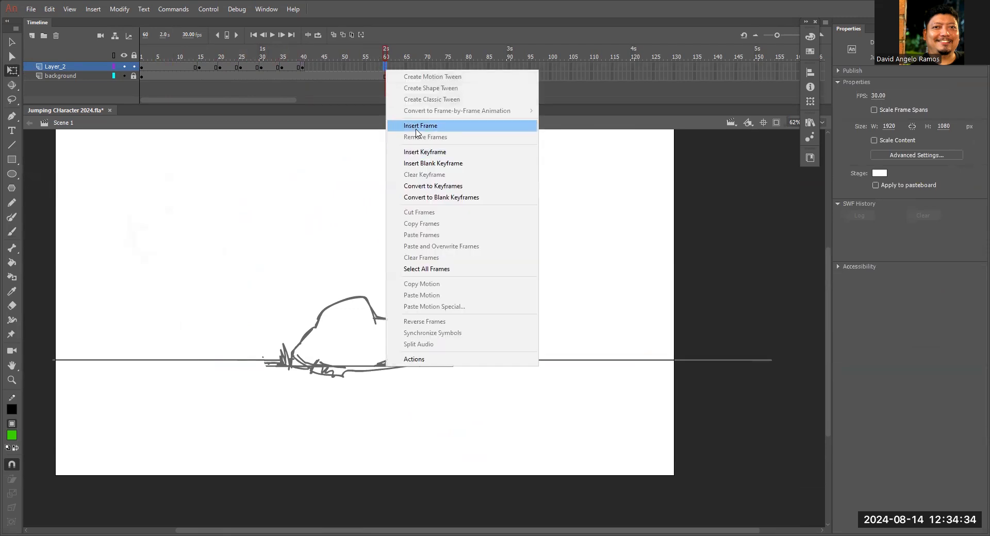
left_click(416, 126)
left_click_drag(384, 54, 368, 54)
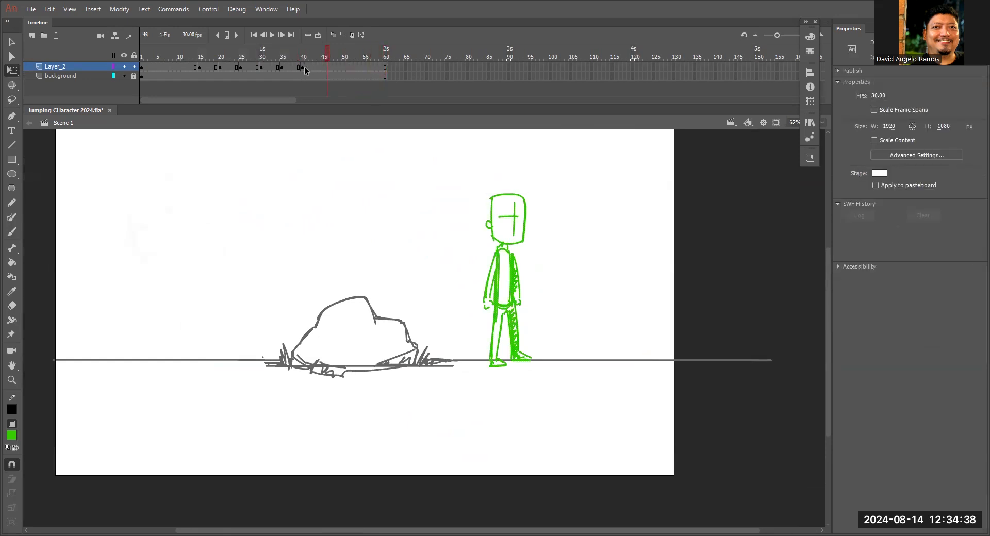
Check the frame spans of both layers up to frame 60 and play the animation to judge the pose timing.
left_click(303, 69)
left_click(345, 76)
mouse_move(383, 76)
left_mouse_down()
mouse_move(201, 61)
mouse_move(310, 90)
mouse_move(366, 78)
left_mouse_up()
left_click(384, 76)
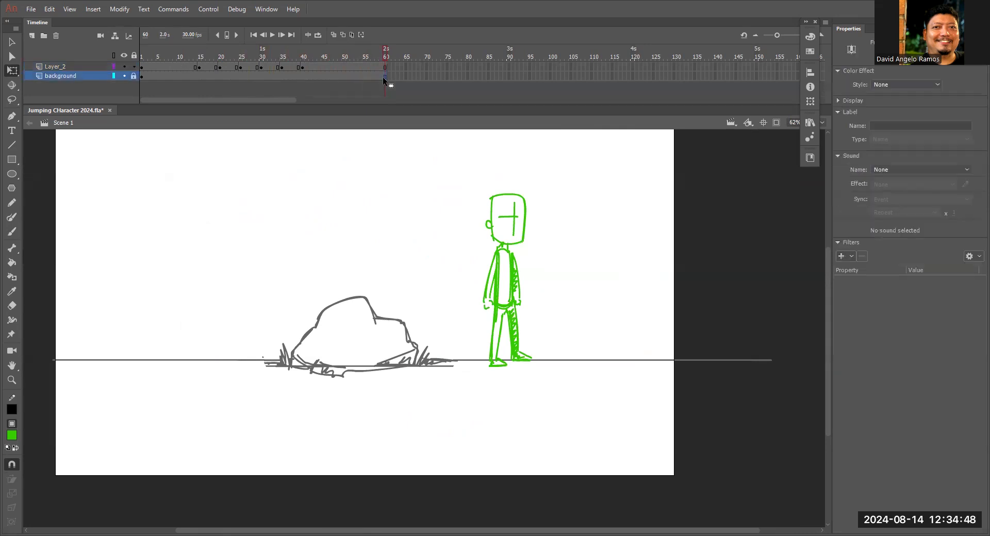
left_click_drag(351, 59, 195, 56)
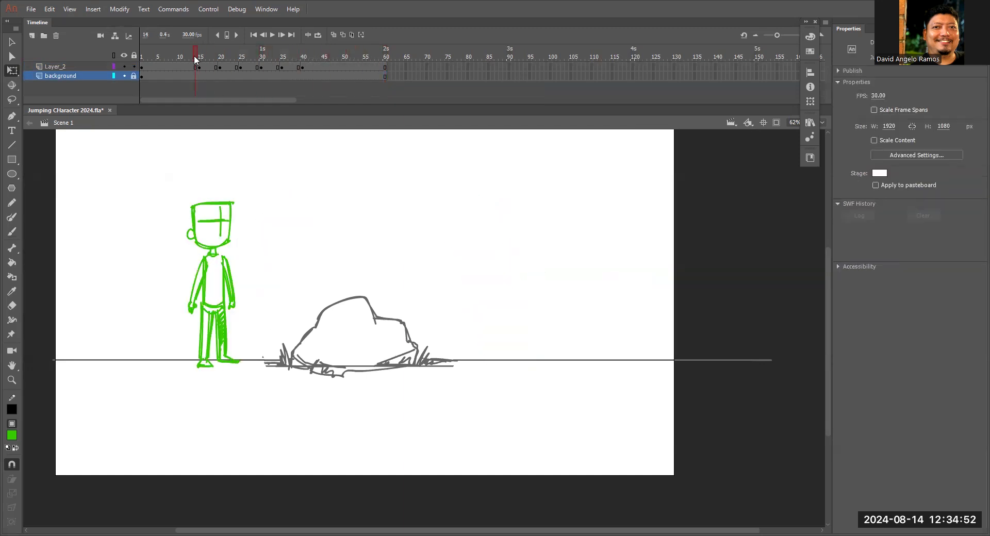
key("Return")
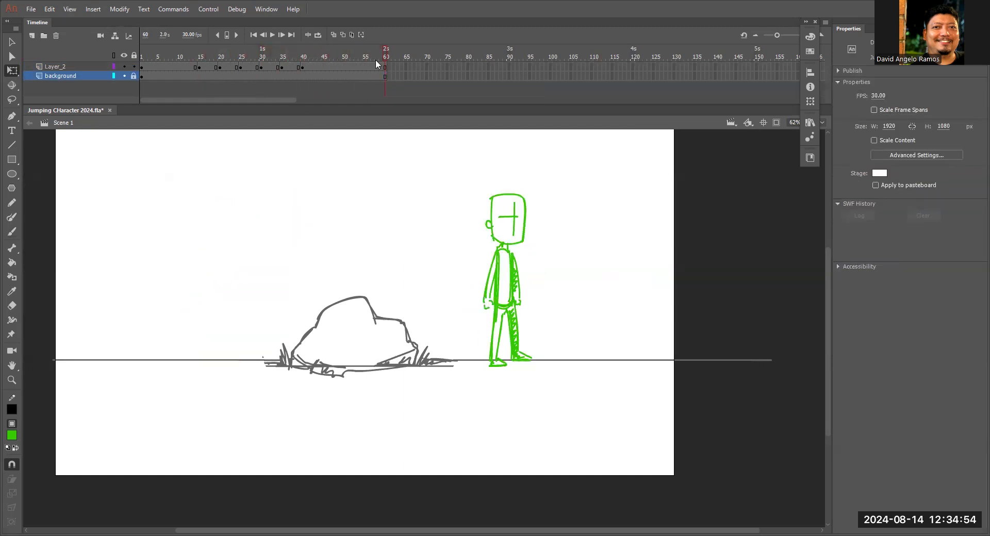
key("Return")
key("Return")
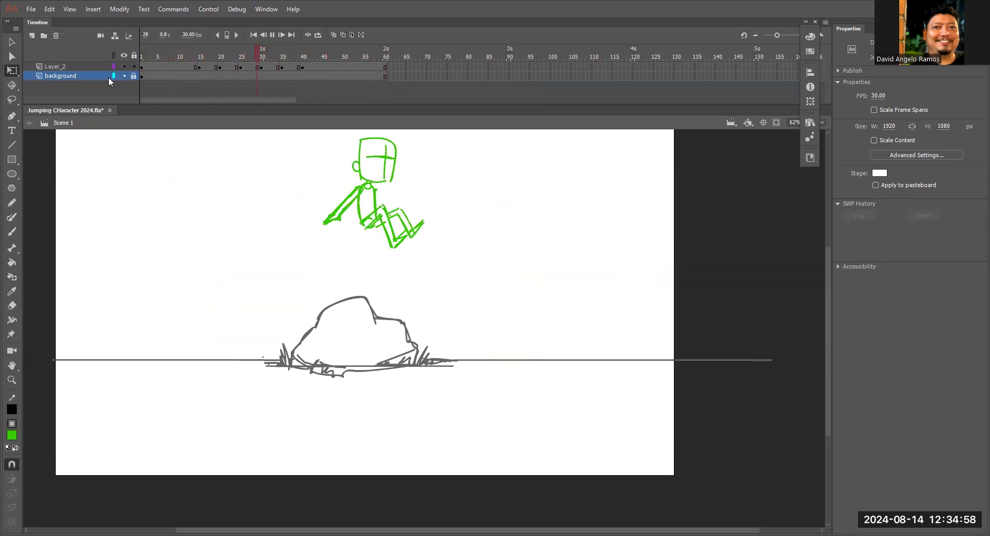
key("Return")
Remove one frame from each hold after the frame 15 keyframe on both layers, leaving the later pose keyframes four frames apart.
left_click_drag(307, 57, 202, 51)
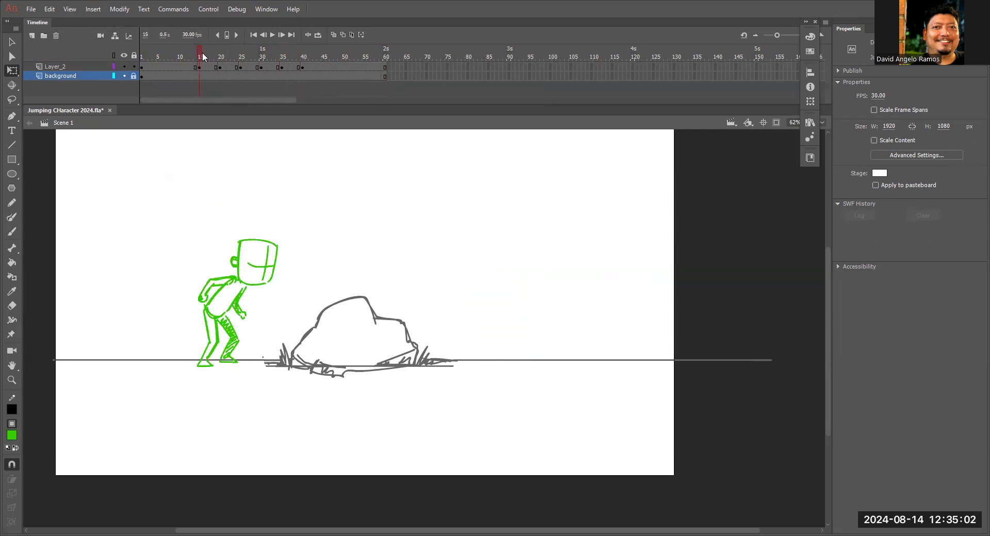
key("period")
key("period")
key("shift+F5")
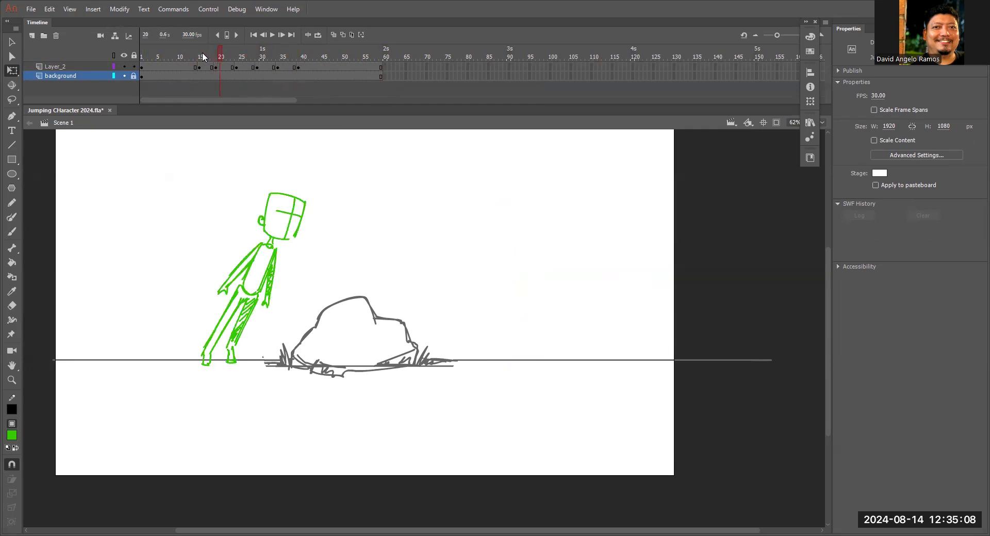
key("shift+F5")
key("shift+period")
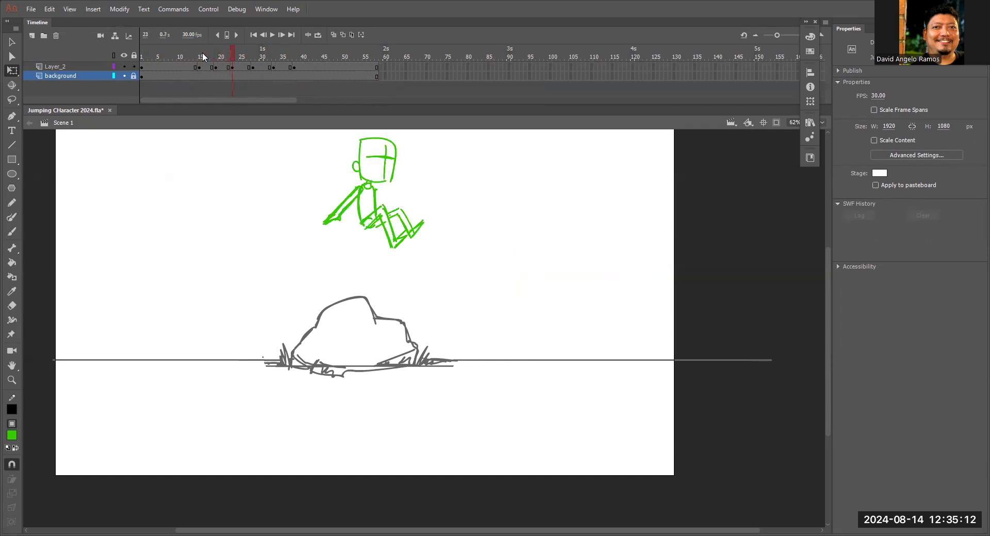
key("shift+F5")
key("shift+period")
key("shift+F5")
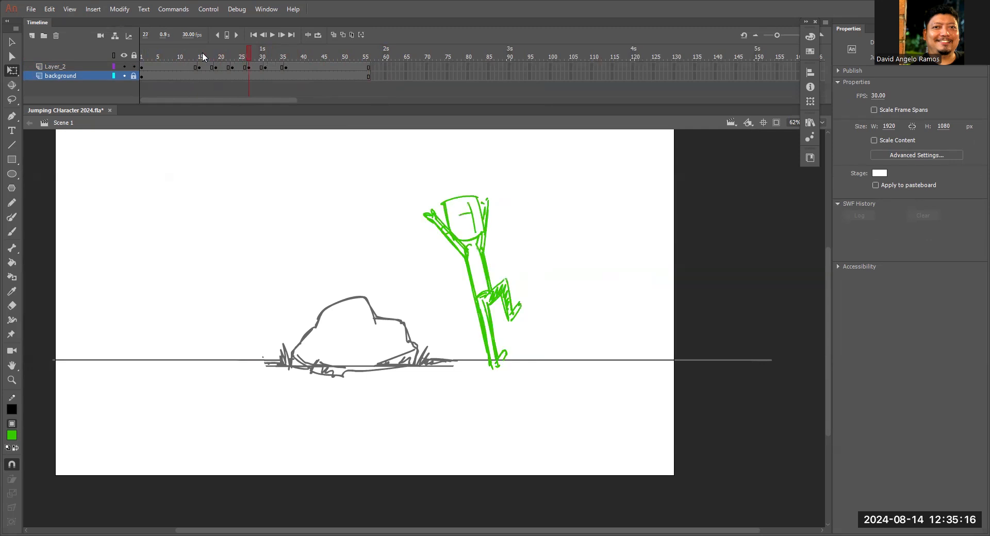
key("period")
key("period")
key("shift+period")
key("shift+F5")
Play the retimed animation on the timeline, return to frame 1 and preview it as a test movie.
key("Return")
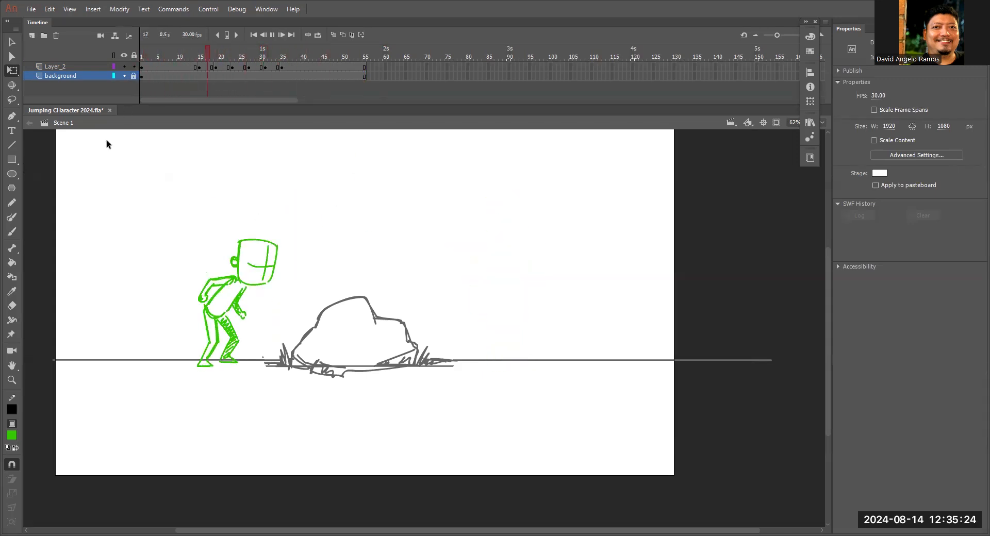
left_click(304, 56)
left_click_drag(304, 54, 70, 163)
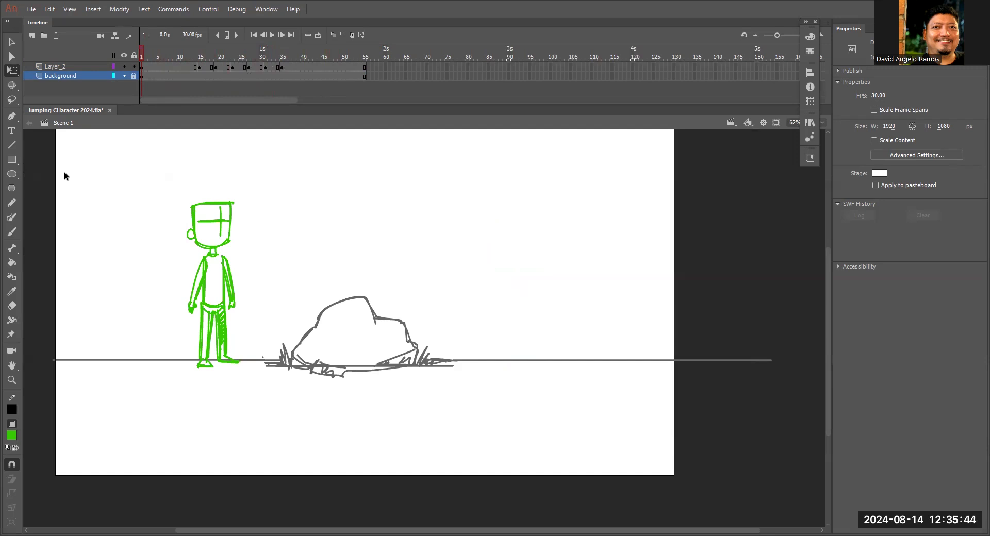
key("ctrl+Return")
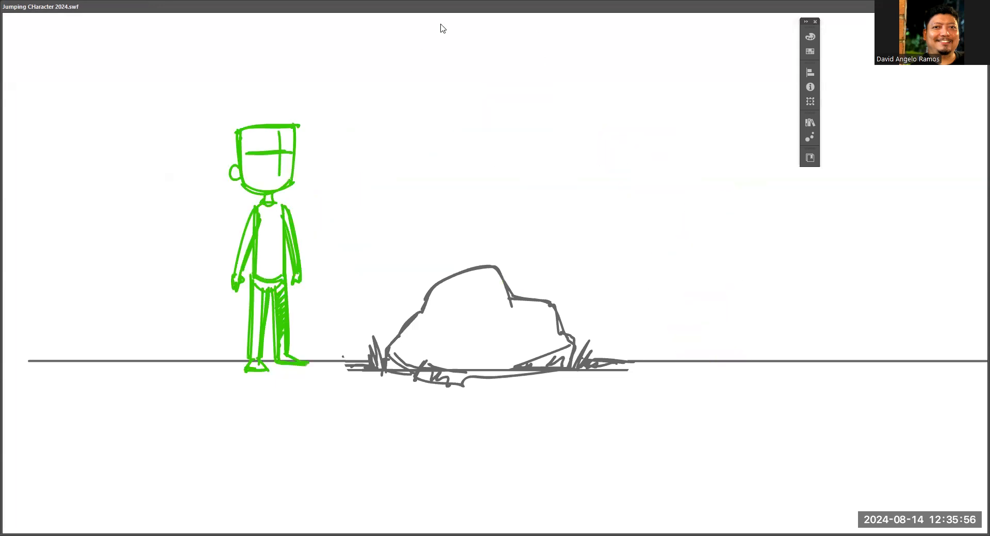
left_click(978, 6)
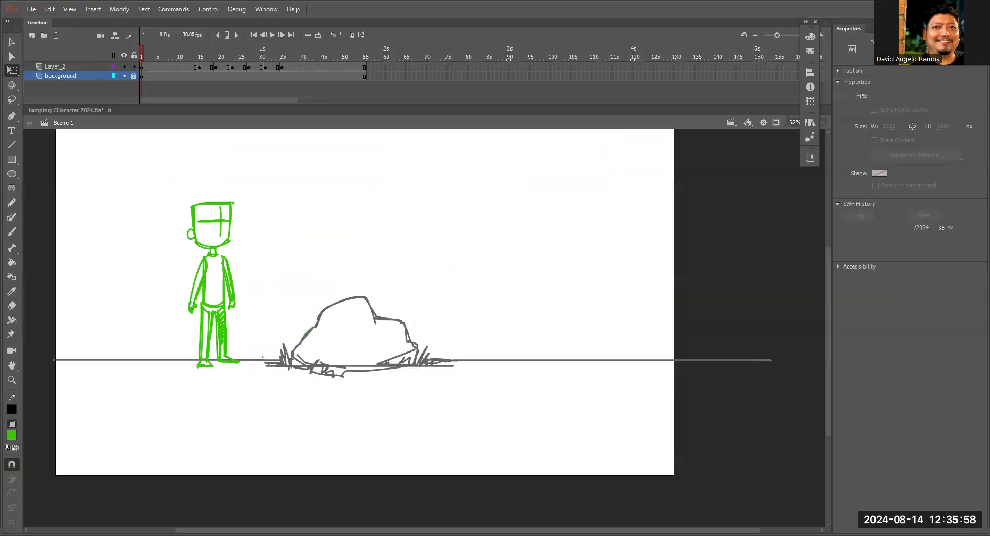
Replay the jump and scrub through its poses to review the spacing from first stand to final stand.
key("Return")
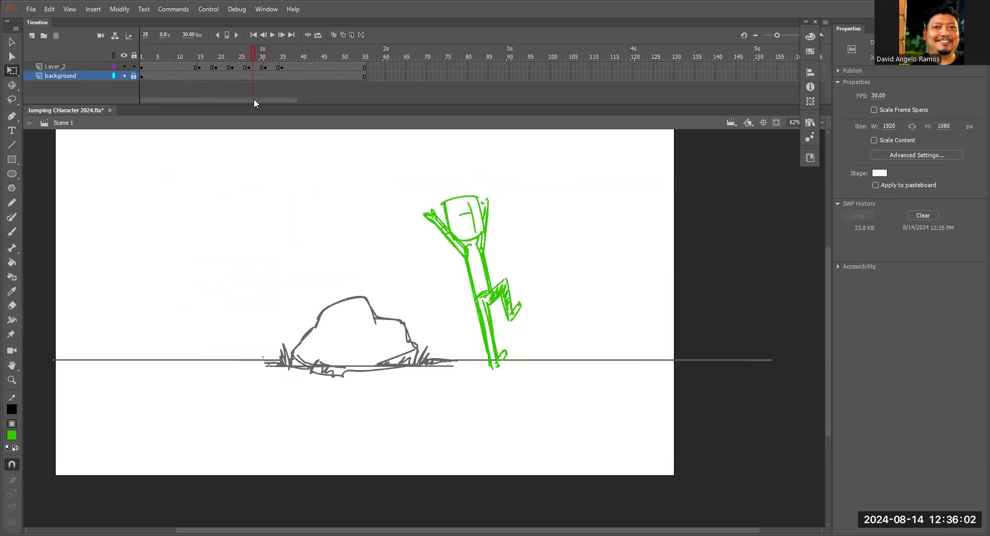
left_click(175, 98)
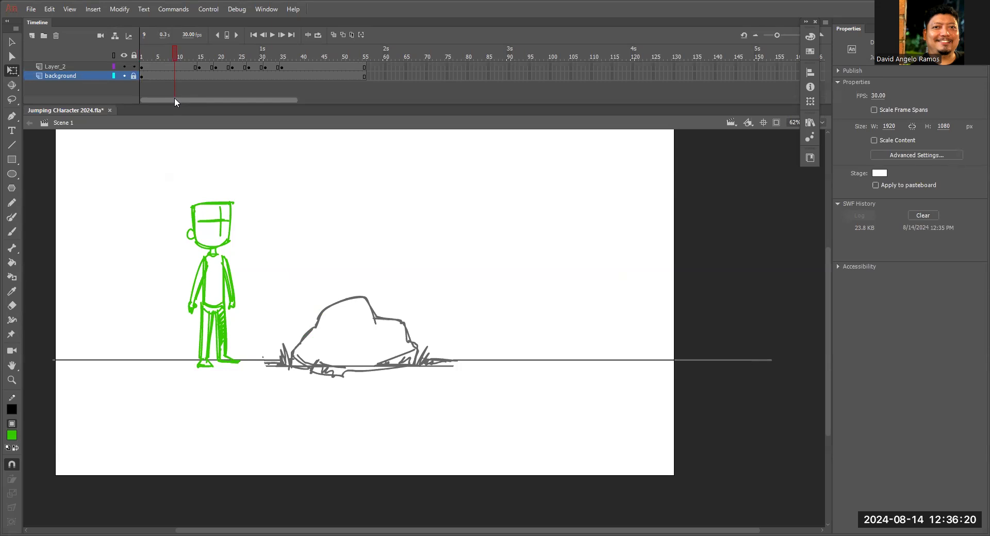
left_click_drag(181, 52, 331, 85)
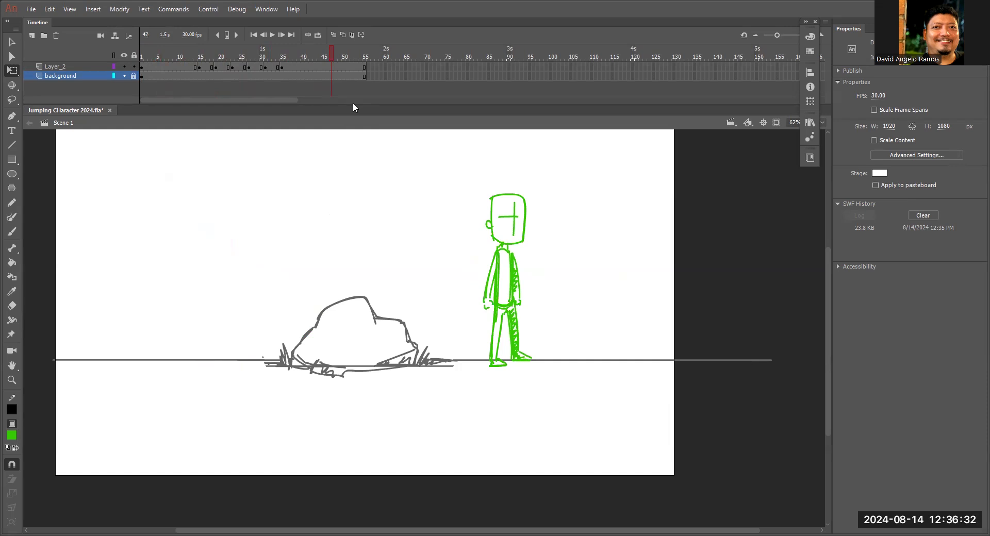
left_click_drag(328, 50, 96, 60)
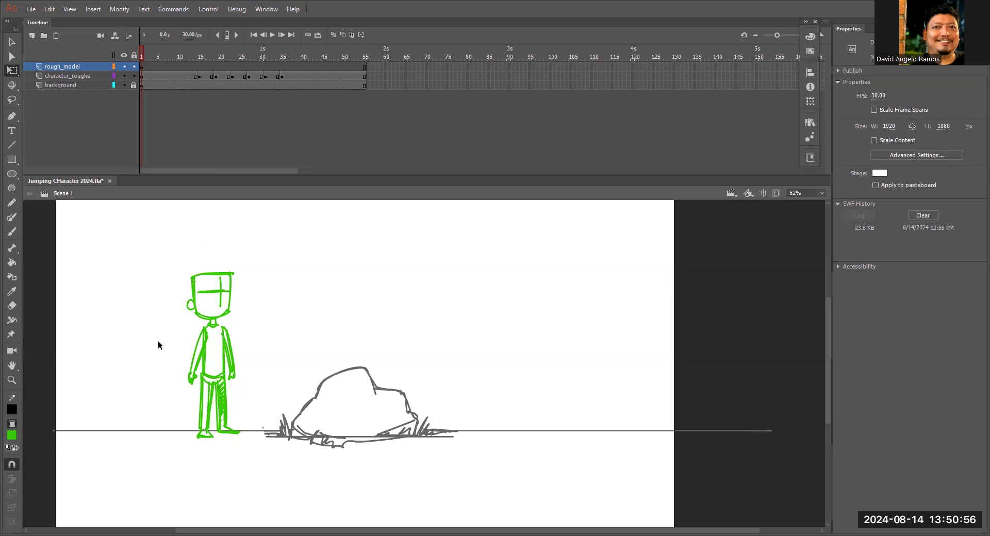
Choose the Brush tool with a #666666 grey fill for drawing on the rough_model layer at frame 1.
left_click_drag(187, 55, 123, 51)
left_click(11, 436)
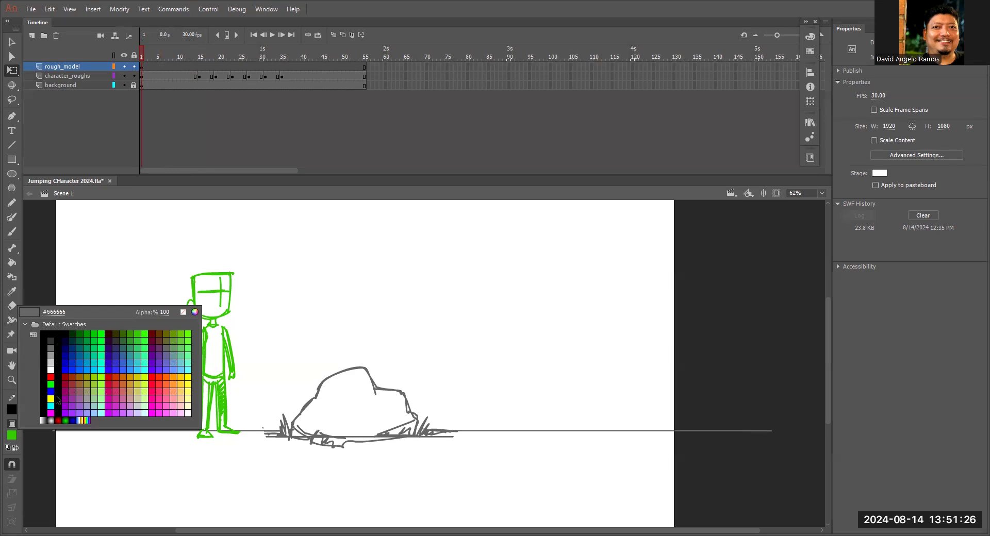
left_click(52, 345)
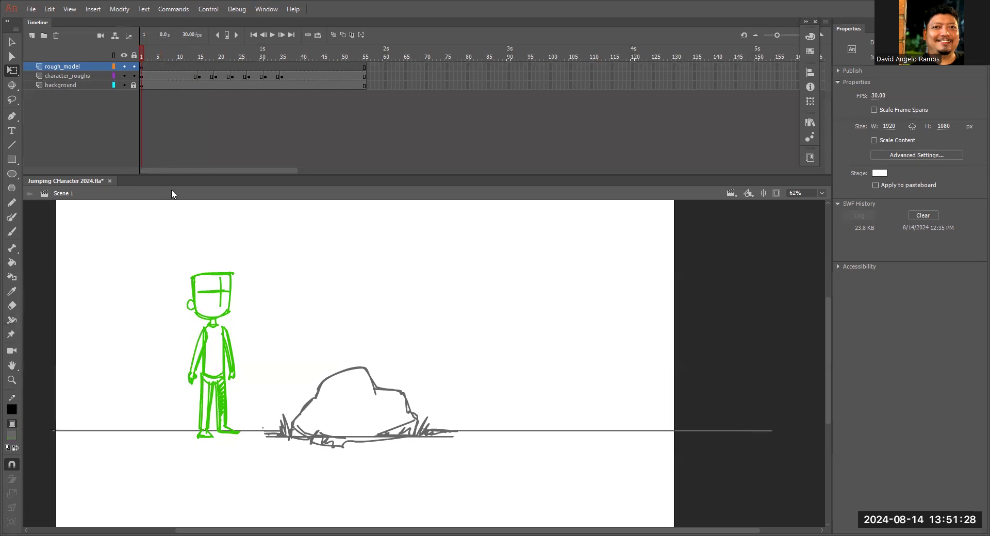
left_click(11, 232)
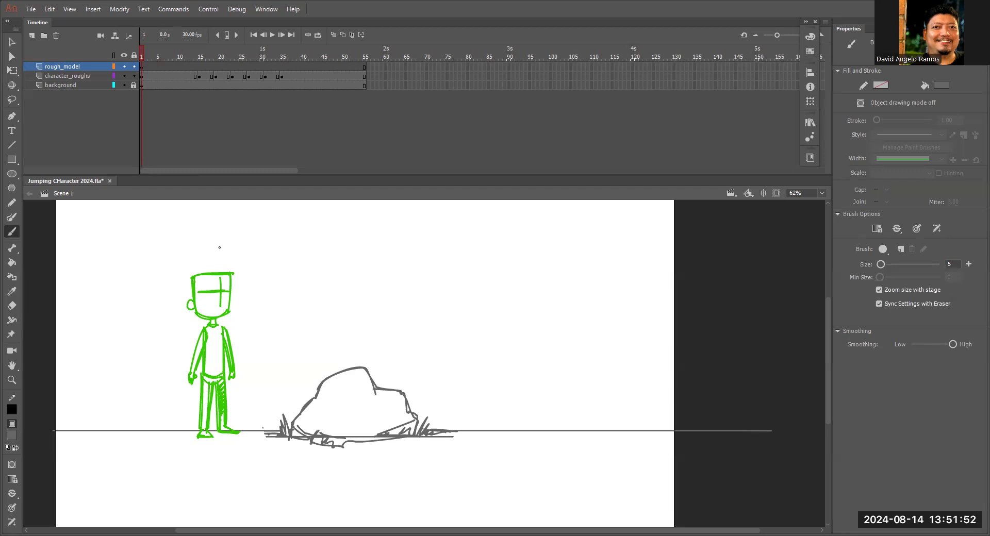
Trace the standing character's head outline and ear in grey over the green rough at frame 1.
key("ctrl+=")
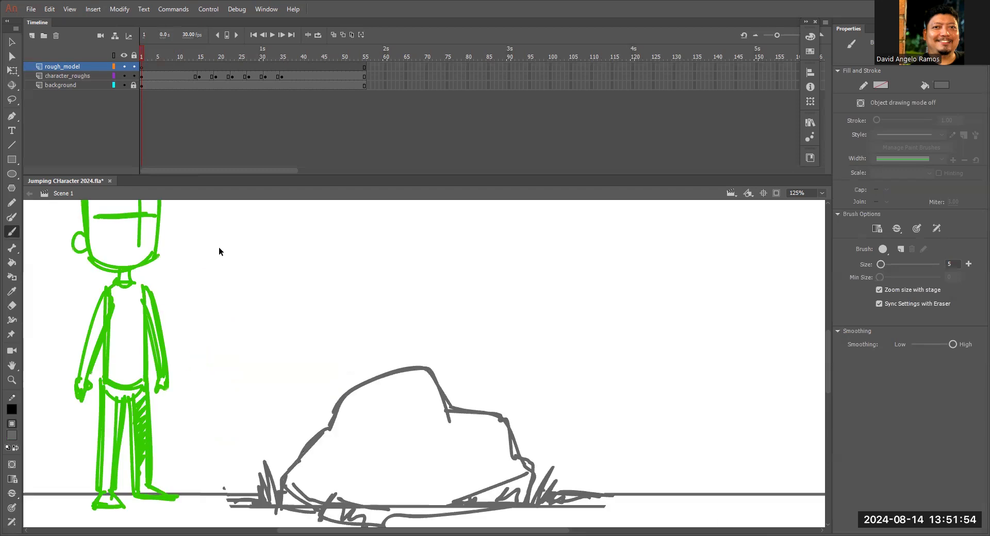
left_click_drag(294, 272, 531, 344)
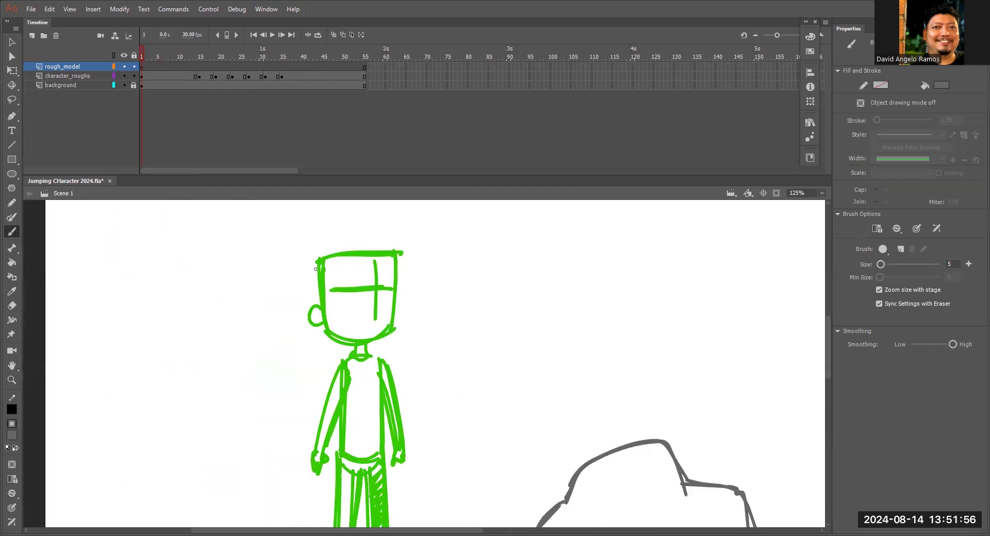
key("ctrl+=")
left_click_drag(402, 271, 494, 355)
left_click_drag(335, 345, 335, 373)
left_click_drag(325, 353, 333, 363)
mouse_move(326, 252)
left_mouse_down()
mouse_move(336, 353)
mouse_move(358, 237)
left_mouse_up()
mouse_move(418, 228)
left_mouse_down()
mouse_move(482, 236)
mouse_move(474, 386)
left_mouse_up()
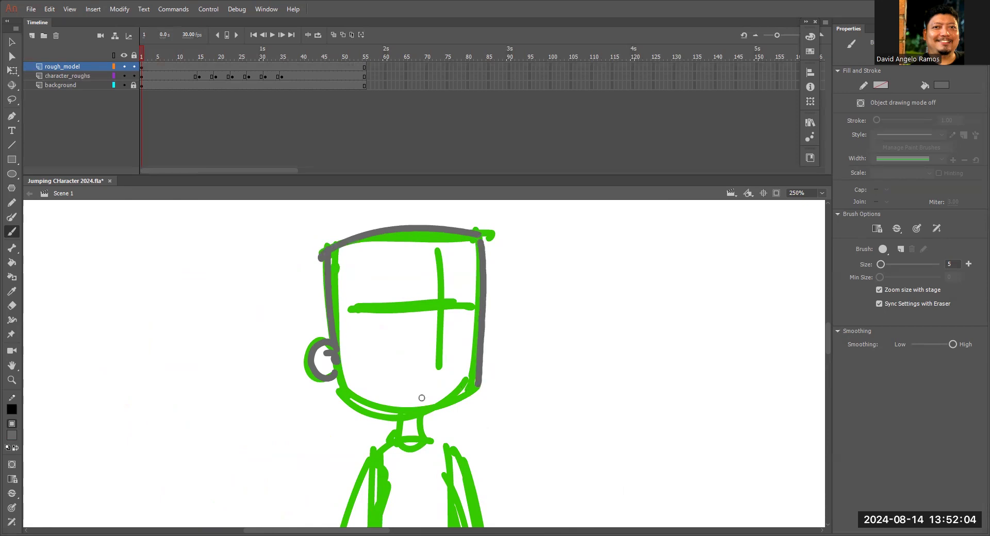
left_click_drag(341, 384, 464, 402)
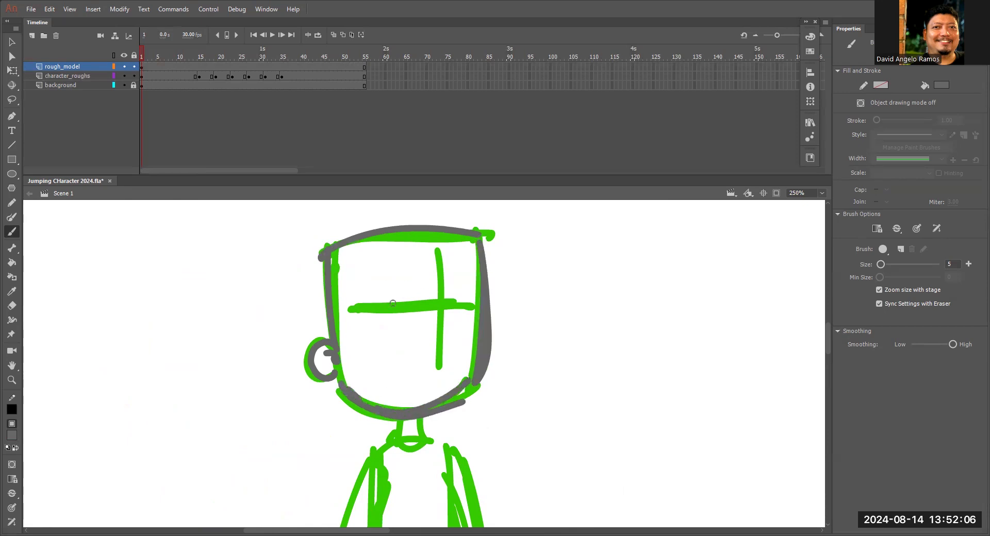
Draw the standing character's eyes, eyebrows, nose and mouth along the face guidelines.
left_click_drag(392, 318, 415, 322)
mouse_move(388, 328)
left_mouse_down()
mouse_move(411, 315)
mouse_move(467, 323)
left_mouse_up()
left_click_drag(462, 317, 466, 316)
mouse_move(389, 281)
left_mouse_down()
mouse_move(463, 279)
mouse_move(438, 322)
mouse_move(433, 356)
left_mouse_up()
left_click_drag(416, 372, 437, 371)
Draw the neck, shirt collar and first short sleeve of the standing character, reducing the brush size to 4.
key("space")
mouse_move(483, 401)
left_mouse_down()
mouse_move(539, 336)
mouse_move(545, 310)
left_mouse_up()
left_click_drag(464, 330, 460, 356)
mouse_move(484, 326)
left_mouse_down()
mouse_move(490, 352)
mouse_move(451, 354)
mouse_move(476, 364)
mouse_move(471, 376)
mouse_move(495, 374)
mouse_move(499, 346)
left_mouse_up()
key("[")
key("space")
mouse_move(476, 386)
left_mouse_down()
mouse_move(492, 272)
mouse_move(470, 235)
mouse_move(537, 252)
left_mouse_up()
mouse_move(445, 256)
left_mouse_down()
mouse_move(416, 326)
mouse_move(428, 340)
mouse_move(451, 334)
left_mouse_up()
left_click_drag(467, 287, 449, 332)
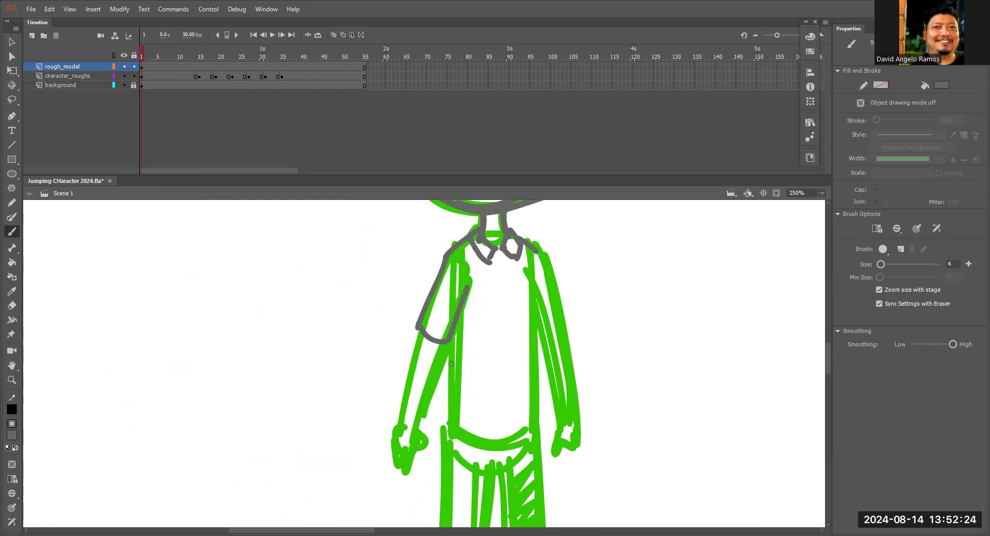
Draw the second sleeve, both sides of the shirt and its curved hem over the standing rough.
mouse_move(542, 254)
left_mouse_down()
mouse_move(564, 324)
mouse_move(550, 341)
left_mouse_up()
left_click_drag(454, 338, 451, 427)
mouse_move(533, 292)
left_mouse_down()
mouse_move(535, 378)
mouse_move(533, 284)
mouse_move(536, 427)
left_mouse_up()
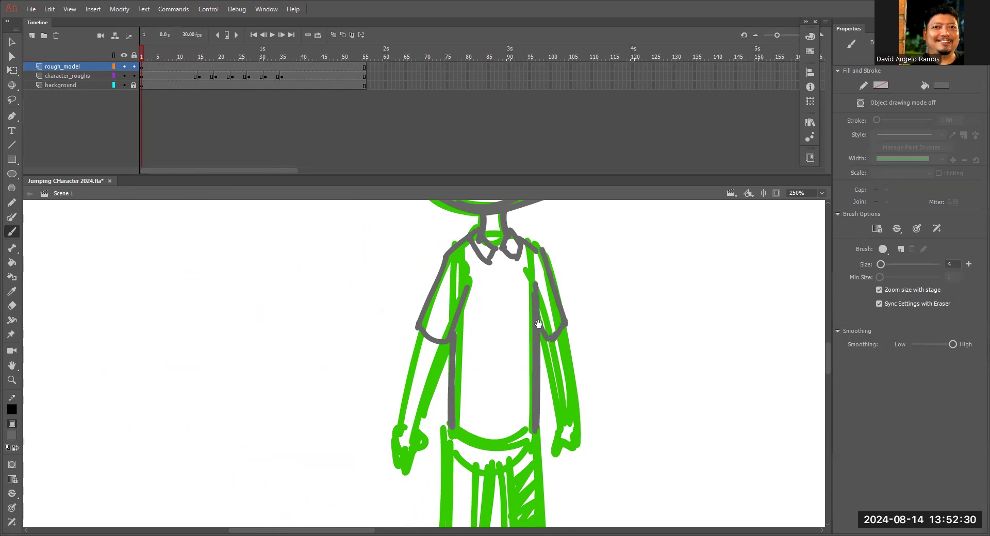
left_click_drag(538, 323, 541, 236)
mouse_move(468, 341)
left_mouse_down()
mouse_move(550, 336)
mouse_move(547, 346)
left_mouse_up()
Trace both forearms and hands below the standing character's sleeves.
mouse_move(486, 265)
left_mouse_down()
mouse_move(503, 332)
mouse_move(443, 370)
mouse_move(432, 398)
left_mouse_up()
mouse_move(434, 303)
left_mouse_down()
mouse_move(418, 398)
mouse_move(433, 421)
mouse_move(421, 436)
mouse_move(412, 400)
left_mouse_up()
mouse_move(580, 295)
left_mouse_down()
mouse_move(595, 391)
mouse_move(575, 393)
mouse_move(575, 415)
mouse_move(582, 424)
mouse_move(599, 414)
left_mouse_up()
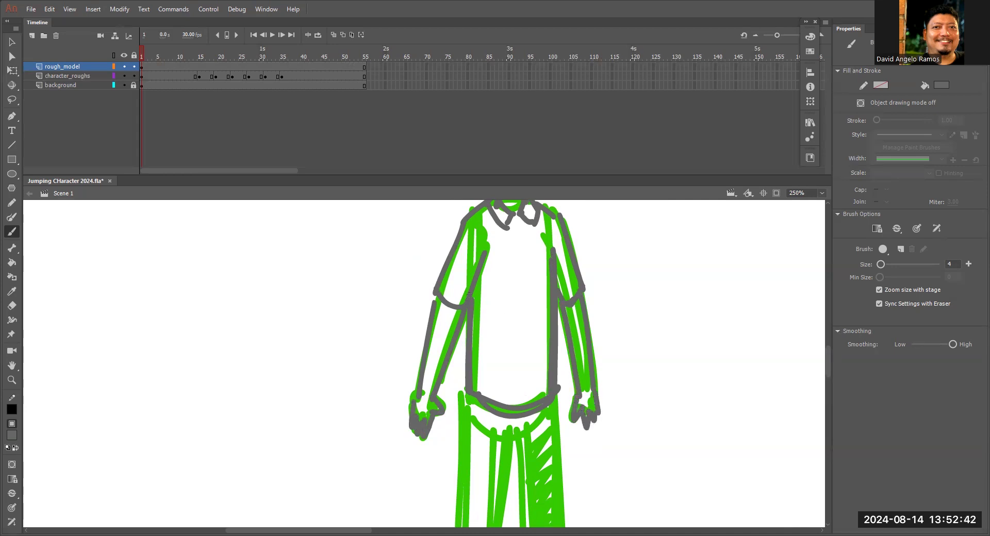
Trace the standing character's trouser legs and both feet over the green rough.
scroll(706, 512, "down", 5)
left_click_drag(519, 300, 530, 282)
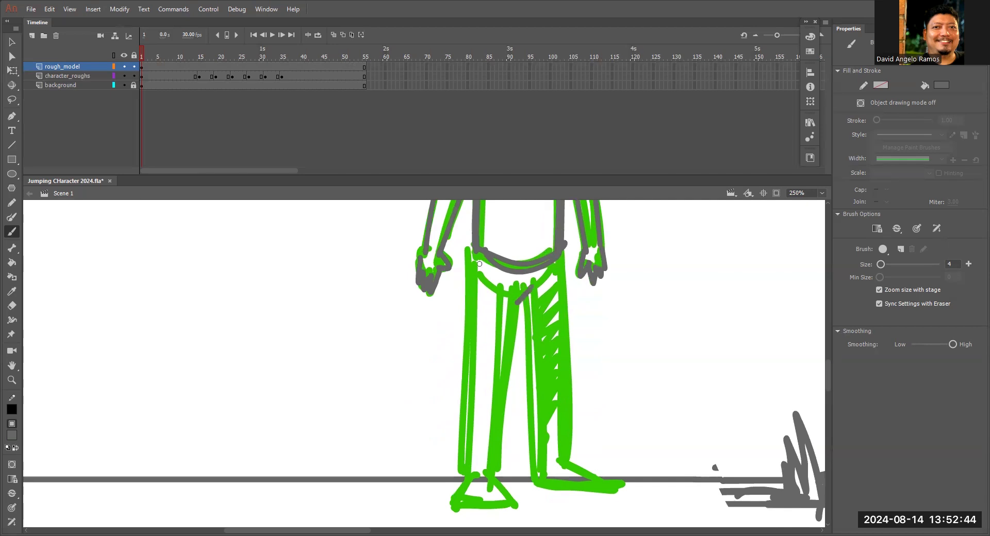
scroll(475, 259, "down", 2)
left_click_drag(477, 220, 470, 415)
left_click_drag(523, 229, 502, 431)
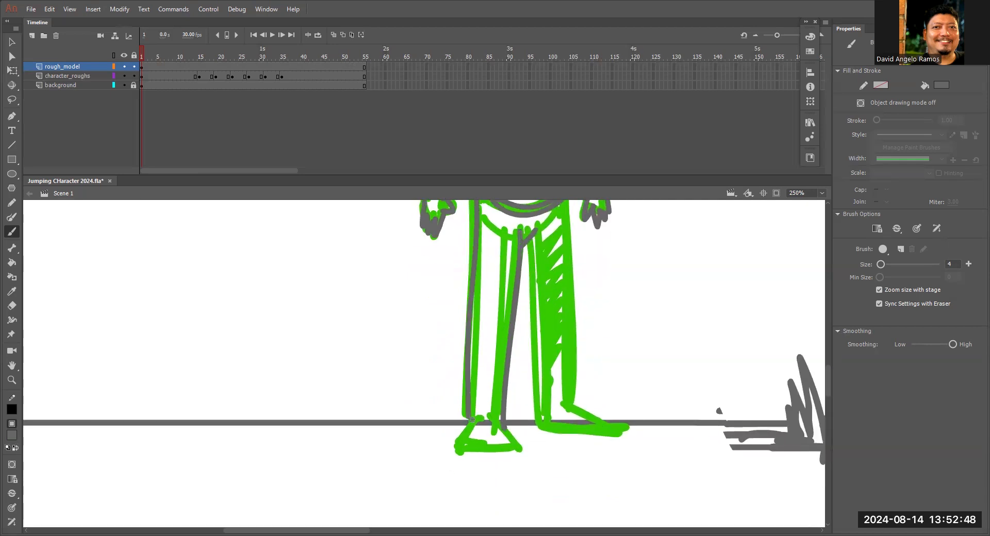
left_click_drag(535, 297, 534, 428)
scroll(714, 438, "up", 2)
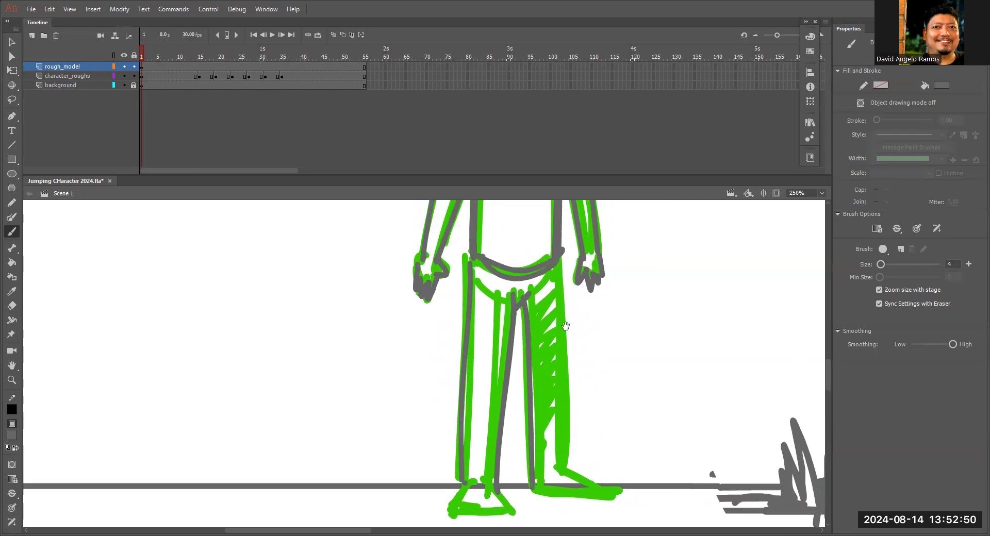
mouse_move(561, 250)
left_mouse_down()
mouse_move(566, 465)
mouse_move(619, 305)
mouse_move(638, 331)
mouse_move(619, 340)
left_mouse_up()
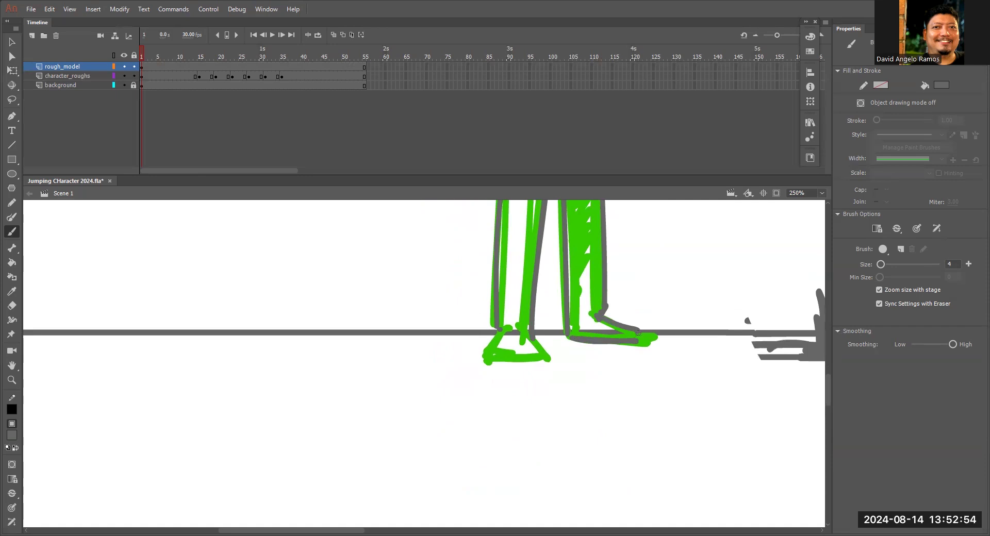
mouse_move(499, 333)
left_mouse_down()
mouse_move(498, 337)
mouse_move(489, 357)
mouse_move(536, 356)
mouse_move(527, 338)
left_mouse_up()
mouse_move(611, 244)
left_mouse_down()
mouse_move(576, 385)
mouse_move(585, 308)
left_mouse_up()
mouse_move(552, 394)
left_mouse_down()
mouse_move(568, 378)
mouse_move(576, 334)
mouse_move(586, 380)
mouse_move(608, 392)
left_mouse_up()
Touch up the standing character's arm and facial features, extending the mouth into a wider smile.
scroll(605, 363, "up", 6)
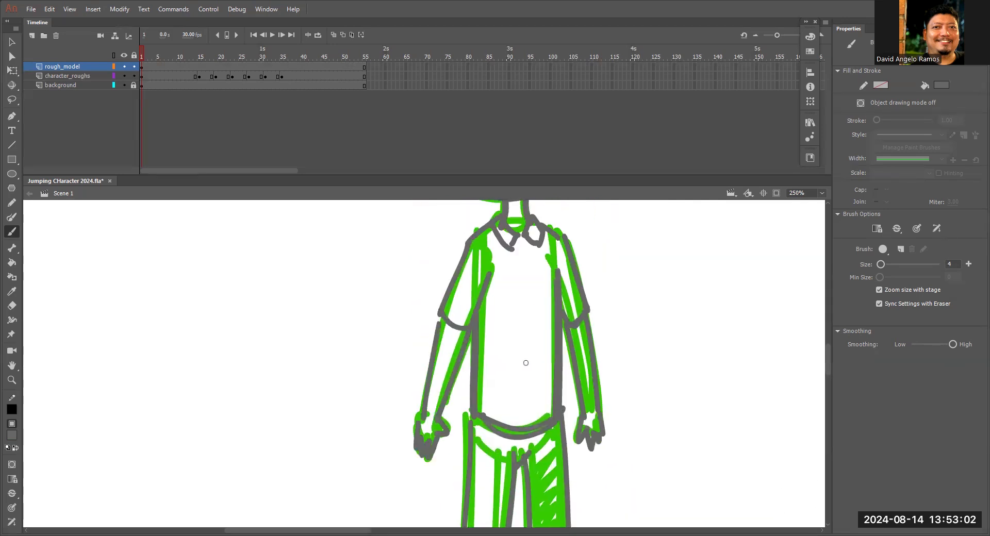
left_click_drag(442, 317, 424, 413)
scroll(495, 294, "up", 3)
left_click_drag(526, 324, 547, 389)
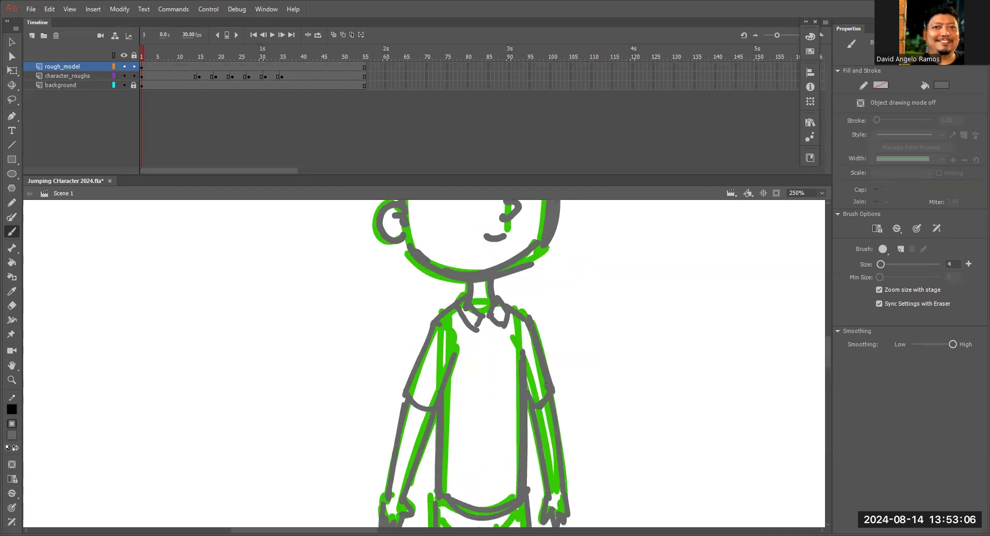
scroll(541, 315, "down", 4)
left_click_drag(520, 315, 527, 383)
left_click_drag(535, 300, 542, 387)
left_click_drag(498, 296, 529, 487)
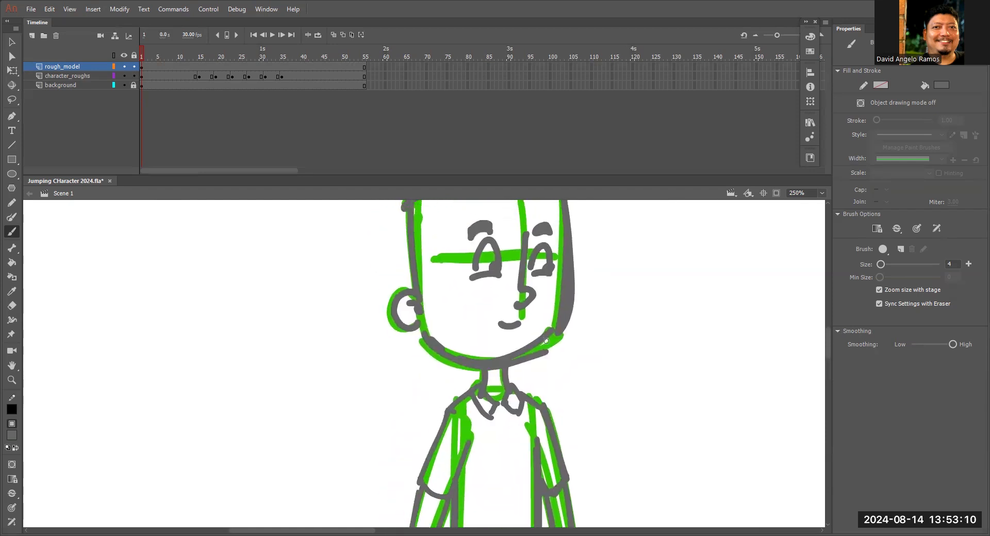
left_click_drag(487, 315, 519, 321)
left_click_drag(526, 232, 536, 229)
key("ctrl+minus")
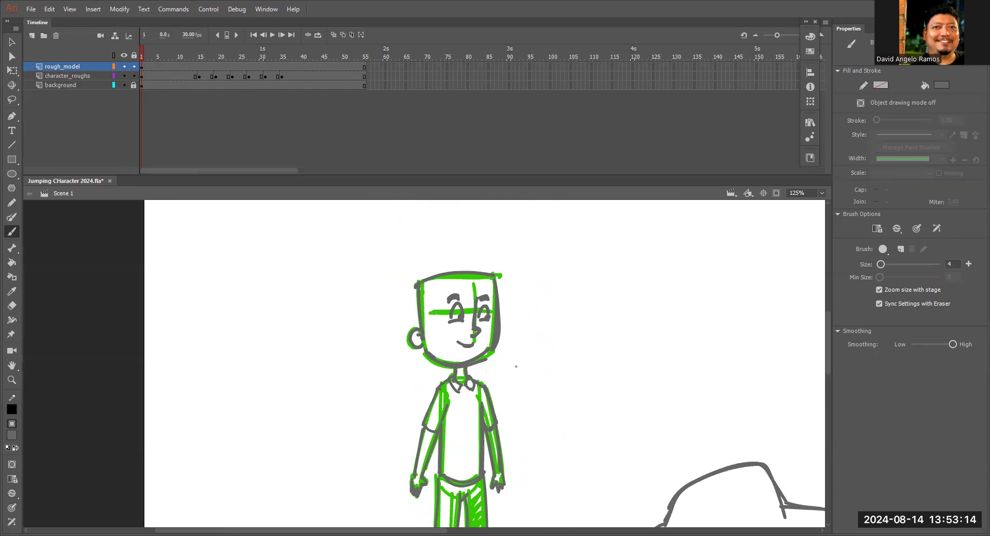
key("ctrl+minus")
left_click_drag(516, 366, 500, 269)
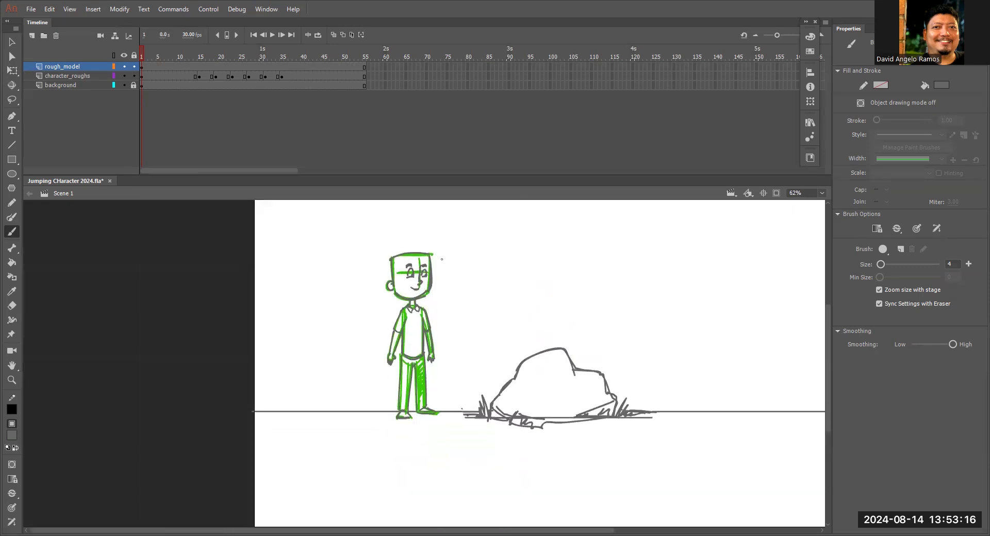
Lock the character_roughs layer and insert a blank keyframe at frame 15 on the rough_model layer.
key("z")
mouse_move(147, 52)
left_mouse_down()
mouse_move(192, 58)
mouse_move(145, 63)
left_mouse_up()
left_click(424, 290)
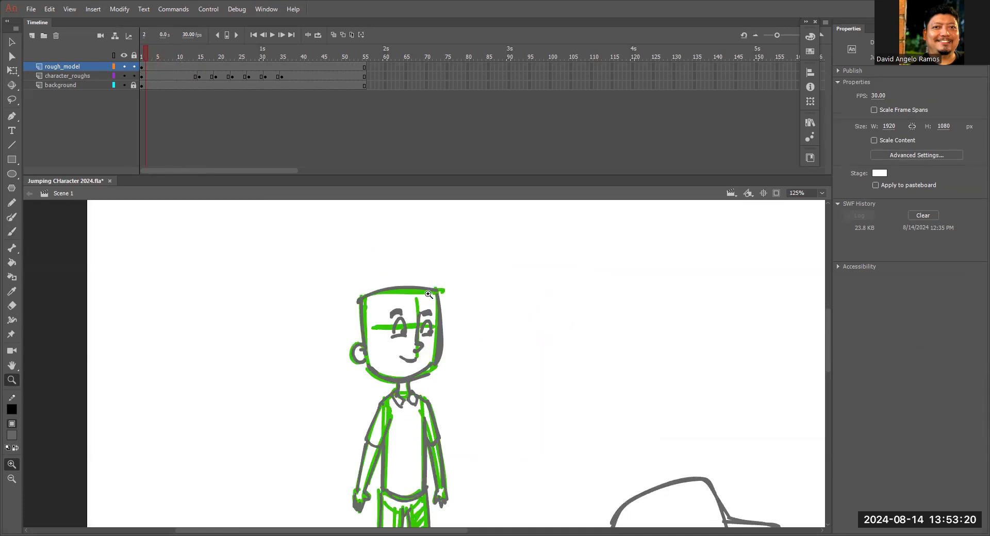
left_click(427, 313)
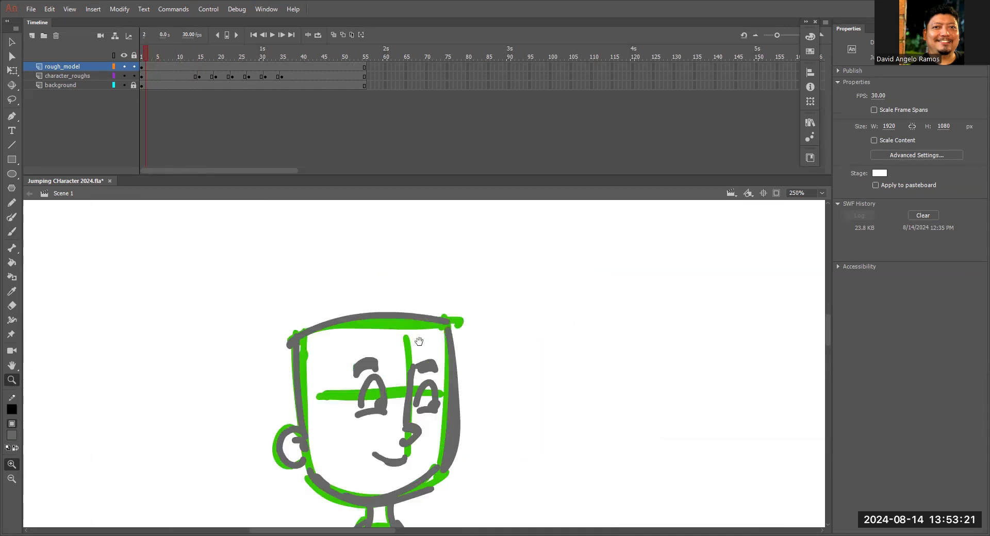
left_click(199, 69)
left_click_drag(661, 399, 572, 230)
key("ctrl+minus")
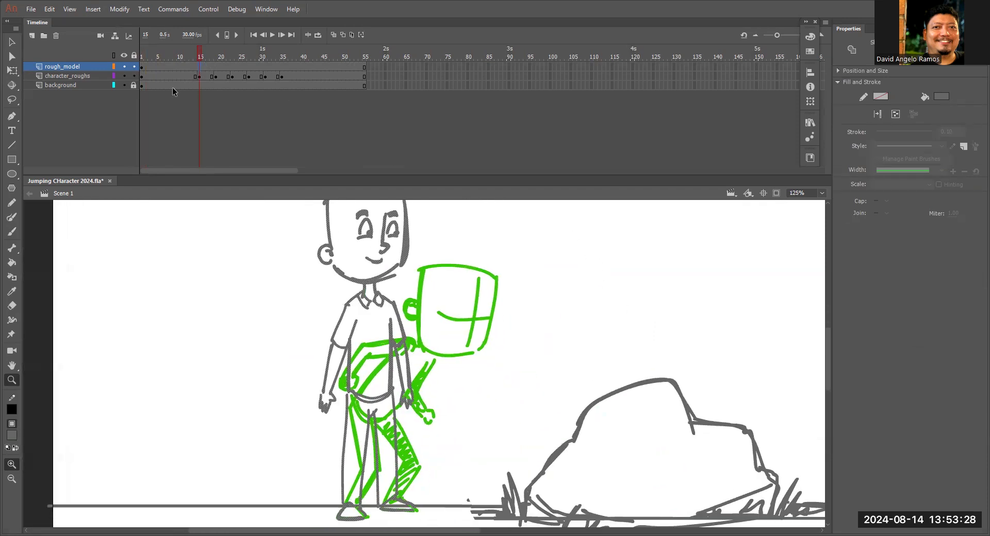
left_click(134, 77)
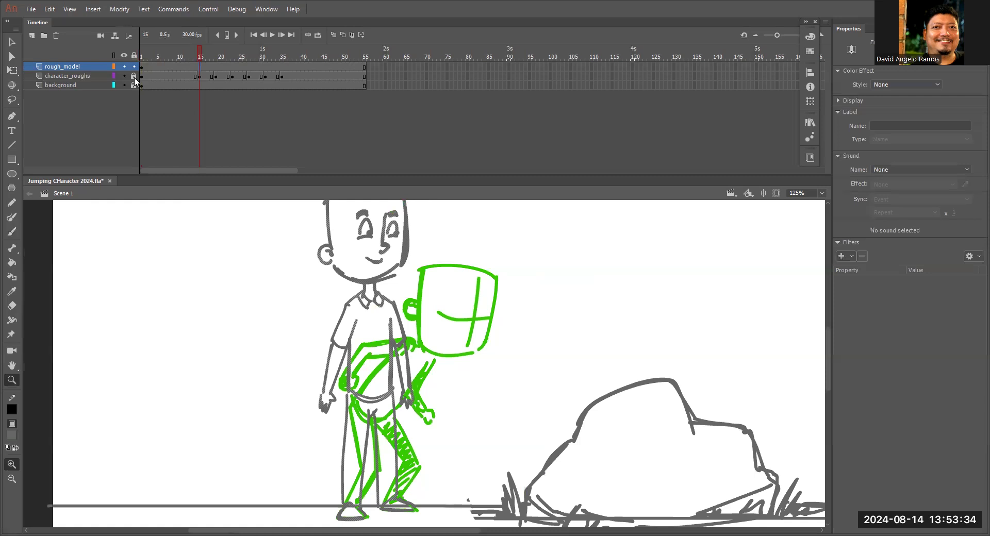
right_click(200, 68)
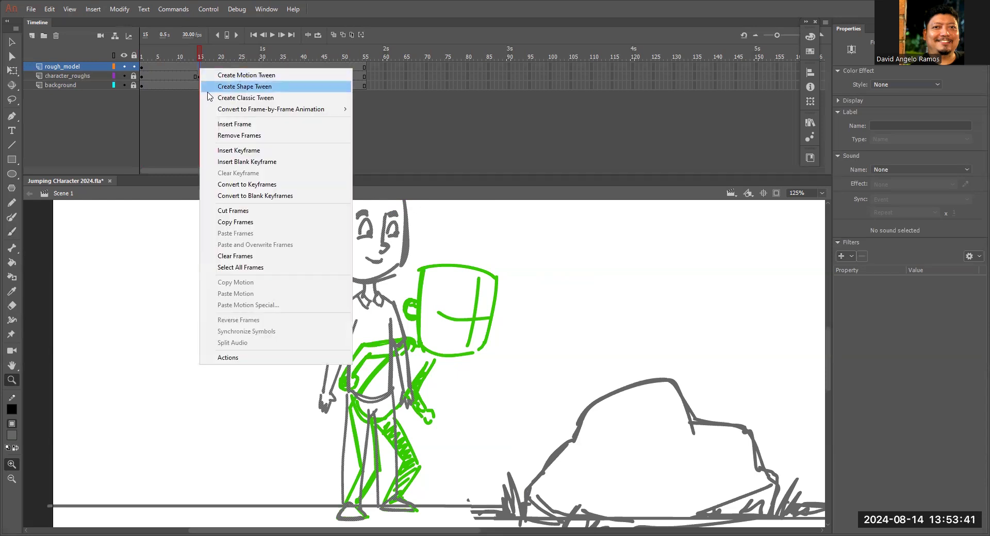
left_click(238, 163)
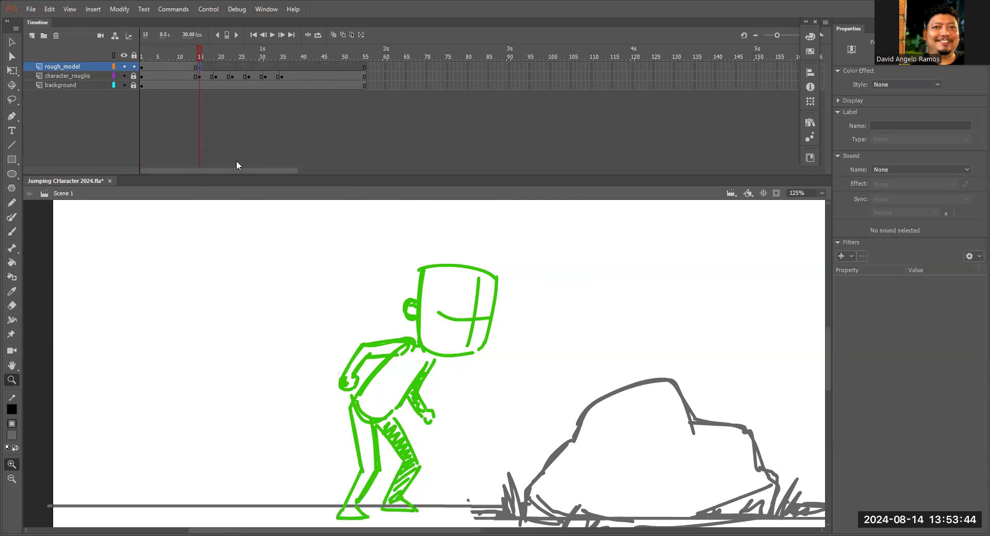
Trace the crouching character's head outline and ear in grey over the rough at frame 15.
key("b")
scroll(420, 270, "up", 1)
mouse_move(420, 268)
left_mouse_down()
mouse_move(419, 348)
mouse_move(565, 269)
left_mouse_up()
key("ctrl+z")
mouse_move(420, 268)
left_mouse_down()
mouse_move(567, 283)
mouse_move(560, 379)
left_mouse_up()
mouse_move(419, 361)
left_mouse_down()
mouse_move(420, 394)
mouse_move(464, 438)
mouse_move(552, 424)
left_mouse_up()
left_click_drag(425, 412, 546, 428)
left_click_drag(412, 337, 412, 375)
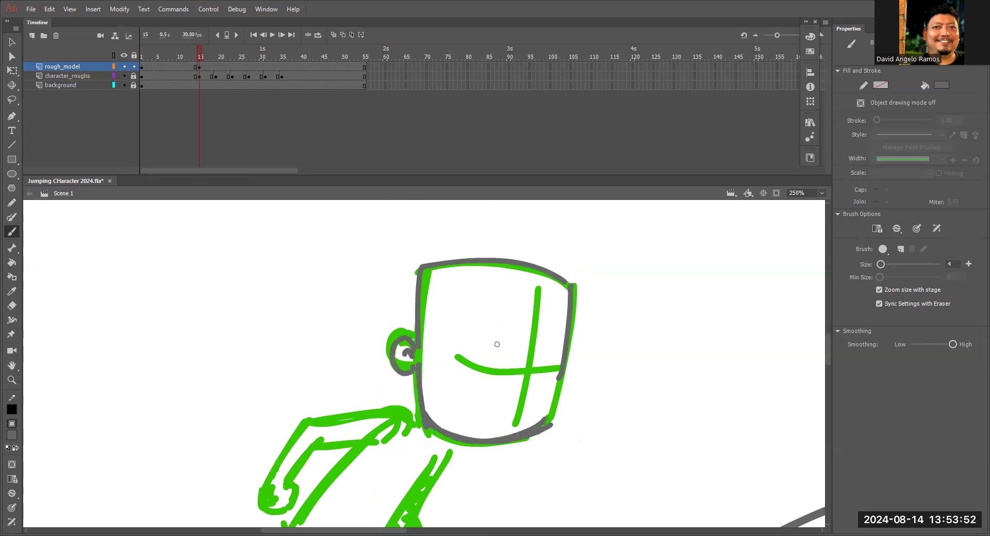
Draw squinting eyes, eyebrows, a nose and a frowning mouth on the crouching character's face.
mouse_move(485, 353)
left_mouse_down()
mouse_move(556, 355)
mouse_move(505, 375)
mouse_move(553, 368)
mouse_move(516, 406)
left_mouse_up()
left_click_drag(527, 362, 536, 352)
left_click_drag(541, 358, 547, 352)
left_click_drag(488, 424, 516, 422)
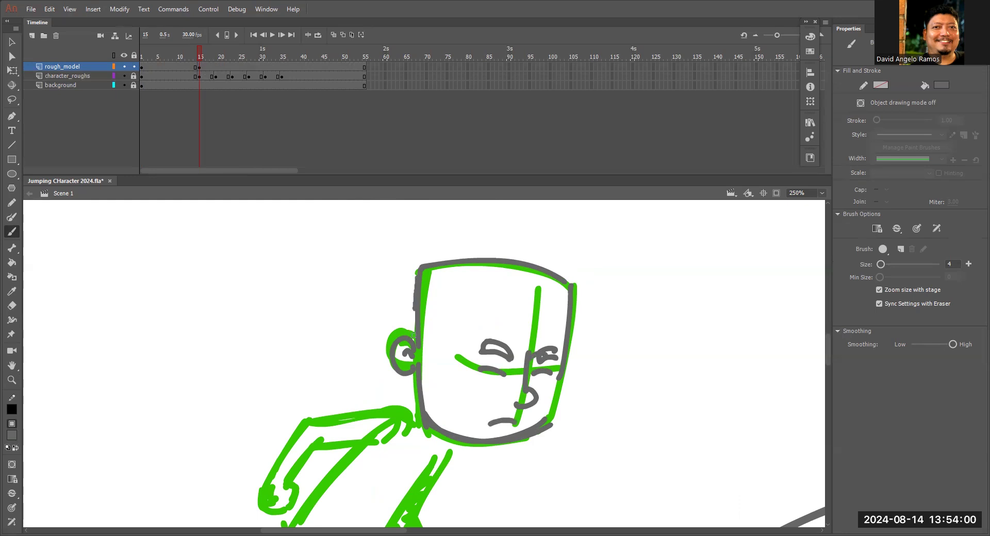
Trace the crouching character's leaning torso and the forward arm with its hand.
mouse_move(499, 345)
left_mouse_down()
mouse_move(537, 242)
mouse_move(586, 165)
left_mouse_up()
mouse_move(456, 260)
left_mouse_down()
mouse_move(383, 345)
mouse_move(407, 382)
mouse_move(454, 378)
left_mouse_up()
left_click_drag(514, 287, 452, 377)
left_click_drag(456, 261, 375, 361)
mouse_move(423, 238)
left_mouse_down()
mouse_move(428, 264)
mouse_move(433, 240)
mouse_move(502, 223)
mouse_move(500, 263)
mouse_move(511, 240)
mouse_move(519, 271)
mouse_move(529, 257)
mouse_move(512, 312)
left_mouse_up()
mouse_move(512, 314)
left_mouse_down()
mouse_move(486, 345)
mouse_move(500, 368)
mouse_move(504, 345)
mouse_move(514, 379)
left_mouse_up()
mouse_move(502, 337)
left_mouse_down()
mouse_move(526, 374)
mouse_move(522, 395)
mouse_move(533, 388)
left_mouse_up()
left_click_drag(517, 381, 525, 383)
Trace the crouching character's backward-bent arm with sleeve and hand, and refine the forward arm and torso.
mouse_move(408, 263)
left_mouse_down()
mouse_move(370, 308)
mouse_move(395, 269)
mouse_move(357, 303)
left_mouse_up()
left_click_drag(427, 236, 385, 246)
left_click_drag(377, 308, 379, 323)
left_click_drag(363, 292, 349, 311)
mouse_move(391, 245)
left_mouse_down()
mouse_move(356, 292)
mouse_move(424, 266)
left_mouse_up()
left_click_drag(490, 227, 501, 225)
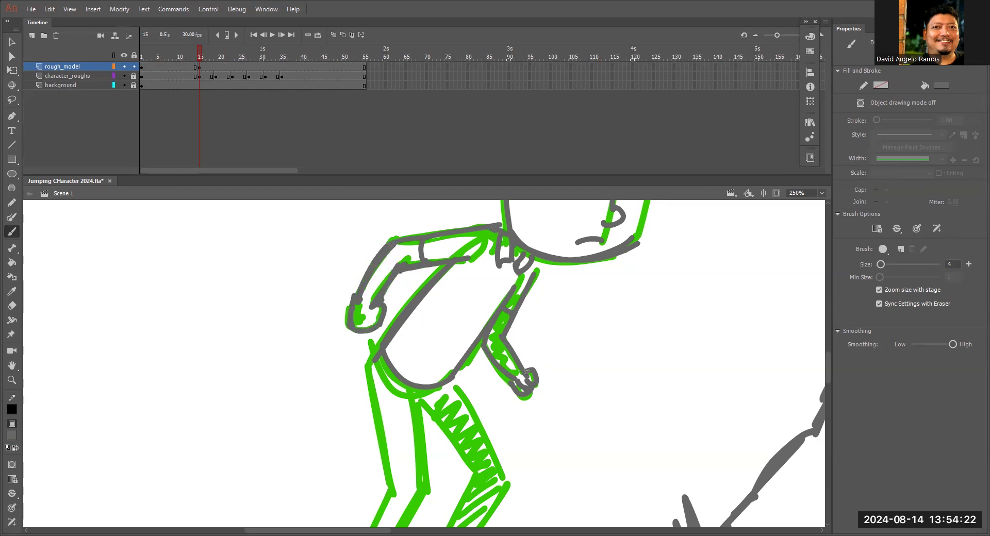
left_click_drag(479, 346, 497, 370)
left_click_drag(380, 349, 487, 240)
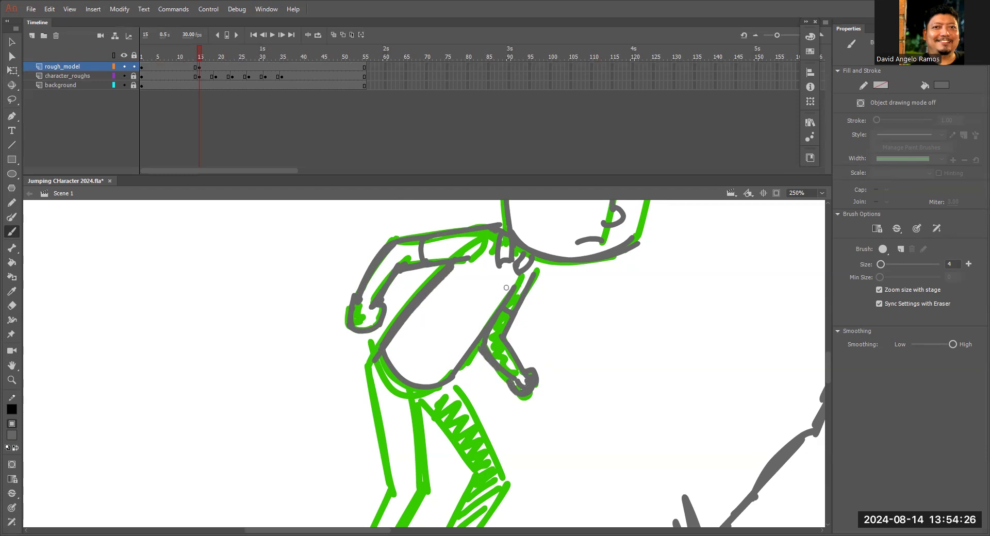
Trace the crouching character's bent rear leg and foot over the green rough.
scroll(532, 263, "down", 5)
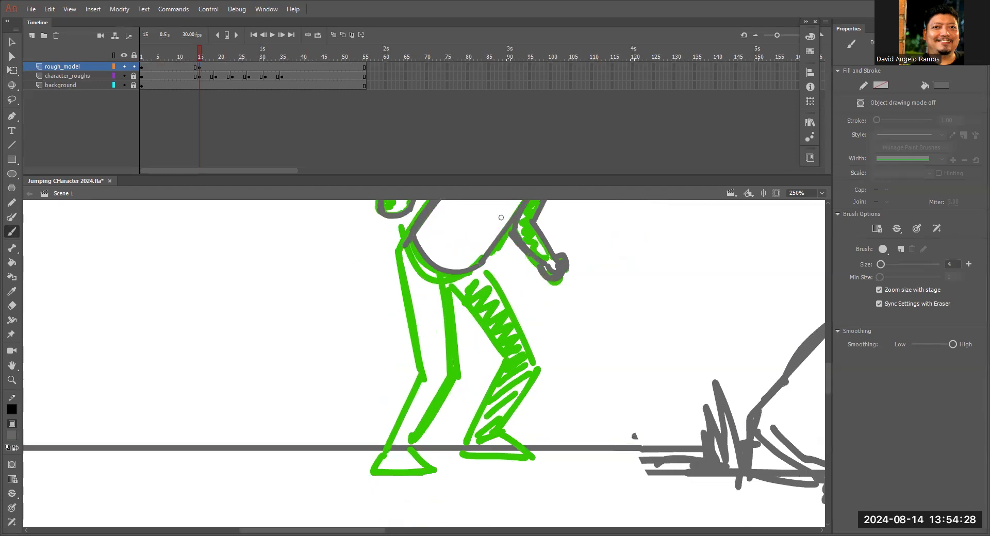
left_click_drag(455, 283, 448, 292)
left_click_drag(398, 249, 419, 371)
mouse_move(444, 285)
left_mouse_down()
mouse_move(454, 373)
mouse_move(410, 444)
left_mouse_up()
mouse_move(423, 371)
left_mouse_down()
mouse_move(391, 434)
mouse_move(426, 468)
mouse_move(410, 448)
left_mouse_up()
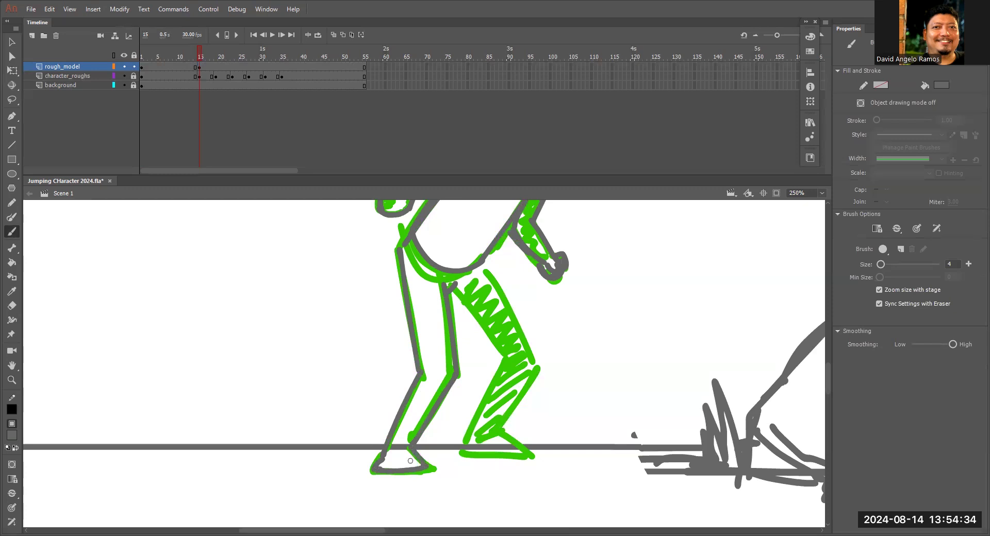
Trace the shaded front leg and foot of the crouching pose, adding small finishing strokes to the figure.
left_click_drag(456, 292, 503, 355)
mouse_move(483, 261)
left_mouse_down()
mouse_move(534, 363)
mouse_move(498, 426)
left_mouse_up()
mouse_move(503, 356)
left_mouse_down()
mouse_move(466, 442)
mouse_move(493, 431)
left_mouse_up()
left_click_drag(533, 367, 498, 431)
left_click_drag(485, 263, 536, 360)
left_click_drag(466, 304, 501, 354)
mouse_move(511, 423)
left_mouse_down()
mouse_move(539, 320)
mouse_move(556, 345)
left_mouse_up()
mouse_move(494, 351)
left_mouse_down()
mouse_move(559, 349)
mouse_move(494, 338)
left_mouse_up()
mouse_move(415, 345)
left_mouse_down()
mouse_move(436, 342)
mouse_move(414, 331)
left_mouse_up()
left_click_drag(480, 272, 435, 454)
left_click_drag(581, 207, 527, 369)
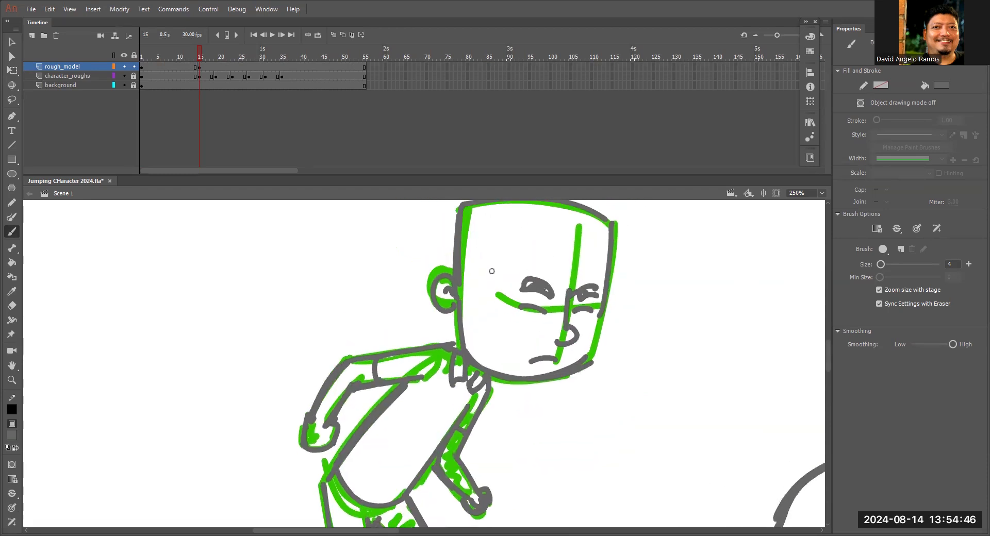
Check the crouching drawing against neighbouring frames and insert a blank keyframe at frame 19 on the rough_model layer.
key("ctrl+minus")
left_click_drag(578, 349, 586, 272)
left_click_drag(199, 55, 187, 54)
left_click_drag(504, 272, 463, 367)
left_click_drag(200, 56, 205, 55)
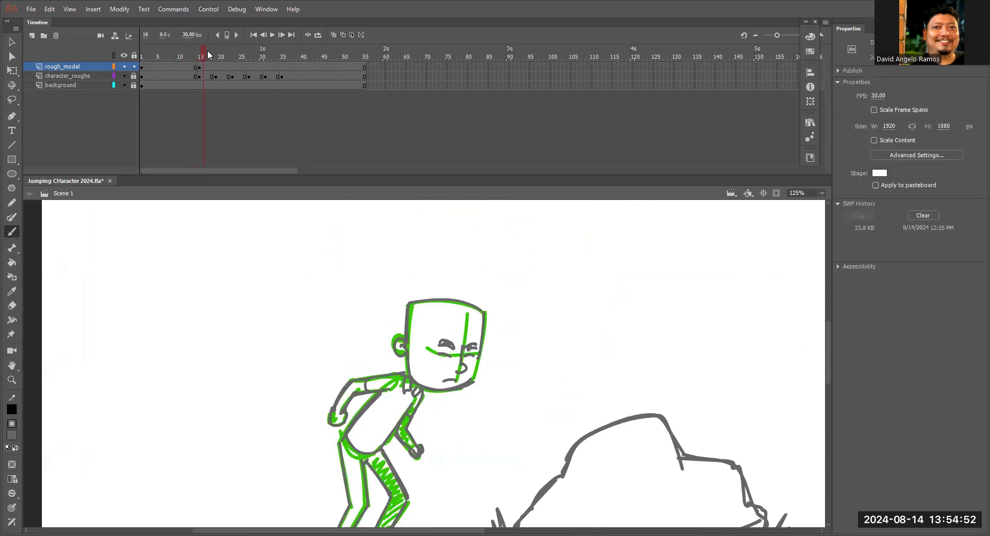
left_click(216, 67)
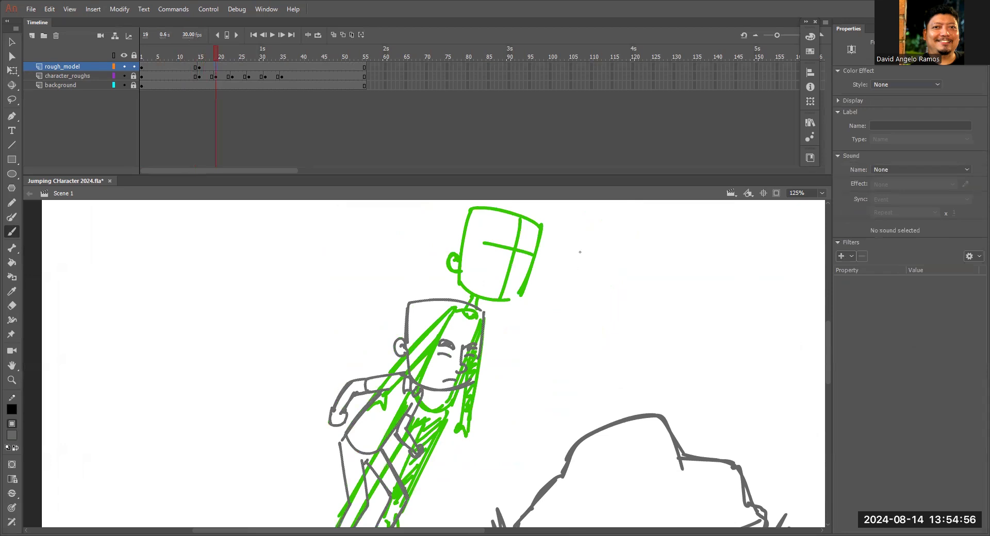
key("F7")
Trace the back of the head, the ear and the jaw of the leaning take-off pose over the green rough at frame 19.
key("z")
left_click(464, 272)
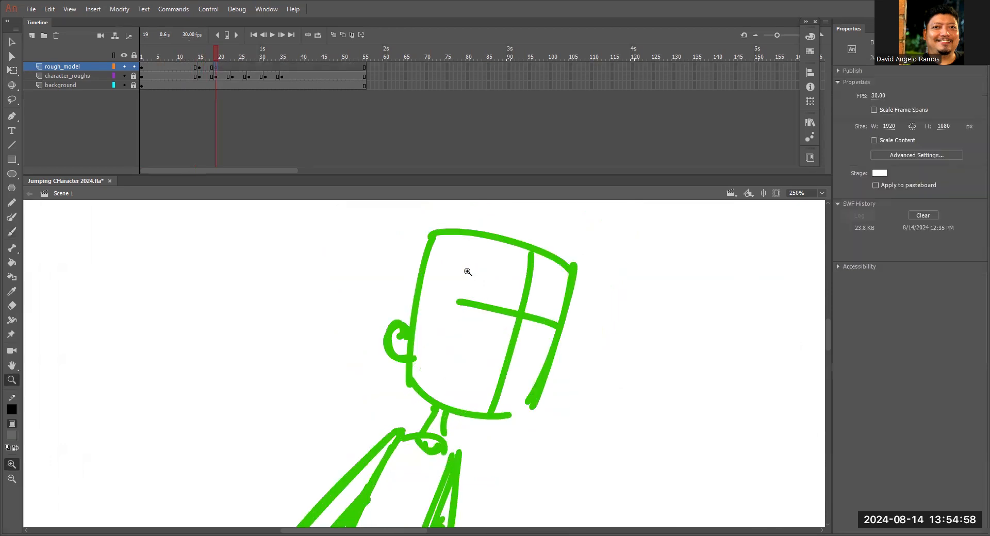
left_click(442, 281)
key("b")
mouse_move(419, 211)
left_mouse_down()
mouse_move(379, 393)
mouse_move(451, 303)
mouse_move(429, 338)
mouse_move(437, 322)
left_mouse_up()
left_click_drag(507, 329, 483, 266)
mouse_move(426, 296)
left_mouse_down()
mouse_move(422, 338)
mouse_move(644, 394)
mouse_move(593, 533)
left_mouse_up()
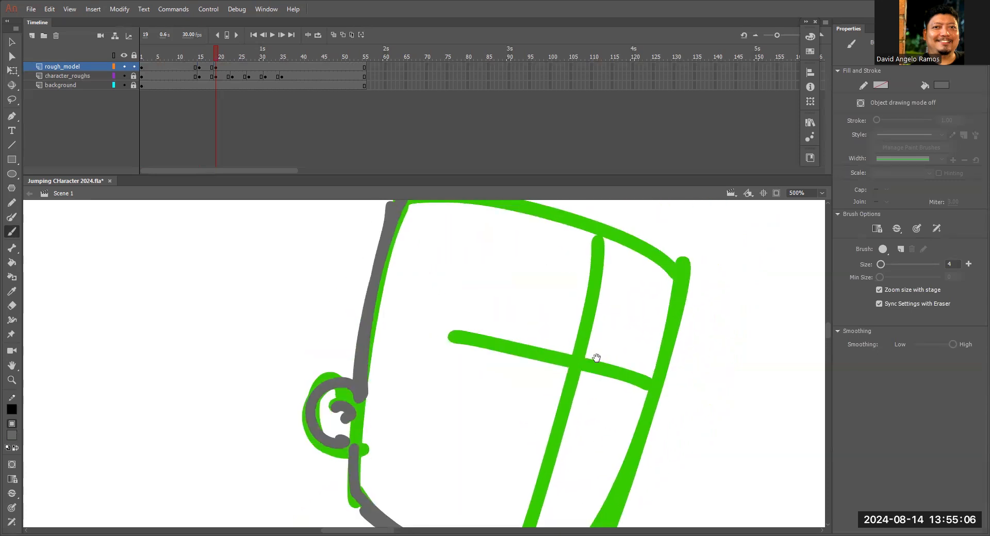
Trace the top and the face side of the leaning character's head, redoing the strokes that miss the green outline.
left_click_drag(596, 360, 586, 405)
mouse_move(373, 266)
left_mouse_down()
mouse_move(639, 307)
mouse_move(638, 296)
left_mouse_up()
left_click_drag(665, 262, 663, 371)
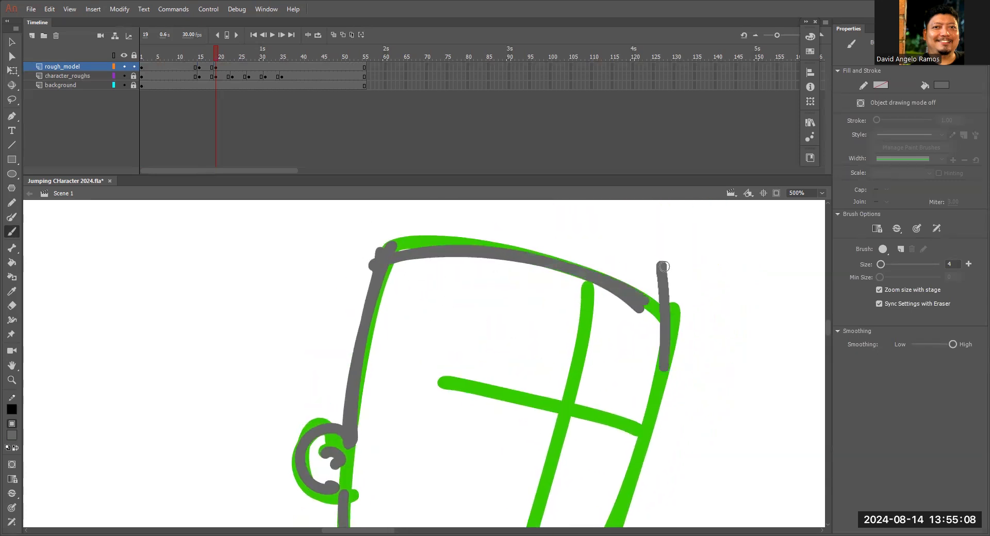
key("ctrl+z")
key("ctrl+minus")
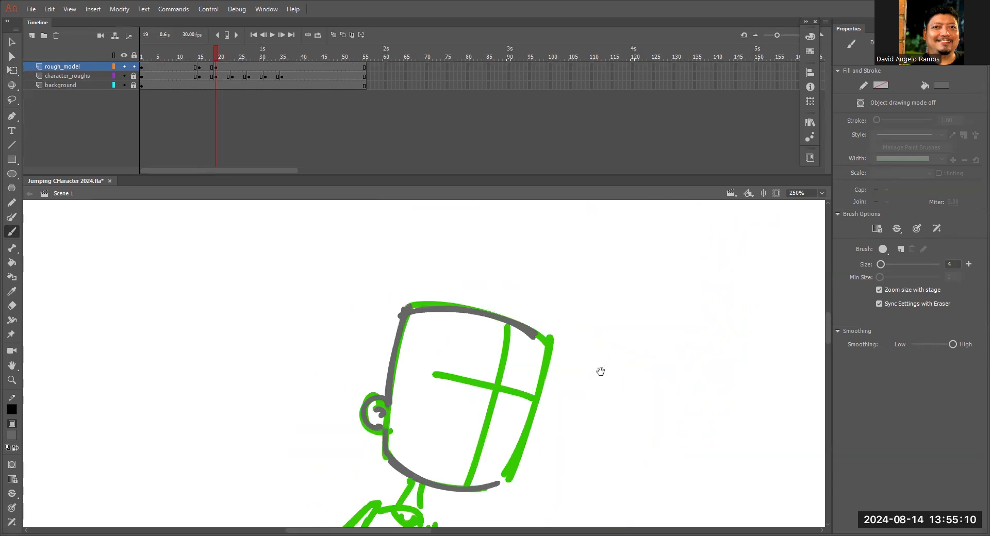
left_click_drag(601, 371, 650, 278)
left_click_drag(596, 250, 564, 380)
key("ctrl+z")
left_click_drag(598, 250, 555, 382)
Draw the leaning character's eyebrows, eyes, nose and open smiling mouth along the green face guidelines.
mouse_move(506, 277)
left_mouse_down()
mouse_move(514, 269)
mouse_move(527, 278)
mouse_move(526, 308)
left_mouse_up()
mouse_move(501, 307)
left_mouse_down()
mouse_move(575, 303)
mouse_move(552, 316)
left_mouse_up()
left_click_drag(559, 294, 561, 326)
mouse_move(560, 310)
left_mouse_down()
mouse_move(537, 341)
mouse_move(545, 346)
left_mouse_up()
mouse_move(482, 343)
left_mouse_down()
mouse_move(524, 357)
mouse_move(519, 373)
mouse_move(529, 356)
mouse_move(524, 367)
mouse_move(485, 365)
left_mouse_up()
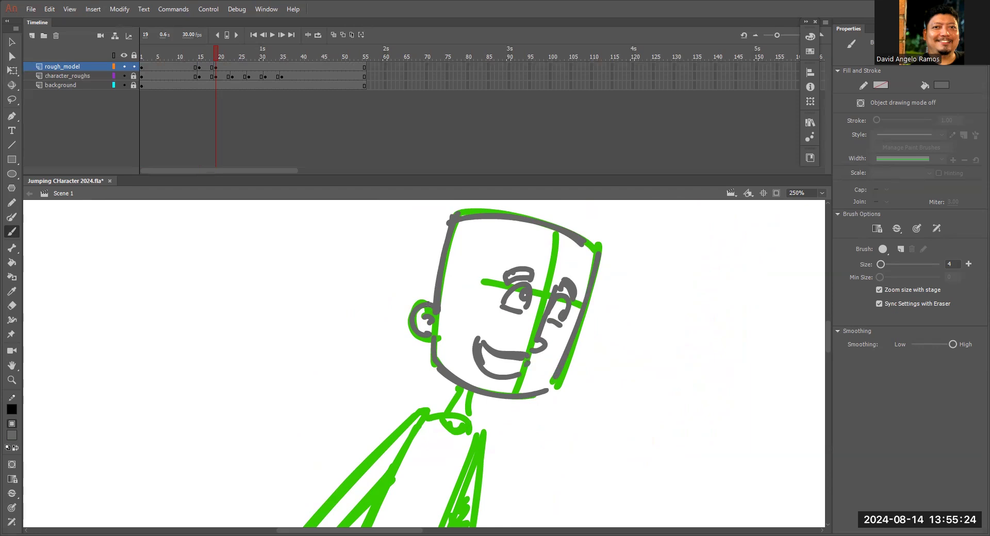
Draw the leaning character's neck and the two collar flaps beneath the jaw.
left_click_drag(550, 411, 604, 265)
left_click_drag(533, 250, 524, 281)
mouse_move(514, 245)
left_mouse_down()
mouse_move(492, 266)
mouse_move(509, 287)
left_mouse_up()
mouse_move(493, 266)
left_mouse_down()
mouse_move(494, 286)
mouse_move(522, 296)
left_mouse_up()
left_click_drag(524, 280, 526, 295)
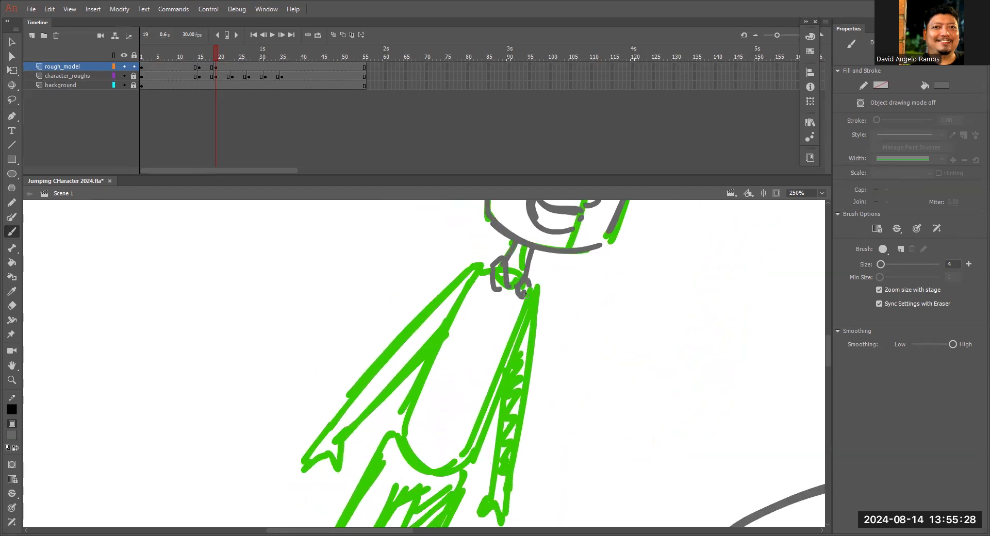
Trace both short sleeves and the elongated torso with its rounded shirt hem on the leaning pose.
mouse_move(407, 330)
left_mouse_down()
mouse_move(406, 346)
mouse_move(482, 263)
left_mouse_up()
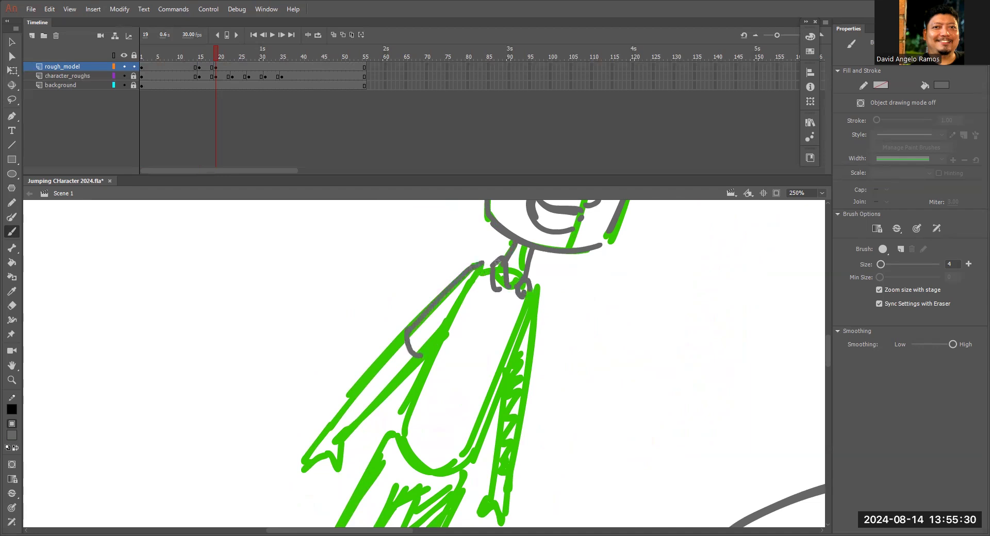
mouse_move(535, 297)
left_mouse_down()
mouse_move(525, 388)
mouse_move(507, 384)
left_mouse_up()
left_click_drag(446, 317, 399, 425)
mouse_move(456, 308)
left_mouse_down()
mouse_move(391, 430)
mouse_move(464, 467)
left_mouse_up()
left_click_drag(521, 325, 464, 471)
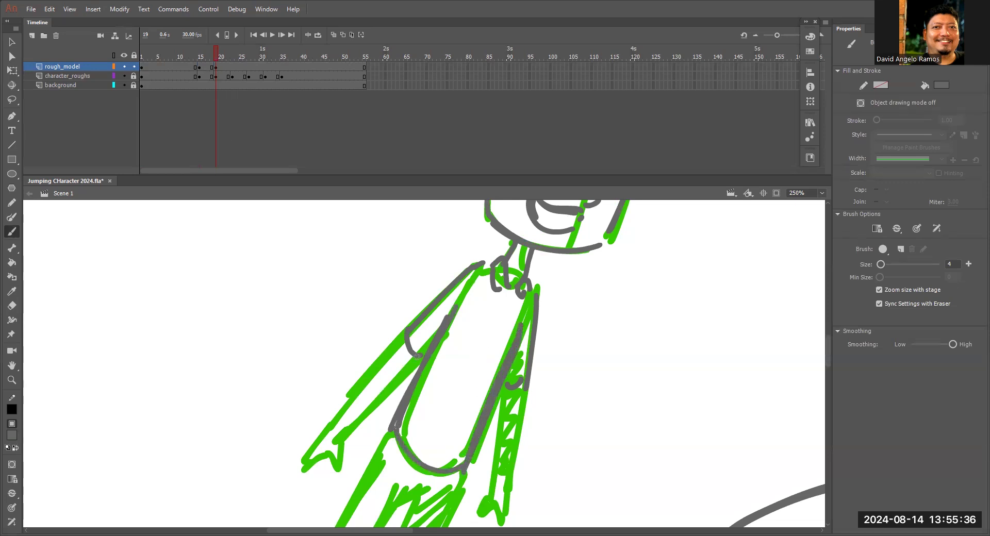
Trace both forearms and hands of the leaning pose and add a small curved fold near the shirt hem.
mouse_move(406, 378)
left_mouse_down()
mouse_move(442, 335)
mouse_move(375, 391)
left_mouse_up()
mouse_move(442, 279)
left_mouse_down()
mouse_move(355, 390)
mouse_move(364, 417)
mouse_move(340, 420)
mouse_move(351, 400)
left_mouse_up()
left_click_drag(559, 340, 545, 430)
mouse_move(539, 335)
left_mouse_down()
mouse_move(524, 440)
mouse_move(535, 472)
left_mouse_up()
left_click_drag(542, 428, 537, 454)
left_click_drag(568, 262, 558, 339)
left_click_drag(507, 218, 523, 219)
mouse_move(504, 400)
left_mouse_down()
mouse_move(533, 305)
mouse_move(503, 313)
left_mouse_up()
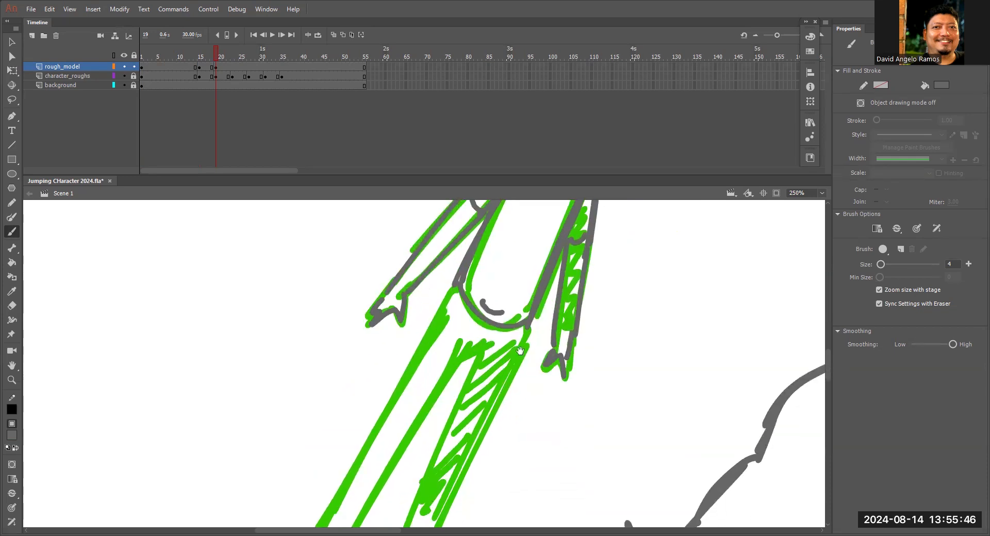
Trace both slanted legs and feet of the leaning character down to the ground line.
key("ctrl+minus")
left_click_drag(578, 393, 607, 363)
left_click_drag(413, 430, 467, 336)
mouse_move(441, 383)
left_mouse_down()
mouse_move(473, 329)
mouse_move(398, 426)
mouse_move(465, 303)
mouse_move(396, 428)
left_mouse_up()
key("ctrl+z")
left_click_drag(505, 321, 458, 419)
mouse_move(487, 321)
left_mouse_down()
mouse_move(448, 415)
mouse_move(460, 448)
mouse_move(443, 425)
mouse_move(461, 452)
left_mouse_up()
left_click_drag(398, 431, 397, 456)
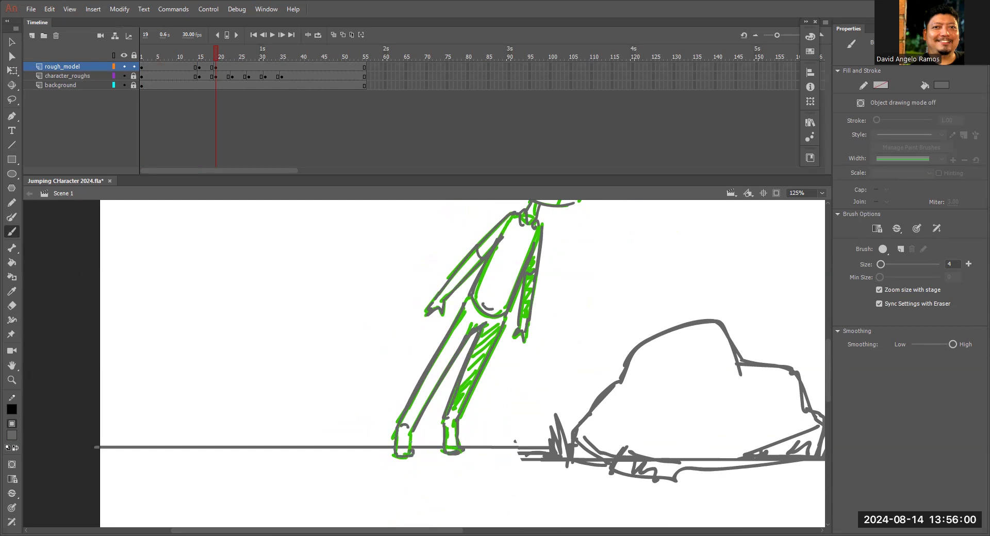
Return to the standing pose at frame 2 with the character's head in close view.
scroll(496, 400, "up", 4)
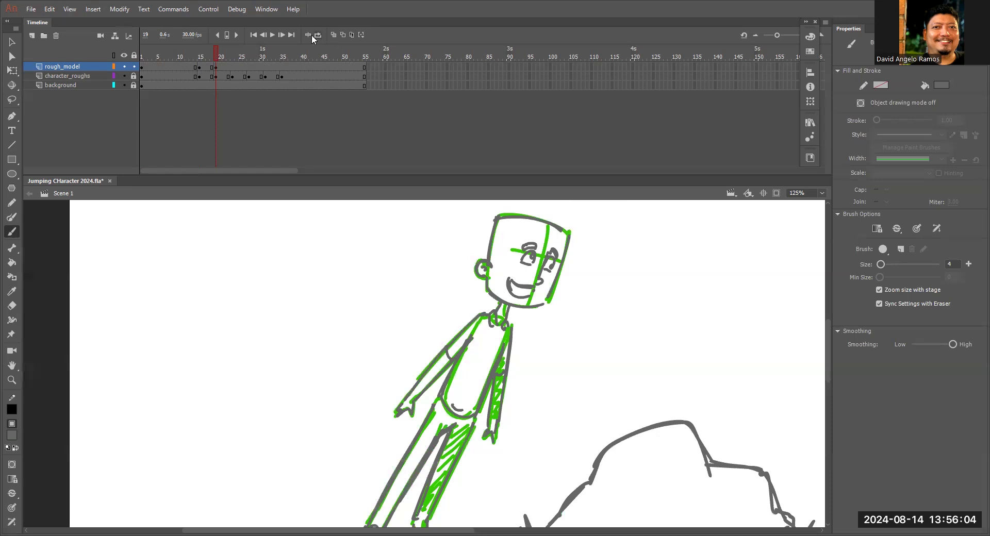
mouse_move(220, 53)
left_mouse_down()
mouse_move(165, 66)
mouse_move(218, 67)
mouse_move(212, 75)
mouse_move(165, 78)
mouse_move(219, 75)
mouse_move(144, 57)
left_mouse_up()
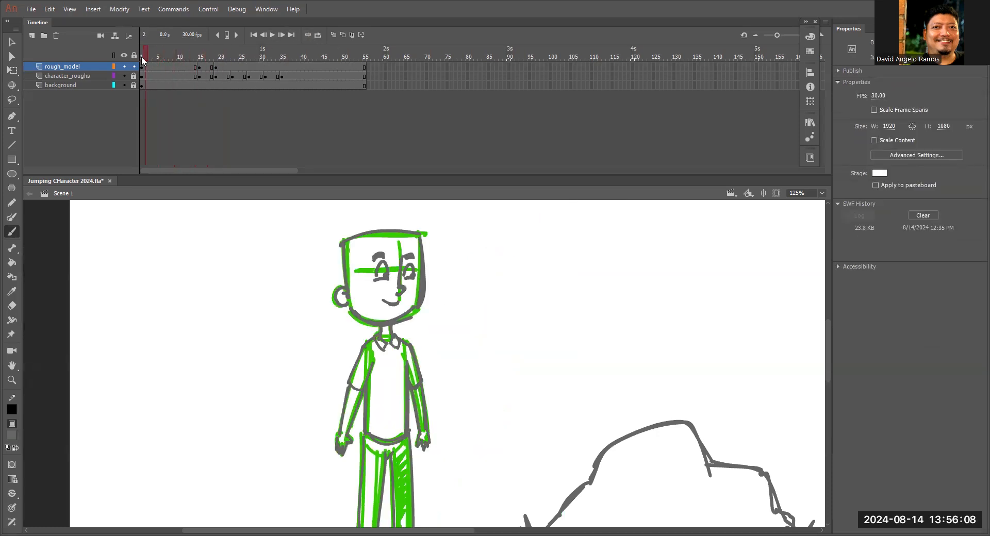
mouse_move(533, 366)
left_mouse_down()
mouse_move(543, 345)
mouse_move(562, 385)
left_mouse_up()
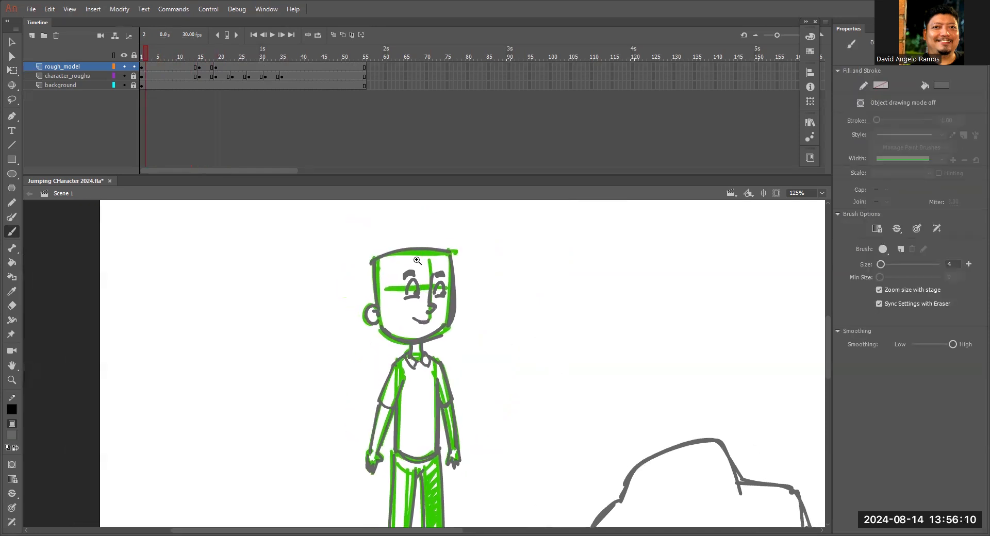
left_click(415, 267, "ctrl")
mouse_move(492, 326)
left_mouse_down()
mouse_move(551, 284)
mouse_move(457, 242)
mouse_move(486, 259)
left_mouse_up()
key("ctrl+z")
mouse_move(549, 285)
left_mouse_down()
mouse_move(448, 257)
mouse_move(490, 278)
mouse_move(366, 298)
mouse_move(437, 291)
left_mouse_up()
mouse_move(376, 352)
left_mouse_down()
mouse_move(408, 332)
mouse_move(405, 369)
left_mouse_up()
key("ctrl+z")
key("ctrl+z")
mouse_move(540, 282)
left_mouse_down()
mouse_move(465, 253)
mouse_move(385, 324)
left_mouse_up()
key("ctrl+z")
key("ctrl+z")
key("ctrl+z")
key("ctrl+z")
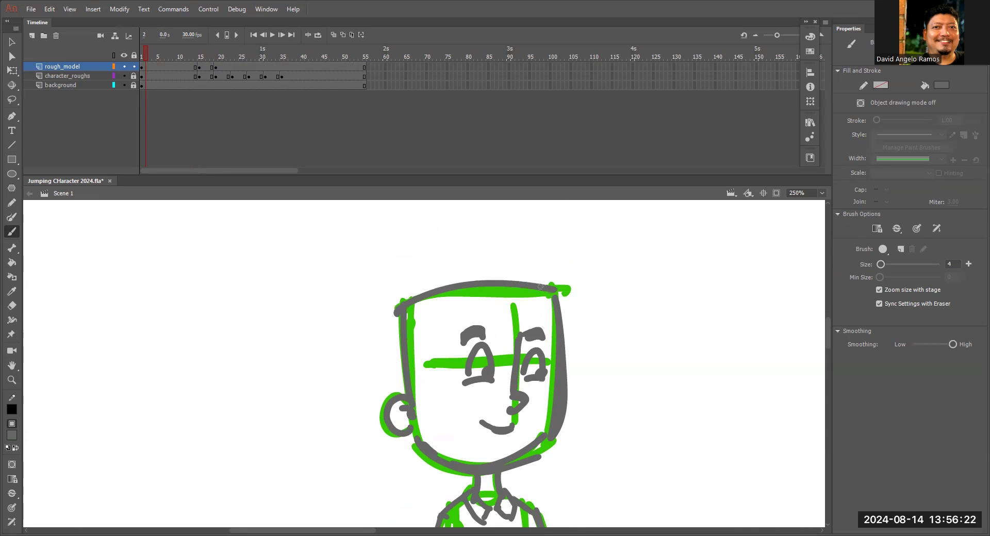
mouse_move(419, 334)
left_mouse_down()
mouse_move(535, 287)
mouse_move(426, 335)
left_mouse_up()
key("ctrl+z")
Draw hair on the standing character with a swept hairline, a thickened back edge and a pointed front tuft.
mouse_move(413, 379)
left_mouse_down()
mouse_move(409, 342)
mouse_move(539, 282)
left_mouse_up()
left_click_drag(403, 307, 407, 395)
mouse_move(551, 287)
left_mouse_down()
mouse_move(573, 297)
mouse_move(565, 356)
left_mouse_up()
key("ctrl+minus")
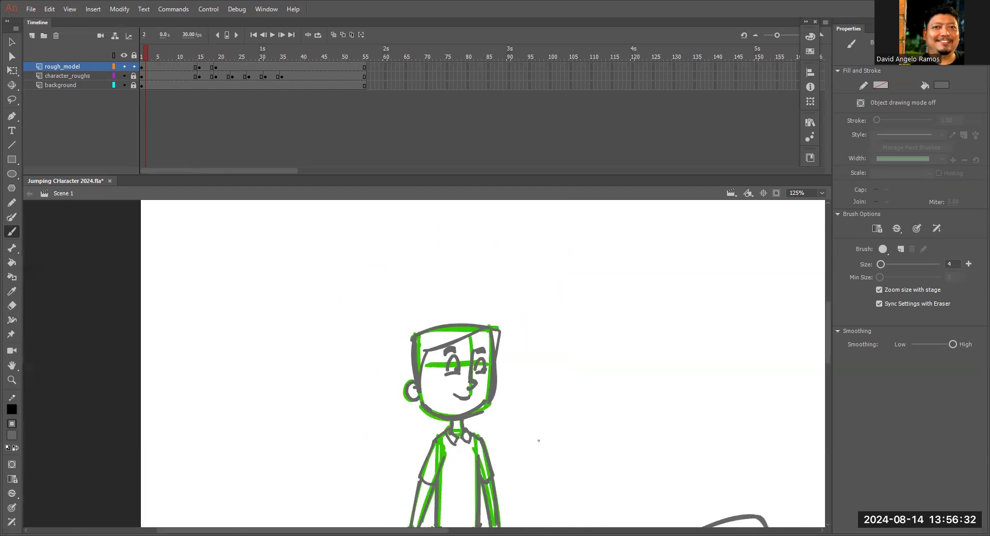
Add matching hair with a hairline, sideburn and front tuft to the crouching character's head at frame 16.
left_click(201, 56)
scroll(551, 262, "down", 3)
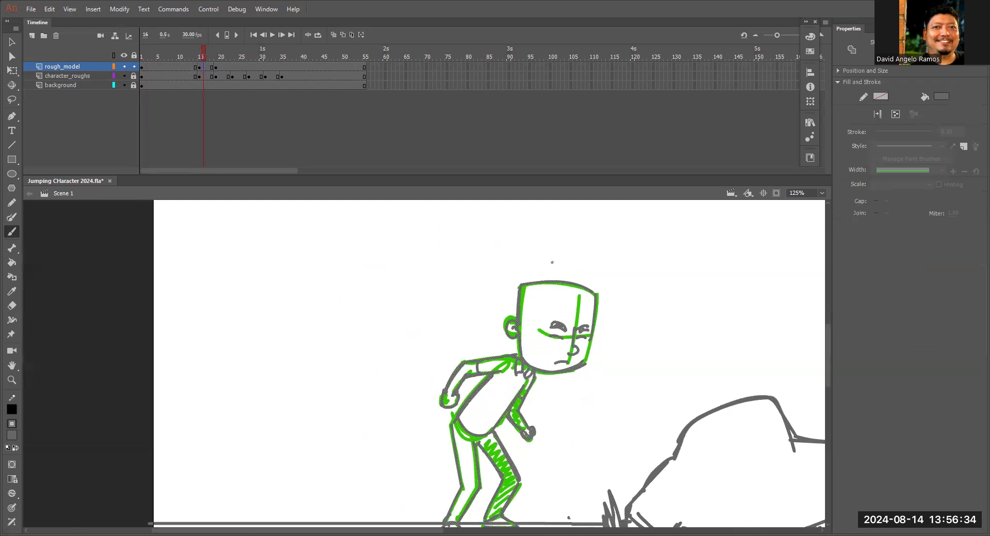
left_click(187, 63)
left_click(205, 63)
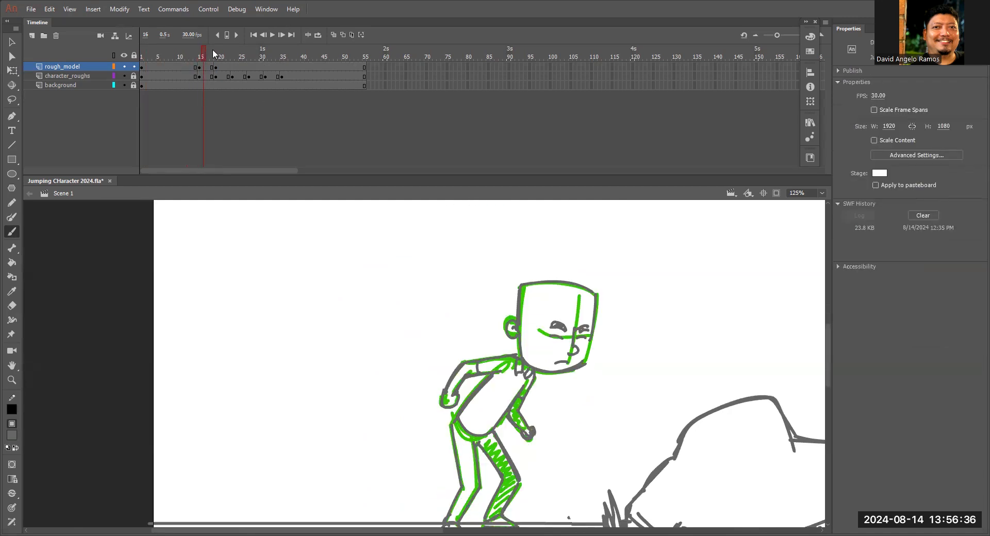
left_click_drag(532, 294, 519, 334)
left_click_drag(533, 280, 602, 286)
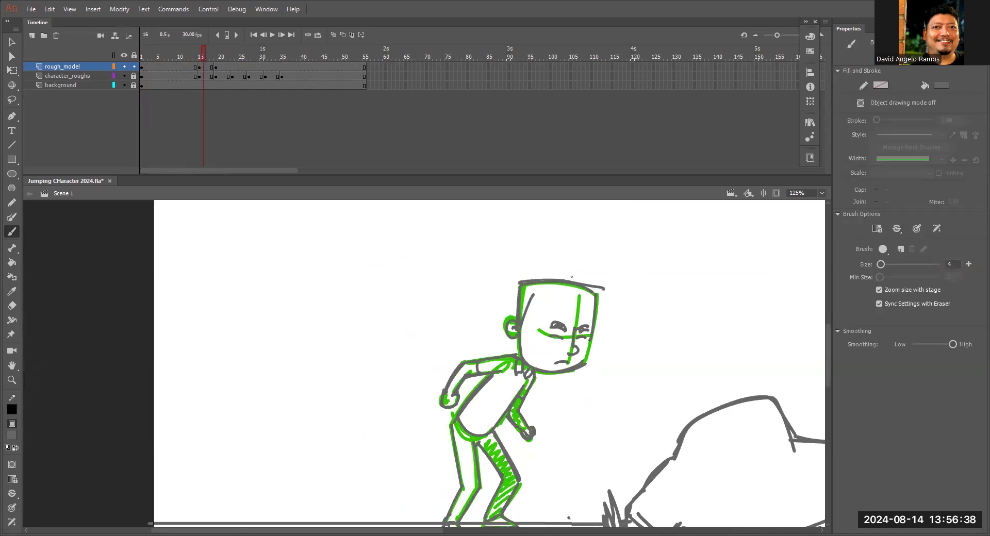
key("ctrl+z")
key("z")
left_click(535, 303)
key("b")
left_click_drag(415, 354, 542, 353)
mouse_move(386, 329)
left_mouse_down()
mouse_move(478, 322)
mouse_move(555, 353)
mouse_move(551, 381)
left_mouse_up()
left_click_drag(536, 432, 535, 434)
left_click_drag(457, 348, 403, 360)
left_click_drag(386, 391, 386, 331)
Add the sideburn, hairline, pointed front tuft and crown strokes to the leaning character's head at frame 19.
left_click(216, 58)
left_click_drag(498, 332, 456, 451)
left_click_drag(464, 356, 456, 375)
mouse_move(485, 301)
left_mouse_down()
mouse_move(450, 387)
mouse_move(609, 317)
left_mouse_up()
mouse_move(469, 272)
left_mouse_down()
mouse_move(604, 313)
mouse_move(620, 328)
mouse_move(586, 393)
left_mouse_up()
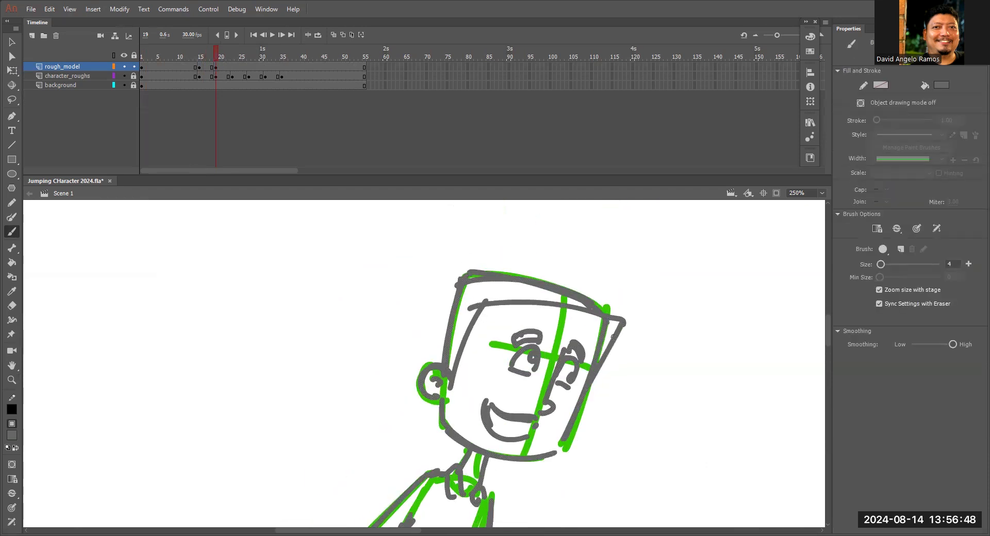
Review the motion of the traced poses by scrubbing between the standing and leaning frames.
left_click(226, 66)
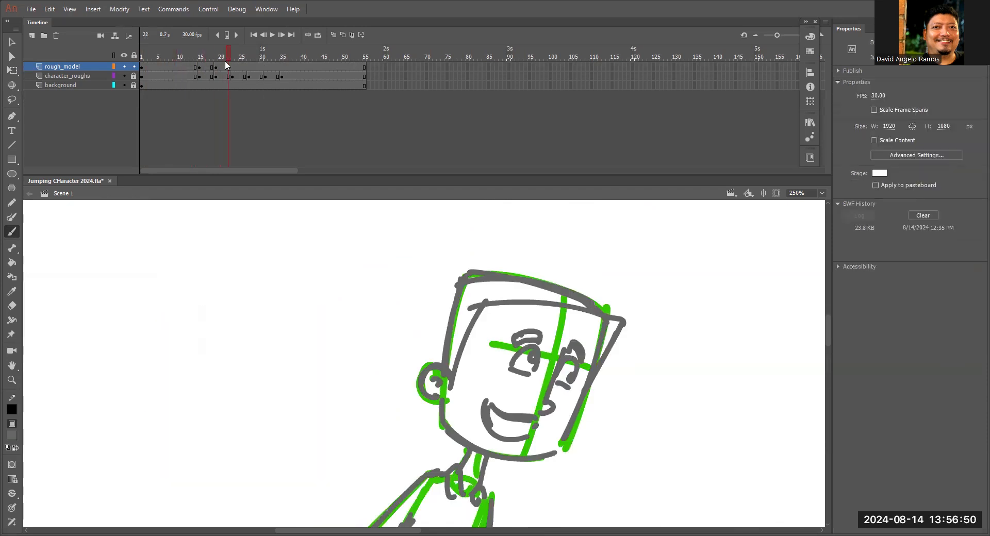
key("ctrl+minus")
key("ctrl+minus")
left_click_drag(546, 393, 548, 276)
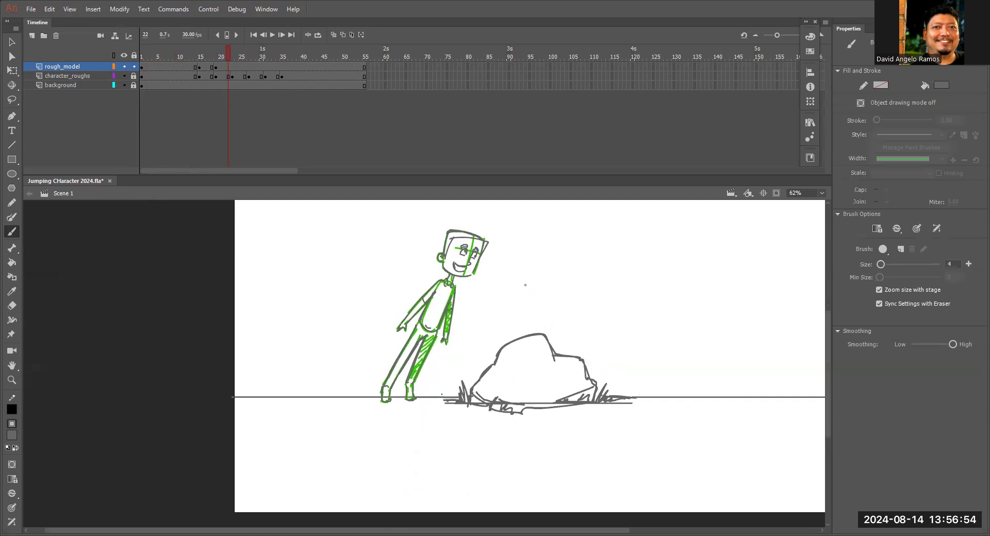
mouse_move(583, 274)
left_mouse_down()
mouse_move(559, 308)
mouse_move(542, 307)
left_mouse_up()
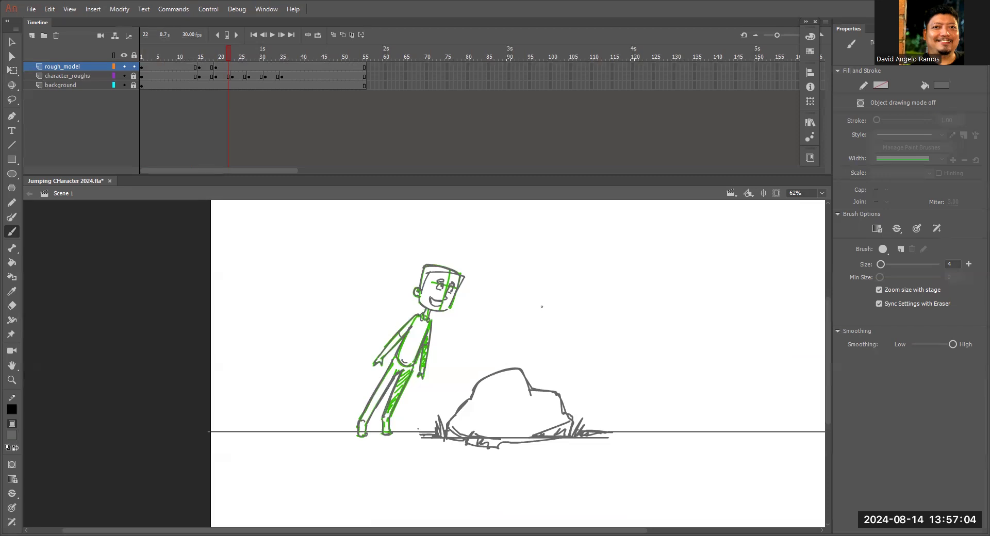
left_click_drag(228, 54, 146, 81)
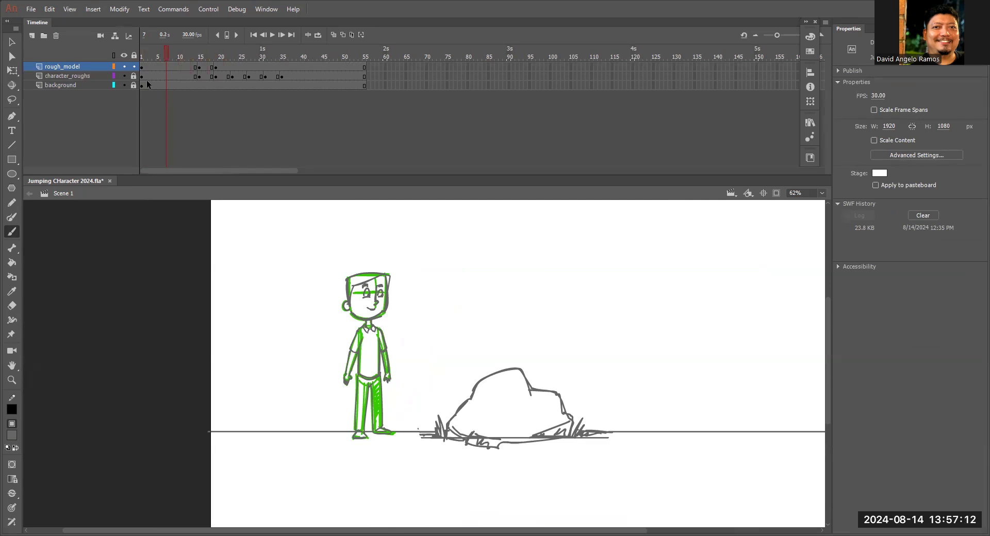
left_click_drag(187, 57, 216, 52)
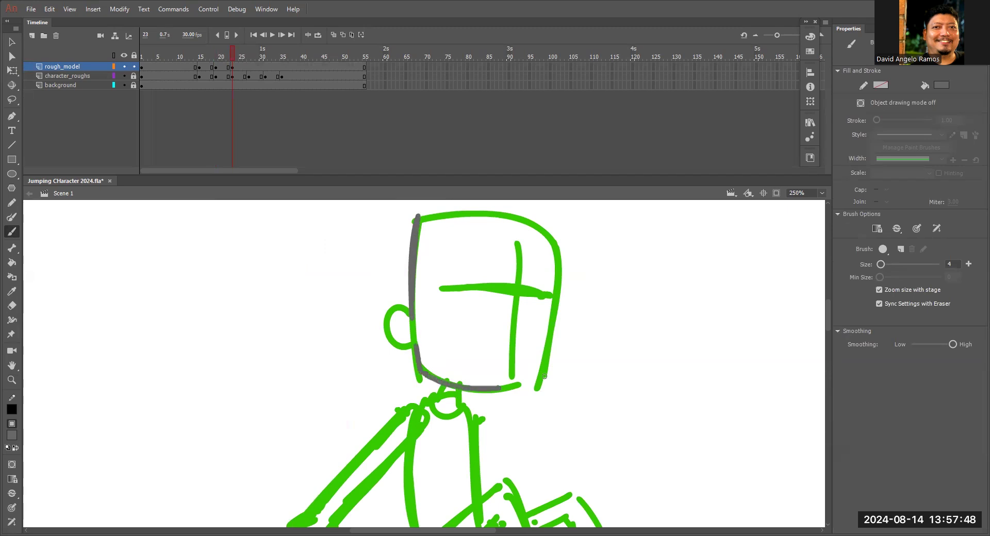
Trace the leaping character's head, ear and facial features over the green rough at frame 23 of the rough_model layer.
left_click_drag(544, 376, 542, 378)
left_click_drag(537, 372, 553, 239)
left_click_drag(517, 215, 420, 226)
left_click_drag(410, 314, 410, 341)
left_click_drag(402, 324, 417, 333)
mouse_move(426, 253)
left_mouse_down()
mouse_move(479, 234)
mouse_move(540, 236)
left_mouse_up()
left_click_drag(431, 253, 415, 330)
left_click_drag(472, 351, 508, 359)
left_click_drag(472, 354, 520, 362)
left_click_drag(472, 272, 542, 257)
Trace the leaping character's collar, torso and sleeved arm stretching backward, redoing the first misplaced strokes.
mouse_move(443, 413)
left_mouse_down()
mouse_move(512, 286)
mouse_move(373, 387)
left_mouse_up()
mouse_move(398, 395)
left_mouse_down()
mouse_move(488, 304)
mouse_move(375, 399)
left_mouse_up()
key("ctrl+z")
key("ctrl+z")
left_click_drag(494, 308, 367, 428)
left_click_drag(444, 322, 488, 425)
left_click_drag(547, 315, 551, 381)
mouse_move(519, 412)
left_mouse_down()
mouse_move(523, 319)
mouse_move(532, 353)
left_mouse_up()
left_click_drag(571, 313, 526, 359)
Trace the leaping character's raised, bent legs and feet and add small finishing strokes to the figure.
left_click_drag(496, 336, 576, 263)
left_click_drag(589, 275, 629, 391)
mouse_move(569, 323)
left_mouse_down()
mouse_move(606, 424)
mouse_move(630, 435)
left_mouse_up()
left_click_drag(604, 324, 642, 303)
left_click_drag(657, 273, 700, 355)
left_click_drag(634, 306, 691, 386)
mouse_move(701, 356)
left_mouse_down()
mouse_move(735, 340)
mouse_move(692, 390)
left_mouse_up()
left_click_drag(618, 310, 647, 373)
left_click_drag(446, 353, 437, 364)
left_click_drag(396, 376, 389, 388)
Draw the leaping character's hair with a sideburn, curved hairline and front tuft.
left_click_drag(567, 258, 571, 358)
left_click_drag(525, 321, 639, 325)
left_click_drag(659, 267, 653, 338)
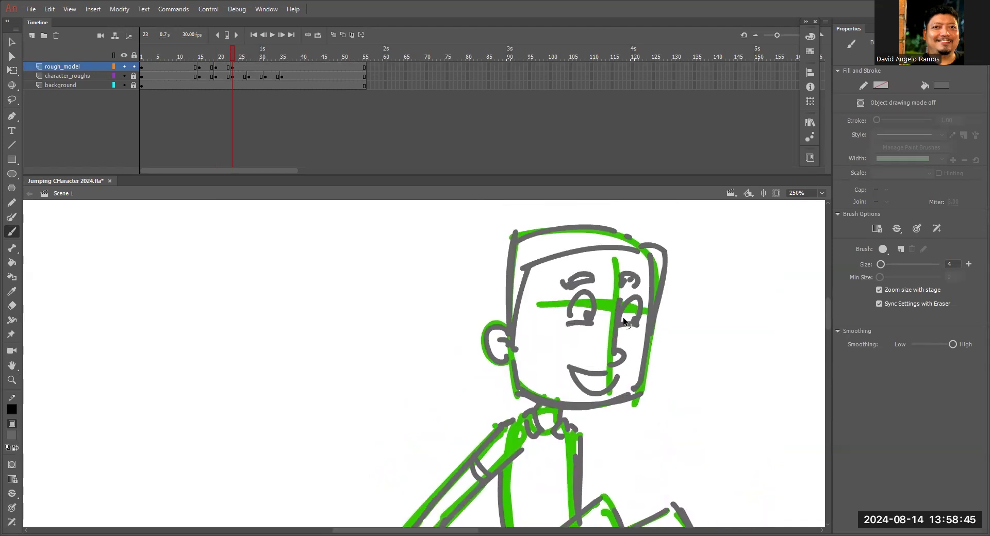
Insert a blank keyframe at frame 27 of the rough_model layer for the next key pose.
key("ctrl+minus")
key("ctrl+minus")
left_click_drag(609, 381, 626, 312)
key("period")
key("period")
key("period")
key("period")
key("F7")
Trace the head, hair and facial features of the frame 27 pose over the green rough, redoing one stroke.
left_click_drag(572, 335, 368, 355)
key("ctrl+equal")
key("ctrl+equal")
left_click_drag(206, 320, 425, 277)
left_click_drag(333, 238, 361, 351)
left_click_drag(387, 309, 414, 354)
mouse_move(353, 285)
left_mouse_down()
mouse_move(496, 260)
mouse_move(523, 397)
left_mouse_up()
left_click_drag(526, 400, 431, 431)
left_click_drag(347, 355, 454, 464)
left_click_drag(338, 375, 440, 496)
left_click_drag(446, 413, 458, 298)
key("ctrl+z")
left_click_drag(351, 265, 459, 390)
mouse_move(428, 314)
left_mouse_down()
mouse_move(419, 339)
mouse_move(466, 339)
mouse_move(497, 315)
mouse_move(463, 345)
left_mouse_up()
left_click_drag(352, 256, 370, 264)
mouse_move(348, 254)
left_mouse_down()
mouse_move(322, 278)
mouse_move(339, 278)
left_mouse_up()
left_click_drag(344, 281, 372, 312)
Trace the torso and arms of the frame 27 pose over the green rough, redoing one misplaced stroke.
left_click_drag(570, 287, 556, 413)
left_click_drag(556, 394, 554, 415)
mouse_move(533, 368)
left_mouse_down()
mouse_move(558, 367)
mouse_move(523, 400)
left_mouse_up()
left_click_drag(570, 252, 565, 351)
left_click_drag(558, 247, 552, 313)
left_click_drag(547, 230, 558, 244)
left_click_drag(547, 230, 572, 226)
key("ctrl+z")
left_click_drag(454, 296, 534, 277)
left_click_drag(516, 311, 518, 343)
mouse_move(541, 235)
left_mouse_down()
mouse_move(429, 289)
mouse_move(426, 368)
left_mouse_up()
Trace the legs and feet of the frame 27 pose over the green rough.
left_click_drag(629, 318, 625, 118)
left_click_drag(489, 269, 525, 422)
left_click_drag(567, 246, 599, 390)
left_click_drag(534, 320, 597, 281)
left_click_drag(531, 245, 581, 475)
key("ctrl+minus")
left_click_drag(501, 309, 521, 414)
left_click_drag(479, 309, 508, 429)
left_click_drag(508, 286, 535, 266)
left_click_drag(504, 317, 528, 292)
left_click_drag(540, 266, 551, 329)
left_click_drag(528, 291, 543, 347)
left_click_drag(568, 314, 554, 344)
left_click_drag(517, 421, 539, 411)
mouse_move(526, 407)
left_mouse_down()
mouse_move(541, 428)
mouse_move(540, 402)
left_mouse_up()
left_click_drag(546, 251, 558, 336)
Add short finishing strokes to the figure at frame 27.
key("ctrl+minus")
double_click(446, 305, "ctrl")
left_click_drag(406, 365, 426, 354)
left_click_drag(479, 342, 485, 355)
left_click_drag(412, 386, 412, 403)
mouse_move(471, 387)
left_mouse_down()
mouse_move(472, 395)
mouse_move(486, 374)
left_mouse_up()
Insert a blank keyframe at frame 31 of the rough_model layer for the crouching pose.
mouse_move(248, 54)
left_mouse_down()
mouse_move(242, 70)
mouse_move(245, 58)
left_mouse_up()
key("ctrl+minus")
key("ctrl+minus")
left_click(265, 67)
key("F7")
Trace the crouching character's head outline and ear over the green rough at frame 31 and draw the hairline with its front tuft.
left_click_drag(493, 401, 528, 244)
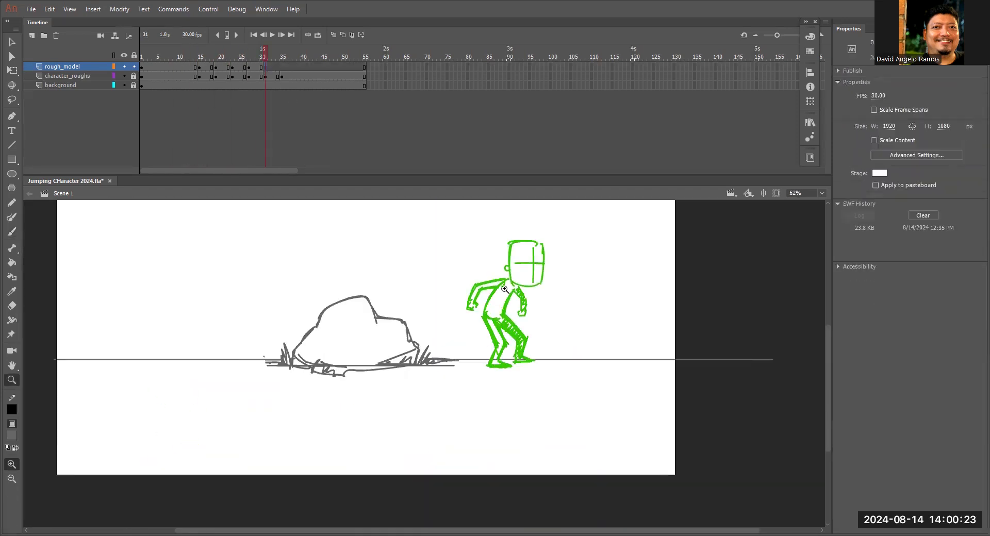
double_click(528, 244, "ctrl")
left_click_drag(449, 246, 458, 397)
left_click_drag(458, 397, 574, 404)
left_click_drag(443, 250, 579, 245)
left_click_drag(588, 253, 586, 389)
mouse_move(458, 343)
left_mouse_down()
mouse_move(478, 252)
mouse_move(575, 252)
left_mouse_up()
left_click_drag(601, 251, 591, 329)
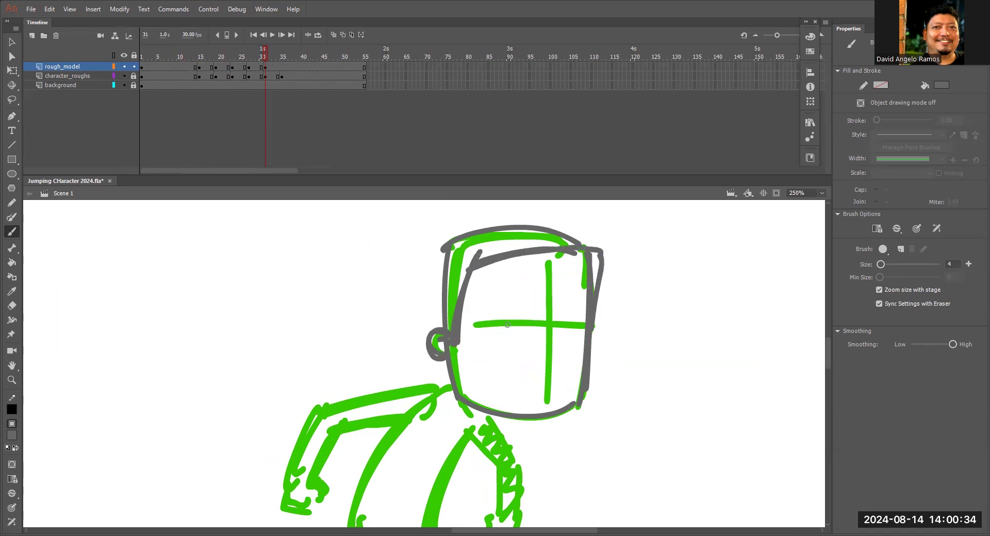
Draw the crouching character's eyes, eyebrows, nose and smiling mouth along the green face guides.
left_click_drag(509, 326, 534, 332)
left_click_drag(556, 327, 576, 327)
left_click_drag(508, 307, 534, 291)
mouse_move(566, 297)
left_mouse_down()
mouse_move(583, 299)
mouse_move(547, 360)
left_mouse_up()
left_click_drag(508, 370, 549, 377)
Trace the crouching character's torso and both bent, short-sleeved arms with their hands.
left_click_drag(464, 412, 550, 302)
left_click_drag(504, 302, 441, 418)
left_click_drag(555, 328, 507, 436)
left_click_drag(451, 420, 491, 430)
left_click_drag(451, 286, 451, 311)
left_click_drag(535, 271, 451, 287)
left_click_drag(396, 304, 378, 378)
left_click_drag(426, 322, 405, 390)
left_click_drag(573, 308, 603, 356)
left_click_drag(553, 326, 585, 404)
left_click_drag(604, 355, 599, 412)
Trace the crouching character's near leg and shoe over the unshaded green leg.
left_click_drag(490, 443, 531, 276)
left_click_drag(470, 258, 526, 379)
mouse_move(519, 276)
left_mouse_down()
mouse_move(537, 410)
mouse_move(623, 300)
left_mouse_up()
left_click_drag(646, 334, 676, 355)
left_click_drag(598, 354, 682, 356)
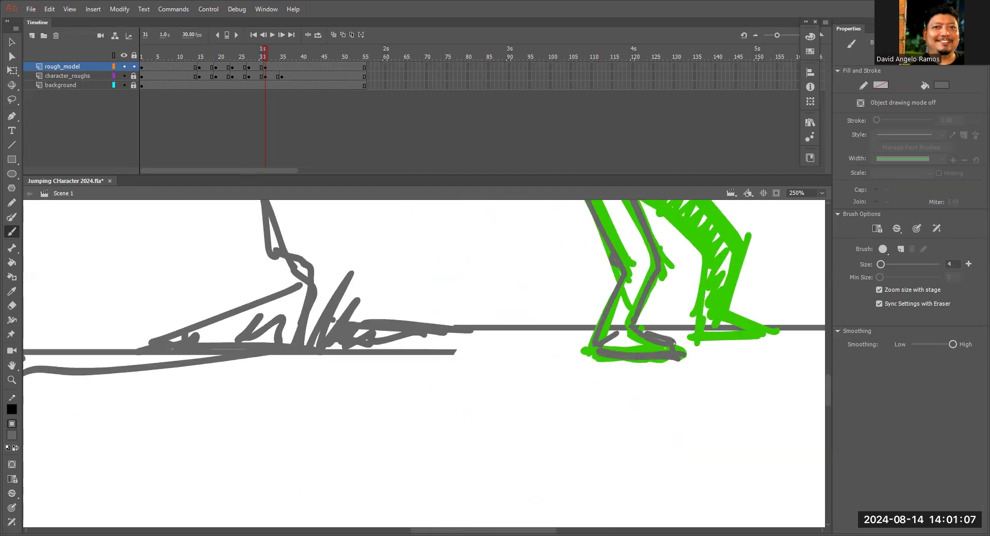
Trace the crouching character's far leg and shoe over the green hatched leg.
left_click_drag(665, 299, 553, 377)
left_click_drag(538, 226, 617, 304)
left_click_drag(506, 248, 584, 318)
left_click_drag(621, 308, 615, 383)
left_click_drag(589, 318, 583, 405)
mouse_move(584, 406)
left_mouse_down()
mouse_move(616, 389)
mouse_move(659, 411)
left_mouse_up()
left_click_drag(585, 408, 658, 414)
left_click_drag(659, 395, 661, 504)
Add the remaining body and collar strokes to the crouching character at frame 31.
left_click_drag(511, 232, 457, 342)
left_click_drag(464, 339, 479, 348)
left_click_drag(613, 386, 613, 521)
mouse_move(533, 404)
left_mouse_down()
mouse_move(655, 275)
mouse_move(710, 281)
left_mouse_up()
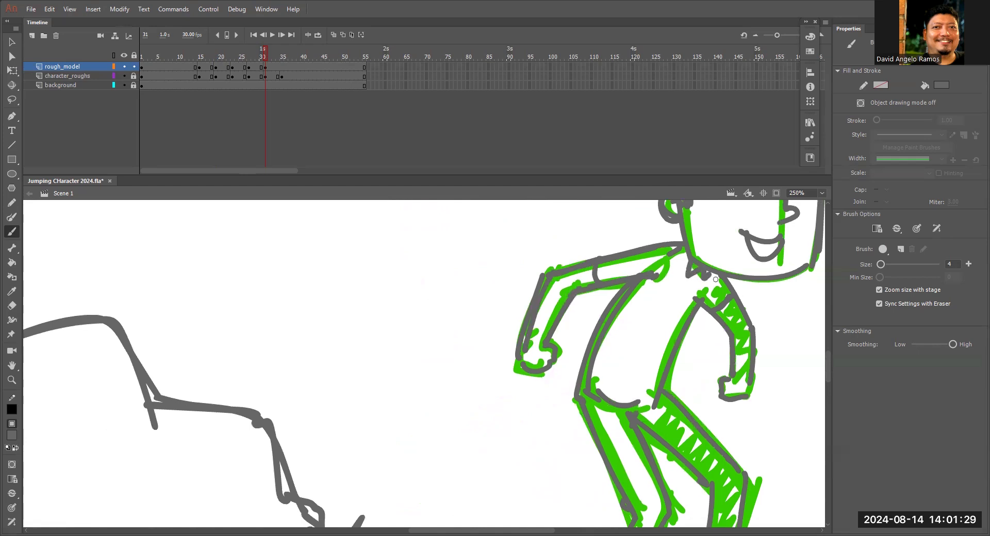
Scrub back through the traced poses and insert a blank keyframe at frame 35 of the rough_model layer.
key("ctrl+minus")
key("ctrl+minus")
left_click_drag(265, 54, 220, 79)
left_click(281, 67)
key("F7")
Trace the standing character's head, hair and facial features over the green rough at frame 35.
key("ctrl+equal")
key("ctrl+equal")
left_click_drag(613, 222, 422, 513)
left_click_drag(421, 220, 417, 344)
left_click_drag(426, 373, 539, 392)
left_click_drag(516, 289, 527, 327)
left_click_drag(428, 266, 560, 261)
left_click_drag(561, 261, 555, 424)
left_click_drag(480, 339, 552, 339)
left_click_drag(531, 303, 531, 404)
left_click_drag(445, 293, 559, 260)
left_click_drag(426, 263, 420, 353)
Trace the standing character's collar, torso sides and hanging arms at frame 35.
mouse_move(567, 267)
left_mouse_down()
mouse_move(579, 345)
mouse_move(647, 189)
left_mouse_up()
left_click_drag(556, 279, 559, 307)
left_click_drag(531, 294, 554, 318)
left_click_drag(559, 360, 569, 309)
left_click_drag(518, 260, 473, 437)
left_click_drag(530, 293, 496, 435)
left_click_drag(589, 264, 615, 436)
left_click_drag(516, 334, 515, 453)
left_click_drag(584, 330, 586, 451)
Draw both hands of the standing character at the ends of the hanging arms.
left_click_drag(562, 438, 587, 353)
mouse_move(540, 370)
left_mouse_down()
mouse_move(605, 369)
mouse_move(530, 376)
left_mouse_up()
mouse_move(526, 382)
left_mouse_down()
mouse_move(524, 401)
mouse_move(496, 388)
left_mouse_up()
left_click_drag(497, 353, 500, 391)
left_click_drag(641, 353, 642, 391)
mouse_move(641, 391)
left_mouse_down()
mouse_move(632, 396)
mouse_move(624, 380)
left_mouse_up()
Trace the standing character's trouser legs and both shoes down to the ground line.
left_click_drag(578, 423, 587, 289)
left_click_drag(548, 249, 529, 478)
left_click_drag(587, 286, 563, 461)
left_click_drag(606, 379, 623, 313)
left_click_drag(568, 385, 616, 396)
left_click_drag(618, 319, 604, 386)
left_click_drag(646, 237, 654, 407)
mouse_move(612, 258)
left_mouse_down()
mouse_move(627, 440)
mouse_move(657, 411)
left_mouse_up()
left_click_drag(656, 414, 705, 442)
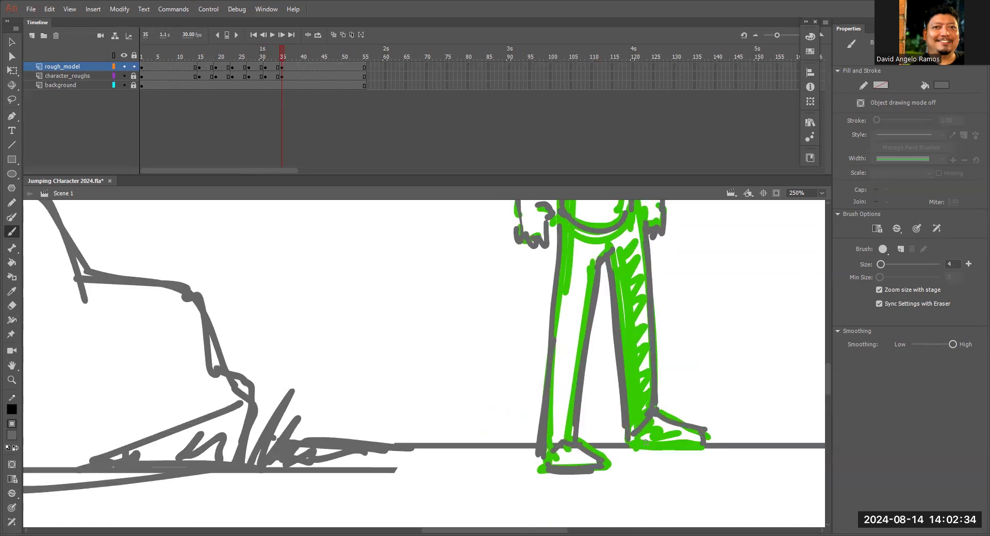
left_click_drag(636, 445, 702, 447)
View the whole stage, then play and scrub the jump animation to check the traced key poses.
key("ctrl+minus")
key("ctrl+minus")
key("ctrl+equal")
key("ctrl+equal")
left_click_drag(520, 247, 464, 454)
key("ctrl+minus")
key("ctrl+minus")
key("ctrl+minus")
key("z")
left_click(515, 380)
left_click(515, 380)
key("b")
key("ctrl+minus")
left_click_drag(282, 55, 310, 78)
mouse_move(553, 345)
left_mouse_down()
mouse_move(621, 345)
mouse_move(369, 346)
left_mouse_up()
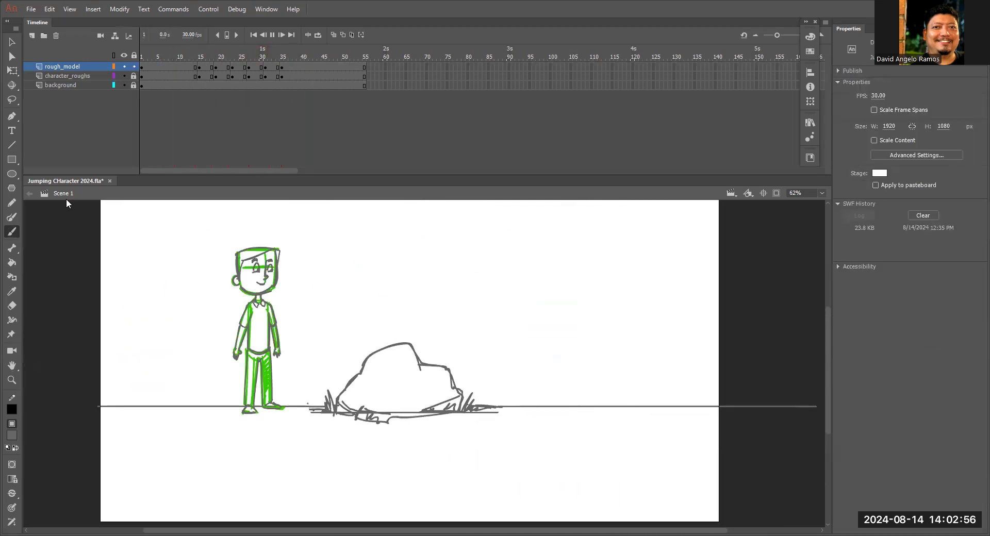
left_click(300, 57)
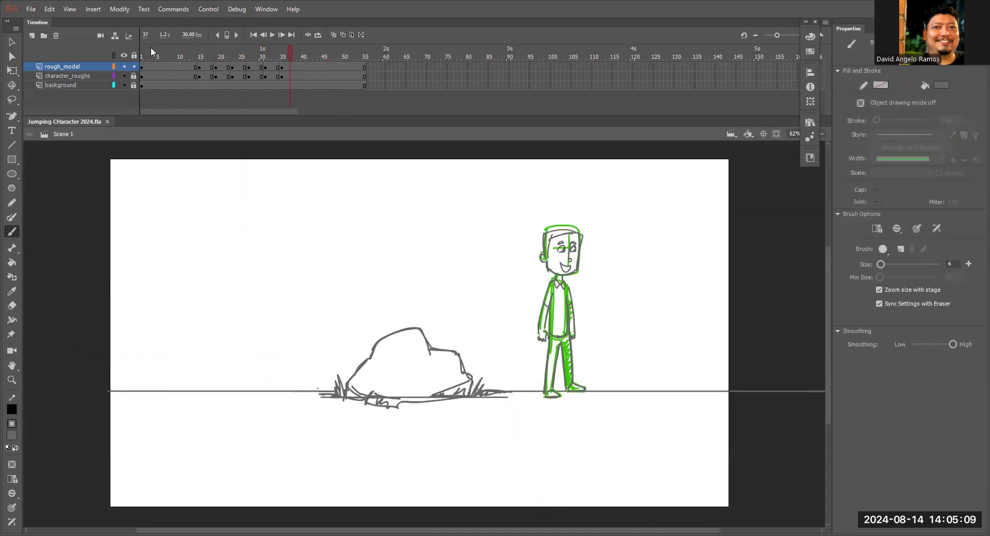
Play the jump animation repeatedly from the early frames to review the motion of the traced key poses.
left_click(150, 47)
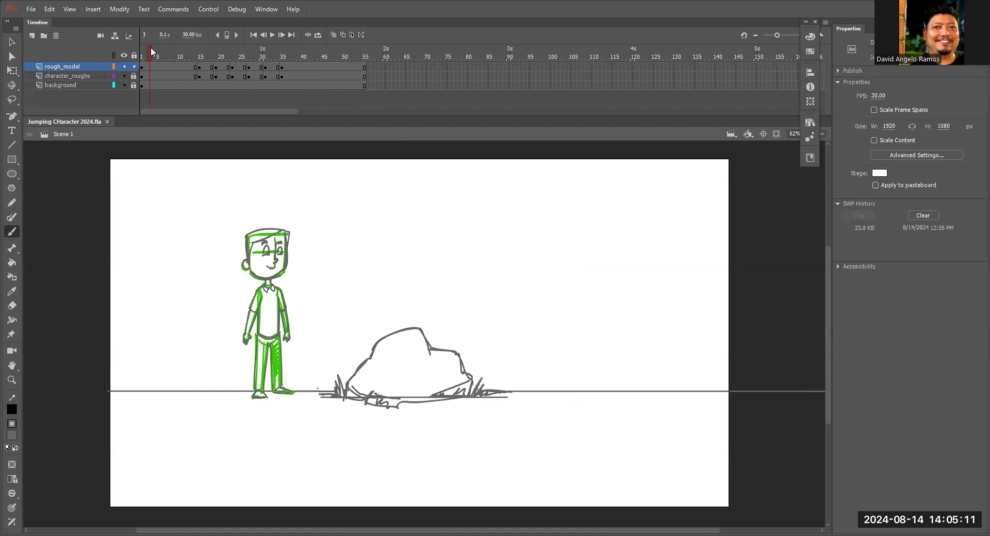
key("Return")
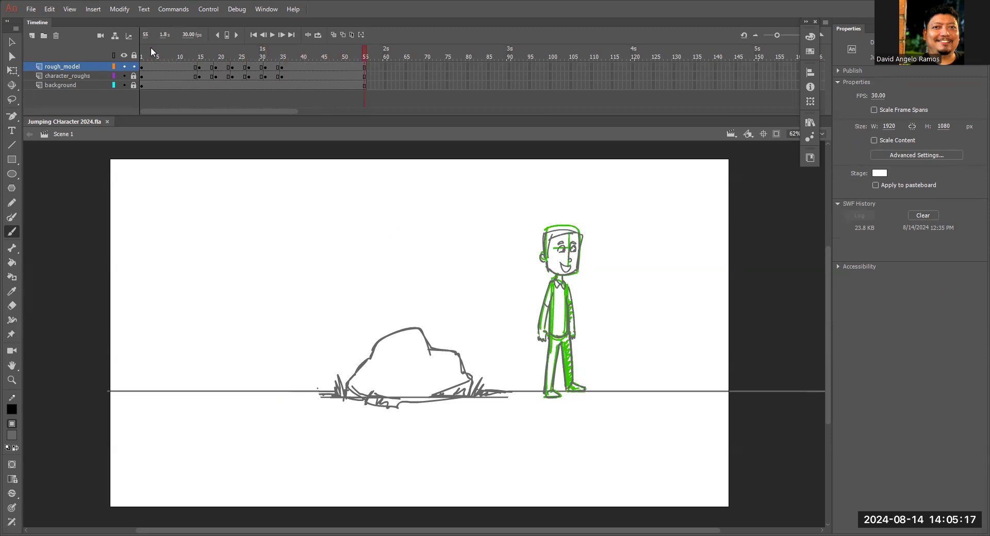
key("Return")
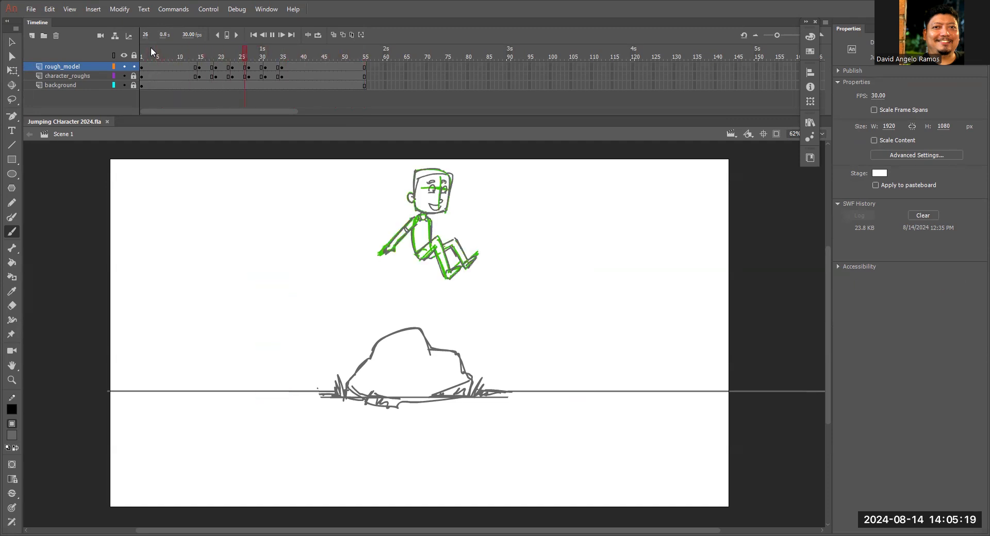
key("Return")
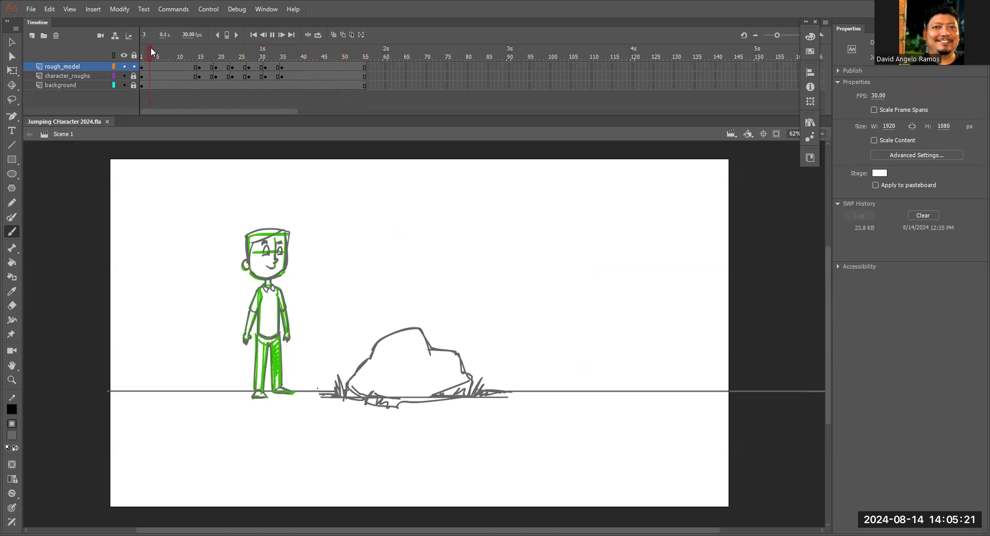
key("Return")
Hide and reshow the rough_model layer and the character_roughs layer in turn to compare the two drawings.
left_click(124, 67)
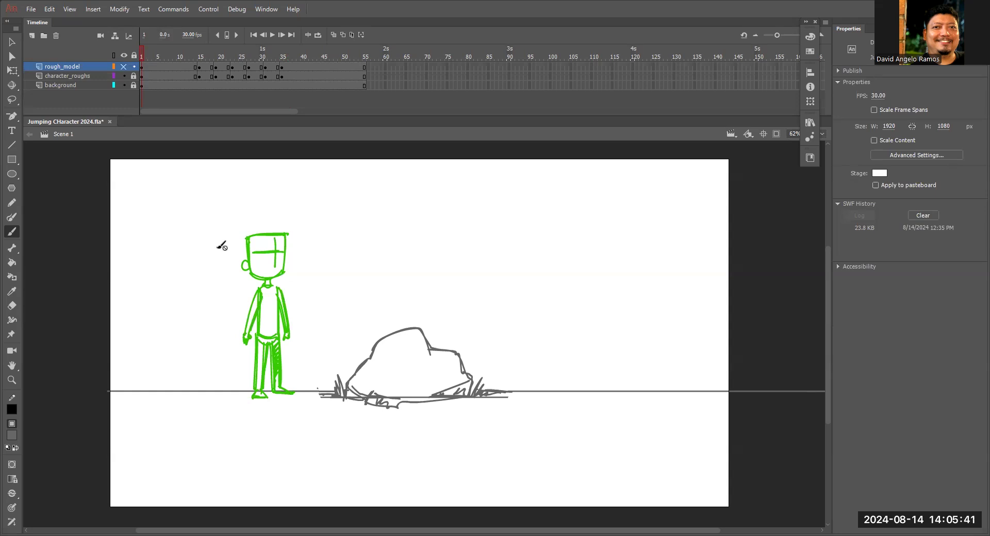
left_click(123, 67)
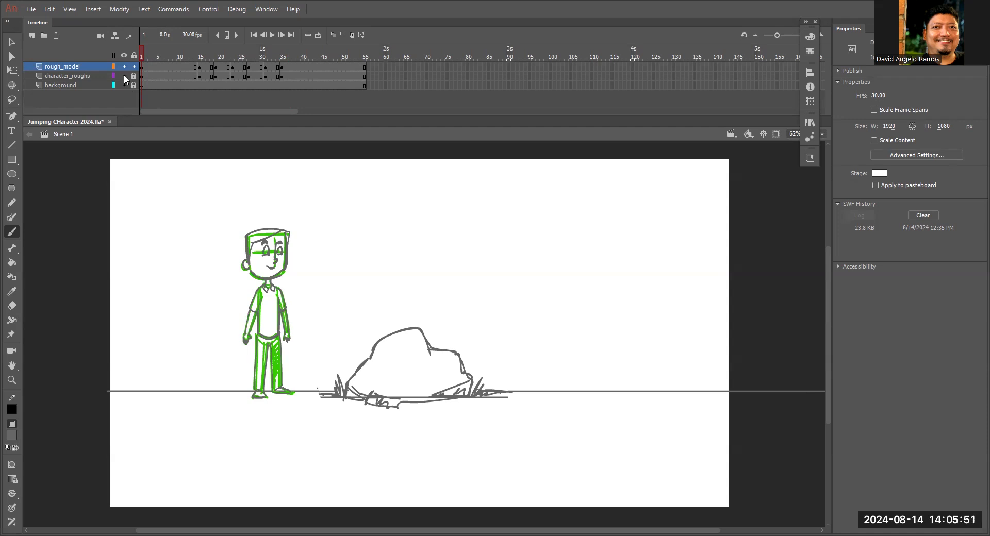
left_click(123, 76)
mouse_move(160, 53)
left_mouse_down()
mouse_move(285, 66)
mouse_move(233, 58)
mouse_move(307, 79)
mouse_move(145, 58)
left_mouse_up()
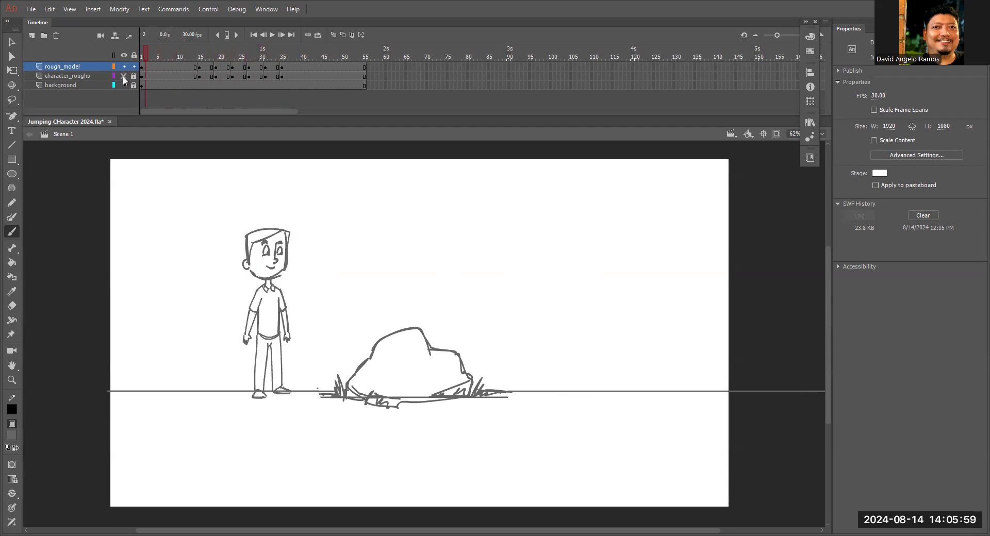
left_click(124, 76)
Play the animation, return to frame 1, and test the movie in a preview window before closing it.
key("Return")
left_click_drag(273, 47, 95, 53)
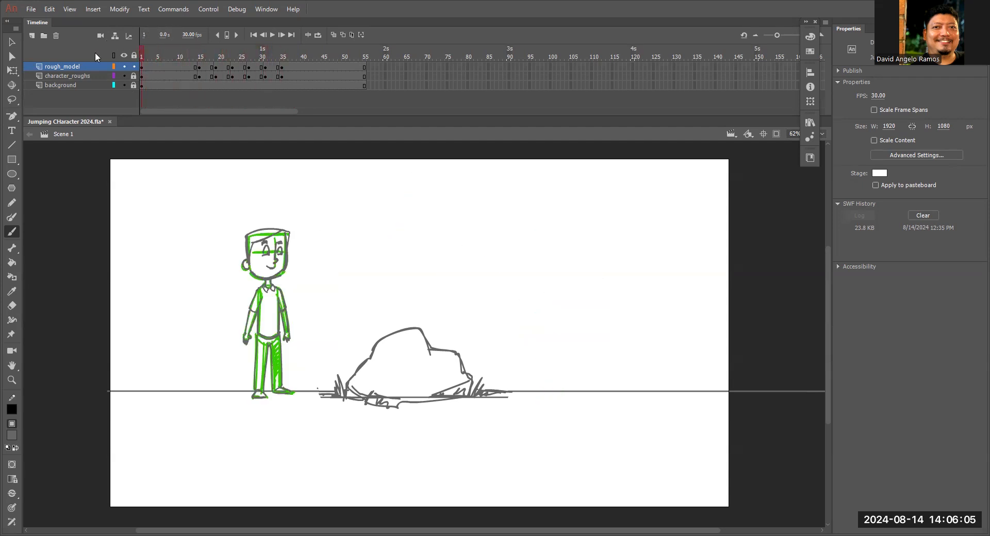
key("ctrl+Return")
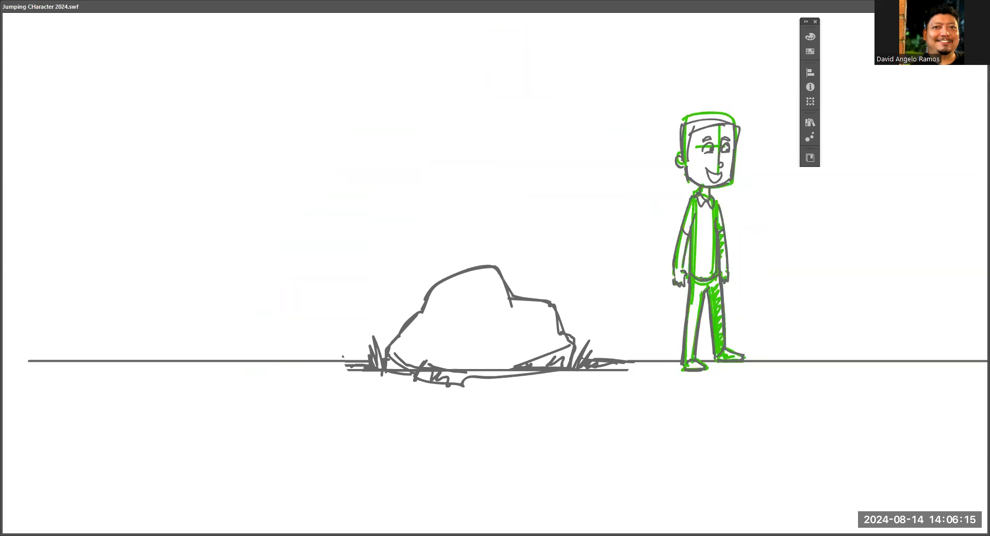
key("ctrl+w")
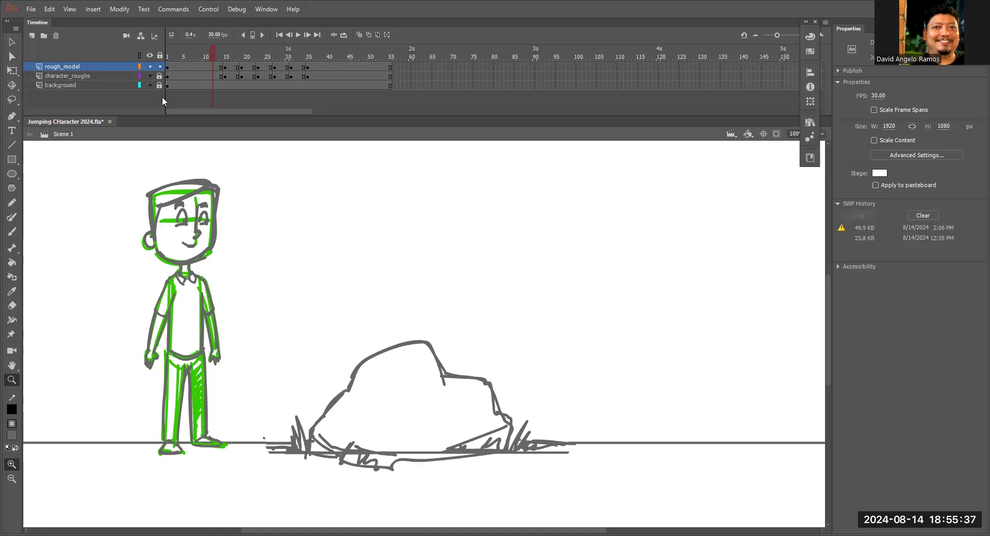
Add a new layer named Clean_up above rough_model and lock the rough_model layer.
left_click(150, 66)
left_click(150, 66)
left_click_drag(215, 53, 168, 54)
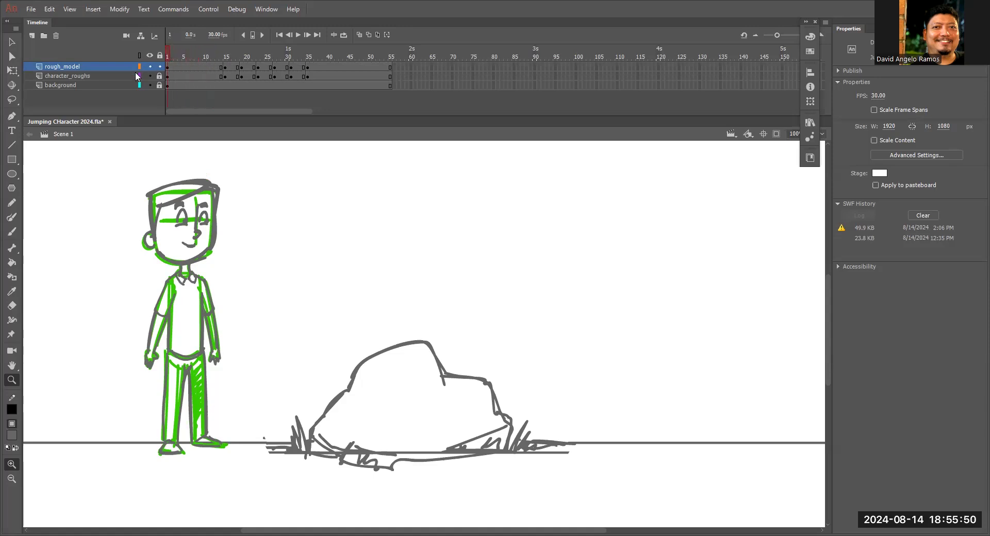
left_click(30, 36)
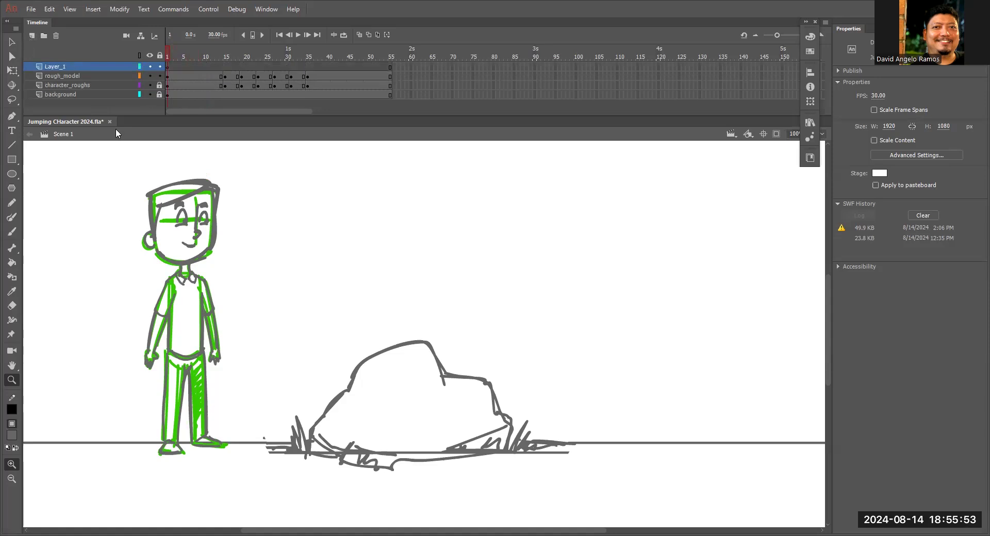
left_click(159, 75)
left_click(58, 67)
double_click(57, 67)
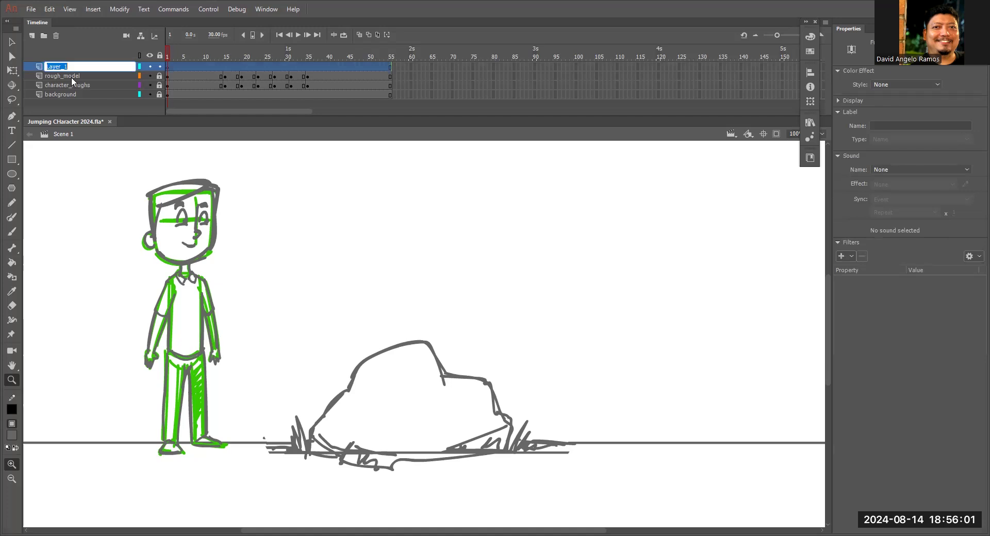
type("Clean up")
left_click(539, 287)
left_click(545, 294)
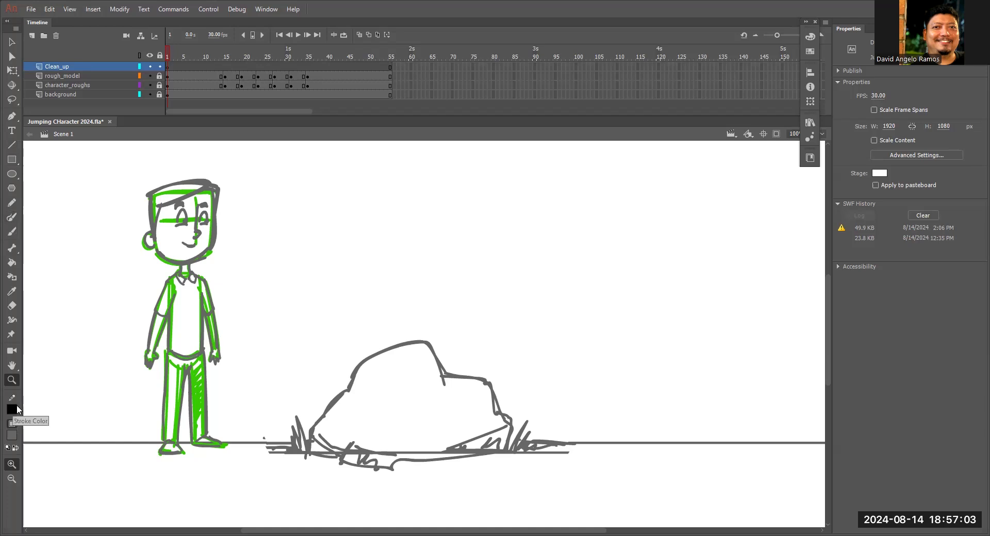
Try to draw a straight line along the character's hair fringe on the Clean_up layer and bend it to the sketch.
left_click(181, 216)
left_click(416, 308)
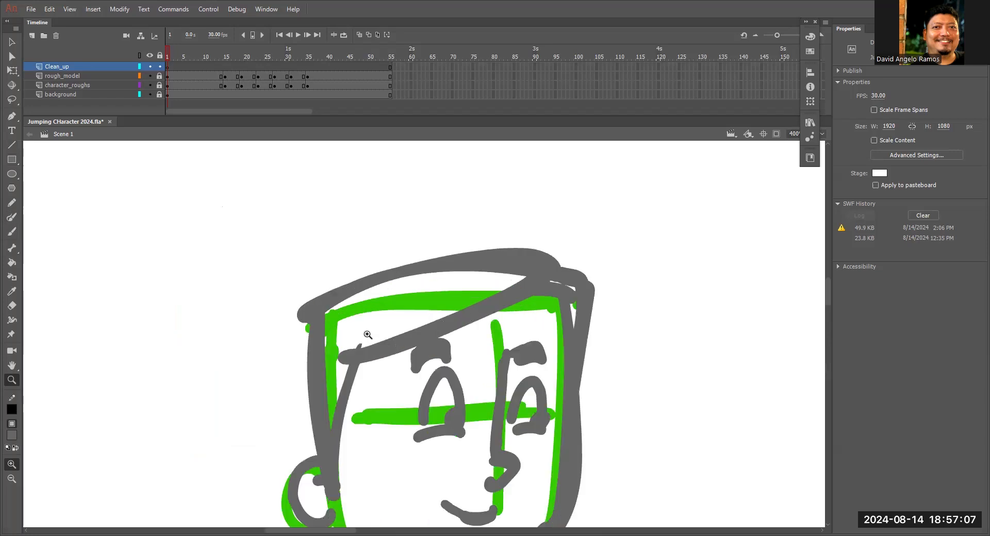
key("n")
left_click_drag(352, 356, 572, 268)
key("v")
mouse_move(478, 305)
left_mouse_down()
mouse_move(483, 321)
mouse_move(493, 313)
left_mouse_up()
left_click_drag(572, 268, 537, 282)
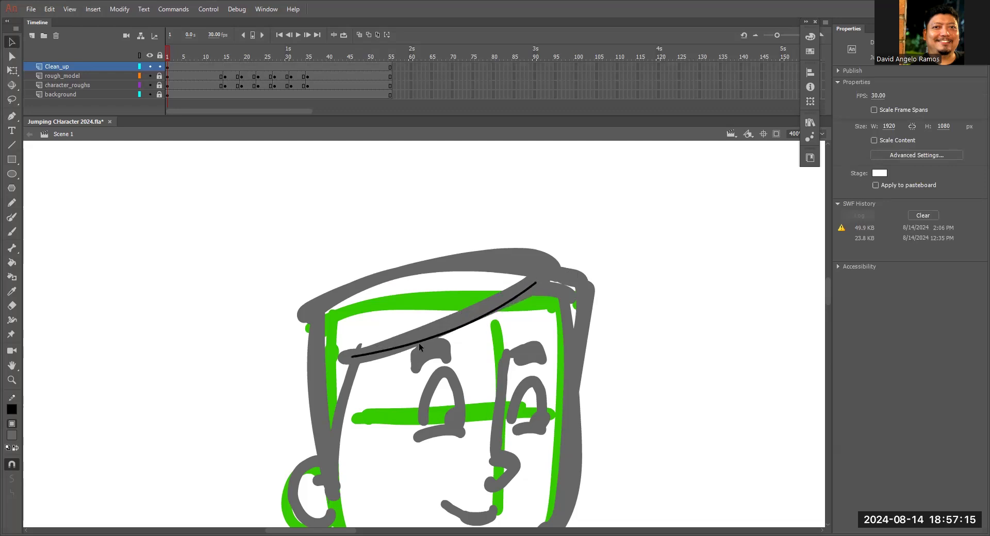
left_click_drag(470, 318, 465, 314)
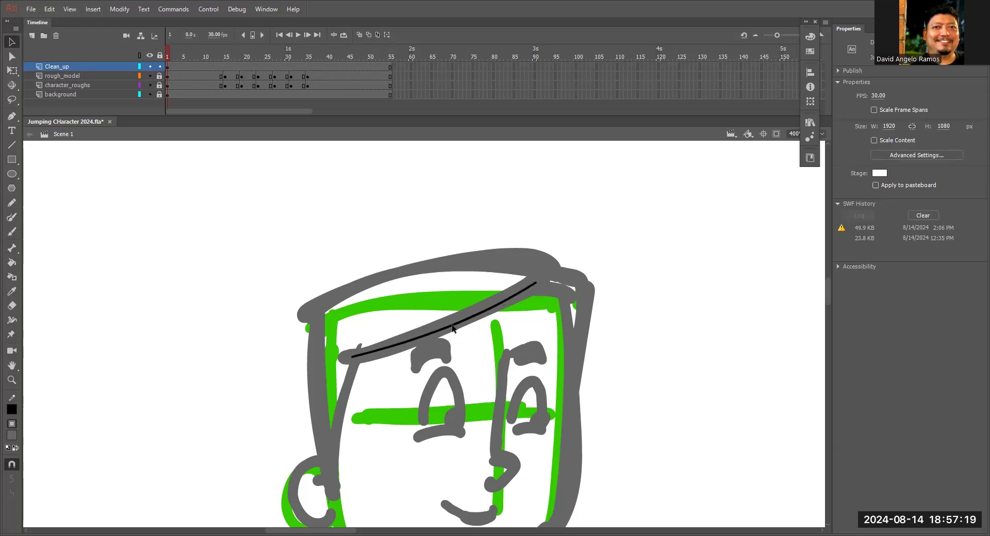
left_click(427, 338)
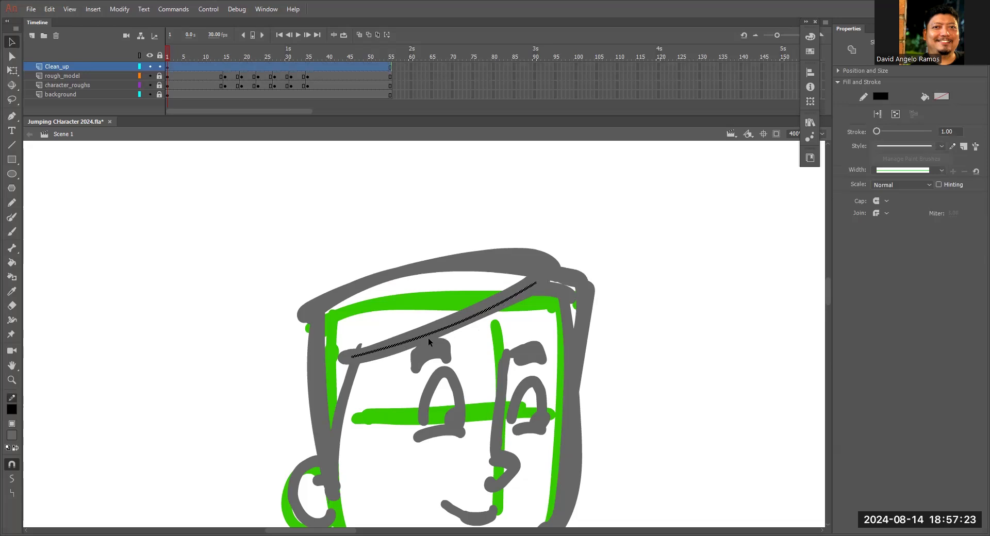
left_click(538, 277)
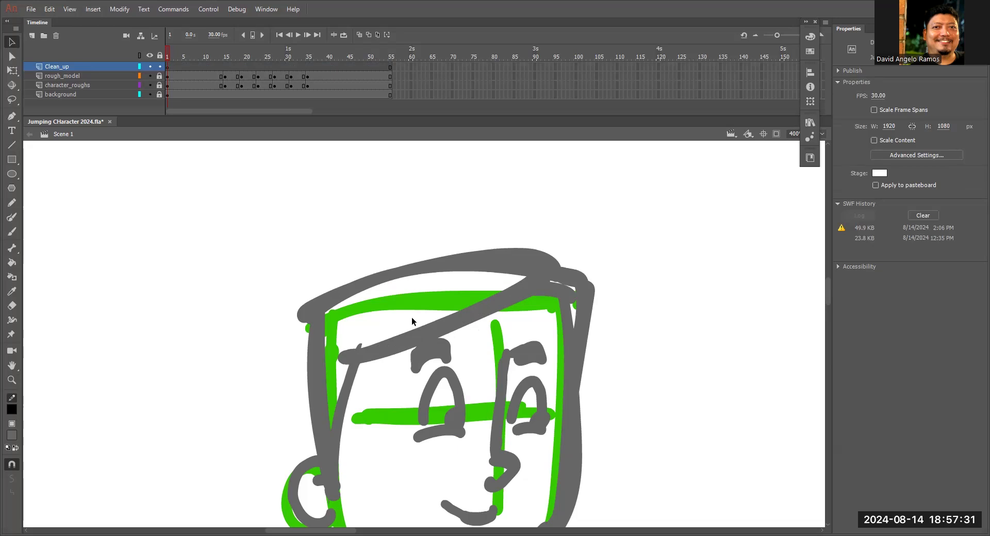
Unlock the rough_model layer and enable Edit Multiple Frames across the animation's entire frame range.
scroll(711, 248, "down", 3)
key("n")
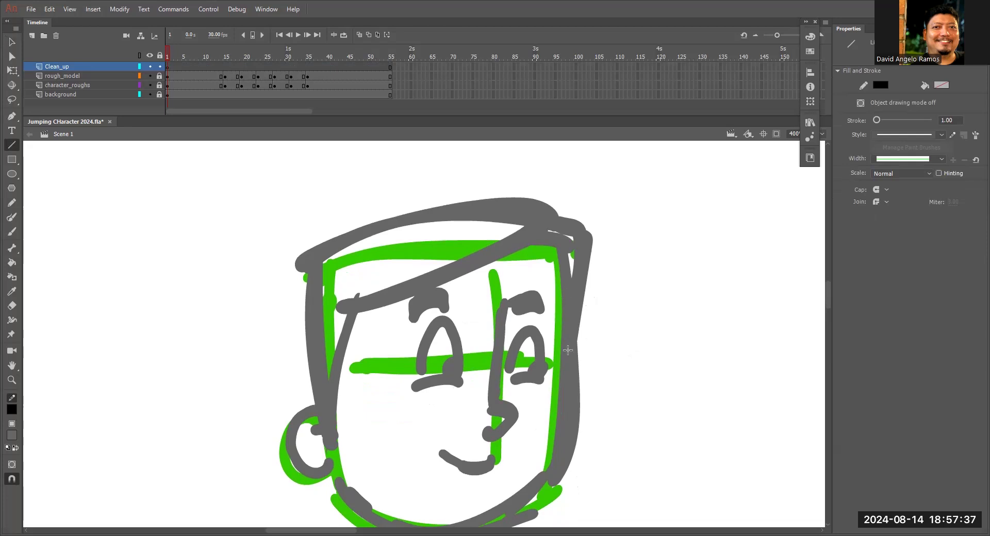
key("ctrl+minus")
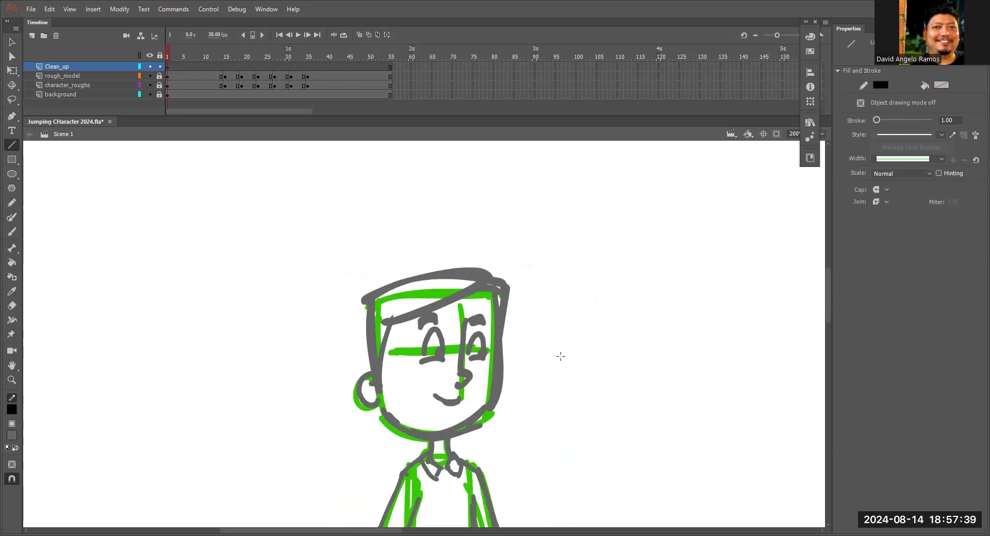
left_click(159, 77)
left_click(183, 76)
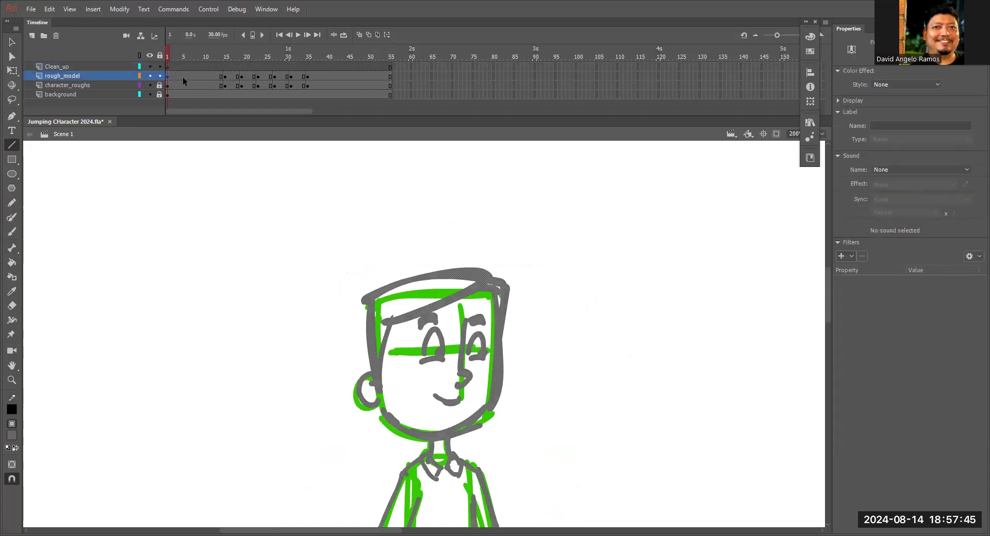
left_click(377, 35)
left_click_drag(187, 54, 235, 72)
left_click_drag(365, 98, 418, 104)
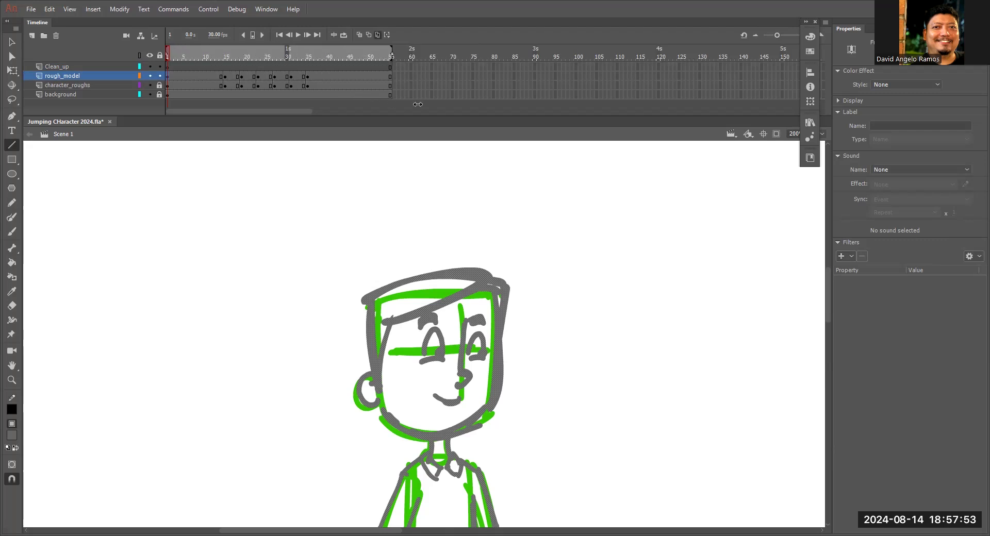
Select the rough_model drawings of all key poses and recolour their fill light grey.
left_click_drag(557, 304, 214, 195)
key("ctrl+minus")
key("ctrl+minus")
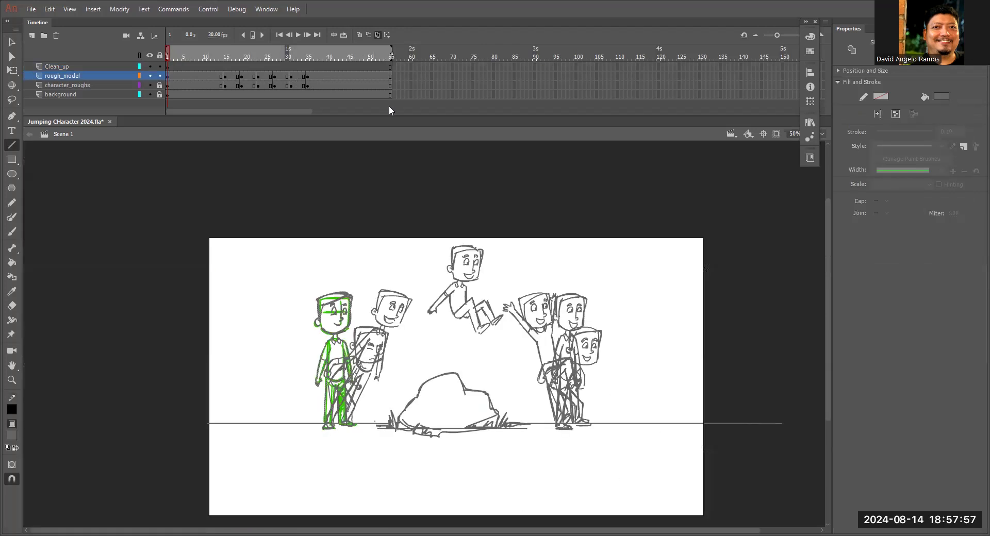
left_click_drag(616, 304, 594, 292)
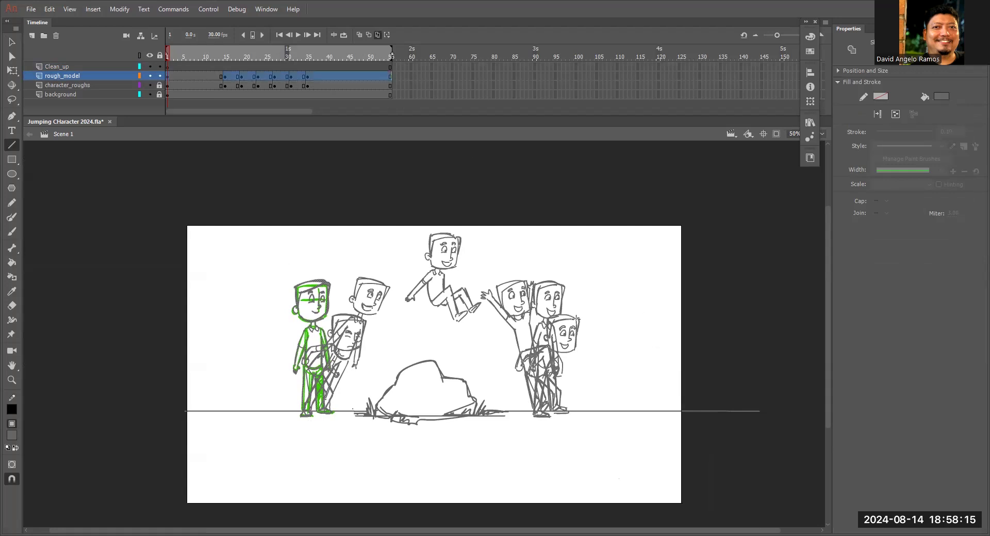
left_click(12, 101)
mouse_move(581, 269)
left_mouse_down()
mouse_move(481, 190)
mouse_move(262, 236)
mouse_move(249, 381)
mouse_move(284, 440)
mouse_move(474, 450)
mouse_move(580, 426)
mouse_move(612, 335)
mouse_move(573, 229)
mouse_move(503, 172)
left_mouse_up()
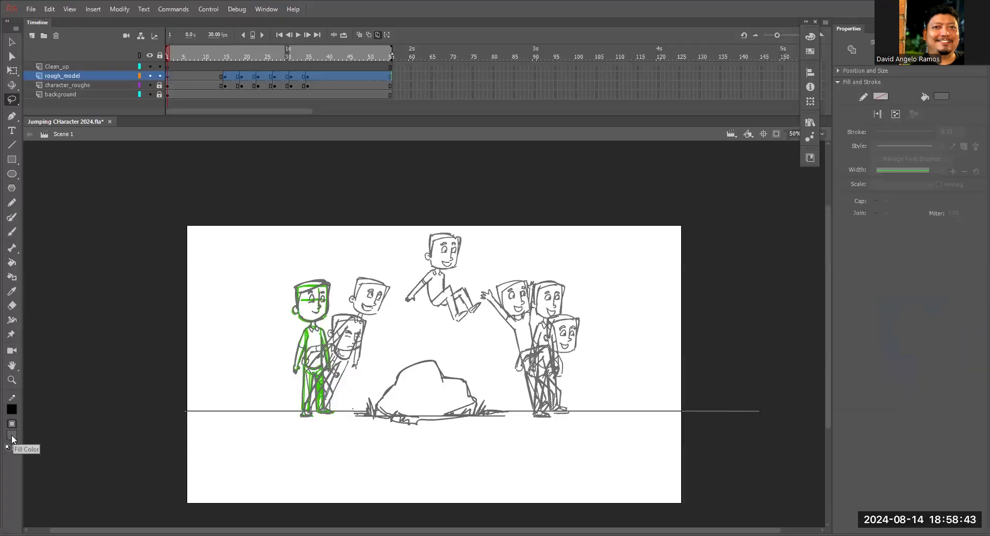
left_click(12, 436)
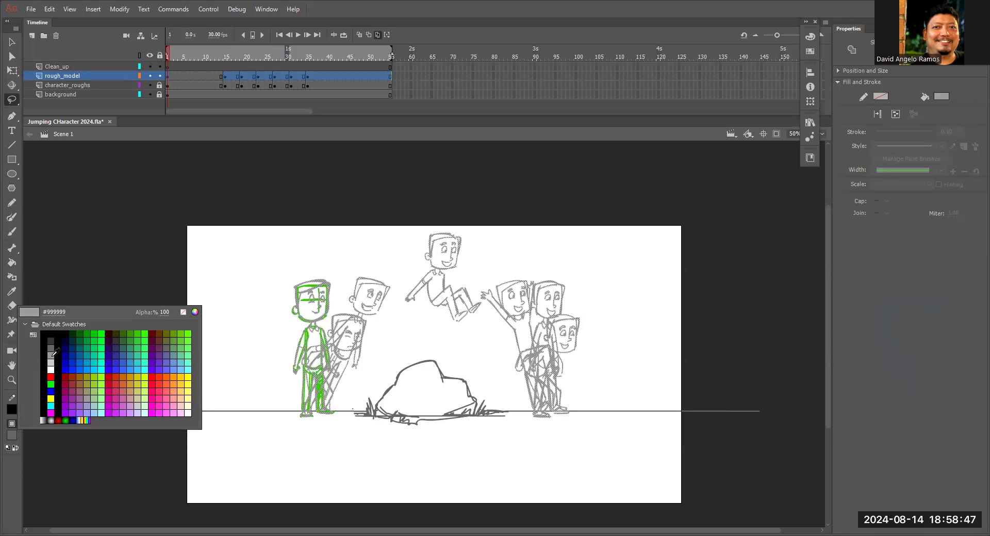
left_click(51, 363)
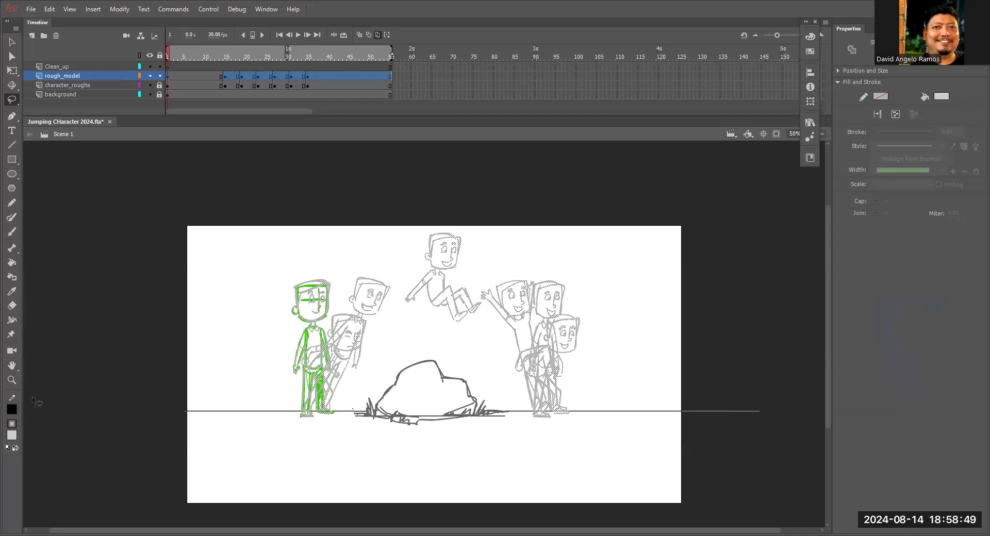
left_click(617, 276)
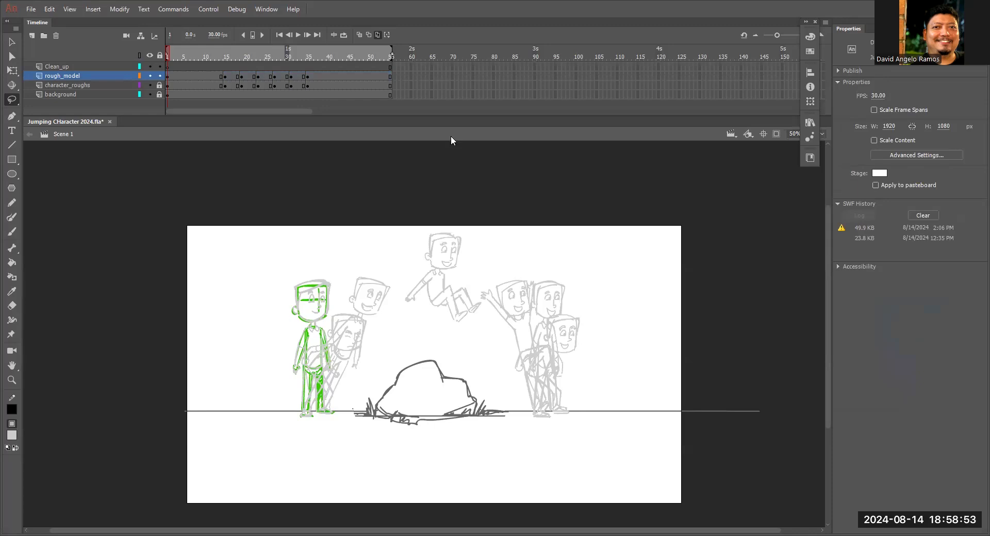
Turn off Edit Multiple Frames, return to frame 1, and hide the green character_roughs layer.
left_click(377, 35)
left_click_drag(291, 53, 148, 100)
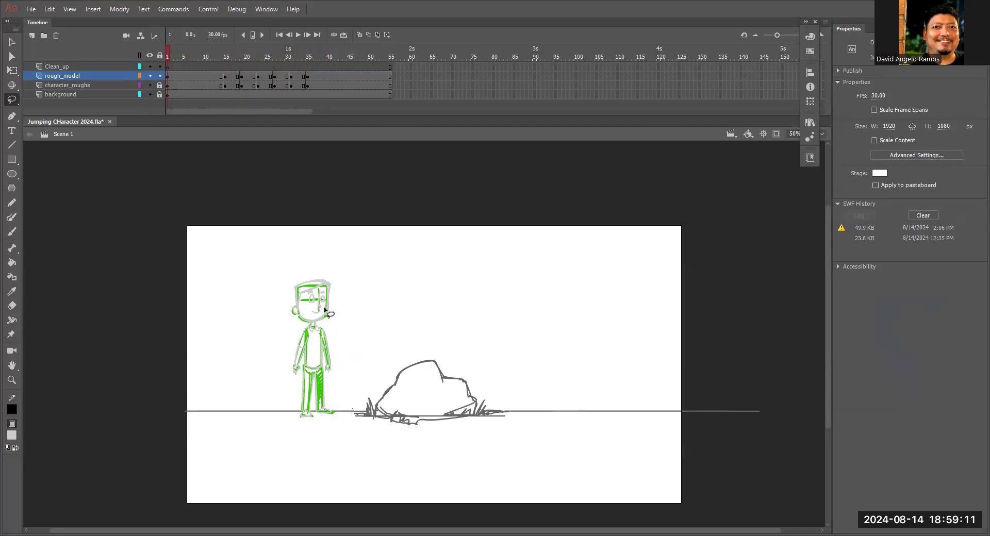
key("ctrl+=")
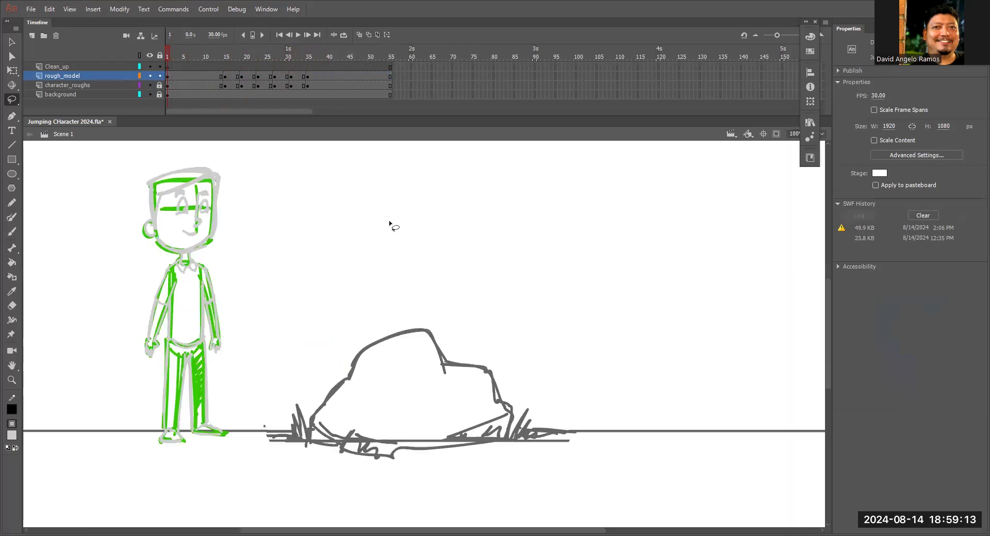
left_click(149, 85)
left_click_drag(396, 276, 442, 287)
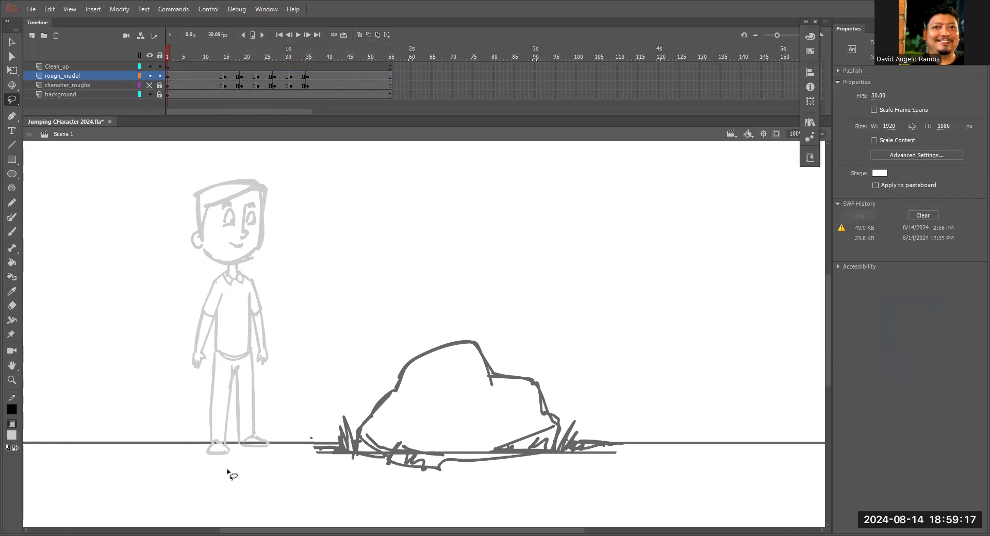
Scrub through the light grey poses back to frame 1 and lock the rough_model layer.
left_click(331, 57)
left_click_drag(332, 67, 103, 112)
left_click(158, 85)
left_click(160, 76)
Set the Line tool's stroke size to 3 and make frame 1 of the Clean_up layer active.
key("z")
left_click(222, 240)
scroll(274, 230, "right", 3)
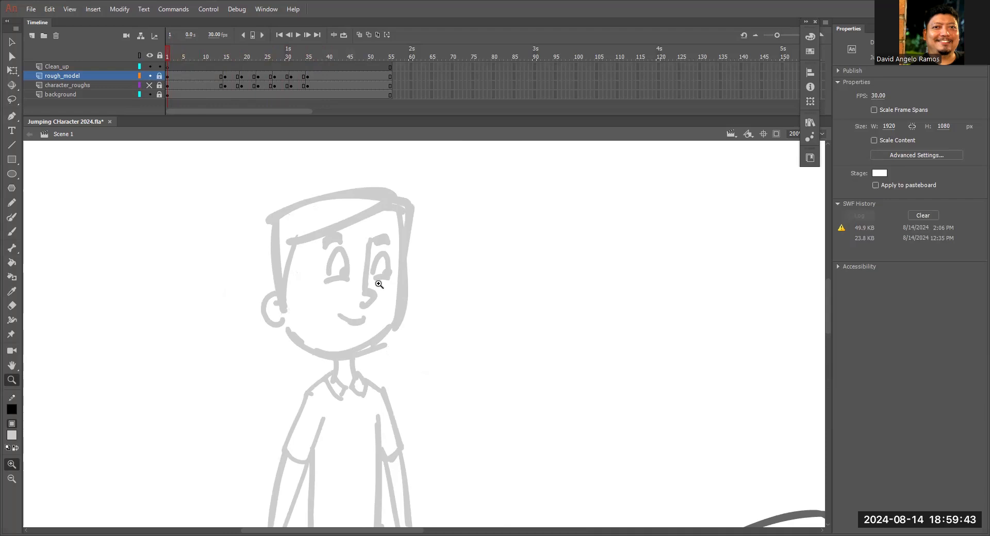
left_click(13, 146)
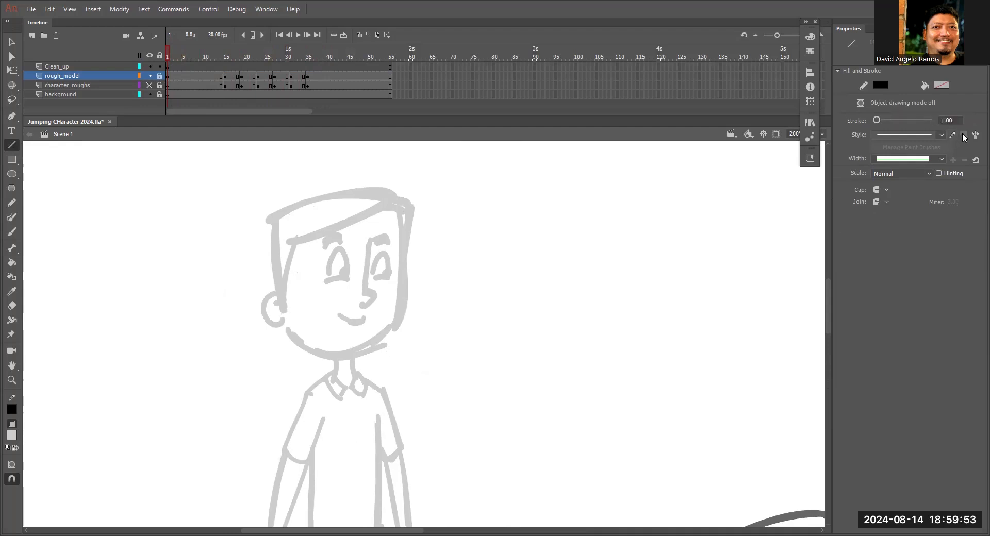
left_click(953, 121)
type("3")
left_click(168, 67)
Draw two test lines beside the character's head to judge the stroke thickness, undoing each one.
left_click_drag(496, 217, 487, 350)
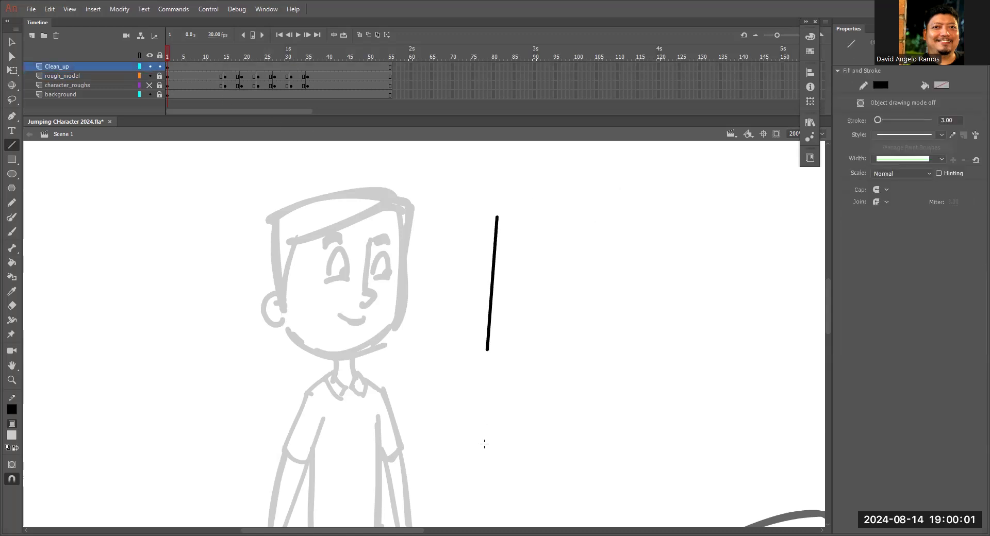
key("ctrl+z")
left_click_drag(541, 202, 528, 361)
key("ctrl+z")
Set the line's stroke size to 4 and draw a vertical test line beside the character's head.
left_click(946, 120)
type("4")
left_click_drag(466, 231, 475, 368)
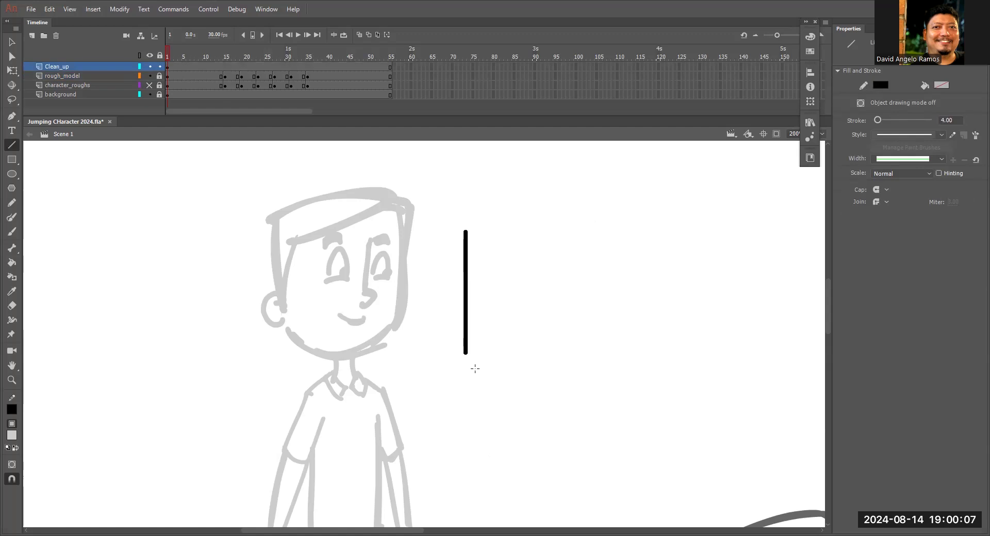
Undo the vertical test line and try a short Paint Brush stroke beside the head, undoing it as well.
key("ctrl+z")
key("y")
key("ctrl+=")
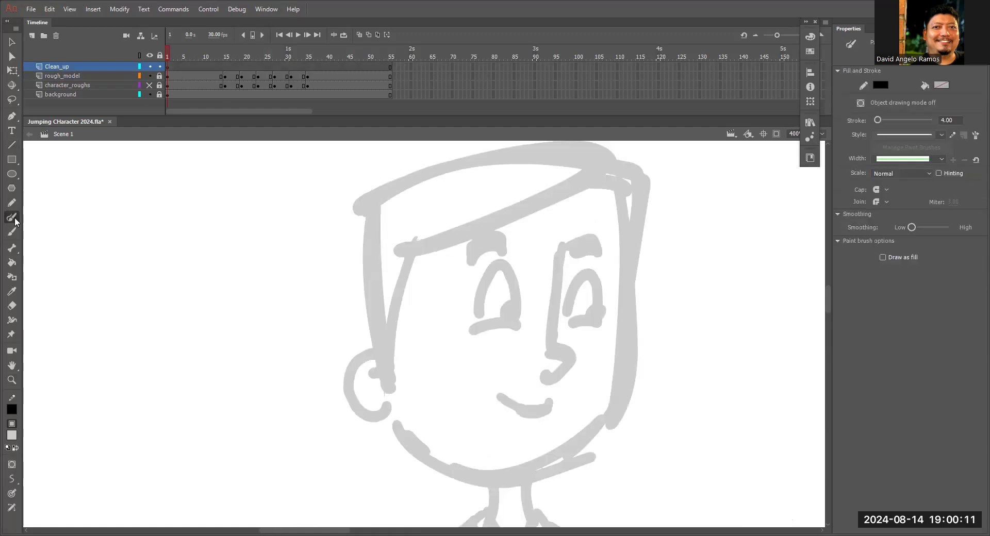
left_click_drag(723, 237, 697, 308)
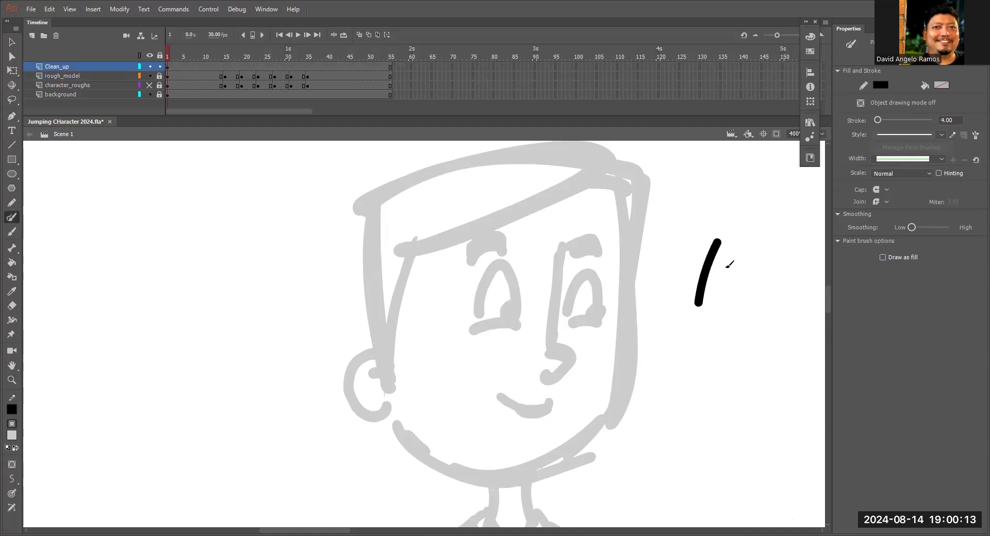
key("ctrl+z")
Try tracing the ear with the Paint Brush, undo the stroke and bring the whole head back into view.
left_click_drag(713, 250, 645, 240)
scroll(646, 241, "down", 8)
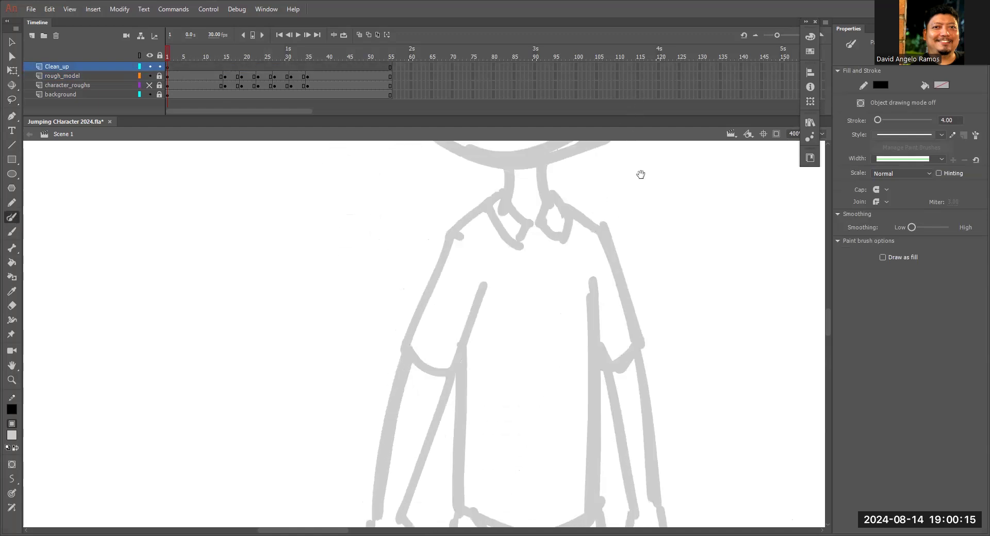
scroll(640, 161, "up", 5)
left_click_drag(585, 280, 603, 391)
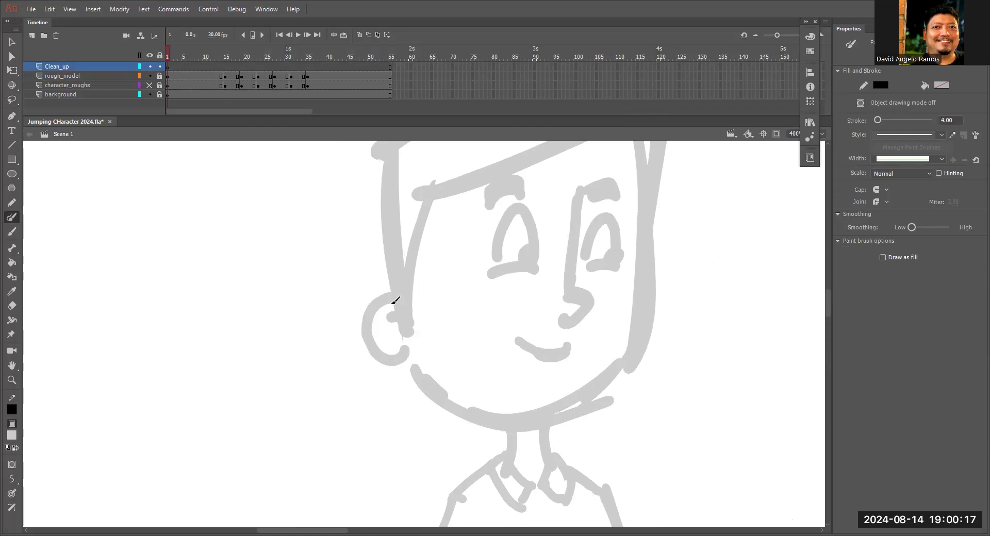
left_click_drag(393, 300, 400, 357)
key("ctrl+z")
scroll(549, 325, "up", 3)
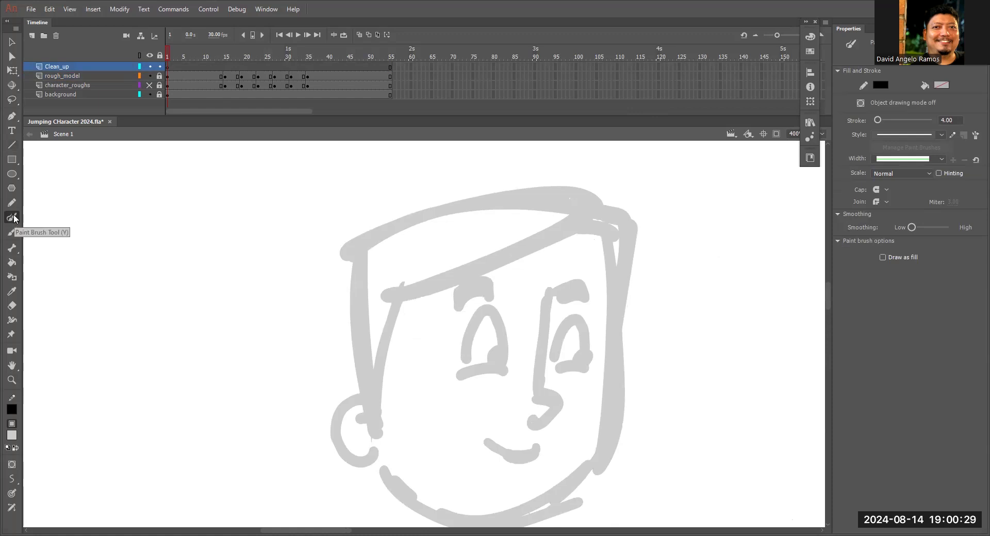
left_click_drag(551, 288, 535, 266)
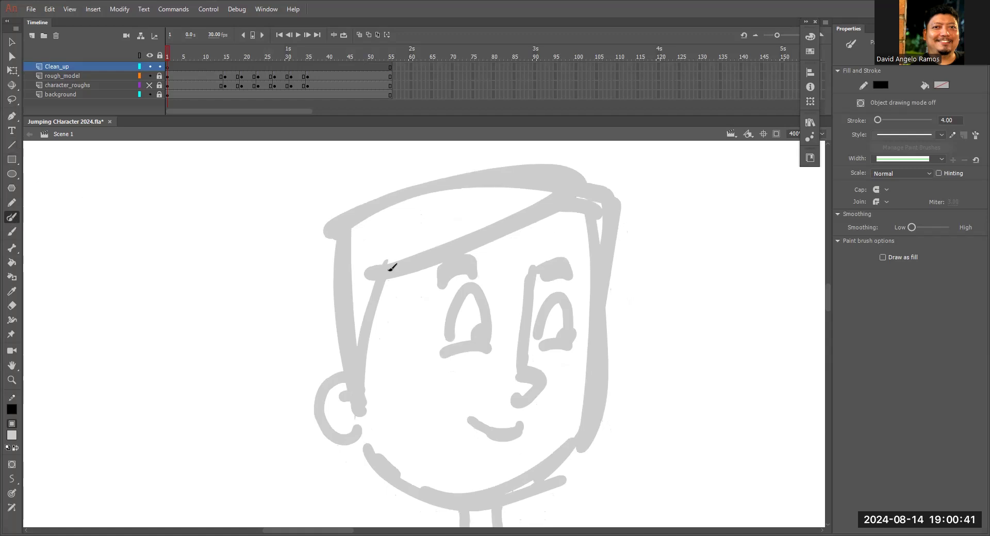
Draw a straight line along the lower edge of the fringe and bend it into a downward curve.
key("n")
left_click_drag(373, 281, 570, 189)
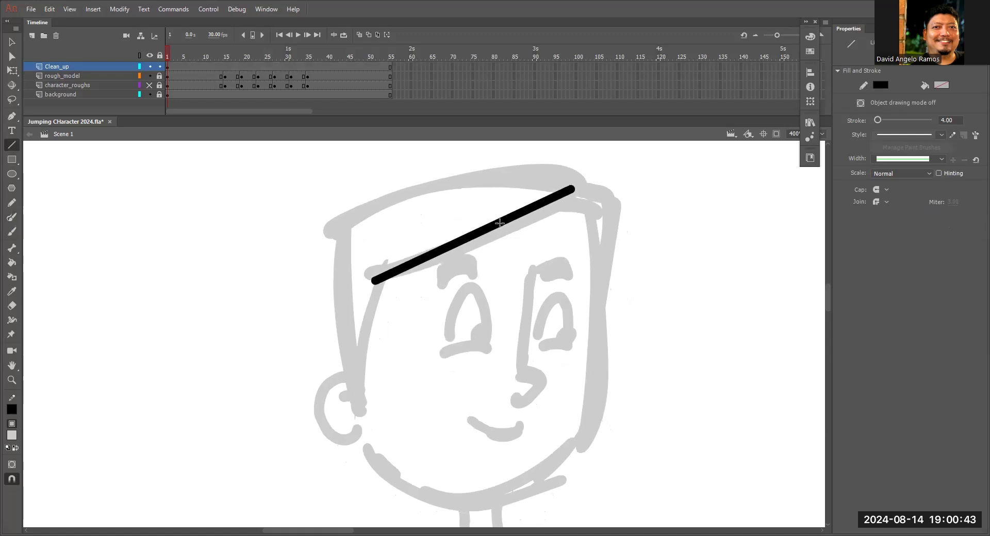
left_click(14, 46)
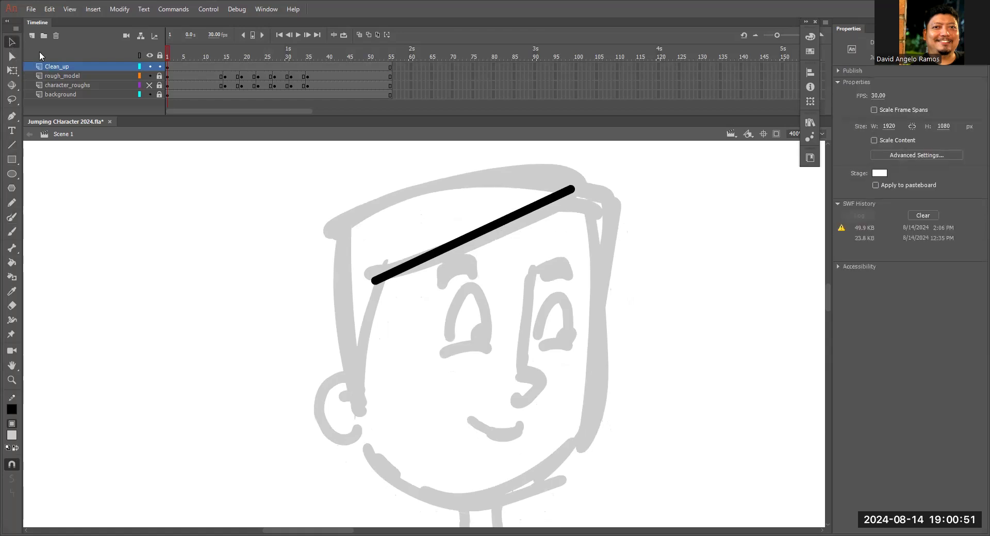
left_click_drag(489, 230, 500, 244)
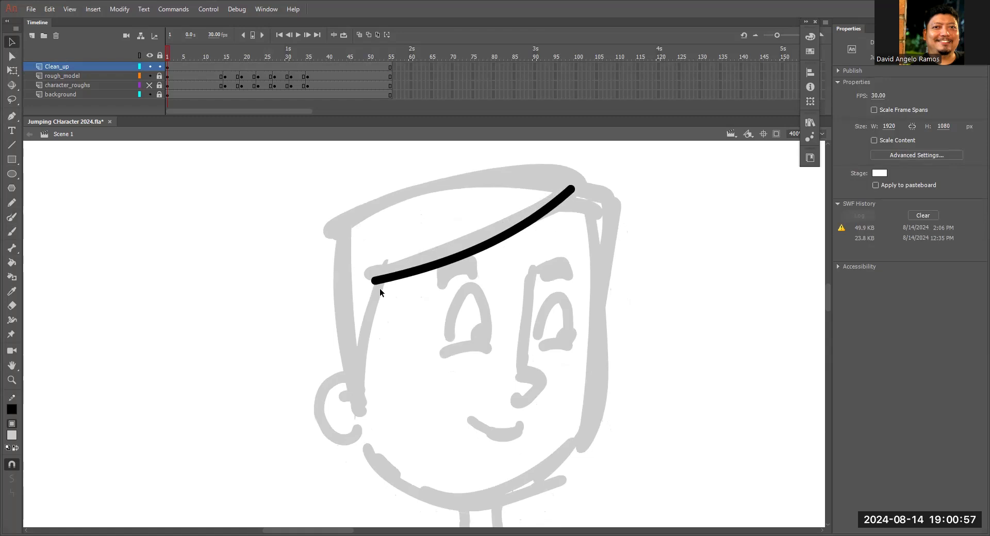
Draw a line from the fringe's end down to the ear, bend it along the sideburn and adjust its lower endpoint.
key("n")
left_click_drag(375, 281, 364, 410)
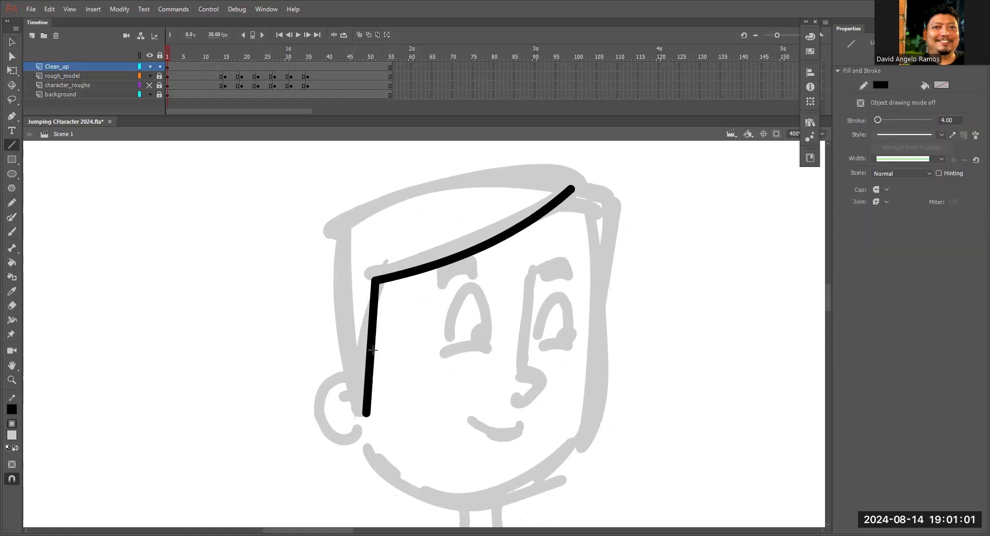
key("v")
left_click_drag(371, 353, 358, 353)
left_click_drag(366, 413, 358, 408)
left_click_drag(475, 279, 439, 318)
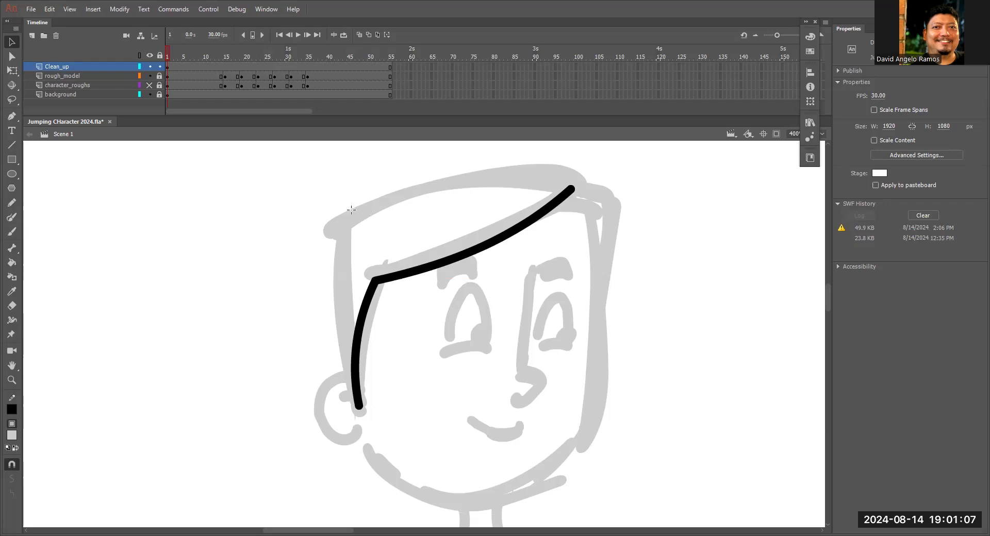
Draw a line across the top of the hair and bend it upward to match the rough.
key("n")
left_click_drag(334, 225, 562, 171)
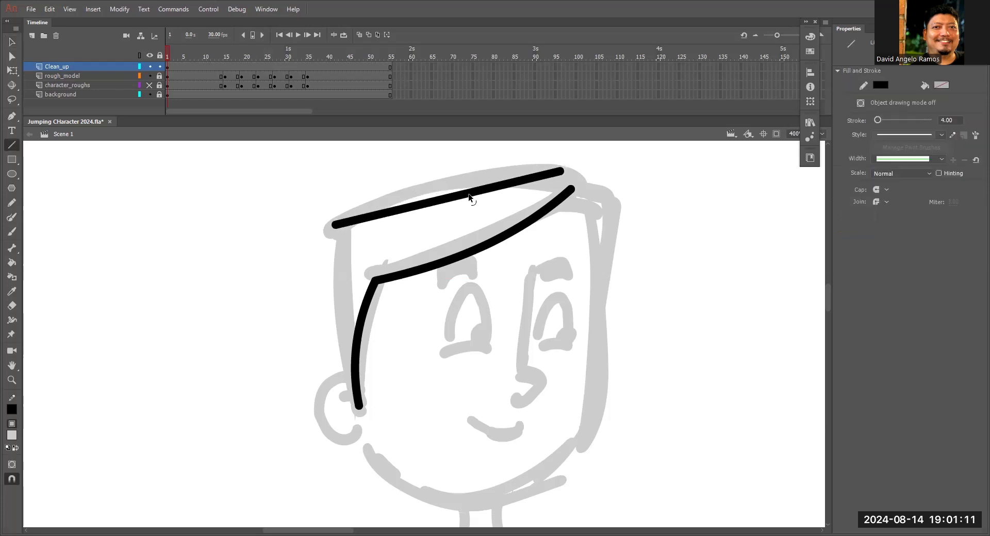
left_click_drag(468, 196, 466, 174)
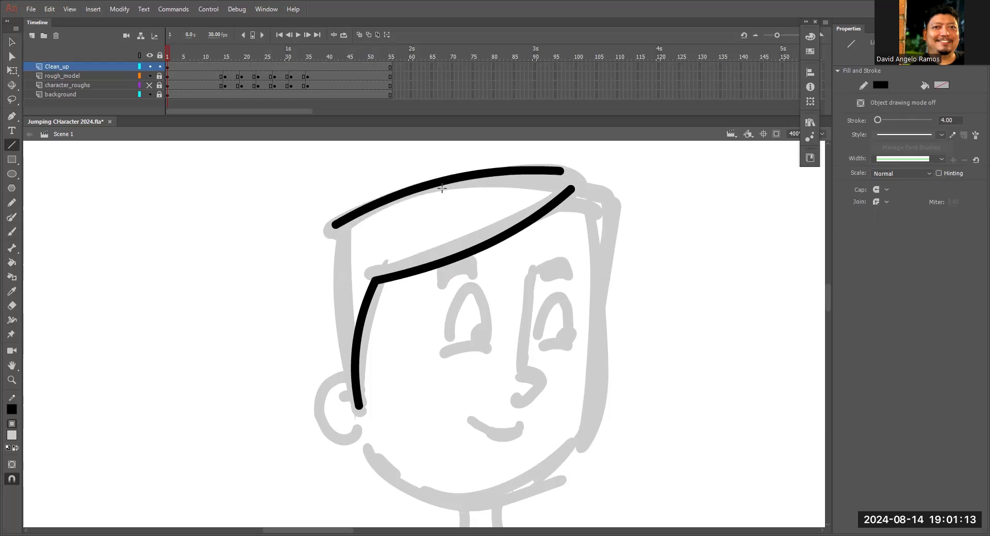
Draw the hair's outer edge above the ear, bend it outward and join its end to the sideburn tip.
left_click_drag(335, 225, 343, 384)
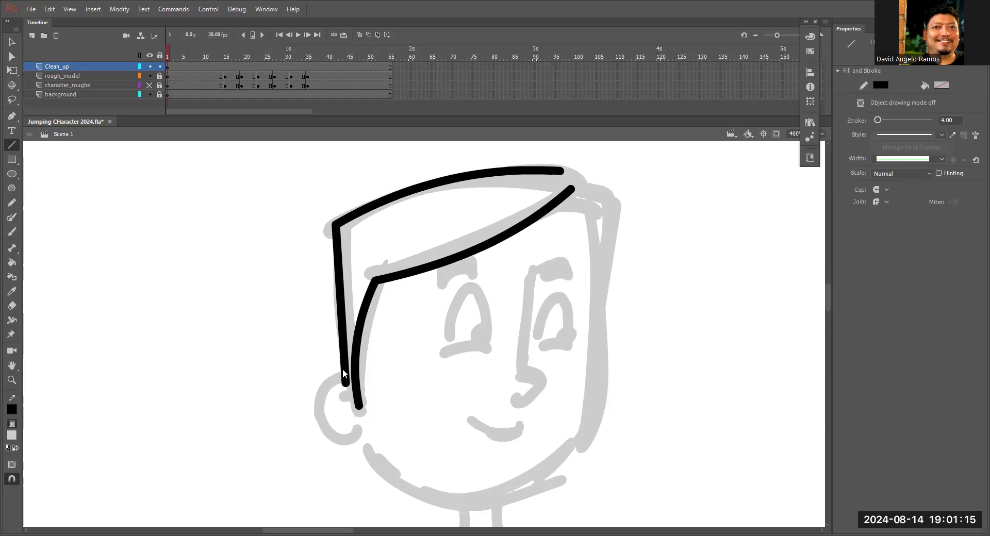
key("v")
left_click_drag(343, 298, 330, 298)
left_click_drag(346, 383, 358, 406)
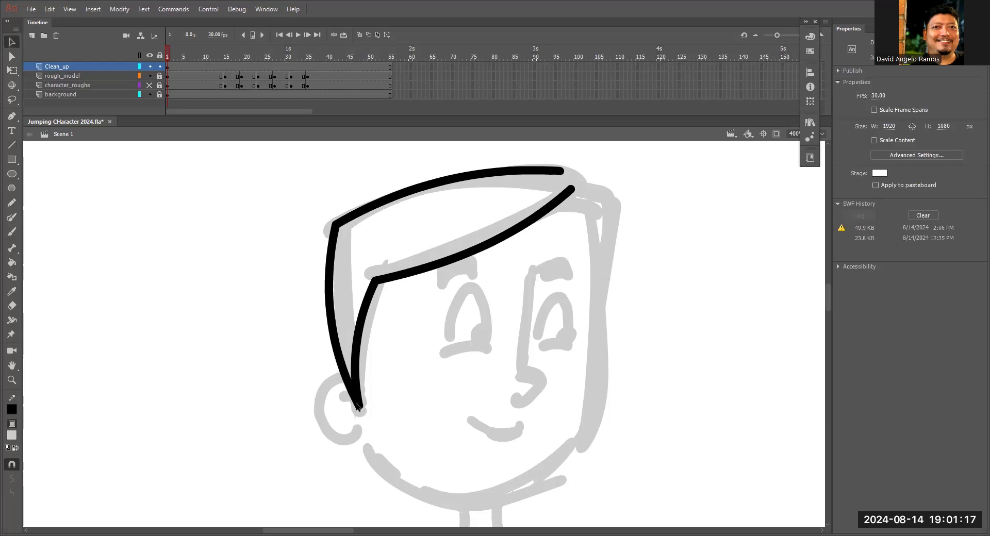
Trace the ear's outline and its inner fold with the Paint Brush.
scroll(462, 230, "down", 3)
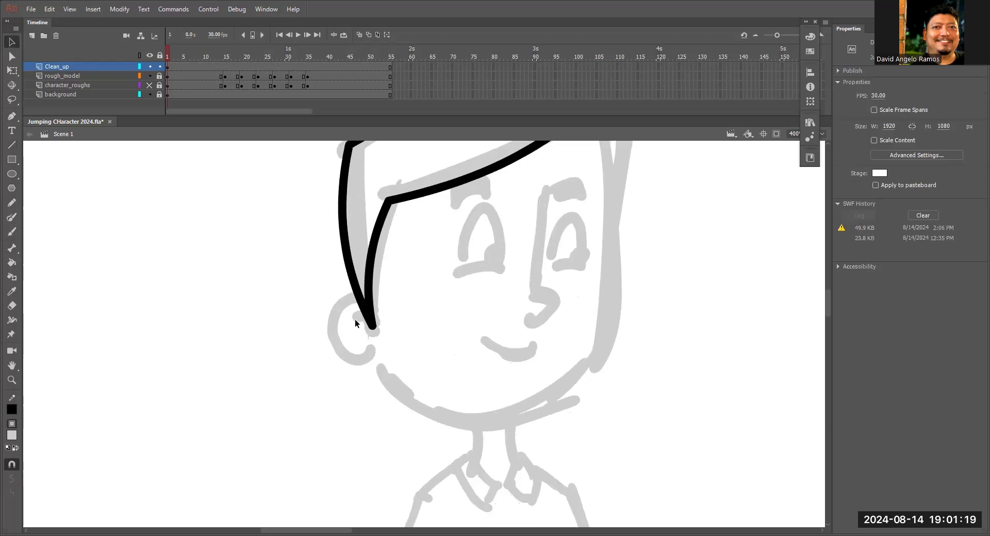
key("y")
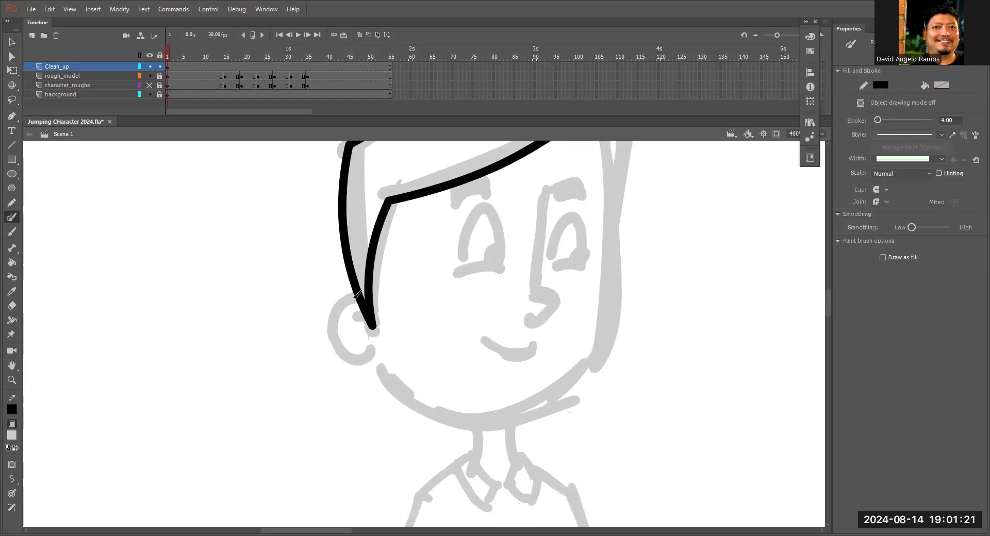
mouse_move(361, 296)
left_mouse_down()
mouse_move(331, 335)
mouse_move(373, 355)
left_mouse_up()
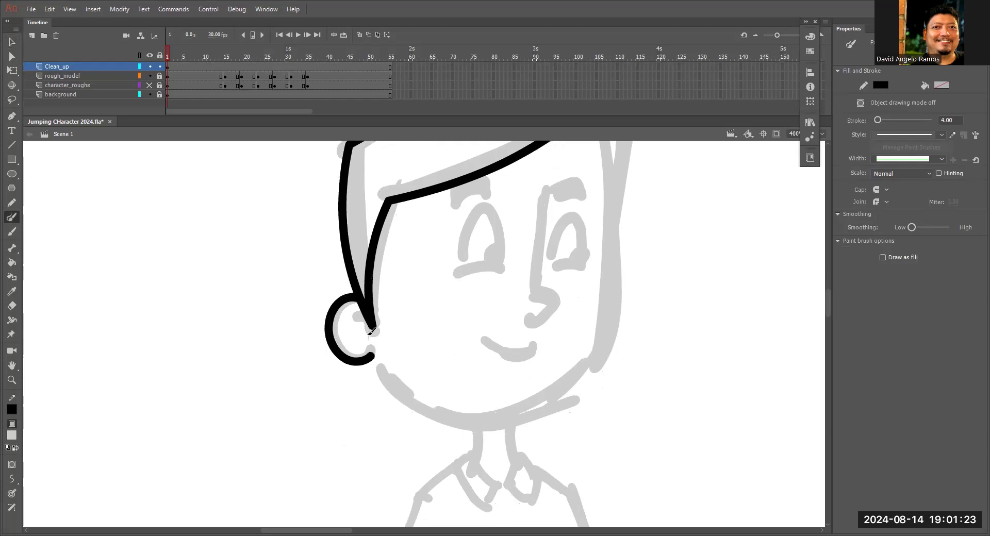
mouse_move(344, 321)
left_mouse_down()
mouse_move(364, 332)
mouse_move(355, 333)
left_mouse_up()
Trace the jawline from the bottom of the ear to just past the chin with the Paint Brush.
key("space")
left_click_drag(590, 333, 468, 311)
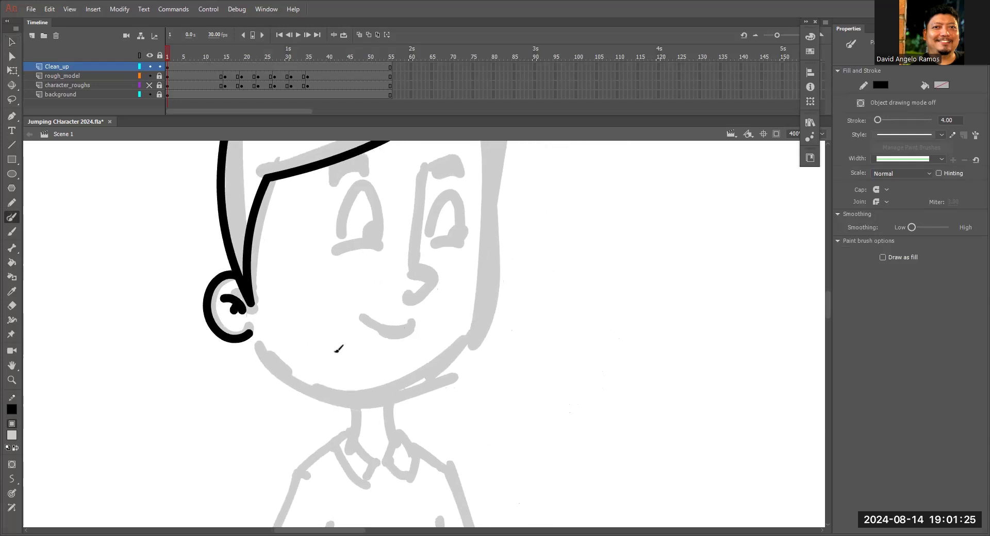
left_click_drag(248, 331, 402, 391)
Trace the hair's far edge from the crown down beside the face with the Paint Brush.
key("space")
left_click_drag(504, 316, 500, 364)
left_click_drag(492, 206, 488, 304)
mouse_move(439, 207)
left_mouse_down()
mouse_move(499, 247)
mouse_move(484, 330)
left_mouse_up()
Try tracing the far side of the face and the rest of the jaw with the Paint Brush, and undo these strokes.
mouse_move(441, 240)
left_mouse_down()
mouse_move(476, 262)
mouse_move(479, 398)
left_mouse_up()
key("space")
left_click_drag(497, 433, 526, 225)
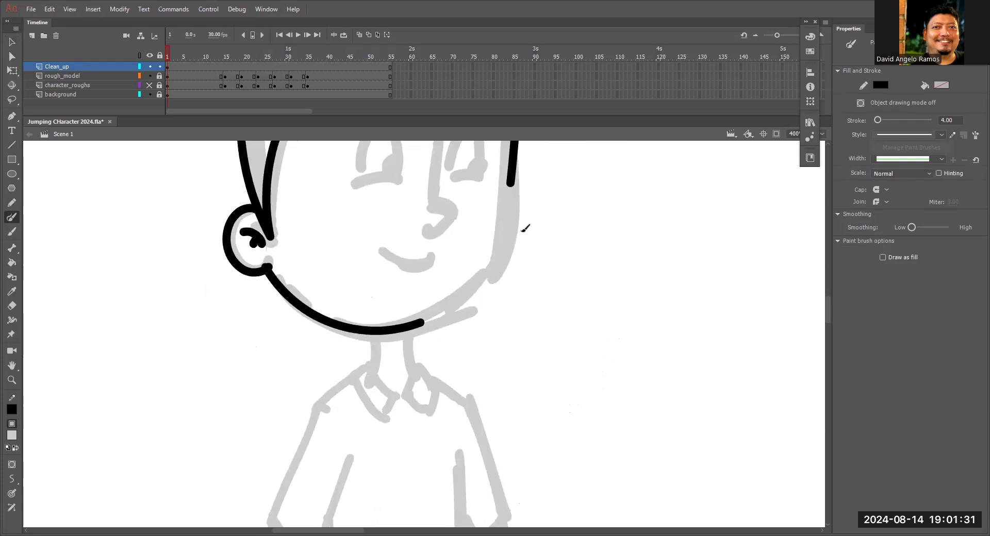
mouse_move(421, 324)
left_mouse_down()
mouse_move(485, 268)
mouse_move(508, 184)
mouse_move(521, 255)
left_mouse_up()
key("space")
key("v")
key("ctrl+z")
key("ctrl+z")
key("ctrl+z")
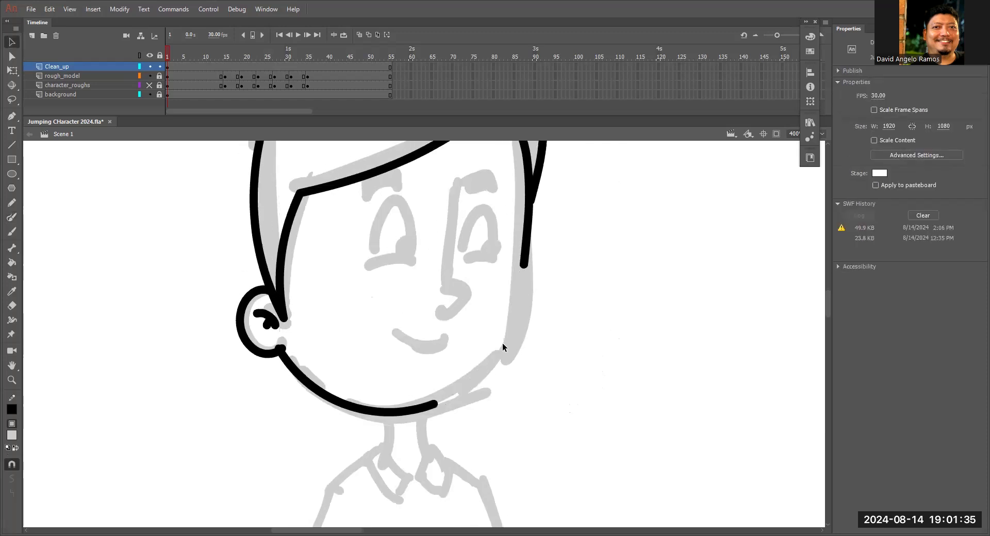
Draw a straight line down the far side of the face from the hair to the cheek and fit it to the rough.
key("space")
left_click_drag(518, 212, 519, 271)
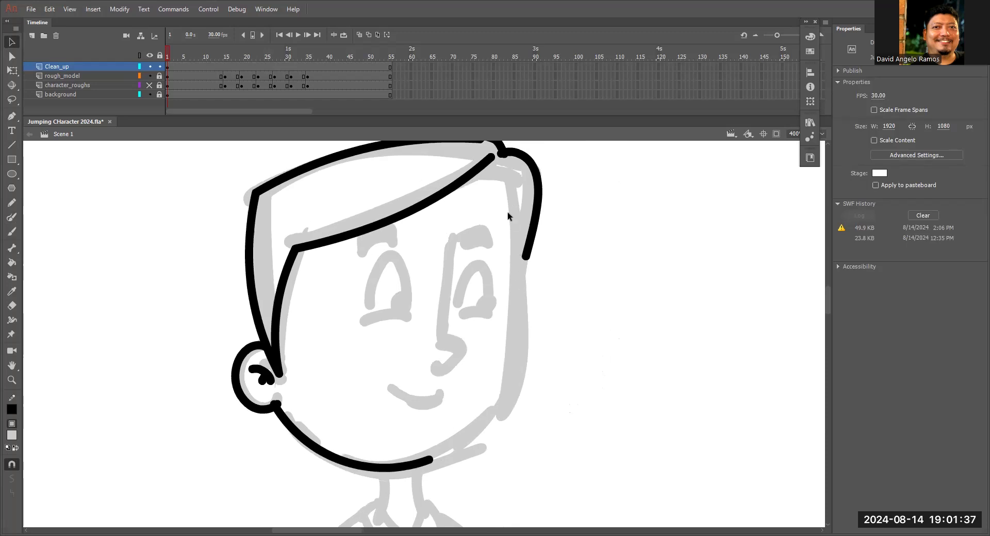
key("b")
left_click_drag(516, 186, 515, 406)
key("v")
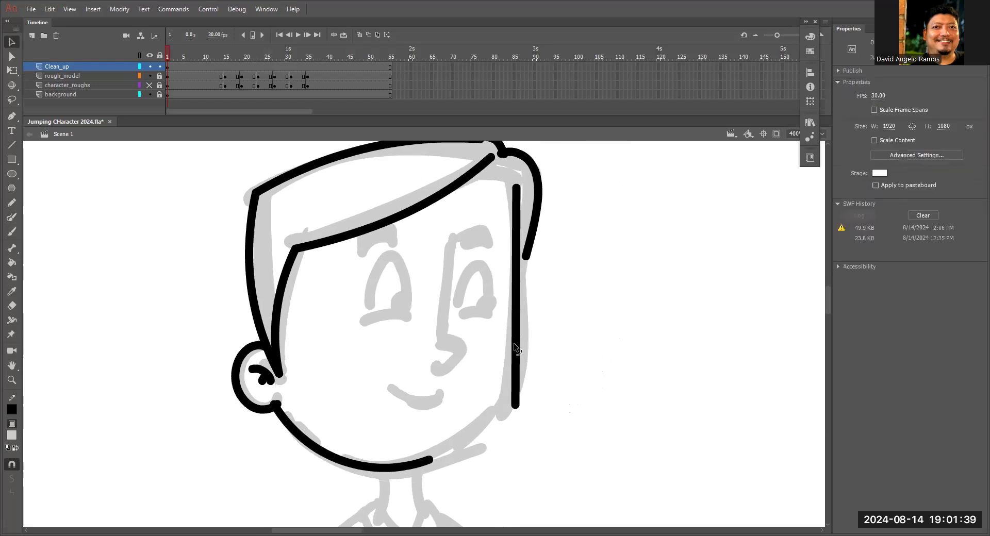
key("space")
left_click_drag(522, 372, 534, 293)
left_click_drag(538, 178, 534, 181)
left_click_drag(530, 230, 533, 230)
Connect the far cheek to the chin with a line and bend the jaw segments into one rounded curve.
mouse_move(527, 324)
left_mouse_down()
mouse_move(538, 256)
mouse_move(464, 313)
mouse_move(489, 306)
left_mouse_up()
key("space")
key("n")
key("v")
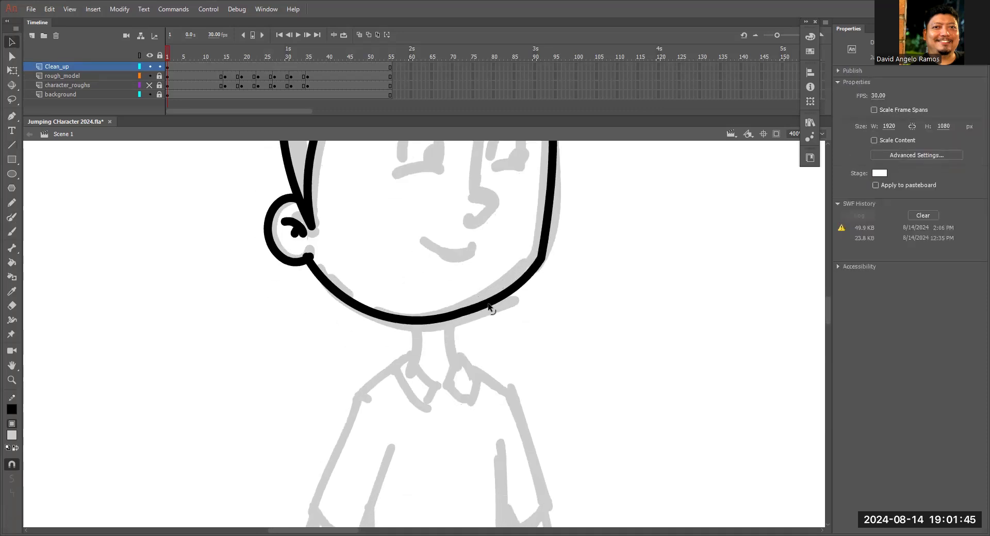
left_click_drag(536, 269, 504, 379)
left_click_drag(429, 422, 398, 442)
left_click_drag(464, 418, 471, 409)
left_click_drag(503, 363, 565, 376)
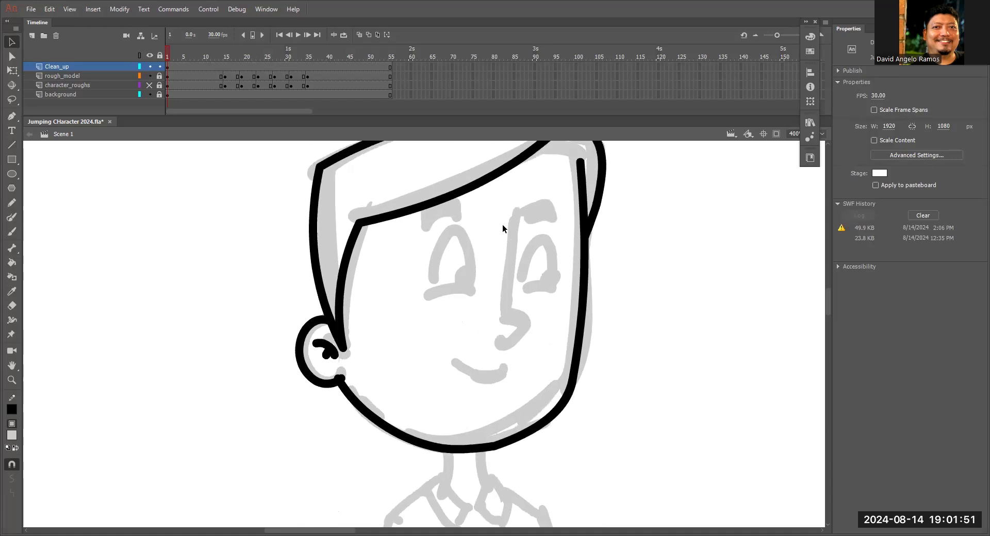
Outline both eyebrows with the Paint Brush.
key("y")
mouse_move(527, 211)
left_mouse_down()
mouse_move(536, 220)
mouse_move(541, 206)
left_mouse_up()
mouse_move(425, 221)
left_mouse_down()
mouse_move(435, 229)
mouse_move(461, 206)
mouse_move(420, 206)
mouse_move(422, 230)
left_mouse_up()
Lasso all the traced line art of the head, set its stroke size to 3 and deselect it.
key("z")
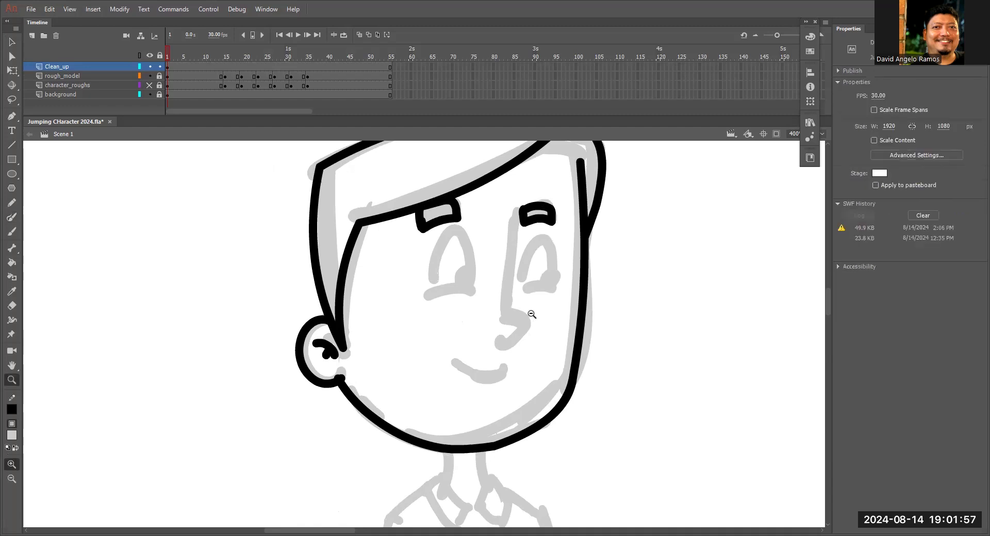
left_click(530, 314, "alt")
left_click(528, 305, "alt")
key("space")
left_click_drag(507, 370, 536, 282)
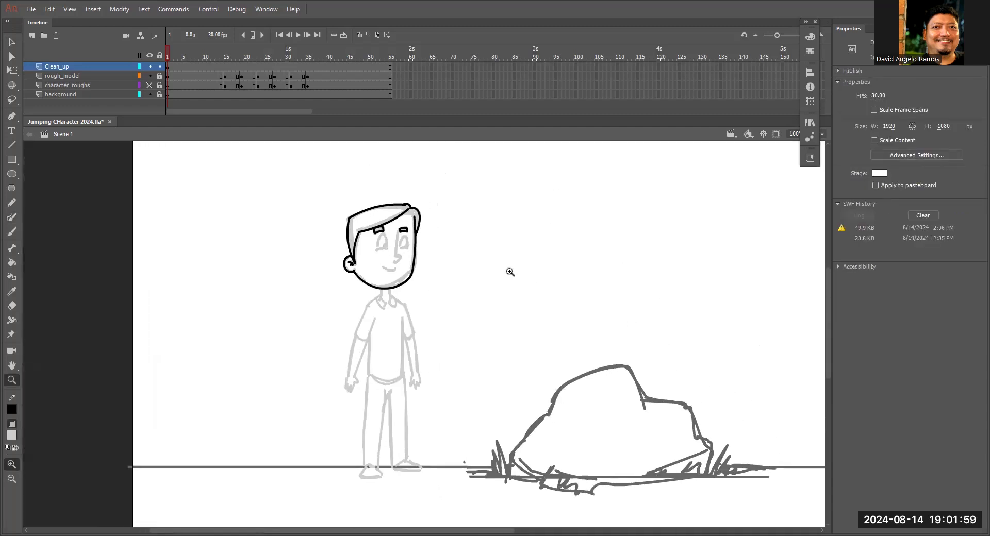
key("l")
mouse_move(488, 256)
left_mouse_down()
mouse_move(481, 267)
mouse_move(487, 257)
left_mouse_up()
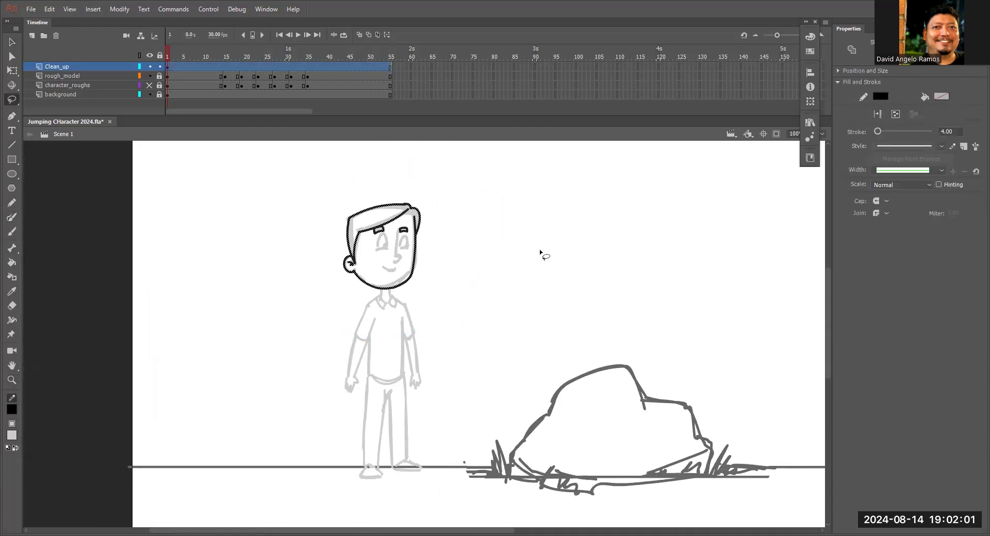
mouse_move(465, 216)
left_mouse_down()
mouse_move(340, 319)
mouse_move(462, 228)
mouse_move(304, 299)
left_mouse_up()
left_click(955, 132)
left_click(589, 301)
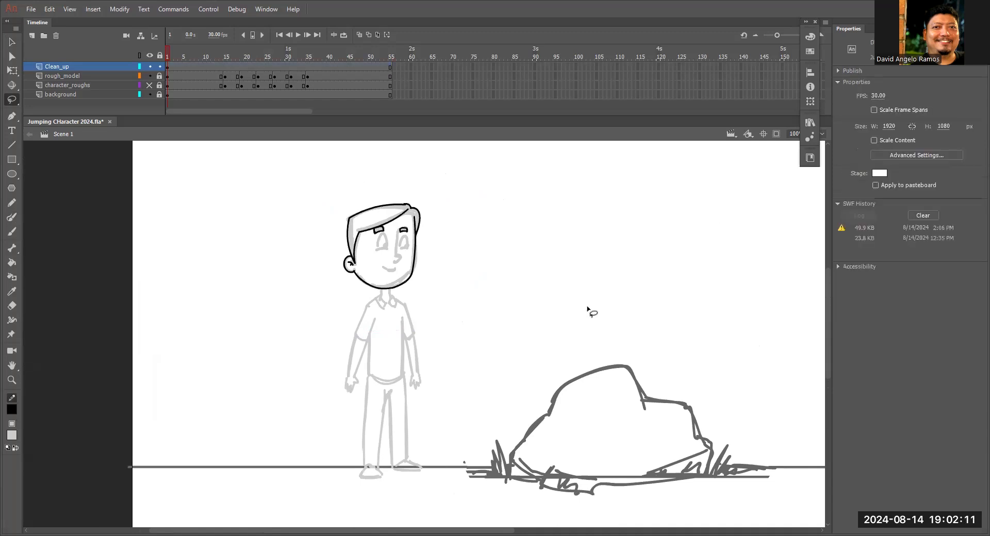
Trace the nose bridge and the rounded nose with the Paint Brush, undoing and redrawing the first bridge stroke.
key("z")
left_click(370, 301)
left_click(443, 302)
scroll(459, 270, "up", 3)
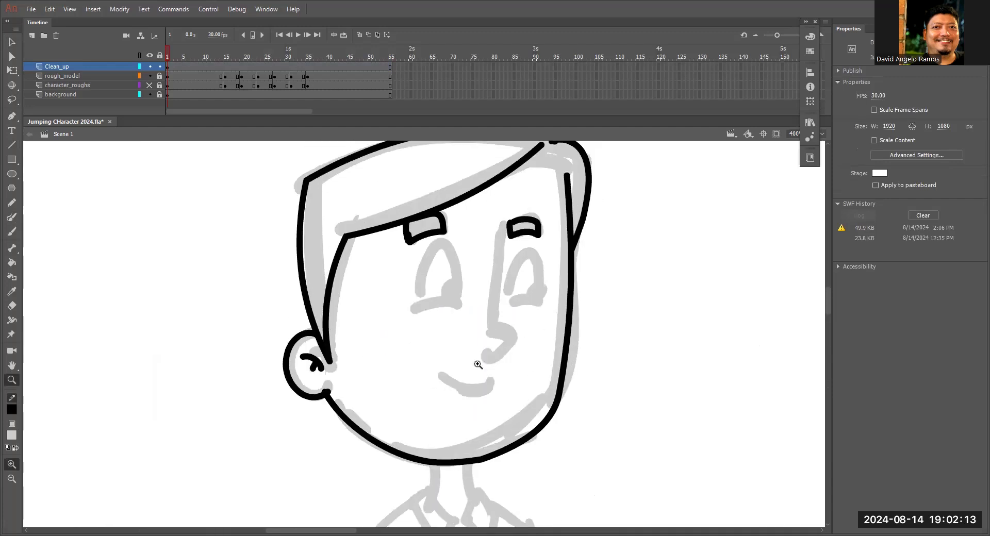
key("y")
left_click_drag(504, 222, 487, 334)
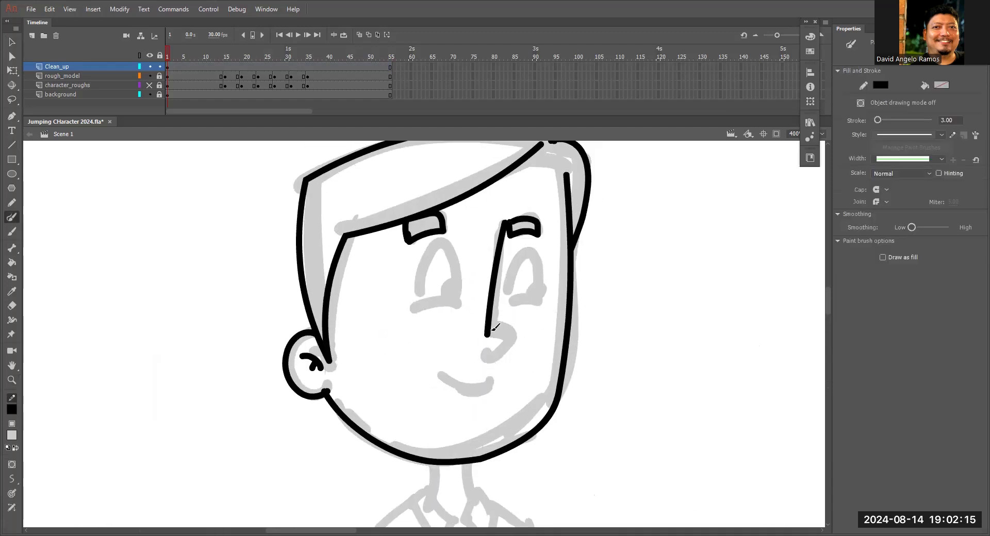
key("ctrl+z")
mouse_move(505, 222)
left_mouse_down()
mouse_move(495, 324)
mouse_move(507, 354)
mouse_move(481, 362)
left_mouse_up()
Trace both eyes with their lower lids and pupils, and the smile with the short lip line beneath it.
mouse_move(416, 308)
left_mouse_down()
mouse_move(429, 250)
mouse_move(457, 268)
mouse_move(515, 255)
mouse_move(547, 275)
mouse_move(554, 301)
left_mouse_up()
mouse_move(454, 282)
left_mouse_down()
mouse_move(438, 283)
mouse_move(455, 303)
left_mouse_up()
left_click_drag(540, 278, 544, 298)
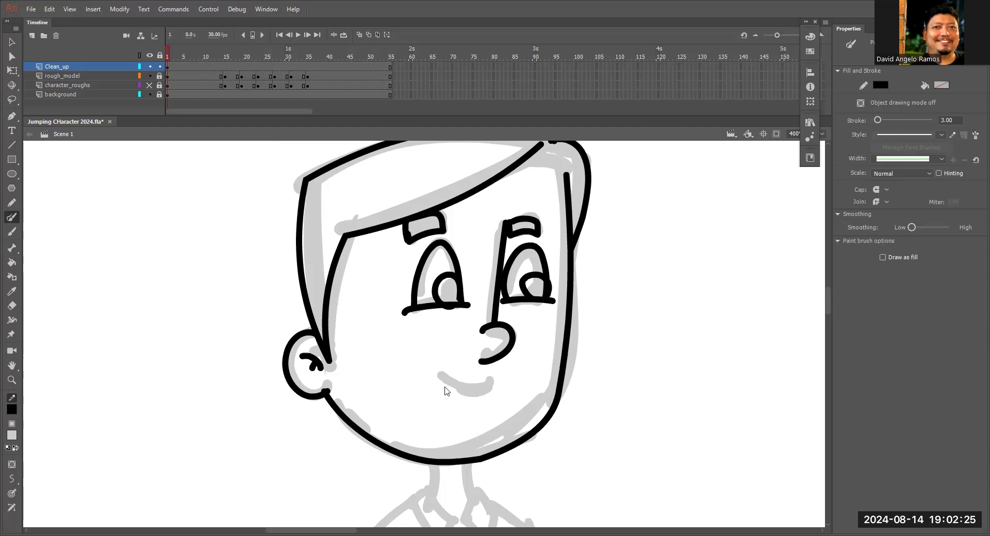
left_click_drag(436, 372, 507, 380)
left_click_drag(463, 402, 490, 399)
Trace the short curved hairline linking the fringe tip to the right side of the face with the Paint Brush.
left_click_drag(630, 379, 645, 307)
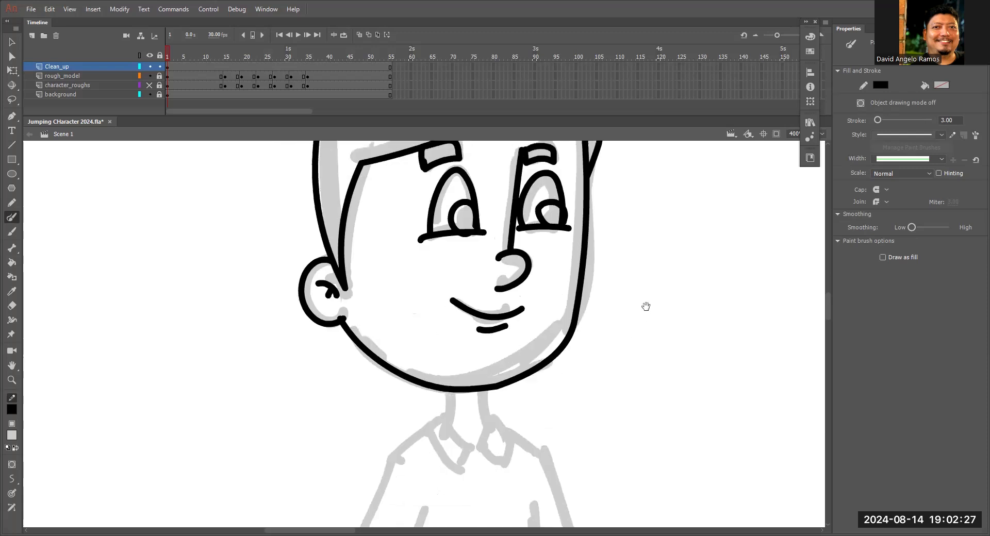
key("ctrl+minus")
key("ctrl+minus")
left_click_drag(518, 385, 571, 320)
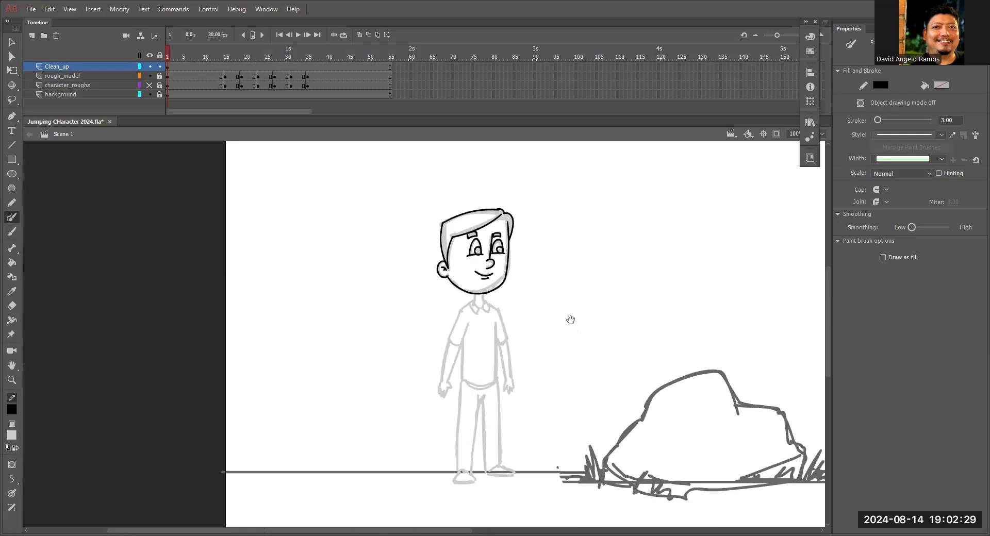
key("z")
left_click(496, 224)
left_click(437, 316)
left_click(450, 329)
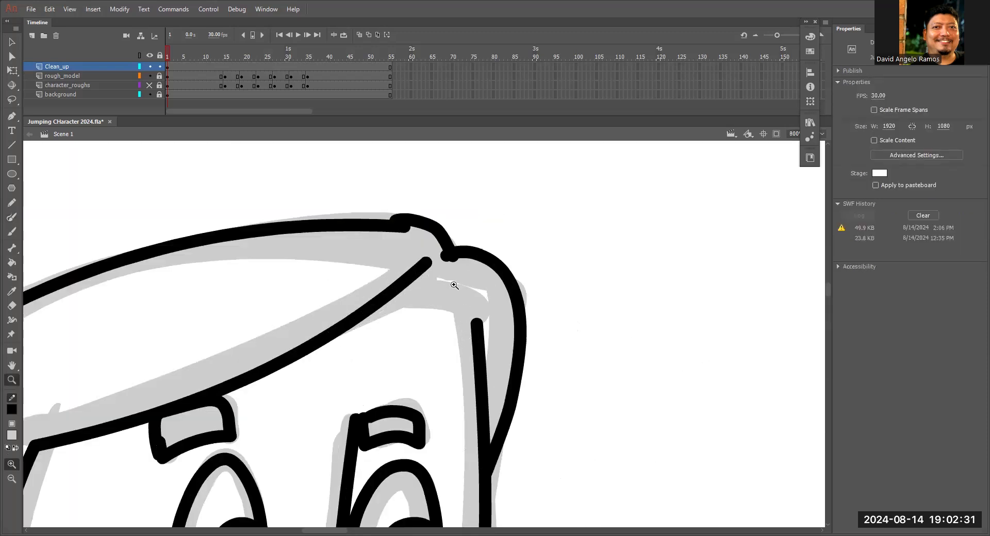
key("y")
mouse_move(398, 293)
left_mouse_down()
mouse_move(500, 321)
mouse_move(474, 299)
left_mouse_up()
key("v")
key("ctrl+minus")
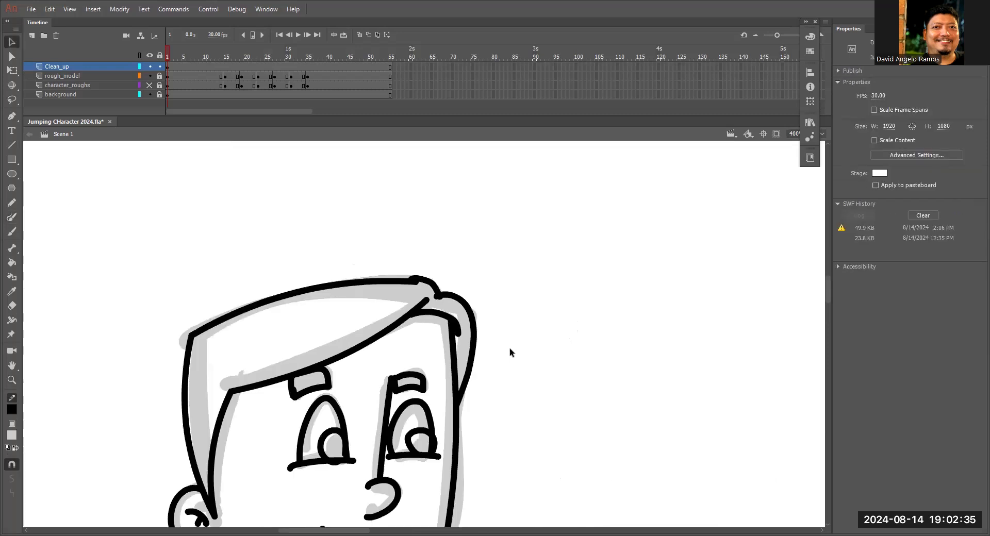
Trace both sides of the neck and the two pointed flaps of the shirt collar with the Paint Brush.
key("ctrl+minus")
left_click_drag(491, 360, 633, 166)
key("z")
left_click(487, 287)
left_click_drag(488, 338, 501, 320)
key("y")
left_click_drag(473, 279, 469, 312)
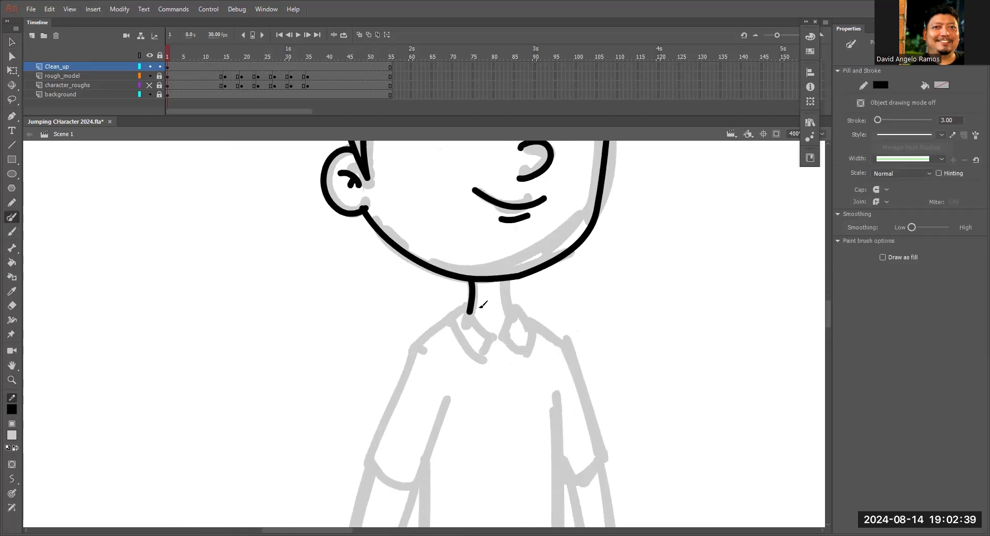
left_click_drag(507, 279, 514, 313)
mouse_move(448, 321)
left_mouse_down()
mouse_move(472, 306)
mouse_move(494, 338)
mouse_move(484, 361)
left_mouse_up()
left_click_drag(447, 320, 483, 360)
mouse_move(514, 311)
left_mouse_down()
mouse_move(495, 339)
mouse_move(521, 354)
mouse_move(538, 323)
mouse_move(521, 360)
mouse_move(564, 267)
left_mouse_up()
Trace the left shoulder, sleeve with its cuff, forearm and hand over the rough model.
key("space")
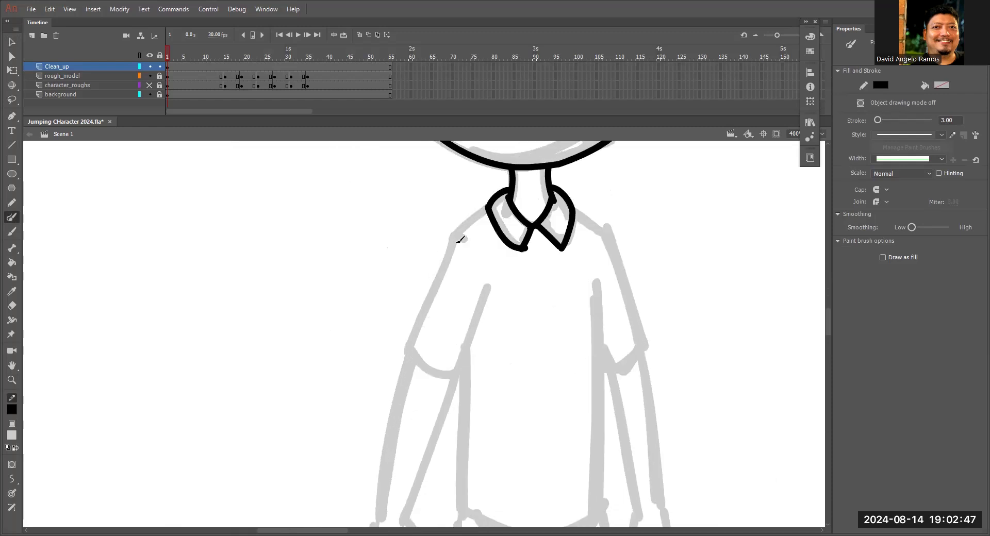
mouse_move(488, 205)
left_mouse_down()
mouse_move(446, 238)
mouse_move(407, 358)
mouse_move(459, 375)
left_mouse_up()
mouse_move(488, 289)
left_mouse_down()
mouse_move(457, 377)
mouse_move(557, 228)
mouse_move(526, 222)
mouse_move(483, 347)
left_mouse_up()
key("space")
mouse_move(479, 178)
left_mouse_down()
mouse_move(450, 357)
mouse_move(477, 367)
mouse_move(470, 396)
mouse_move(450, 348)
left_mouse_up()
key("space")
left_click_drag(648, 283, 546, 390)
Trace the right shoulder, arm and hand, and close the right sleeve with its cuff line.
key("space")
mouse_move(559, 150)
left_mouse_down()
mouse_move(547, 214)
mouse_move(573, 242)
mouse_move(549, 133)
mouse_move(590, 280)
mouse_move(599, 402)
left_mouse_up()
key("space")
left_click_drag(531, 238, 575, 428)
scroll(596, 349, "down", 3)
mouse_move(572, 335)
left_mouse_down()
mouse_move(559, 367)
mouse_move(593, 367)
mouse_move(610, 352)
mouse_move(607, 364)
mouse_move(601, 303)
left_mouse_up()
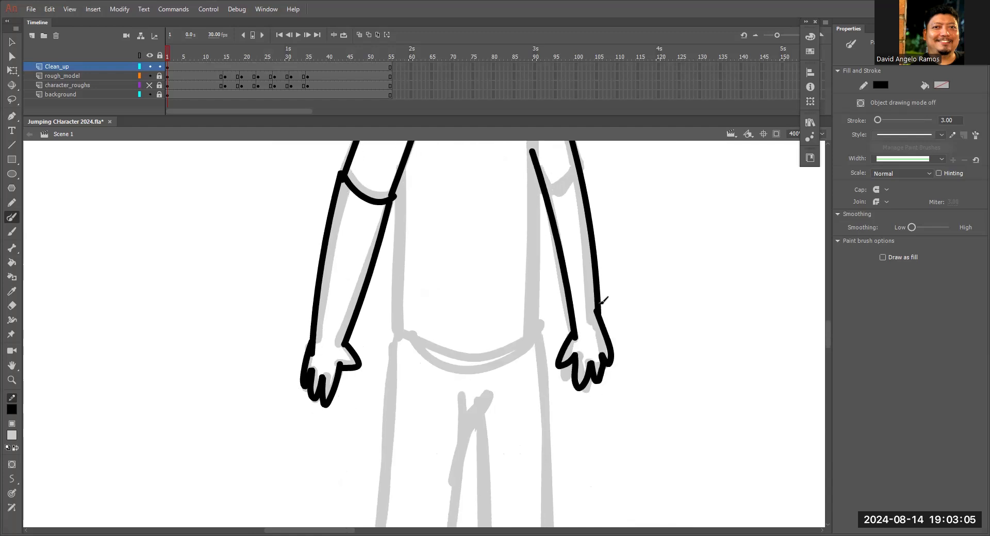
scroll(574, 243, "up", 2)
left_click_drag(556, 252, 586, 229)
Trace both sides of the shirt, its curved bottom hem and the short fold line above it.
left_click_drag(541, 169, 545, 381)
left_click_drag(406, 231, 403, 387)
left_click_drag(463, 413, 516, 244)
key("ctrl+z")
left_click_drag(505, 413, 559, 269)
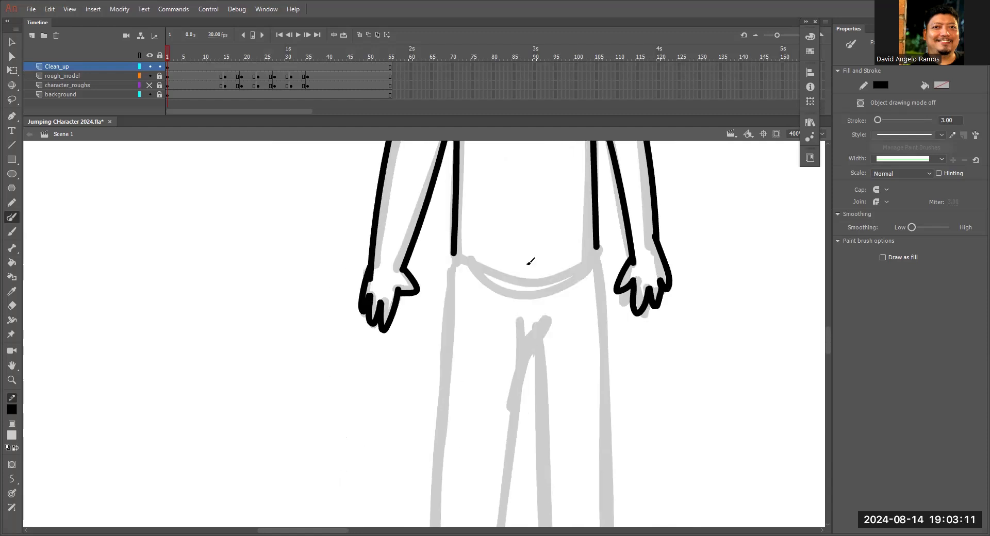
mouse_move(459, 242)
left_mouse_down()
mouse_move(455, 252)
mouse_move(538, 278)
mouse_move(604, 253)
left_mouse_up()
mouse_move(465, 246)
left_mouse_down()
mouse_move(578, 238)
mouse_move(555, 436)
left_mouse_up()
Bend the left sleeve's outer line into a slight outward curve with the Selection tool.
scroll(603, 258, "down", 4)
key("ctrl+minus")
key("ctrl+space")
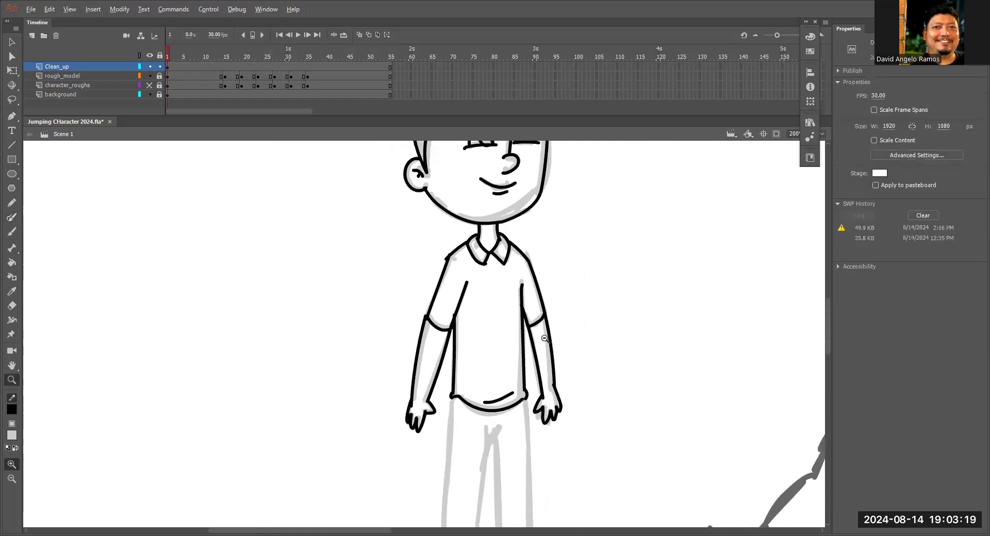
left_click(546, 334, "ctrl+alt")
left_click_drag(520, 342, 569, 258)
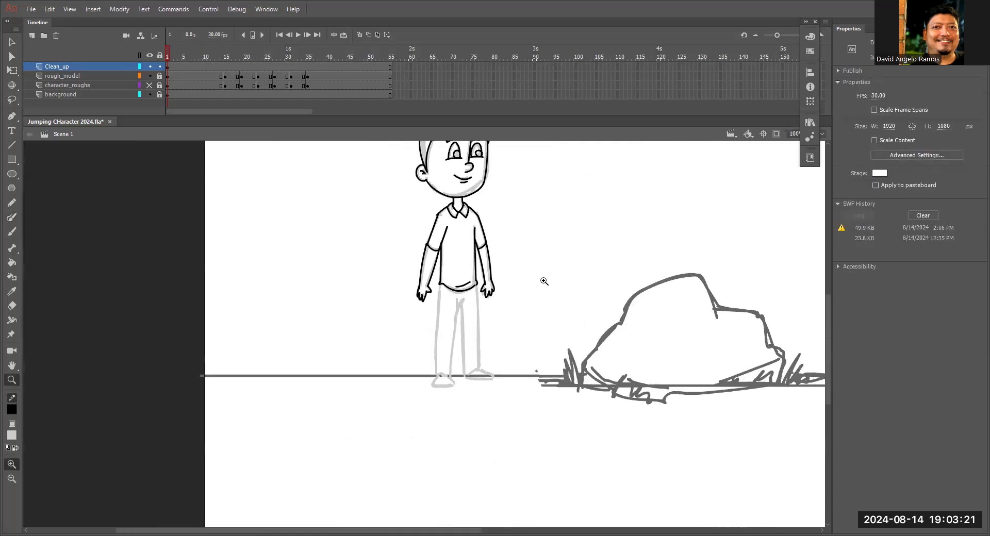
left_click(439, 260)
key("b")
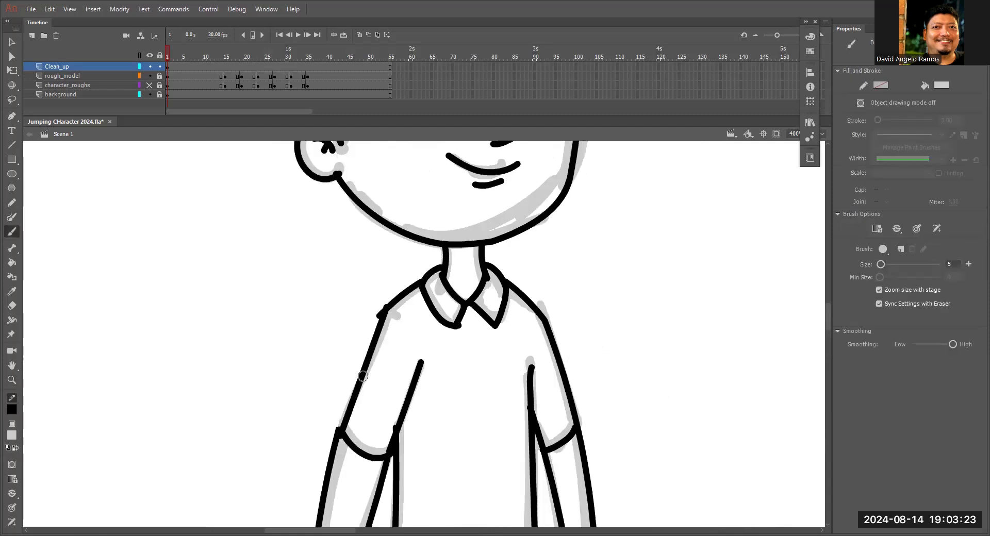
key("v")
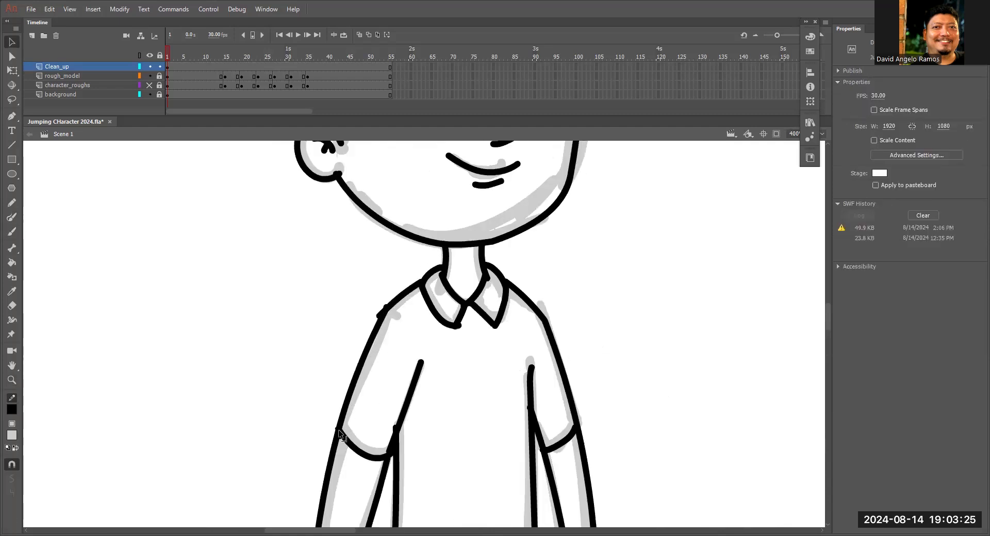
Draw the crotch crease and both edges of the left trouser leg with the Line tool, extending the outer edge to the ankle.
scroll(338, 429, "down", 15)
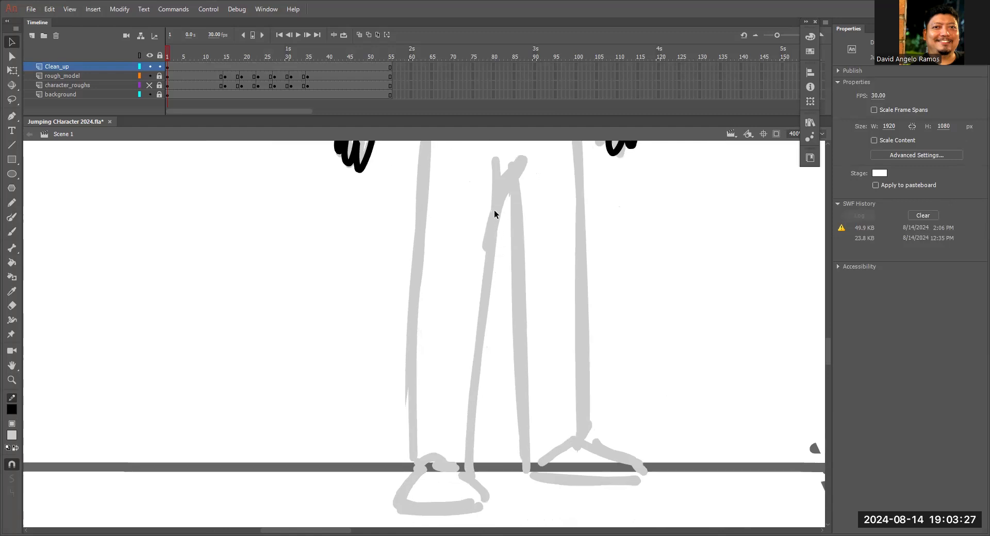
key("n")
mouse_move(524, 155)
left_mouse_down()
mouse_move(490, 189)
mouse_move(470, 464)
left_mouse_up()
scroll(470, 264, "up", 3)
left_click_drag(443, 167, 423, 447)
scroll(471, 259, "down", 5)
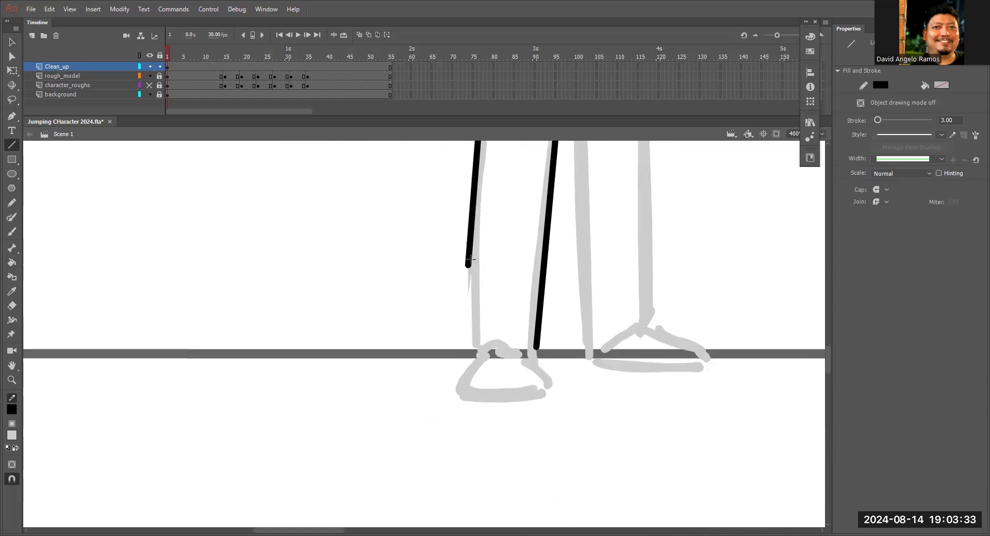
key("v")
left_click_drag(468, 264, 474, 349)
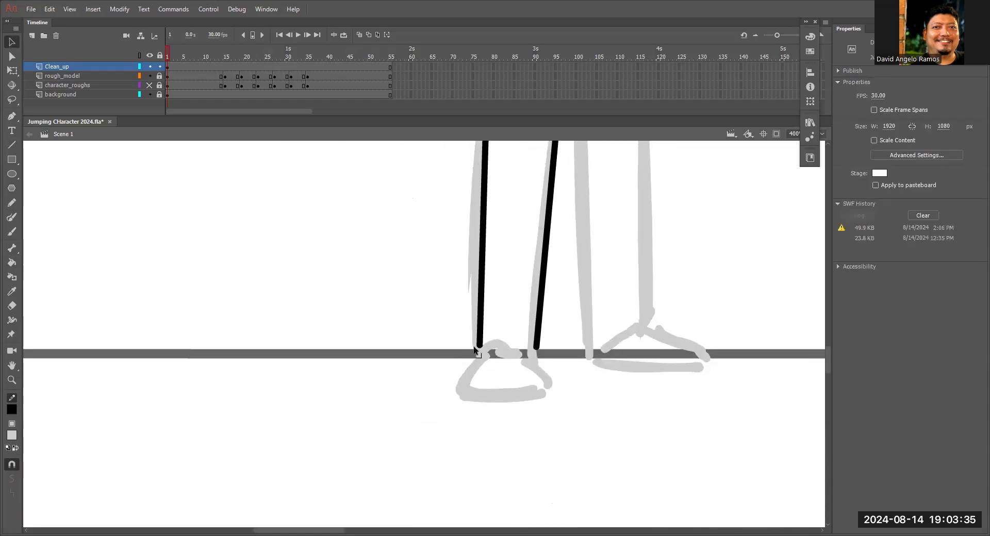
Trace the left trouser cuff curves and the rounded left shoe with its sole line, undoing and redrawing the shoe outline once.
key("z")
left_click(487, 344)
key("y")
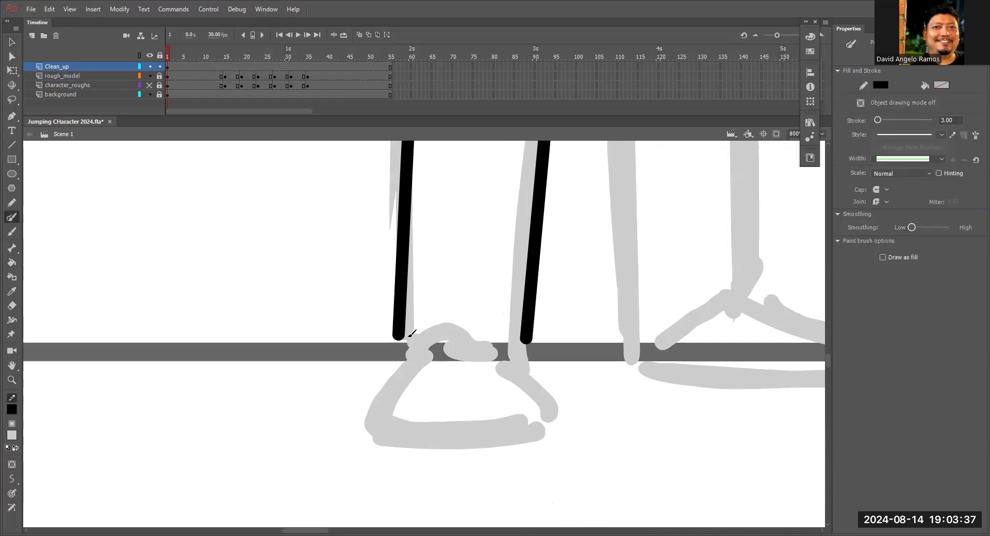
left_click_drag(408, 324, 401, 365)
left_click_drag(530, 336, 533, 376)
mouse_move(422, 344)
left_mouse_down()
mouse_move(464, 334)
mouse_move(500, 347)
left_mouse_up()
mouse_move(420, 343)
left_mouse_down()
mouse_move(418, 448)
mouse_move(547, 439)
left_mouse_up()
key("ctrl+z")
mouse_move(420, 344)
left_mouse_down()
mouse_move(380, 395)
mouse_move(536, 442)
left_mouse_up()
mouse_move(496, 346)
left_mouse_down()
mouse_move(548, 411)
mouse_move(518, 447)
left_mouse_up()
left_click_drag(382, 406, 537, 407)
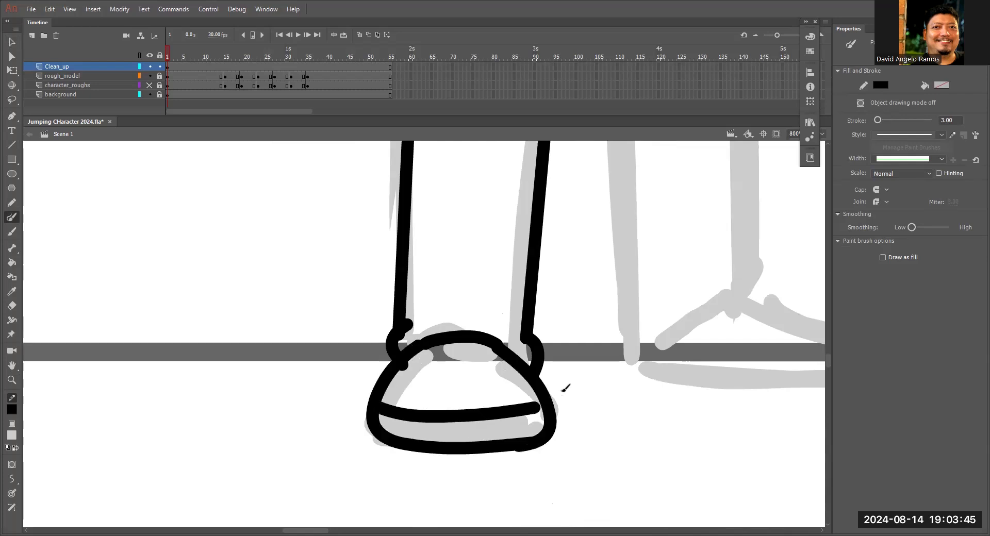
Trace the inner edge of the right trouser leg with the Paint Brush, undoing and redrawing the first strokes.
key("ctrl+minus")
key("ctrl+minus")
key("z")
left_click(477, 263)
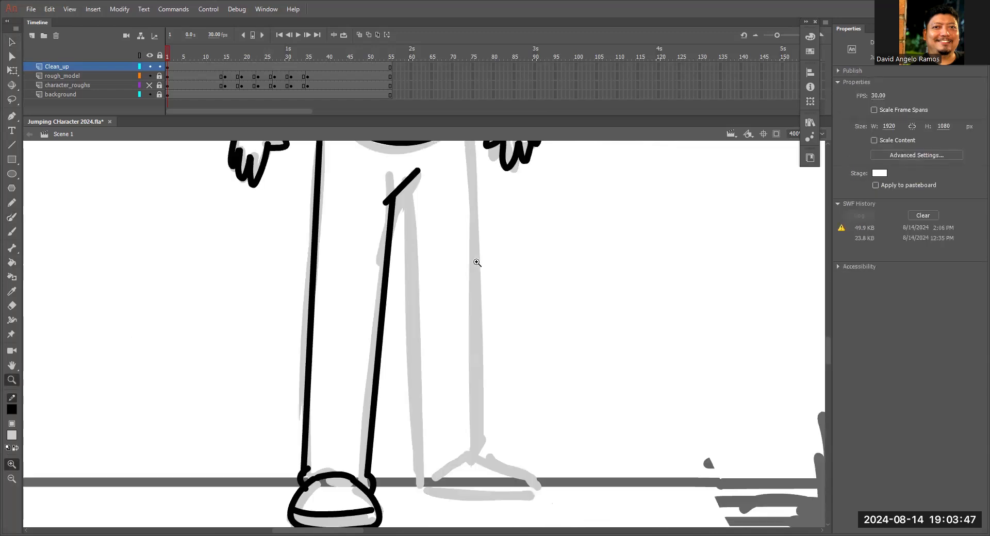
key("y")
left_click_drag(457, 328, 490, 258)
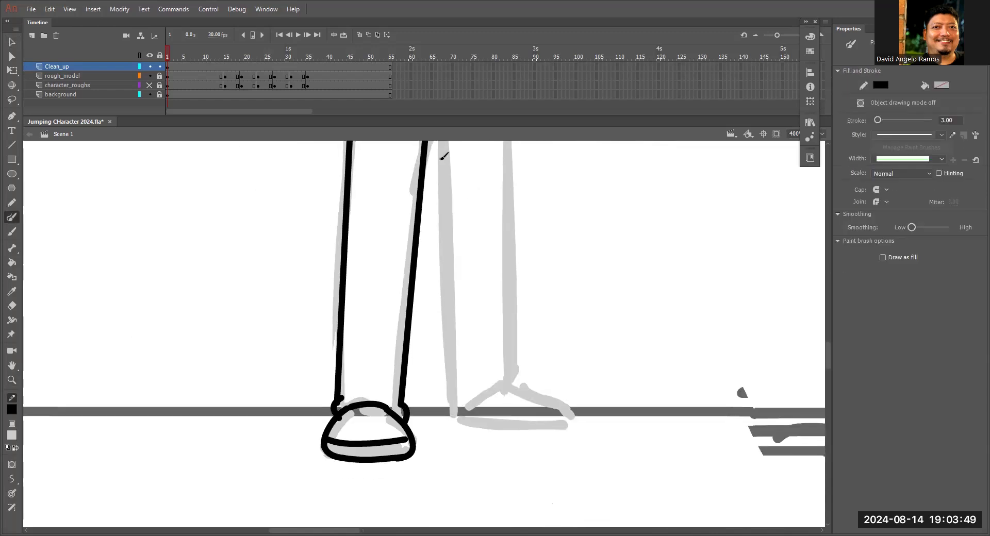
left_click_drag(455, 184, 456, 220)
mouse_move(437, 163)
left_mouse_down()
mouse_move(454, 449)
mouse_move(520, 404)
left_mouse_up()
key("ctrl+z")
key("ctrl+z")
left_click_drag(437, 150, 455, 450)
Trace the right shoe's slanted back line, the outer trouser edge and its cuff, and adjust that edge with the Selection tool.
left_click_drag(466, 445, 513, 422)
left_click_drag(520, 317, 522, 405)
left_click_drag(504, 175, 519, 464)
left_click_drag(563, 289, 577, 175)
key("v")
left_click_drag(533, 351, 530, 378)
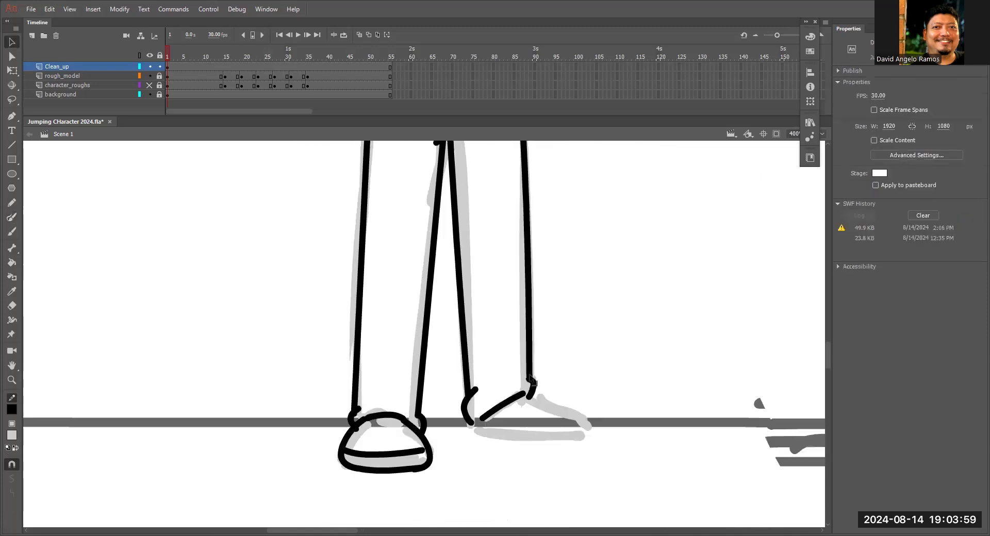
left_click_drag(527, 185, 548, 316)
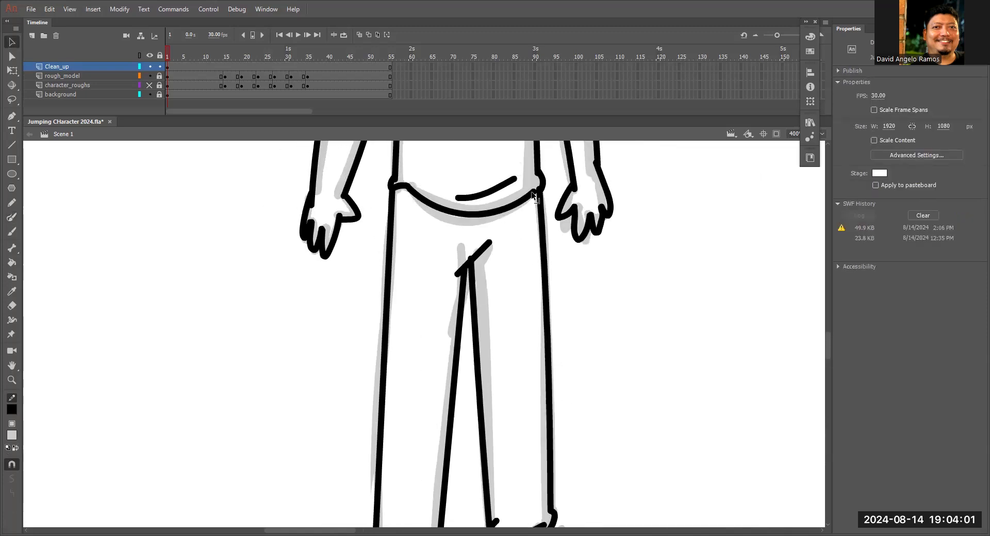
scroll(557, 217, "down", 5)
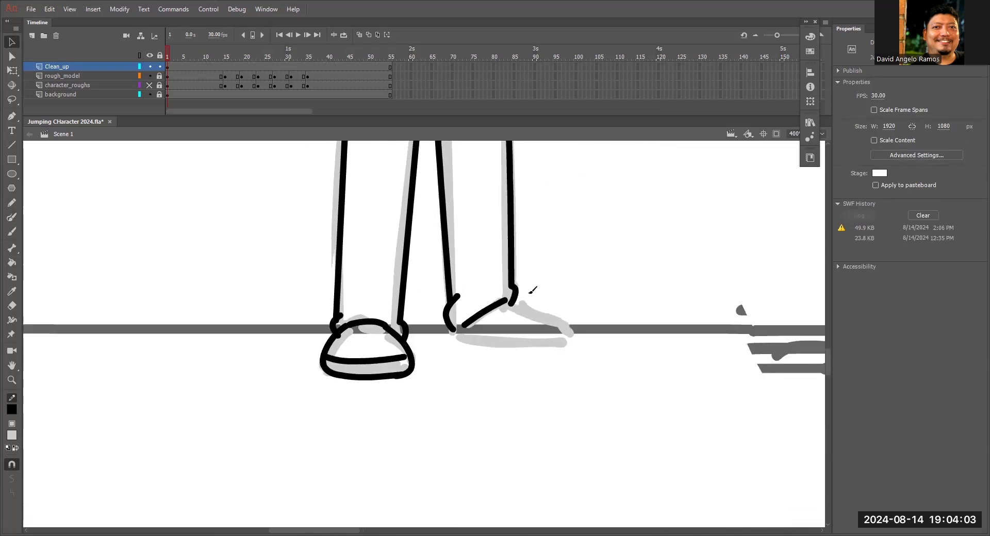
Trace the right shoe's toe and sole, join its slanted line to the heel, and redraw the line above the sole.
key("y")
mouse_move(509, 302)
left_mouse_down()
mouse_move(552, 309)
mouse_move(568, 346)
left_mouse_up()
left_click_drag(457, 333, 570, 344)
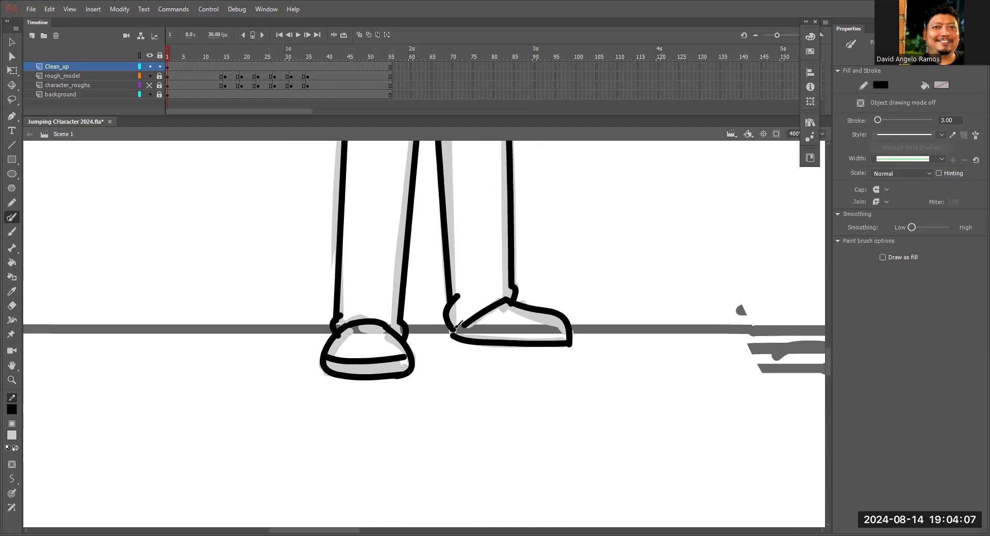
left_click_drag(458, 325, 567, 334)
key("v")
key("ctrl+z")
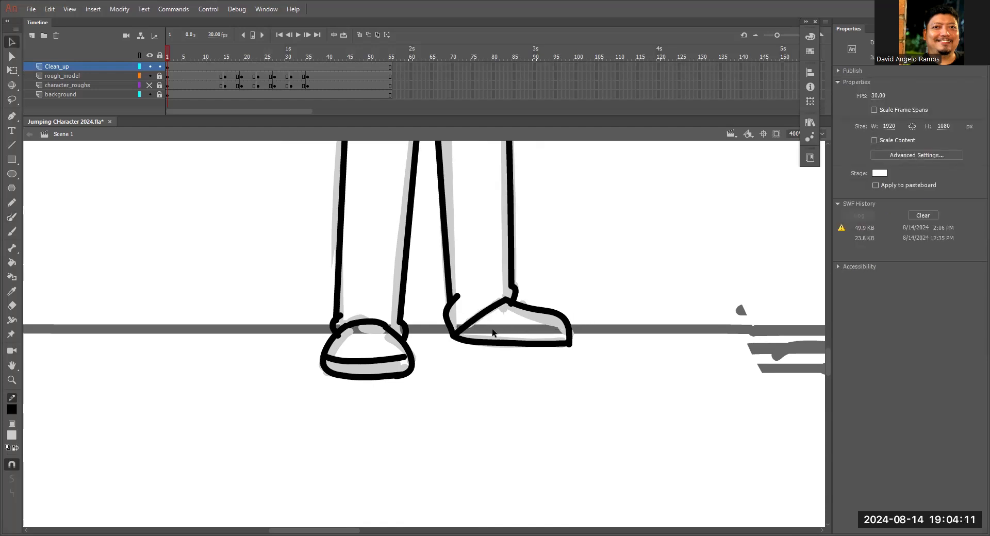
key("y")
left_click_drag(459, 329, 583, 334)
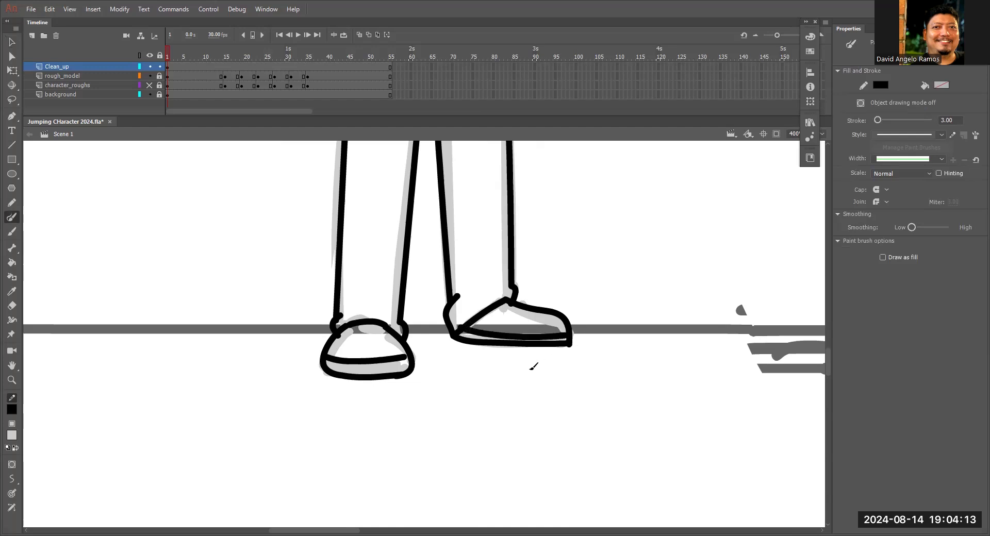
Show the whole scene at 100% and move the playhead to frame 15.
key("ctrl+1")
mouse_move(533, 231)
left_mouse_down()
mouse_move(497, 356)
mouse_move(510, 327)
mouse_move(492, 309)
left_mouse_up()
left_click_drag(606, 289, 566, 300)
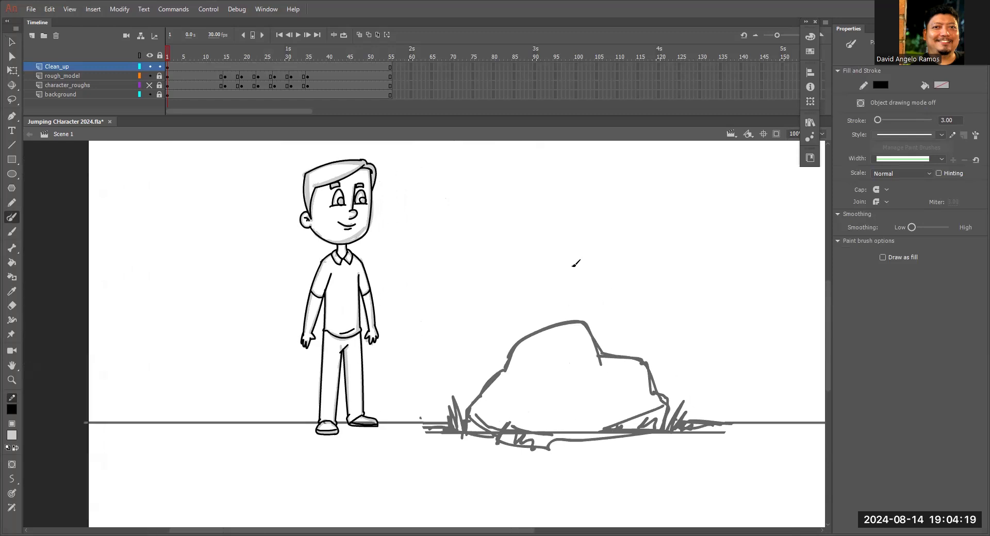
left_click_drag(218, 54, 226, 63)
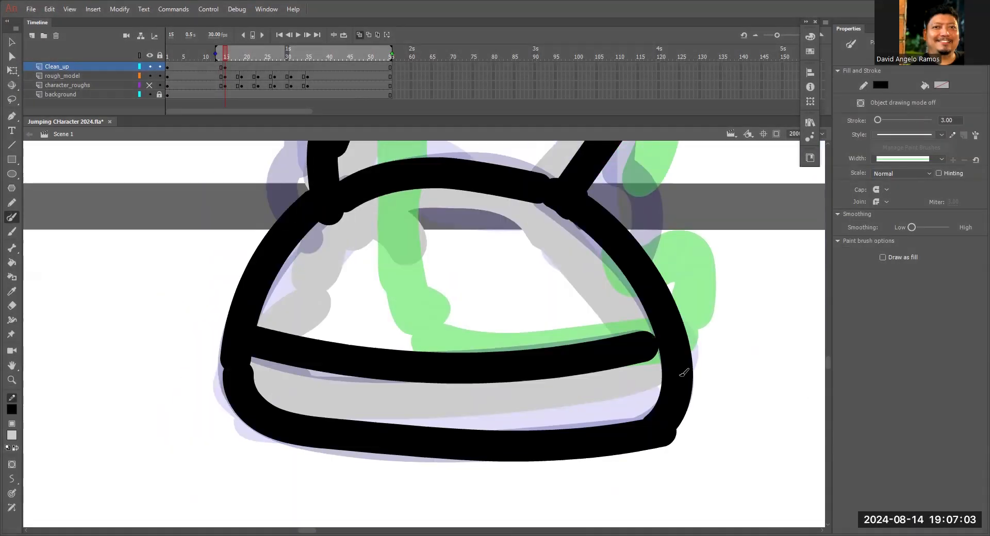
Insert a blank keyframe at frame 19 on the Clean_up layer.
mouse_move(646, 247)
left_mouse_down()
mouse_move(576, 375)
mouse_move(633, 420)
left_mouse_up()
key("ctrl+minus")
key("ctrl+minus")
key("ctrl+minus")
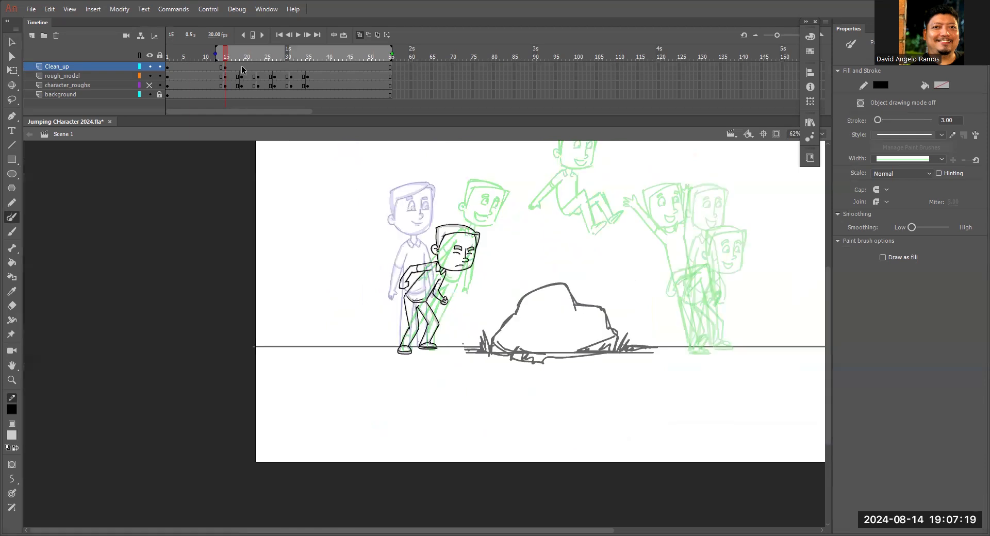
left_click(242, 67)
key("F7")
Trace the head outline, ear and swept hair of the frame 19 pose with the Paint Brush, undoing one stray stroke.
key("ctrl+equal")
key("ctrl+equal")
key("ctrl+equal")
left_click_drag(448, 367, 644, 427)
left_click_drag(439, 273, 388, 439)
left_click_drag(723, 302, 656, 442)
key("ctrl+z")
left_click_drag(565, 266, 704, 308)
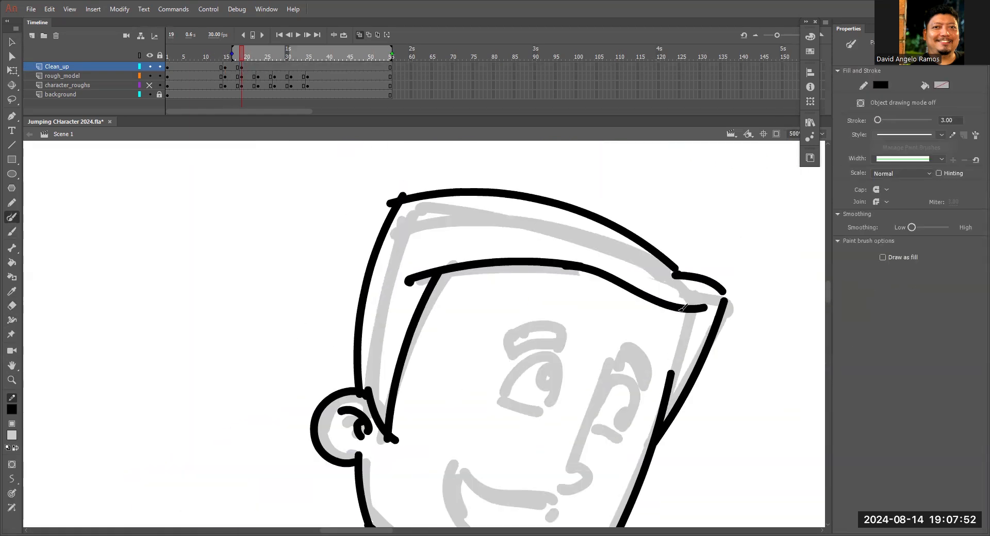
Trace the open smile, nose, eyes and eyebrows of the frame 19 head.
left_click_drag(567, 413, 553, 193)
left_click_drag(354, 305, 552, 363)
left_click_drag(643, 195, 606, 297)
left_click_drag(481, 296, 597, 336)
left_click_drag(526, 238, 583, 256)
left_click_drag(639, 217, 657, 273)
key("ctrl+minus")
key("ctrl+minus")
key("ctrl+minus")
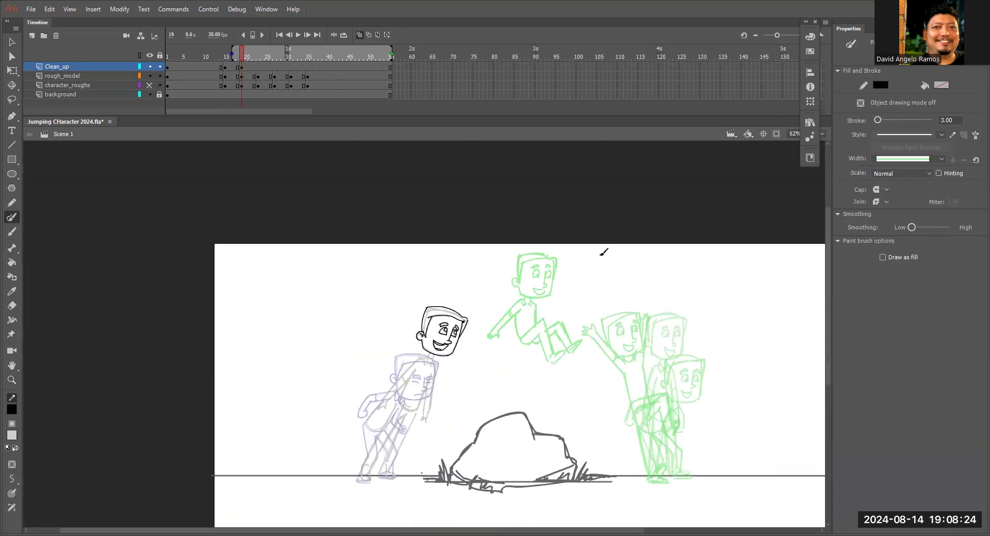
Trace the neck, torso and arms of the frame 19 pose below the finished head, undoing one stray stroke.
key("ctrl+equal")
key("ctrl+equal")
key("ctrl+equal")
left_click_drag(523, 227, 515, 282)
mouse_move(448, 144)
left_mouse_down()
mouse_move(346, 246)
mouse_move(191, 443)
left_mouse_up()
left_click_drag(430, 262, 221, 456)
left_click_drag(515, 166, 455, 305)
left_click_drag(462, 314, 611, 373)
left_click_drag(366, 309, 297, 372)
key("ctrl+minus")
key("ctrl+minus")
key("ctrl+equal")
left_click_drag(461, 269, 428, 289)
key("ctrl+z")
Trace the legs and shoes of the frame 19 pose to complete the take-off drawing.
left_click_drag(446, 171, 332, 380)
left_click_drag(458, 233, 342, 422)
left_click_drag(524, 205, 426, 418)
left_click_drag(484, 218, 397, 403)
left_click_drag(412, 412, 498, 258)
left_click_drag(477, 260, 488, 315)
left_click_drag(514, 260, 525, 310)
left_click_drag(427, 268, 417, 309)
mouse_move(395, 263)
left_mouse_down()
mouse_move(374, 327)
mouse_move(418, 324)
left_mouse_up()
left_click_drag(567, 175, 361, 505)
left_click_drag(468, 175, 449, 351)
left_click_drag(454, 255, 415, 396)
key("ctrl+minus")
Trace the bent legs and shoes of the frame 23 mid-air pose with the Paint Brush.
key("ctrl+minus")
Insert a blank keyframe at frame 23 on the Clean_up layer and trace the head and face of the mid-air pose.
left_click(258, 67)
key("F7")
key("z")
left_click_drag(584, 303, 800, 243)
key("y")
left_click_drag(510, 281, 505, 300)
left_click_drag(525, 340, 618, 347)
left_click_drag(648, 204, 635, 329)
left_click_drag(562, 307, 613, 318)
left_click_drag(526, 204, 515, 278)
mouse_move(503, 181)
left_mouse_down()
mouse_move(514, 286)
mouse_move(633, 186)
left_mouse_up()
mouse_move(526, 204)
left_mouse_down()
mouse_move(644, 198)
mouse_move(646, 264)
left_mouse_up()
left_click_drag(567, 392, 623, 237)
left_click_drag(574, 200, 592, 235)
left_click_drag(614, 200, 614, 234)
Trace the backward-stretched arm and the torso of the frame 23 mid-air pose.
left_click_drag(569, 202, 456, 327)
left_click_drag(565, 249, 480, 328)
left_click_drag(551, 267, 572, 369)
mouse_move(626, 216)
left_mouse_down()
mouse_move(636, 296)
mouse_move(579, 349)
left_mouse_up()
left_click_drag(640, 337, 675, 458)
mouse_move(780, 366)
left_mouse_down()
mouse_move(484, 270)
mouse_move(540, 228)
left_mouse_up()
key("y")
mouse_move(439, 322)
left_mouse_down()
mouse_move(497, 279)
mouse_move(509, 332)
left_mouse_up()
left_click_drag(445, 245, 496, 210)
left_click_drag(498, 210, 543, 308)
left_click_drag(478, 255, 524, 331)
key("ctrl+minus")
key("ctrl+minus")
key("ctrl+equal")
key("ctrl+equal")
left_click_drag(468, 373, 516, 346)
left_click_drag(515, 350, 472, 388)
Trace the raised arms of the frame 27 landing pose and save the file.
key("ctrl+minus")
key("ctrl+minus")
Insert a blank keyframe at frame 27 on the Clean_up layer and trace the head, hair and face of the landing pose.
left_click(275, 67)
key("ctrl+equal")
key("ctrl+equal")
key("F7")
left_click_drag(373, 248, 394, 340)
mouse_move(402, 269)
left_mouse_down()
mouse_move(410, 356)
mouse_move(512, 221)
left_mouse_up()
left_click_drag(371, 247, 522, 207)
left_click_drag(527, 287, 537, 363)
left_click_drag(535, 367, 442, 388)
left_click_drag(450, 337, 510, 344)
left_click_drag(494, 266, 500, 315)
left_click_drag(435, 311, 465, 305)
mouse_move(489, 371)
left_mouse_down()
mouse_move(498, 244)
mouse_move(476, 353)
left_mouse_up()
mouse_move(551, 226)
left_mouse_down()
mouse_move(537, 356)
mouse_move(525, 273)
left_mouse_up()
left_click_drag(346, 263, 420, 344)
left_click_drag(320, 276, 410, 376)
left_click_drag(328, 253, 349, 264)
left_click_drag(459, 196, 491, 350)
left_click_drag(490, 352, 557, 317)
Trace the torso and legs of the frame 27 landing pose, undoing the last stroke.
key("ctrl+minus")
key("ctrl+minus")
key("ctrl+s")
key("ctrl+equal")
key("ctrl+equal")
left_click_drag(398, 249, 424, 350)
left_click_drag(450, 250, 464, 299)
mouse_move(424, 261)
left_mouse_down()
mouse_move(449, 362)
mouse_move(518, 308)
left_mouse_up()
left_click_drag(519, 310, 483, 371)
left_click_drag(390, 211, 459, 159)
left_click_drag(462, 164, 483, 283)
left_click_drag(434, 223, 462, 326)
mouse_move(463, 321)
left_mouse_down()
mouse_move(517, 266)
mouse_move(466, 333)
left_mouse_up()
key("ctrl+z")
Trace both arms and hands of the frame 31 pose.
key("ctrl+minus")
key("ctrl+minus")
Insert a blank keyframe at frame 31 on the Clean_up layer and preview the animation with onion skinning turned off.
left_click(291, 67)
key("F7")
left_click(360, 35)
key("Return")
left_click(291, 57)
Trace the head outline, hair and facial features of the frame 31 pose.
key("ctrl+equal")
key("ctrl+equal")
left_click_drag(508, 163, 507, 250)
left_click_drag(520, 254, 514, 275)
left_click_drag(538, 182, 525, 261)
left_click_drag(527, 188, 651, 164)
mouse_move(517, 318)
left_mouse_down()
mouse_move(619, 375)
mouse_move(637, 367)
left_mouse_up()
left_click_drag(659, 281, 649, 350)
left_click_drag(573, 328, 622, 339)
left_click_drag(629, 249, 623, 307)
left_click_drag(609, 312, 615, 326)
left_click_drag(574, 265, 603, 251)
left_click_drag(573, 381, 627, 290)
key("ctrl+equal")
Trace the torso, legs and shoes of the frame 31 pose.
key("ctrl+minus")
key("ctrl+minus")
key("ctrl+equal")
left_click_drag(545, 236, 411, 270)
mouse_move(513, 270)
left_mouse_down()
mouse_move(435, 291)
mouse_move(388, 348)
left_mouse_up()
left_click_drag(435, 291, 409, 340)
key("ctrl+equal")
mouse_move(637, 257)
left_mouse_down()
mouse_move(700, 324)
mouse_move(696, 397)
left_mouse_up()
left_click_drag(736, 313, 730, 414)
left_click_drag(688, 407, 723, 441)
mouse_move(548, 149)
left_mouse_down()
mouse_move(484, 319)
mouse_move(640, 329)
left_mouse_up()
left_click_drag(558, 221, 504, 356)
left_click_drag(582, 325, 671, 385)
mouse_move(510, 383)
left_mouse_down()
mouse_move(613, 401)
mouse_move(675, 395)
left_mouse_up()
key("ctrl+minus")
key("ctrl+minus")
key("ctrl+minus")
key("ctrl+equal")
key("ctrl+equal")
key("ctrl+equal")
mouse_move(601, 181)
left_mouse_down()
mouse_move(585, 336)
mouse_move(678, 395)
left_mouse_up()
Insert a blank keyframe at frame 35 on the Clean_up layer and trace the standing pose's torso, arms and hands.
left_click(308, 67)
key("F7")
left_click(414, 288)
left_click(430, 305)
key("y")
left_click_drag(428, 197, 391, 393)
left_click_drag(449, 230, 417, 394)
left_click_drag(466, 283, 510, 294)
left_click_drag(463, 243, 444, 415)
left_click_drag(444, 416, 527, 409)
Trace the inner and outer outlines of both legs of the frame 35 standing pose.
mouse_move(515, 199)
left_mouse_down()
mouse_move(550, 395)
mouse_move(486, 428)
left_mouse_up()
left_click_drag(548, 245, 524, 413)
left_click_drag(558, 235, 578, 418)
left_click_drag(592, 195, 606, 394)
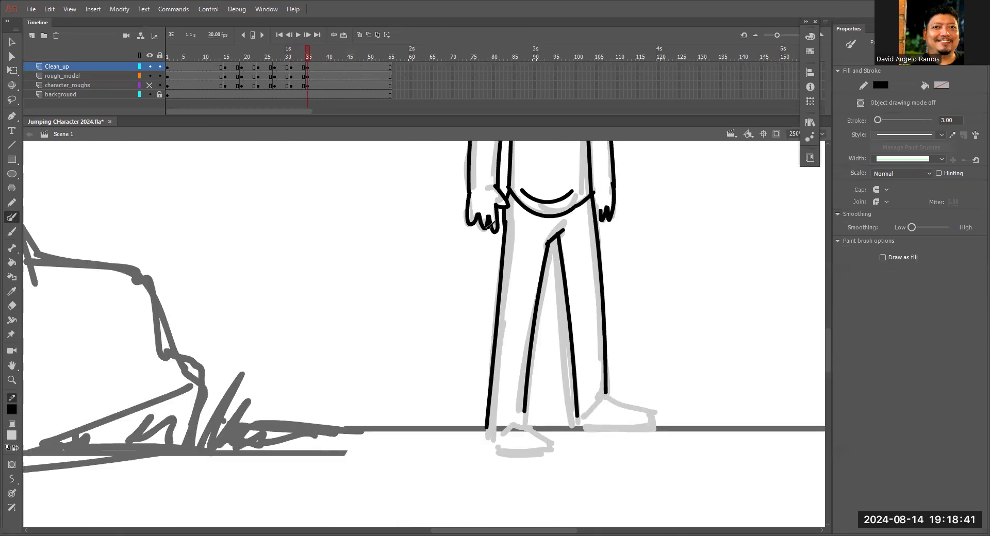
Turn on onion skinning and trace the shoes, head, ear and hair outlines of the frame 35 standing pose.
left_click(359, 35)
key("ctrl+equal")
left_click_drag(612, 249, 719, 329)
left_click_drag(567, 328, 721, 338)
mouse_move(400, 305)
left_mouse_down()
mouse_move(375, 347)
mouse_move(395, 353)
left_mouse_up()
left_click_drag(387, 260, 400, 320)
left_click_drag(401, 324, 634, 319)
left_click_drag(651, 236, 637, 473)
left_click_drag(394, 259, 644, 206)
left_click_drag(420, 247, 397, 418)
mouse_move(362, 208)
left_mouse_down()
mouse_move(371, 367)
mouse_move(619, 170)
left_mouse_up()
left_click_drag(608, 207, 658, 233)
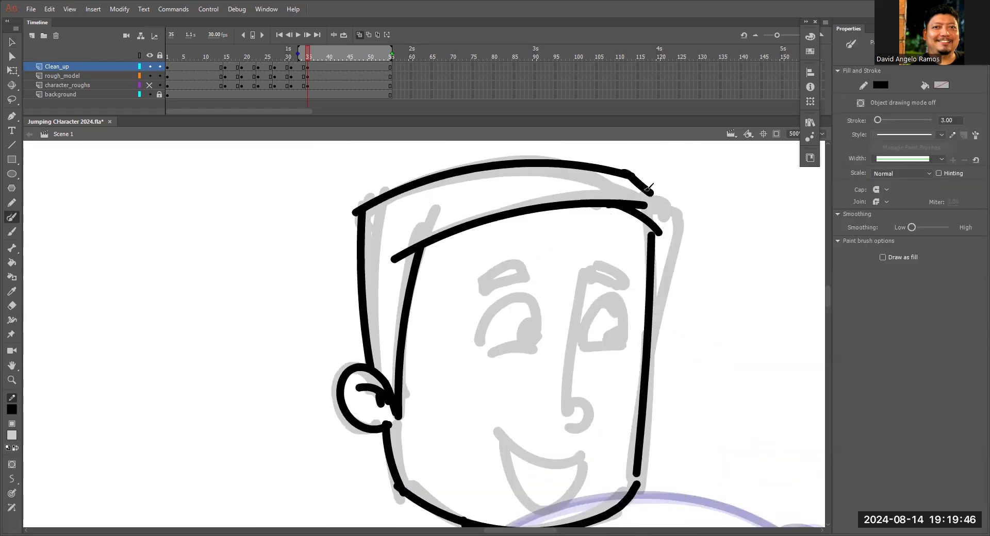
Trace the hair's far edge, eyebrows, eyes, nose and smiling mouth of the frame 35 standing pose.
left_click_drag(684, 203, 650, 351)
left_click_drag(582, 276, 621, 292)
left_click_drag(474, 280, 522, 280)
mouse_move(583, 278)
left_mouse_down()
mouse_move(568, 397)
mouse_move(547, 438)
left_mouse_up()
left_click_drag(481, 355, 544, 350)
left_click_drag(486, 427, 593, 460)
left_click_drag(496, 434, 592, 460)
key("ctrl+minus")
key("ctrl+minus")
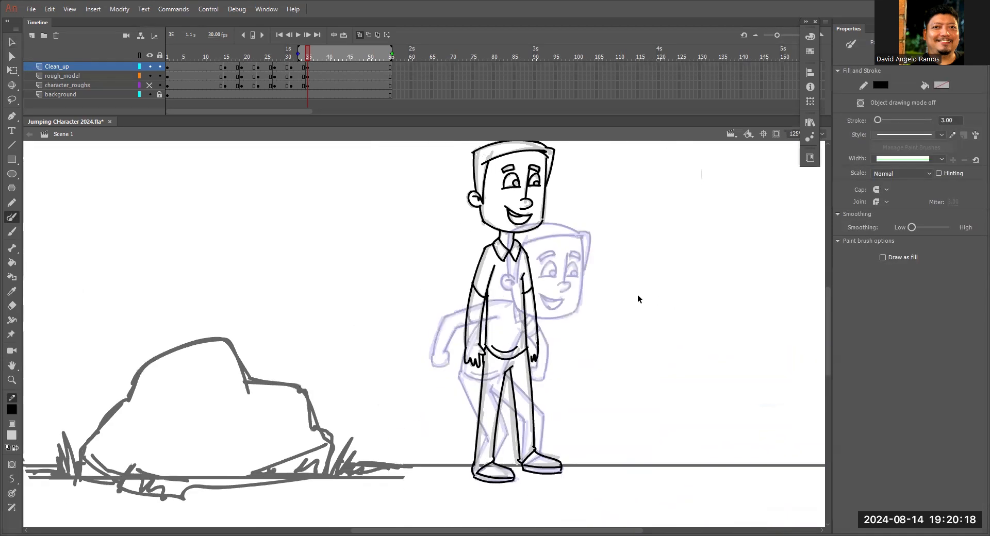
Turn off onion skinning and unlock the rough_model layer.
left_click(359, 35)
mouse_move(337, 81)
left_mouse_down()
mouse_move(227, 75)
mouse_move(324, 75)
left_mouse_up()
key("ctrl+equal")
key("ctrl+equal")
key("v")
left_click(442, 312)
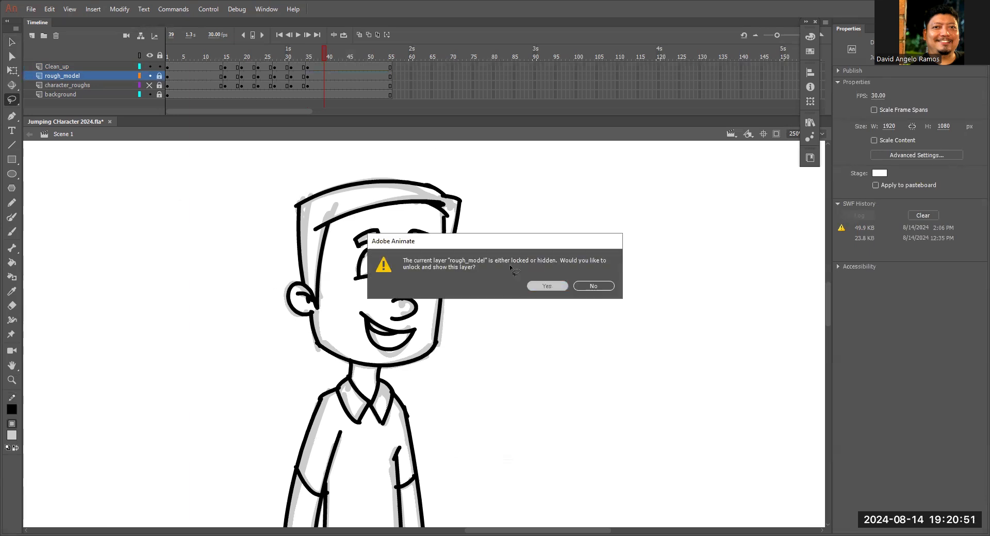
left_click(550, 285)
left_click(57, 67)
key("ctrl+2")
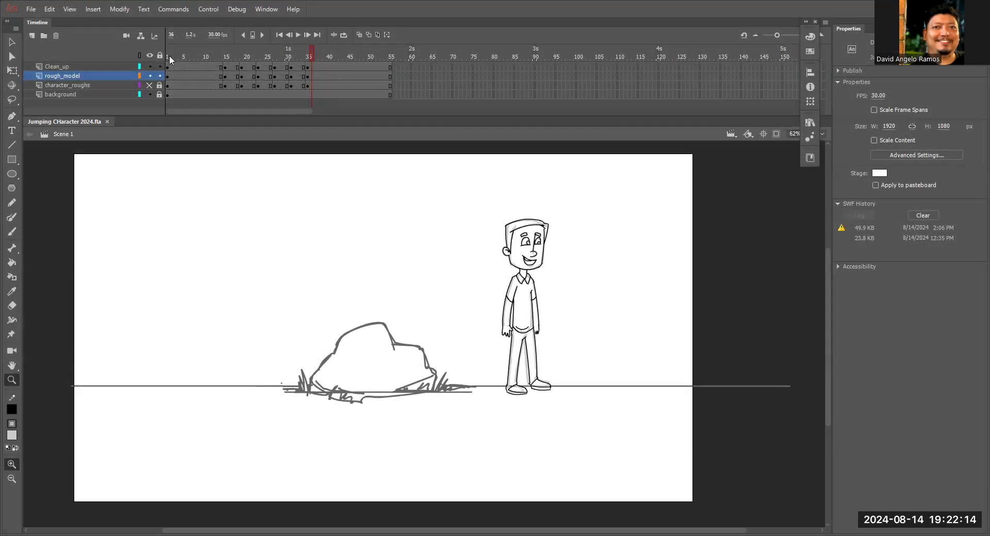
Play the animation from frame 1, run it as a test movie and close the preview.
left_click(169, 55)
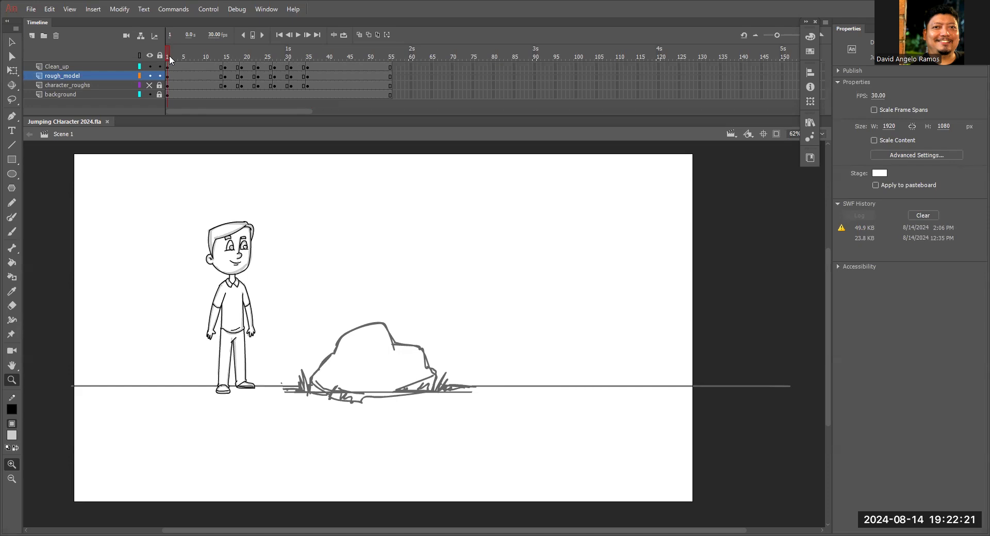
key("Return")
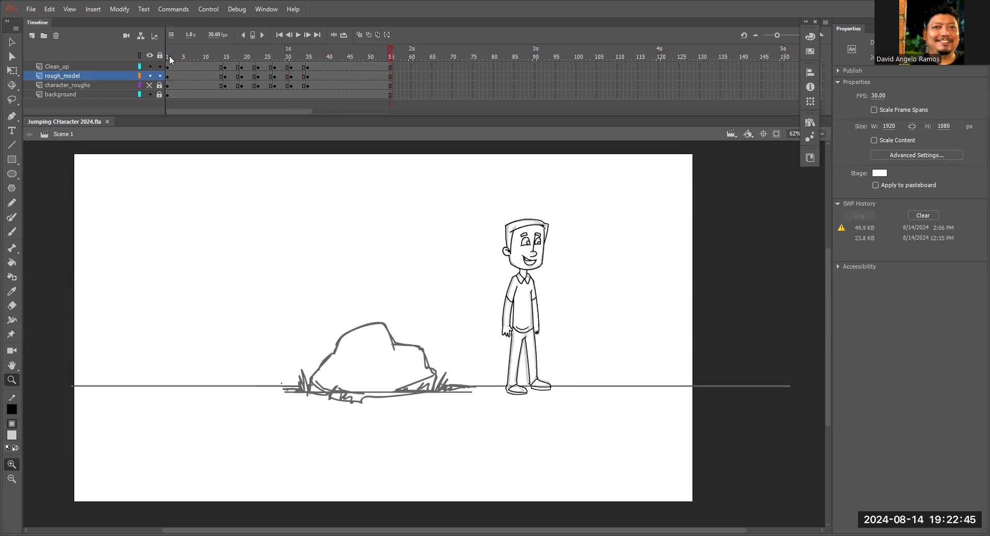
key("ctrl+Return")
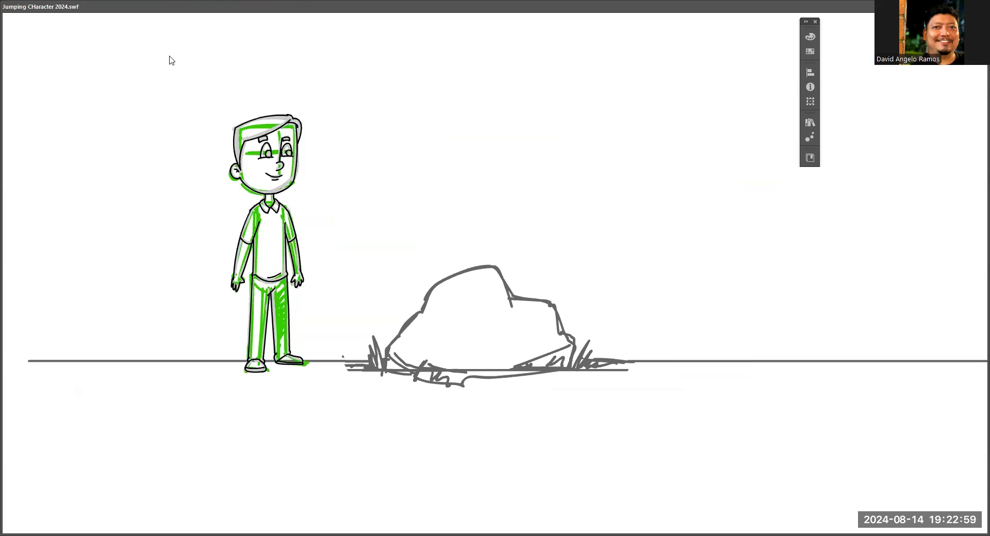
key("ctrl+w")
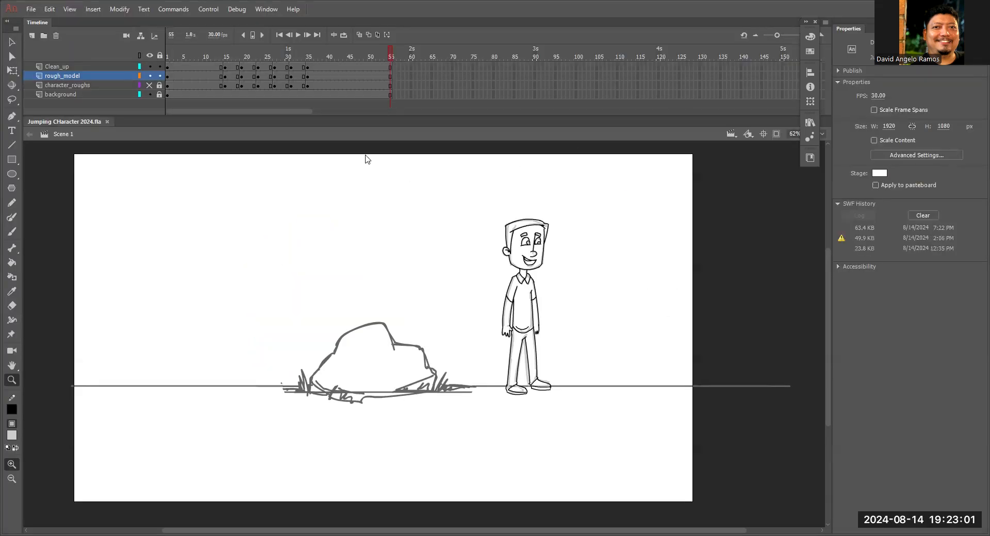
Convert the character_roughs and rough_model layers into guide layers.
left_click(103, 85)
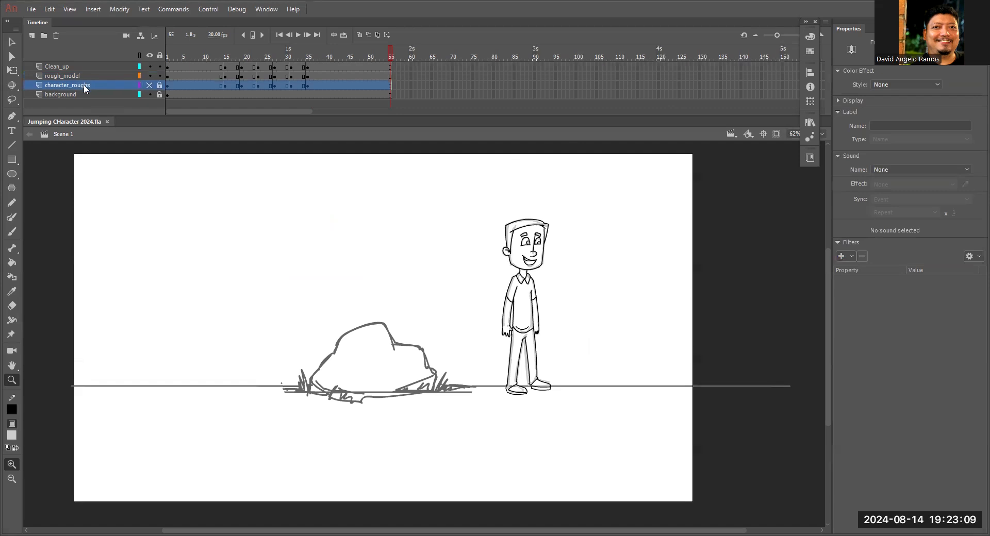
right_click(85, 88)
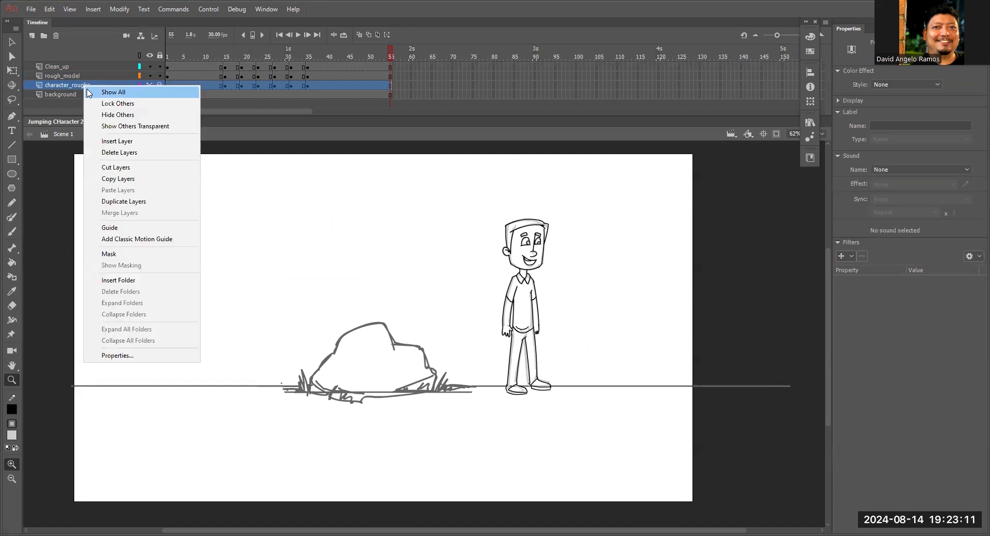
left_click(109, 228)
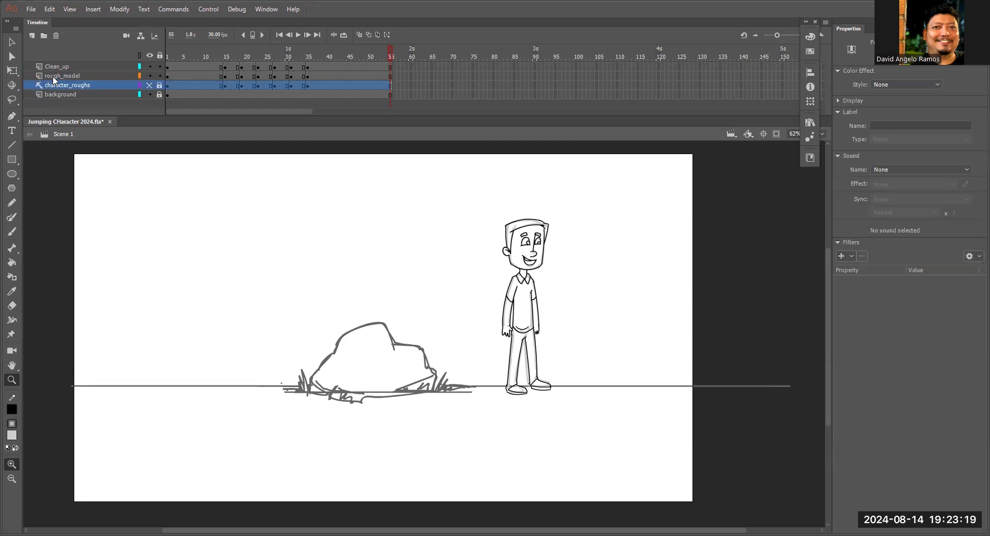
left_click(51, 78)
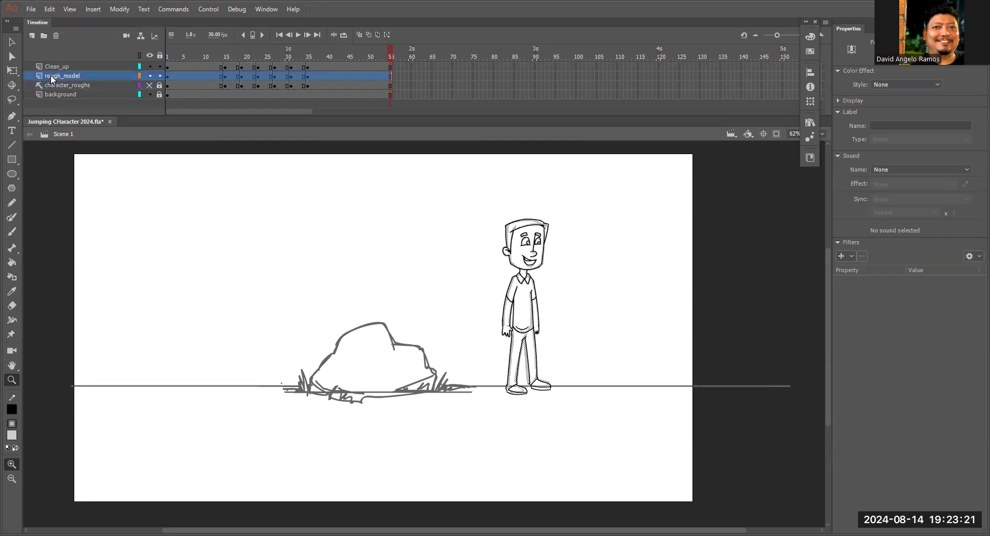
right_click(52, 77)
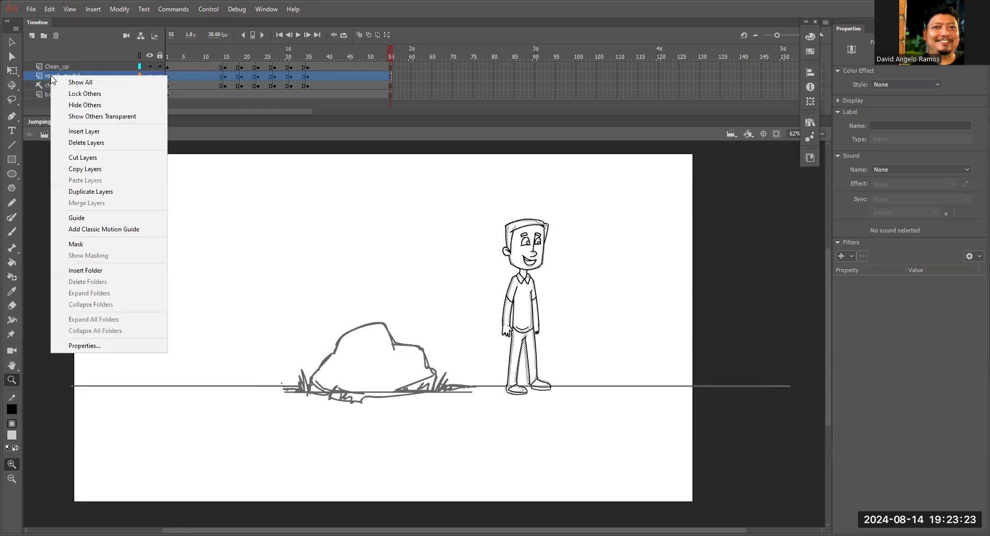
left_click(73, 217)
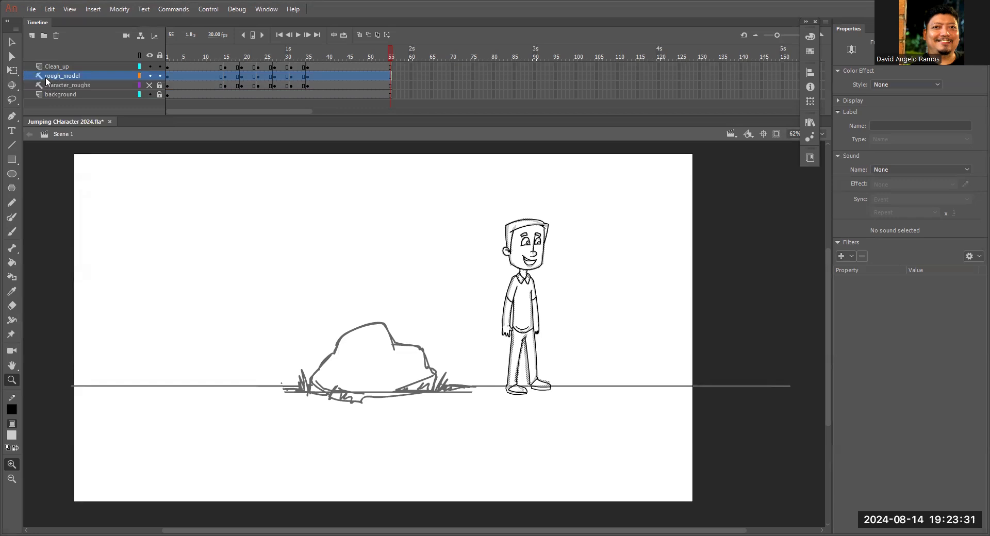
Run the test movie from frame 1 and review the cleaned-up poses at frames 15 and 25.
left_click(164, 52)
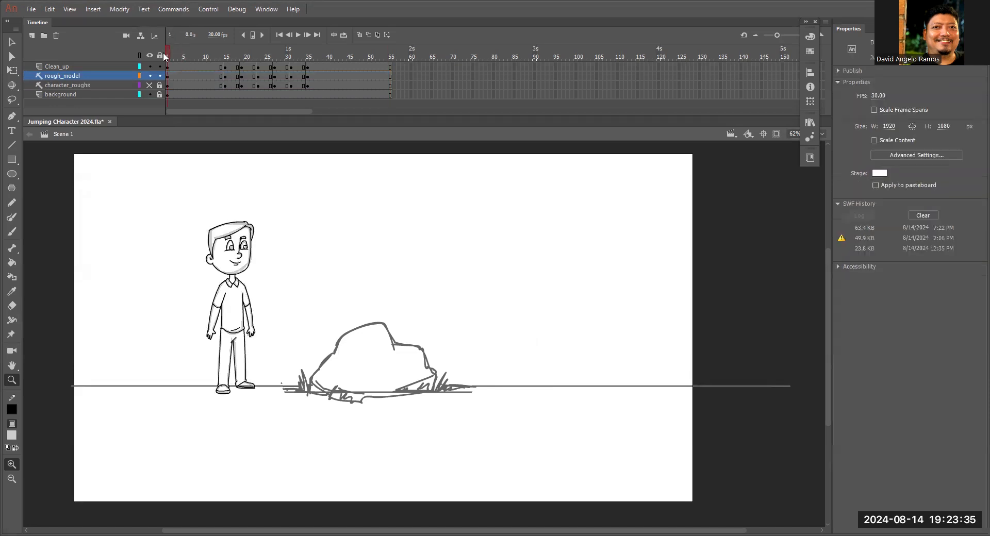
key("ctrl+Return")
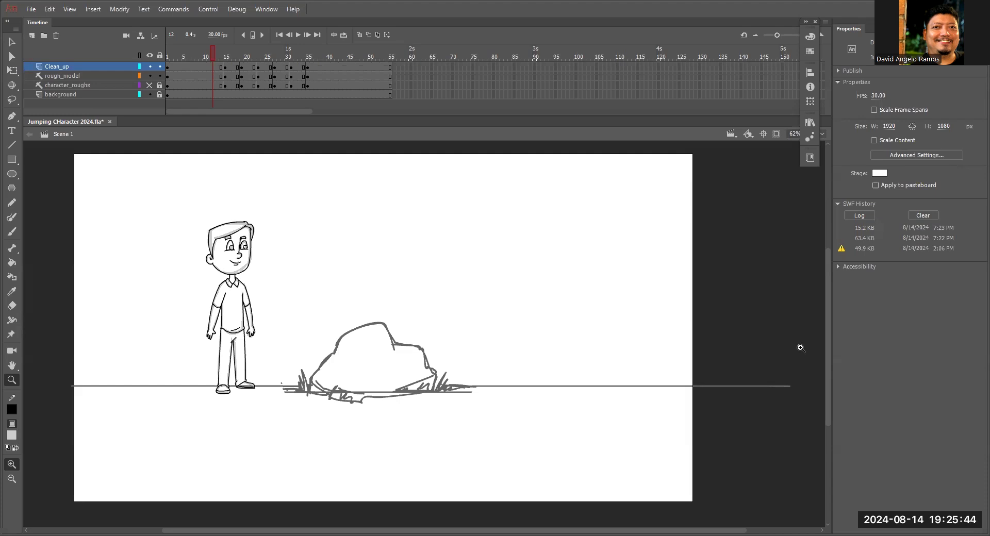
left_click(224, 54)
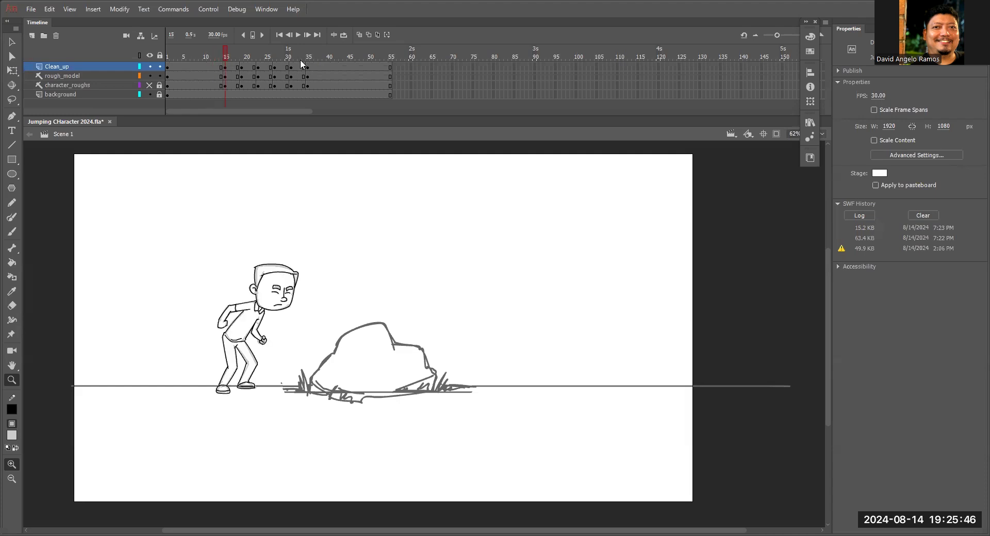
left_click(267, 56)
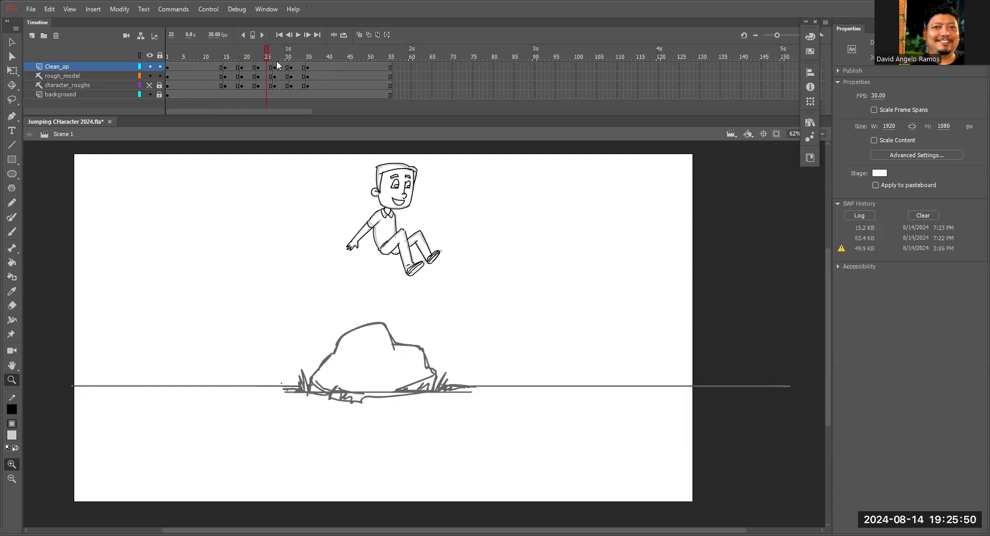
left_click_drag(520, 232, 523, 248)
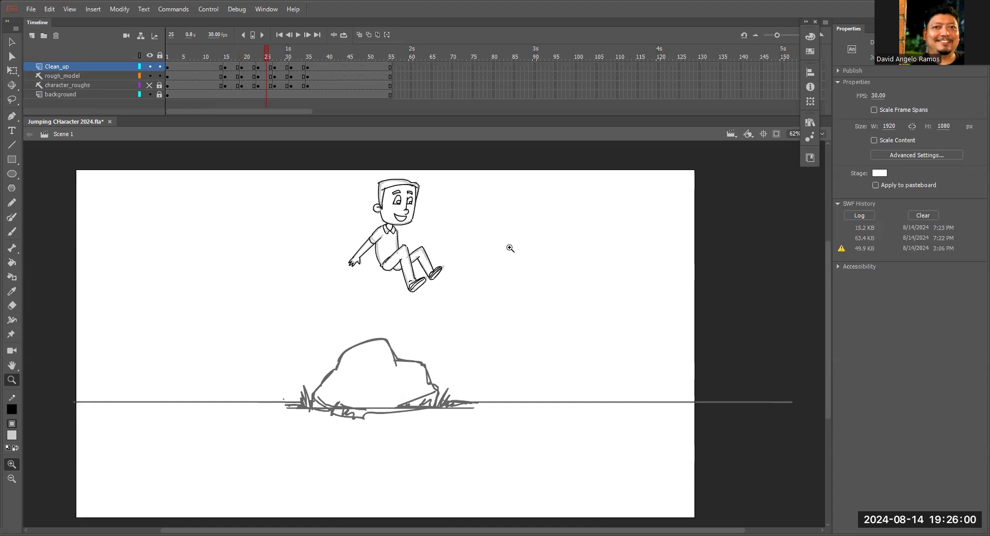
Go back to frame 11 and hide both the rough_model and character_roughs layers.
left_click_drag(264, 52, 212, 61)
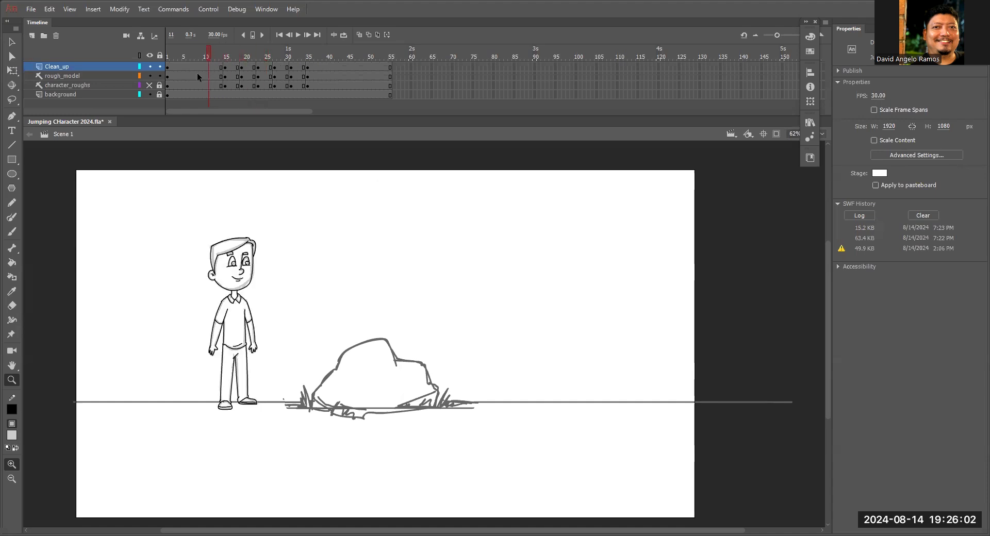
left_click(149, 85)
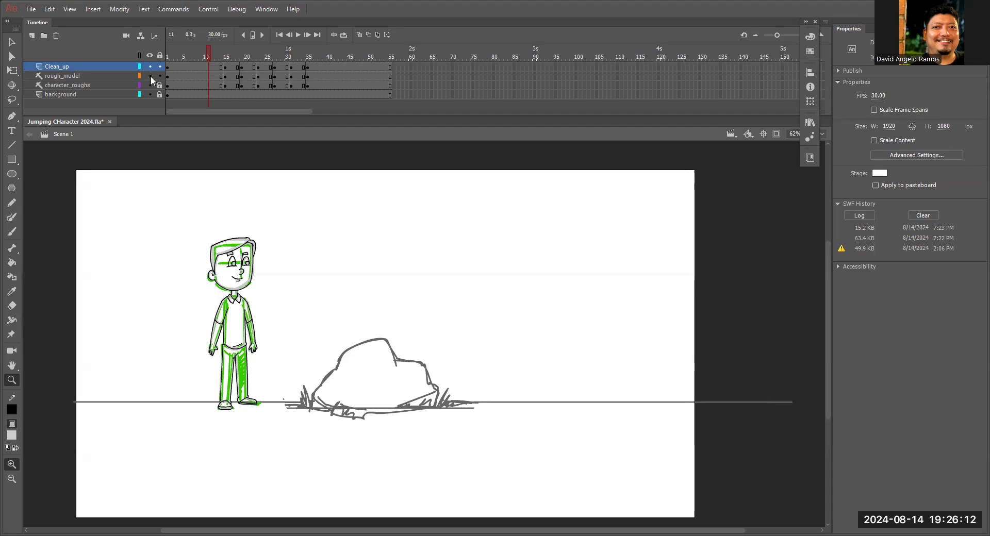
left_click_drag(149, 76, 151, 120)
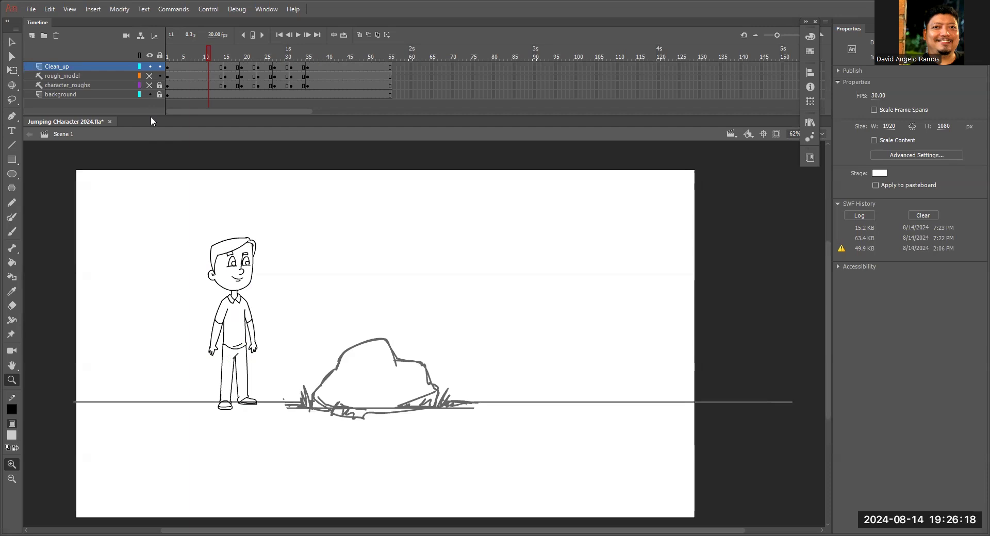
Compare the clean standing and crouching poses between frames 10 and 16, including the crouching torso and arms up close.
left_click_drag(211, 54, 205, 56)
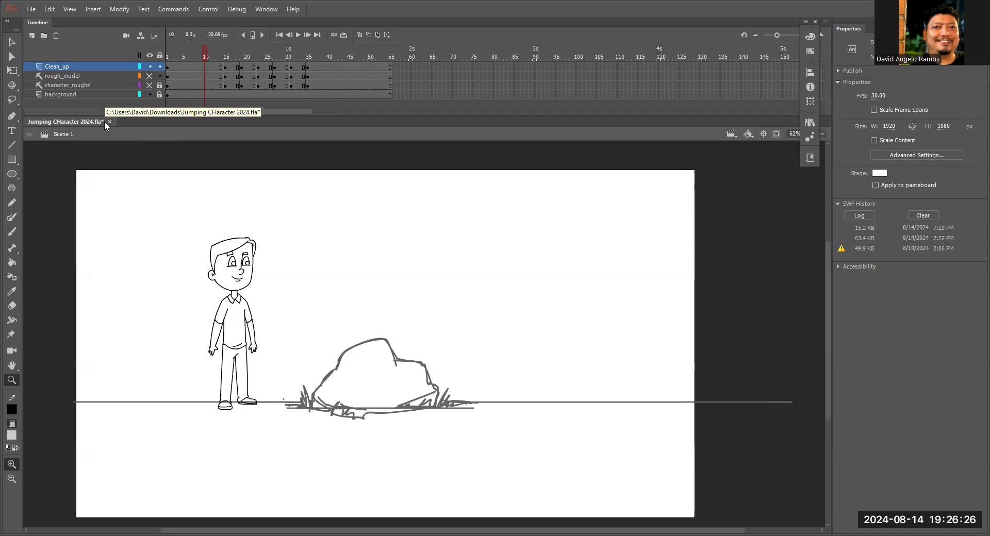
left_click(208, 55)
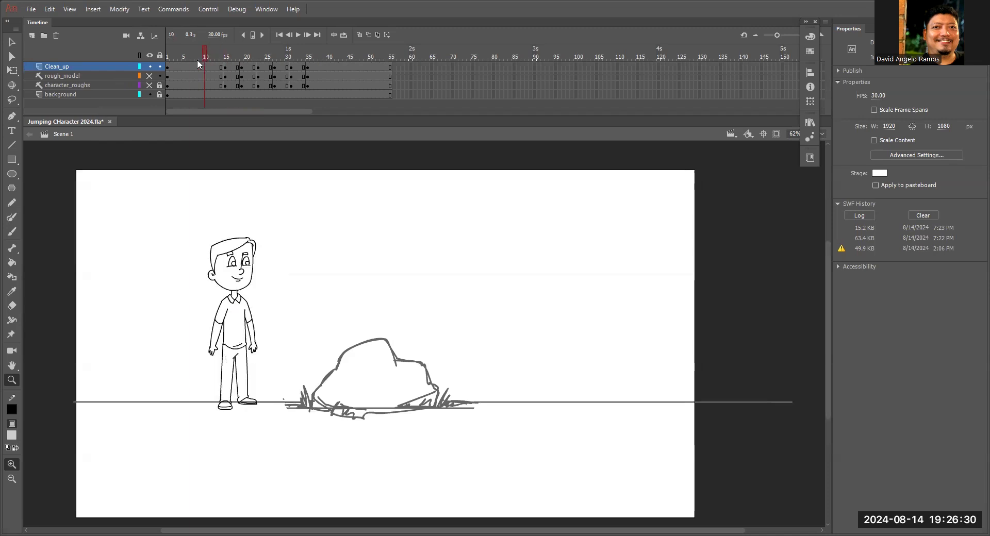
mouse_move(197, 60)
left_mouse_down()
mouse_move(229, 54)
mouse_move(208, 60)
left_mouse_up()
mouse_move(211, 54)
left_mouse_down()
mouse_move(226, 58)
mouse_move(214, 63)
left_mouse_up()
left_click(291, 295)
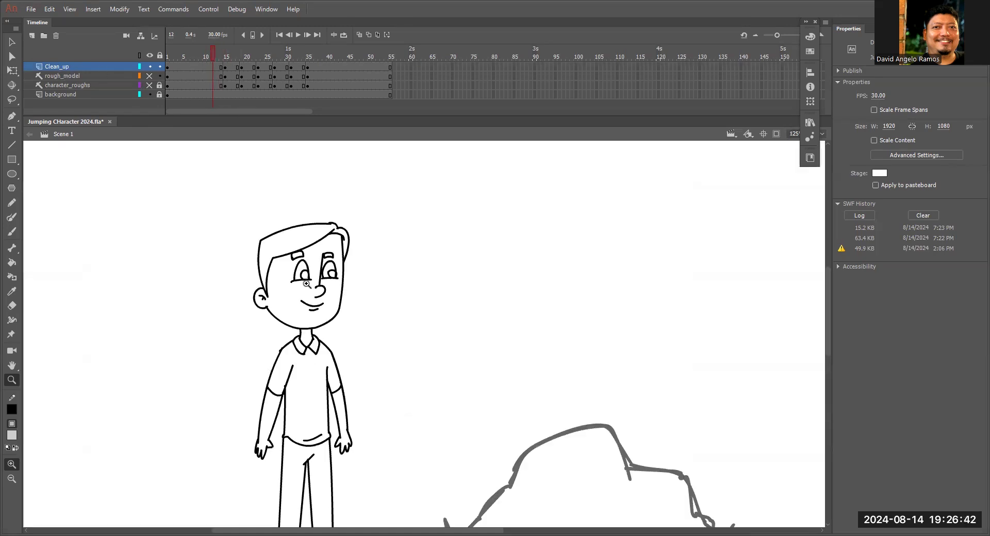
left_click_drag(407, 224, 399, 208)
left_click_drag(221, 54, 214, 54)
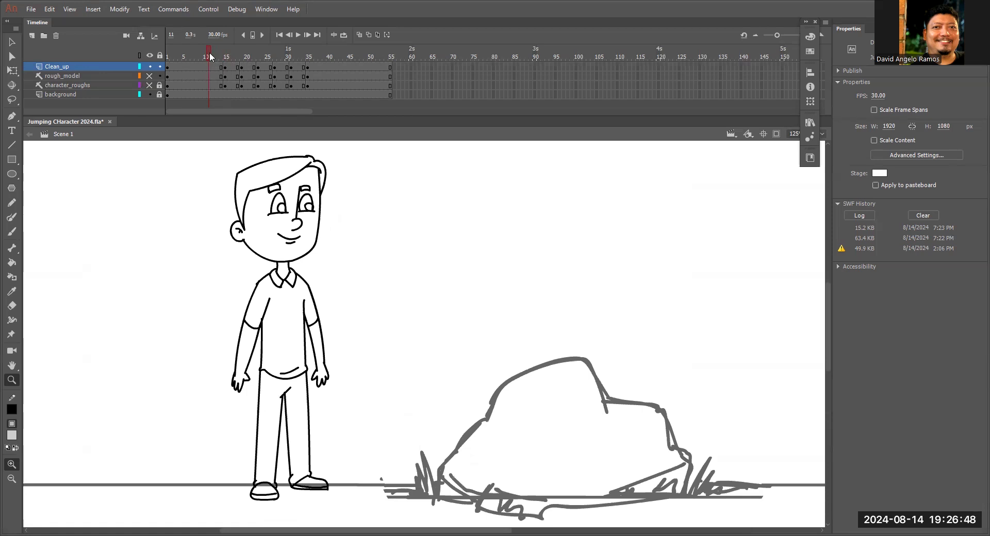
left_click_drag(210, 53, 228, 55)
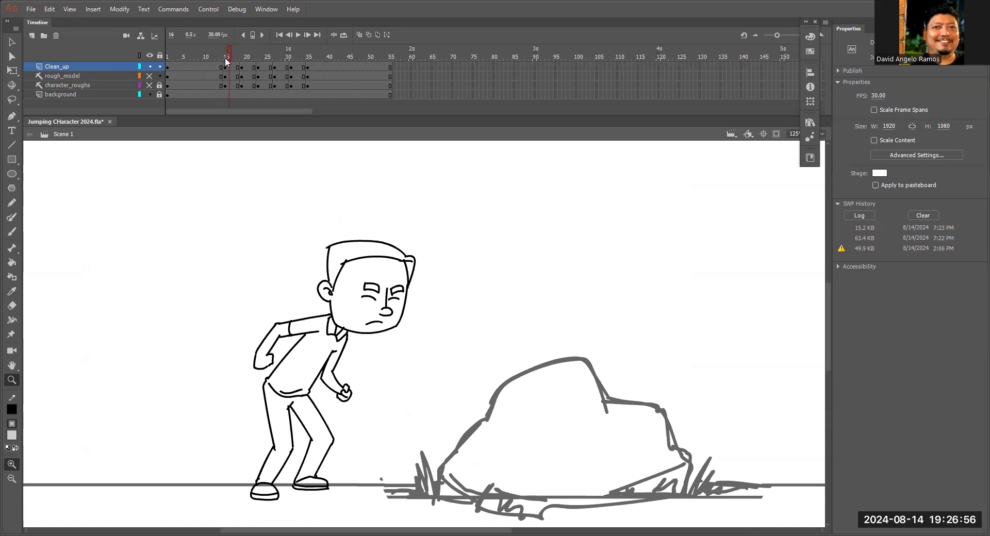
left_click(222, 59)
mouse_move(221, 58)
left_mouse_down()
mouse_move(230, 63)
mouse_move(219, 66)
left_mouse_up()
left_click(340, 354)
left_click(384, 345)
key("b")
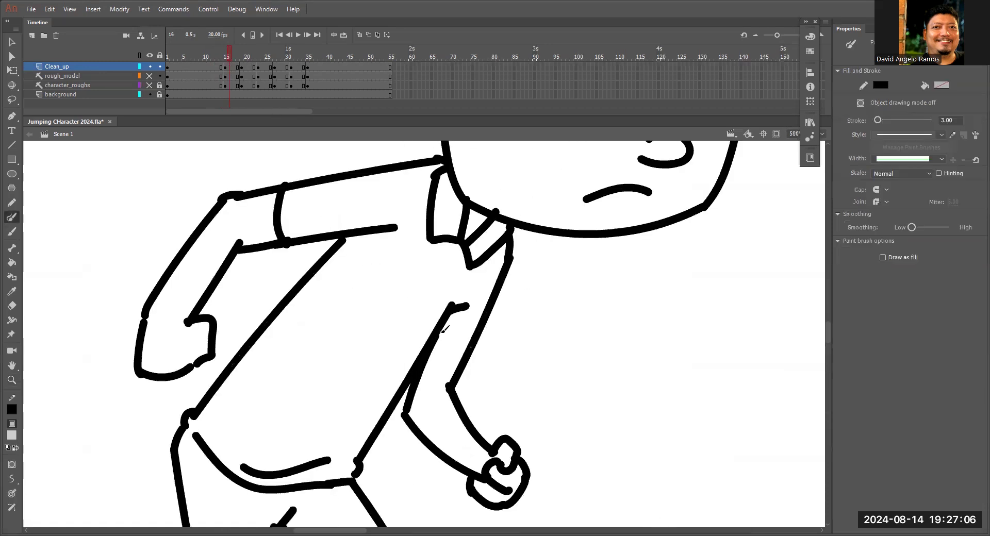
left_click(224, 56)
mouse_move(227, 59)
left_mouse_down()
mouse_move(211, 57)
mouse_move(243, 60)
mouse_move(214, 61)
left_mouse_up()
key("ctrl+minus")
key("ctrl+minus")
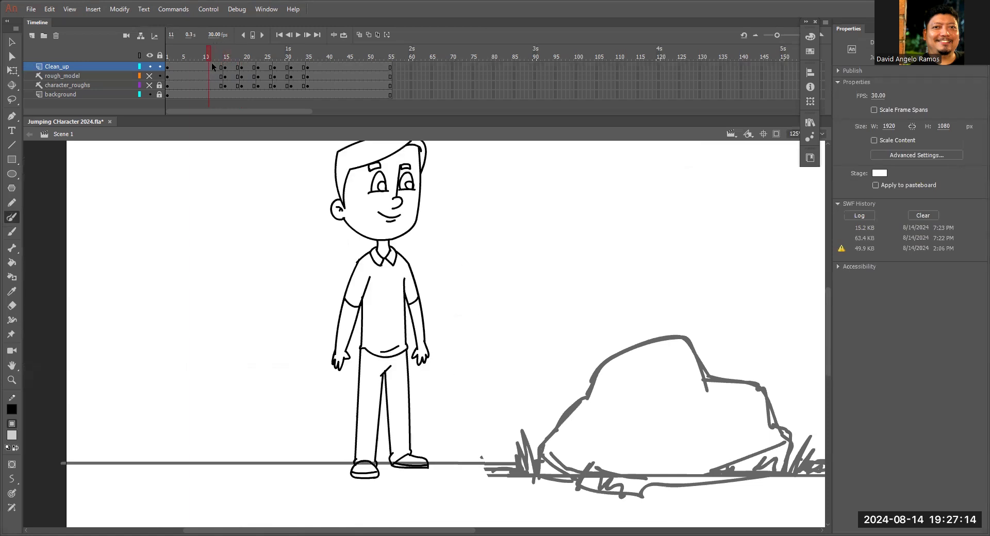
Insert a blank keyframe at frame 10 on the Clean_up layer.
left_click(208, 66)
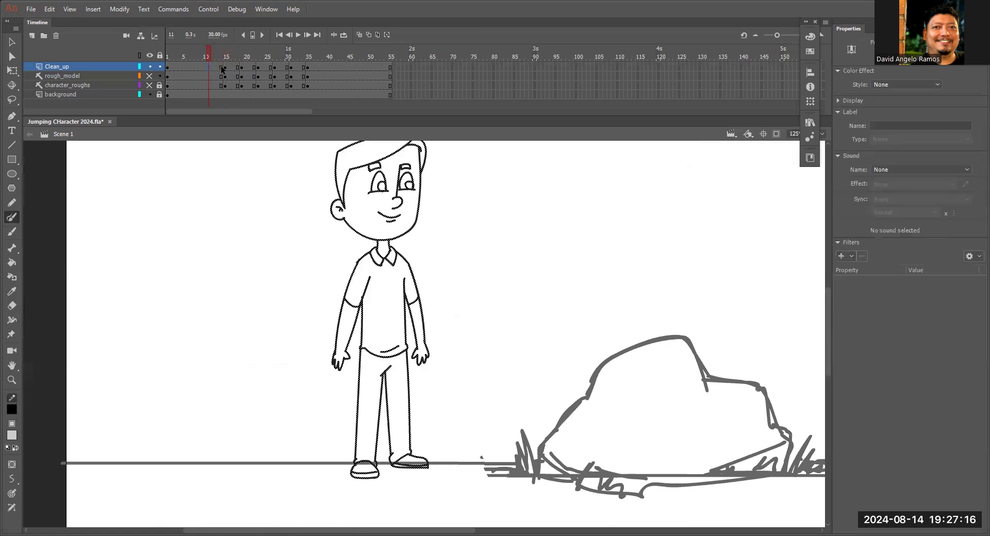
mouse_move(221, 57)
left_mouse_down()
mouse_move(209, 61)
mouse_move(224, 69)
left_mouse_up()
left_click(210, 67)
left_click(205, 67)
key("F7")
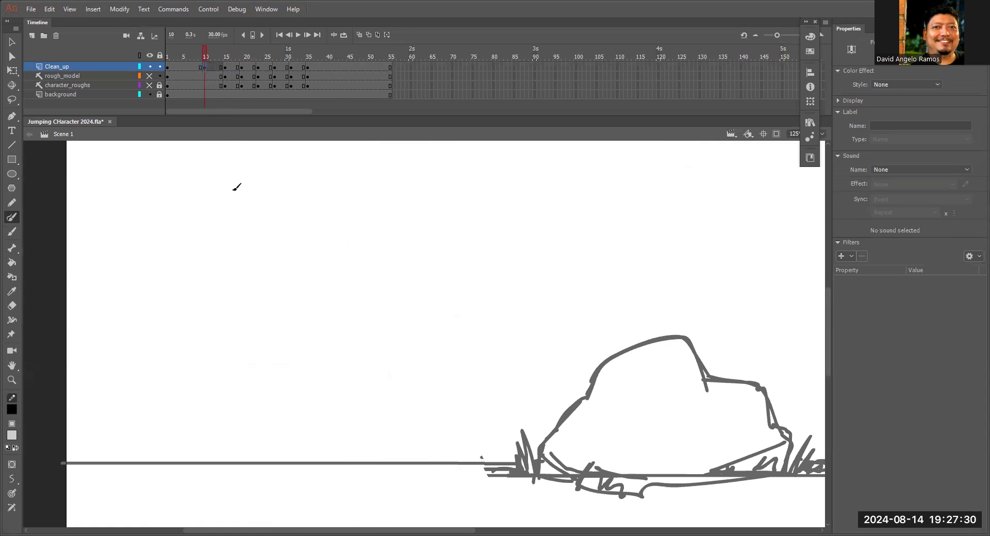
Turn on onion skinning and shorten its range to end around frame 15.
left_click(359, 35)
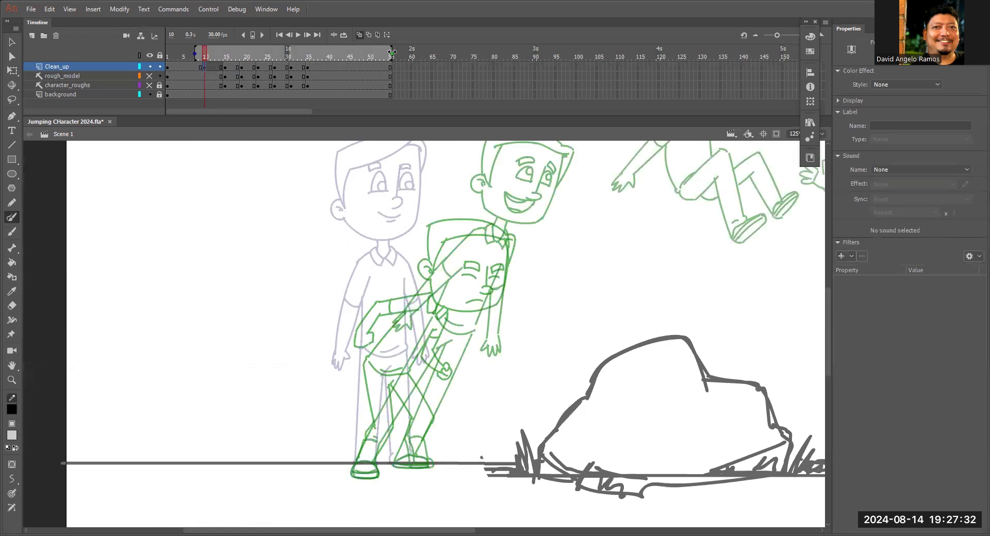
key("Return")
left_click_drag(230, 106, 205, 103)
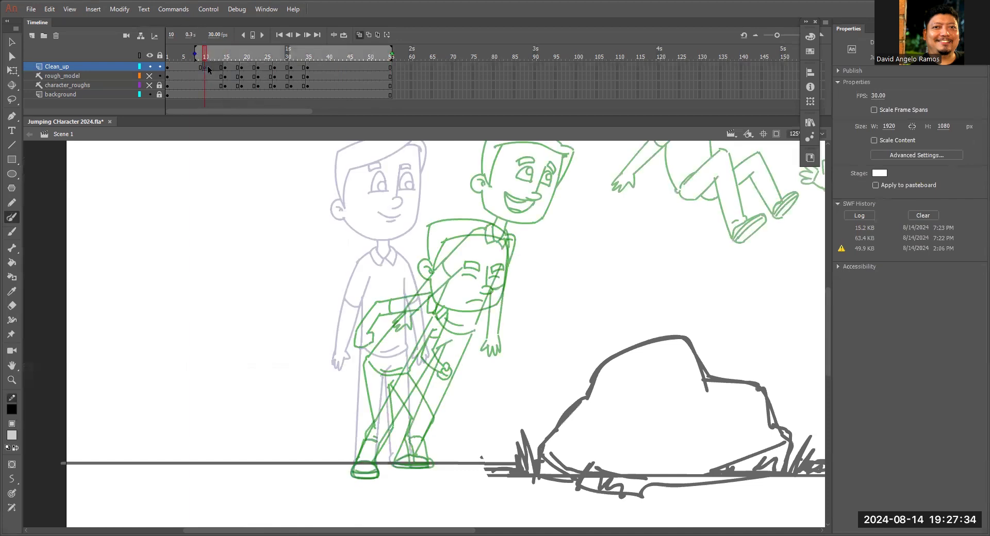
left_click_drag(389, 53, 227, 53)
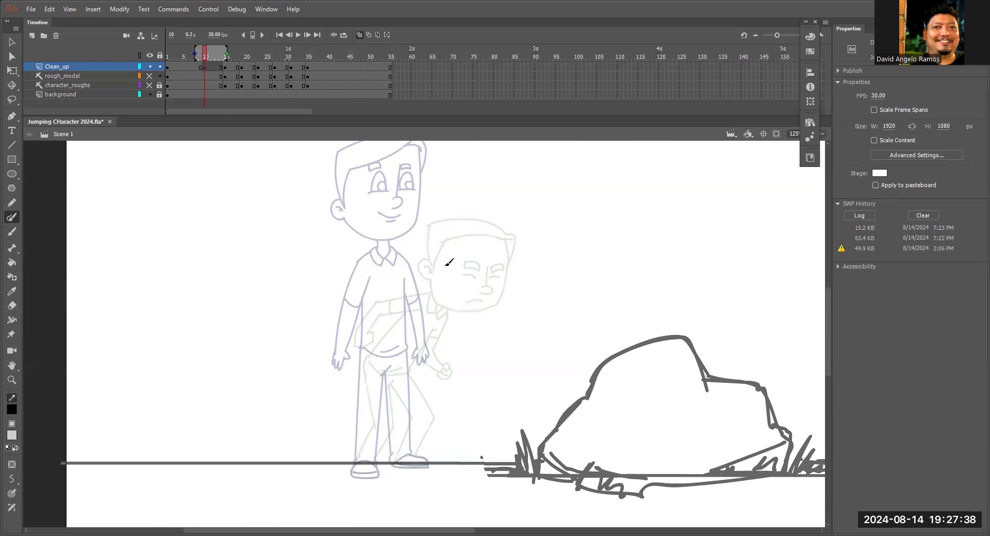
Trace the ear and its inner detail from the onion-skinned standing pose on frame 10.
key("z")
left_click(428, 272)
left_click(450, 326)
left_click(497, 243)
left_click_drag(503, 346, 506, 329)
left_click_drag(476, 186, 463, 345)
left_click_drag(368, 264, 389, 278)
left_click(389, 279)
left_click(349, 327)
key("b")
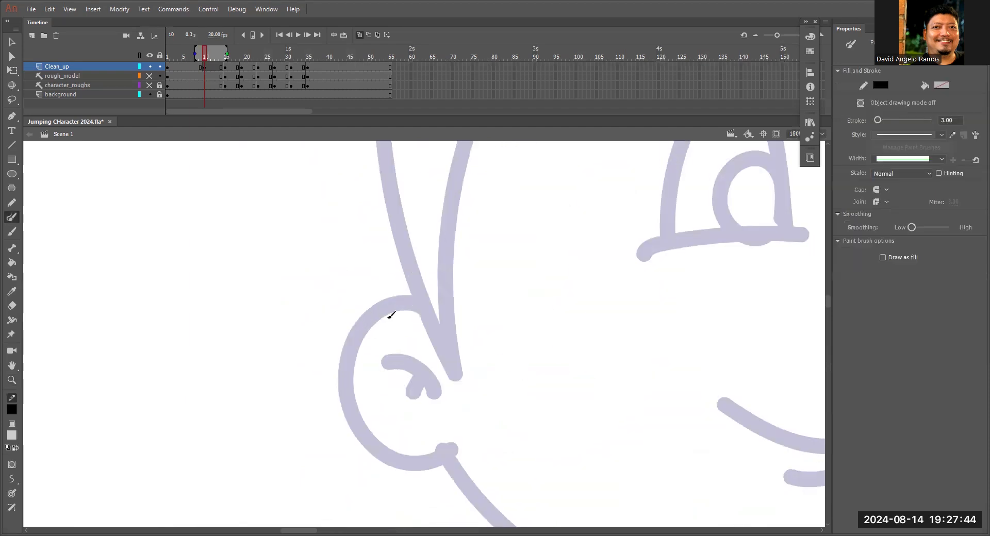
mouse_move(447, 317)
left_mouse_down()
mouse_move(477, 248)
mouse_move(431, 228)
mouse_move(493, 382)
left_mouse_up()
mouse_move(418, 294)
left_mouse_down()
mouse_move(472, 320)
mouse_move(443, 332)
left_mouse_up()
left_click_drag(501, 265, 523, 418)
left_click_drag(468, 249, 474, 369)
Trace the back of the hair, the sideburn, the hairline and the top of the hair over the standing pose.
key("ctrl+minus")
key("ctrl+minus")
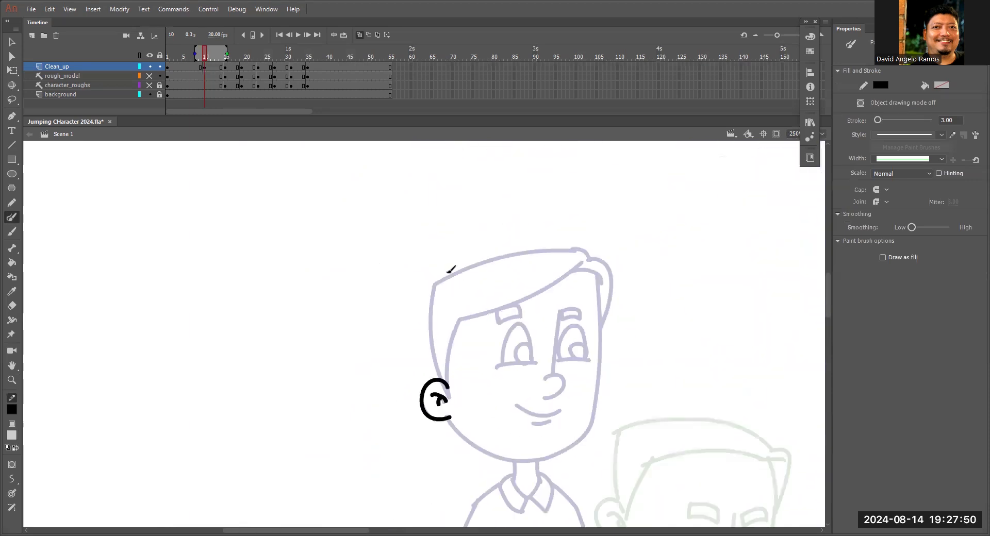
key("ctrl+equal")
scroll(431, 309, "down", 1)
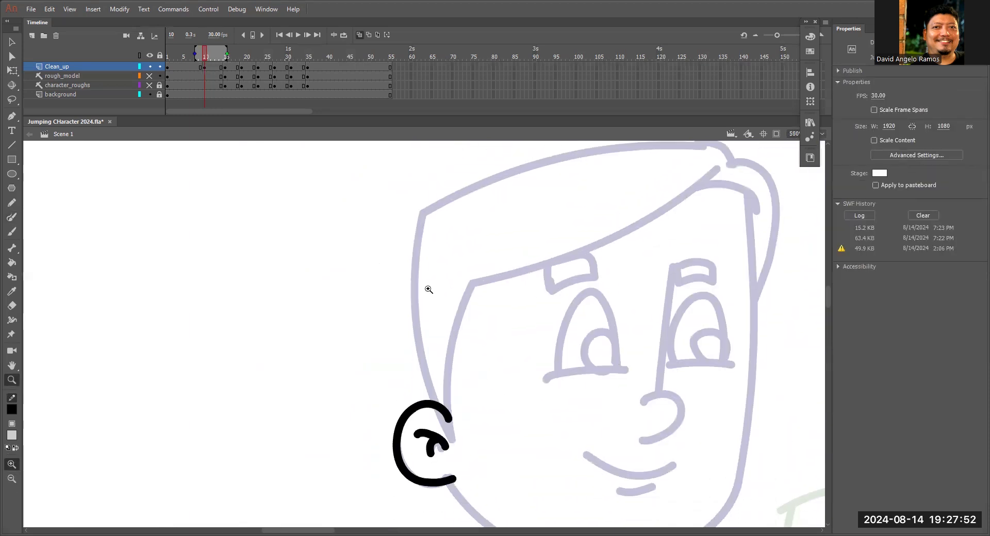
left_click_drag(420, 209, 431, 407)
left_click_drag(475, 278, 449, 420)
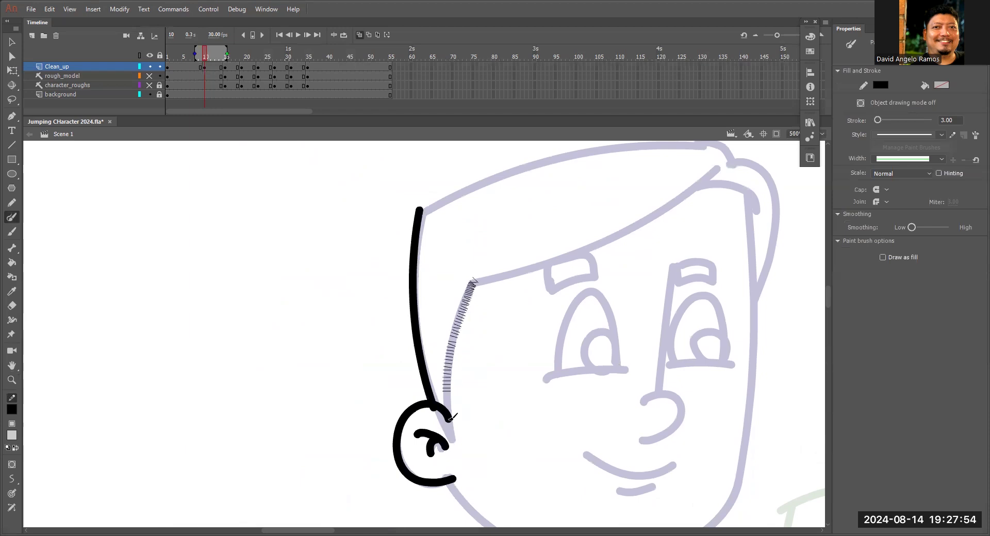
mouse_move(469, 281)
left_mouse_down()
mouse_move(511, 275)
mouse_move(667, 207)
mouse_move(762, 209)
mouse_move(745, 296)
left_mouse_up()
scroll(737, 324, "up", 1)
mouse_move(412, 252)
left_mouse_down()
mouse_move(477, 219)
mouse_move(708, 179)
mouse_move(769, 229)
mouse_move(766, 318)
mouse_move(753, 336)
left_mouse_up()
scroll(751, 306, "down", 4)
Trace the jaw and the front side of the face, and bend the strokes to fit the onion-skinned head.
mouse_move(444, 351)
left_mouse_down()
mouse_move(625, 428)
mouse_move(698, 408)
left_mouse_up()
mouse_move(745, 160)
left_mouse_down()
mouse_move(735, 348)
mouse_move(717, 386)
mouse_move(674, 418)
left_mouse_up()
mouse_move(736, 358)
left_mouse_down()
mouse_move(713, 382)
mouse_move(717, 349)
left_mouse_up()
key("v")
left_click_drag(719, 352, 691, 430)
left_click_drag(702, 270, 695, 280)
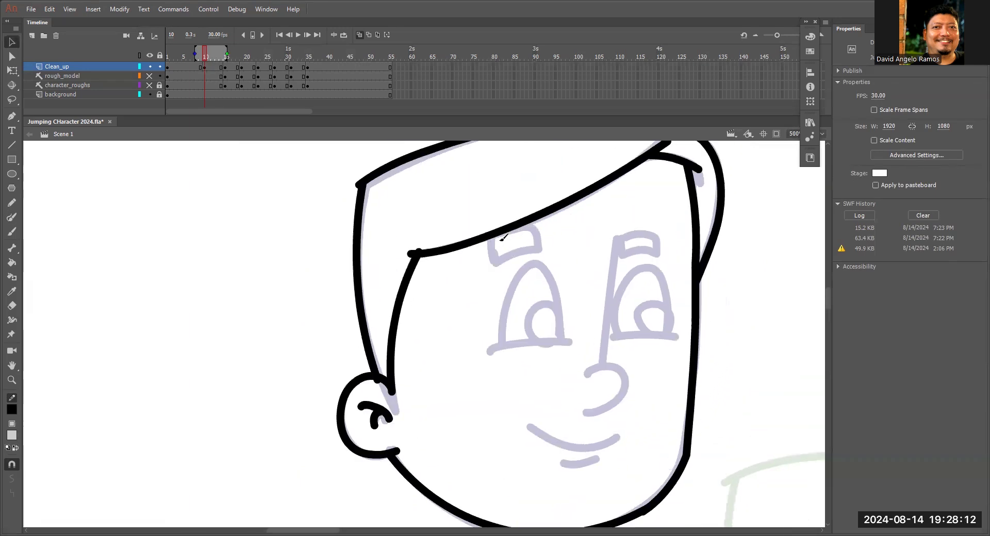
Trace both eyebrows and the nose with its bridge line over the standing pose.
key("y")
mouse_move(493, 250)
left_mouse_down()
mouse_move(494, 262)
mouse_move(536, 225)
mouse_move(518, 231)
left_mouse_up()
mouse_move(622, 241)
left_mouse_down()
mouse_move(662, 243)
mouse_move(615, 236)
mouse_move(594, 371)
mouse_move(632, 372)
mouse_move(576, 415)
left_mouse_up()
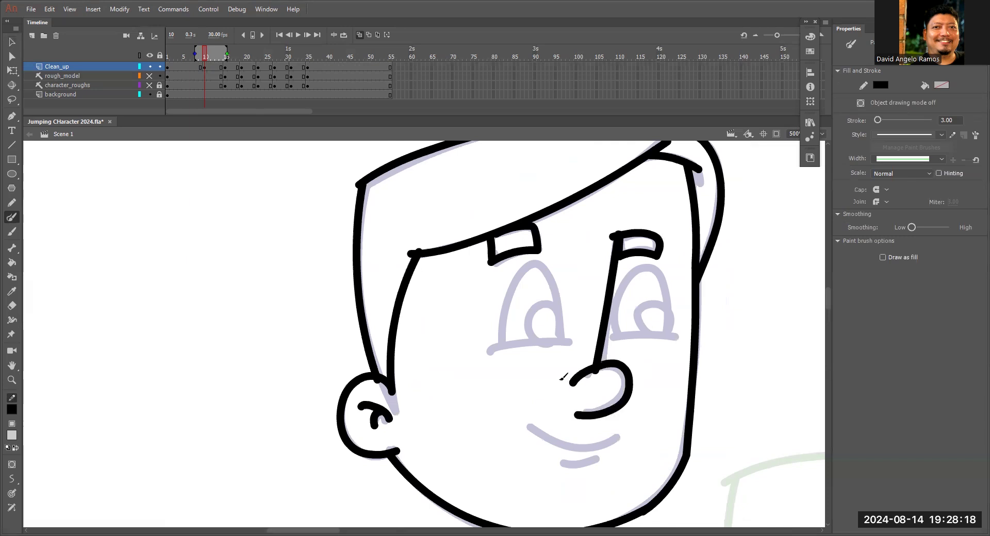
Trace both eyes with their pupils, the smile and the lower-lip line over the standing pose.
mouse_move(504, 341)
left_mouse_down()
mouse_move(505, 314)
mouse_move(535, 264)
mouse_move(562, 326)
mouse_move(556, 344)
mouse_move(532, 329)
mouse_move(616, 314)
mouse_move(655, 273)
mouse_move(668, 336)
left_mouse_up()
mouse_move(607, 332)
left_mouse_down()
mouse_move(677, 330)
mouse_move(650, 307)
mouse_move(665, 328)
left_mouse_up()
left_click_drag(649, 417, 662, 328)
mouse_move(541, 332)
left_mouse_down()
mouse_move(580, 349)
mouse_move(639, 342)
left_mouse_up()
mouse_move(569, 367)
left_mouse_down()
mouse_move(626, 364)
mouse_move(669, 200)
left_mouse_up()
Trace the neck and both halves of the shirt collar below the head.
left_click_drag(566, 286, 564, 327)
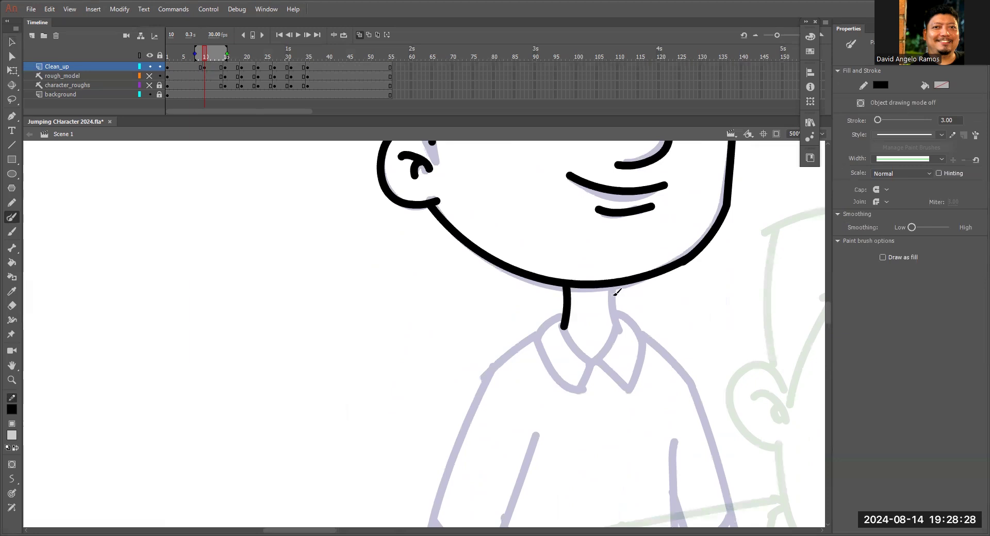
left_click_drag(611, 288, 618, 328)
mouse_move(532, 340)
left_mouse_down()
mouse_move(565, 310)
mouse_move(596, 357)
mouse_move(581, 394)
left_mouse_up()
mouse_move(596, 356)
left_mouse_down()
mouse_move(615, 326)
mouse_move(633, 322)
mouse_move(649, 344)
left_mouse_up()
left_click_drag(645, 348, 625, 393)
left_click_drag(596, 358, 626, 394)
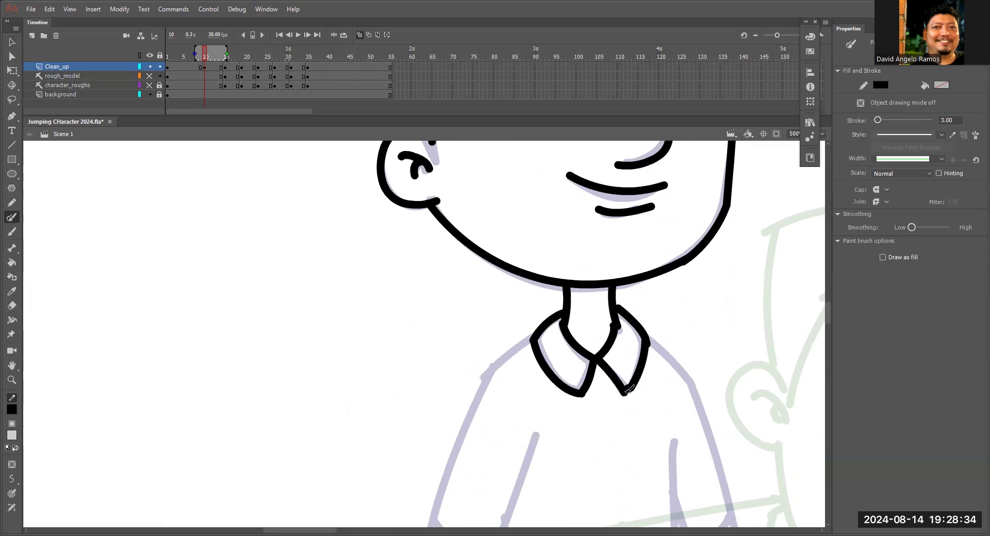
Select the traced head, neck and collar and move them forward between the standing and crouching heads.
key("ctrl+minus")
key("ctrl+minus")
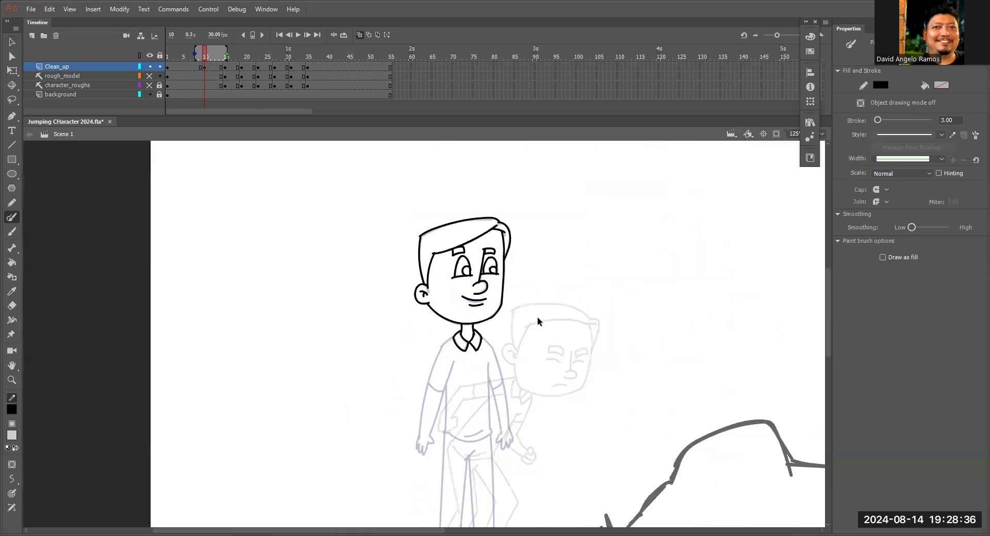
left_click_drag(544, 288, 563, 258)
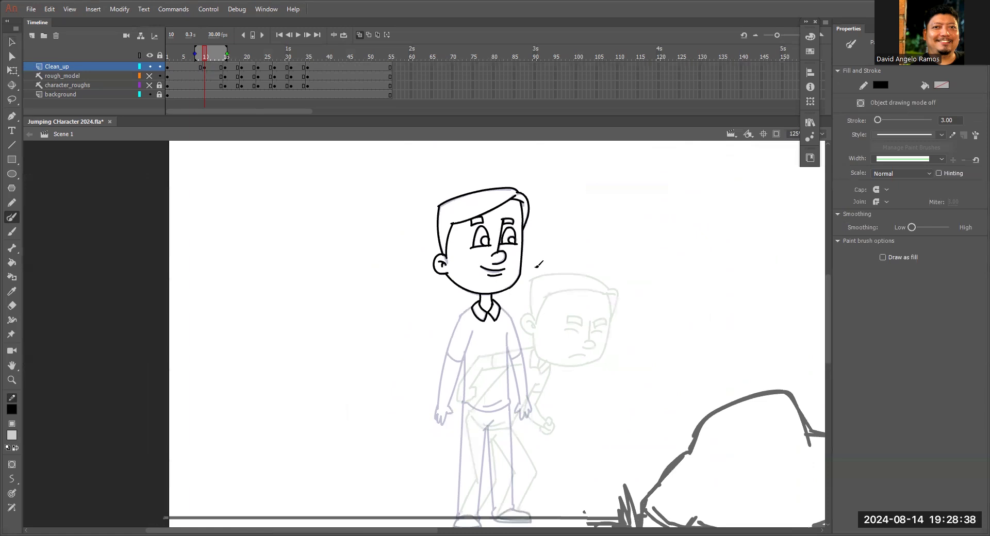
key("z")
left_click(517, 284)
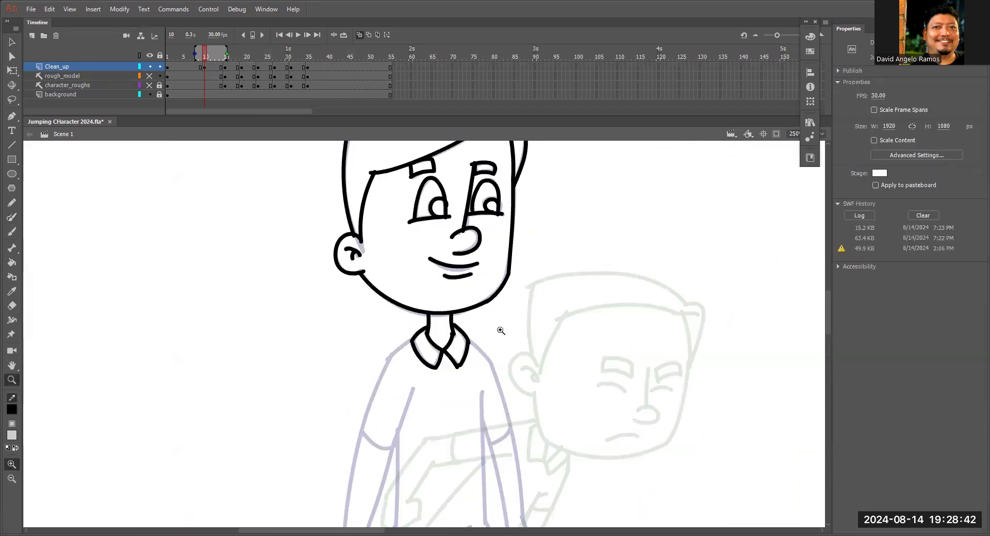
key("ctrl+minus")
key("l")
mouse_move(510, 292)
left_mouse_down()
mouse_move(328, 265)
mouse_move(515, 320)
left_mouse_up()
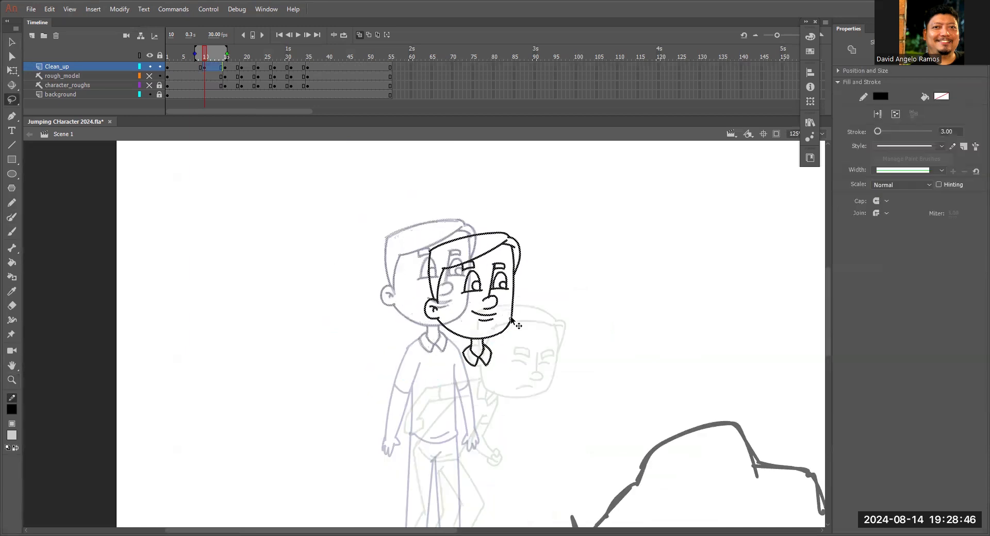
Shift the head and collar slightly forward and rotate them clockwise so the head leans toward the crouching pose.
key("q")
left_click_drag(531, 363, 521, 392)
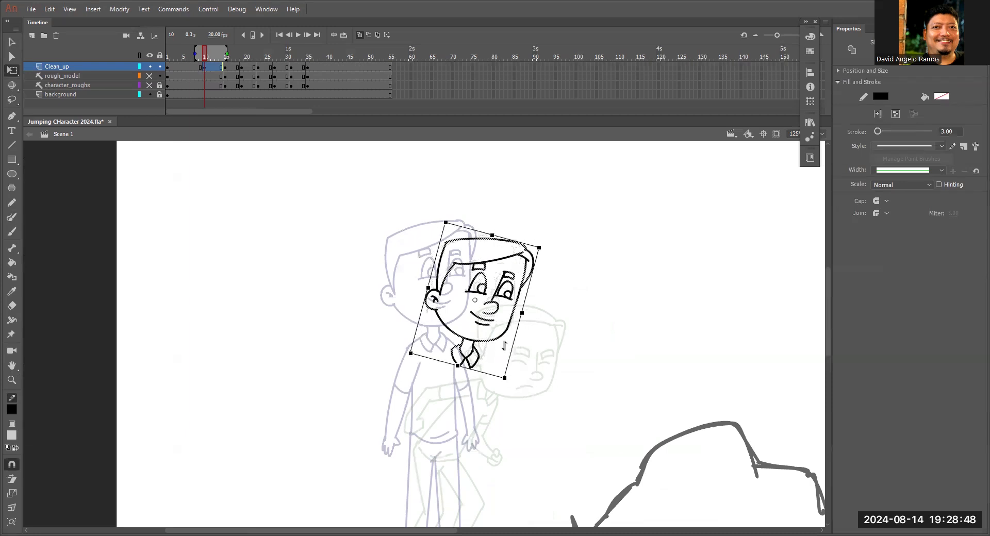
key("ctrl+z")
left_click_drag(393, 211, 577, 410)
left_click_drag(511, 312, 521, 312)
left_click_drag(547, 371, 541, 384)
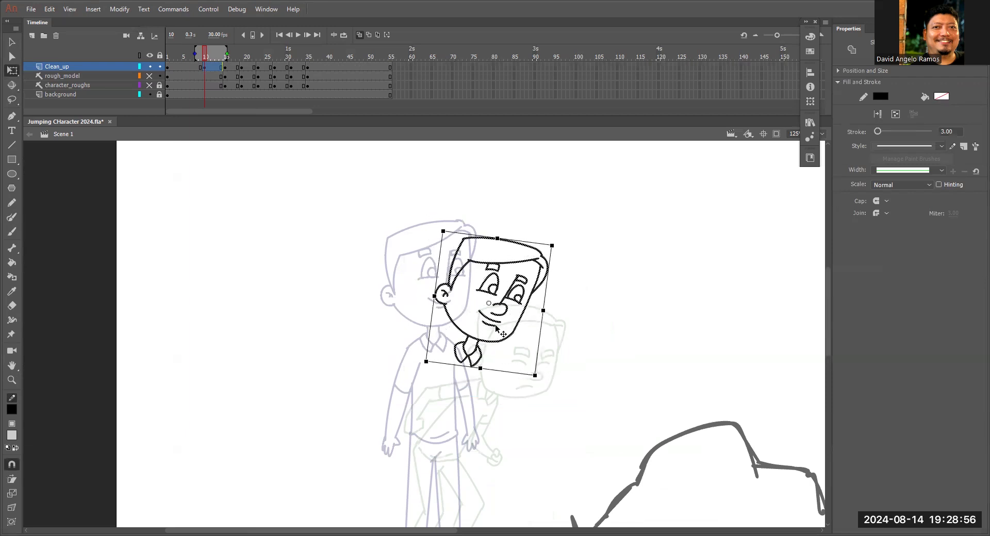
left_click_drag(557, 252, 562, 259)
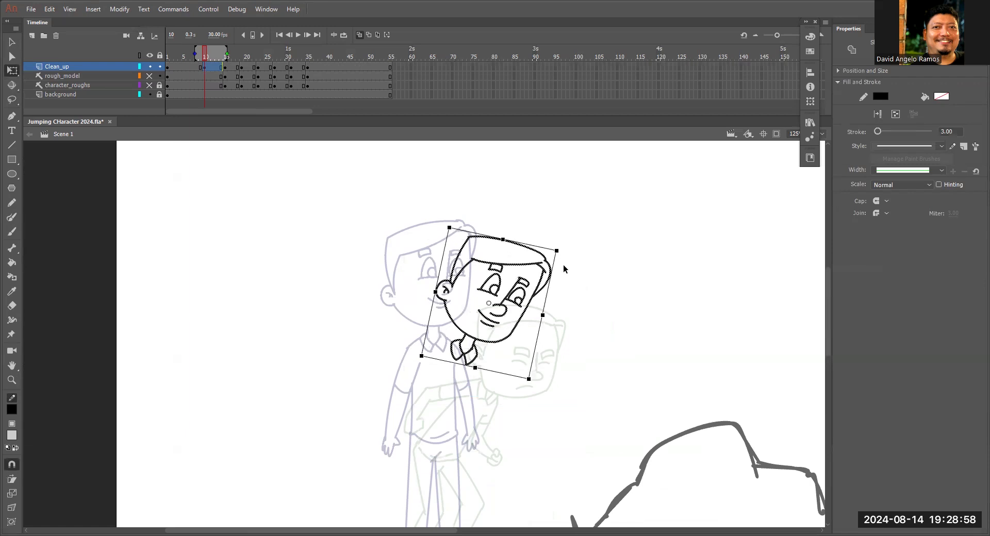
Draw the in-between torso leaning forward, with its back and front edges, the shirt hem and the fold line above it.
left_click_drag(602, 297, 635, 202)
key("z")
left_click(488, 292)
left_click_drag(519, 257, 551, 178)
key("b")
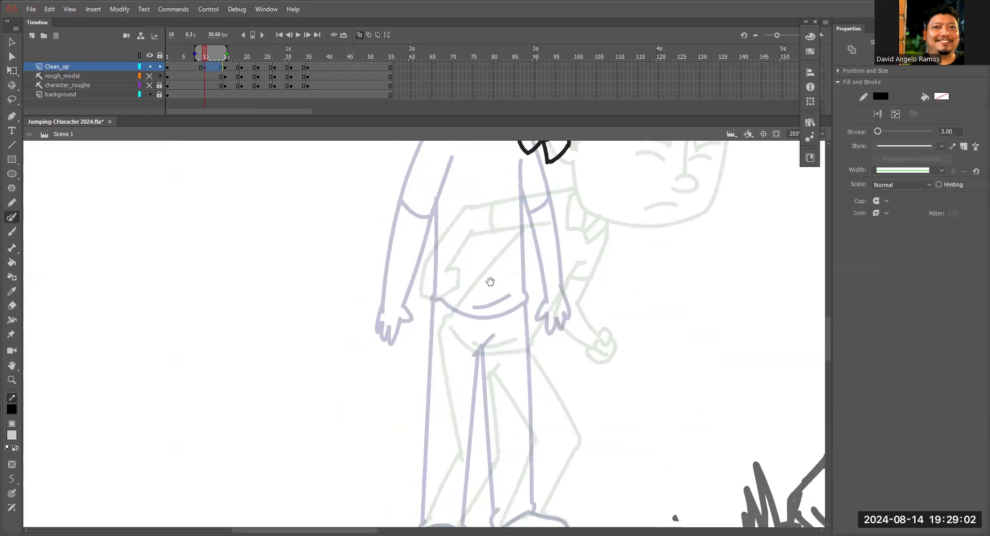
scroll(487, 245, "up", 2)
left_click_drag(479, 219, 428, 365)
key("ctrl+z")
mouse_move(495, 197)
left_mouse_down()
mouse_move(438, 368)
mouse_move(514, 388)
left_mouse_up()
left_click_drag(563, 233, 524, 378)
left_click_drag(457, 361, 512, 367)
Draw the shoulder line from the collar down along the upper edge of the rear arm.
scroll(521, 280, "up", 2)
mouse_move(539, 205)
left_mouse_down()
mouse_move(500, 217)
mouse_move(442, 268)
left_mouse_up()
key("ctrl+z")
mouse_move(499, 217)
left_mouse_down()
mouse_move(448, 268)
mouse_move(508, 247)
left_mouse_up()
left_click_drag(445, 268, 431, 352)
left_click_drag(465, 280, 450, 356)
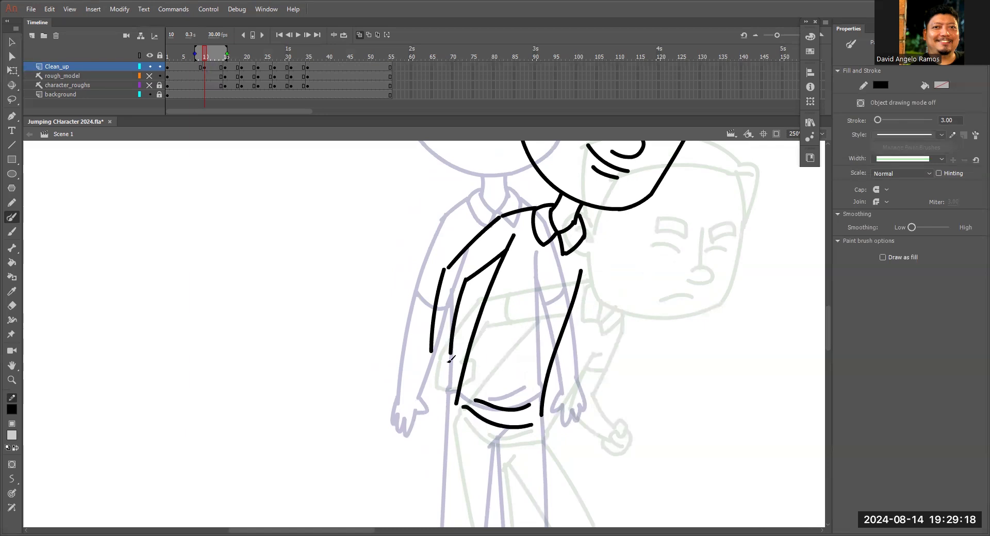
key("ctrl+z")
key("ctrl+z")
key("ctrl+z")
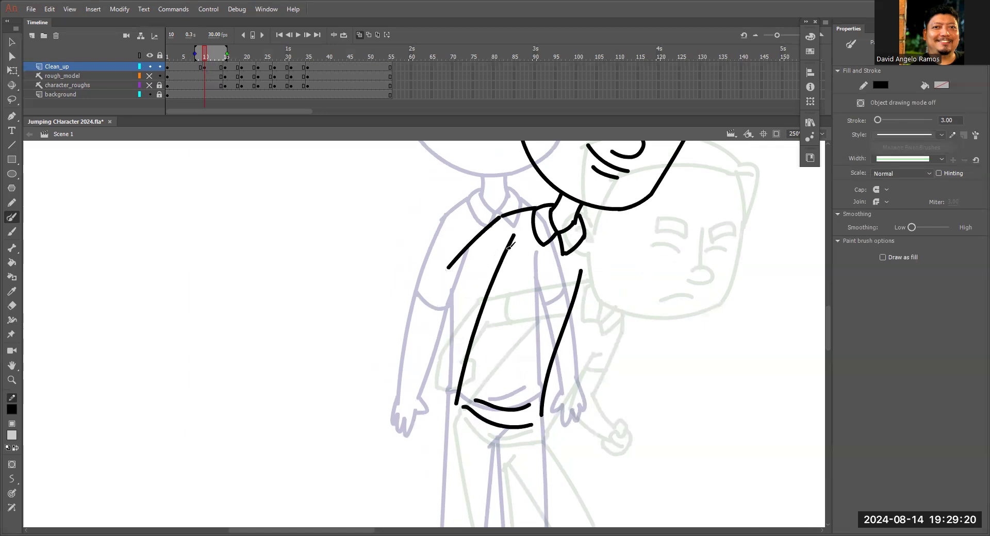
Complete the rear arm with a longer upper arm, the forearm and the hand, and add the sleeve cuff line.
left_click_drag(513, 236, 449, 306)
key("v")
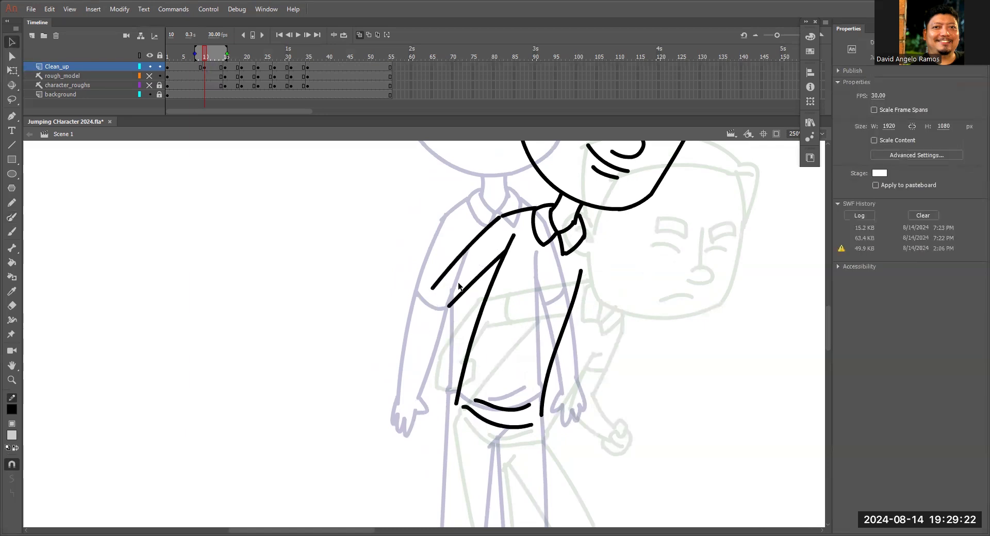
scroll(454, 258, "down", 3)
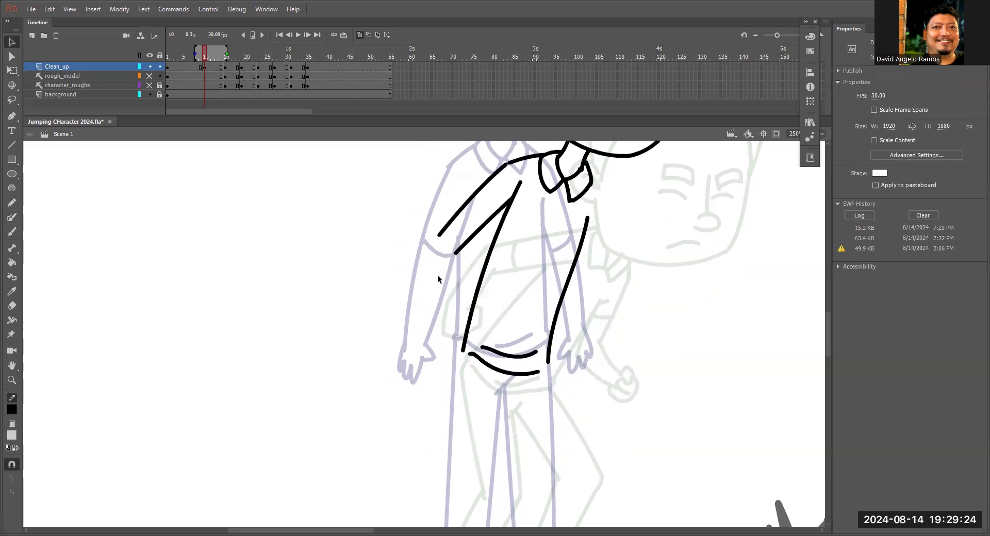
key("y")
left_click_drag(439, 235, 424, 324)
mouse_move(455, 252)
left_mouse_down()
mouse_move(444, 325)
mouse_move(452, 351)
mouse_move(439, 363)
mouse_move(426, 364)
mouse_move(424, 315)
left_mouse_up()
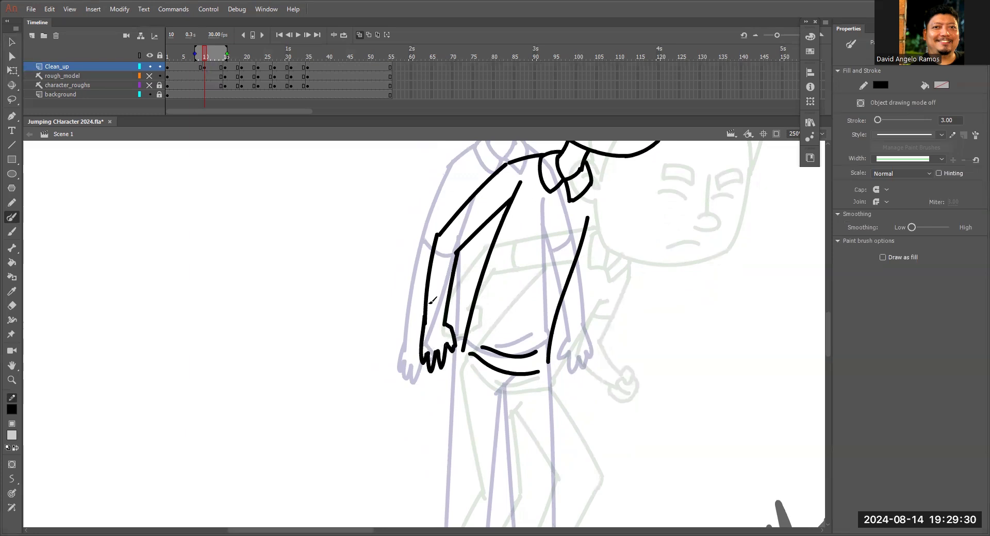
left_click_drag(588, 254, 577, 277)
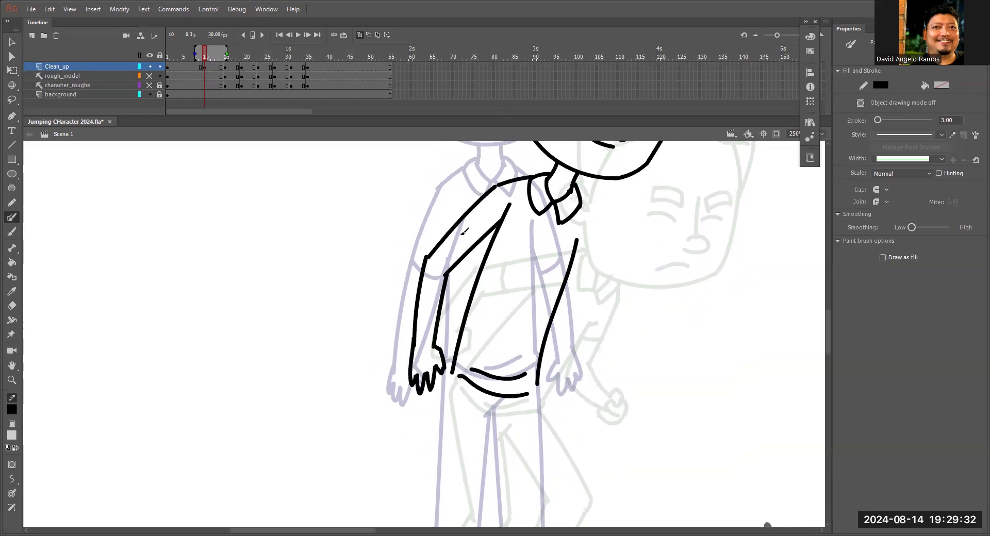
left_click_drag(452, 229, 465, 254)
Draw the bent front arm with its hand and sleeve cuff, and erase the torso line crossing the sleeve.
left_click_drag(579, 191, 600, 280)
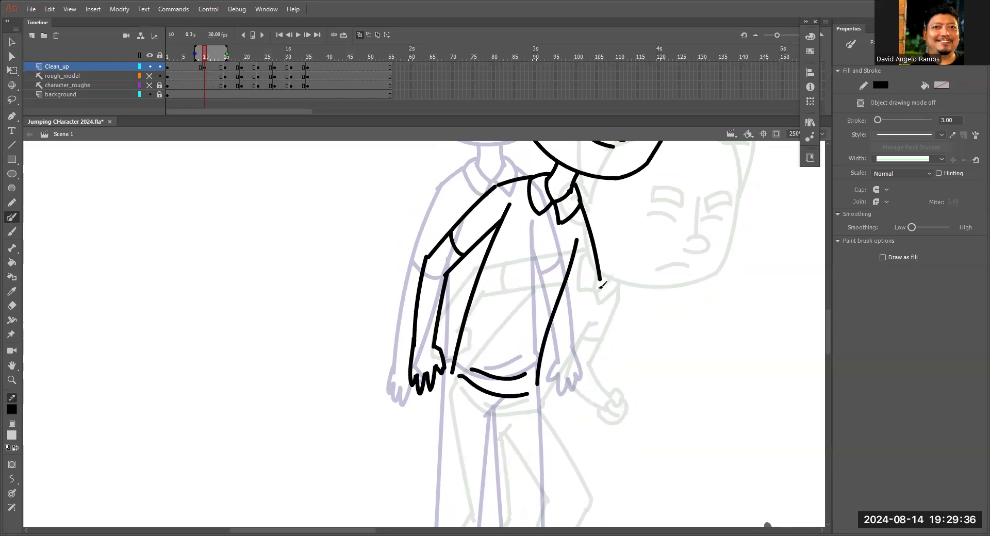
key("ctrl+z")
mouse_move(581, 202)
left_mouse_down()
mouse_move(594, 240)
mouse_move(588, 330)
mouse_move(566, 365)
left_mouse_up()
mouse_move(567, 274)
left_mouse_down()
mouse_move(575, 332)
mouse_move(573, 316)
mouse_move(545, 371)
mouse_move(554, 393)
mouse_move(563, 381)
mouse_move(565, 390)
mouse_move(569, 367)
left_mouse_up()
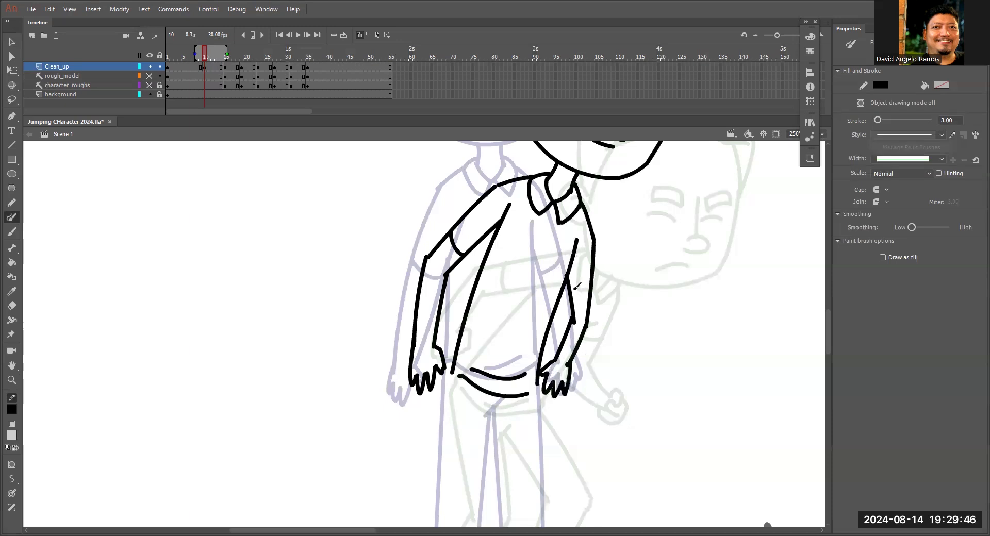
left_click_drag(569, 293, 589, 285)
key("e")
left_click_drag(575, 238, 573, 264)
Draw the crotch crease and the outer thigh line of the rear leg from the waist down to the knee.
key("b")
scroll(571, 263, "down", 6)
scroll(571, 263, "left", 2)
left_click_drag(572, 254, 570, 255)
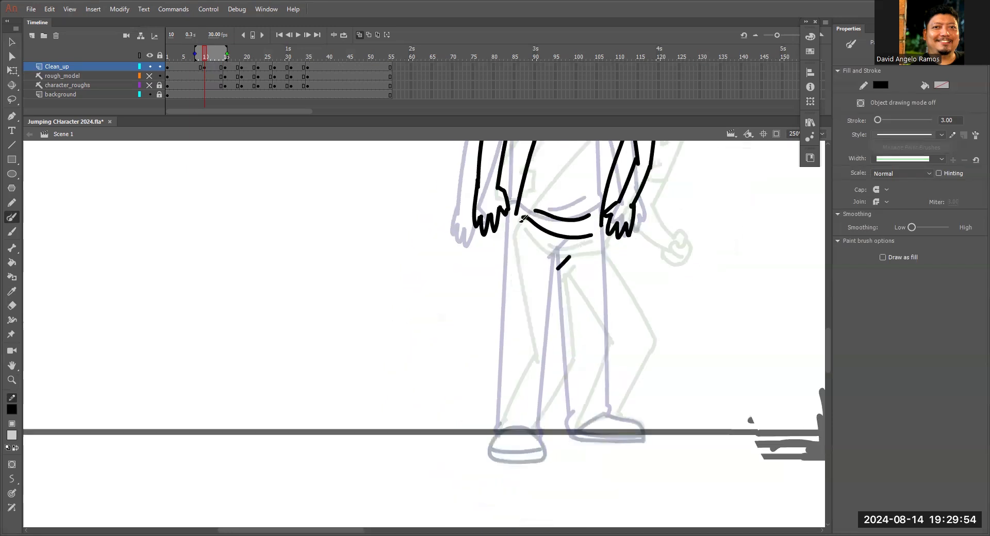
mouse_move(523, 218)
left_mouse_down()
mouse_move(512, 209)
mouse_move(508, 240)
mouse_move(522, 363)
left_mouse_up()
Draw the rear leg's inner line, the lower leg bending back to the ankle, and the shoe with its sole line.
left_click_drag(569, 257, 552, 368)
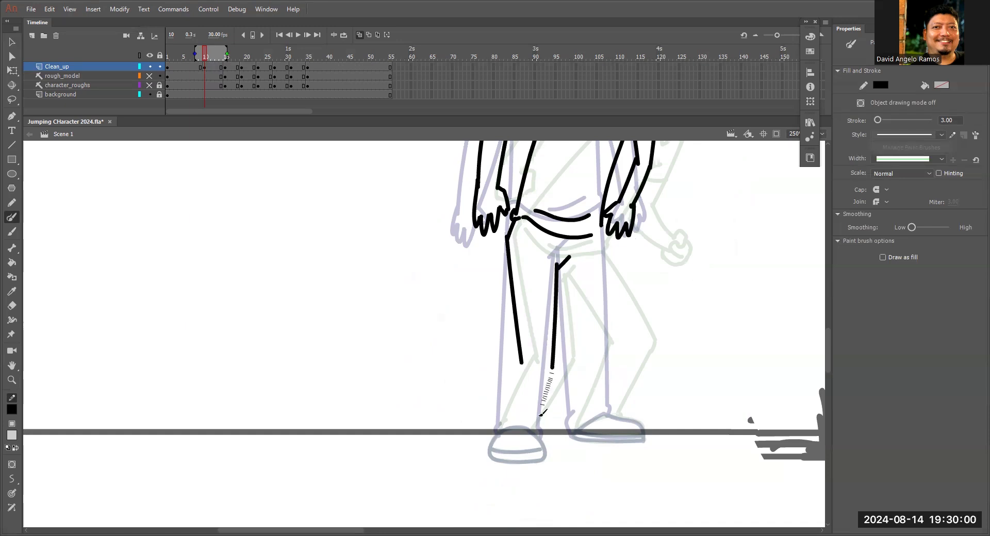
key("ctrl+z")
mouse_move(557, 267)
left_mouse_down()
mouse_move(559, 353)
mouse_move(532, 416)
left_mouse_up()
key("ctrl+z")
left_click_drag(558, 345, 535, 428)
mouse_move(520, 355)
left_mouse_down()
mouse_move(496, 433)
mouse_move(561, 308)
mouse_move(585, 311)
mouse_move(539, 324)
mouse_move(536, 338)
mouse_move(596, 339)
left_mouse_up()
mouse_move(538, 325)
left_mouse_down()
mouse_move(586, 326)
mouse_move(595, 338)
left_mouse_up()
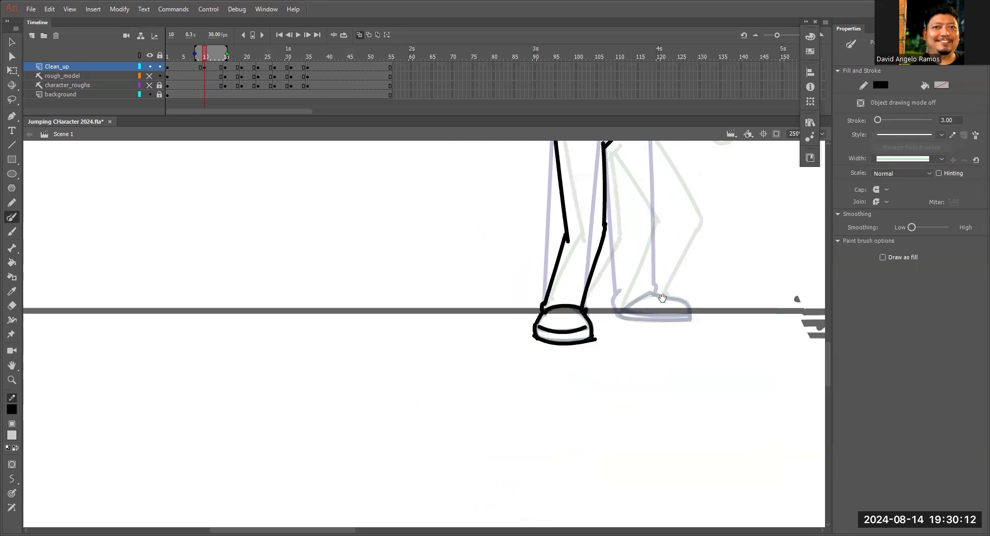
Draw the bent front leg and its shoe between the standing and crouching legs, joining the leg to the shirt hem.
left_click_drag(662, 299, 579, 390)
left_click_drag(598, 254, 595, 306)
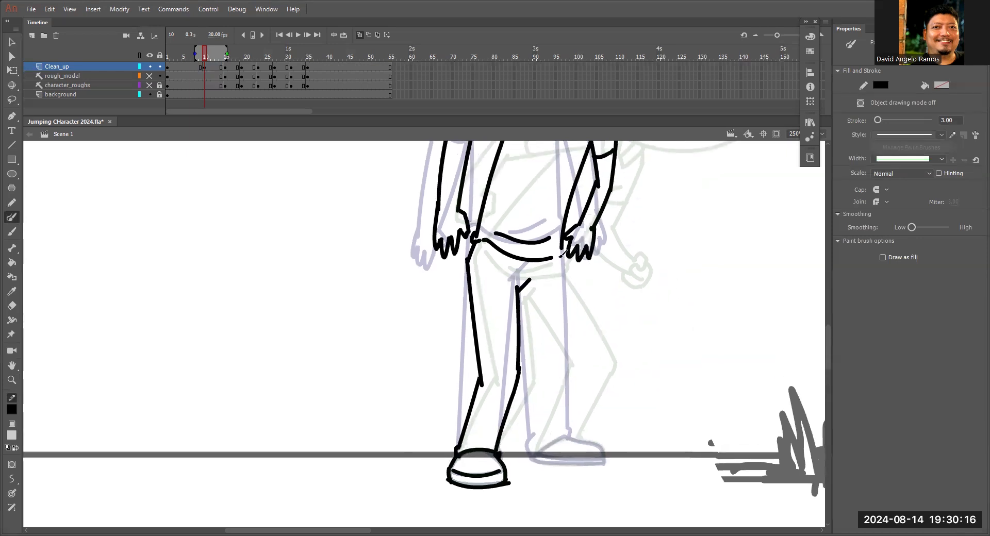
left_click_drag(559, 257, 593, 350)
mouse_move(526, 285)
left_mouse_down()
mouse_move(553, 336)
mouse_move(602, 346)
mouse_move(621, 287)
mouse_move(598, 353)
left_mouse_up()
mouse_move(592, 288)
left_mouse_down()
mouse_move(563, 376)
mouse_move(600, 355)
mouse_move(632, 372)
mouse_move(630, 385)
left_mouse_up()
left_click_drag(562, 381, 624, 386)
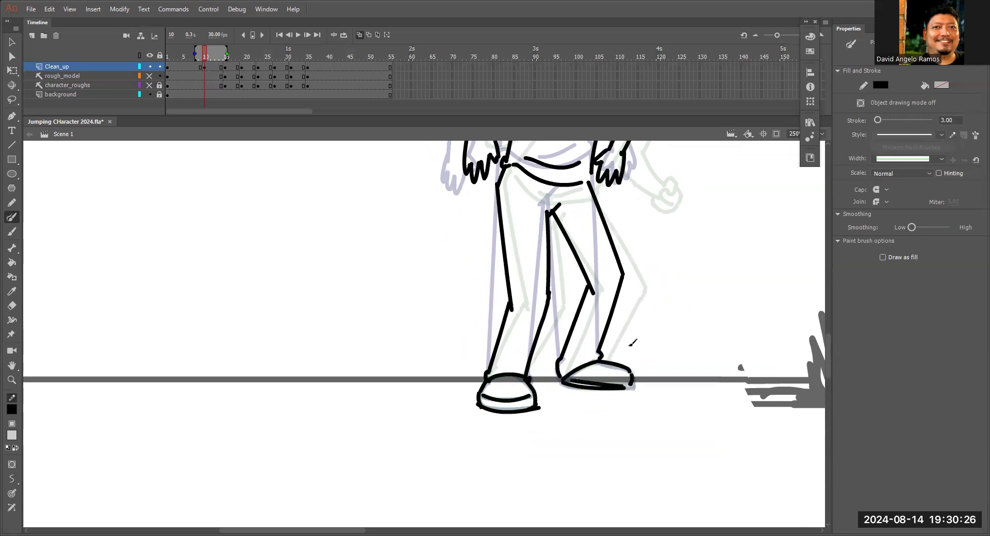
scroll(601, 294, "up", 3)
key("v")
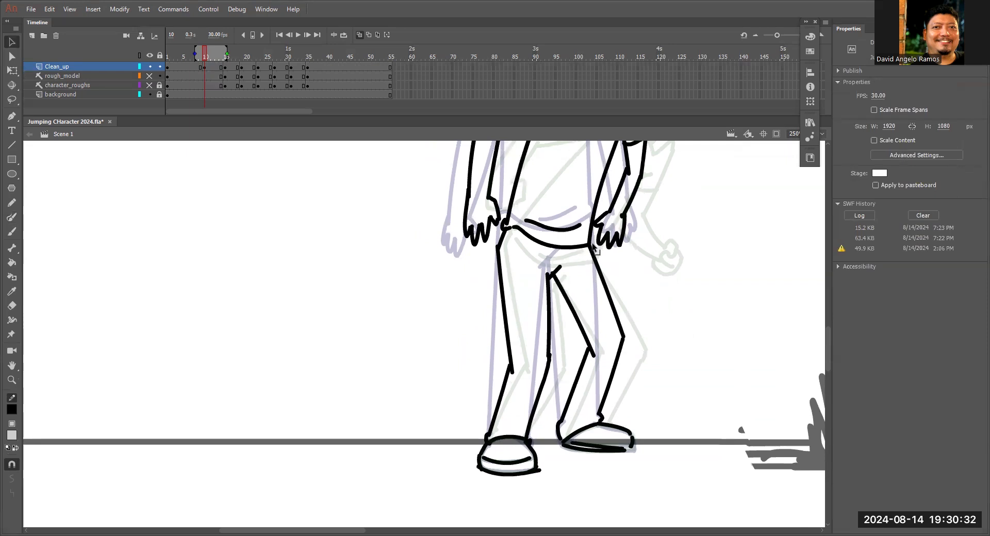
Adjust the front arm's outer line at the elbow in the frame 10 in-between drawing.
key("z")
left_click(587, 267, "alt")
left_click_drag(533, 320, 547, 320)
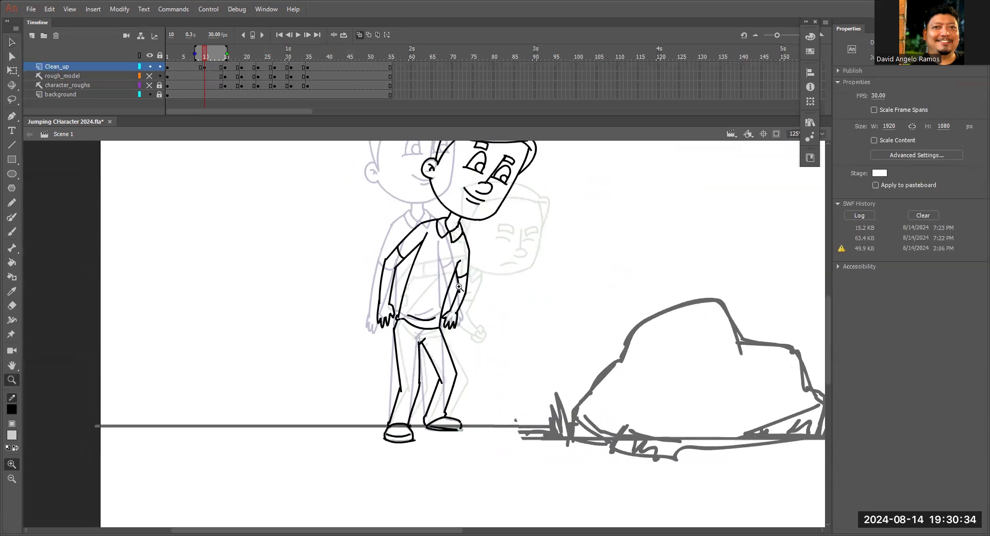
left_click(456, 297)
left_click(456, 297)
key("v")
left_click_drag(396, 412, 411, 384)
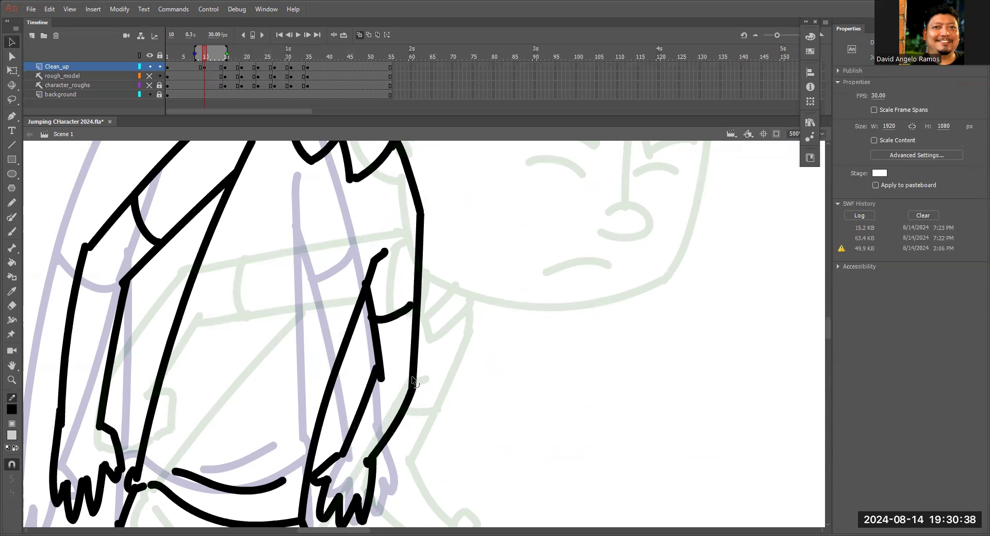
Turn off onion skinning and play the animation to check the move from standing to crouching.
key("ctrl+minus")
key("ctrl+minus")
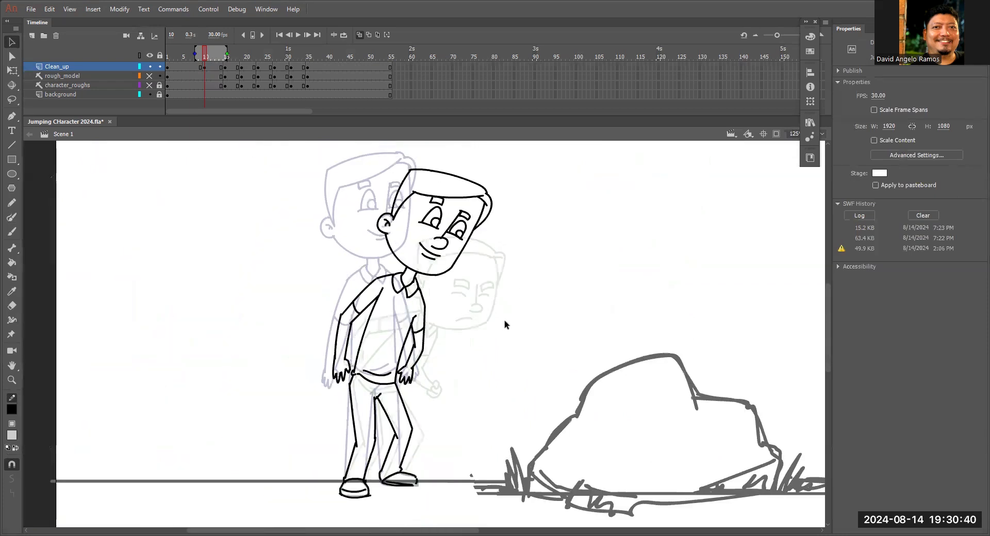
scroll(499, 337, "down", 3)
left_click(360, 34)
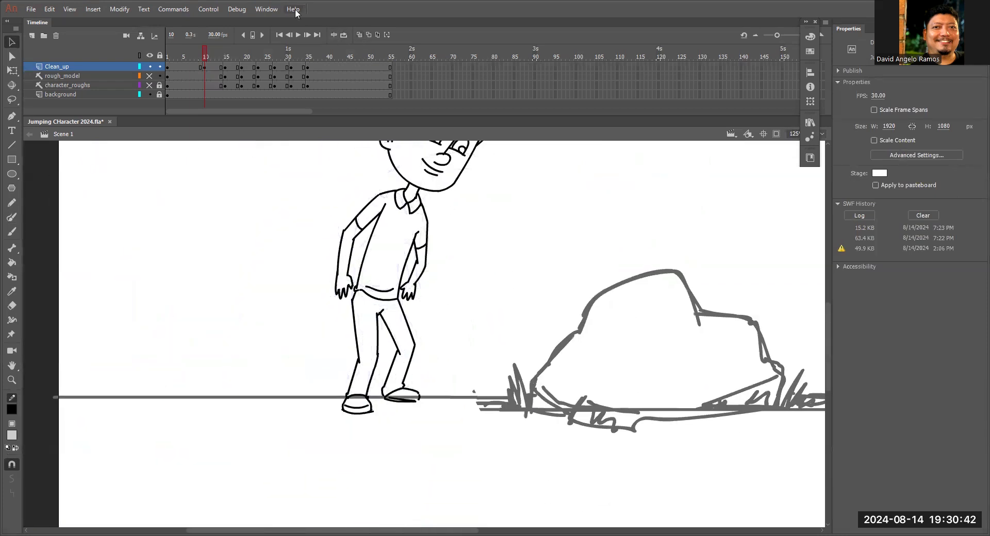
left_click_drag(206, 57, 134, 86)
key("ctrl+minus")
key("Return")
left_click_drag(253, 53, 218, 66)
key("F7")
Select the whole head on frame 10 and rotate it slightly counterclockwise around the neck.
left_click(205, 66)
key("z")
left_click(428, 233)
key("l")
mouse_move(473, 234)
left_mouse_down()
mouse_move(439, 230)
mouse_move(429, 349)
mouse_move(447, 360)
mouse_move(442, 210)
mouse_move(454, 231)
left_mouse_up()
key("q")
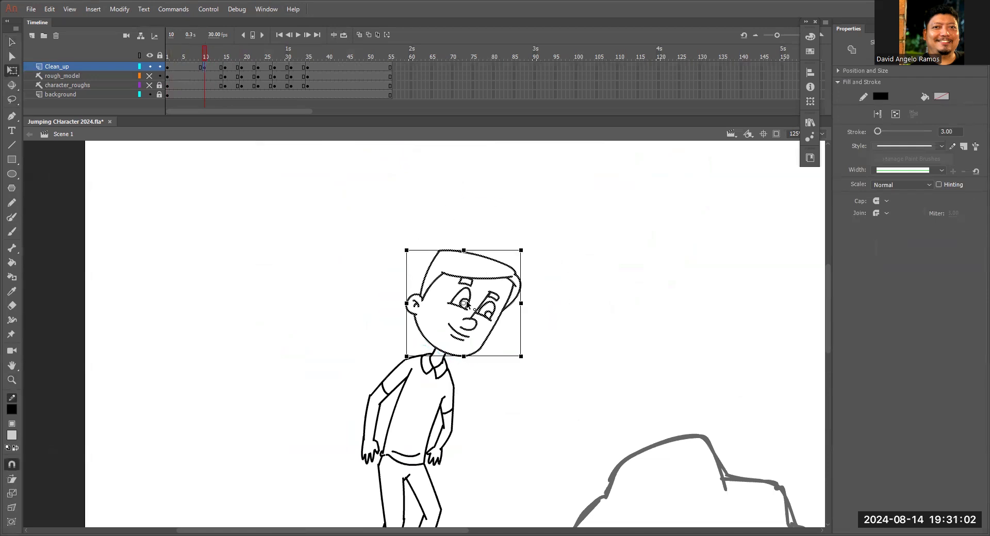
left_click_drag(531, 254, 526, 249)
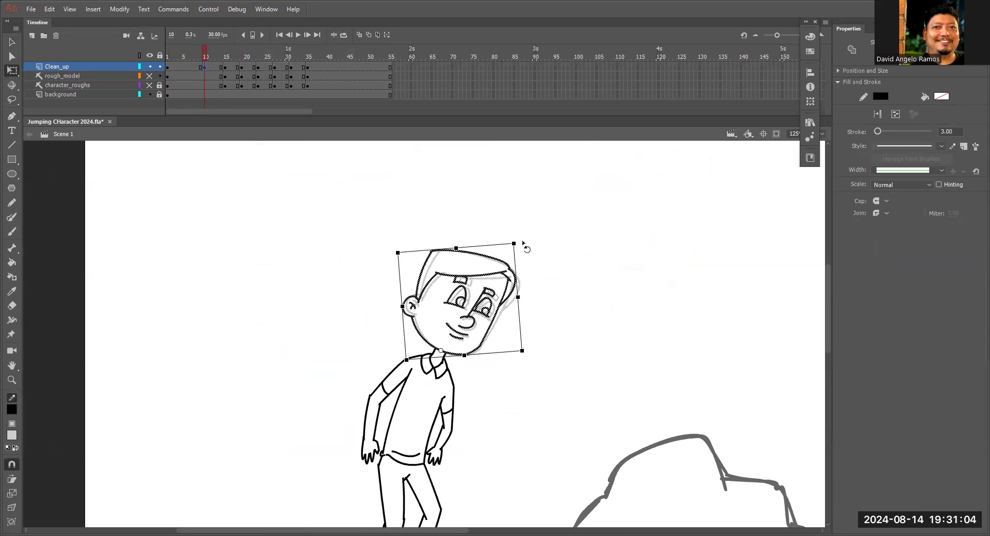
left_click(512, 366)
Compare the frame 10 in-between pose with the crouching pose on frame 15 of Clean_up.
mouse_move(208, 53)
left_mouse_down()
mouse_move(238, 60)
mouse_move(228, 64)
mouse_move(236, 73)
mouse_move(207, 61)
left_mouse_up()
left_click(212, 67)
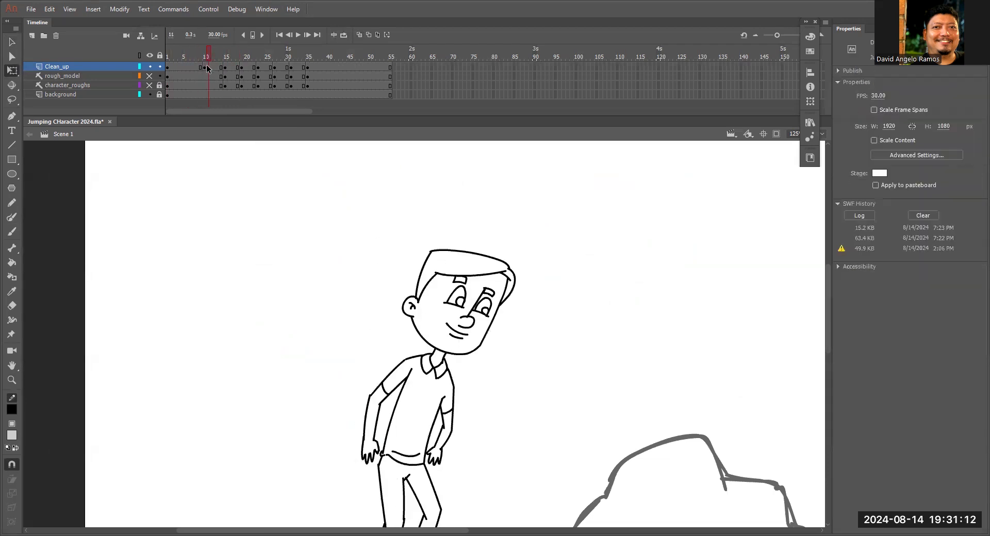
left_click(206, 67)
left_click(225, 68)
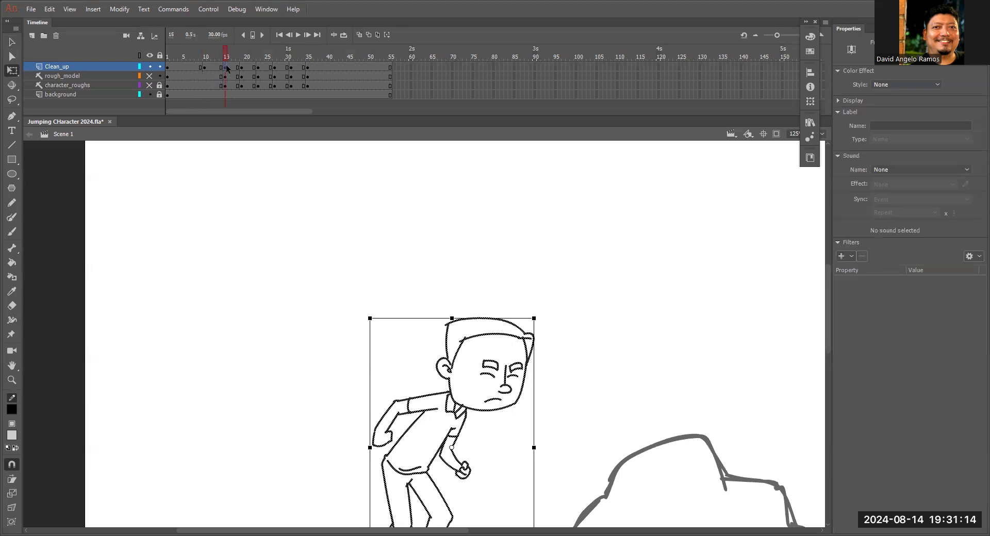
scroll(340, 232, "down", 5)
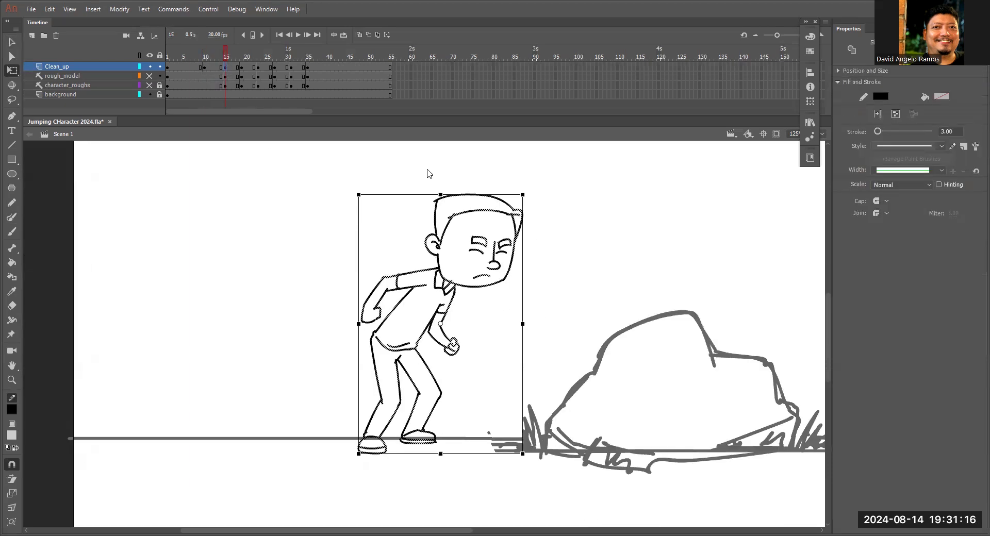
left_click_drag(226, 57, 212, 63)
Close the gaps in the front shoe's outline at the toe and heel by extending the line ends to meet.
key("z")
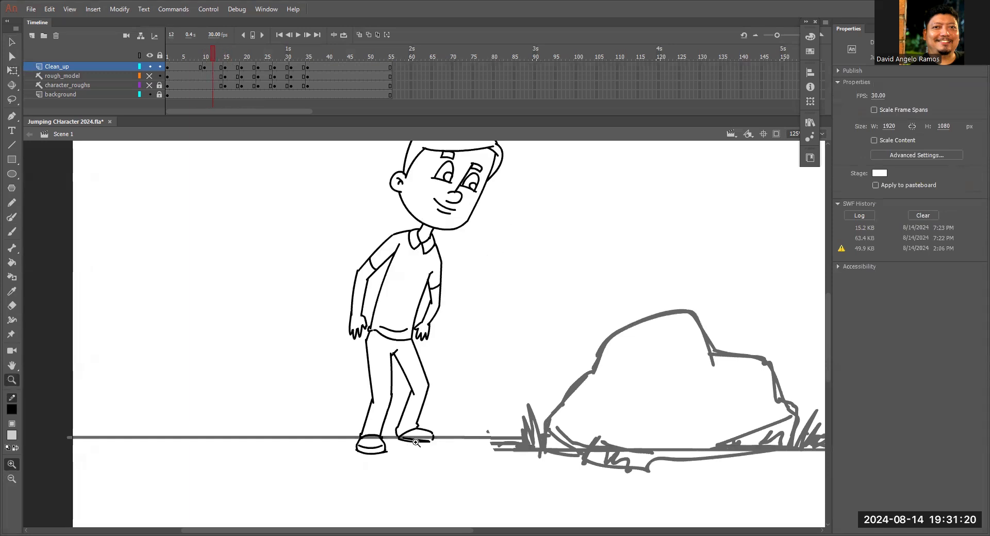
left_click(431, 438)
left_click(437, 357)
key("b")
key("v")
mouse_move(455, 289)
left_mouse_down()
mouse_move(470, 283)
mouse_move(472, 291)
left_mouse_up()
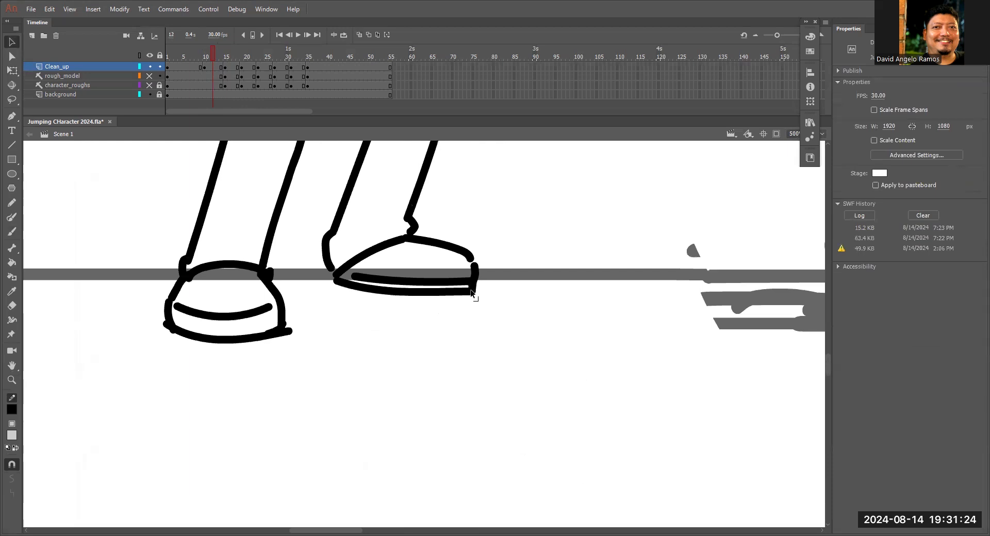
left_click_drag(470, 258, 472, 269)
left_click_drag(330, 268, 334, 276)
Insert a blank keyframe at frame 12 of the Clean_up layer and turn on onion skinning.
key("ctrl+0")
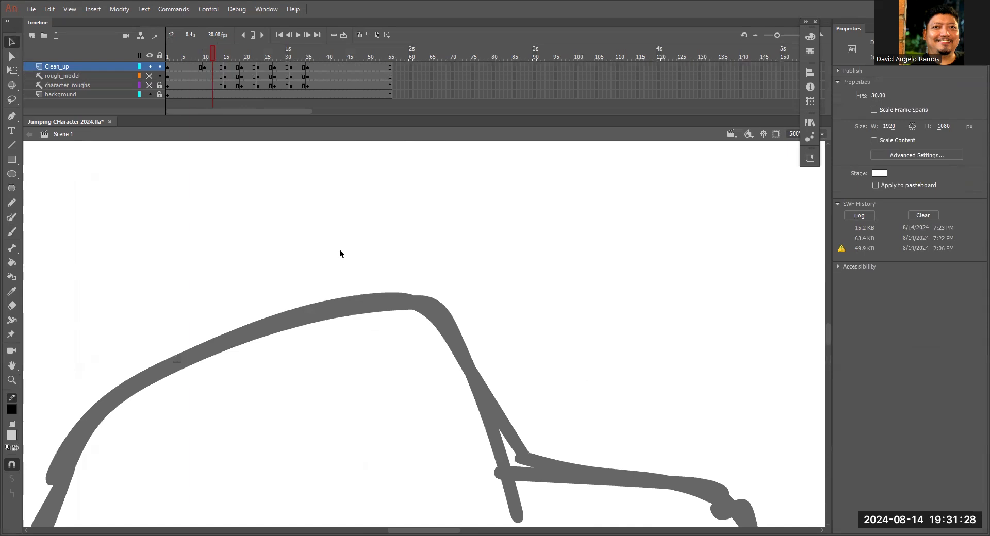
key("ctrl+minus")
key("ctrl+minus")
key("p")
key("space")
left_click_drag(379, 289, 459, 223)
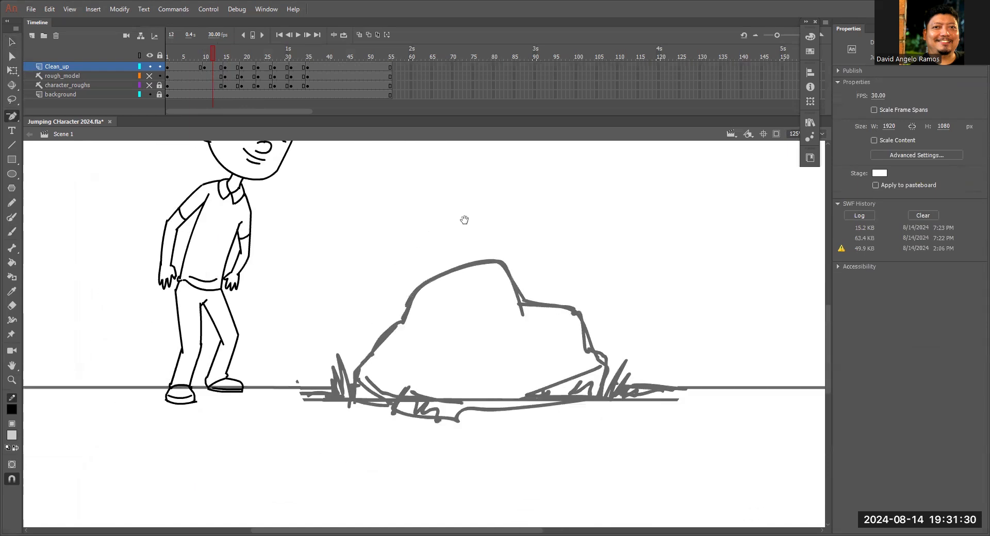
left_click_drag(201, 54, 198, 82)
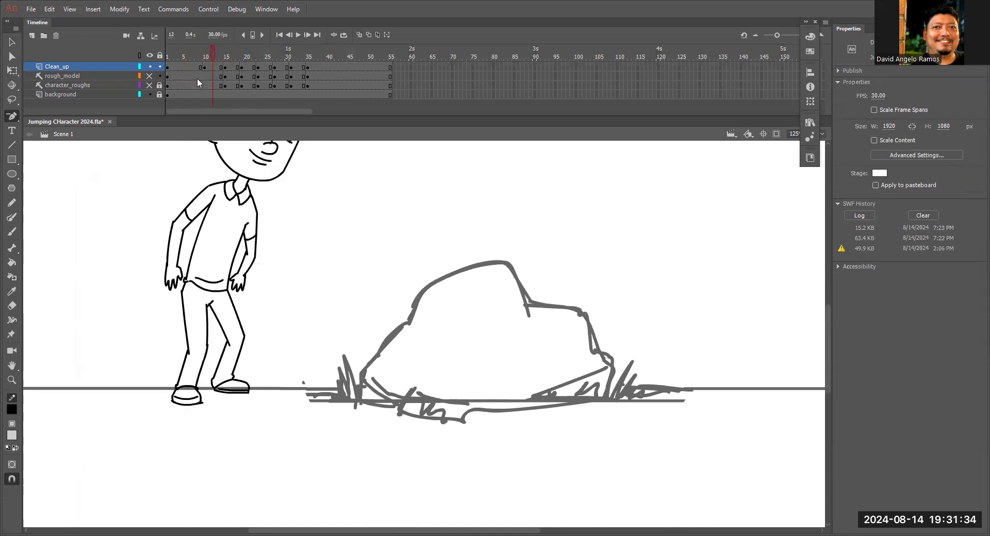
left_click(212, 68)
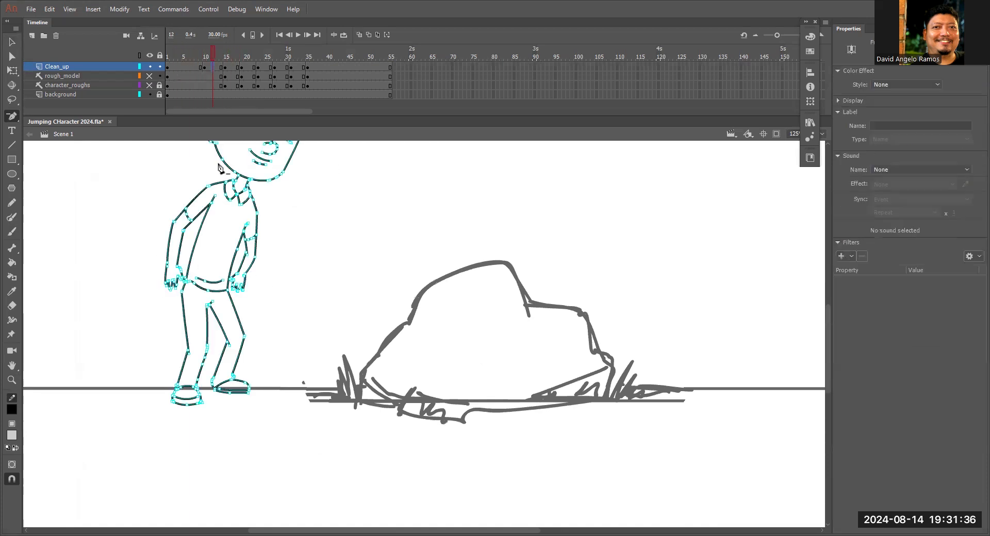
key("Delete")
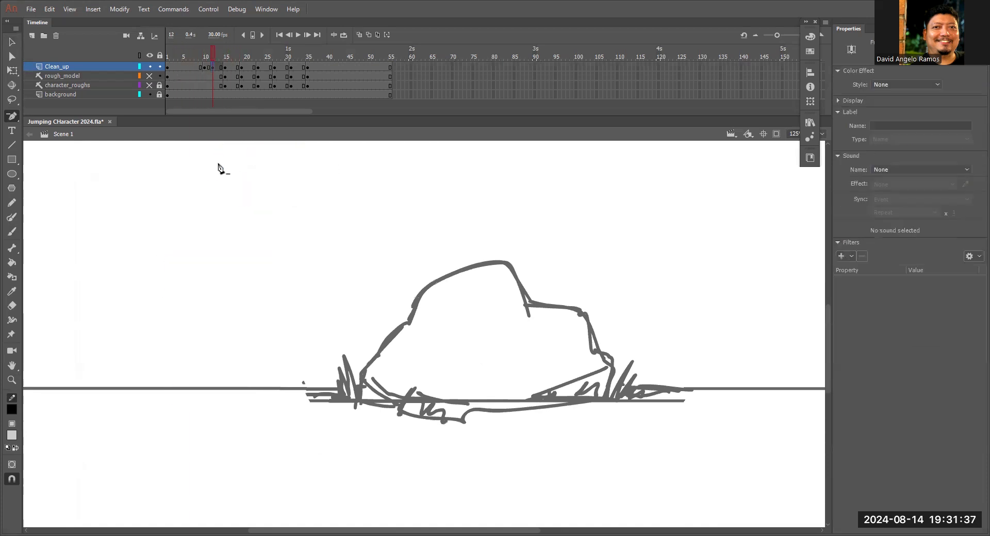
left_click(360, 35)
Draw the face outline from below the ear around the chin and up the cheek, following the onion-skinned crouching head.
key("space")
left_click_drag(356, 271, 520, 342)
key("z")
left_click(400, 279)
left_click(438, 266)
key("space")
left_click_drag(540, 199, 460, 62)
left_click_drag(495, 237, 500, 149)
key("y")
mouse_move(396, 228)
left_mouse_down()
mouse_move(409, 289)
mouse_move(435, 334)
mouse_move(665, 320)
left_mouse_up()
key("ctrl+z")
left_click_drag(427, 335, 648, 344)
key("space")
left_click_drag(679, 309, 661, 399)
mouse_move(679, 164)
left_mouse_down()
mouse_move(694, 242)
mouse_move(652, 409)
mouse_move(621, 438)
left_mouse_up()
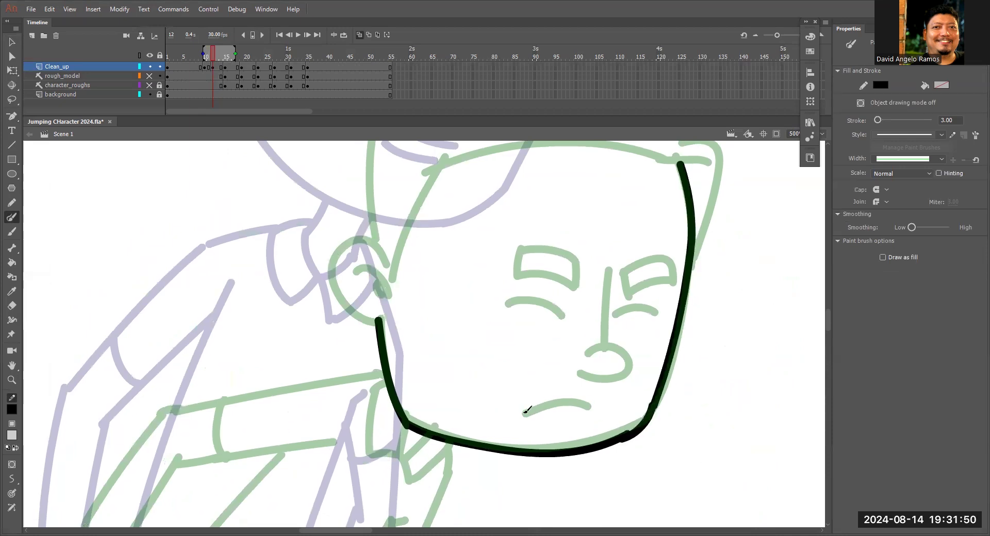
Draw the frowning mouth, the nose, the closed eye line and both eyebrows over the crouching face.
left_click_drag(522, 412, 598, 409)
left_click_drag(612, 263, 603, 351)
mouse_move(571, 356)
left_mouse_down()
mouse_move(629, 355)
mouse_move(582, 373)
left_mouse_up()
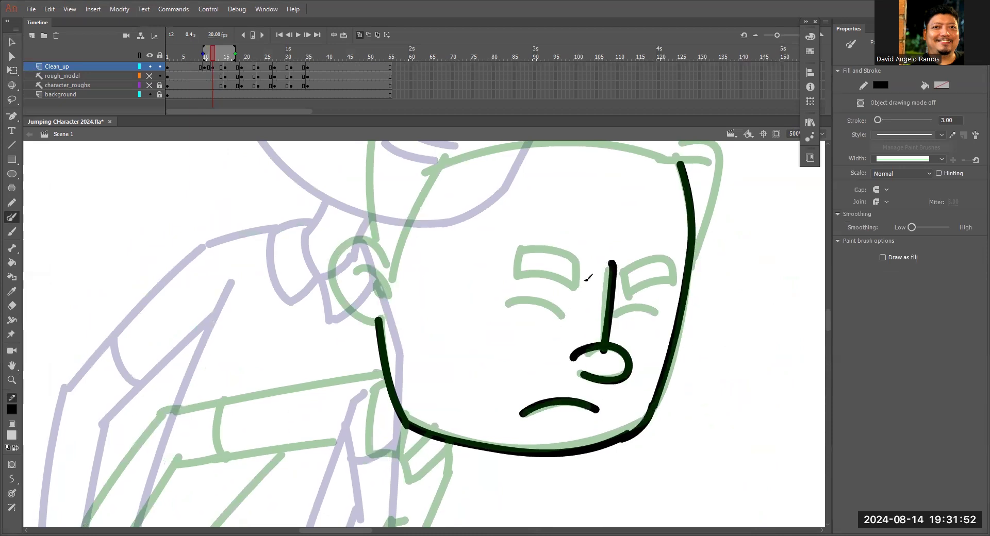
left_click_drag(505, 300, 569, 316)
mouse_move(518, 248)
left_mouse_down()
mouse_move(552, 273)
mouse_move(580, 271)
mouse_move(511, 253)
left_mouse_up()
mouse_move(633, 268)
left_mouse_down()
mouse_move(622, 296)
mouse_move(626, 266)
left_mouse_up()
Draw the ear with its inner detail, the sideburn, the hairline and the outer hair contour.
mouse_move(399, 274)
left_mouse_down()
mouse_move(439, 329)
mouse_move(368, 325)
mouse_move(415, 379)
left_mouse_up()
mouse_move(391, 332)
left_mouse_down()
mouse_move(423, 332)
mouse_move(424, 355)
left_mouse_up()
left_click_drag(484, 219, 445, 317)
mouse_move(444, 237)
left_mouse_down()
mouse_move(505, 207)
mouse_move(703, 222)
mouse_move(748, 213)
mouse_move(721, 221)
left_mouse_up()
left_click_drag(412, 155, 435, 315)
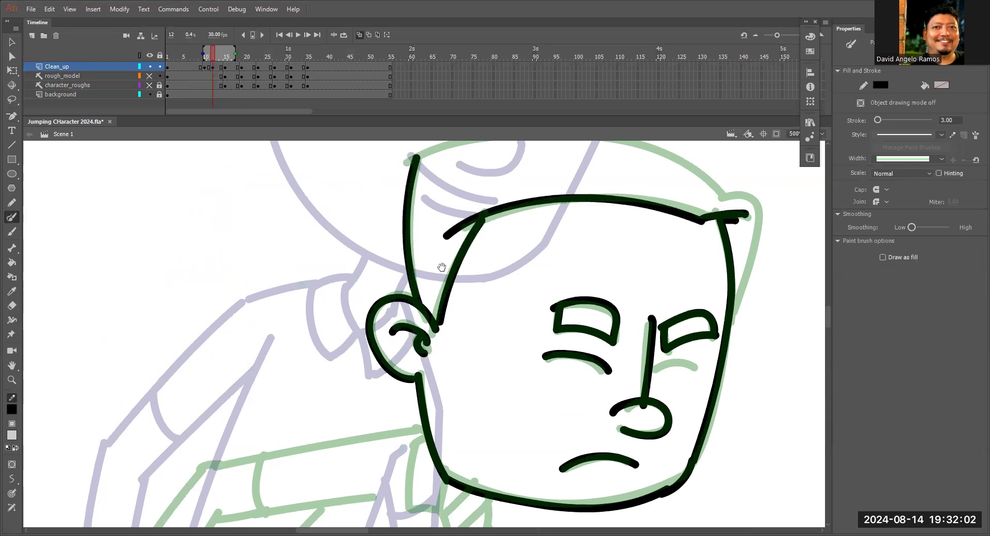
scroll(449, 244, "up", 4)
mouse_move(420, 243)
left_mouse_down()
mouse_move(657, 224)
mouse_move(741, 283)
mouse_move(767, 285)
mouse_move(741, 394)
left_mouse_up()
mouse_move(712, 487)
left_mouse_down()
mouse_move(739, 254)
mouse_move(724, 301)
left_mouse_up()
Select the whole head, move it up between the two onion-skinned heads and tilt it clockwise.
key("z")
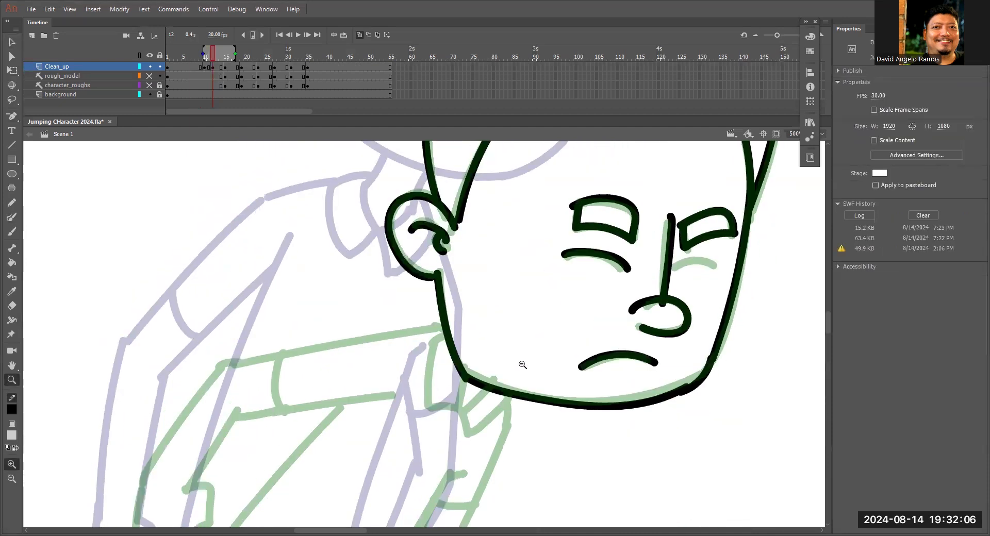
left_click(520, 363, "alt")
left_click_drag(545, 364, 560, 409)
key("l")
mouse_move(561, 366)
left_mouse_down()
mouse_move(530, 172)
mouse_move(608, 320)
left_mouse_up()
left_click_drag(552, 343, 545, 269)
scroll(576, 335, "up", 3)
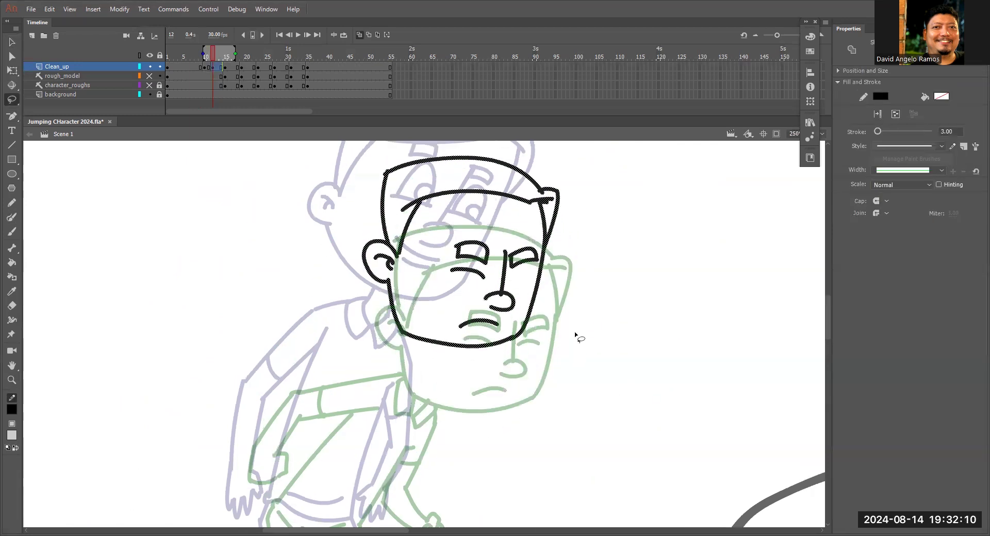
key("q")
left_click_drag(565, 410, 540, 436)
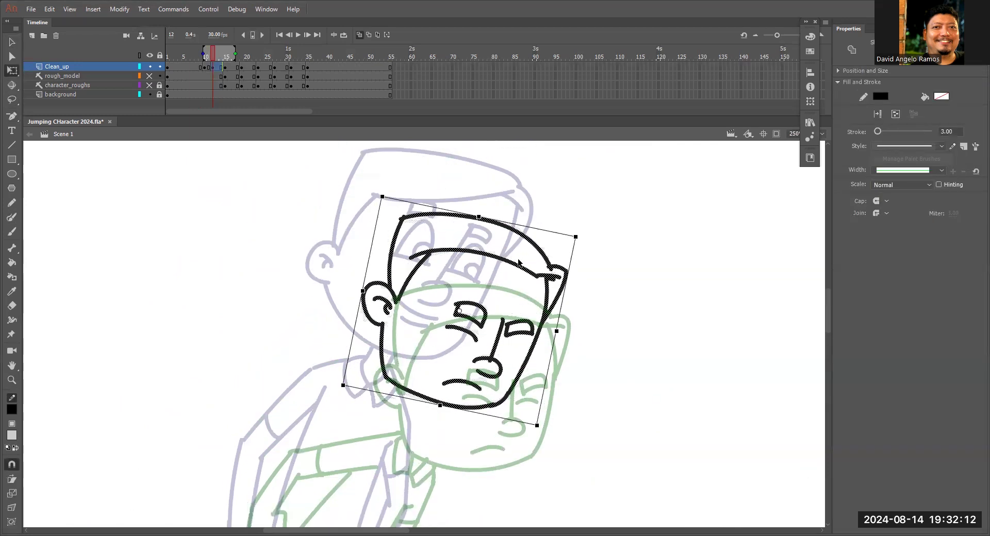
Extend the onion skin range back to show the standing pose, and refine the head's position and tilt along the arc.
left_click_drag(203, 53, 180, 54)
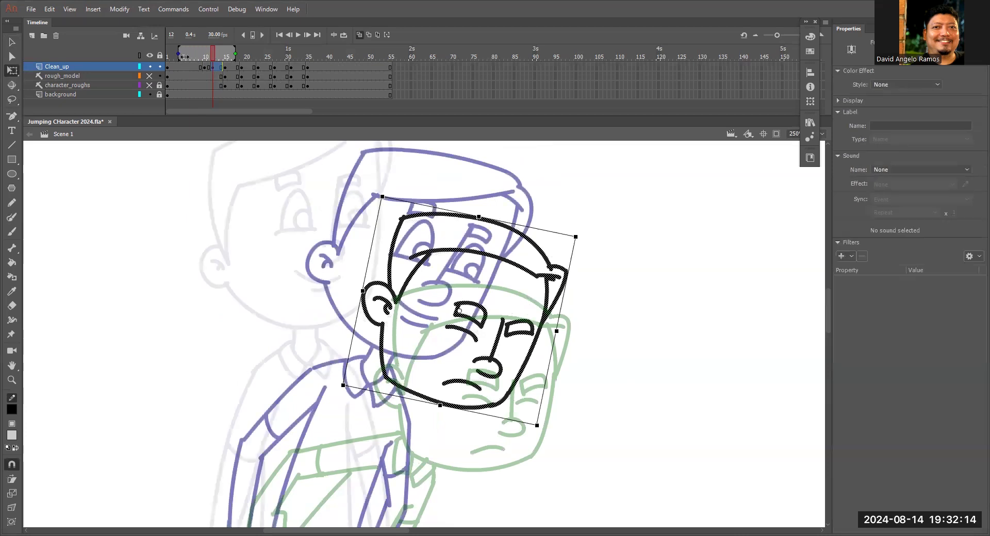
scroll(598, 298, "up", 1)
left_click_drag(586, 262, 577, 297)
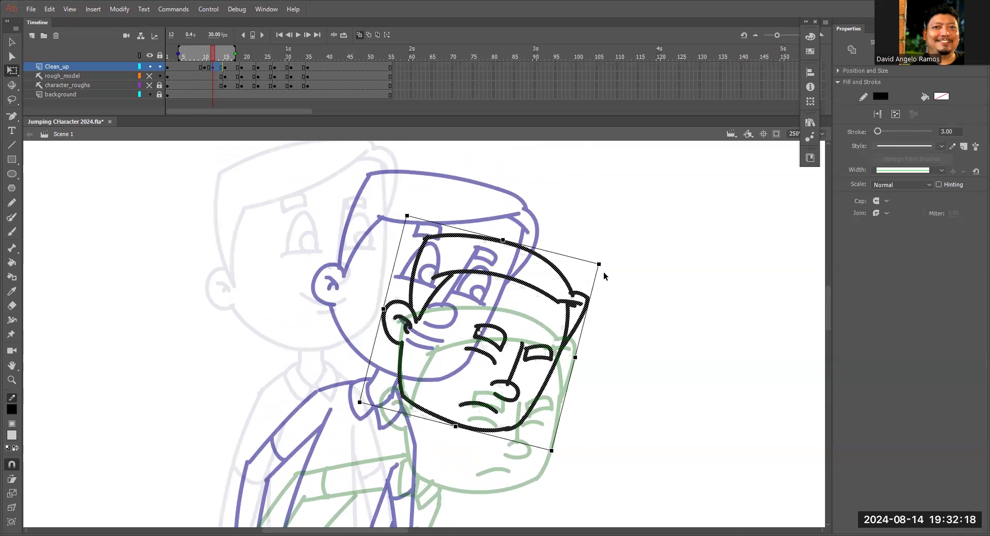
key("ctrl+minus")
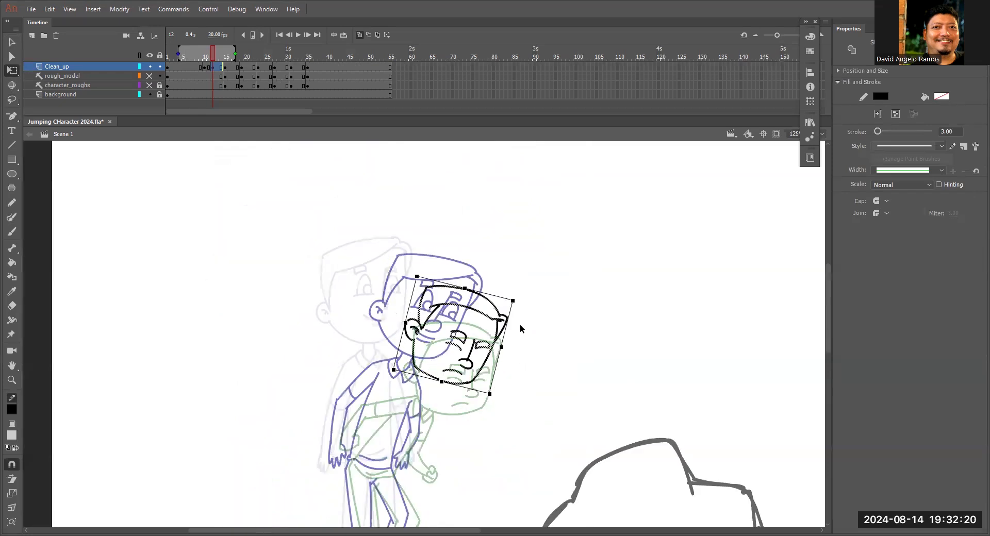
left_click_drag(521, 310, 517, 313)
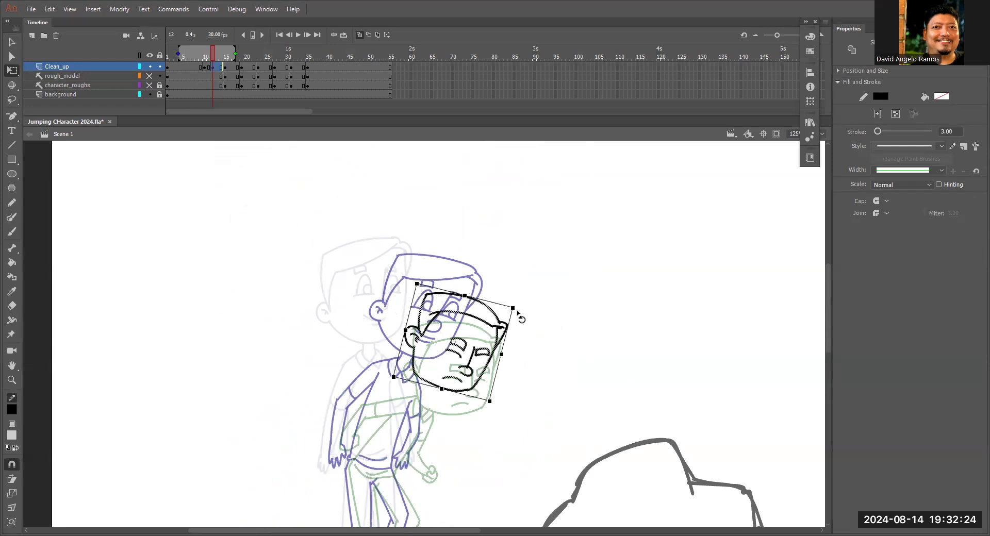
mouse_move(500, 401)
left_mouse_down()
mouse_move(508, 404)
mouse_move(505, 386)
left_mouse_up()
Narrow the onion skin range to the neighbouring poses and draw the torso's back line, bent into a slight curve.
left_click_drag(179, 53, 212, 54)
left_click_drag(473, 411, 531, 245)
left_click_drag(212, 53, 207, 53)
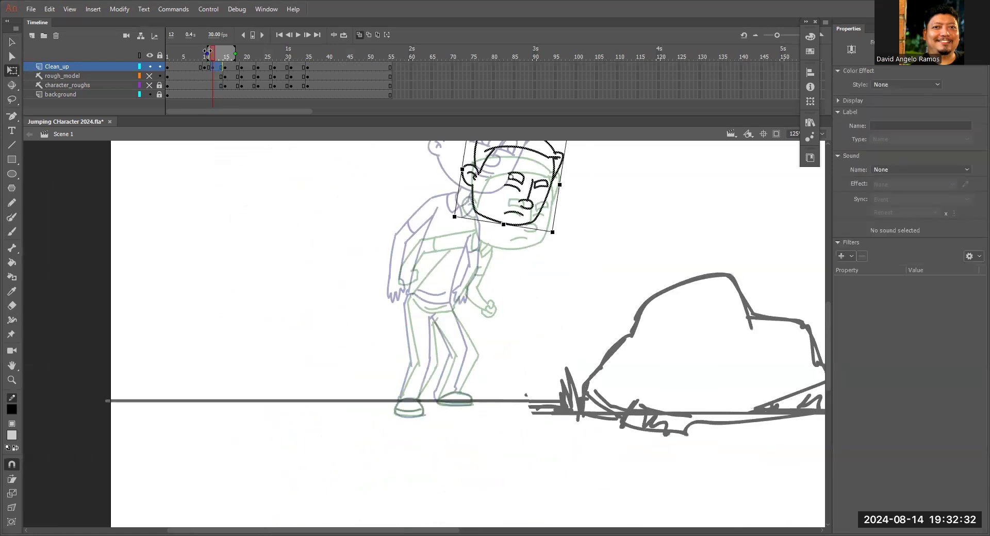
key("z")
left_click(451, 279)
left_click_drag(451, 271, 483, 277)
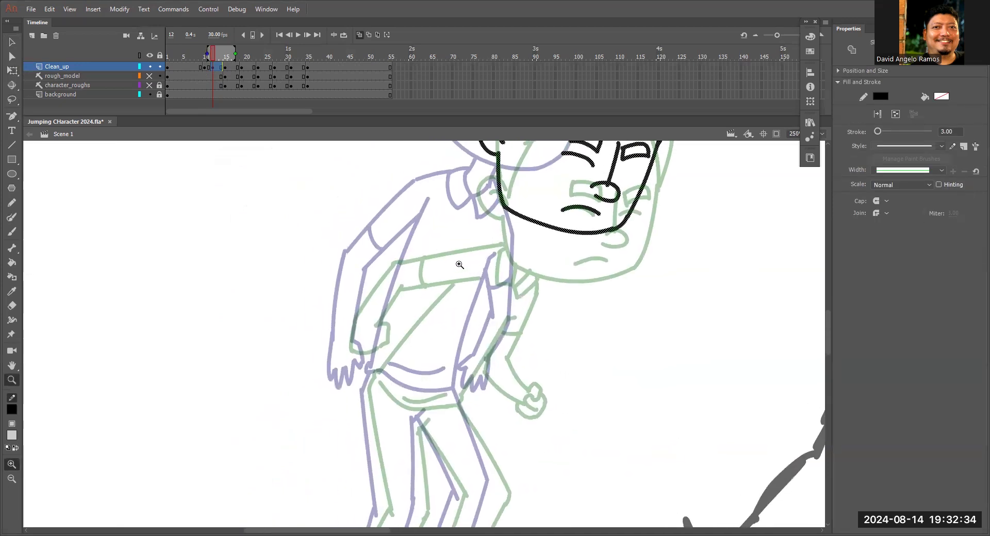
key("n")
left_click_drag(443, 227, 381, 361)
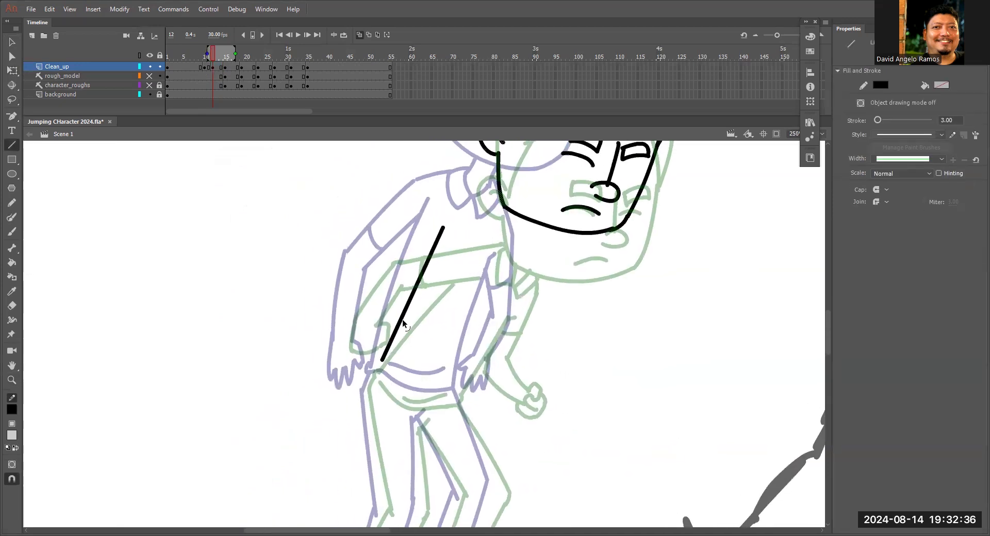
key("v")
left_click_drag(407, 302, 403, 299)
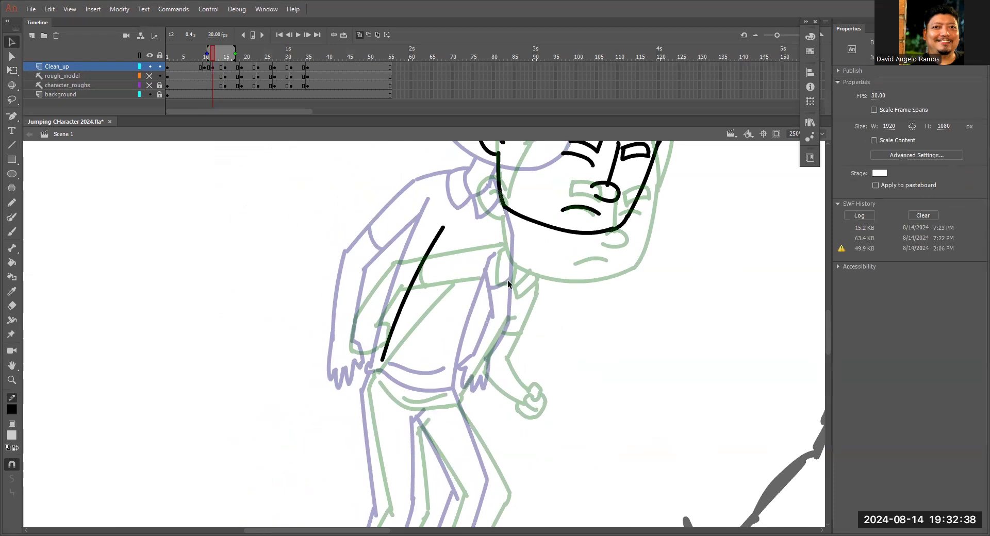
Draw the torso's front line between the two onion-skinned bodies and bend it into a slight curve.
key("n")
left_click_drag(501, 270, 462, 373)
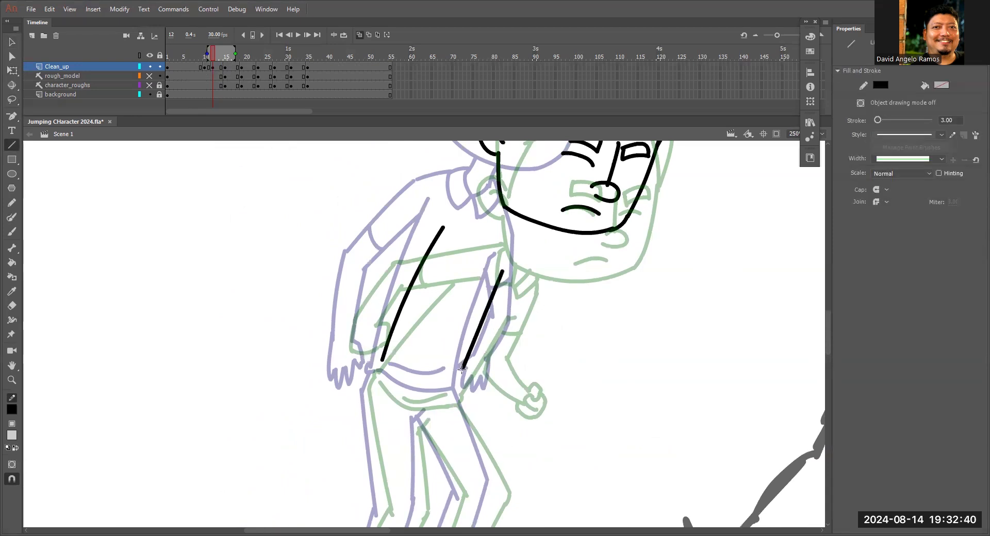
key("v")
left_click_drag(473, 338, 510, 272)
Draw the shirt's back corner, the curved hem, the front edge down to the hem and the fold line above it.
key("z")
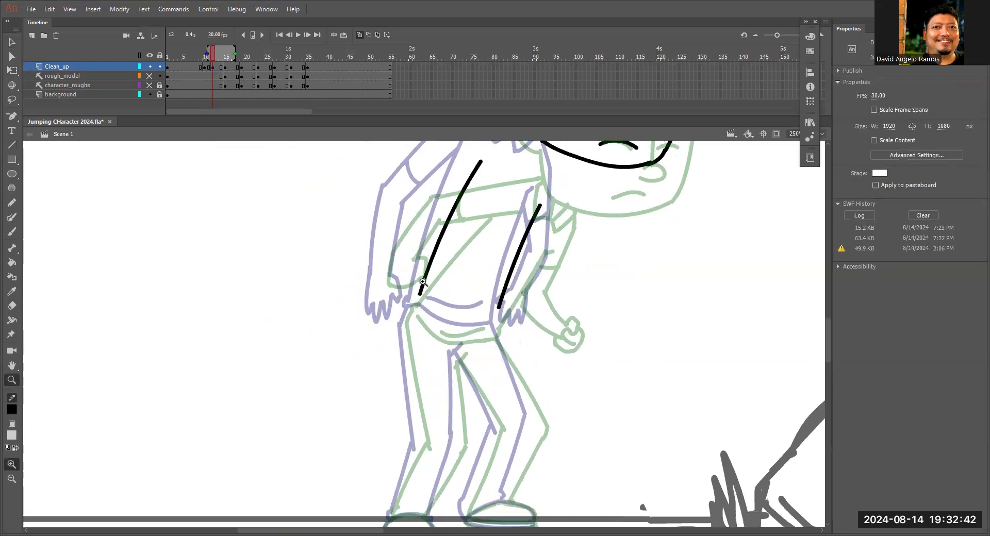
left_click(434, 307)
key("y")
mouse_move(427, 317)
left_mouse_down()
mouse_move(447, 366)
mouse_move(534, 400)
mouse_move(572, 387)
left_mouse_up()
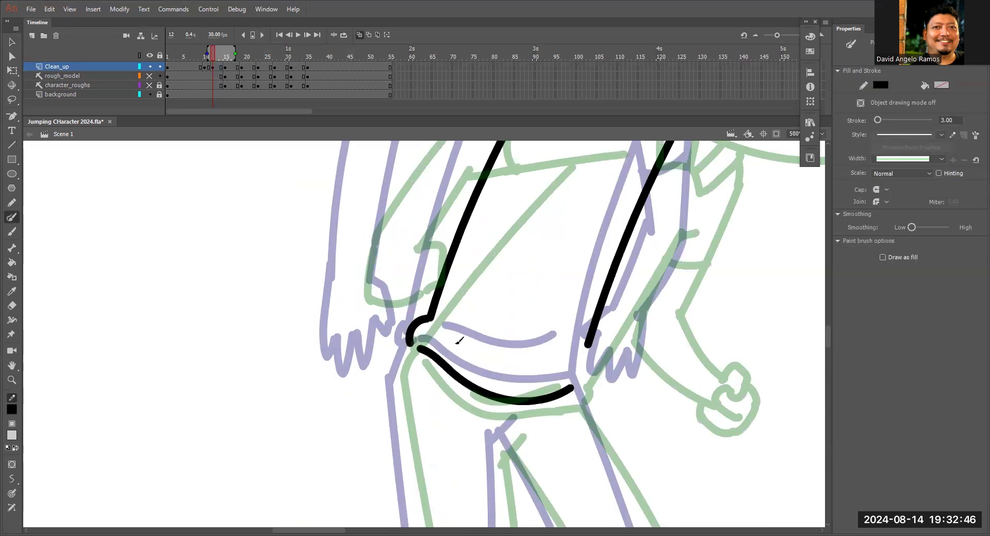
left_click_drag(588, 349, 578, 384)
left_click_drag(456, 348, 559, 363)
Draw the rear leg's outer and inner lines from the waist through the knee to the ankle, including the crotch crease.
mouse_move(520, 420)
left_mouse_down()
mouse_move(559, 259)
mouse_move(557, 268)
left_mouse_up()
mouse_move(454, 185)
left_mouse_down()
mouse_move(433, 235)
mouse_move(457, 184)
mouse_move(489, 391)
left_mouse_up()
mouse_move(503, 420)
left_mouse_down()
mouse_move(503, 295)
mouse_move(490, 271)
mouse_move(427, 415)
left_mouse_up()
left_click_drag(560, 269, 498, 415)
left_click_drag(551, 291, 540, 390)
left_click_drag(540, 190, 548, 369)
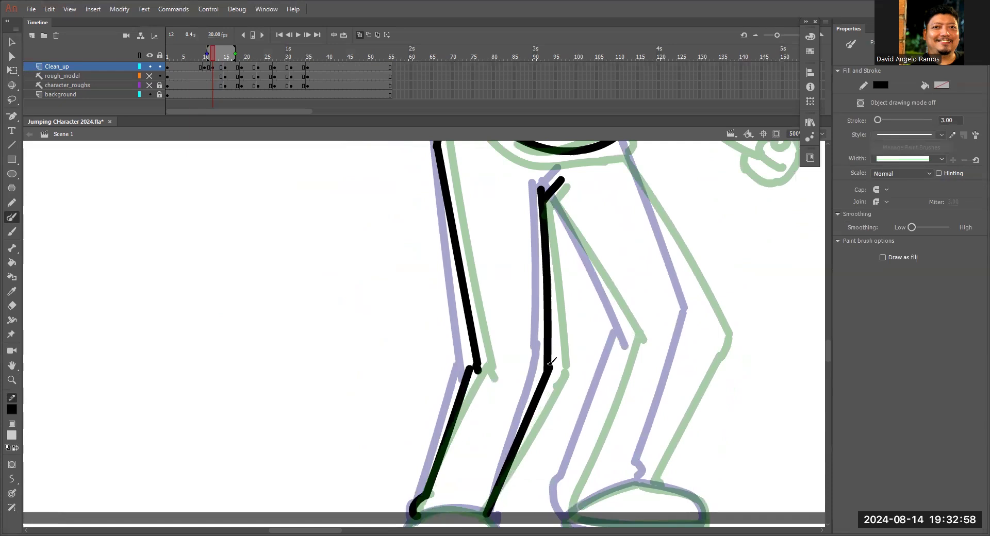
mouse_move(470, 426)
left_mouse_down()
mouse_move(500, 300)
mouse_move(570, 197)
left_mouse_up()
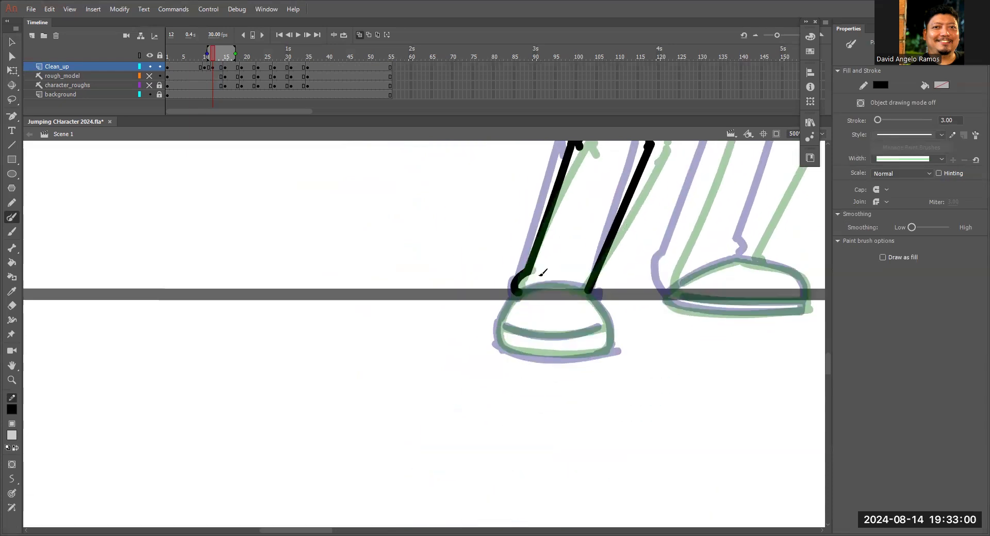
Draw the rear shoe's rounded outline over the onion-skinned shoes, with the curved sole line across it.
mouse_move(518, 289)
left_mouse_down()
mouse_move(590, 290)
mouse_move(501, 337)
mouse_move(512, 357)
mouse_move(605, 352)
left_mouse_up()
left_click_drag(593, 291, 607, 355)
mouse_move(505, 326)
left_mouse_down()
mouse_move(598, 328)
mouse_move(587, 389)
mouse_move(489, 490)
left_mouse_up()
Draw the front leg's inner and outer lines from the hip through the bent knee to the ankle, between the onion-skinned legs.
left_click_drag(579, 309, 563, 431)
left_click_drag(479, 253, 565, 402)
mouse_move(544, 190)
left_mouse_down()
mouse_move(628, 364)
mouse_move(646, 257)
mouse_move(622, 277)
mouse_move(582, 382)
left_mouse_up()
mouse_move(566, 241)
left_mouse_down()
mouse_move(496, 398)
mouse_move(500, 412)
mouse_move(592, 383)
left_mouse_up()
key("ctrl+z")
Draw the front shoe's outline at the ground line and its sole line, redrawing the sole once.
mouse_move(503, 419)
left_mouse_down()
mouse_move(581, 386)
mouse_move(634, 404)
mouse_move(639, 435)
mouse_move(536, 437)
mouse_move(639, 437)
left_mouse_up()
left_click_drag(513, 417, 646, 418)
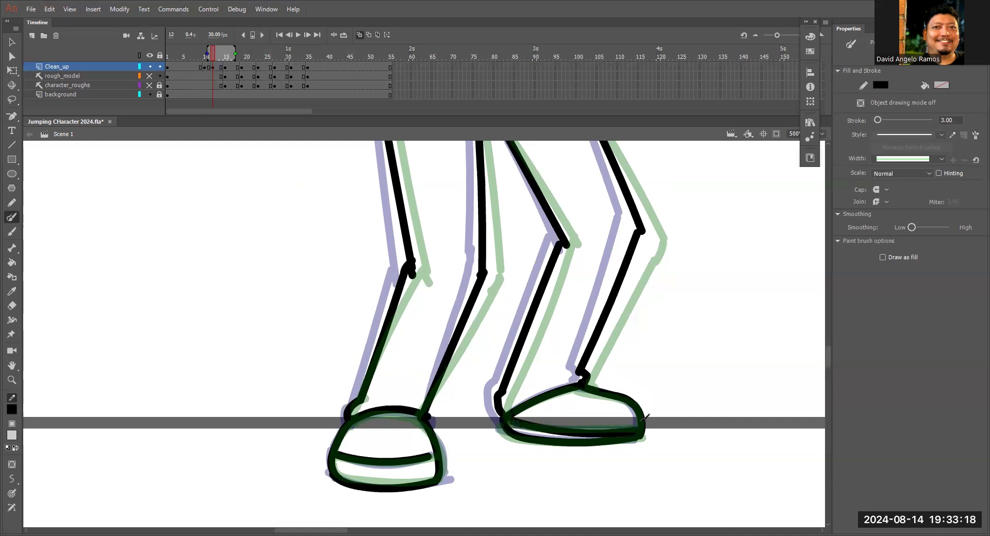
key("ctrl+z")
left_click_drag(508, 425, 643, 424)
key("ctrl+minus")
key("ctrl+minus")
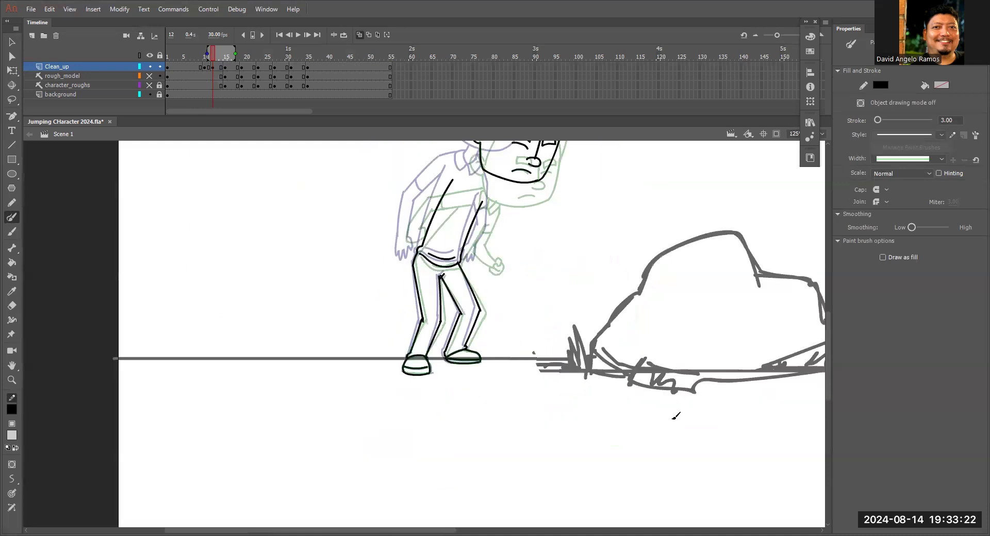
Draw the back arm's open hand with its fingers and thumb between the two onion-skinned hands.
key("z")
left_click(441, 225)
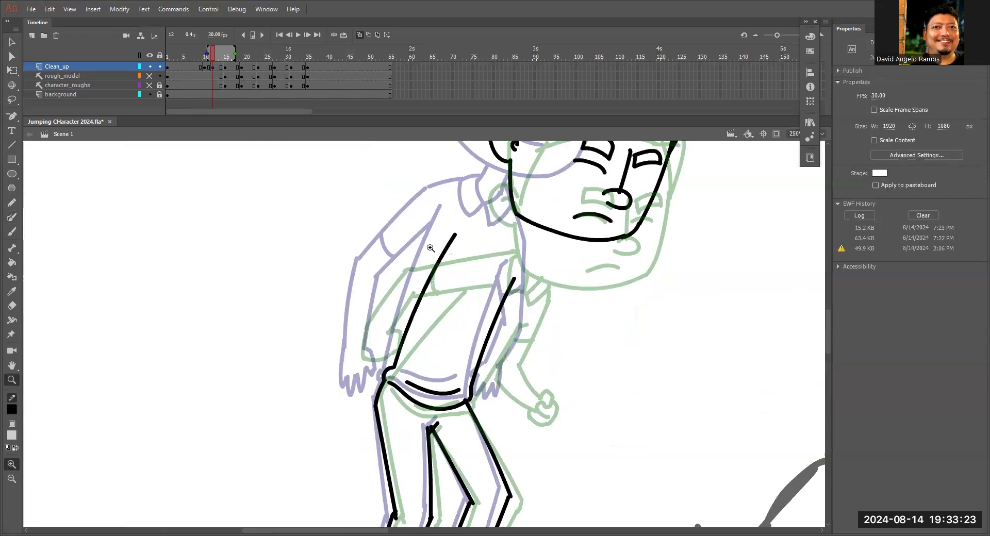
left_click(367, 352)
key("b")
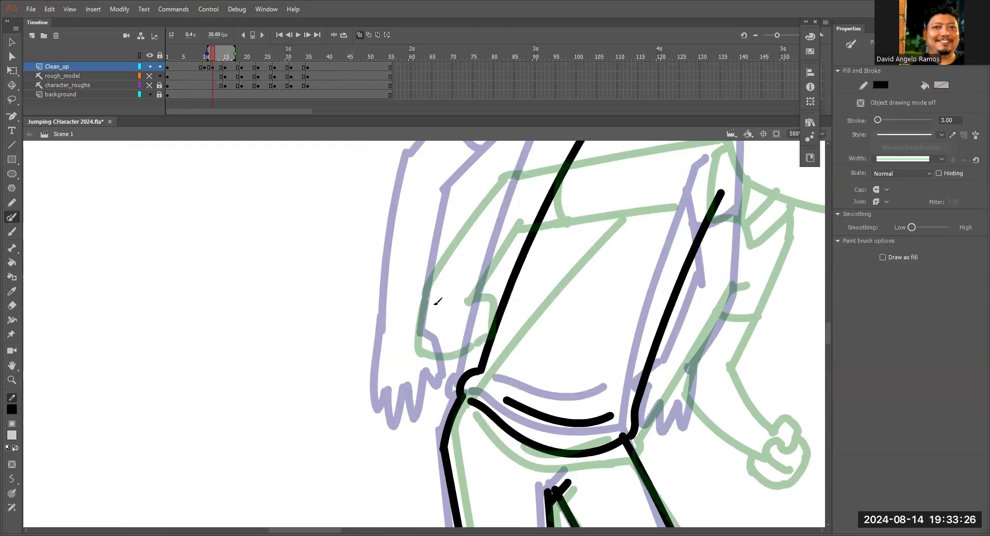
left_click_drag(398, 311, 397, 358)
mouse_move(456, 298)
left_mouse_down()
mouse_move(443, 361)
mouse_move(438, 341)
mouse_move(401, 374)
left_mouse_up()
left_click_drag(400, 340, 402, 374)
Draw the back arm's forearm lines from the wrist to the elbow and the inner and outer upper arm lines.
left_click_drag(464, 246, 442, 321)
mouse_move(428, 374)
left_mouse_down()
mouse_move(419, 362)
mouse_move(446, 256)
left_mouse_up()
left_click_drag(375, 384, 397, 242)
mouse_move(474, 280)
left_mouse_down()
mouse_move(464, 324)
mouse_move(553, 241)
left_mouse_up()
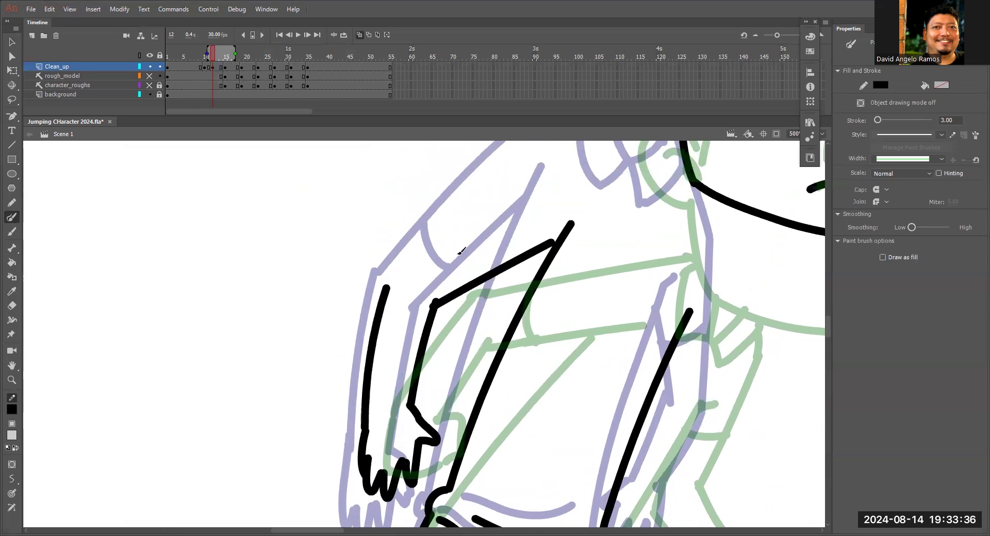
left_click_drag(385, 284, 532, 154)
mouse_move(418, 267)
left_mouse_down()
mouse_move(419, 326)
mouse_move(536, 223)
left_mouse_up()
key("ctrl+z")
left_click_drag(621, 296, 577, 305)
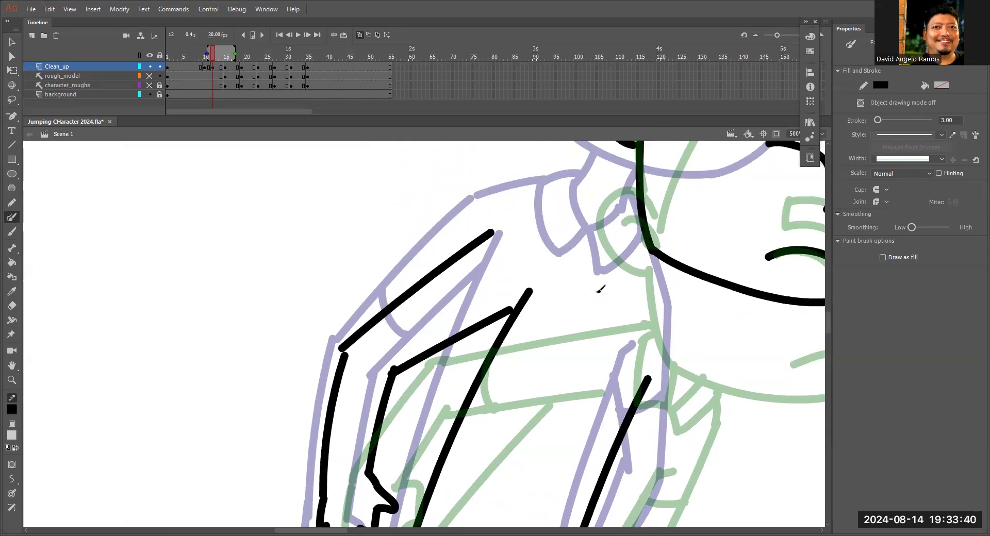
Draw the shoulder line from the back upper arm to the neck and the curved sleeve hem across that arm.
key("ctrl+minus")
key("ctrl+minus")
key("z")
left_click(487, 362)
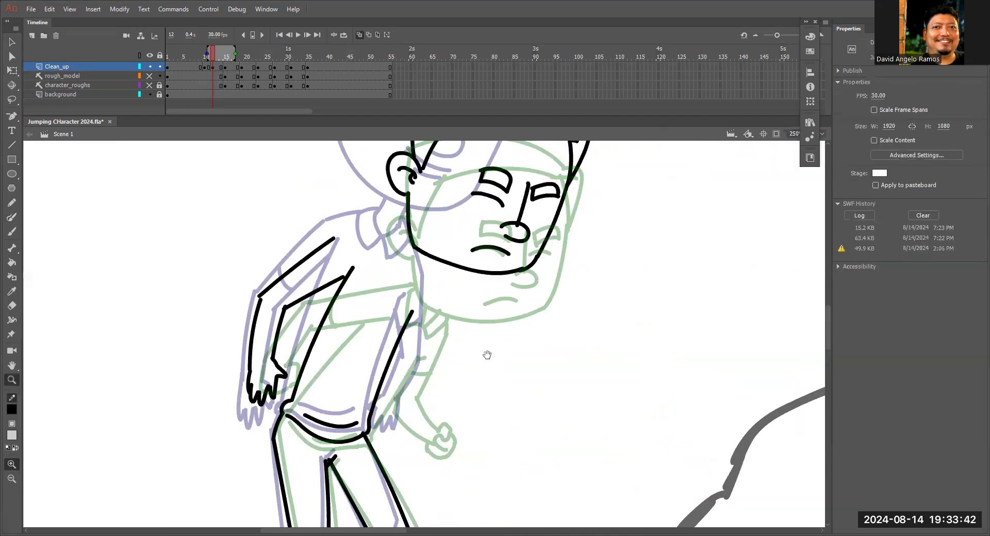
left_click_drag(487, 355, 514, 314)
left_click_drag(464, 276, 484, 305)
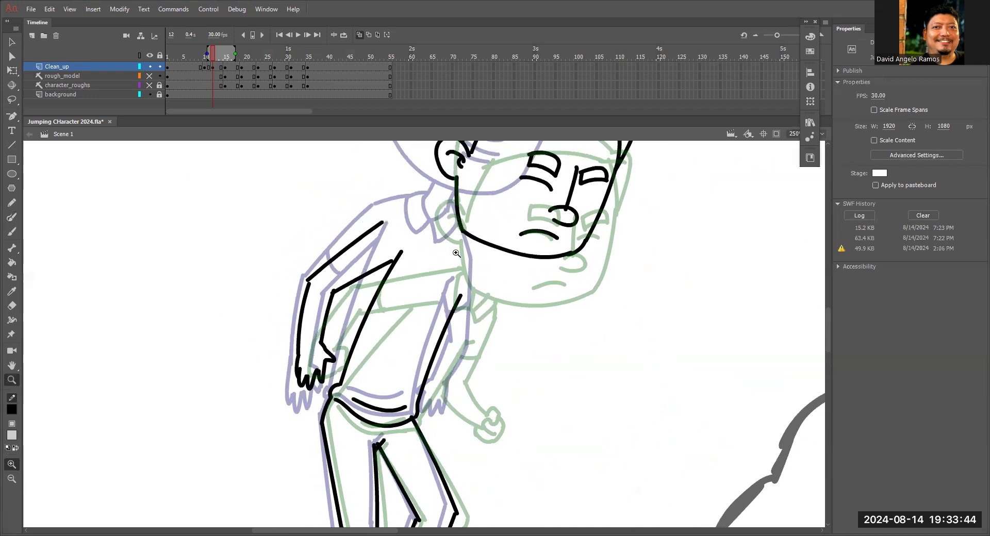
key("v")
left_click_drag(385, 225, 453, 227)
key("n")
key("v")
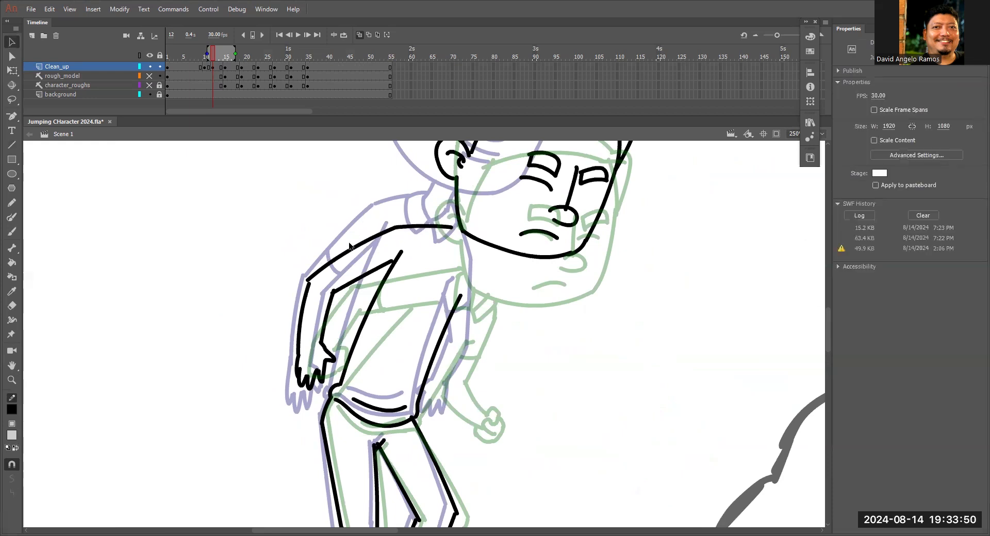
key("y")
left_click_drag(353, 248, 361, 279)
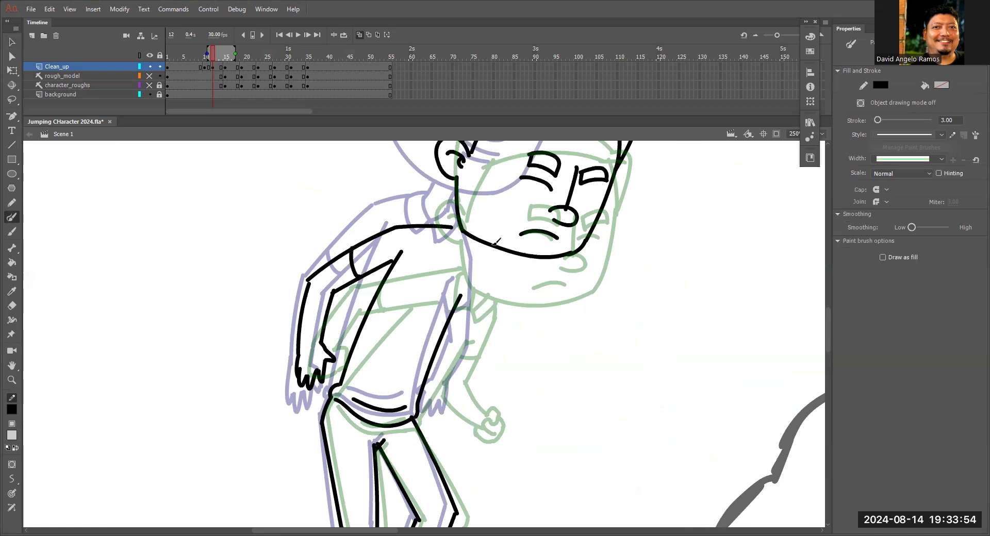
Draw the front arm's outer line from the shoulder through the elbow to the wrist, and the forearm's inner line.
left_click_drag(487, 275, 482, 347)
key("ctrl+z")
left_click_drag(487, 278, 470, 360)
key("ctrl+z")
mouse_move(487, 281)
left_mouse_down()
mouse_move(468, 362)
mouse_move(470, 415)
left_mouse_up()
left_click_drag(445, 359, 456, 421)
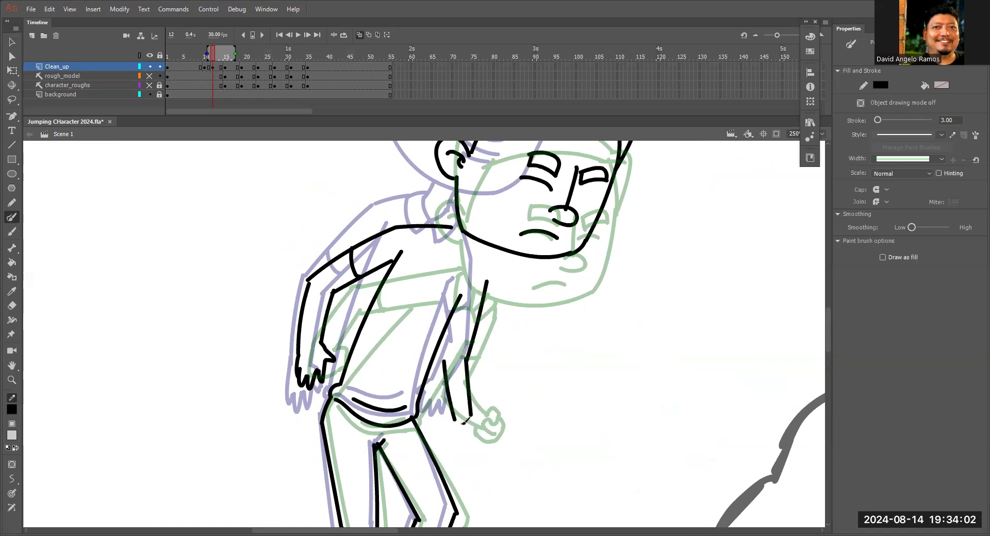
Draw the front arm's closed fist with its curled fingers and thumb at the wrist.
key("z")
left_click(461, 401)
key("y")
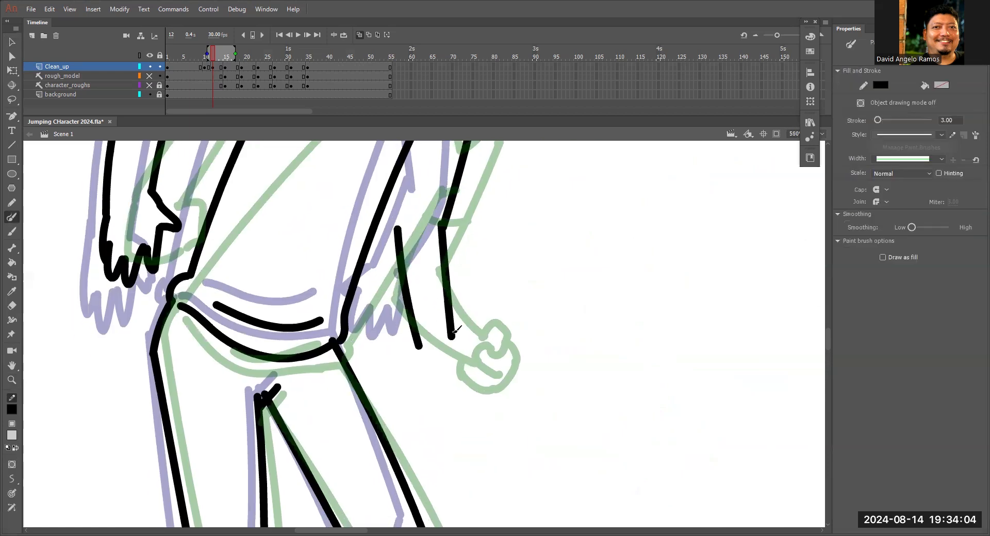
mouse_move(453, 335)
left_mouse_down()
mouse_move(472, 339)
mouse_move(475, 354)
mouse_move(459, 378)
mouse_move(457, 353)
mouse_move(403, 356)
mouse_move(412, 388)
mouse_move(431, 383)
mouse_move(420, 379)
mouse_move(438, 351)
mouse_move(452, 358)
left_mouse_up()
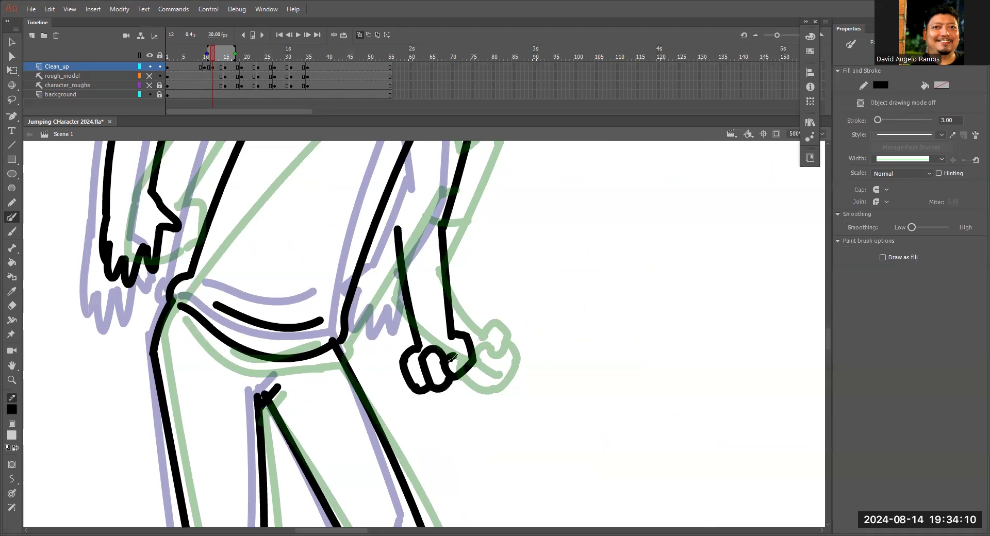
scroll(433, 340, "up", 3)
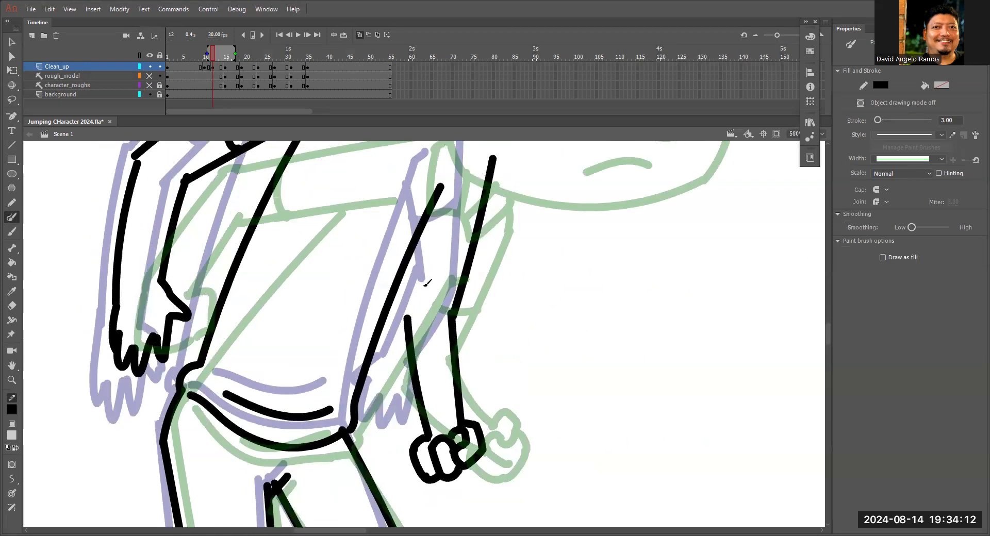
Draw the front upper arm's inner line up to the torso and the sleeve hem across the arm.
left_click_drag(409, 336, 434, 229)
scroll(427, 278, "up", 2)
mouse_move(427, 315)
left_mouse_down()
mouse_move(446, 329)
mouse_move(477, 326)
left_mouse_up()
key("ctrl+minus")
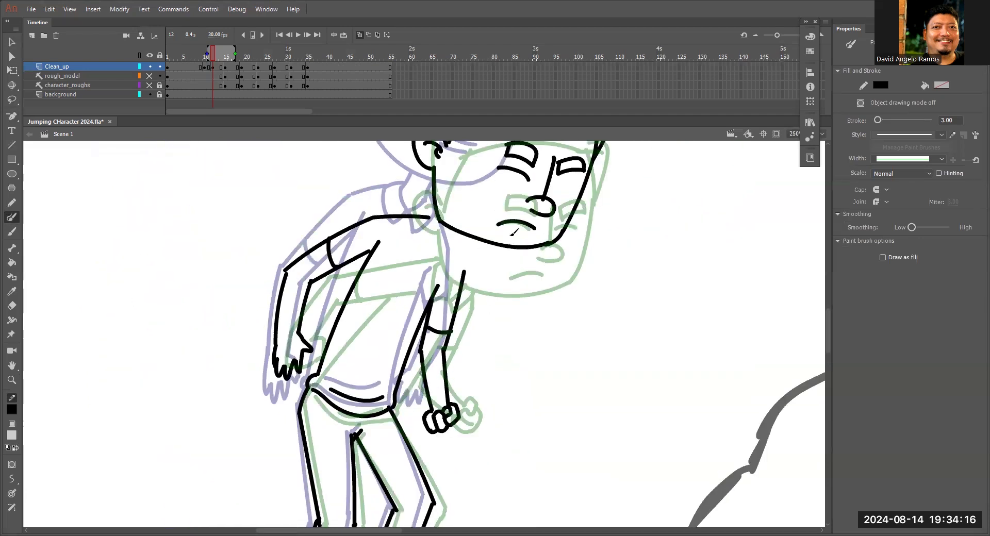
Hide the onion skins to examine the frame 12 drawing on its own, and show them again.
key("v")
left_click_drag(458, 255, 495, 275)
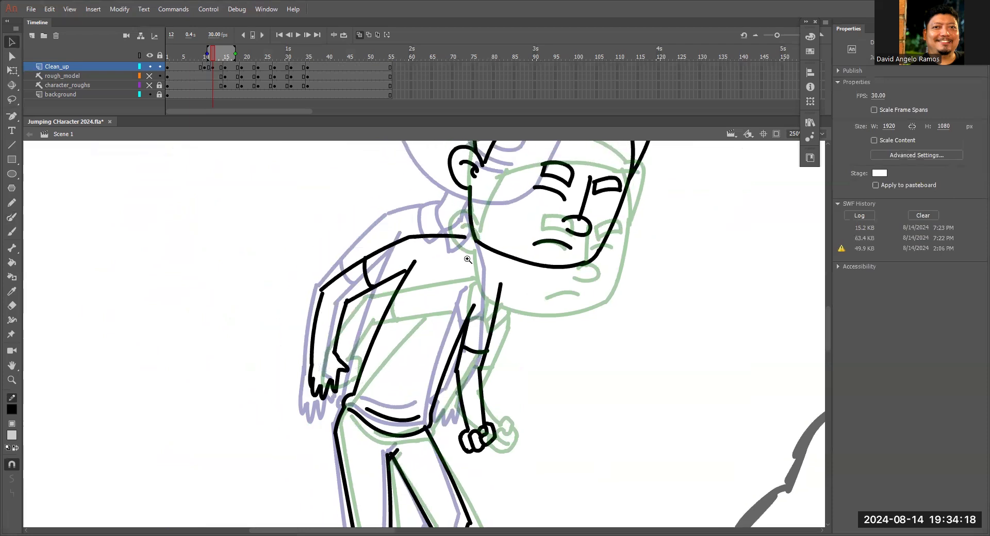
key("z")
left_click(473, 253, "alt")
left_click_drag(470, 338, 556, 243)
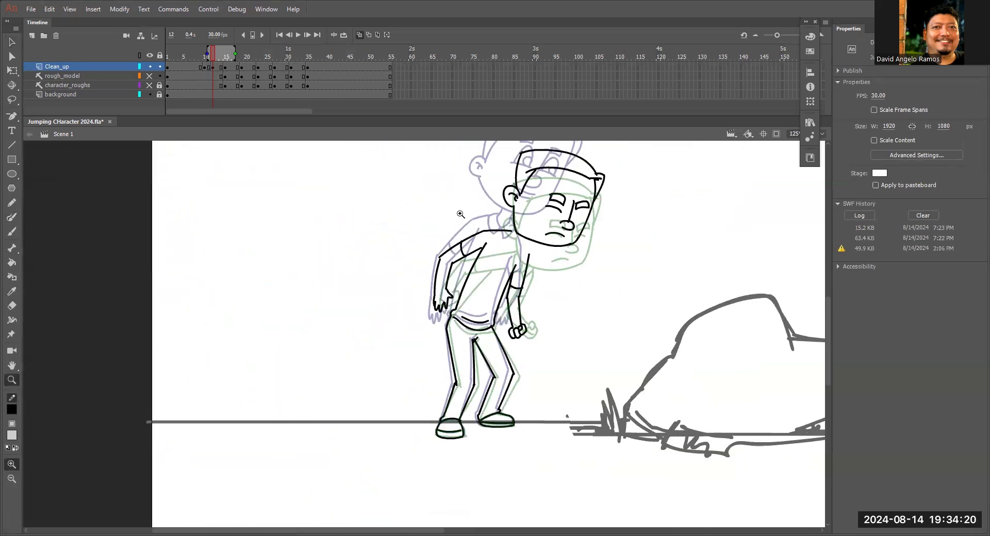
left_click(359, 35)
mouse_move(213, 56)
left_mouse_down()
mouse_move(197, 60)
mouse_move(217, 66)
left_mouse_up()
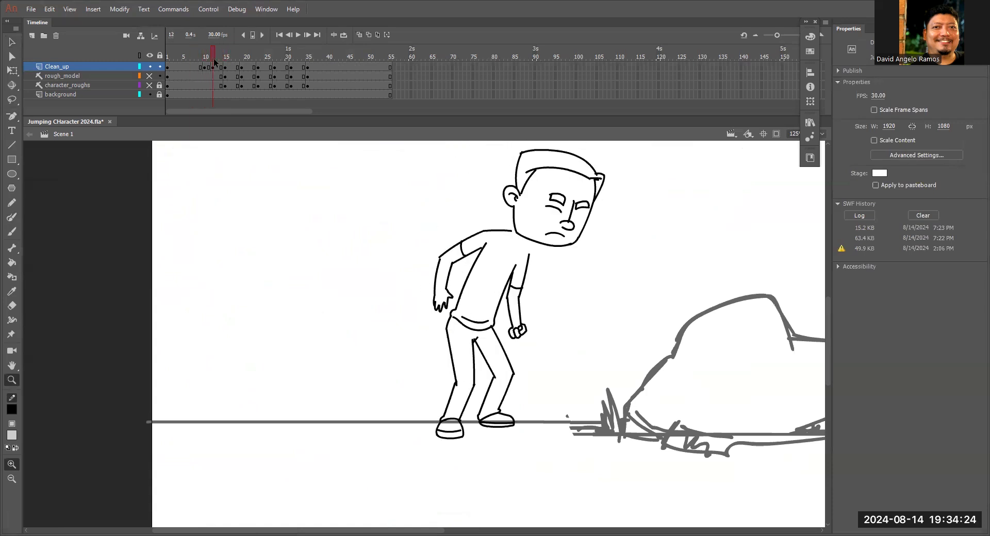
left_click(496, 257)
left_click(359, 35)
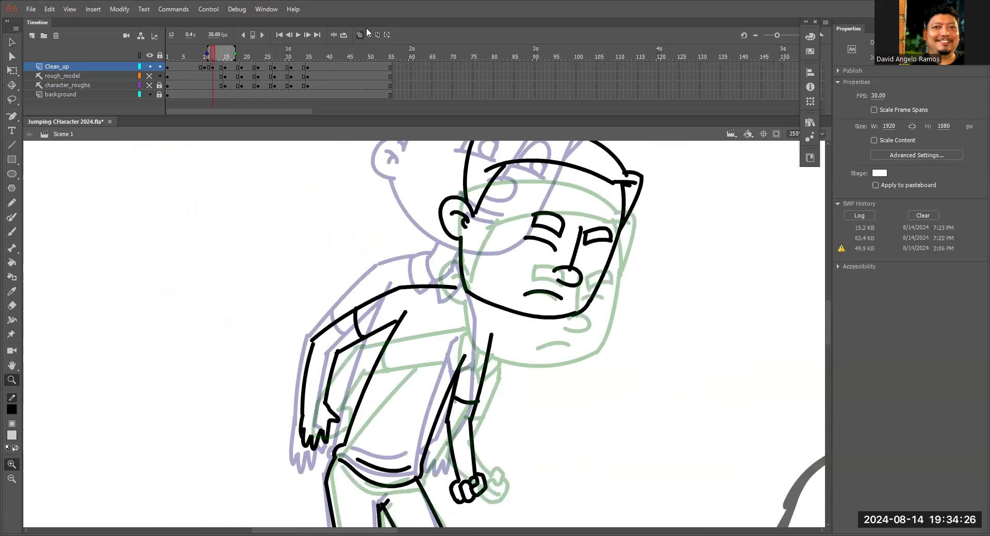
Draw the shirt collar's back and front flaps under the chin.
scroll(503, 262, "down", 2)
scroll(503, 262, "left", 2)
left_click(512, 262)
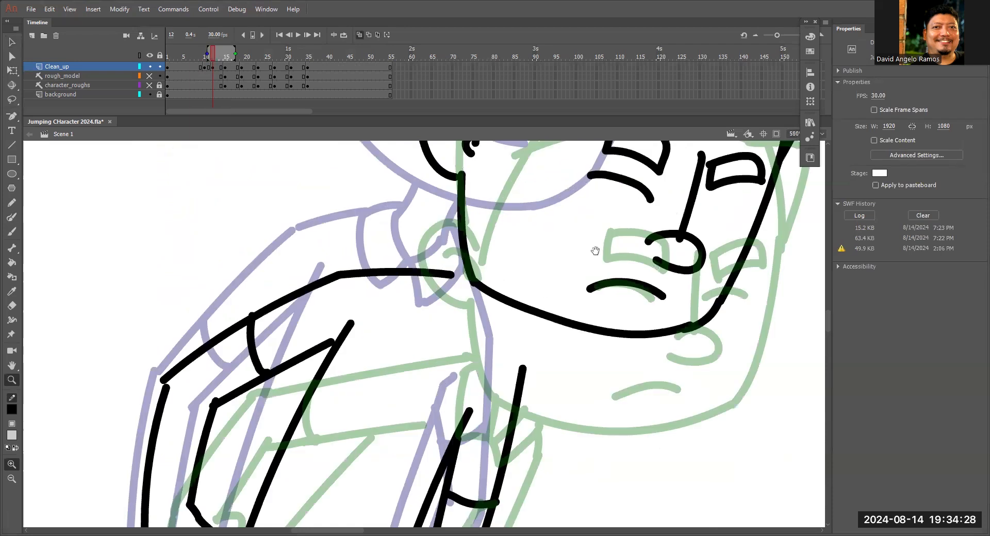
key("y")
mouse_move(547, 209)
left_mouse_down()
mouse_move(554, 288)
mouse_move(516, 295)
mouse_move(557, 286)
left_mouse_up()
left_click_drag(593, 253, 552, 294)
key("ctrl+z")
left_click_drag(554, 295, 568, 324)
left_click_drag(590, 249, 600, 283)
mouse_move(568, 323)
left_mouse_down()
mouse_move(599, 283)
mouse_move(583, 360)
left_mouse_up()
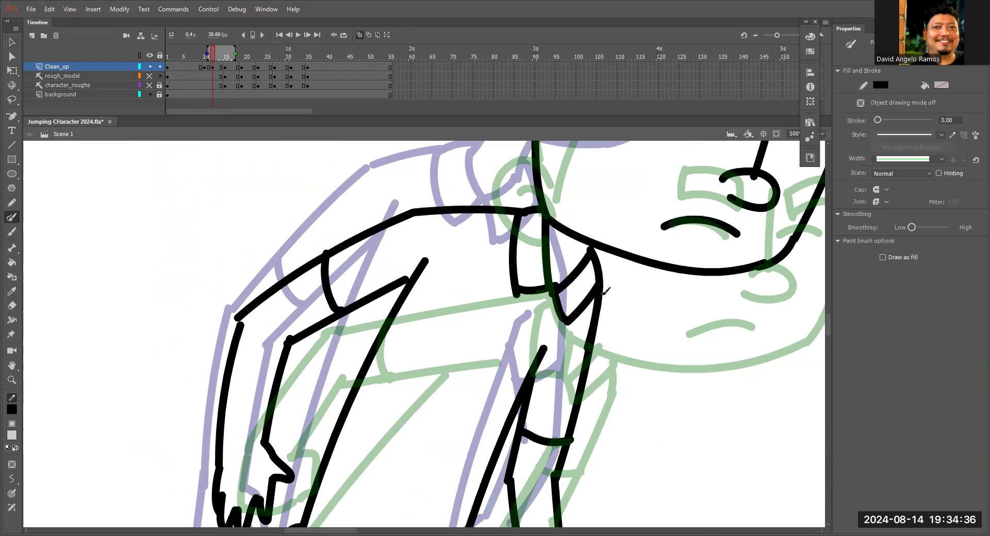
key("ctrl+z")
Reshape the front shoulder line so that it runs from the collar tip into the front arm.
key("v")
left_click_drag(599, 308, 601, 337)
left_click_drag(575, 419, 584, 352)
left_click_drag(612, 266, 613, 265)
key("n")
mouse_move(609, 217)
left_mouse_down()
mouse_move(613, 266)
mouse_move(611, 233)
left_mouse_up()
key("v")
key("ctrl+minus")
key("ctrl+minus")
key("ctrl+minus")
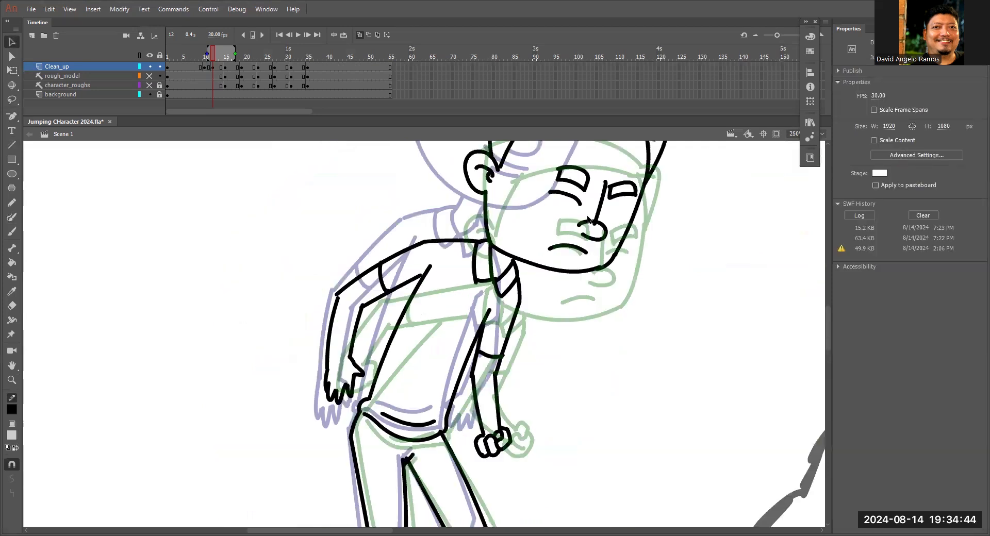
Touch up the temple line where it meets the hairline and draw the short crease below the far eye.
left_click_drag(516, 336, 514, 287)
key("z")
left_click(454, 282)
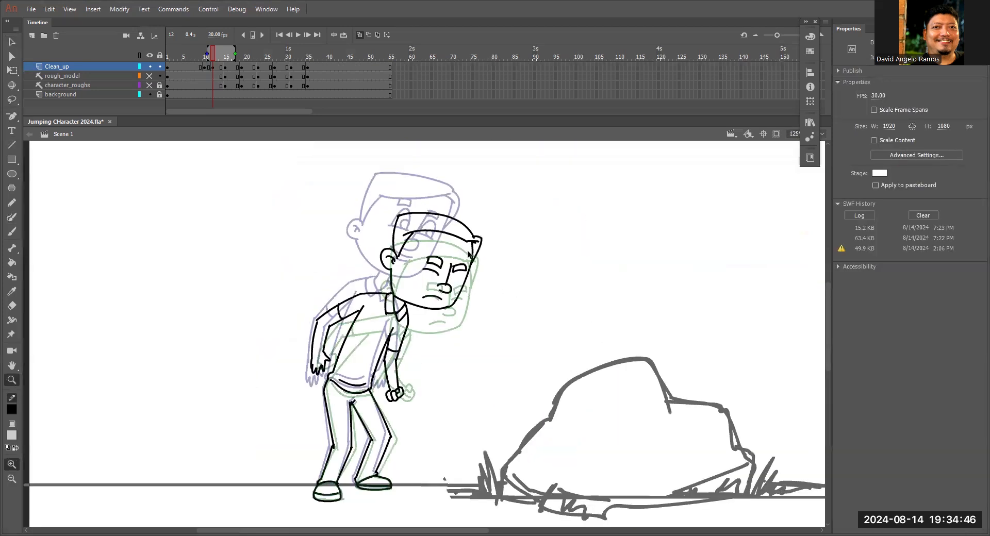
left_click(468, 251)
key("v")
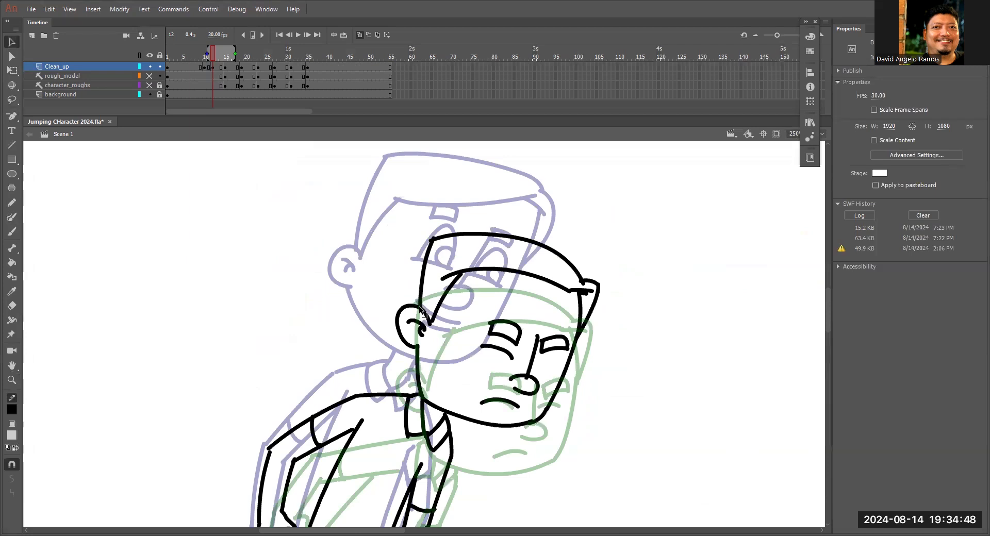
left_click_drag(461, 276, 464, 269)
key("z")
left_click(516, 345)
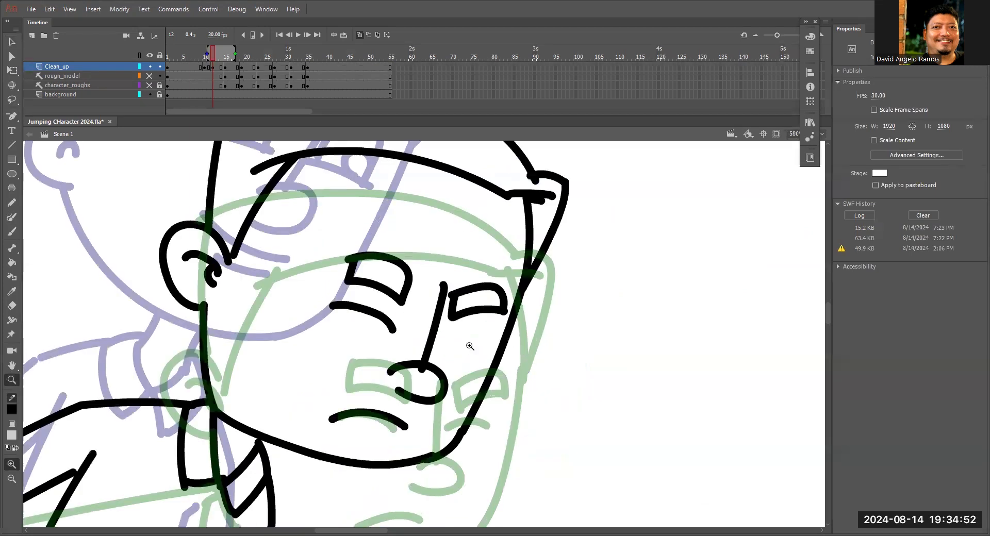
key("y")
left_click_drag(441, 336, 487, 338)
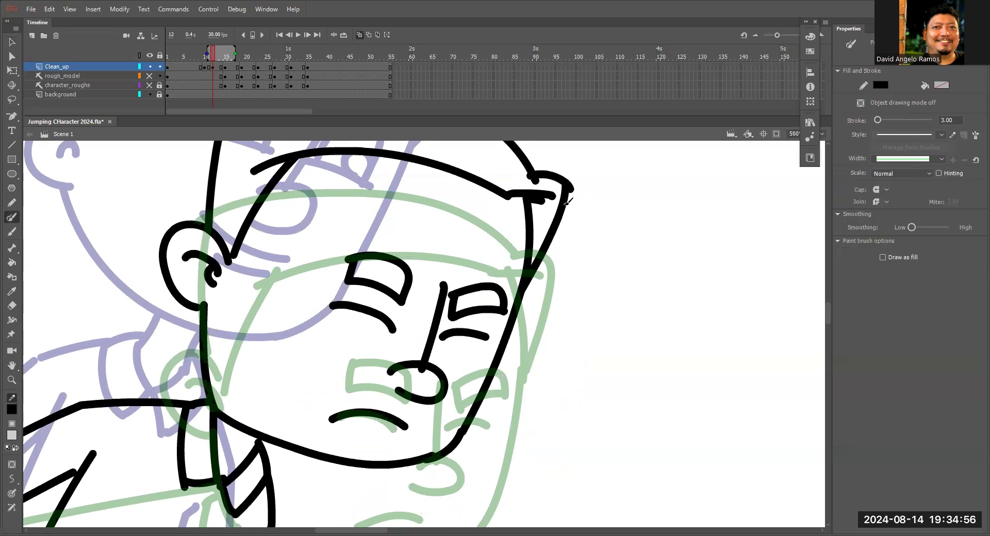
Turn off onion skinning and move the playhead from frame 12 to frame 14.
key("ctrl+minus")
key("ctrl+minus")
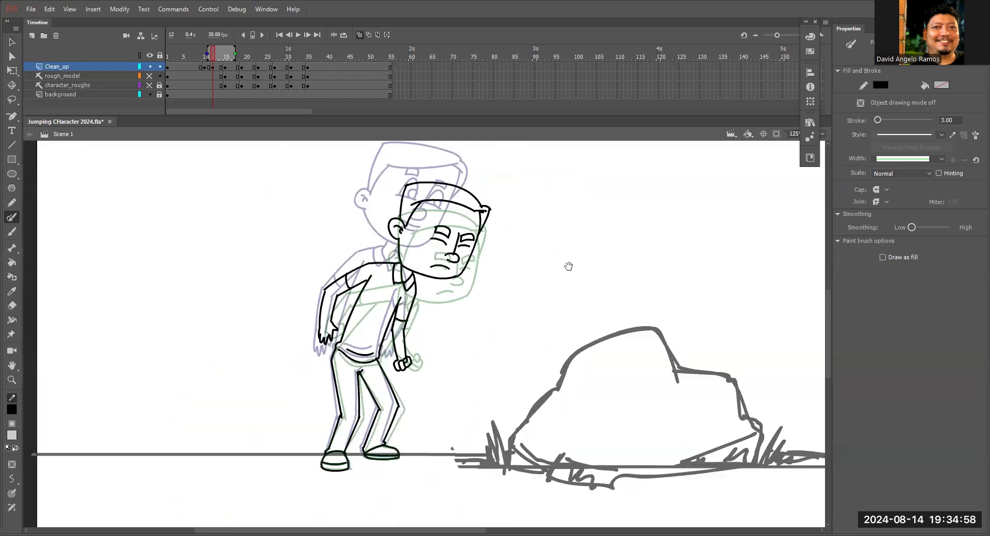
left_click(359, 35)
mouse_move(213, 56)
left_mouse_down()
mouse_move(237, 60)
mouse_move(195, 58)
mouse_move(234, 59)
mouse_move(222, 49)
left_mouse_up()
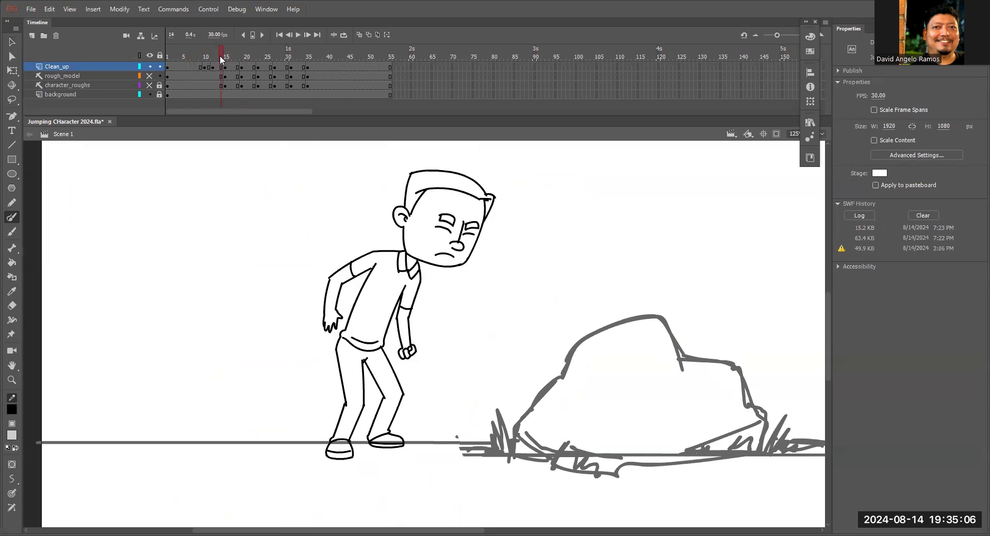
Remove the extra hold frame at frame 14 from the Clean_up layer only, undoing the removal made across all layers.
key("shift+F5")
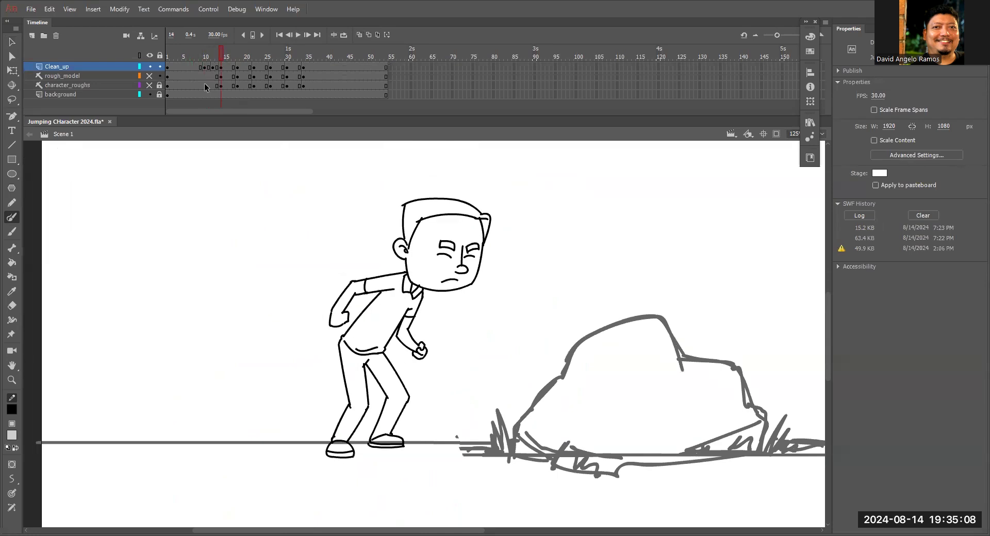
key("ctrl+z")
left_click(218, 54)
left_click(220, 54)
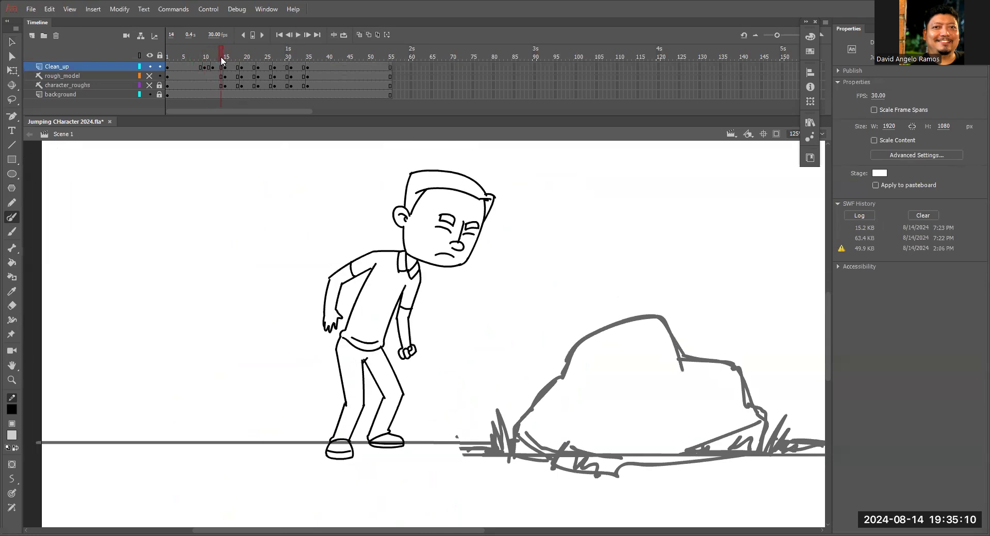
left_click(222, 67)
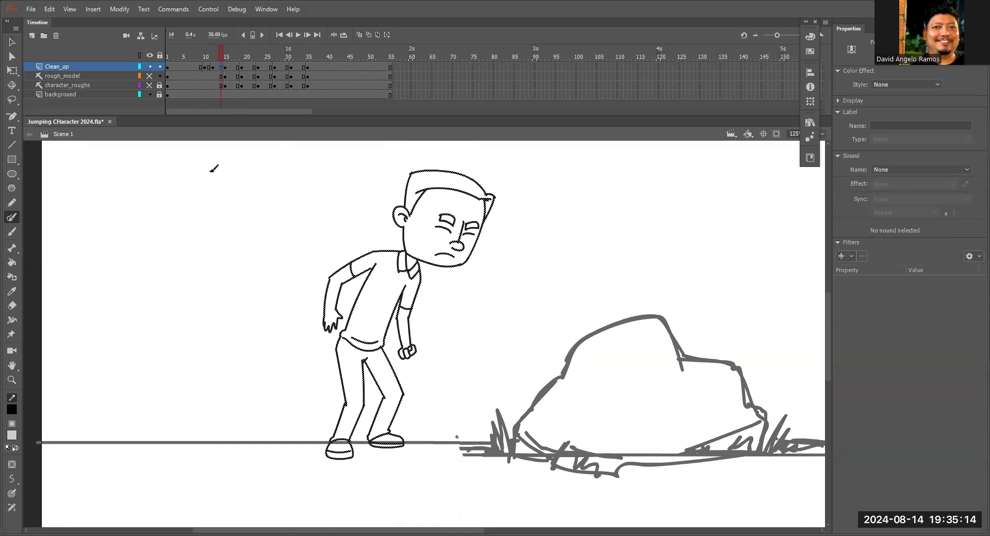
key("shift+F5")
Scrub the timeline through the crouch and take-off drawings to review their timing, stopping at frame 17.
mouse_move(218, 56)
left_mouse_down()
mouse_move(231, 67)
mouse_move(193, 70)
mouse_move(193, 60)
mouse_move(218, 72)
mouse_move(200, 64)
mouse_move(225, 64)
mouse_move(219, 45)
mouse_move(227, 58)
left_mouse_up()
left_click(197, 58)
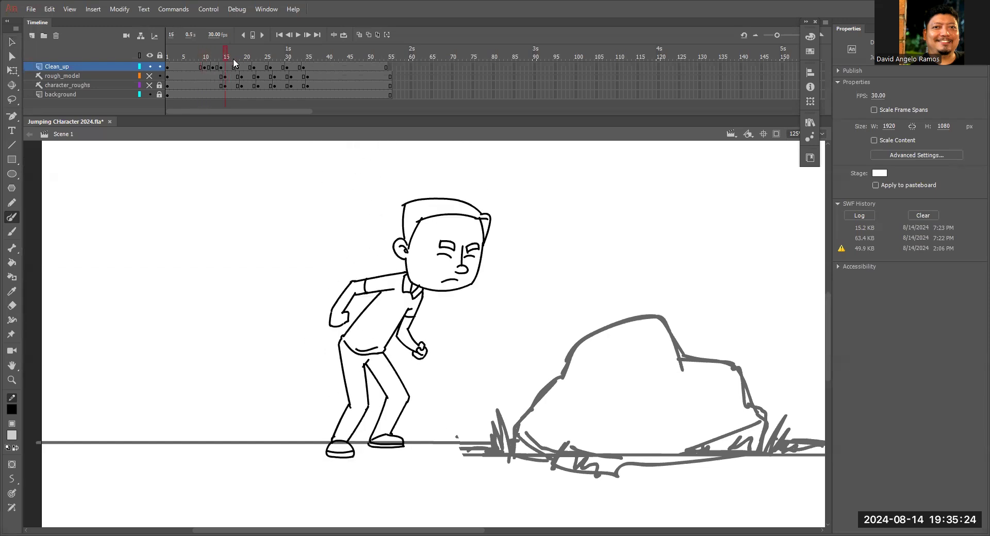
left_click_drag(499, 250, 456, 237)
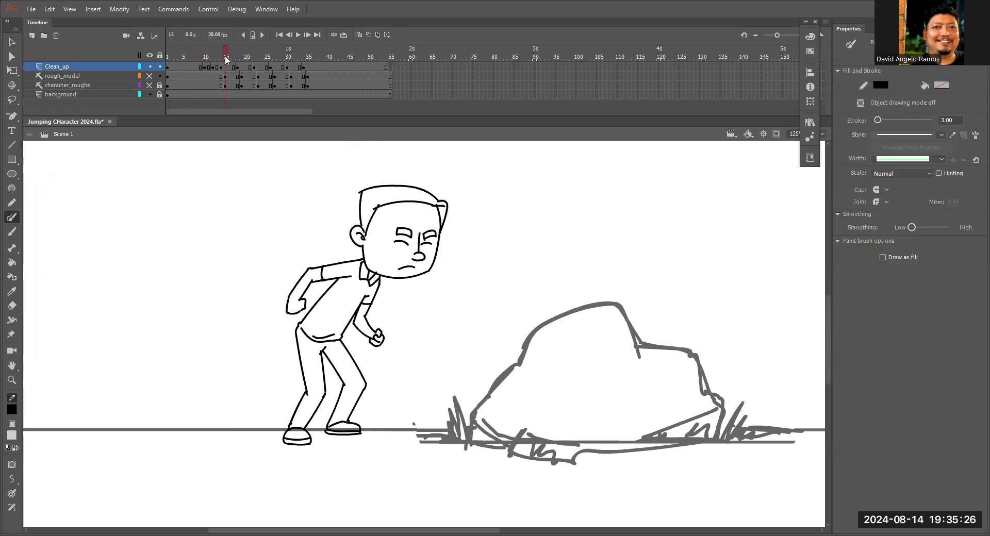
left_click_drag(221, 51, 250, 70)
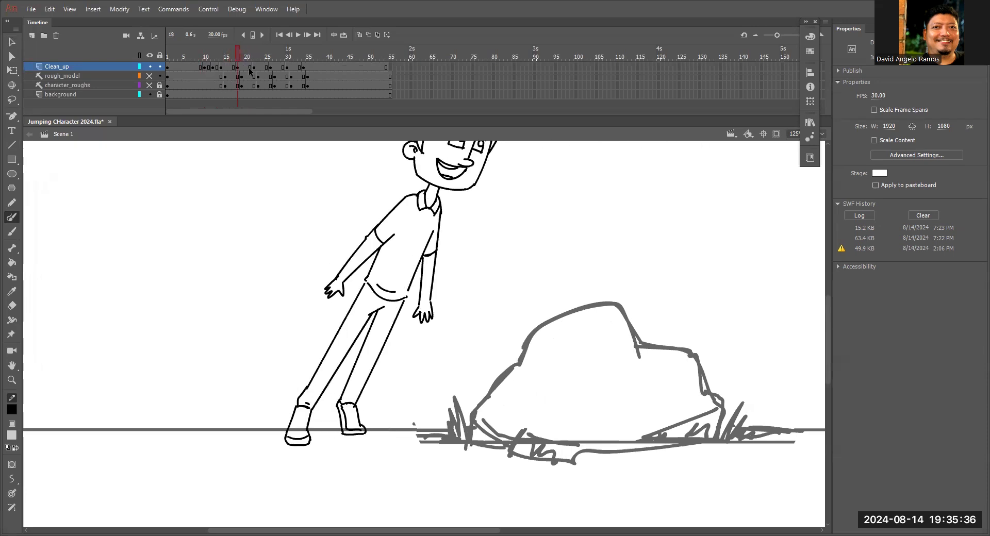
key("ctrl+minus")
mouse_move(245, 57)
left_mouse_down()
mouse_move(223, 60)
mouse_move(241, 58)
mouse_move(233, 54)
left_mouse_up()
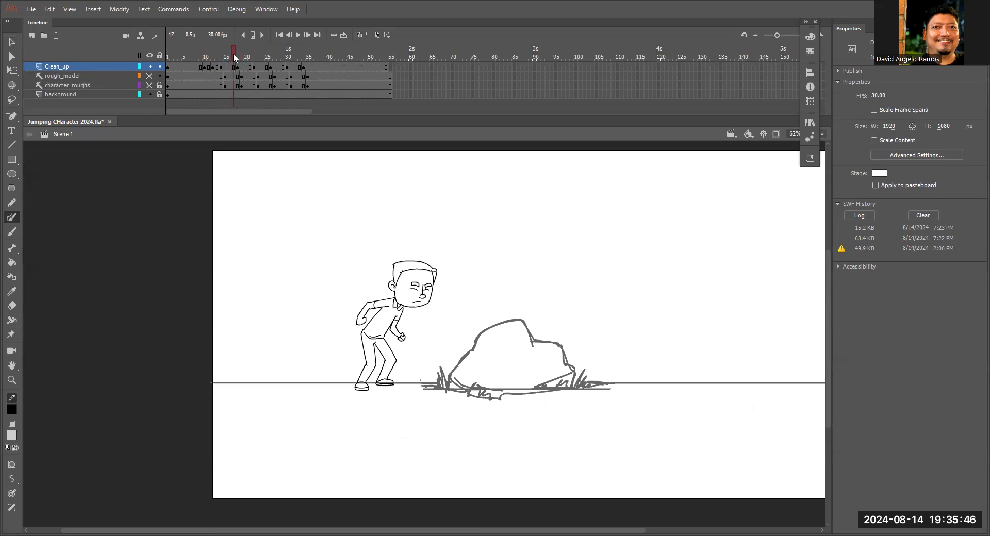
Clear the drawing at frame 16 on the Clean_up layer and turn on onion skinning for the neighbouring crouch and take-off poses.
mouse_move(235, 55)
left_mouse_down()
mouse_move(216, 64)
mouse_move(230, 57)
left_mouse_up()
left_click(231, 67)
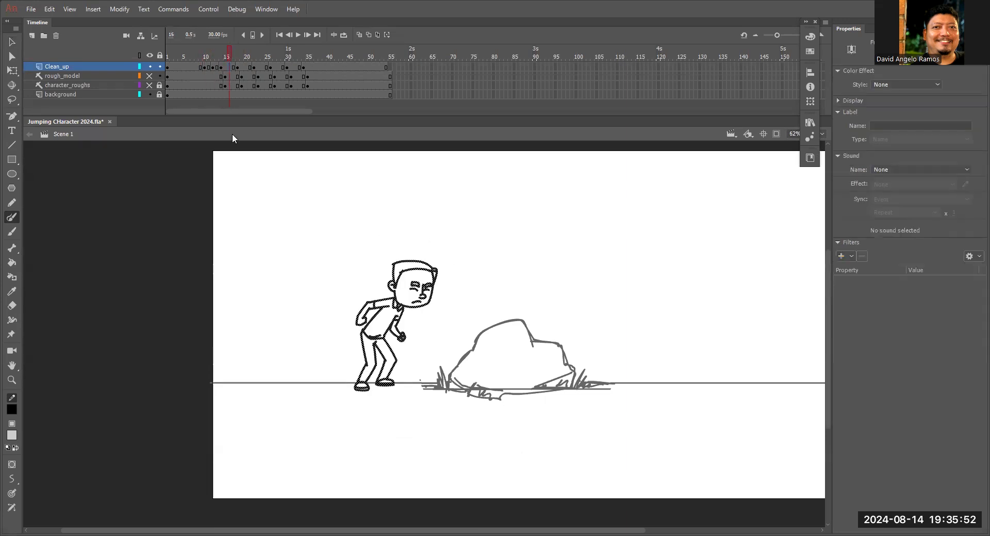
key("Delete")
left_click(344, 35)
left_click_drag(251, 51, 243, 51)
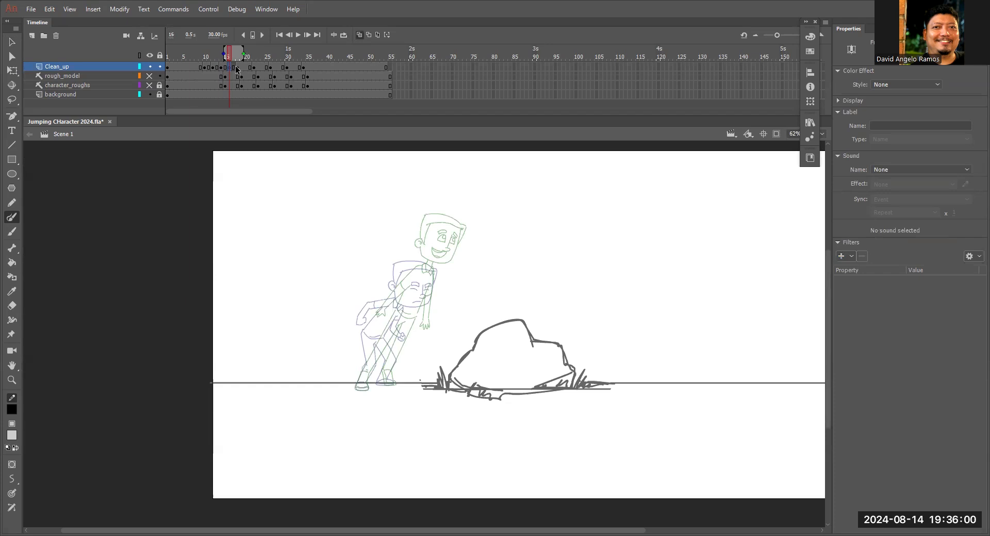
key("z")
left_click(398, 296)
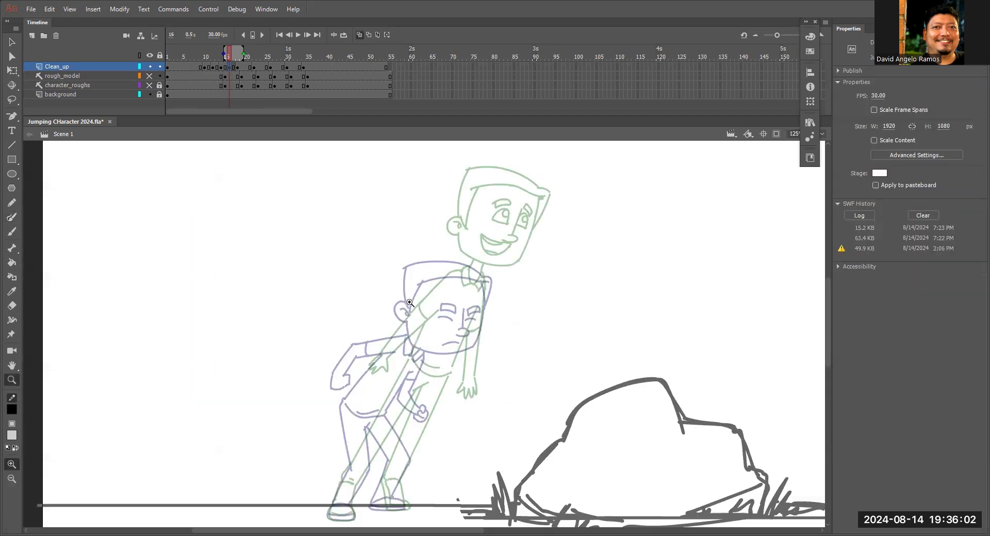
left_click(425, 303)
left_click_drag(511, 341, 575, 284)
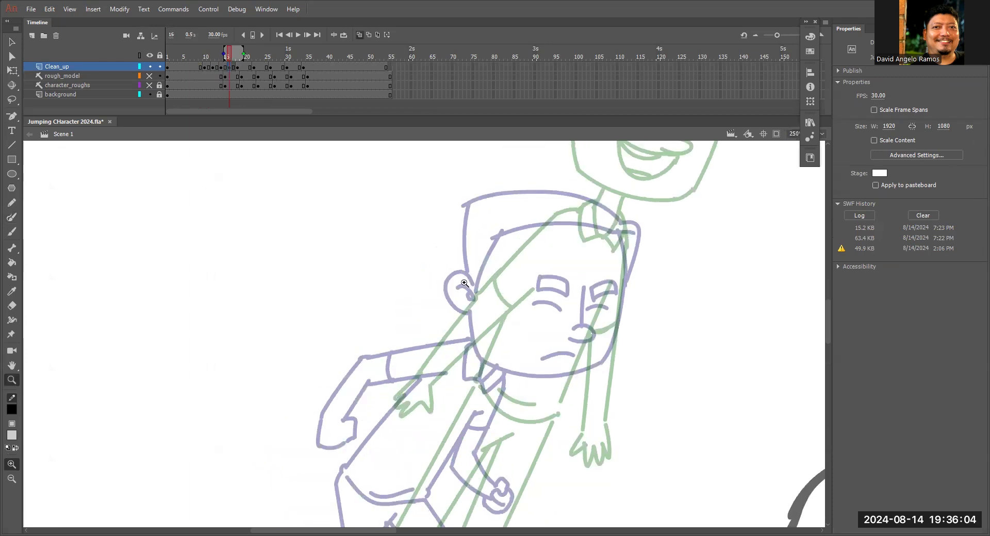
key("y")
mouse_move(473, 283)
left_mouse_down()
mouse_move(458, 314)
mouse_move(472, 316)
mouse_move(483, 365)
mouse_move(592, 373)
left_mouse_up()
left_click_drag(621, 255, 601, 367)
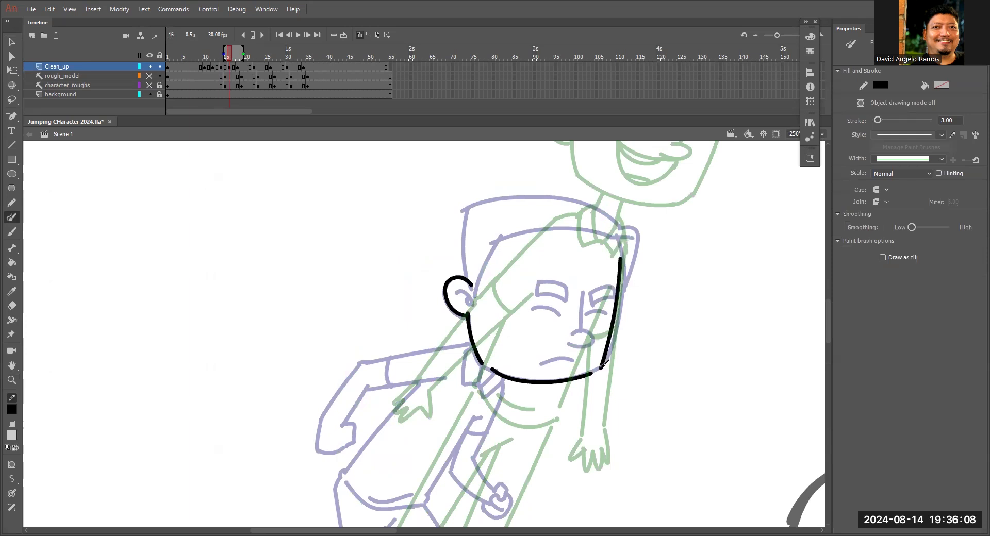
scroll(625, 338, "up", 3)
key("l")
mouse_move(651, 346)
left_mouse_down()
mouse_move(653, 270)
mouse_move(644, 370)
mouse_move(648, 360)
left_mouse_up()
key("Delete")
Trace the ear with its inner lines, the jaw and the far side of the face over the take-off head.
left_click_drag(665, 257, 606, 389)
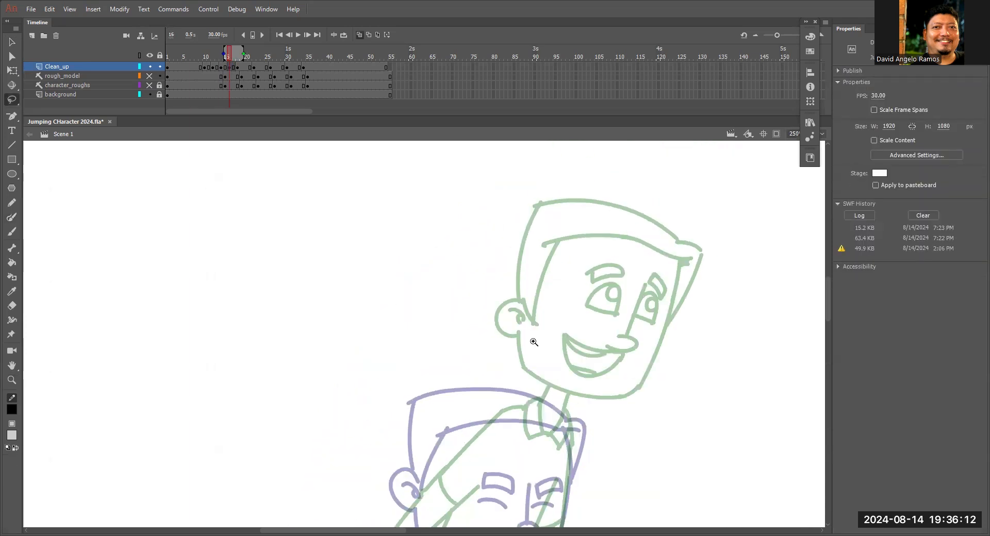
key("z")
left_click(530, 337)
key("y")
left_click_drag(416, 260, 406, 333)
mouse_move(394, 280)
left_mouse_down()
mouse_move(423, 300)
mouse_move(412, 305)
left_mouse_up()
mouse_move(438, 352)
left_mouse_down()
mouse_move(457, 256)
mouse_move(452, 308)
mouse_move(470, 321)
mouse_move(621, 354)
mouse_move(679, 325)
left_mouse_up()
left_click_drag(699, 292, 667, 363)
left_click_drag(725, 162, 645, 403)
Join the open stroke ends along the jaw line at the chin and below the ear.
key("v")
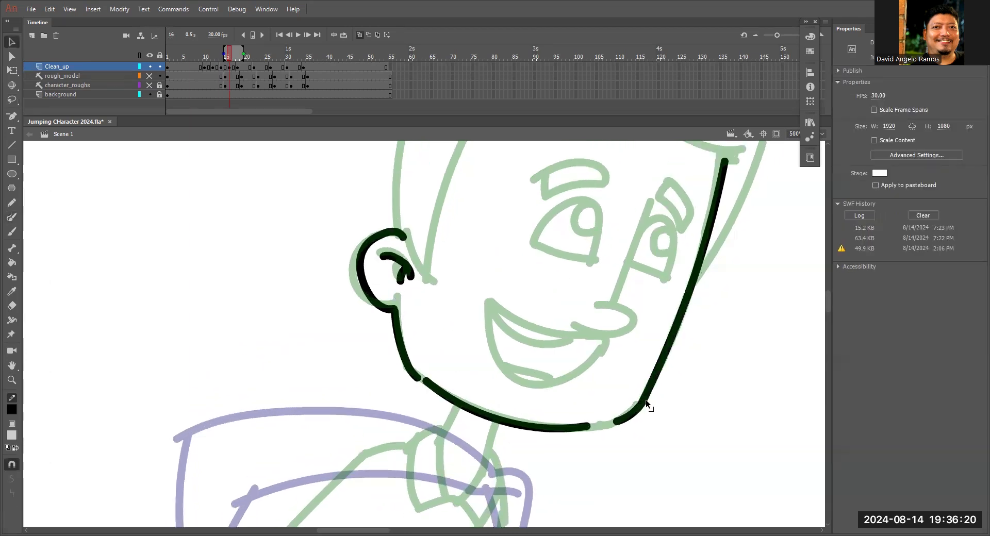
left_click_drag(600, 425, 615, 423)
left_click_drag(415, 378, 425, 381)
Trace the hair of the take-off head, including the back, sideburn, hairline, pointed fringe and top outline.
left_click_drag(453, 281, 453, 419)
key("y")
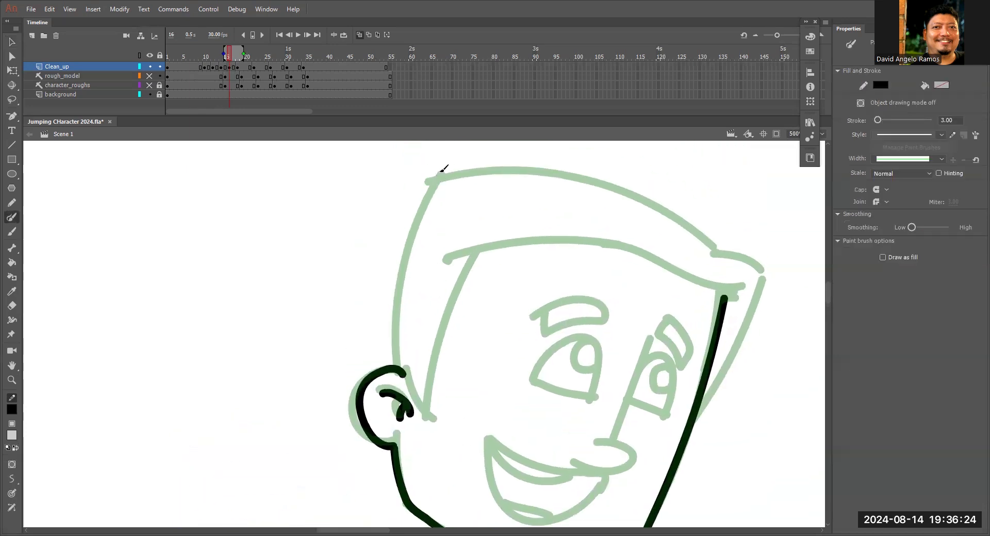
left_click_drag(439, 171, 396, 367)
left_click_drag(479, 243, 432, 432)
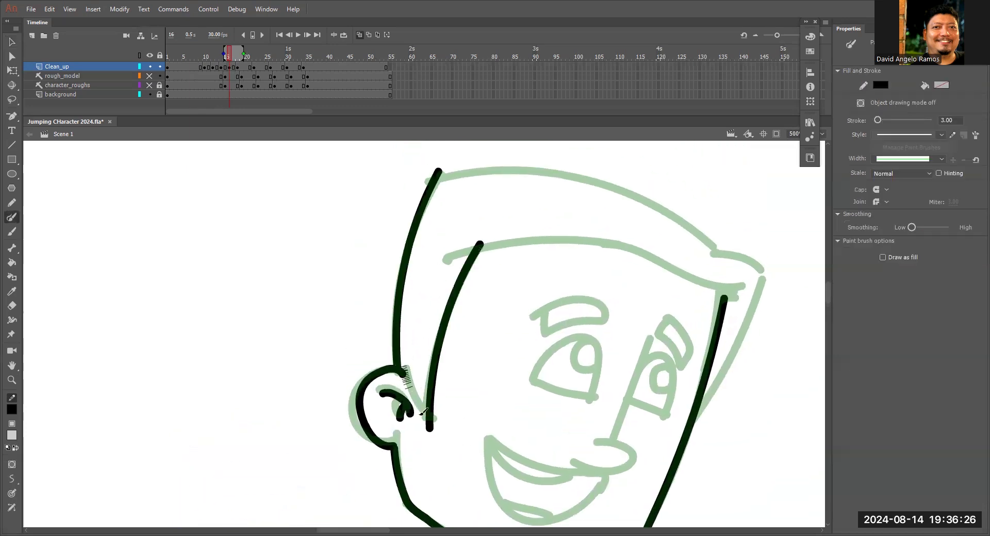
mouse_move(440, 262)
left_mouse_down()
mouse_move(594, 245)
mouse_move(722, 286)
left_mouse_up()
key("ctrl+z")
mouse_move(439, 264)
left_mouse_down()
mouse_move(510, 238)
mouse_move(678, 280)
mouse_move(731, 293)
left_mouse_up()
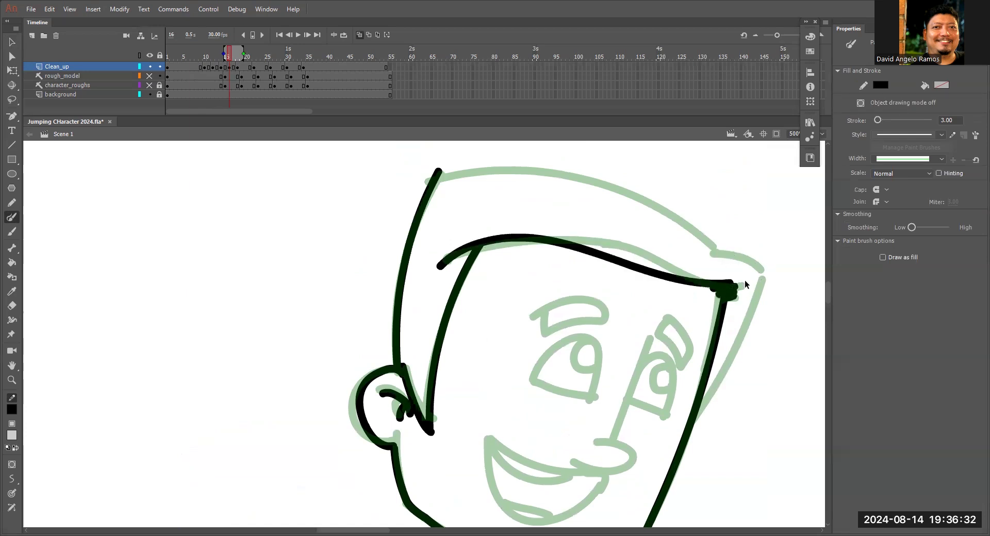
left_click_drag(763, 277, 699, 401)
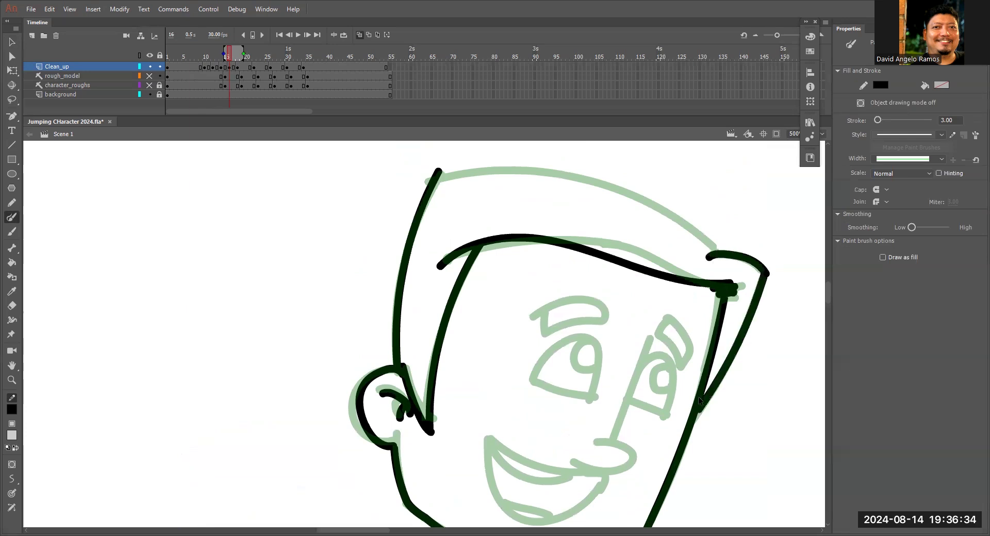
left_click_drag(428, 188, 717, 249)
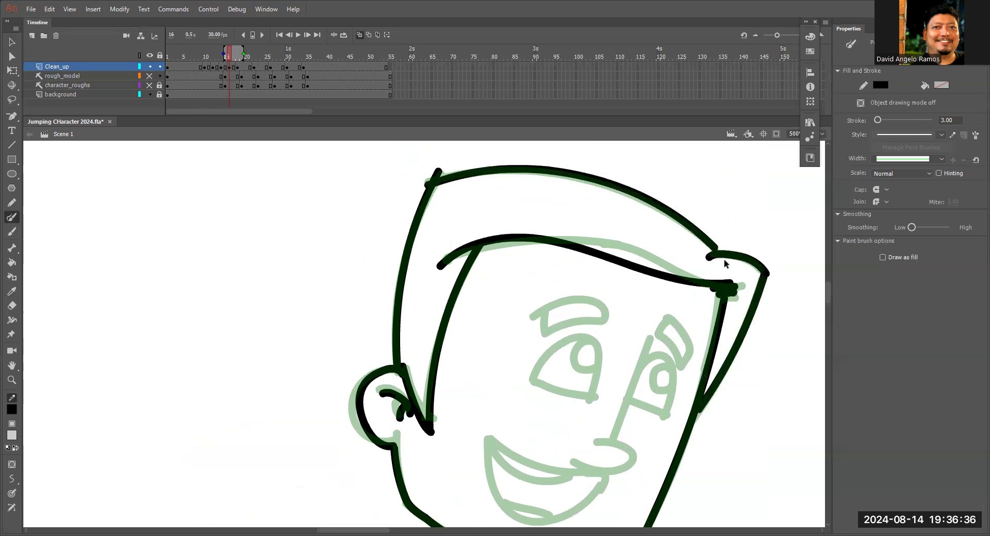
Trace both eyebrows, the nose with its bridge line, and both eyes with their pupils.
mouse_move(547, 331)
left_mouse_down()
mouse_move(602, 302)
mouse_move(536, 309)
left_mouse_up()
mouse_move(669, 318)
left_mouse_down()
mouse_move(657, 335)
mouse_move(684, 363)
mouse_move(687, 330)
mouse_move(668, 310)
left_mouse_up()
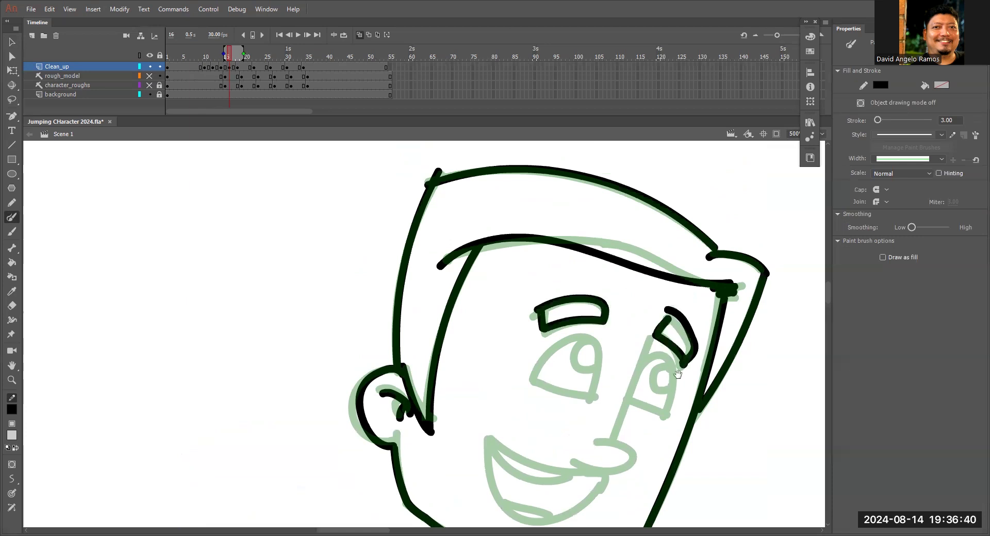
left_click_drag(675, 376, 695, 329)
left_click_drag(691, 267, 675, 286)
mouse_move(697, 233)
left_mouse_down()
mouse_move(645, 370)
mouse_move(622, 366)
left_mouse_up()
mouse_move(576, 279)
left_mouse_down()
mouse_move(587, 262)
mouse_move(646, 244)
mouse_move(642, 300)
left_mouse_up()
left_click_drag(634, 241, 632, 245)
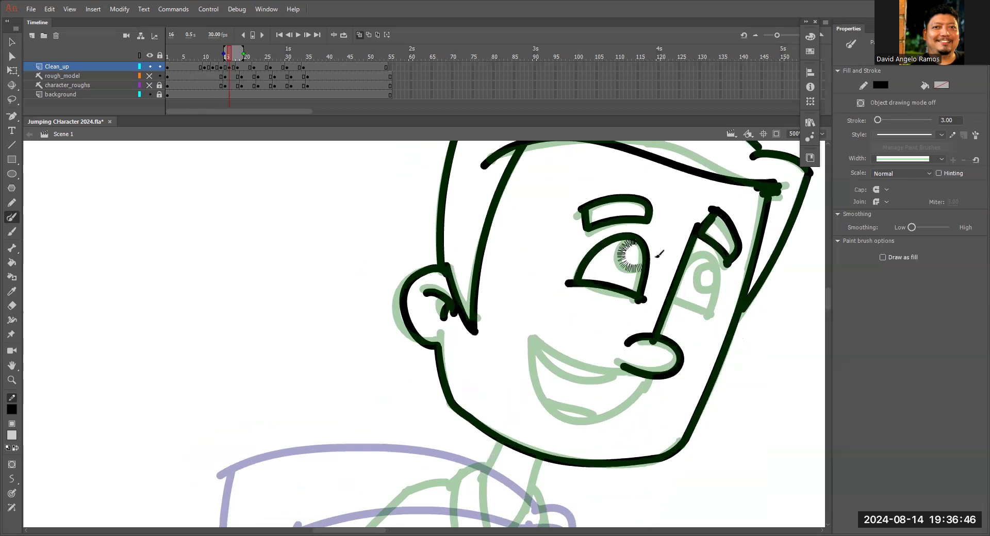
mouse_move(688, 261)
left_mouse_down()
mouse_move(715, 316)
mouse_move(673, 303)
left_mouse_up()
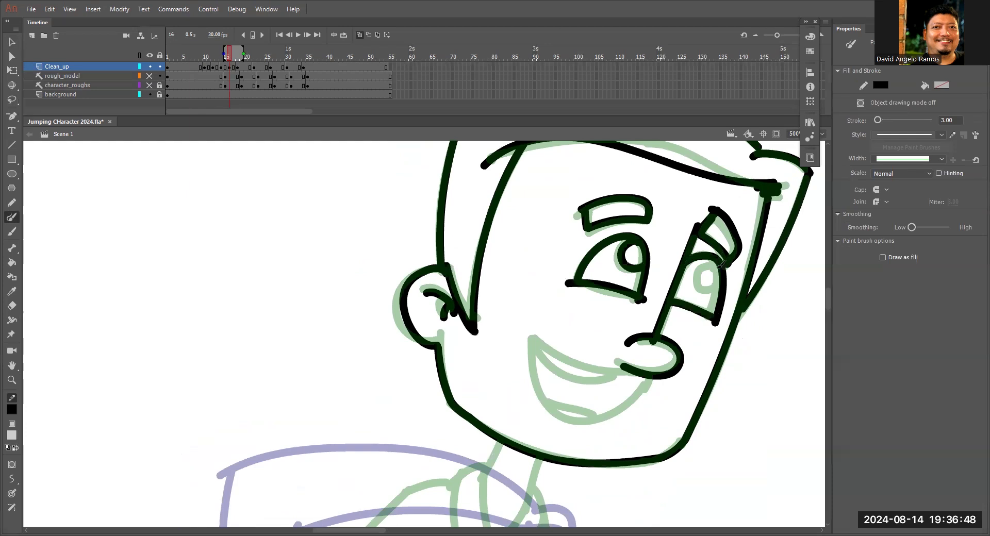
left_click_drag(721, 268, 723, 269)
Trace the smiling mouth with its upper lip line, open lower curve and teeth line, redrawing the first upper stroke.
left_click_drag(539, 334, 644, 373)
key("ctrl+z")
key("ctrl+z")
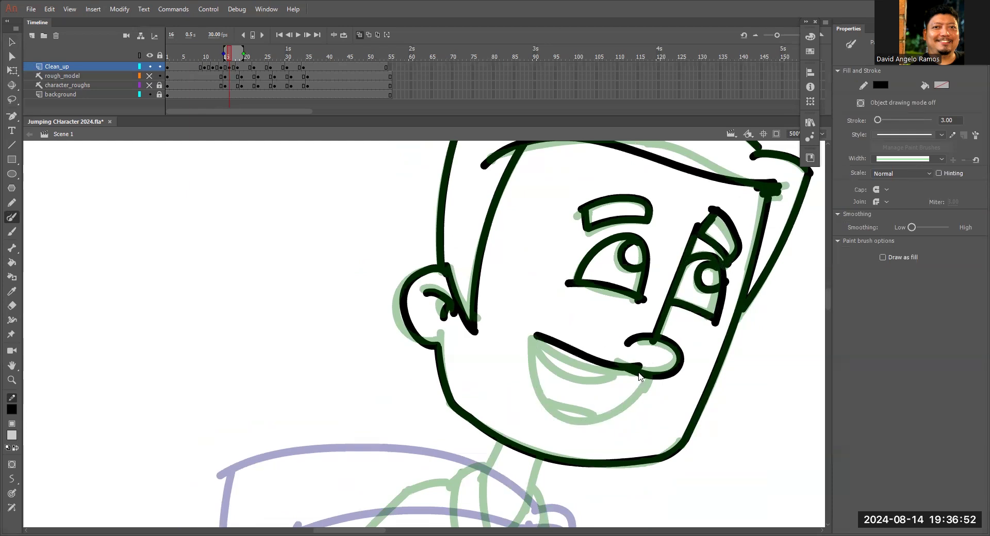
mouse_move(534, 335)
left_mouse_down()
mouse_move(581, 369)
mouse_move(654, 365)
mouse_move(540, 375)
mouse_move(635, 372)
left_mouse_up()
left_click_drag(541, 348, 621, 379)
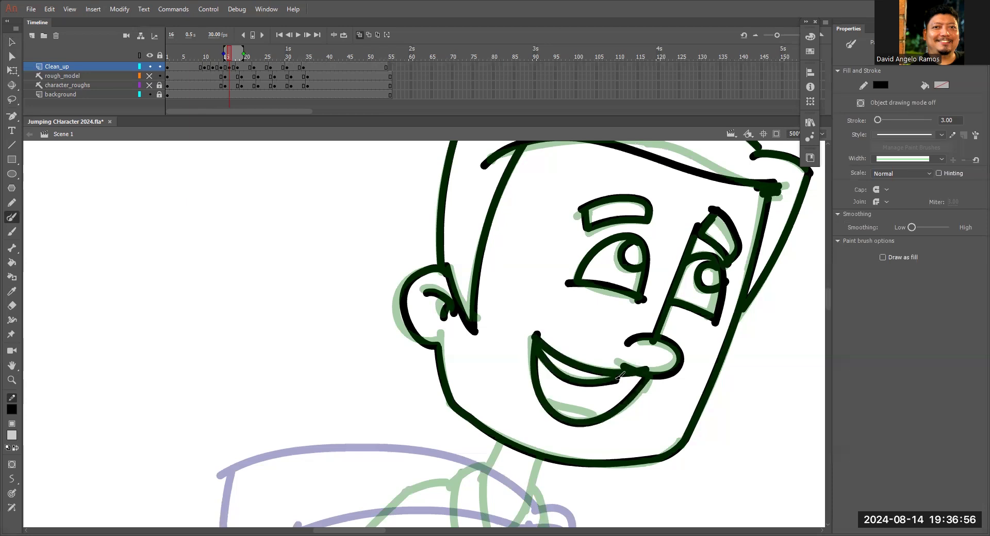
Select the whole traced head, move it between the crouch and take-off heads, and rotate it to an in-between tilt.
key("ctrl+minus")
mouse_move(563, 394)
left_mouse_down()
mouse_move(636, 295)
mouse_move(430, 333)
mouse_move(588, 319)
mouse_move(489, 353)
mouse_move(531, 369)
mouse_move(533, 359)
left_mouse_up()
key("l")
key("ctrl+minus")
key("q")
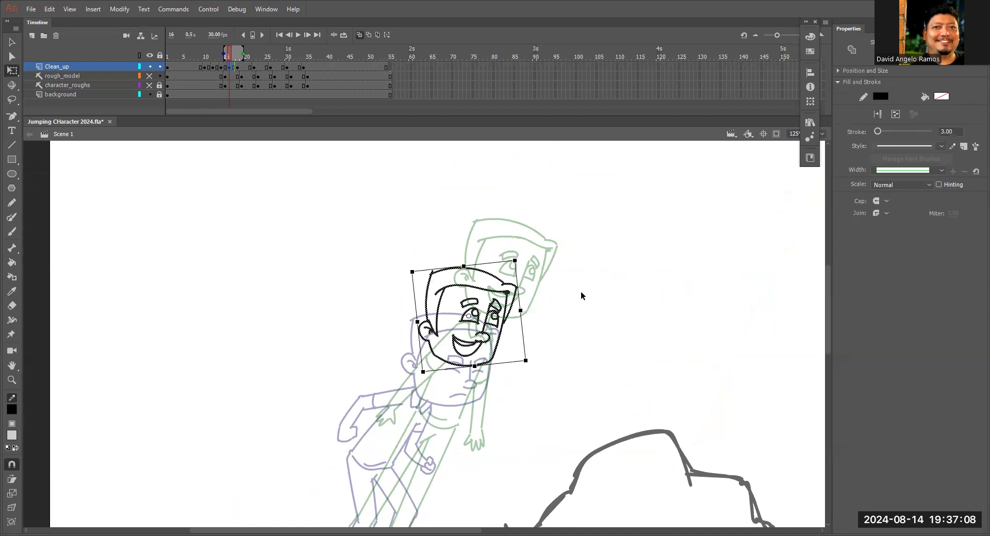
mouse_move(537, 366)
left_mouse_down()
mouse_move(597, 272)
mouse_move(549, 282)
left_mouse_up()
key("v")
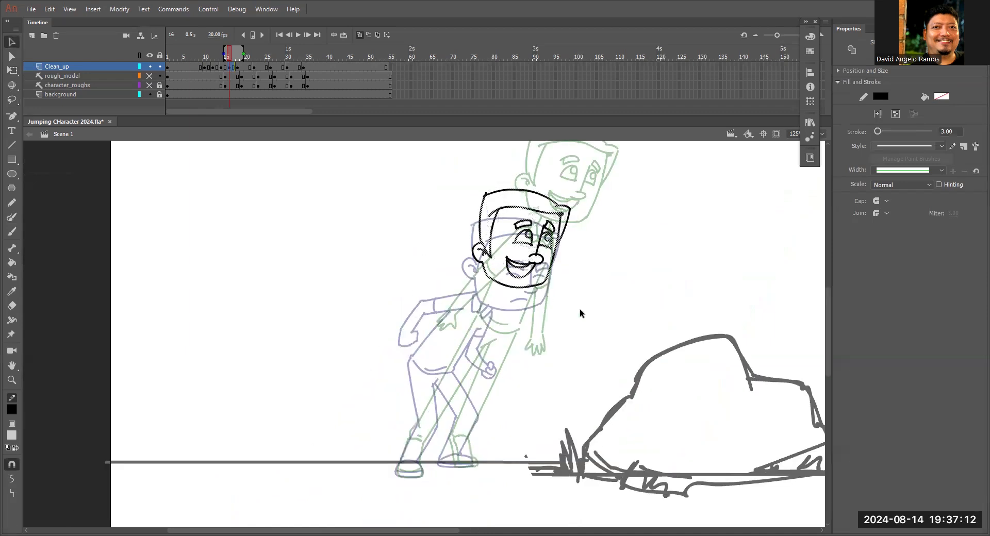
Nudge the in-between head slightly down and toward the character's back.
key("Left")
key("Down")
key("Down")
key("Down")
key("Down")
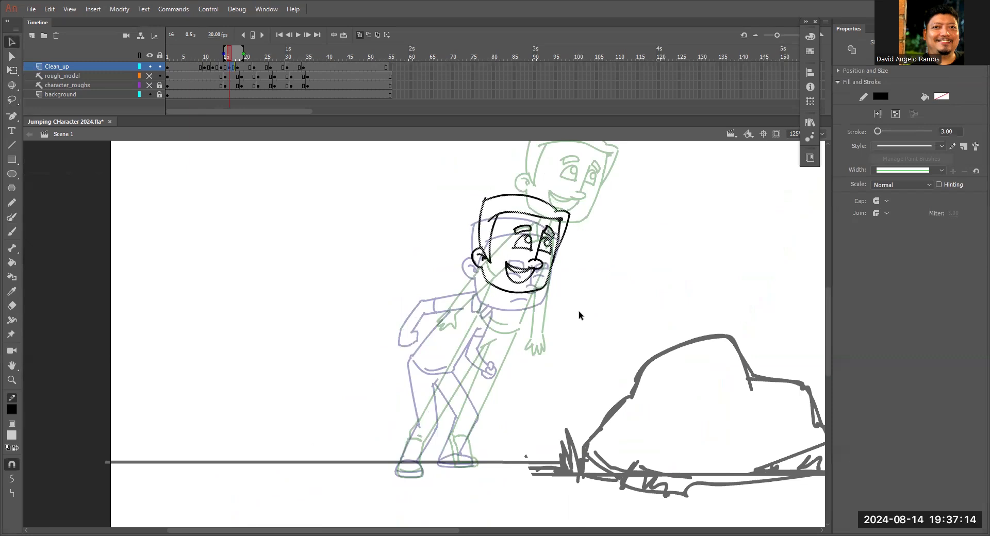
key("Left")
key("Left")
key("Down")
left_click_drag(475, 349, 517, 252)
left_click(494, 256)
key("b")
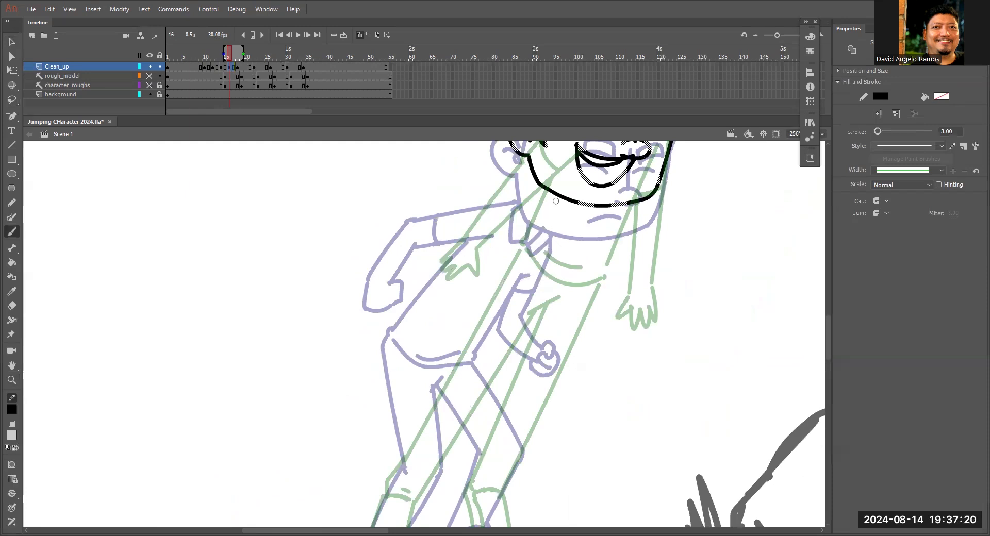
left_click_drag(514, 223, 440, 346)
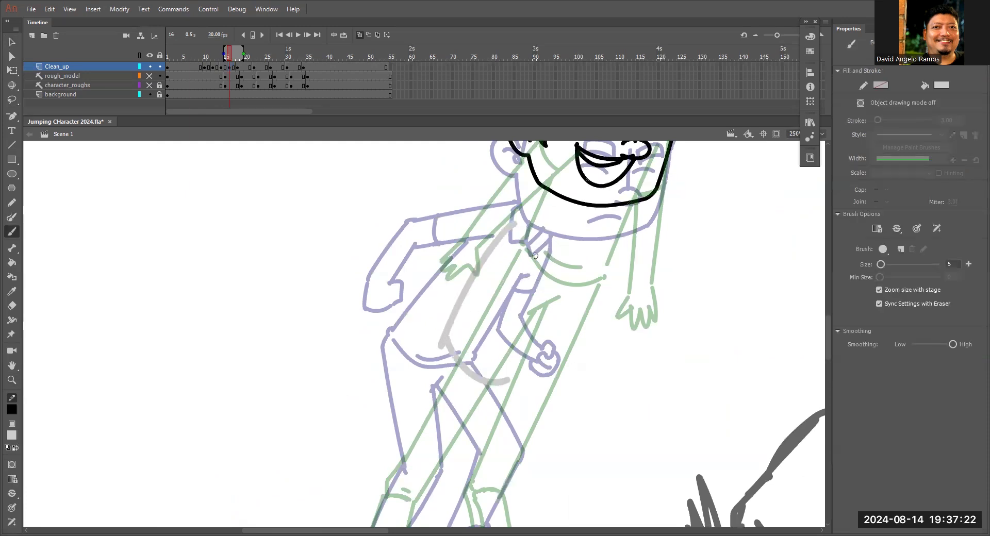
key("ctrl+z")
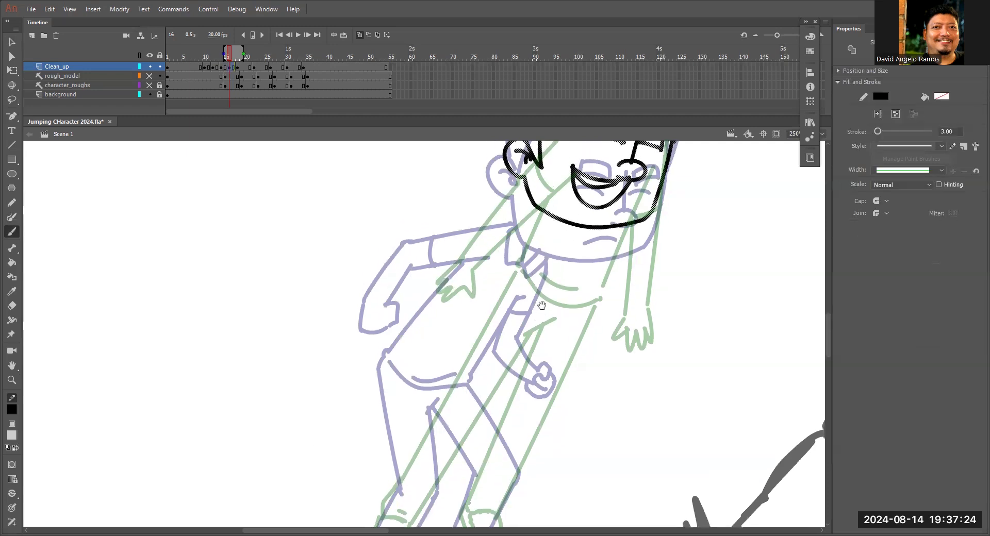
Draw the in-between torso with the Paint Brush: the curved shirt hem with its fold, the back line and the front line.
left_click_drag(581, 301, 591, 297)
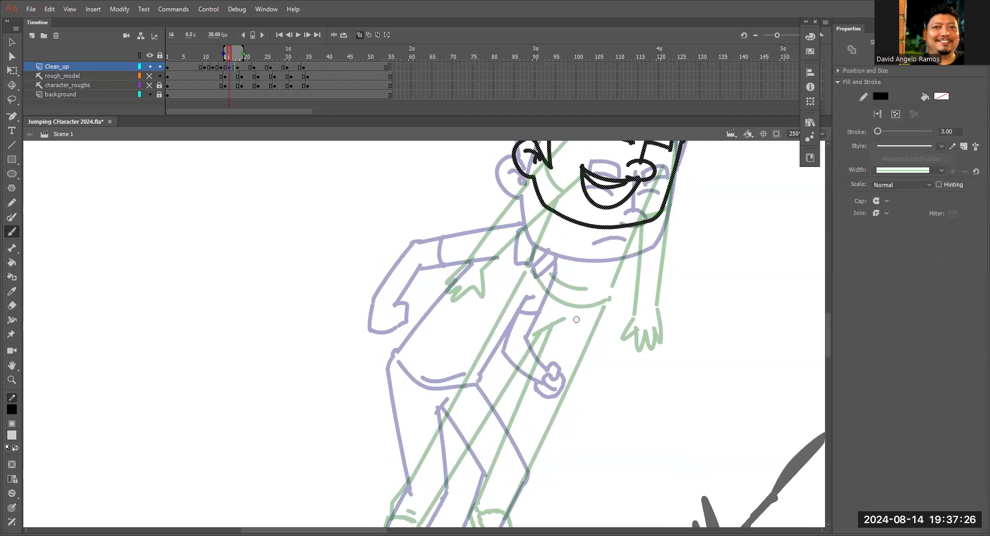
key("b")
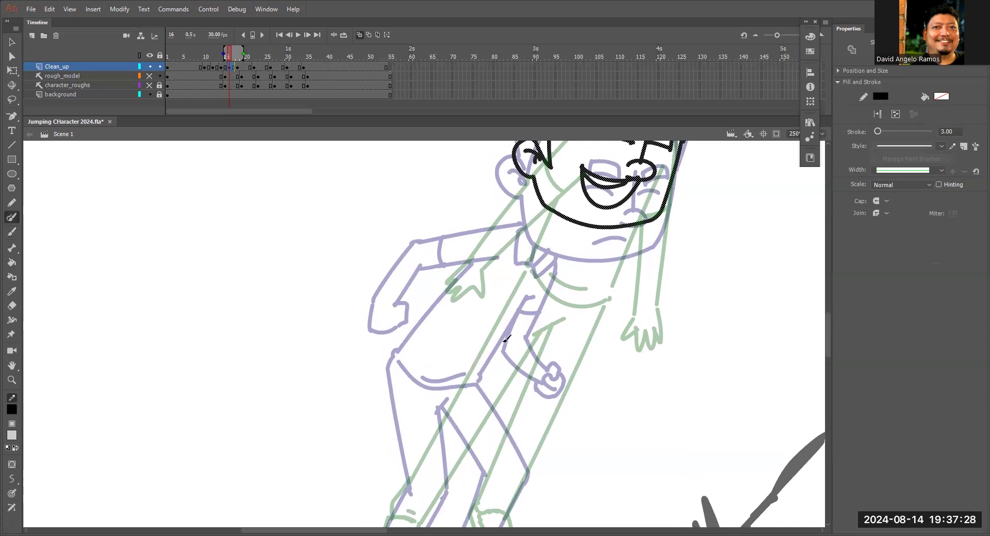
left_click_drag(459, 349, 519, 377)
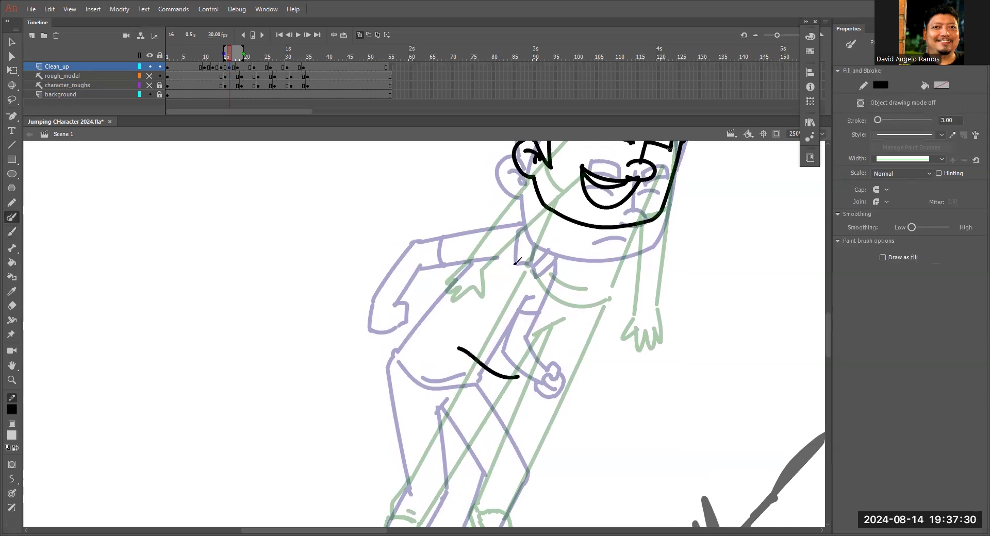
mouse_move(516, 244)
left_mouse_down()
mouse_move(493, 277)
mouse_move(517, 363)
left_mouse_up()
left_click_drag(574, 254, 525, 363)
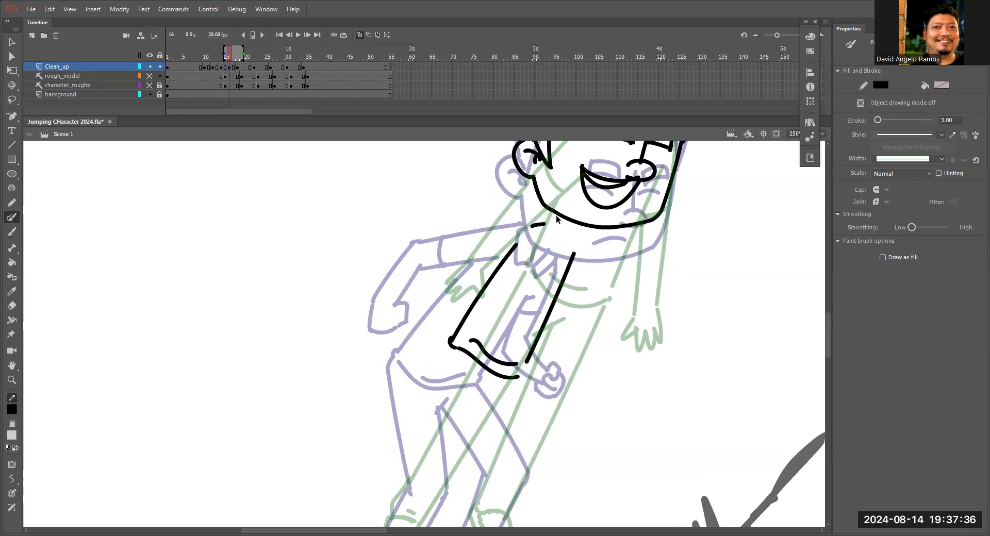
Draw the neck and collar, and the rear arm swinging back with its open hand and sleeve cuff.
mouse_move(553, 216)
left_mouse_down()
mouse_move(547, 228)
mouse_move(564, 233)
mouse_move(544, 254)
mouse_move(554, 264)
mouse_move(557, 247)
mouse_move(576, 238)
mouse_move(491, 228)
mouse_move(446, 283)
mouse_move(521, 238)
mouse_move(547, 237)
left_mouse_up()
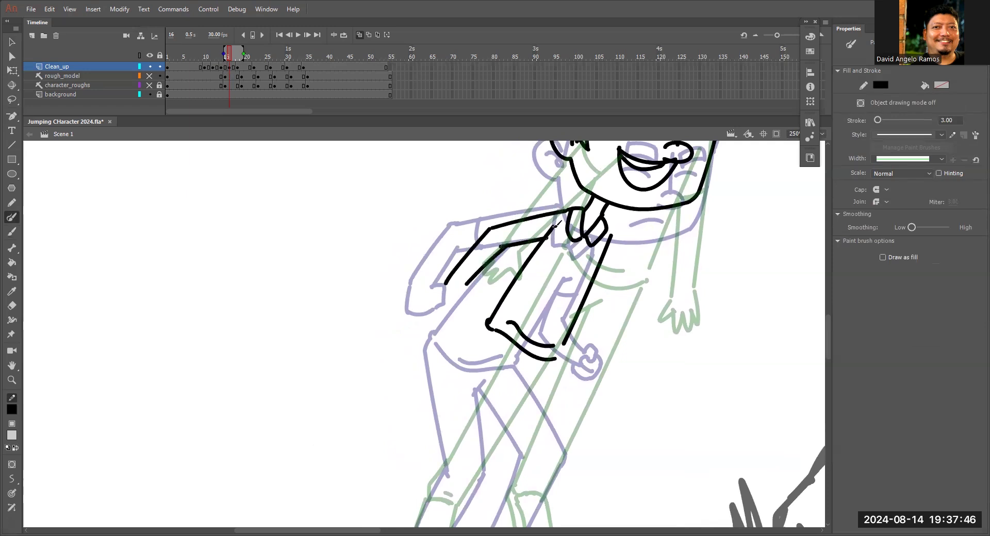
mouse_move(466, 285)
left_mouse_down()
mouse_move(442, 312)
mouse_move(434, 306)
mouse_move(447, 278)
mouse_move(428, 297)
mouse_move(448, 278)
left_mouse_up()
key("ctrl+z")
left_click_drag(521, 220, 520, 242)
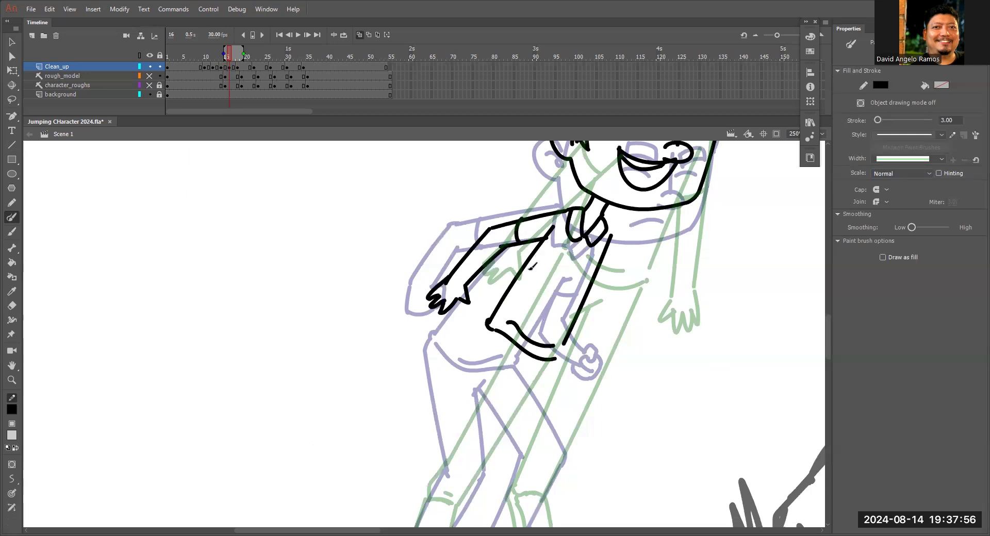
Draw the front arm hanging down over the torso with its open hand and sleeve cuff.
left_click_drag(610, 240, 621, 315)
key("ctrl+z")
mouse_move(611, 235)
left_mouse_down()
mouse_move(608, 317)
mouse_move(593, 369)
left_mouse_up()
mouse_move(587, 296)
left_mouse_down()
mouse_move(591, 325)
mouse_move(567, 392)
mouse_move(590, 386)
left_mouse_up()
mouse_move(588, 304)
left_mouse_down()
mouse_move(606, 291)
mouse_move(591, 280)
mouse_move(596, 261)
mouse_move(607, 271)
mouse_move(607, 236)
left_mouse_up()
Delete the torso line overlapping the front arm and redraw the shoulder line down from the collar.
key("v")
left_click(595, 272)
left_click(613, 272)
key("e")
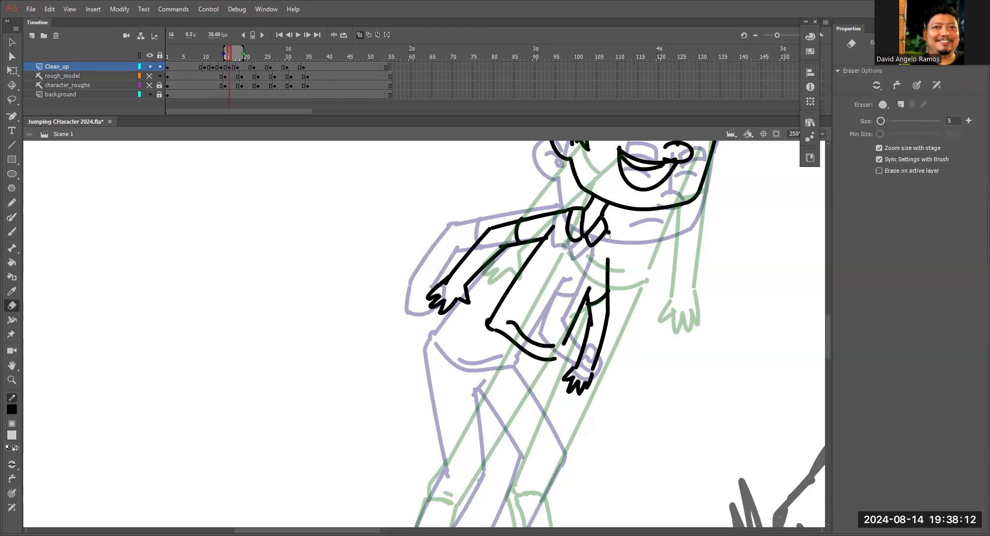
key("y")
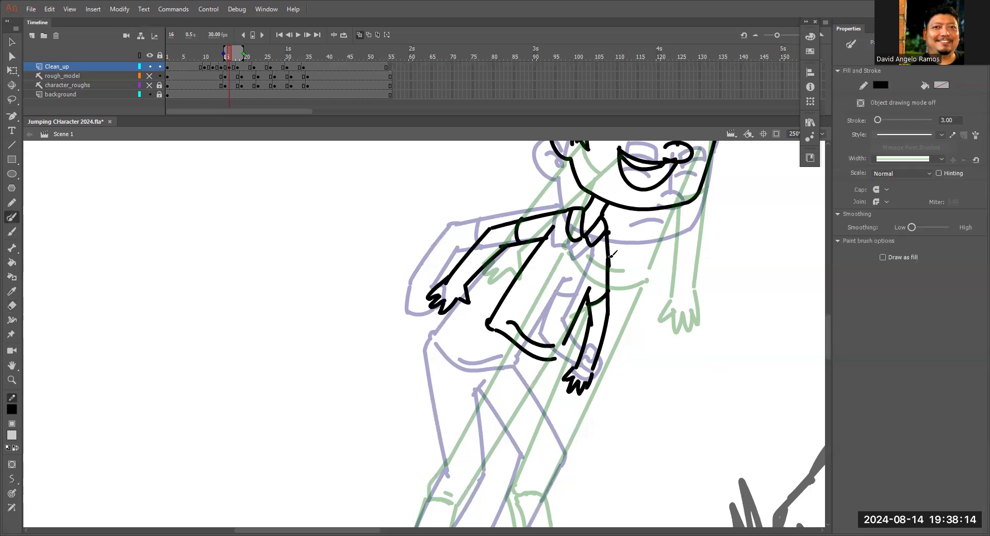
Check the upper-body drawing at frame 16 with onion skinning turned off, and turn onion skinning back on.
key("ctrl+minus")
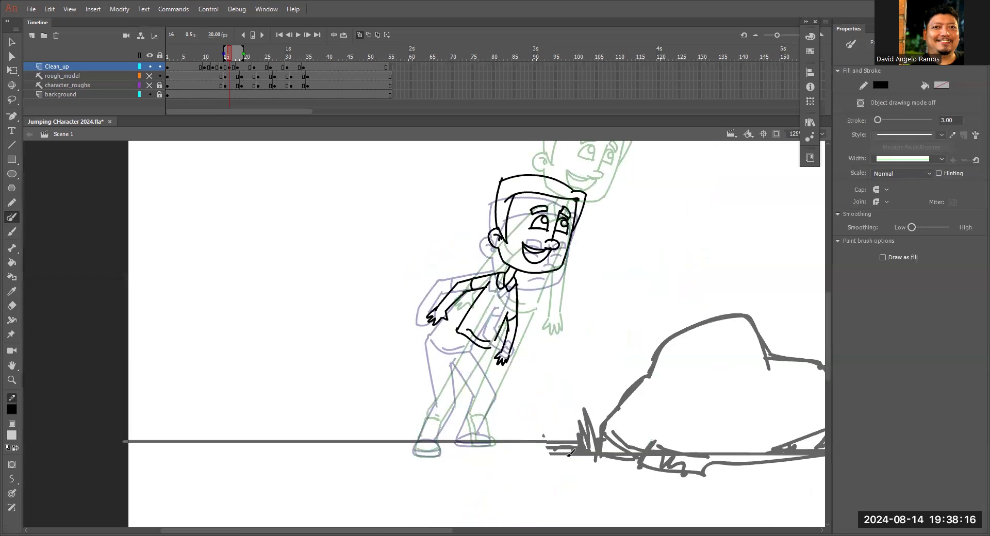
left_click(360, 35)
mouse_move(230, 55)
left_mouse_down()
mouse_move(243, 56)
mouse_move(229, 57)
left_mouse_up()
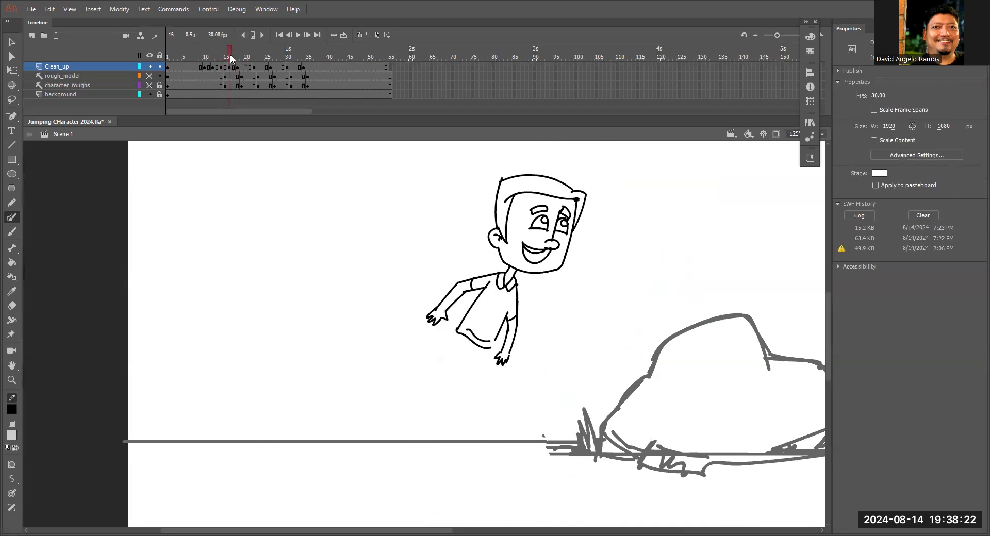
left_click(359, 34)
Close the gap between the shirt's front edge and its hem.
key("z")
left_click(485, 356)
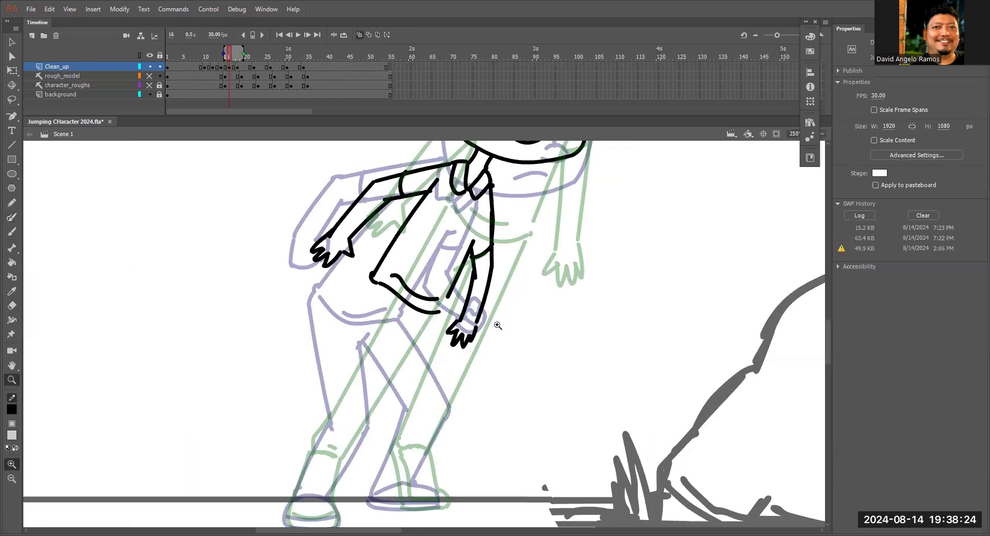
key("b")
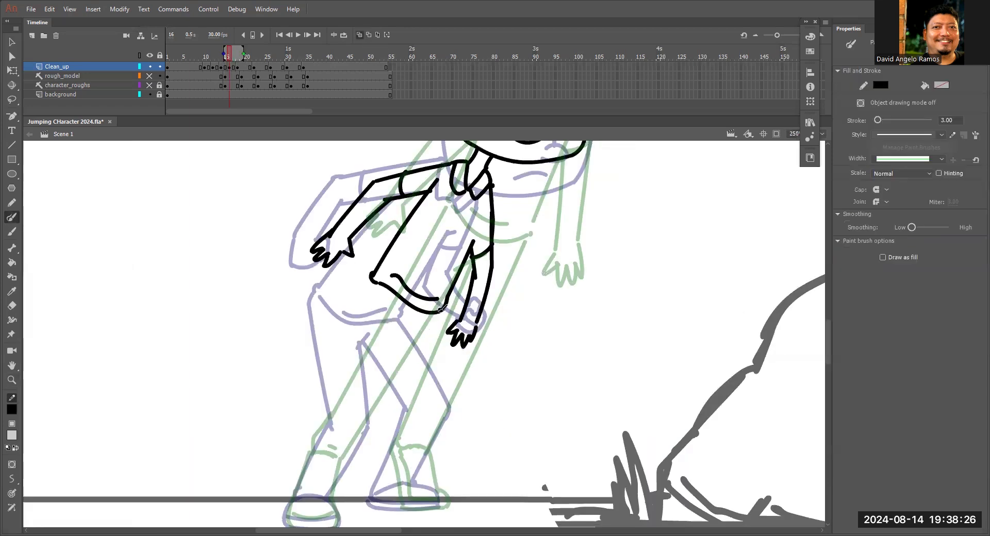
Draw the trailing leg at frame 16 from the shirt hem through a slightly bent knee to the ankle.
left_click_drag(426, 350, 487, 280)
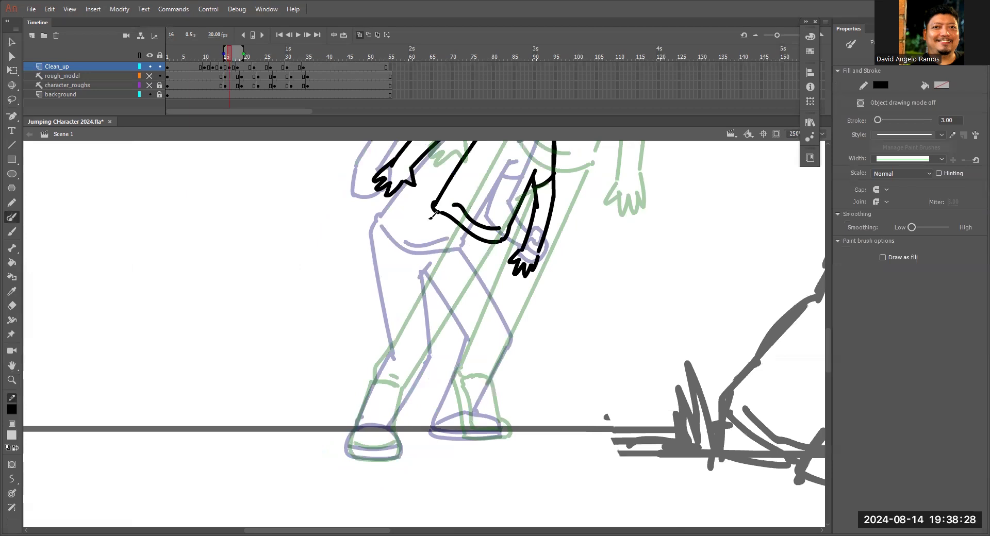
left_click_drag(428, 216, 406, 316)
left_click_drag(459, 243, 427, 331)
key("ctrl+z")
left_click_drag(460, 244, 392, 422)
left_click_drag(404, 321, 359, 419)
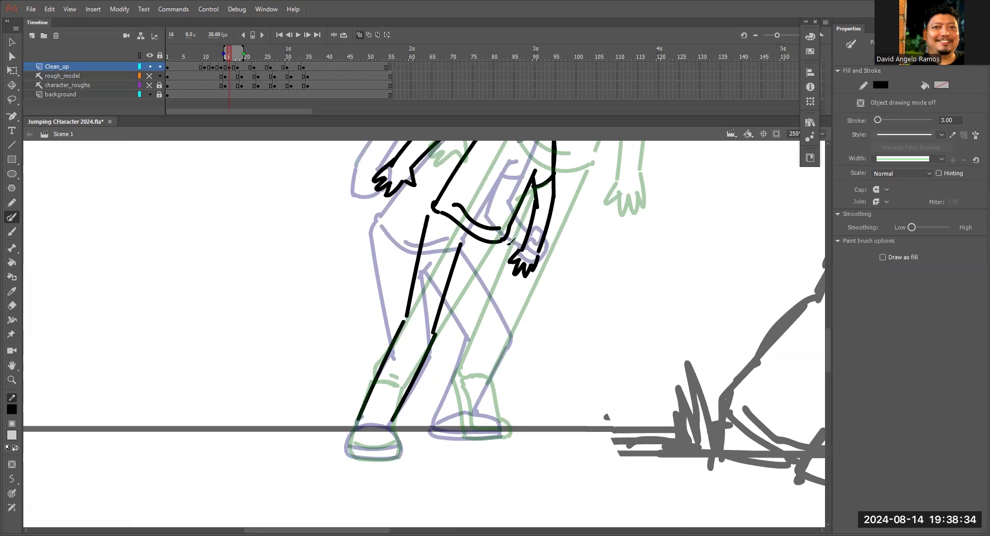
Draw the front leg from the crotch and shirt hem through the knee to the lower shin.
mouse_move(503, 239)
left_mouse_down()
mouse_move(507, 258)
mouse_move(475, 242)
mouse_move(475, 332)
left_mouse_up()
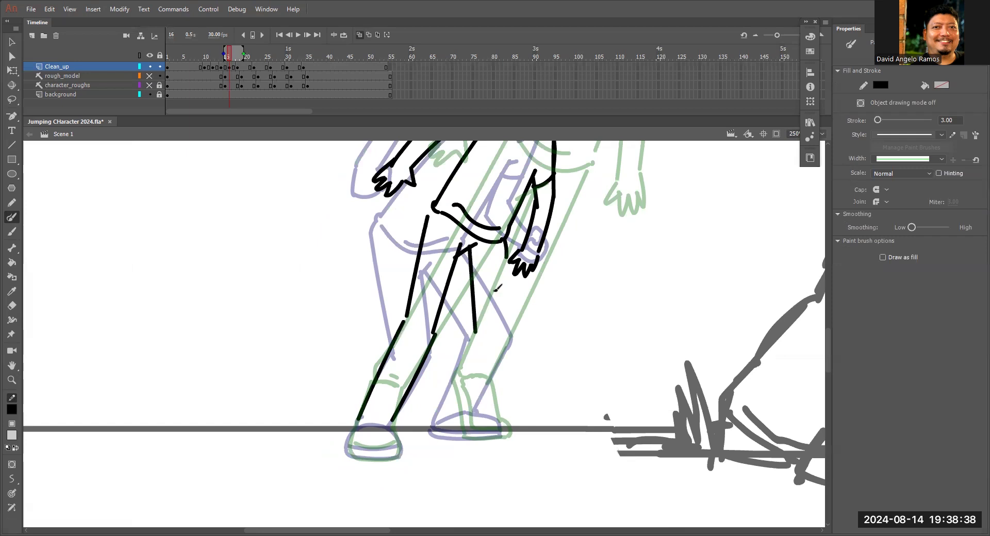
mouse_move(503, 238)
left_mouse_down()
mouse_move(506, 330)
mouse_move(478, 397)
left_mouse_up()
mouse_move(475, 333)
left_mouse_down()
mouse_move(448, 393)
mouse_move(495, 310)
mouse_move(463, 355)
left_mouse_up()
Draw the trailing foot's shoe at the ground line, with a crease line at the trouser cuff.
mouse_move(423, 324)
left_mouse_down()
mouse_move(411, 361)
mouse_move(462, 354)
mouse_move(452, 367)
mouse_move(465, 361)
mouse_move(456, 324)
left_mouse_up()
key("ctrl+z")
left_click_drag(434, 318, 454, 314)
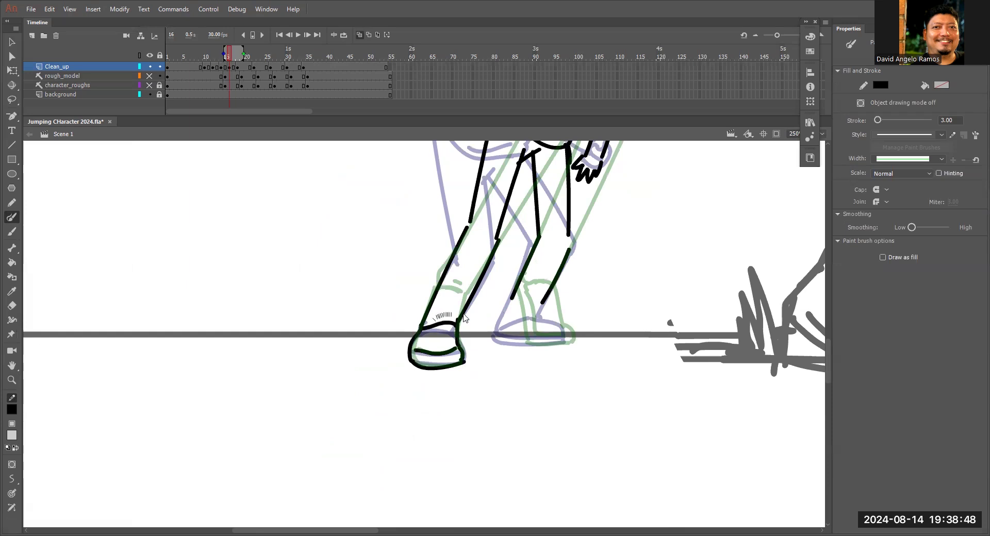
Draw the front foot's shoe with its heel raised and close the gaps at the ankle and front knee.
left_click_drag(513, 294, 521, 336)
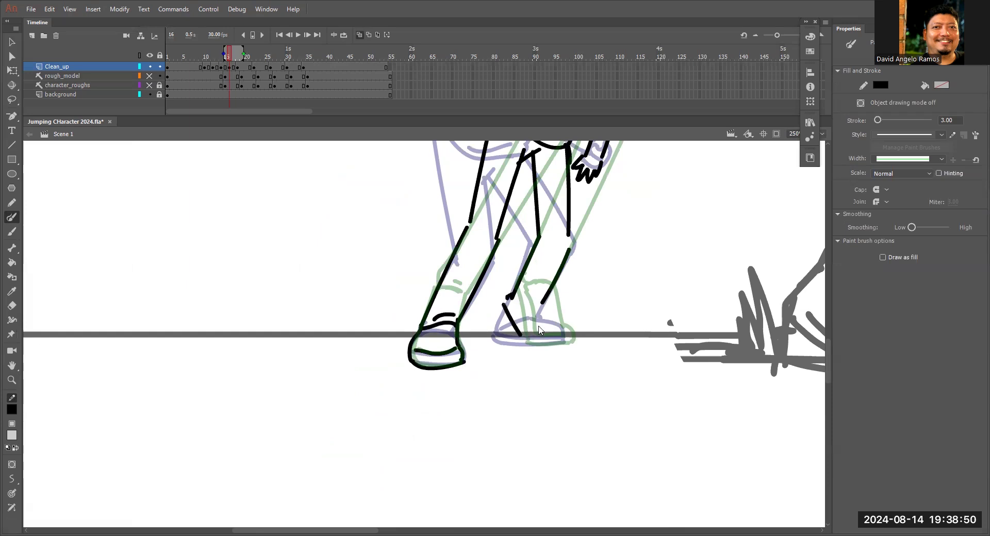
mouse_move(539, 304)
left_mouse_down()
mouse_move(570, 340)
mouse_move(557, 342)
mouse_move(571, 338)
left_mouse_up()
mouse_move(510, 298)
left_mouse_down()
mouse_move(532, 333)
mouse_move(565, 336)
left_mouse_up()
left_click_drag(504, 305, 509, 296)
left_click_drag(568, 263, 563, 298)
left_click_drag(563, 273, 567, 291)
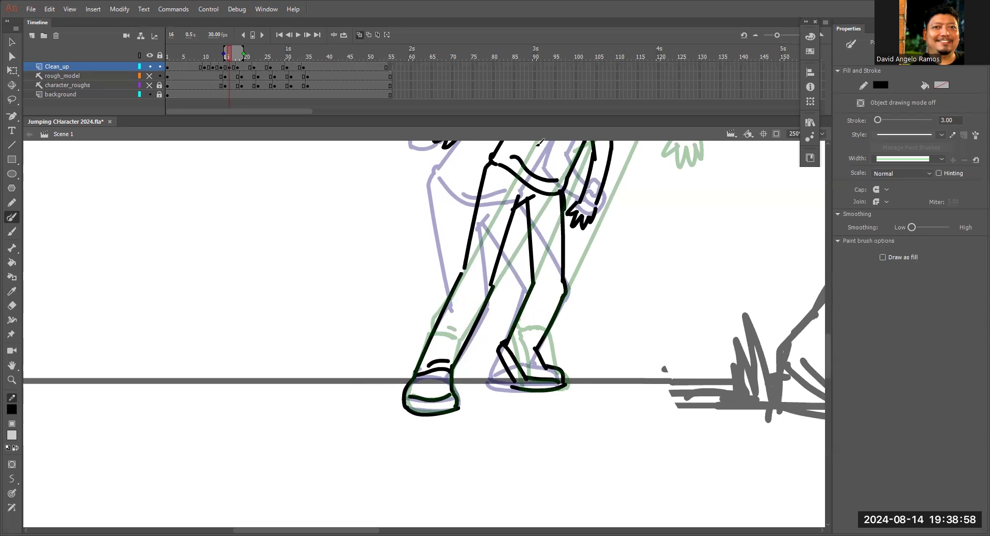
Turn off onion skinning and scrub the timeline at full-stage view to review the jump drawings.
key("ctrl+minus")
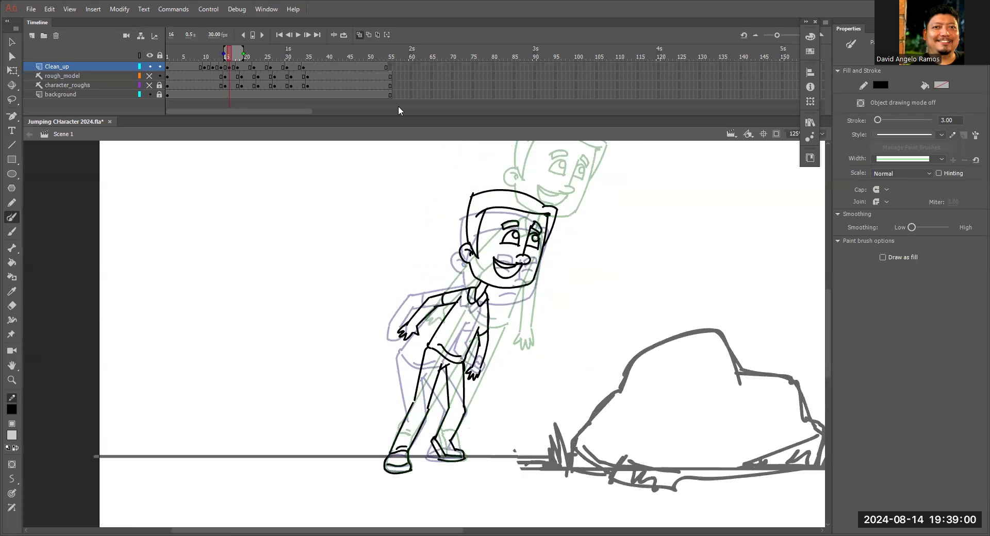
left_click(359, 35)
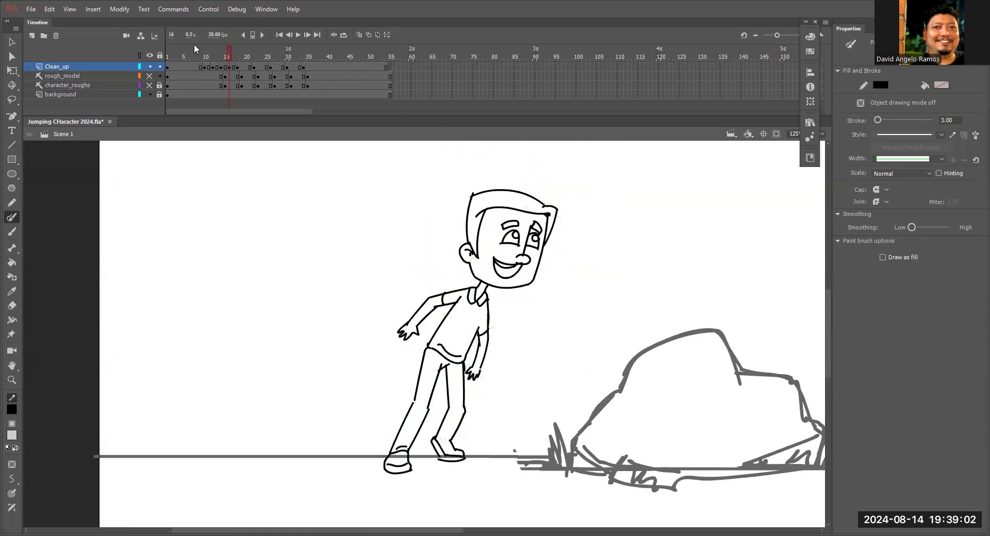
left_click_drag(241, 44, 251, 78)
left_click_drag(507, 312, 217, 309)
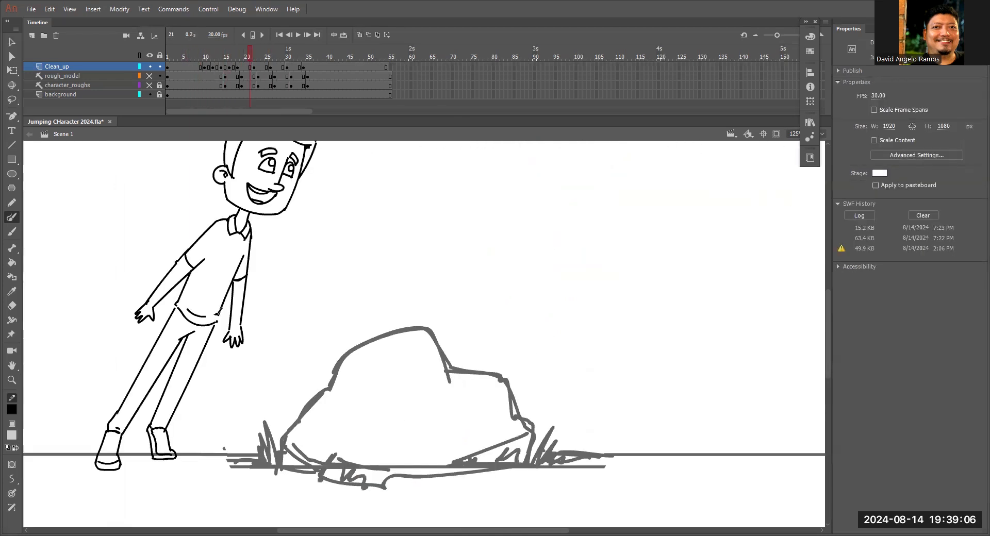
key("v")
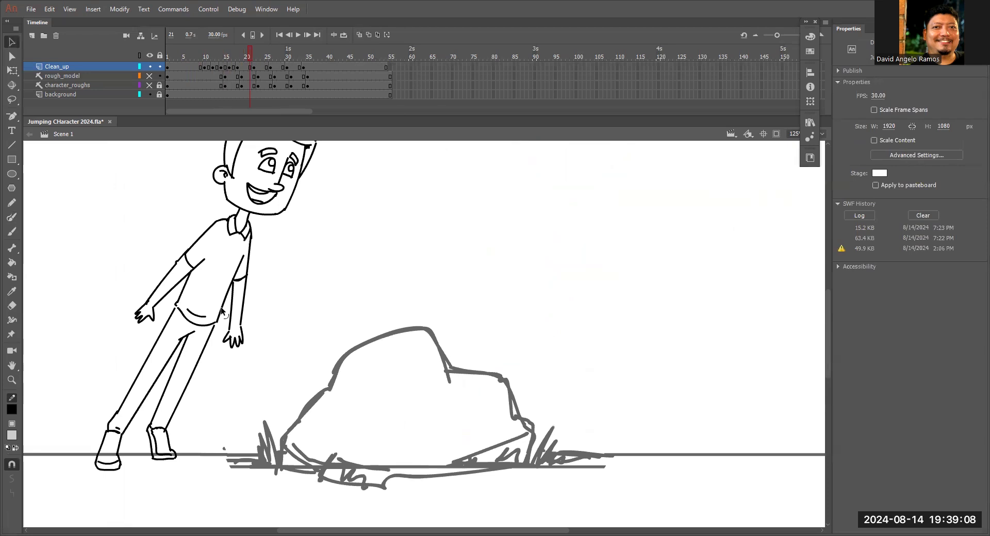
key("ctrl+2")
left_click(233, 63)
left_click_drag(233, 63, 202, 76)
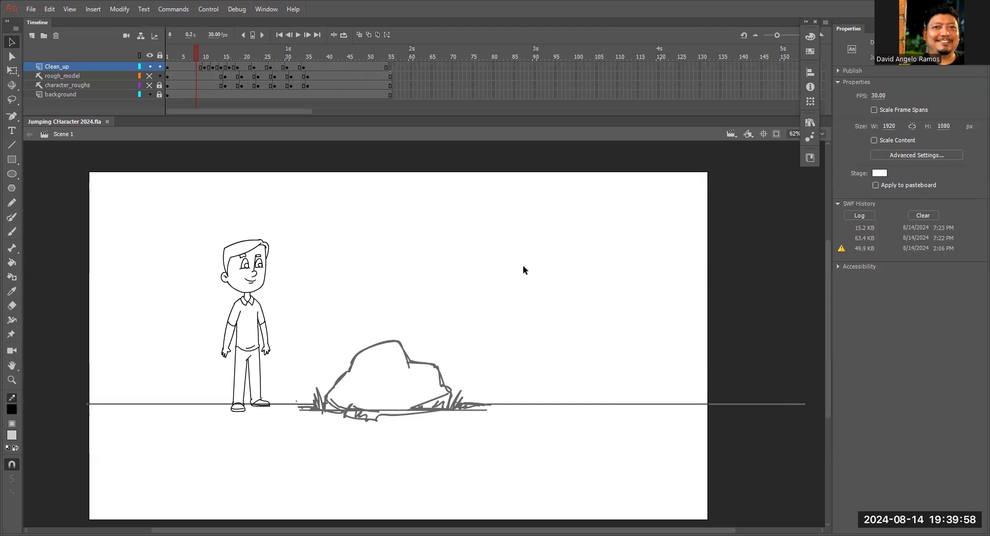
left_click_drag(265, 55, 190, 60)
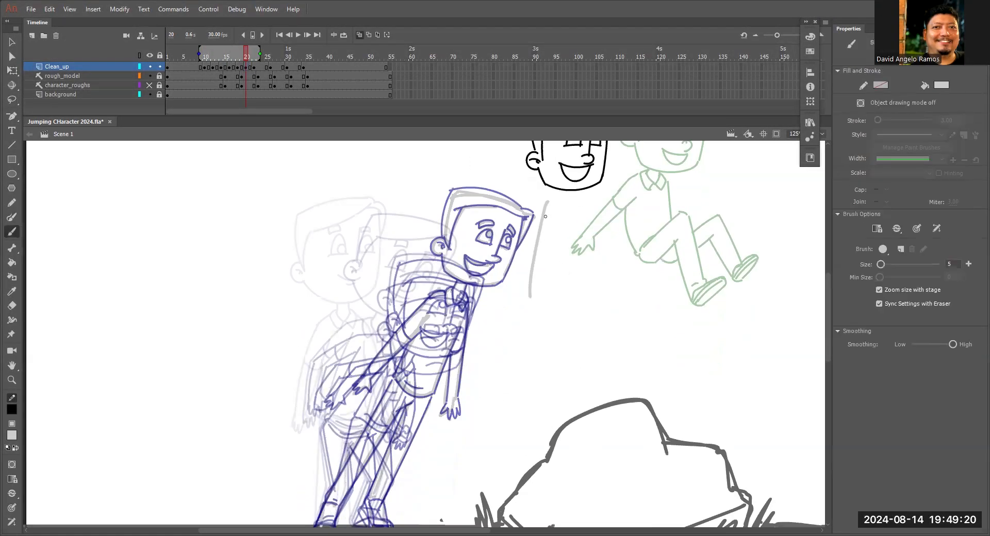
Rough in the torso, trailing arms and bent legs beneath the head at frame 20, between the onion-skinned neighbouring poses.
left_click_drag(551, 200, 567, 299)
left_click_drag(534, 308, 500, 355)
left_click_drag(569, 293, 570, 353)
left_click_drag(540, 208, 487, 282)
left_click_drag(462, 380, 478, 412)
left_click_drag(524, 380, 523, 412)
left_click_drag(585, 217, 575, 307)
Add a layer above Clean_up, cut the head from frame 20 and paste it in place on the new layer.
key("ctrl+minus")
left_click(359, 35)
mouse_move(246, 56)
left_mouse_down()
mouse_move(282, 73)
mouse_move(246, 56)
left_mouse_up()
left_click(32, 35)
key("ctrl+equal")
key("ctrl+equal")
key("v")
left_click_drag(355, 181, 572, 346)
left_click_drag(344, 347, 516, 373)
key("ctrl+x")
left_click(55, 66)
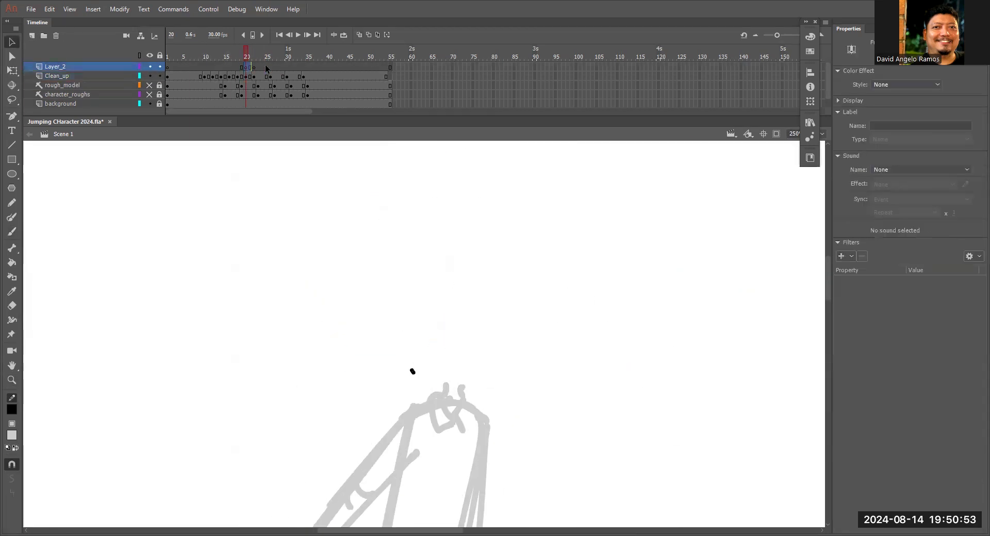
key("ctrl+shift+v")
Ink the collar, shirt, arms and bent legs on the Clean_up layer over the grey rough at frame 20.
left_click(57, 76)
key("y")
left_click_drag(501, 203, 397, 371)
left_click_drag(533, 392, 657, 411)
key("ctrl+minus")
left_click_drag(561, 261, 508, 368)
mouse_move(647, 180)
left_mouse_down()
mouse_move(650, 303)
mouse_move(577, 361)
left_mouse_up()
left_click_drag(430, 343, 438, 430)
Cut the head from the extra layer at frame 20 and paste it back in place.
key("ctrl+minus")
left_click(246, 68)
key("ctrl+x")
key("ctrl+shift+v")
left_click_drag(559, 163, 475, 278)
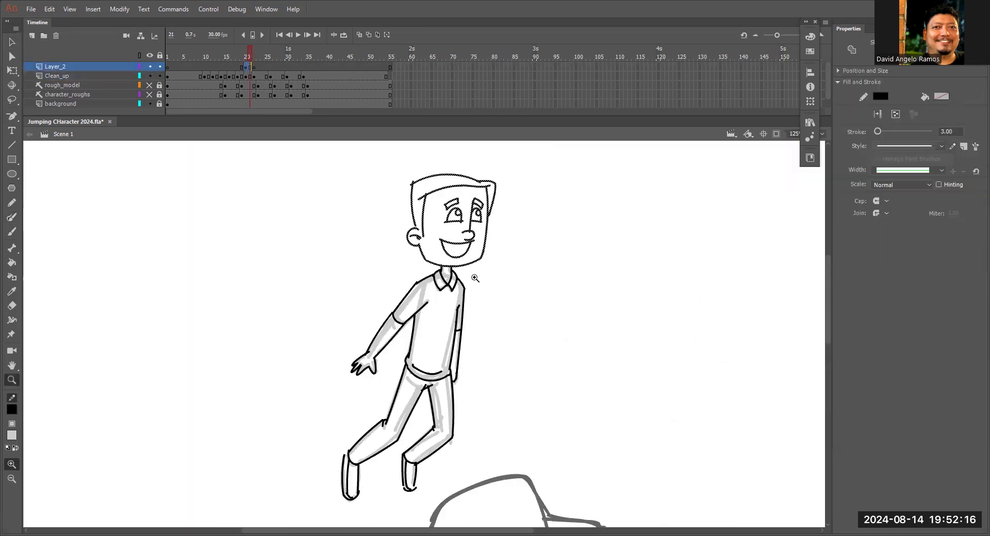
Change the eraser mode and erase the grey rough strokes beneath the black body outlines on Clean_up at frame 20.
left_click(57, 76)
key("e")
left_click(12, 464)
left_click(40, 481)
left_click_drag(362, 376, 365, 429)
mouse_move(504, 258)
left_mouse_down()
mouse_move(504, 276)
mouse_move(552, 203)
left_mouse_up()
key("ctrl+equal")
key("y")
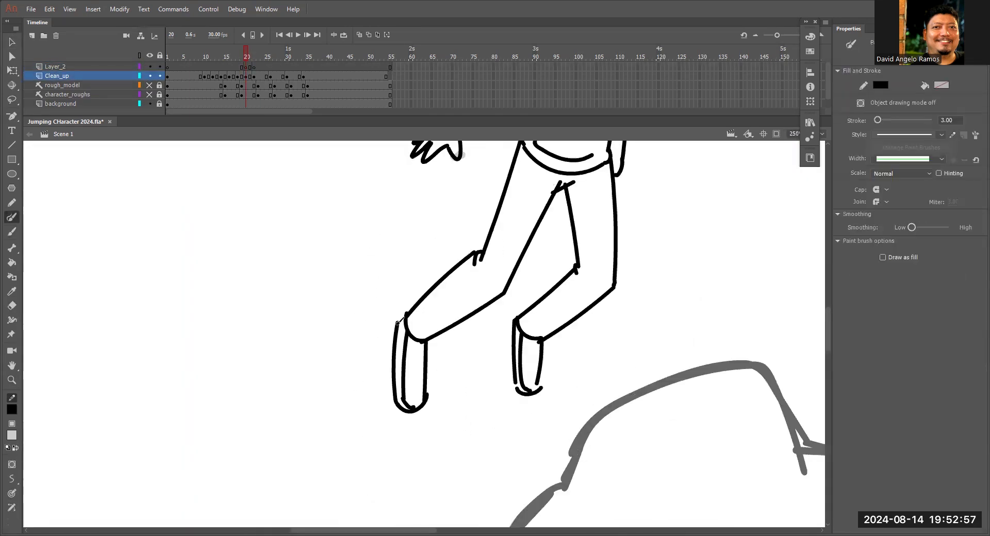
Insert a blank keyframe at frame 24 on the Clean_up layer and turn on onion skinning.
key("ctrl+minus")
key("v")
key("ctrl+minus")
left_click_drag(246, 54, 263, 60)
left_click(262, 77)
key("F7")
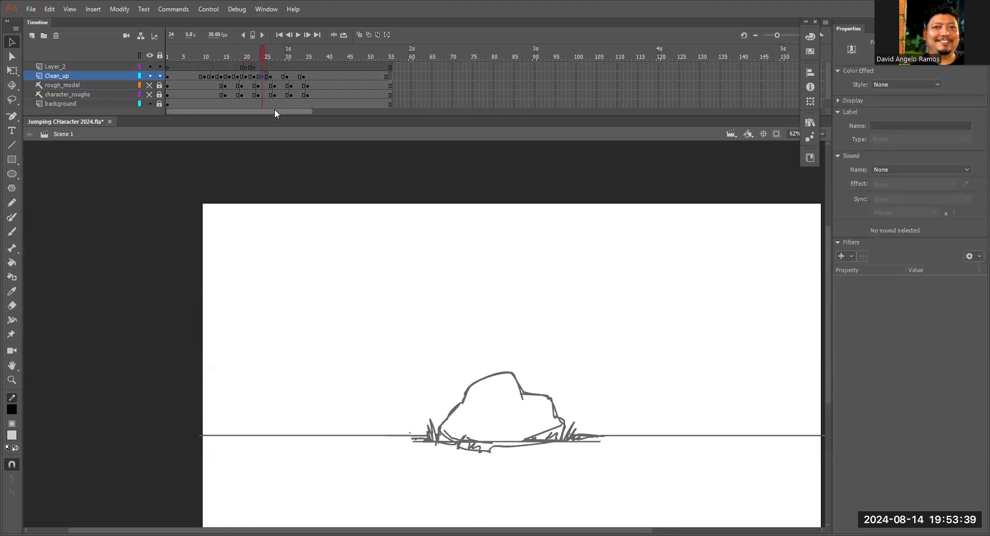
left_click(359, 36)
Rough in the smiling head in grey at frame 24 and place it between the airborne and descending poses.
key("ctrl+equal")
key("ctrl+equal")
key("ctrl+equal")
key("b")
left_click_drag(376, 297, 396, 363)
left_click_drag(367, 244, 365, 312)
mouse_move(517, 246)
left_mouse_down()
mouse_move(574, 248)
mouse_move(566, 226)
left_mouse_up()
key("ctrl+minus")
key("ctrl+minus")
key("q")
left_click_drag(457, 290, 512, 301)
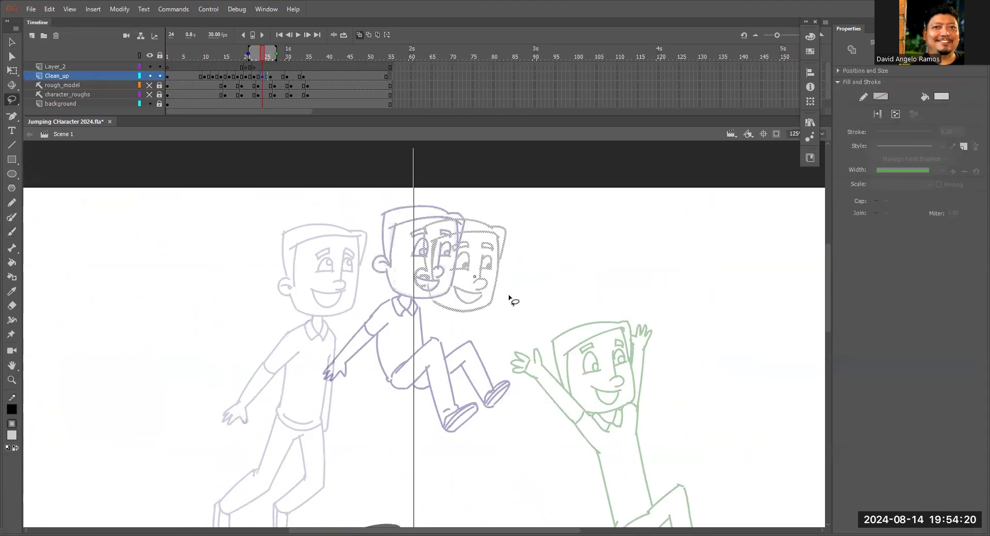
Rough in the raised arms, collar and torso sides below the head at frame 24.
key("b")
left_click_drag(482, 258, 508, 356)
mouse_move(521, 249)
left_mouse_down()
mouse_move(539, 222)
mouse_move(535, 191)
mouse_move(549, 194)
left_mouse_up()
key("z")
key("ctrl+minus")
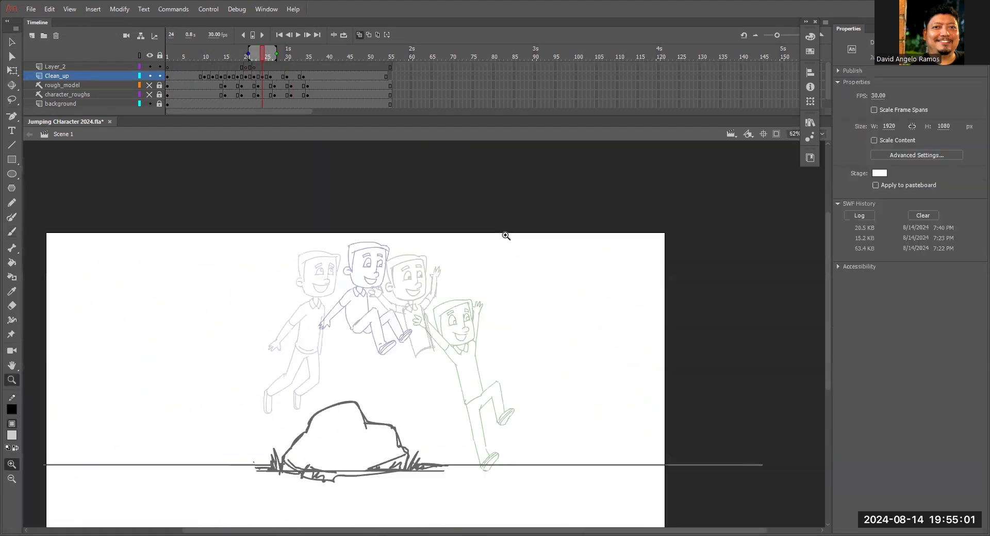
Rough in the hips, legs and shoes of the frame 24 pose, with one leg kicked forward.
key("ctrl+equal")
key("b")
mouse_move(539, 264)
left_mouse_down()
mouse_move(561, 295)
mouse_move(542, 215)
left_mouse_up()
mouse_move(581, 308)
left_mouse_down()
mouse_move(551, 323)
mouse_move(581, 309)
left_mouse_up()
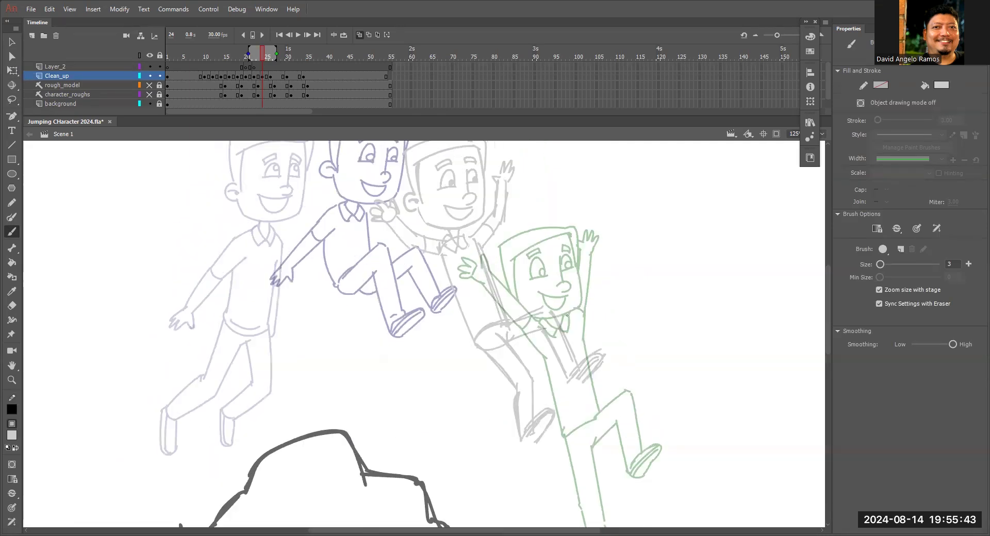
Insert a blank keyframe at frame 28 on the Clean_up layer with onion skinning turned on.
left_click(359, 35)
key("ctrl+minus")
left_click(278, 77)
key("F7")
key("ctrl+equal")
key("ctrl+equal")
left_click(359, 35)
Rough in the frame 28 in-between of the character between the descending and landing poses.
left_click_drag(483, 319, 595, 372)
left_click_drag(624, 239, 610, 374)
left_click_drag(576, 318, 582, 333)
left_click_drag(475, 216, 619, 213)
key("l")
key("ctrl+minus")
key("b")
key("ctrl+equal")
left_click_drag(458, 337, 448, 418)
key("ctrl+equal")
left_click_drag(387, 389, 538, 402)
Compare the landing drawings around frame 28 with onion skinning off and on while moving through the frames.
left_click_drag(278, 56, 287, 61)
key("ctrl+minus")
key("ctrl+minus")
left_click(359, 35)
left_click(359, 35)
left_click(270, 77)
left_click(307, 35)
left_click(307, 35)
left_click(359, 35)
Transform part of the frame 28 rough, redraw strokes around it, and play back the animation.
key("l")
key("q")
mouse_move(450, 378)
left_mouse_down()
mouse_move(484, 441)
mouse_move(502, 422)
left_mouse_up()
key("b")
mouse_move(278, 56)
left_mouse_down()
mouse_move(291, 61)
mouse_move(279, 60)
left_mouse_up()
left_click_drag(408, 287, 356, 284)
mouse_move(438, 288)
left_mouse_down()
mouse_move(467, 295)
mouse_move(482, 315)
left_mouse_up()
key("ctrl+minus")
key("Return")
Insert a blank keyframe at frame 32 on the Clean_up layer and turn on onion skinning.
left_click_drag(289, 57, 298, 60)
left_click(295, 77)
key("F7")
left_click(359, 35)
Rough in the head in grey at frame 32 using the onion-skinned crouching head as a guide.
key("ctrl+equal")
key("ctrl+equal")
left_click_drag(427, 248, 420, 268)
mouse_move(421, 268)
left_mouse_down()
mouse_move(542, 315)
mouse_move(563, 222)
left_mouse_up()
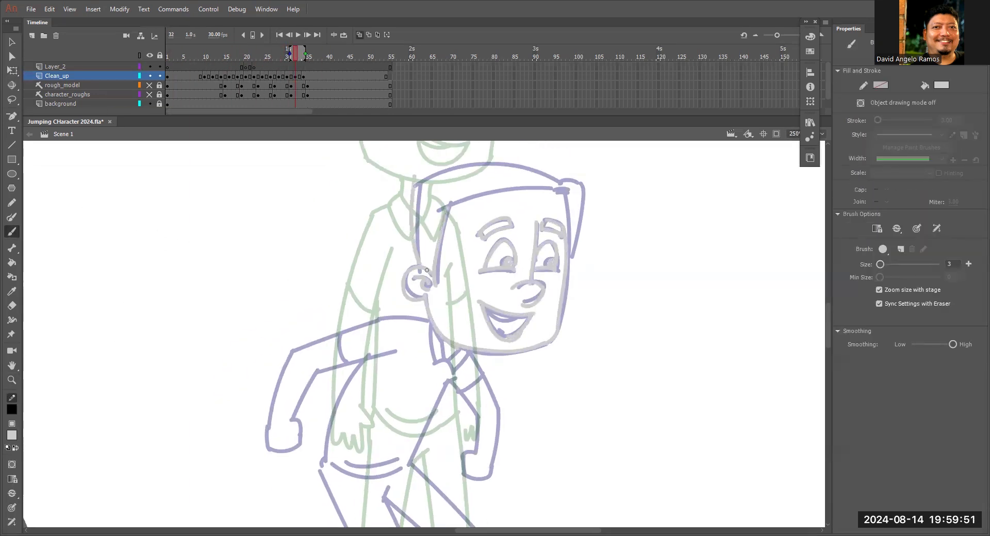
key("l")
key("b")
key("z")
left_click(496, 303, "alt")
Rough in the body, arms and legs at frame 32 between the landing crouch and the standing pose.
key("b")
left_click_drag(435, 226, 410, 319)
key("ctrl+equal")
left_click_drag(459, 431, 536, 446)
left_click_drag(508, 221, 524, 394)
left_click_drag(540, 207, 453, 253)
left_click_drag(603, 225, 632, 309)
left_click_drag(586, 369, 612, 378)
Turn off onion skinning and play back the whole jump at full-stage view.
left_click(359, 35)
key("ctrl+minus")
key("ctrl+minus")
key("Return")
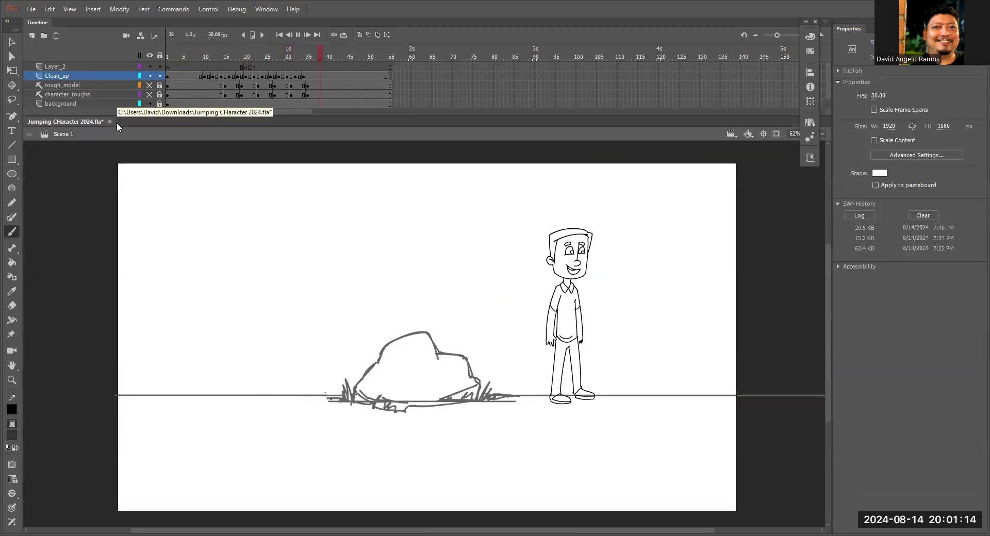
Ink the head and face in black over the grey rough at frame 24 on the Clean_up layer.
left_click_drag(294, 55, 262, 56)
key("z")
left_click(489, 222)
left_click(361, 371)
key("y")
left_click_drag(369, 216, 424, 407)
left_click_drag(428, 256, 441, 435)
left_click_drag(415, 396, 424, 461)
left_click_drag(420, 309, 646, 346)
Ink the neck, shirt collar, arms and torso of the falling character at frame 24.
left_click_drag(508, 346, 570, 291)
left_click_drag(538, 257, 554, 291)
key("n")
left_click_drag(360, 294, 512, 356)
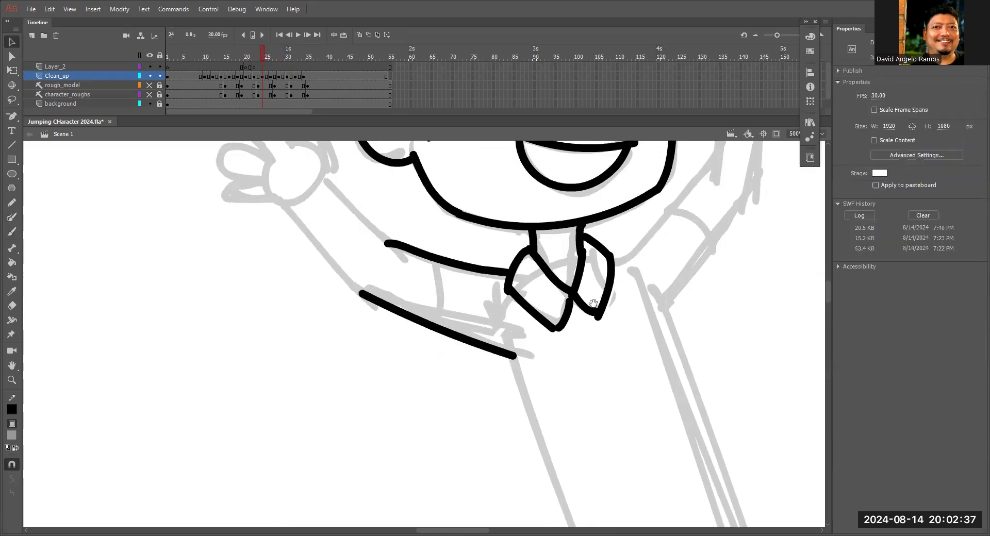
left_click_drag(428, 298, 325, 431)
key("y")
key("n")
left_click_drag(353, 186, 410, 341)
left_click_drag(429, 160, 483, 303)
Ink the bent legs and shoes of the falling character at frame 24 to complete the pose.
key("y")
left_click_drag(536, 248, 561, 452)
left_click_drag(570, 393, 702, 263)
key("v")
left_click_drag(457, 199, 556, 415)
left_click_drag(415, 279, 519, 467)
left_click_drag(522, 277, 633, 229)
key("v")
key("z")
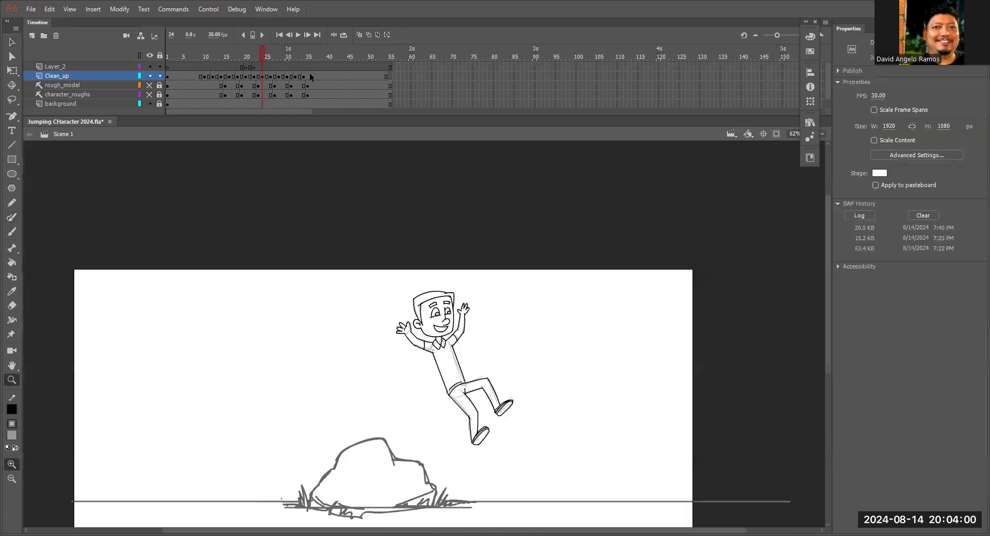
Ink the character's head, face and collar over the grey rough at frame 28 on the Clean_up layer.
left_click(279, 76)
key("y")
left_click_drag(426, 179, 420, 348)
left_click_drag(526, 172, 492, 335)
left_click_drag(702, 199, 685, 319)
left_click_drag(499, 226, 531, 305)
left_click_drag(536, 308, 737, 318)
left_click_drag(622, 251, 713, 268)
left_click_drag(556, 249, 576, 343)
Ink the arms, body, legs and shoes at frame 28, and save the file.
left_click_drag(546, 524, 592, 304)
left_click_drag(441, 199, 270, 291)
key("v")
key("y")
left_click_drag(411, 180, 517, 427)
mouse_move(532, 198)
left_mouse_down()
mouse_move(523, 237)
mouse_move(570, 386)
left_mouse_up()
key("z")
key("y")
left_click_drag(535, 338, 684, 321)
key("z")
key("ctrl+s")
Ink the hair, ear and face in black with the Paint Brush over the grey rough at frame 32.
left_click_drag(279, 58, 302, 59)
left_click(427, 264)
key("y")
left_click_drag(425, 209, 437, 384)
left_click_drag(493, 268, 472, 428)
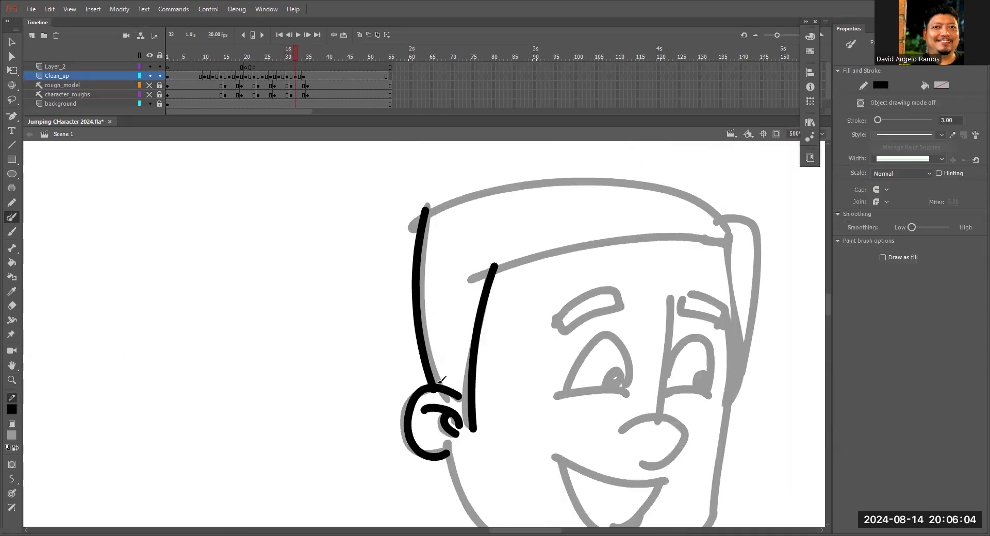
left_click_drag(466, 305, 729, 393)
left_click_drag(577, 321, 683, 340)
left_click_drag(559, 225, 576, 286)
left_click_drag(597, 212, 604, 267)
Ink the body, arms, legs and shoes over the grey rough at frame 32.
left_click_drag(563, 155, 365, 250)
left_click_drag(658, 173, 722, 353)
left_click_drag(387, 188, 298, 331)
left_click_drag(744, 294, 702, 433)
left_click_drag(504, 195, 428, 420)
left_click_drag(471, 199, 530, 420)
left_click_drag(478, 177, 593, 344)
left_click_drag(585, 328, 578, 490)
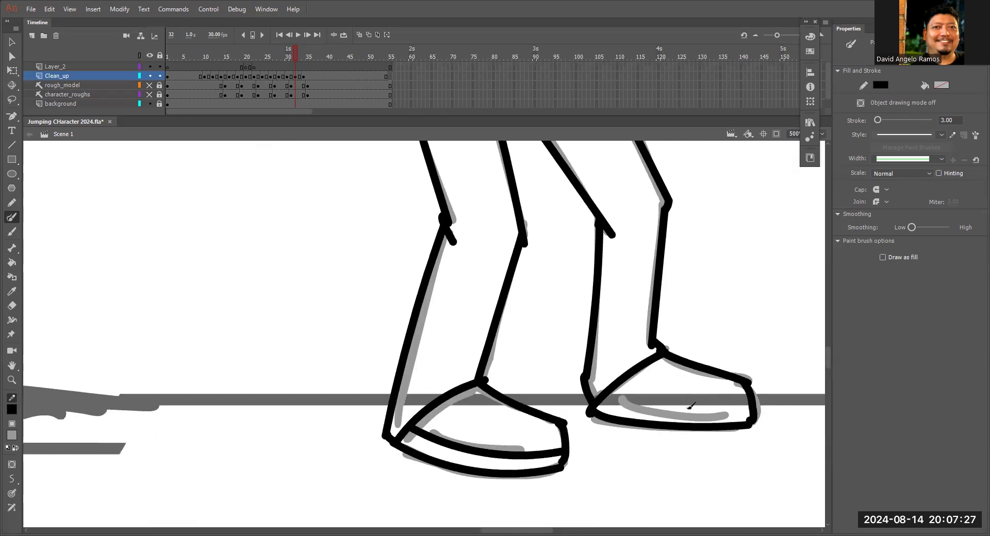
Erase the grey rough lines left under the inked drawings at frames 32 and 24.
key("ctrl+minus")
key("ctrl+minus")
left_click(12, 306)
left_click_drag(495, 284, 420, 454)
key("comma")
key("comma")
key("comma")
key("comma")
left_click_drag(443, 443, 456, 255)
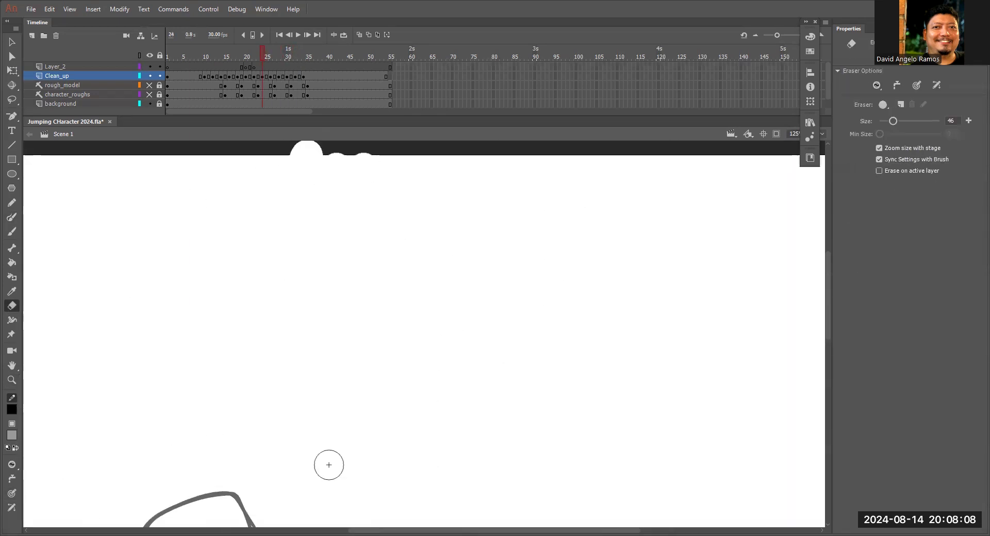
key("ctrl+minus")
key("ctrl+minus")
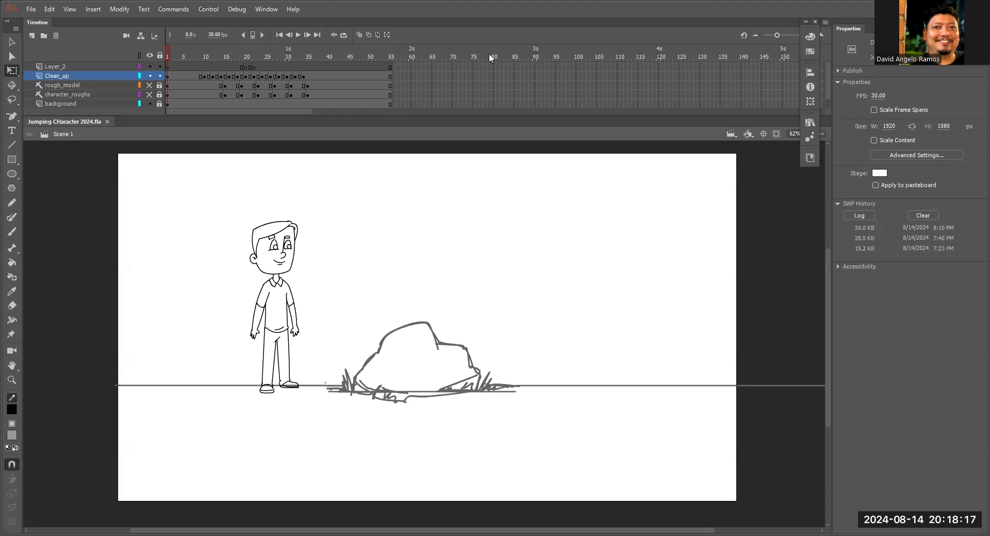
Play back the cleaned-up jump on the stage and test the movie.
left_click(298, 34)
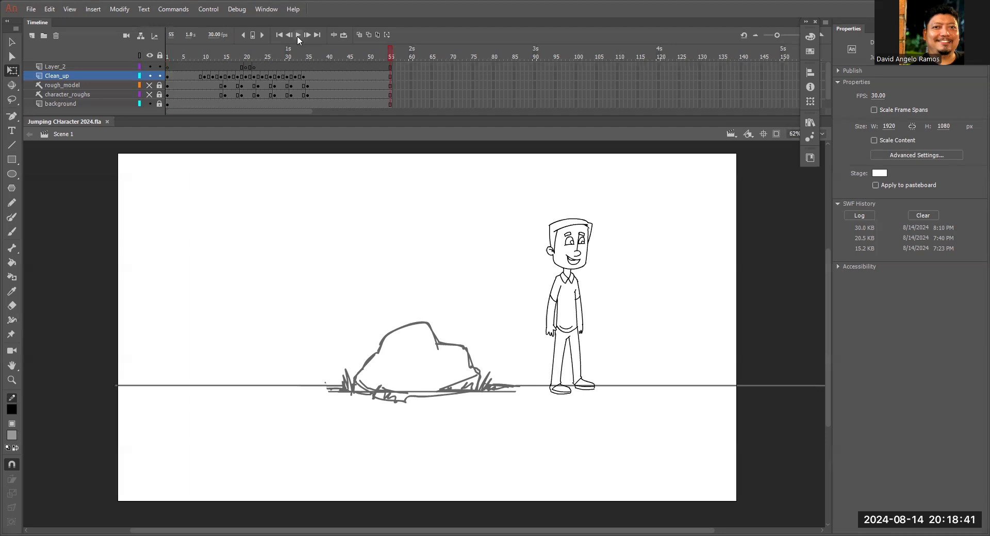
key("ctrl+Return")
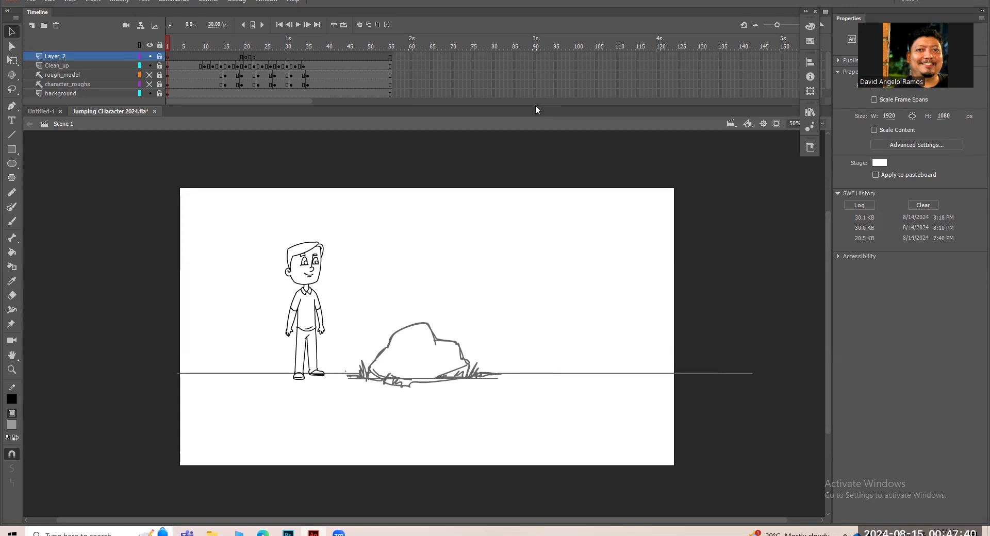
Enlarge the timeline area and recolour the rough rock and ground sketch on the background layer light grey.
left_click_drag(535, 106, 525, 141)
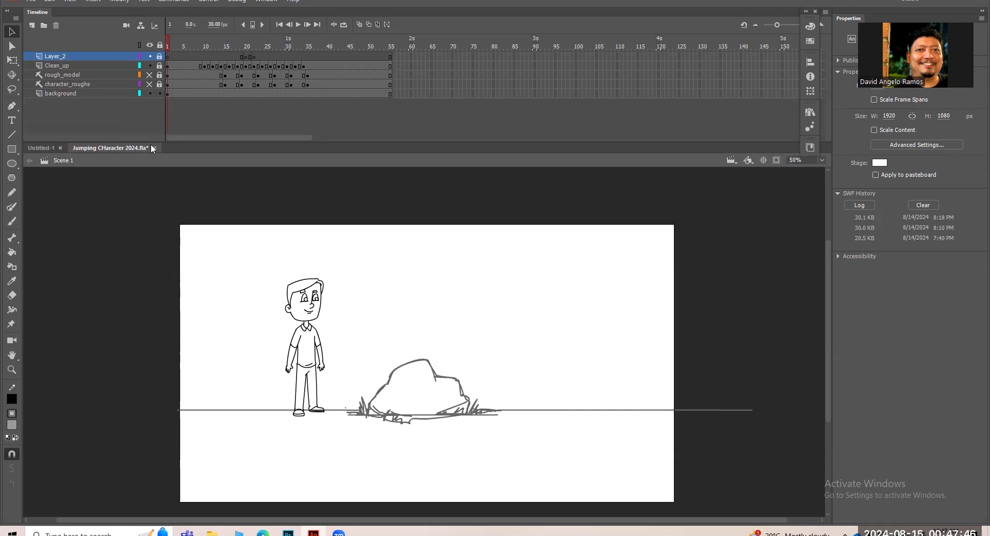
left_click(89, 94)
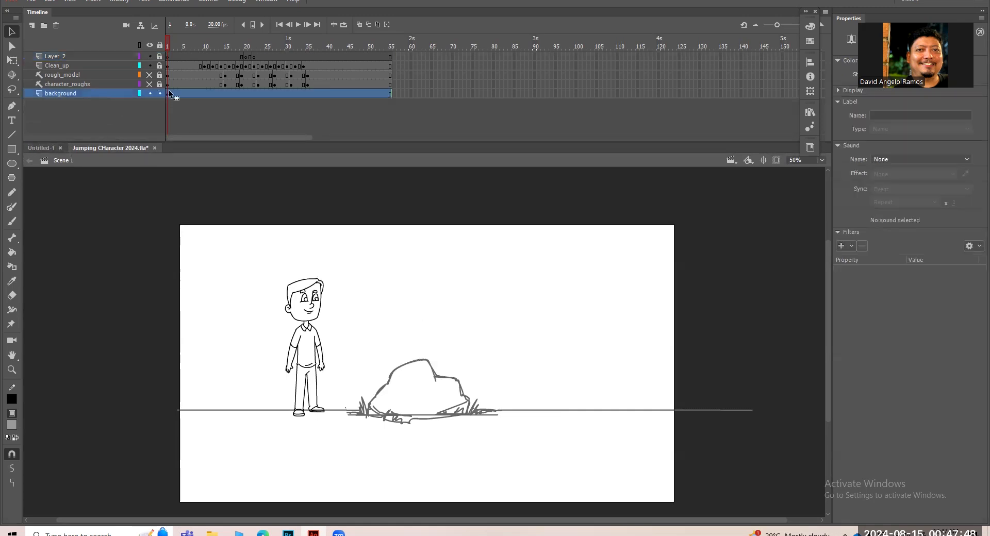
left_click(11, 424)
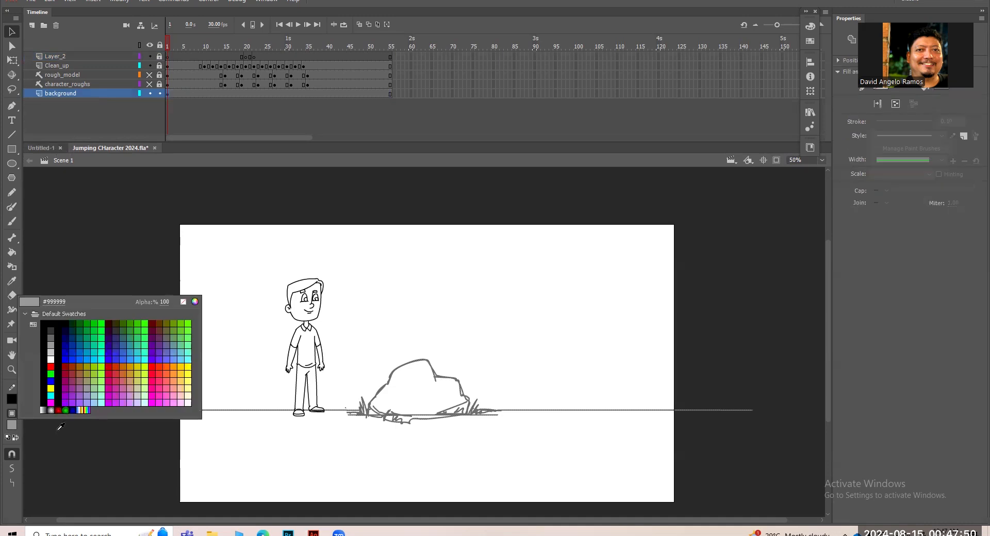
left_click(54, 351)
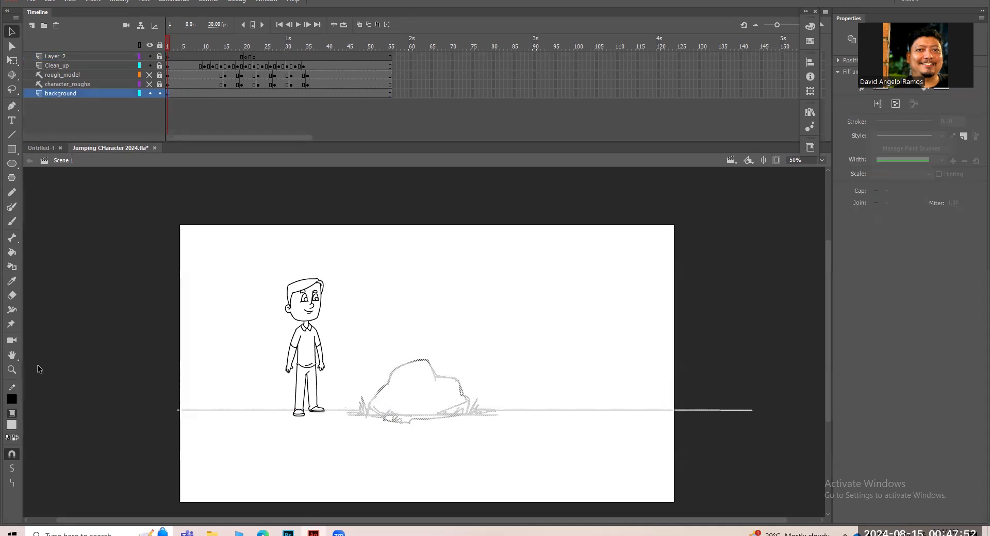
left_click(504, 406)
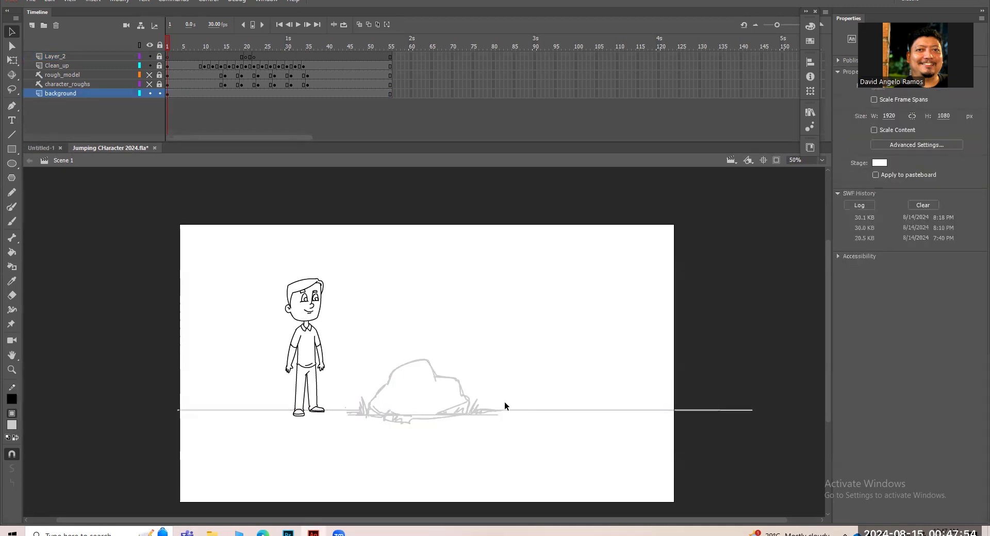
Add a layer above the background layer and name it background_cleaned_up.
left_click(31, 26)
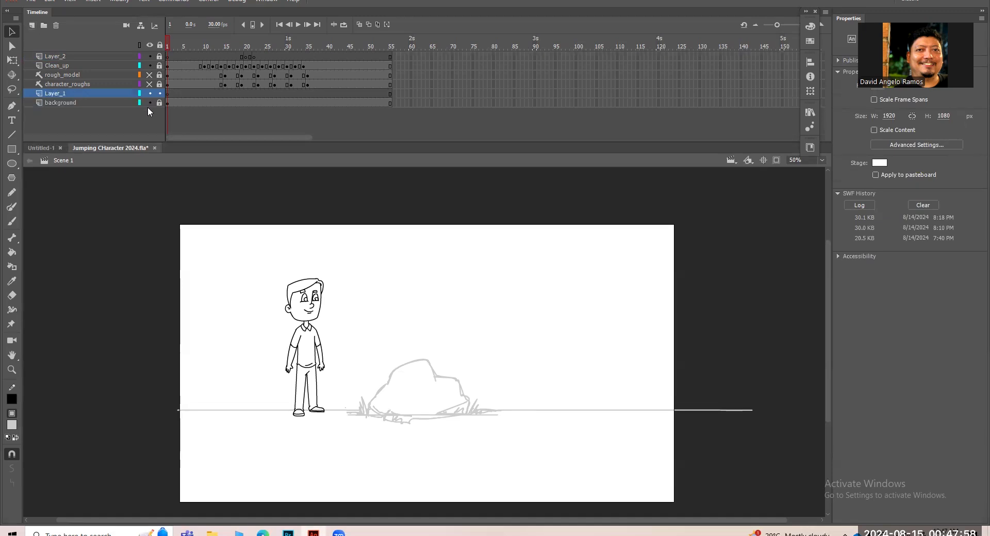
double_click(59, 96)
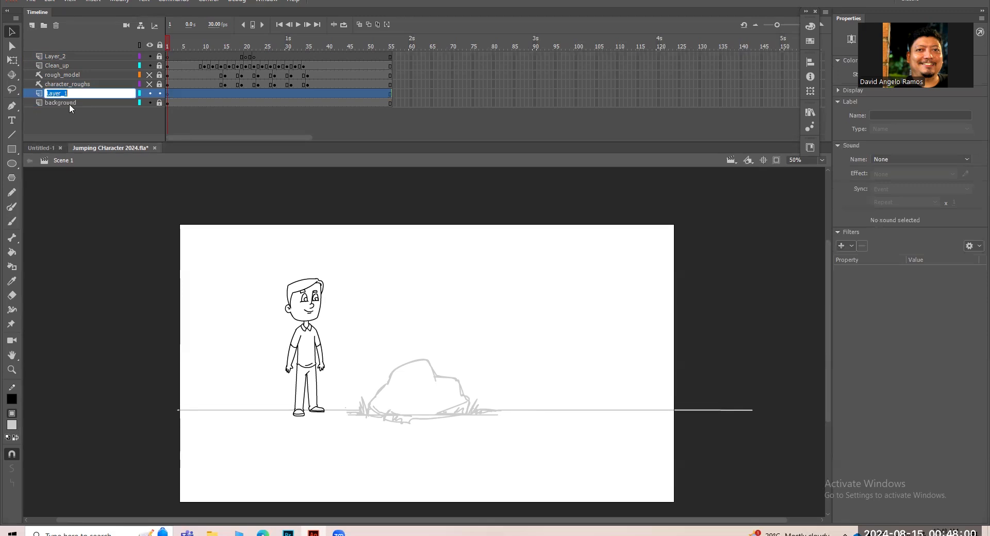
type("back")
left_click(170, 37)
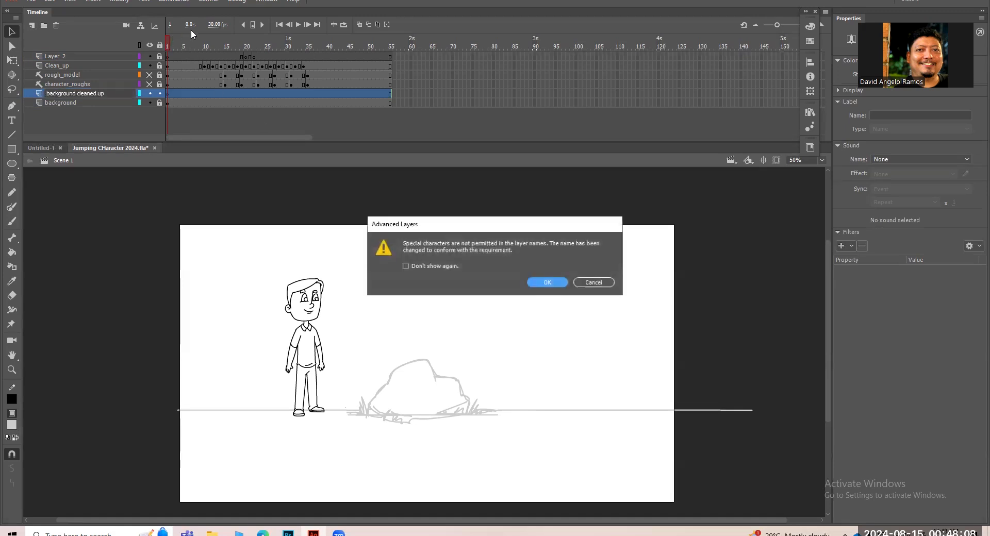
left_click(548, 282)
left_click_drag(190, 48, 131, 48)
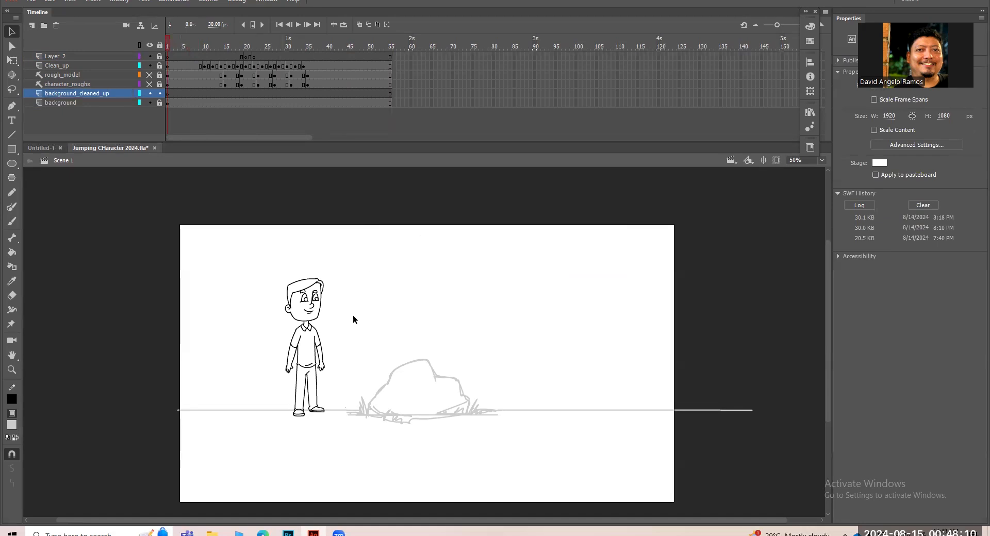
Prepare the Paint Brush for inking the rock, testing strokes of 2 and 4 on its outline and settling on 3.
key("z")
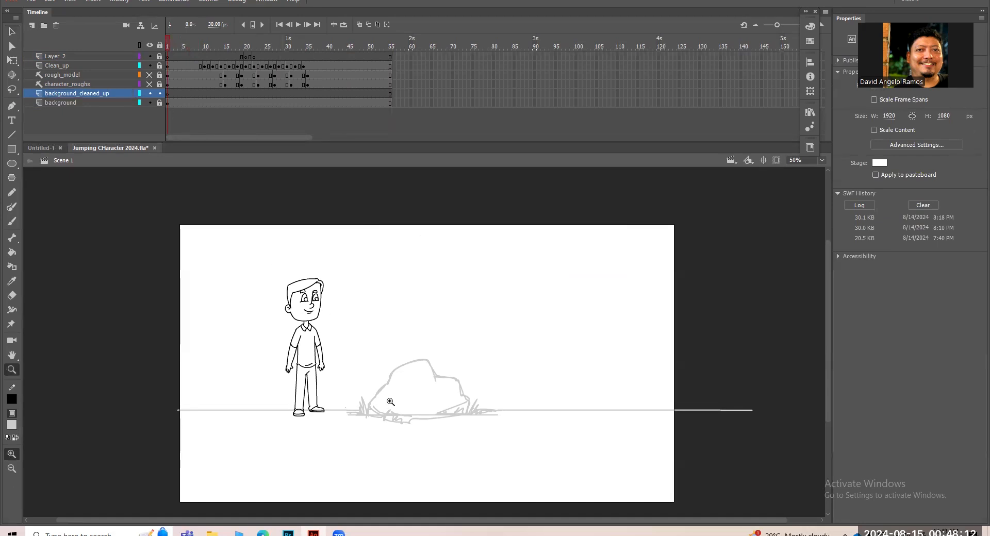
left_click(396, 397)
left_click(407, 330)
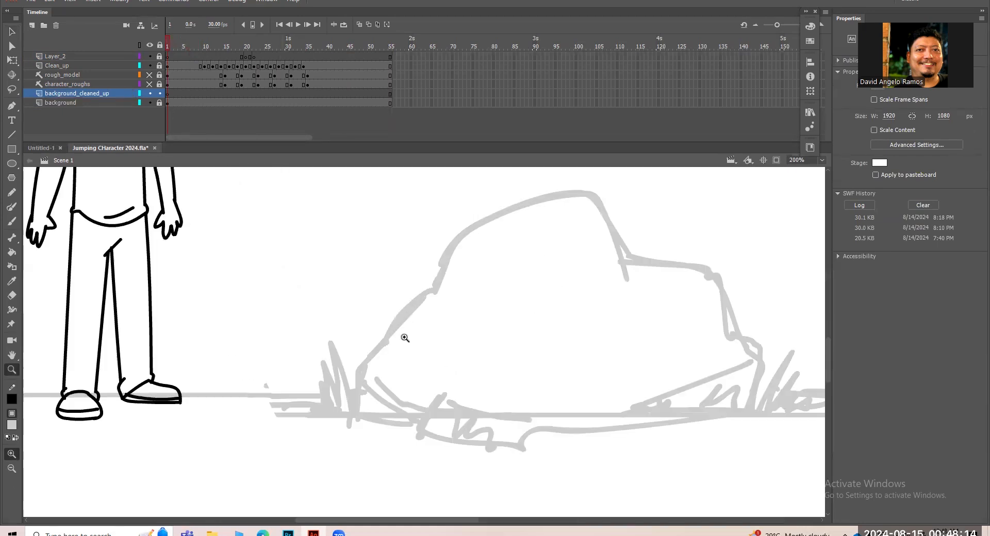
key("y")
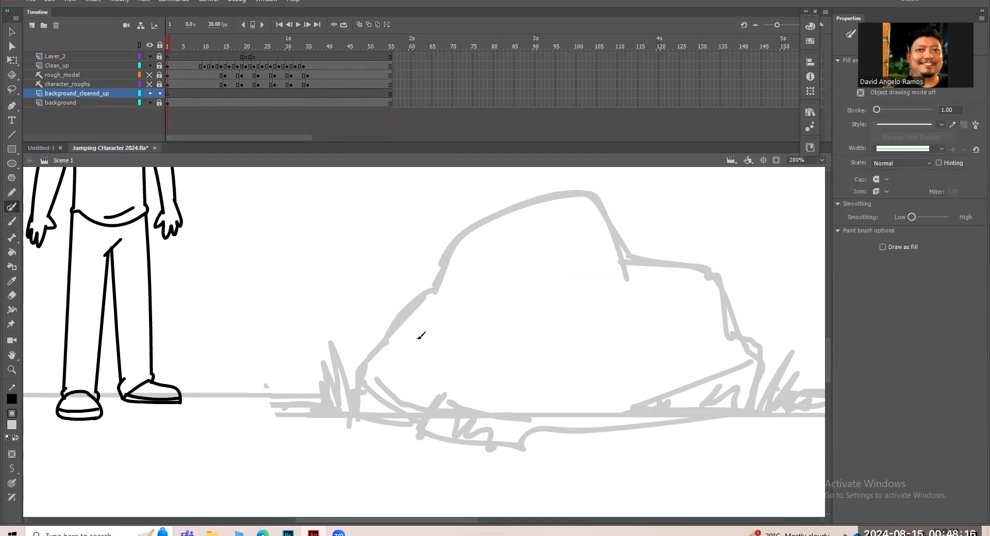
left_click(946, 110)
type("2")
mouse_move(357, 411)
left_mouse_down()
mouse_move(359, 373)
mouse_move(439, 278)
mouse_move(448, 251)
left_mouse_up()
key("ctrl+z")
key("ctrl+z")
left_click(955, 109)
type("4")
mouse_move(354, 412)
left_mouse_down()
mouse_move(366, 363)
mouse_move(413, 312)
left_mouse_up()
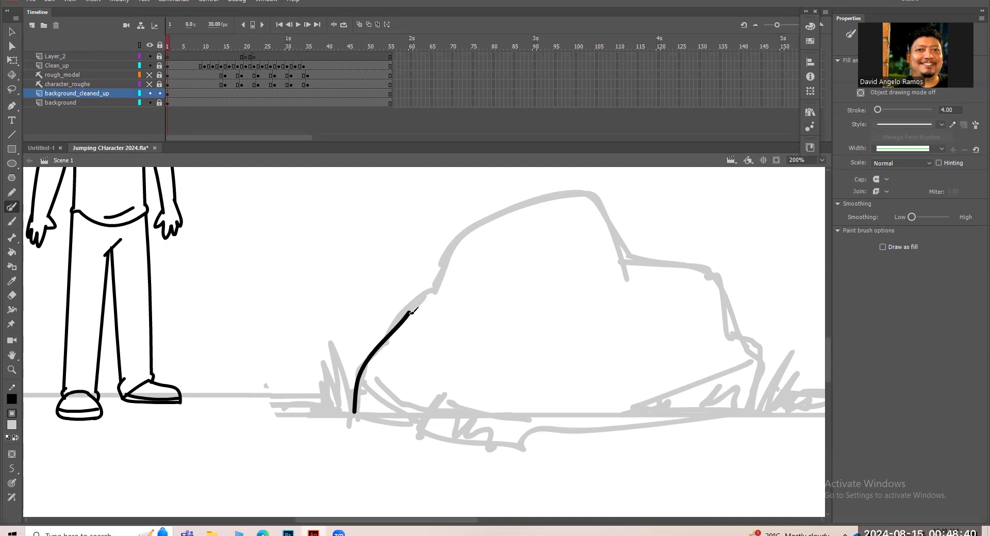
key("ctrl+z")
left_click(950, 110)
type("3")
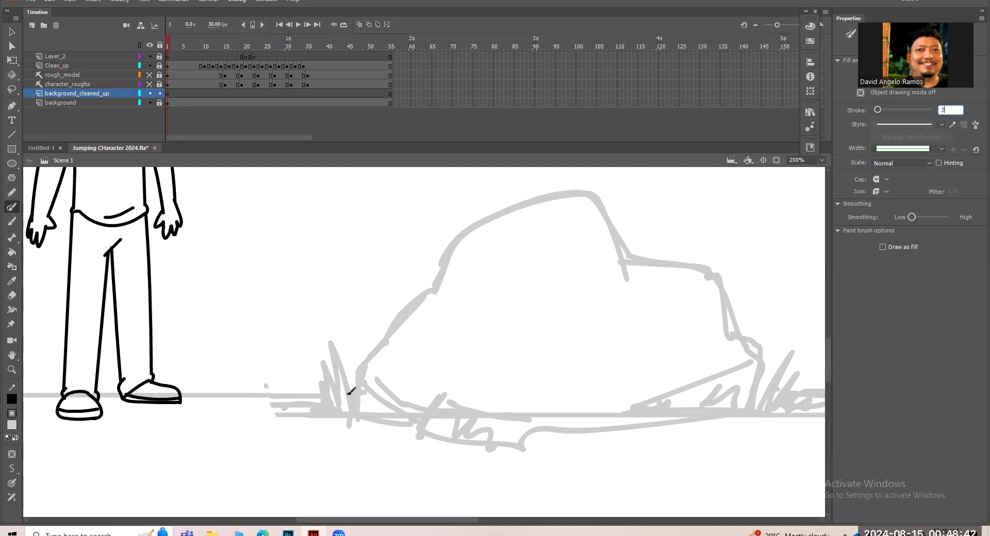
Ink the rock's outline, base edge and lower contour lines over the light grey sketch on the background_cleaned_up layer.
mouse_move(358, 410)
left_mouse_down()
mouse_move(359, 370)
mouse_move(392, 320)
mouse_move(385, 336)
mouse_move(440, 284)
mouse_move(453, 244)
mouse_move(537, 199)
mouse_move(585, 187)
mouse_move(633, 256)
left_mouse_up()
left_click_drag(632, 287, 535, 248)
mouse_move(535, 215)
left_mouse_down()
mouse_move(595, 219)
mouse_move(621, 236)
mouse_move(660, 301)
mouse_move(662, 357)
left_mouse_up()
left_click_drag(533, 370, 651, 324)
left_click_drag(664, 363, 661, 369)
mouse_move(269, 322)
left_mouse_down()
mouse_move(310, 355)
mouse_move(359, 369)
left_mouse_up()
mouse_move(264, 372)
left_mouse_down()
mouse_move(348, 386)
mouse_move(393, 382)
mouse_move(390, 353)
mouse_move(441, 374)
mouse_move(522, 368)
left_mouse_up()
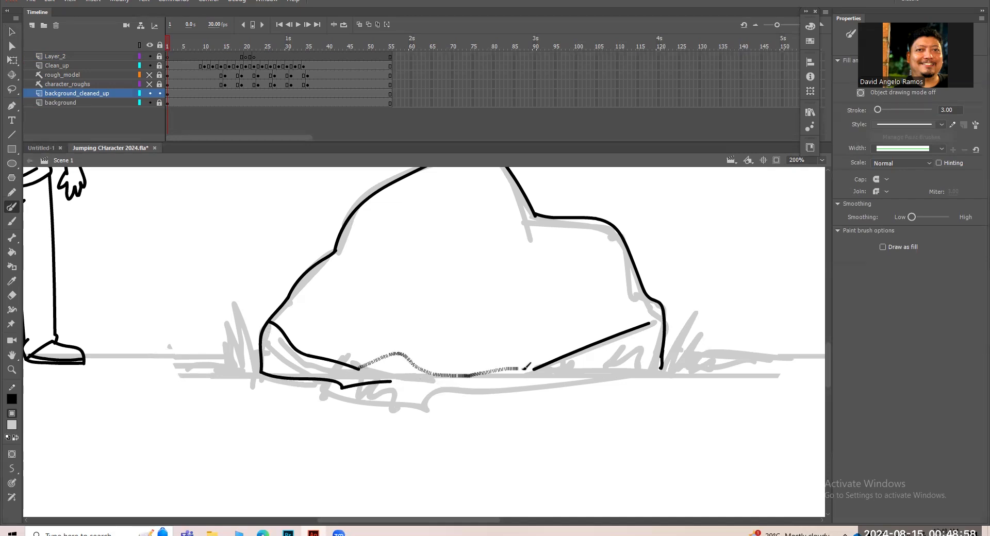
left_click_drag(391, 381, 609, 376)
left_click_drag(519, 368, 535, 369)
Draw zigzag grass tufts on both sides of the rock's base.
mouse_move(612, 375)
left_mouse_down()
mouse_move(632, 346)
mouse_move(631, 359)
mouse_move(653, 353)
mouse_move(666, 369)
mouse_move(703, 305)
left_mouse_up()
mouse_move(675, 366)
left_mouse_down()
mouse_move(704, 329)
mouse_move(700, 352)
mouse_move(730, 336)
mouse_move(724, 356)
mouse_move(742, 364)
left_mouse_up()
mouse_move(254, 356)
left_mouse_down()
mouse_move(235, 301)
mouse_move(242, 351)
mouse_move(225, 315)
mouse_move(230, 351)
mouse_move(214, 328)
left_mouse_up()
mouse_move(226, 364)
left_mouse_down()
mouse_move(210, 347)
mouse_move(196, 365)
left_mouse_up()
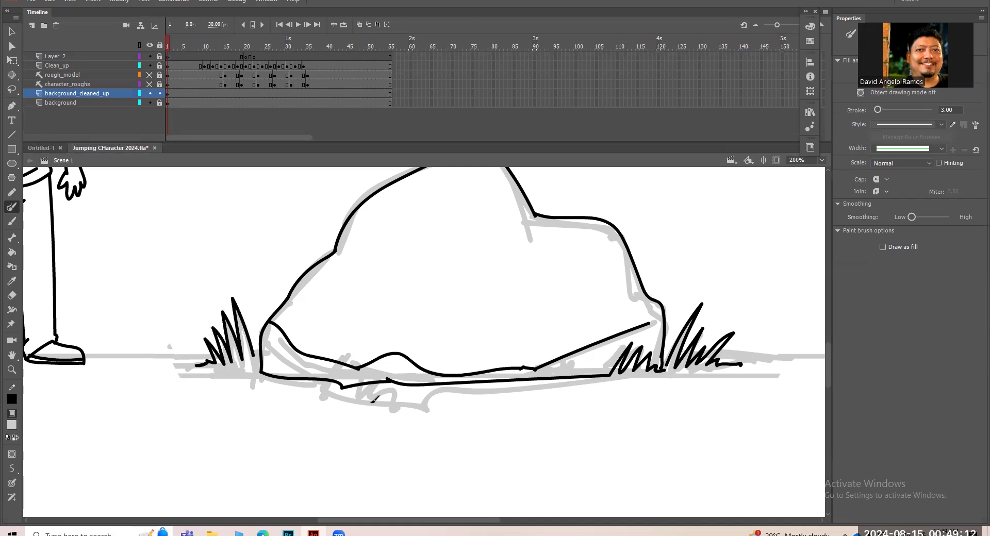
Add crease lines and short crack strokes inside the rock as surface detail.
left_click_drag(603, 277, 507, 326)
left_click_drag(331, 303, 367, 339)
left_click_drag(607, 337, 599, 363)
left_click_drag(641, 325, 639, 344)
left_click_drag(292, 344, 295, 367)
left_click_drag(274, 324, 277, 340)
key("ctrl+minus")
key("ctrl+minus")
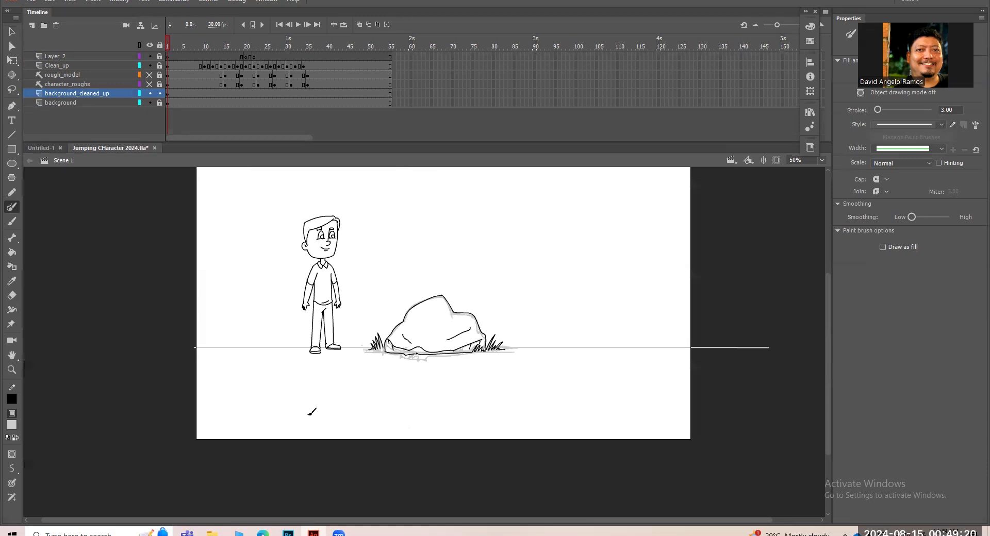
Try drawing the ground line beyond the rock's right-hand grass with the Paint Brush, and undo it.
key("z")
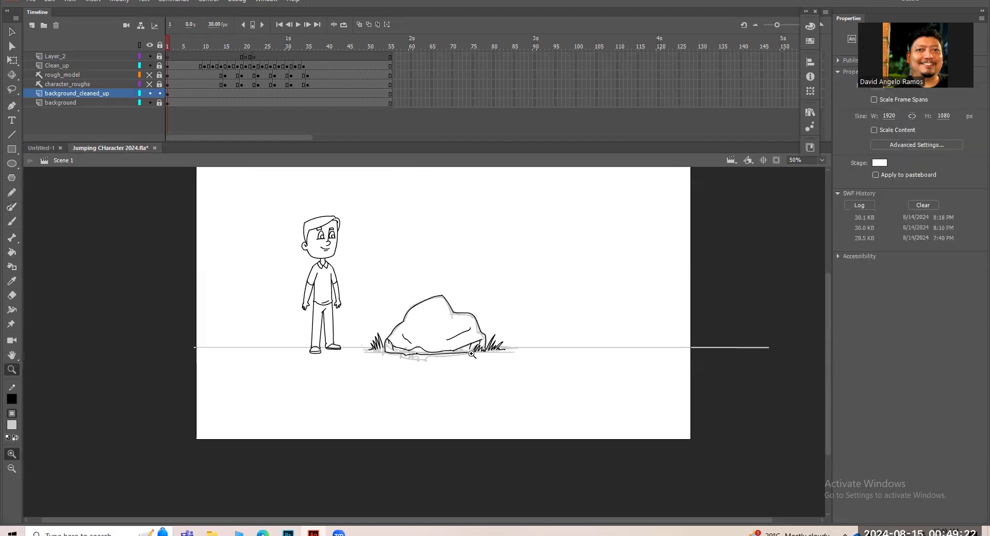
left_click(474, 354)
left_click(503, 336)
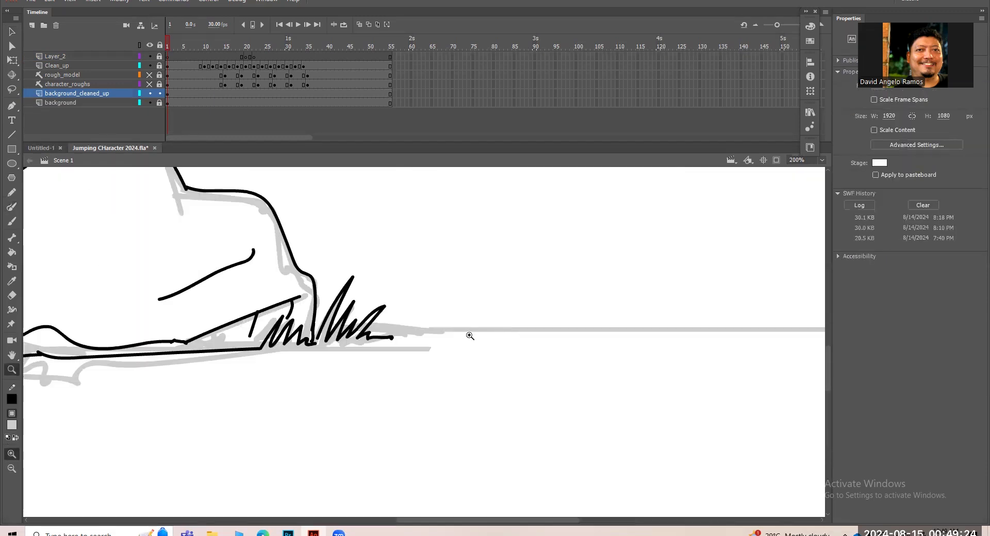
key("y")
left_click_drag(415, 328, 704, 315)
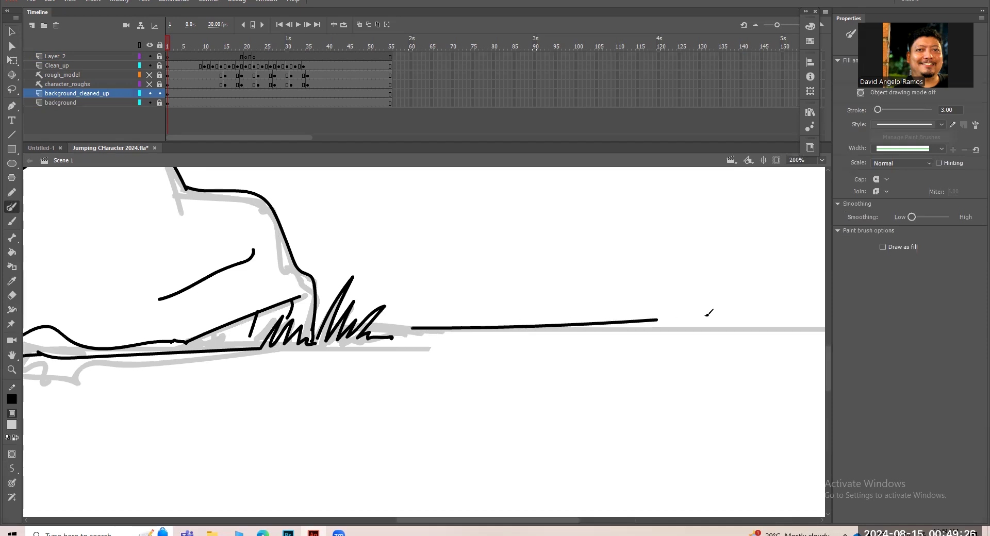
key("ctrl+z")
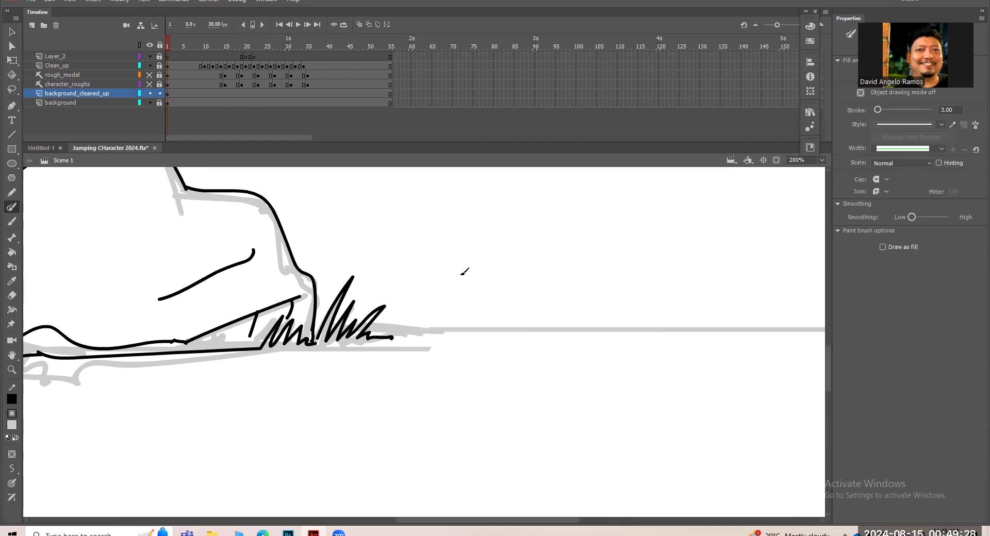
Set up the Brush tool with a black fill, a size reduced to 17, and pressure sensitivity.
key("b")
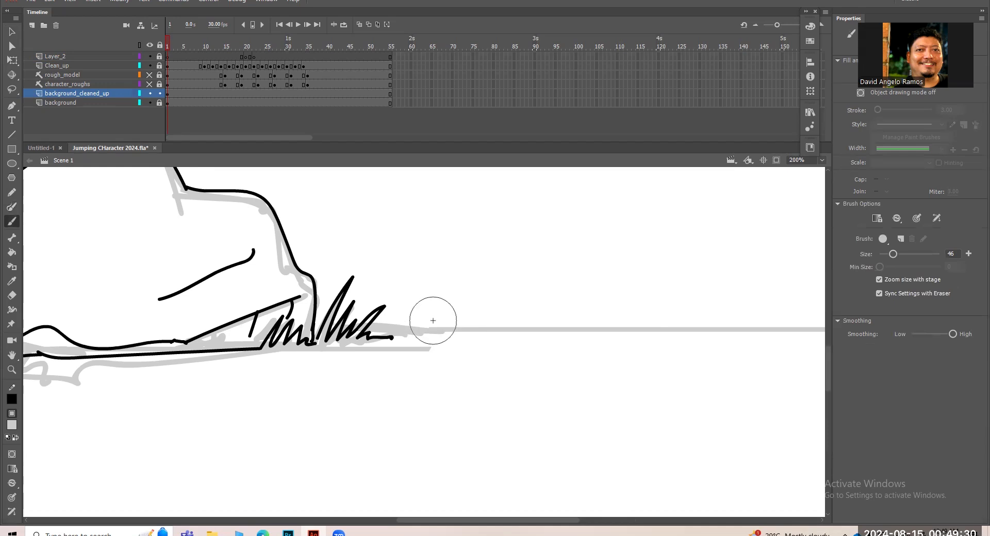
left_click(14, 428)
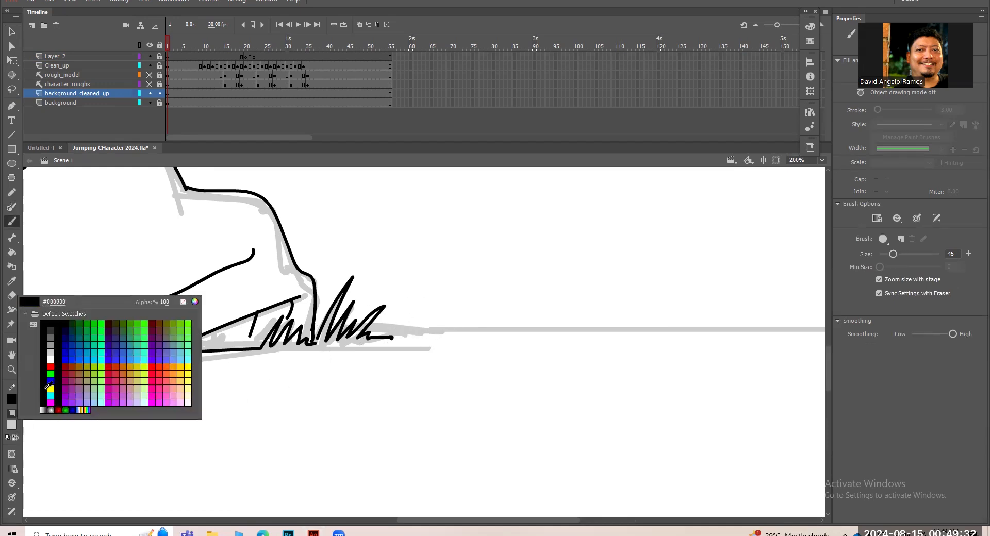
left_click(21, 315)
key("bracketleft")
key("bracketleft")
key("bracketleft")
key("bracketleft")
key("bracketleft")
key("bracketleft")
key("bracketleft")
key("bracketleft")
key("bracketleft")
key("bracketleft")
key("bracketleft")
key("bracketleft")
key("bracketleft")
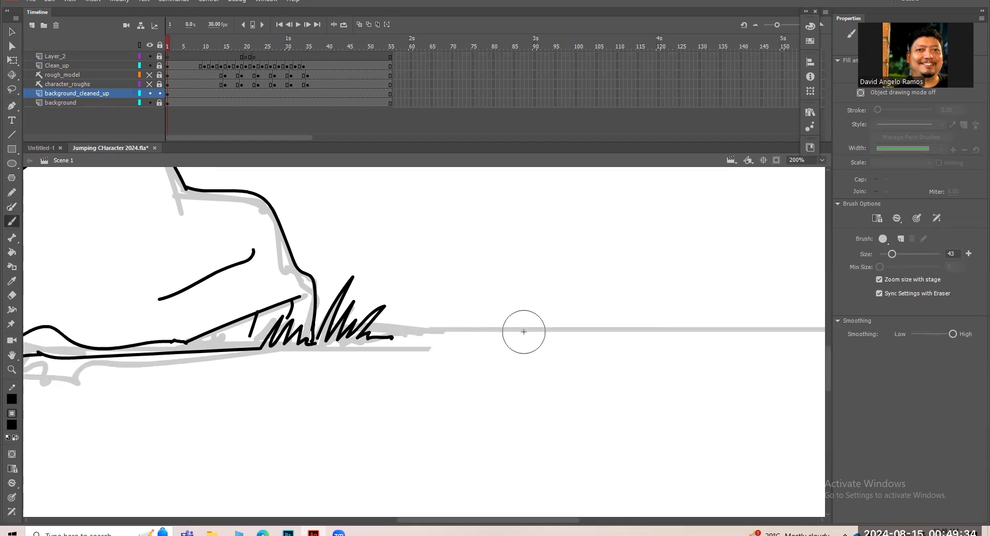
key("bracketleft")
key("bracketleft")
key("bracketleft")
key("bracketleft")
key("bracketleft")
key("bracketleft")
key("bracketleft")
key("bracketleft")
key("bracketleft")
key("bracketleft")
key("bracketleft")
key("bracketleft")
key("bracketleft")
key("bracketleft")
key("bracketleft")
key("bracketleft")
key("bracketleft")
key("bracketleft")
key("bracketleft")
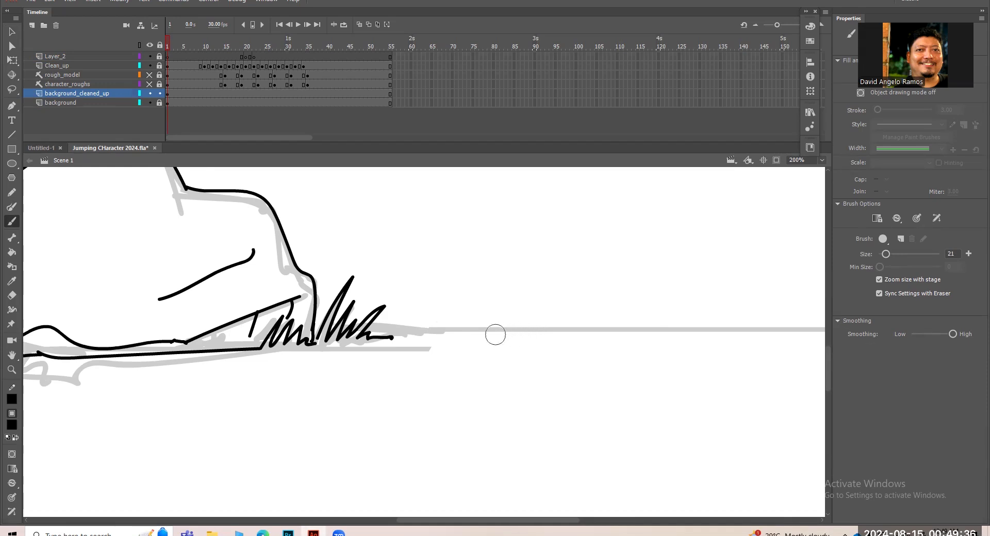
left_click(15, 499)
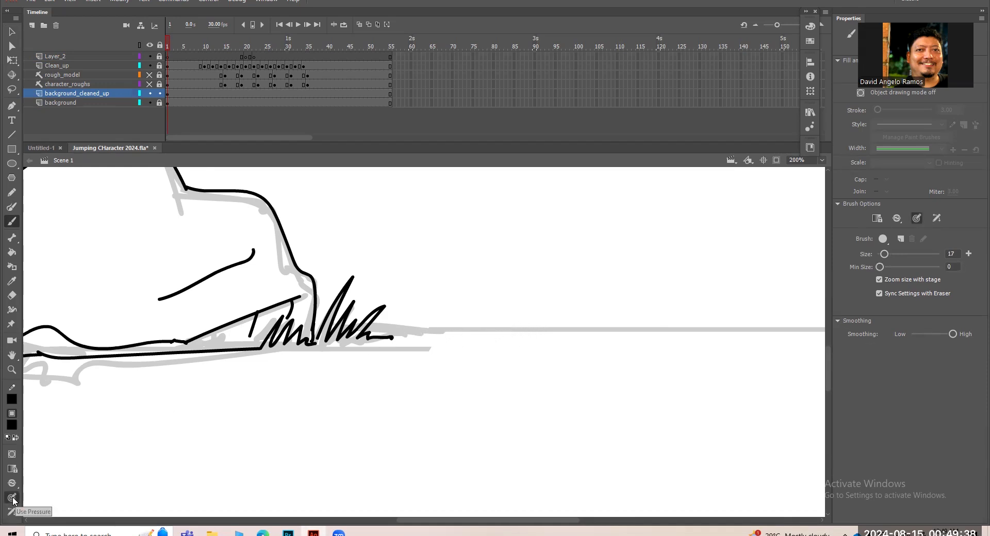
Draw a thin, pressure-varied ground line along the grey guide to the right of the rock, redoing the first stroke at brush size 10.
left_click_drag(410, 333, 801, 326)
key("ctrl+minus")
key("ctrl+z")
key("ctrl+equal")
mouse_move(410, 328)
left_mouse_down()
mouse_move(350, 331)
mouse_move(801, 333)
left_mouse_up()
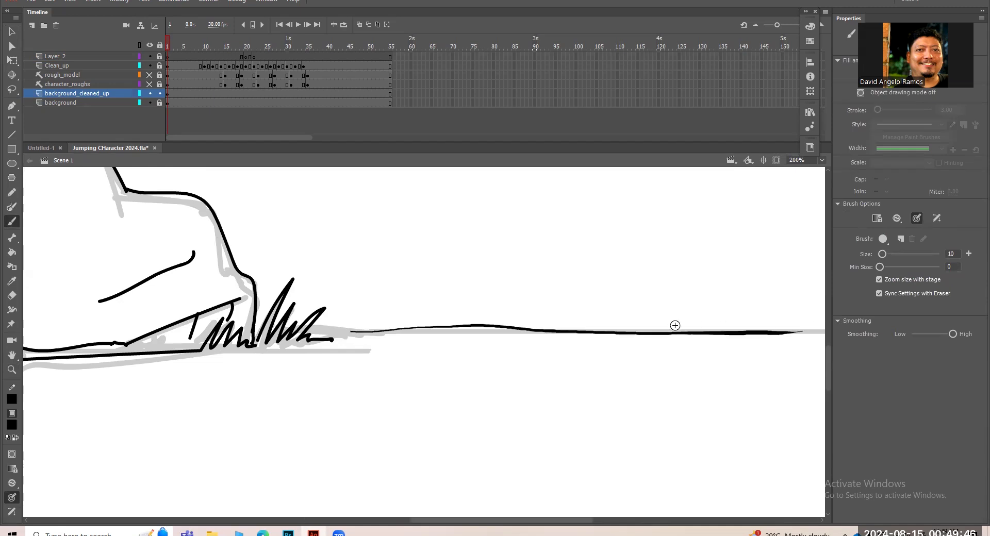
Extend the thin ground line farther right along the grey guide, adding a small bump after the existing line.
left_click_drag(660, 376, 465, 357)
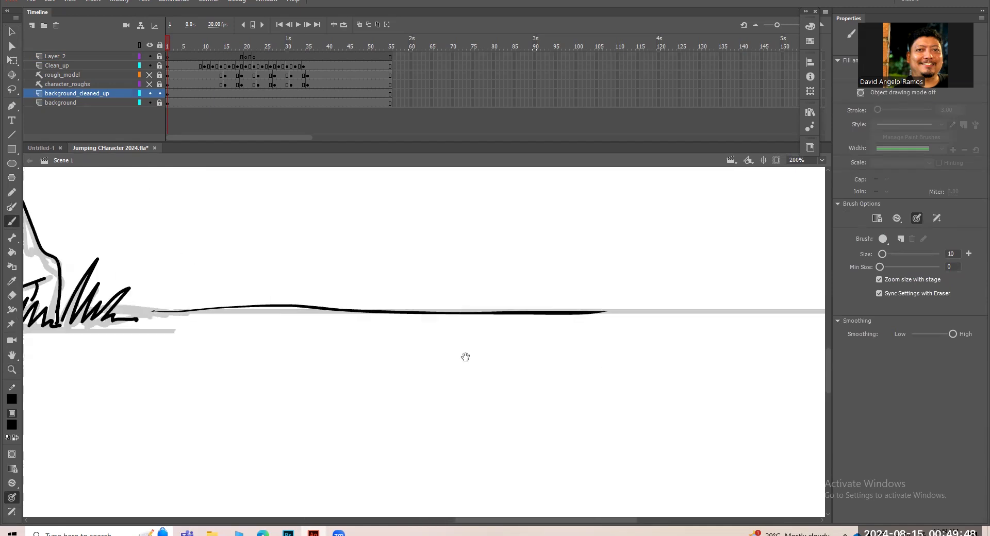
left_click_drag(625, 311, 773, 312)
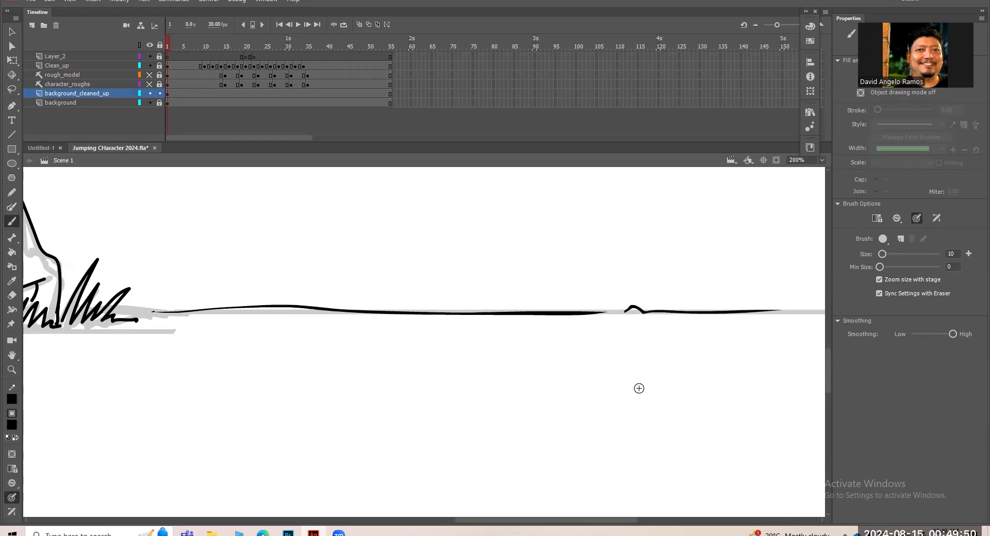
Ink the ground line along the grey guide on both sides of the standing character's feet, undoing and redrawing a stroke.
key("ctrl+minus")
key("ctrl+minus")
key("z")
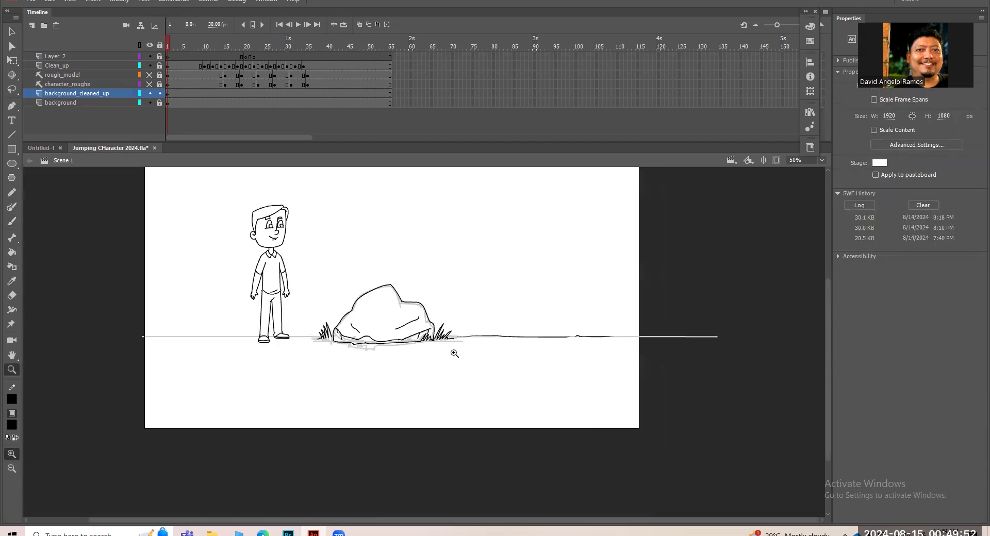
left_click(234, 352)
left_click(283, 345)
left_click_drag(653, 334, 363, 364)
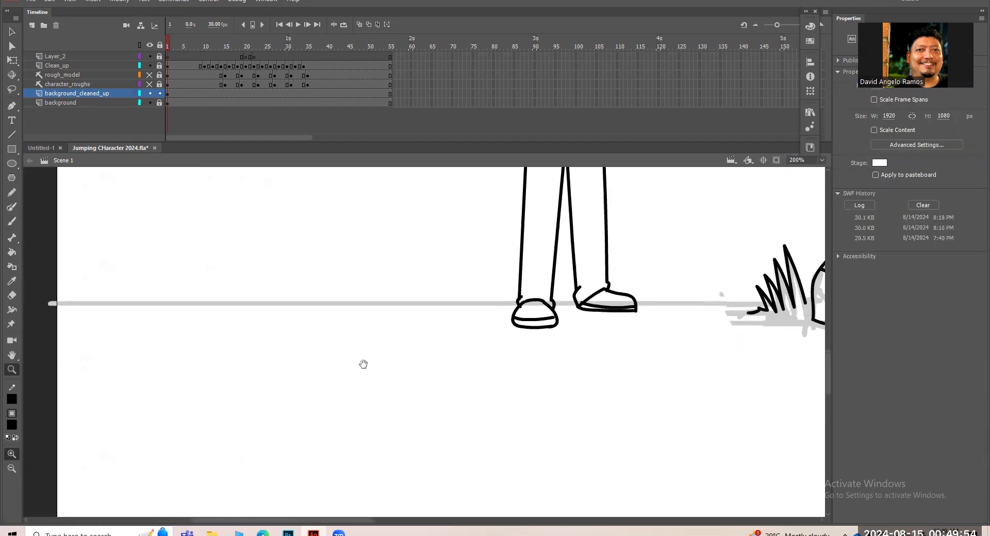
key("b")
mouse_move(314, 303)
left_mouse_down()
mouse_move(781, 297)
mouse_move(749, 306)
left_mouse_up()
key("ctrl+z")
left_click_drag(549, 299, 719, 298)
Add a small pebble bump, a grass tuft, the leftmost ground line and a thin stroke below it, left of the character.
left_click_drag(280, 300, 302, 305)
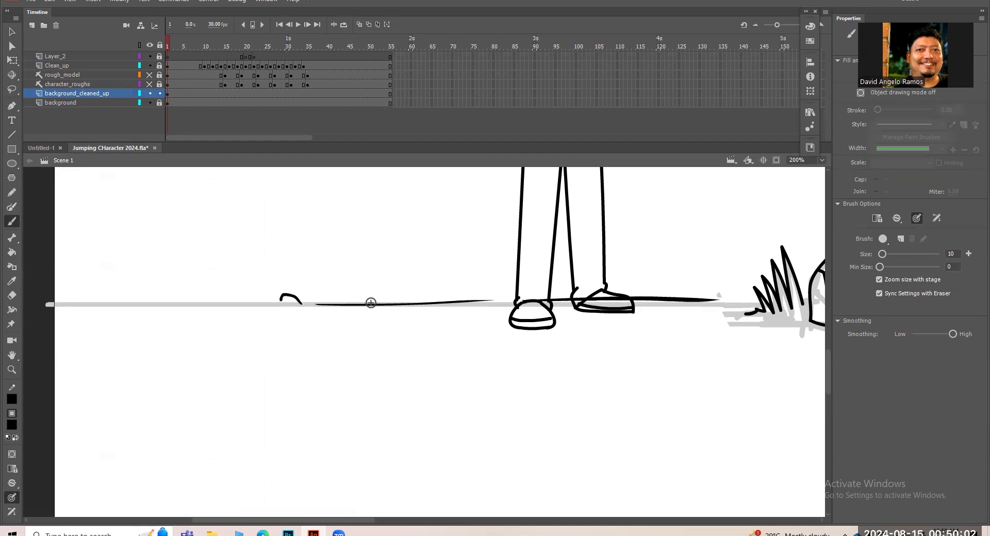
mouse_move(384, 302)
left_mouse_down()
mouse_move(405, 259)
mouse_move(398, 291)
mouse_move(429, 259)
mouse_move(420, 298)
left_mouse_up()
left_click_drag(272, 304, 136, 300)
left_click_drag(176, 335, 403, 323)
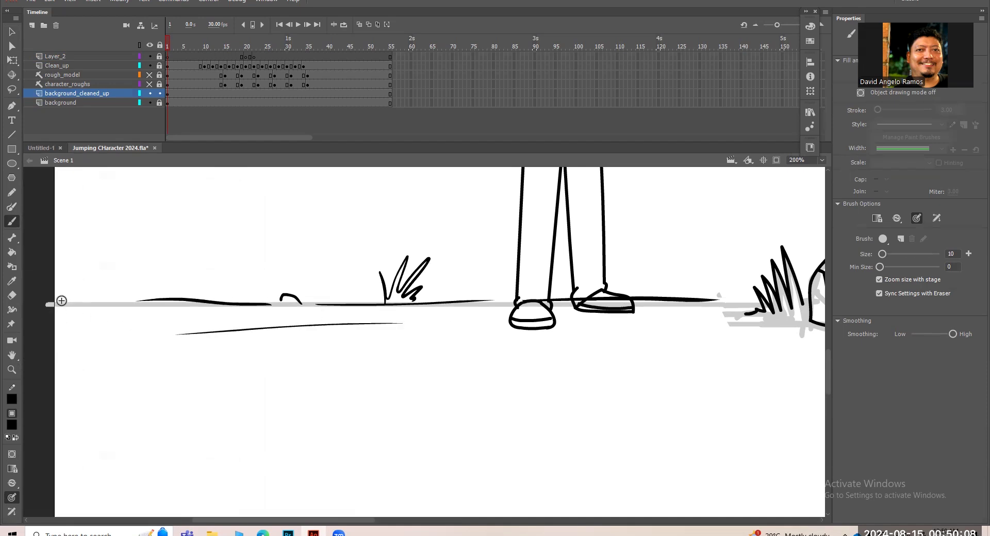
Finish the ground line at the stage's right edge and scatter thin horizontal strokes across the ground below.
key("ctrl+minus")
key("ctrl+minus")
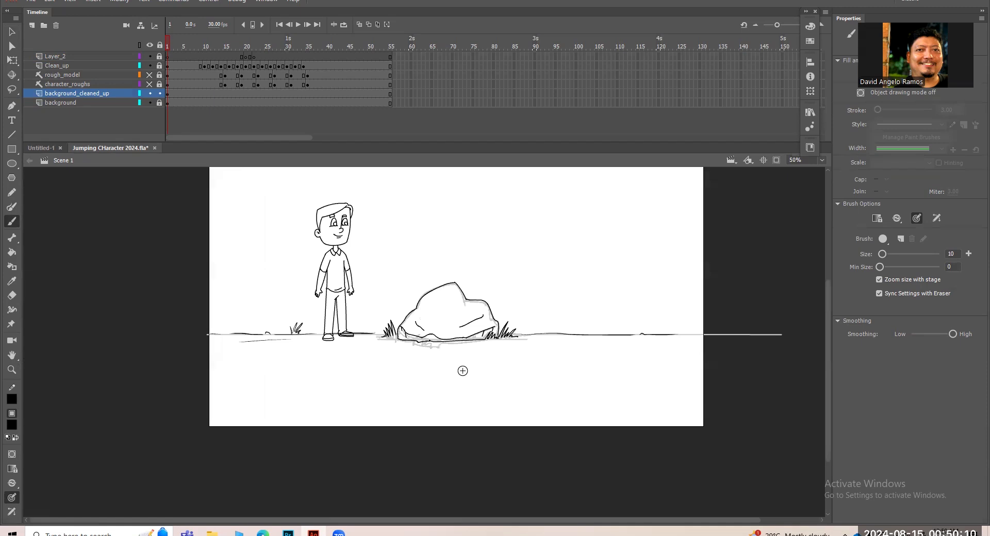
left_click_drag(689, 335, 703, 333)
left_click_drag(440, 366, 647, 354)
left_click_drag(335, 374, 361, 372)
left_click_drag(257, 365, 267, 364)
left_click_drag(326, 398, 513, 396)
left_click_drag(634, 384, 639, 384)
Draw several small pebbles scattered across the ground below the character and the rock.
left_click_drag(391, 359, 403, 357)
left_click_drag(340, 365, 349, 365)
left_click_drag(568, 352, 575, 352)
left_click_drag(644, 368, 651, 366)
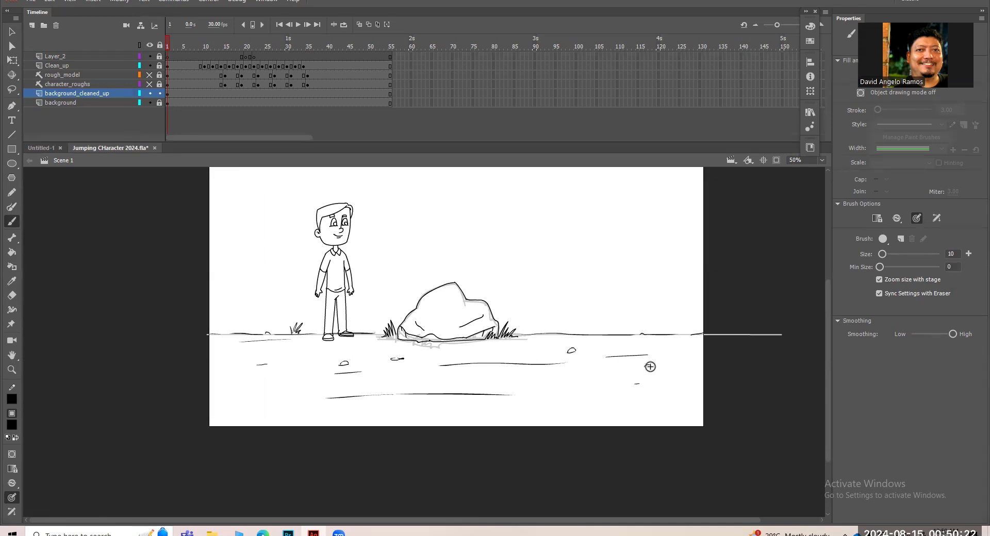
left_click_drag(569, 384, 572, 380)
Delete the rough background layer beneath background_cleaned_up.
left_click(80, 101)
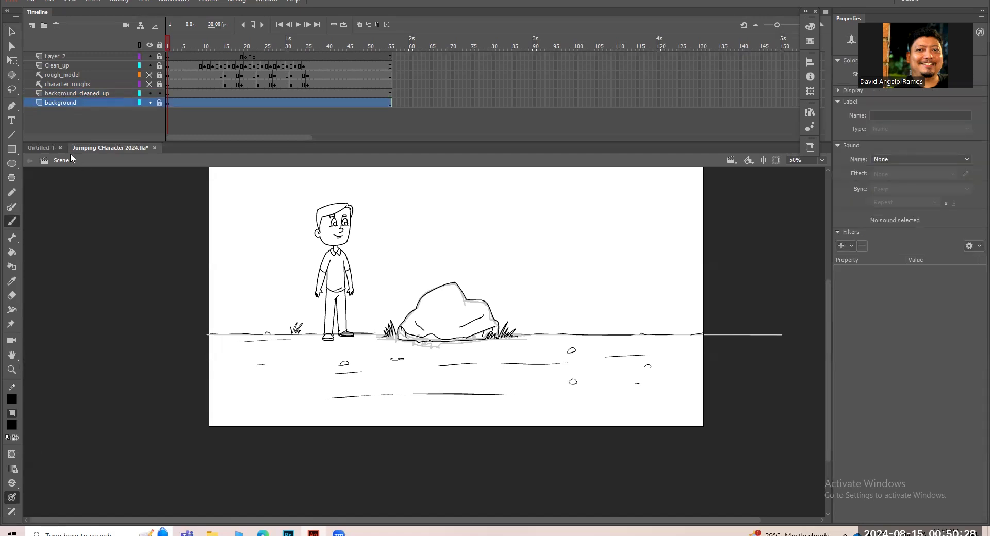
left_click(56, 25)
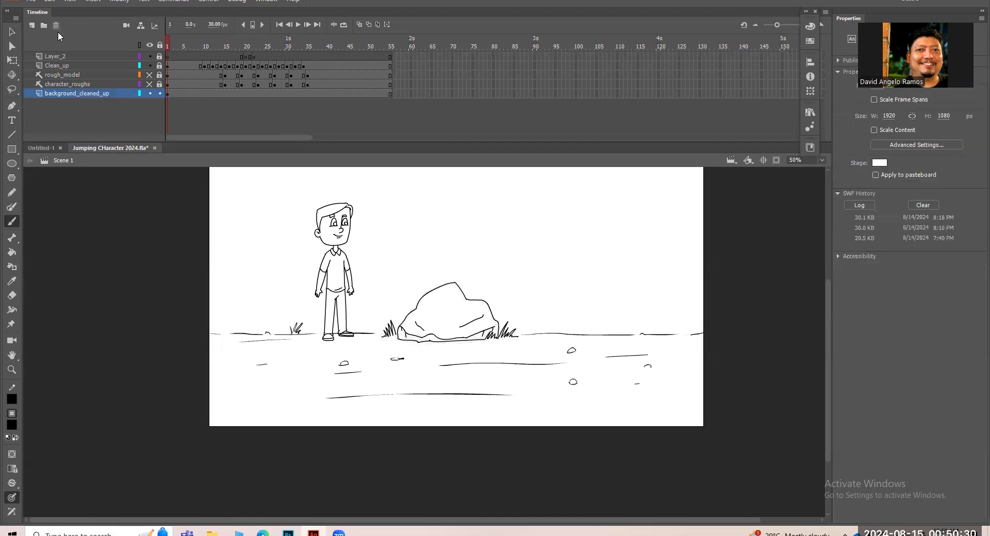
Scrub through the timeline and play the jump animation against the cleaned-up background.
left_click(316, 46)
left_click_drag(303, 42, 117, 90)
left_click_drag(564, 354, 512, 371)
key("Return")
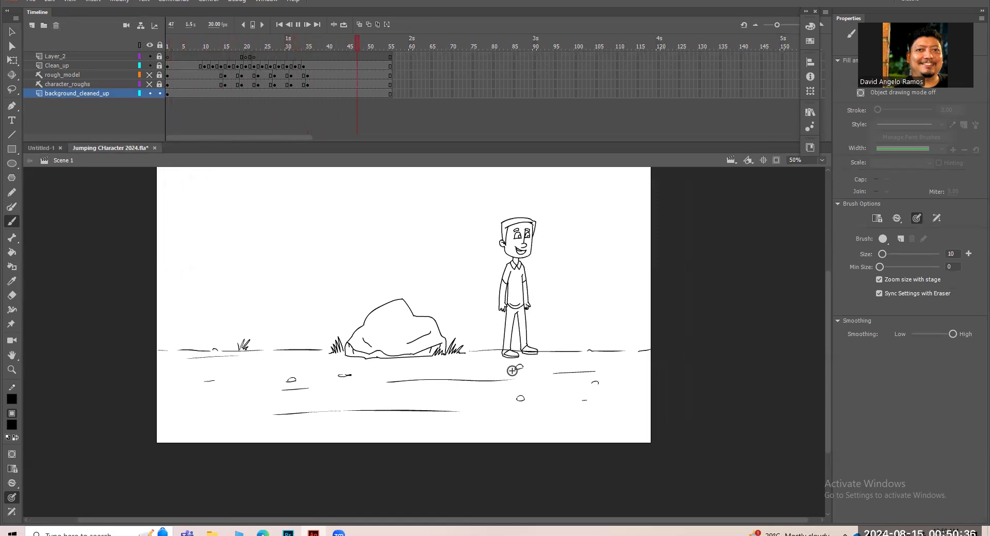
key("Return")
left_click_drag(608, 278, 608, 289)
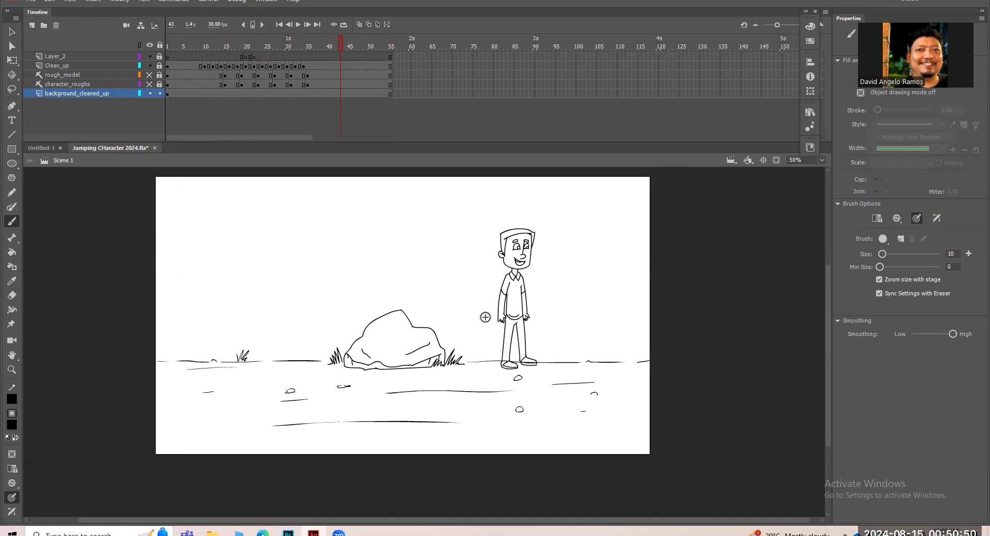
Replay the animation from frame 1 several times and test the movie.
left_click_drag(328, 51, 95, 142)
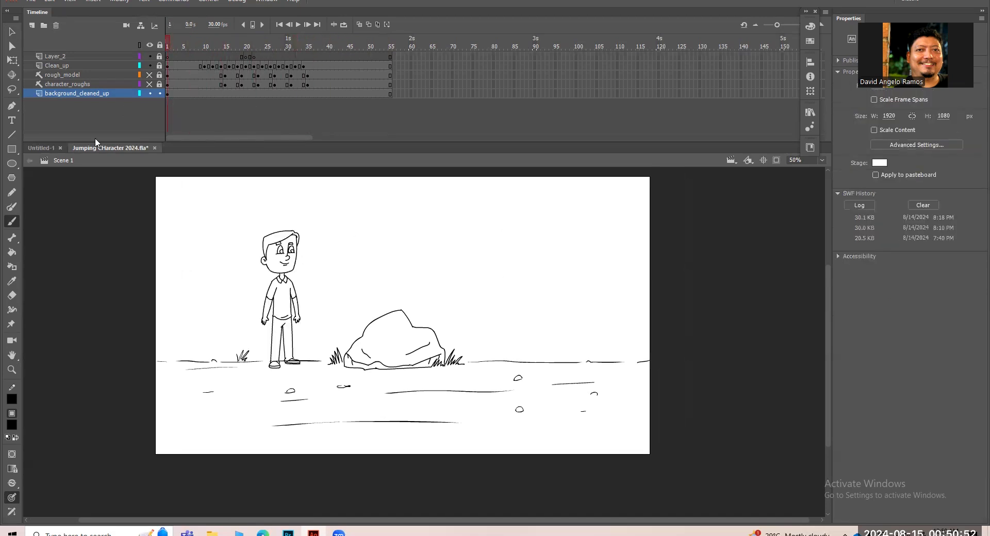
key("Return")
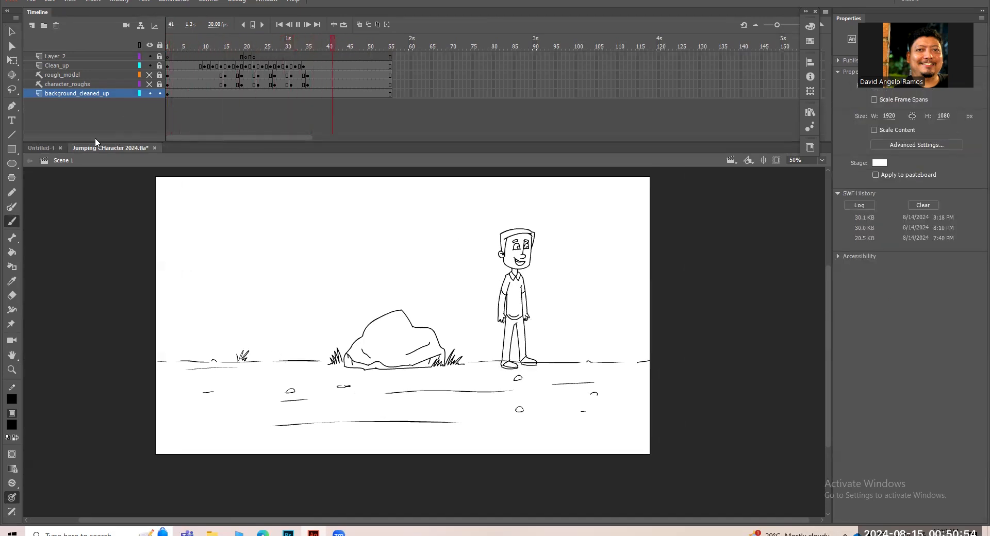
key("Return")
key("Return")
key("Return")
key("ctrl+Return")
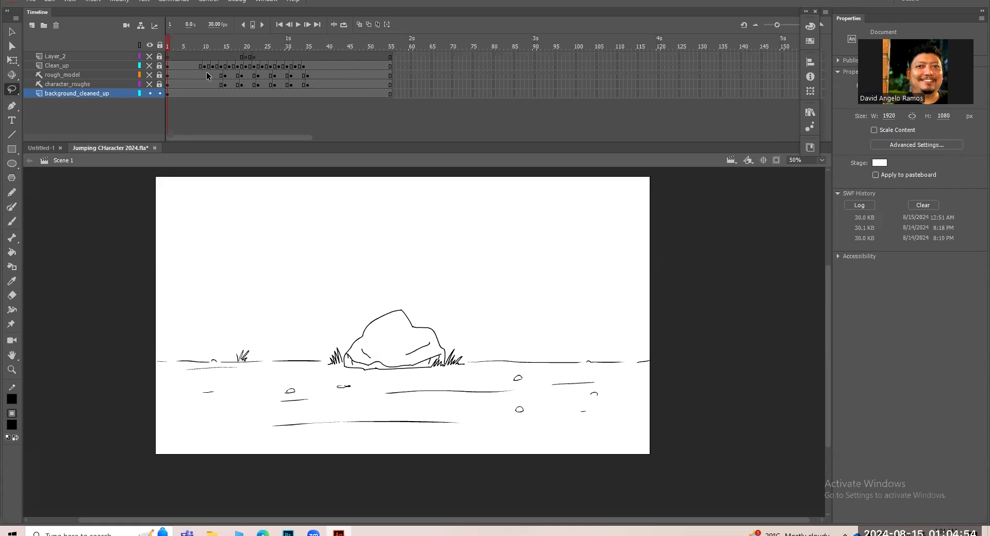
Make all the layers visible, including the rough_model and character_roughs layers.
left_click(149, 84)
left_click(151, 75)
left_click(150, 46)
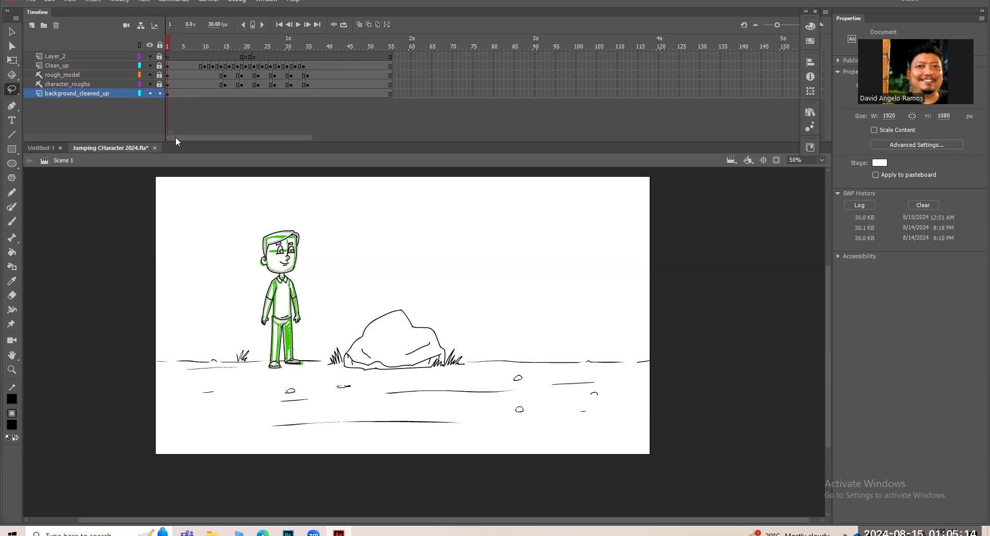
Hide the character_roughs, rough_model, Clean_up and Layer_2 layers, leaving only background_cleaned_up visible.
left_click(150, 84)
left_click(150, 75)
left_click(150, 66)
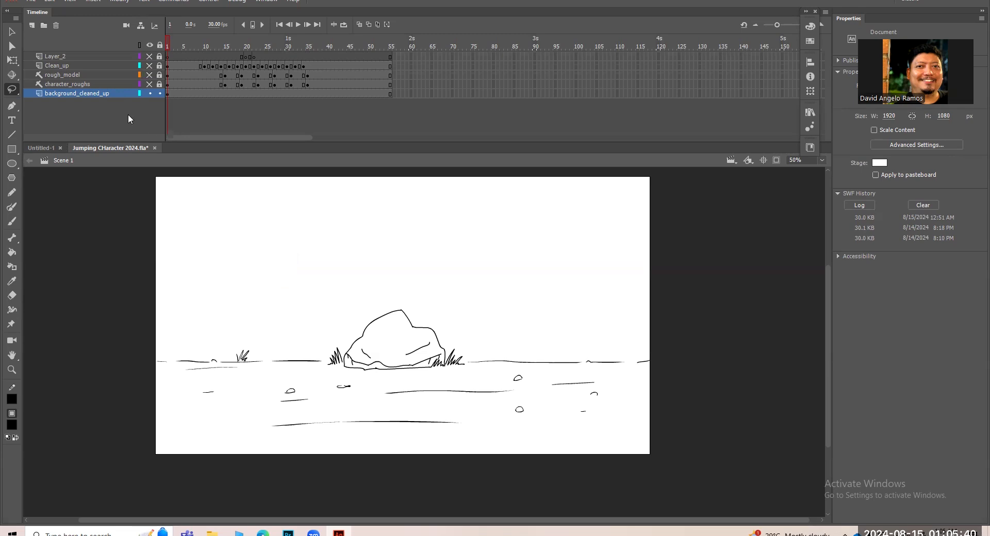
Export the visible background with Export Image (Legacy) as a PNG named "Background for Jumping Character" in Downloads, keeping the default export settings.
left_click(33, 2)
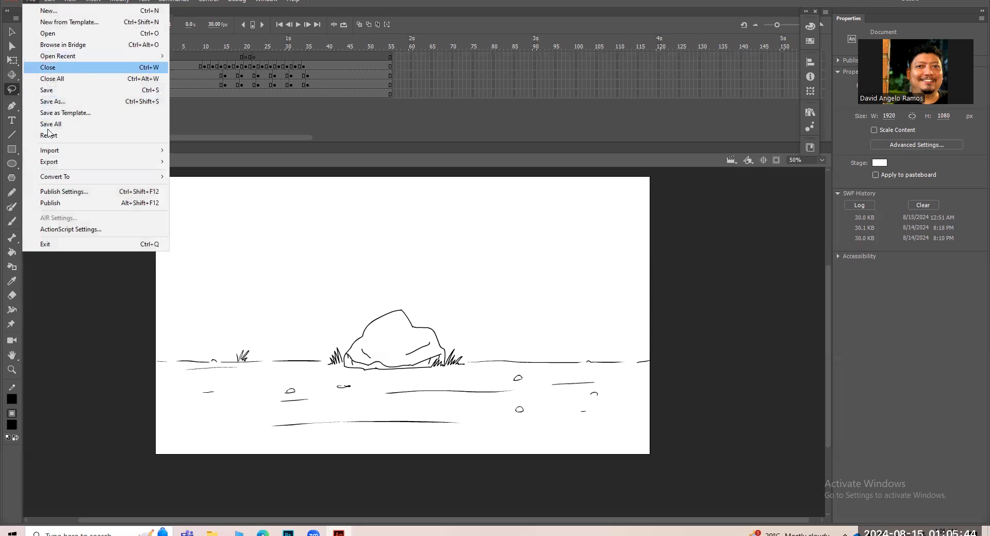
mouse_move(57, 162)
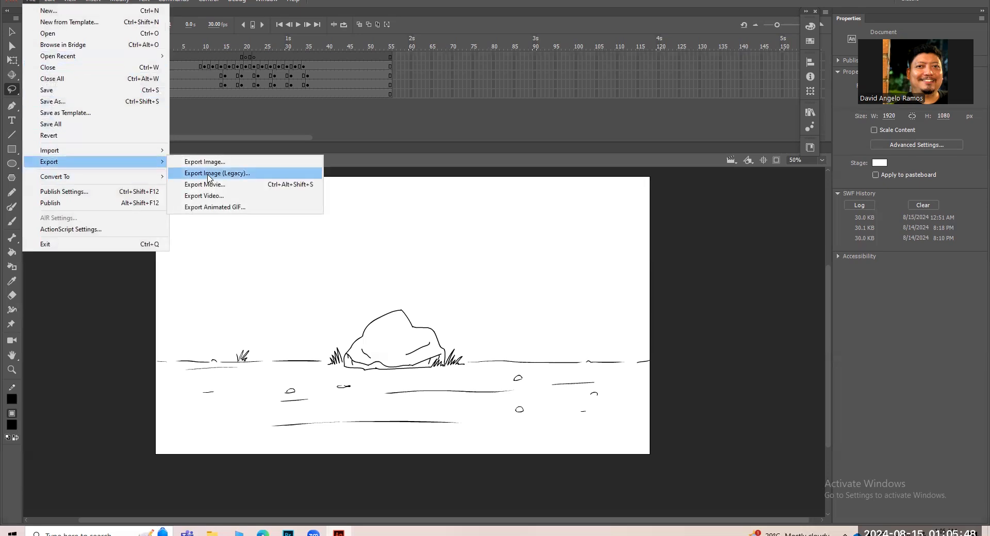
left_click(208, 174)
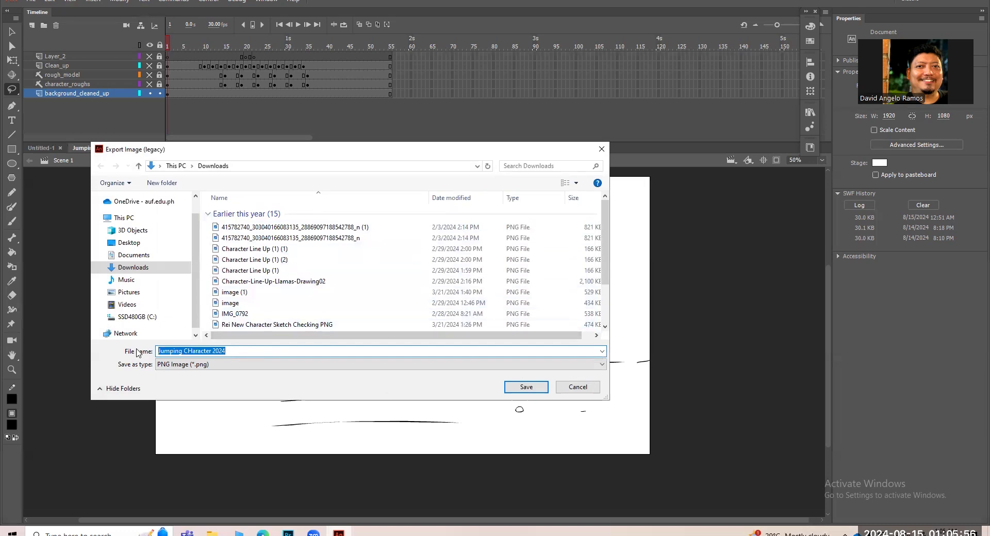
type("Background for")
key("BackSpace")
type("or Jumping Character")
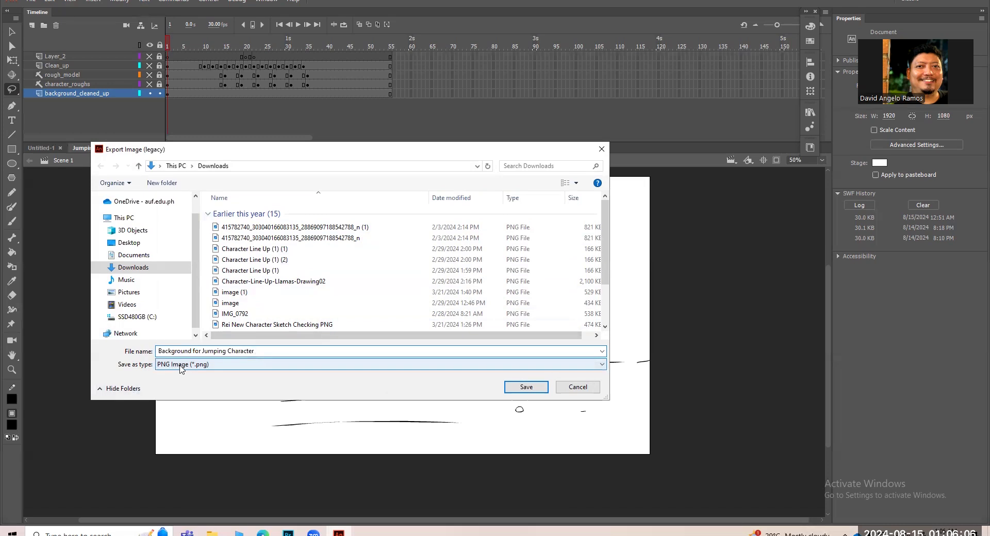
left_click(509, 392)
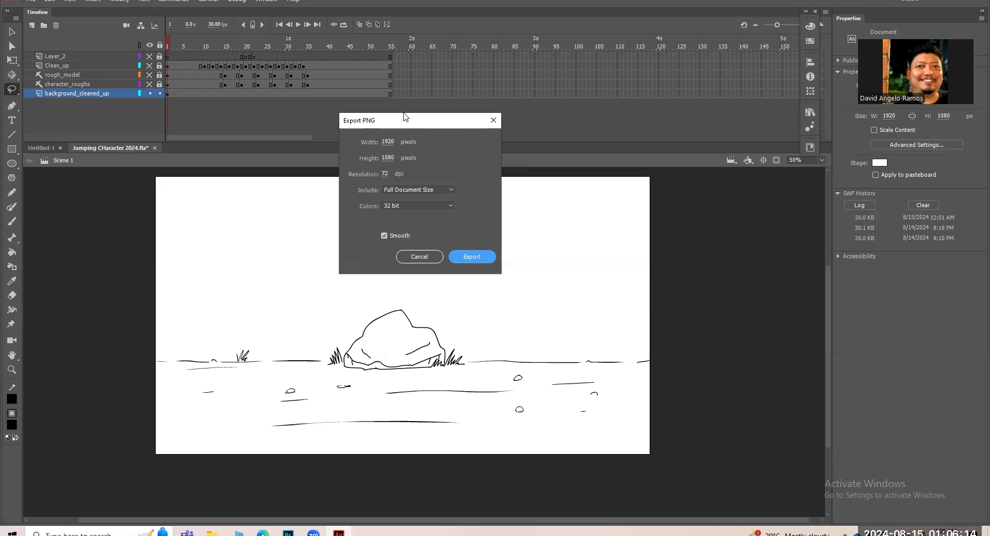
left_click_drag(442, 123, 465, 170)
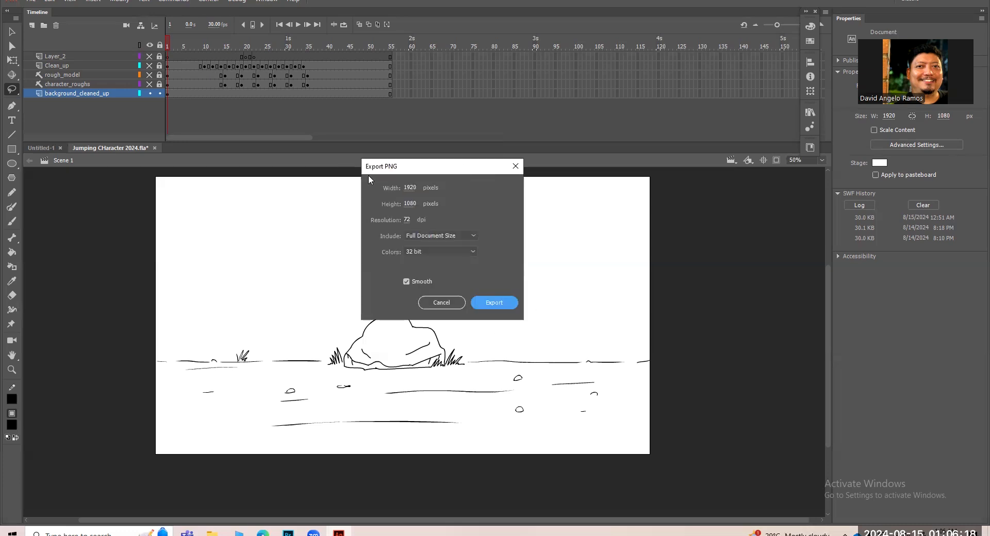
left_click(490, 305)
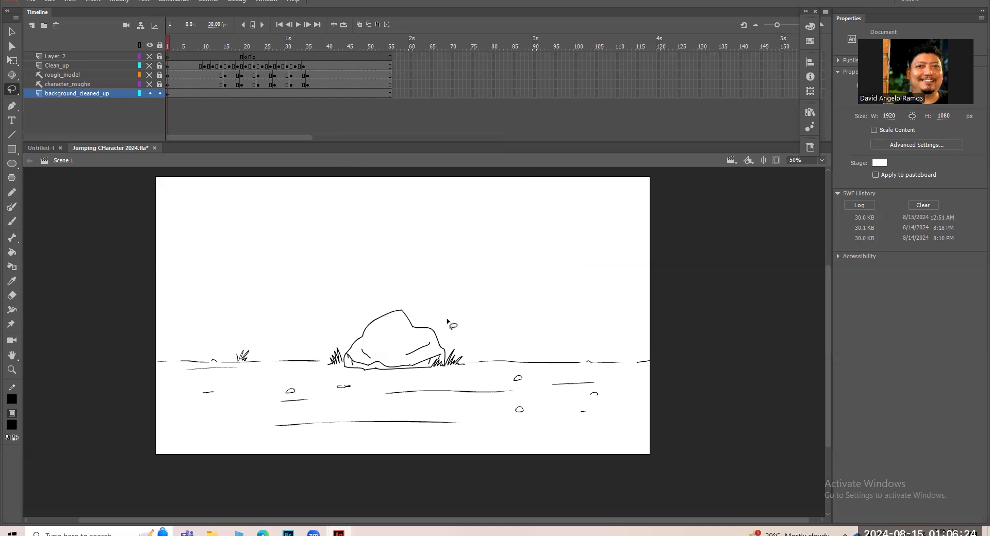
Switch to Photoshop and open the "Background for Jumping Character" PNG from Downloads.
left_click(288, 533)
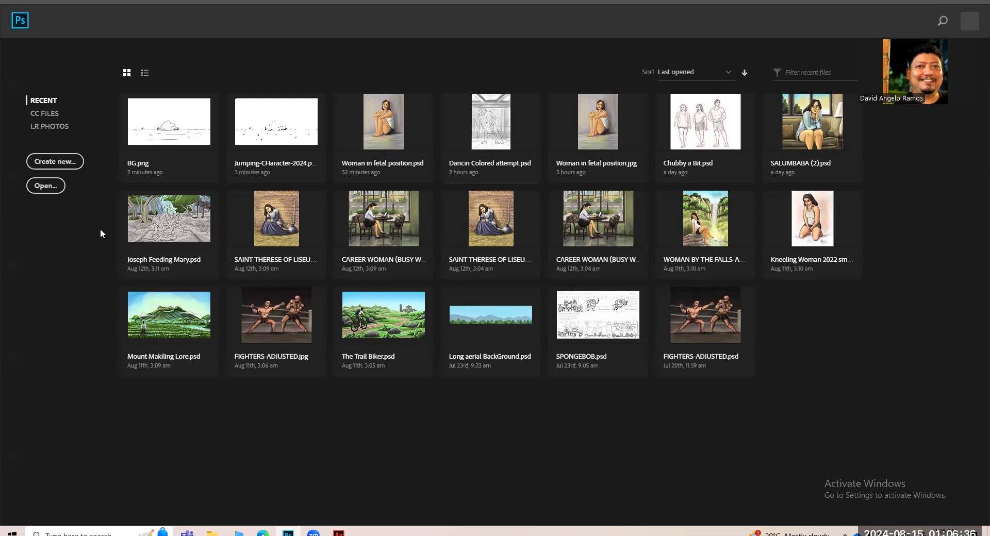
left_click(51, 161)
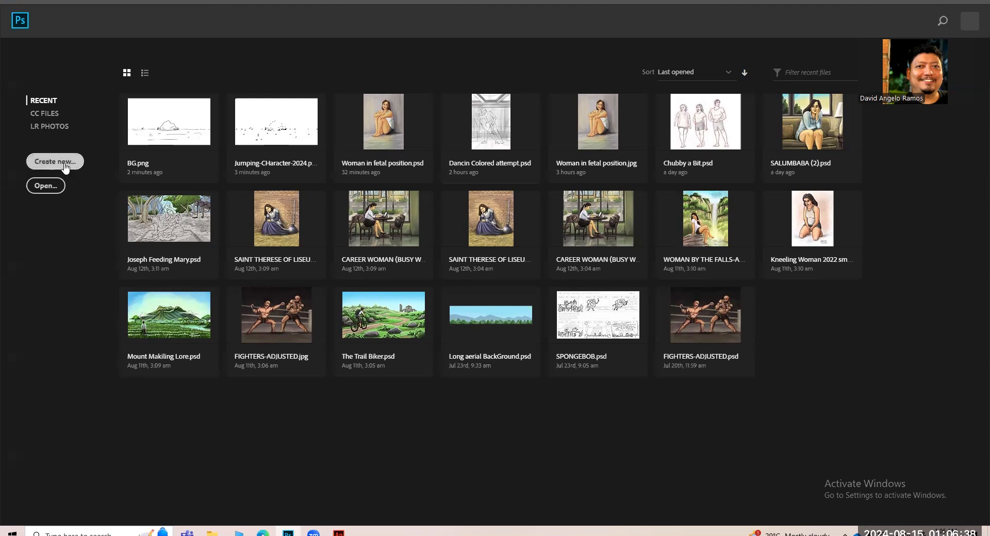
left_click(46, 190)
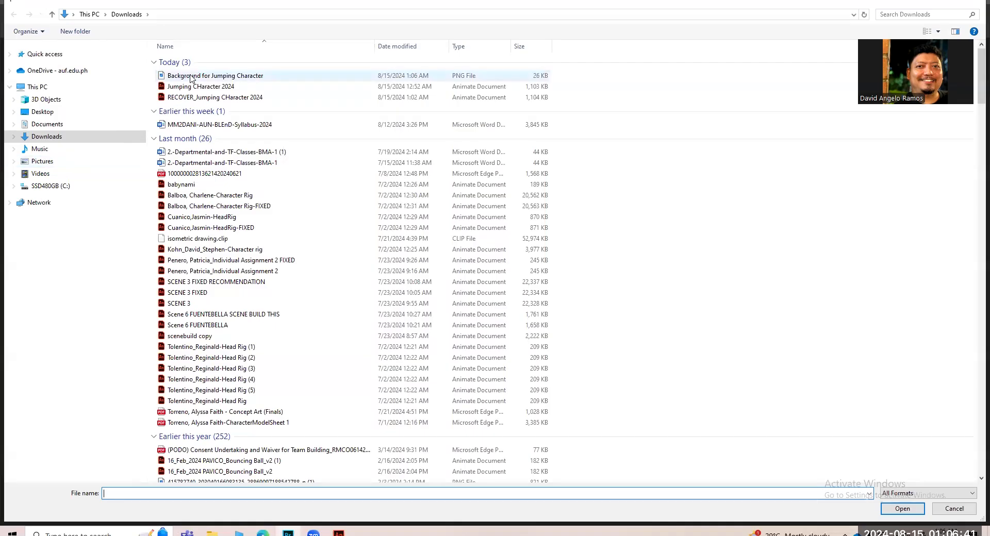
left_click(191, 77)
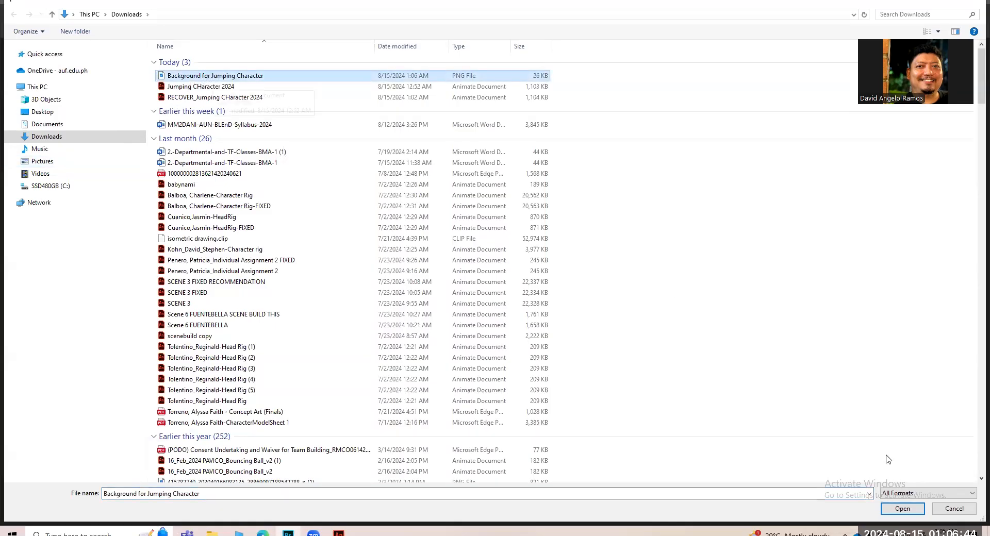
left_click(901, 509)
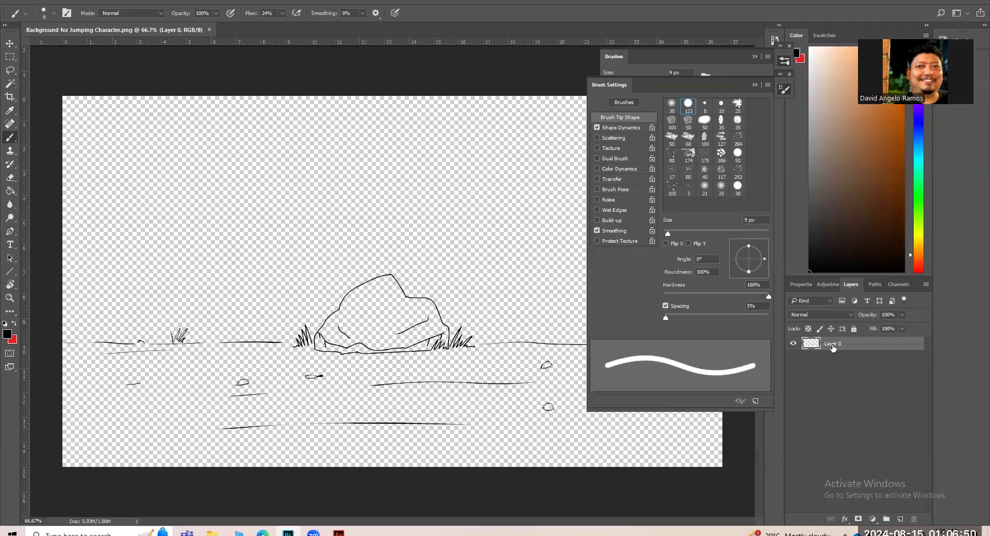
Add a new layer and rename the original drawing layer, Layer 0, as "line art".
left_click(899, 519)
left_click(793, 357)
double_click(833, 356)
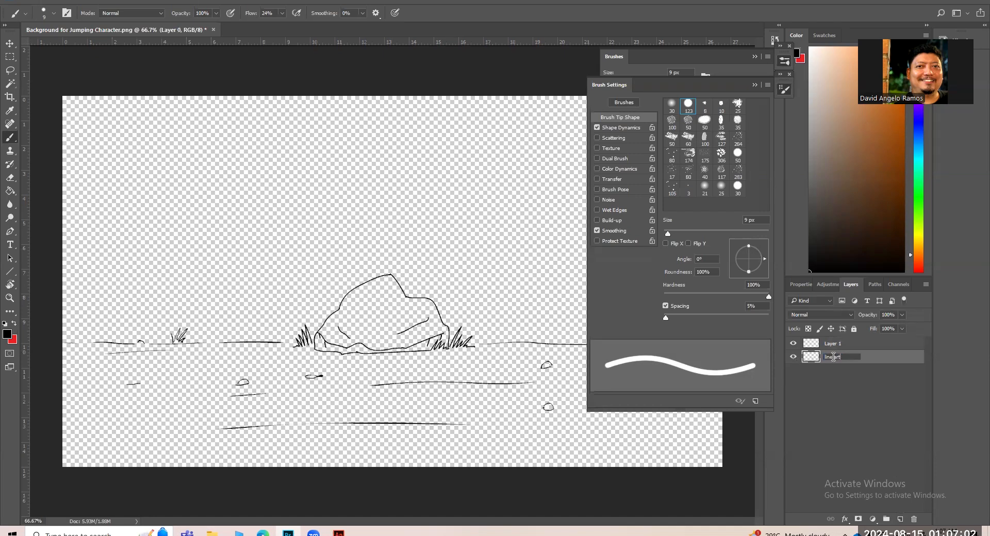
key("Return")
Move the new empty layer below the line art layer and rename it "color".
left_click(836, 344)
left_click_drag(836, 343, 838, 364)
double_click(832, 356)
Set the foreground color to a light cyan for the sky.
left_click(10, 335)
left_click_drag(576, 283, 555, 250)
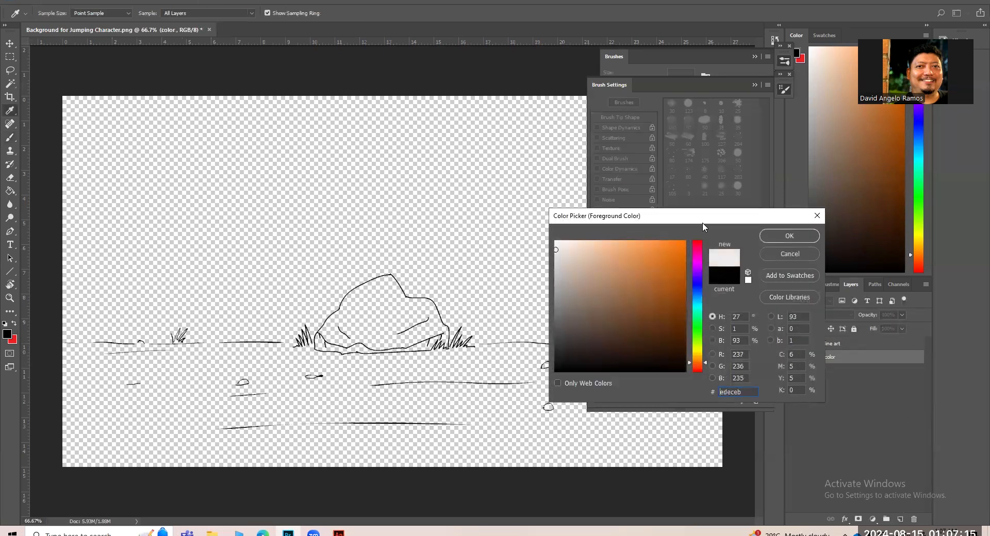
left_click(699, 311)
left_click(609, 261)
left_click(779, 235)
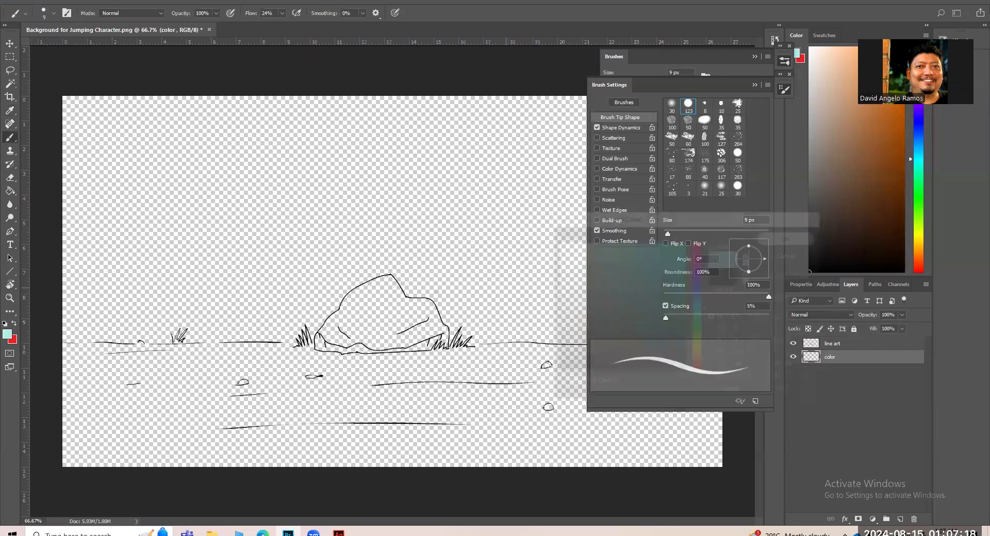
Enlarge the brush to 700 px and cover the color layer with light cyan as the sky base.
key("bracketright")
key("bracketright")
key("bracketright")
key("bracketright")
key("bracketright")
key("bracketright")
key("bracketright")
key("bracketright")
key("bracketright")
key("bracketright")
key("bracketright")
key("bracketright")
key("bracketright")
key("bracketright")
key("bracketright")
key("bracketright")
key("bracketright")
key("bracketright")
key("bracketright")
key("bracketright")
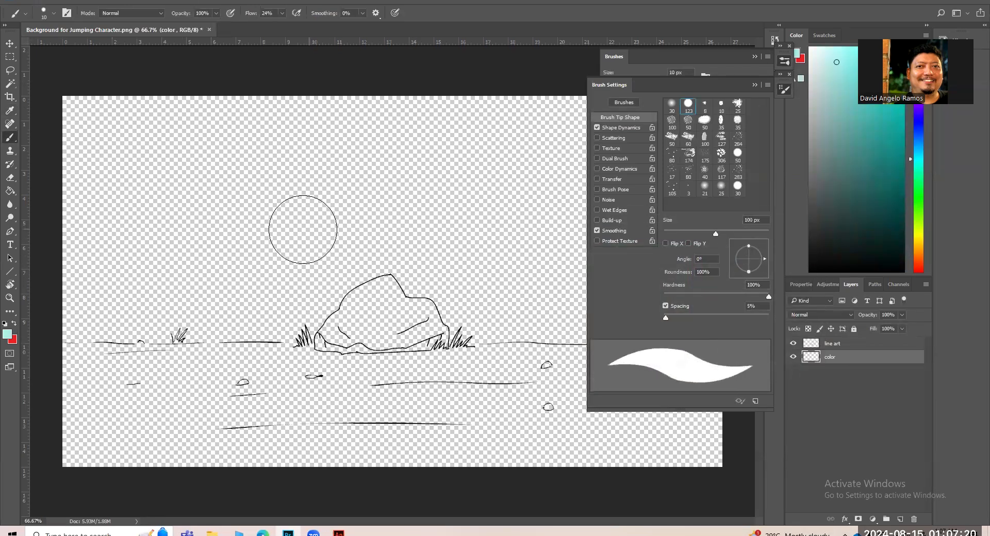
mouse_move(159, 115)
left_mouse_down()
mouse_move(120, 257)
mouse_move(137, 354)
mouse_move(210, 384)
mouse_move(444, 216)
mouse_move(496, 414)
mouse_move(664, 397)
mouse_move(638, 315)
mouse_move(122, 142)
mouse_move(120, 405)
mouse_move(249, 393)
mouse_move(686, 412)
left_mouse_up()
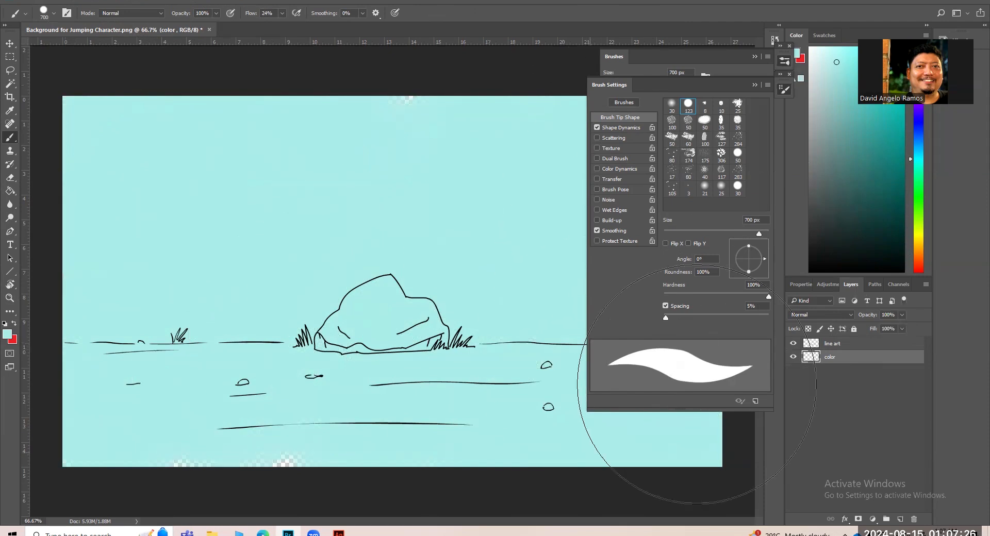
Choose the Hard Round Pressure Opacity brush and set the foreground color to a pale yellow-green.
left_click(672, 105)
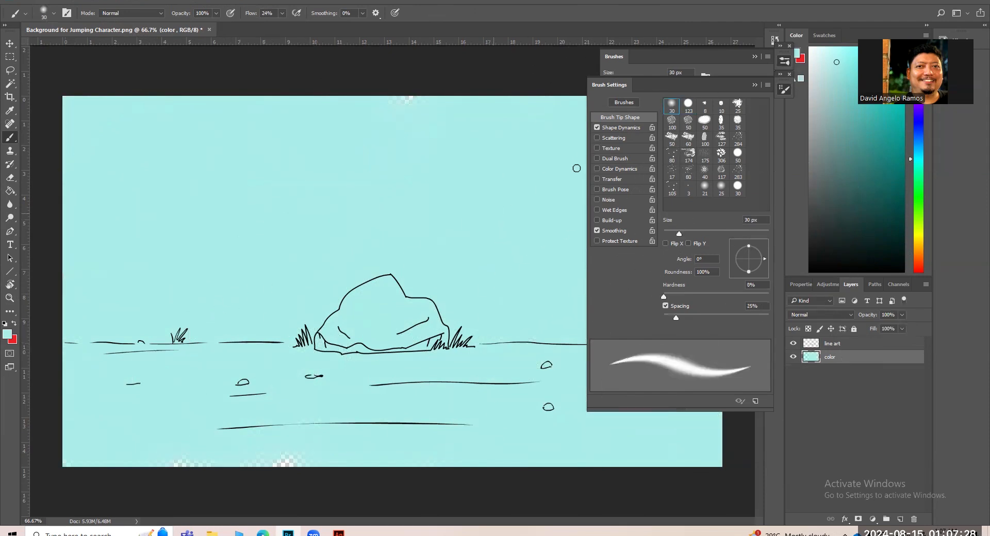
left_click(784, 62)
left_click(670, 240)
left_click(14, 337)
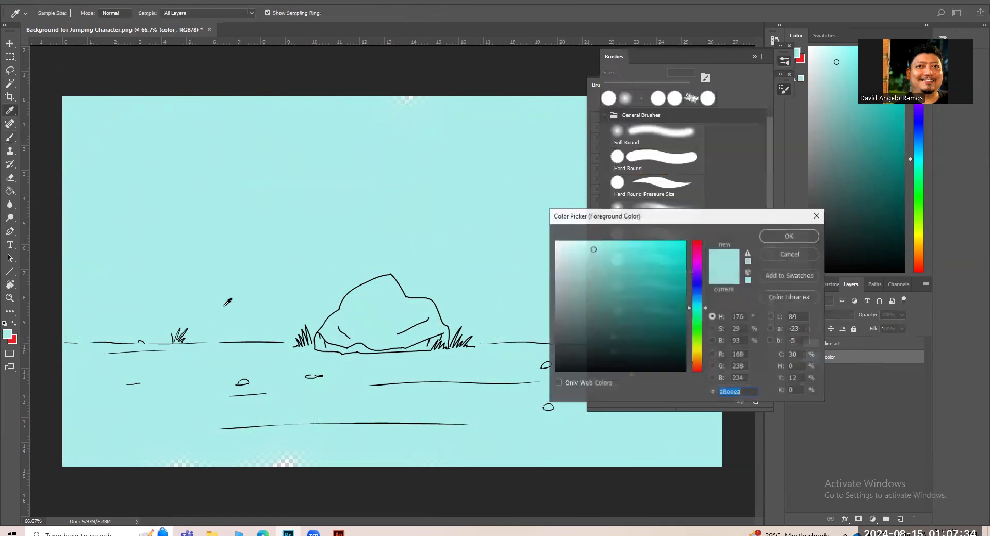
left_click_drag(709, 312, 706, 343)
left_click_drag(592, 249, 577, 242)
left_click(764, 236)
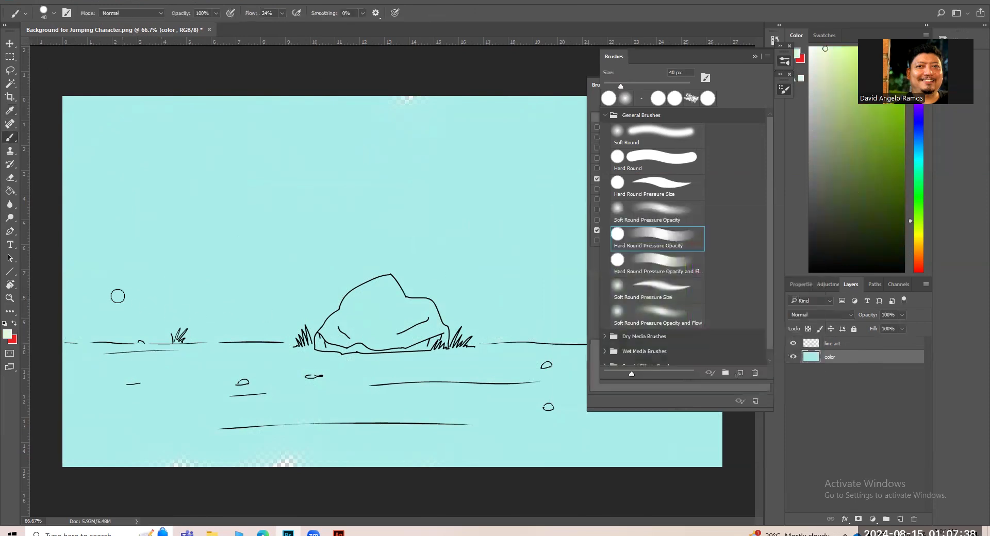
Paint pale yellow-green bands across the middle and lower sky, blending them with the Soft Round brush at 200 px.
key("bracketright")
key("bracketright")
key("bracketright")
key("bracketright")
mouse_move(66, 265)
left_mouse_down()
mouse_move(99, 331)
mouse_move(97, 269)
mouse_move(165, 293)
mouse_move(138, 305)
mouse_move(577, 309)
mouse_move(415, 242)
mouse_move(249, 277)
mouse_move(654, 290)
mouse_move(106, 325)
mouse_move(535, 308)
left_mouse_up()
left_click(662, 136)
mouse_move(572, 227)
left_mouse_down()
mouse_move(82, 243)
mouse_move(466, 236)
mouse_move(112, 230)
mouse_move(628, 203)
mouse_move(581, 281)
mouse_move(65, 327)
mouse_move(622, 340)
mouse_move(137, 360)
mouse_move(441, 354)
mouse_move(95, 320)
left_mouse_up()
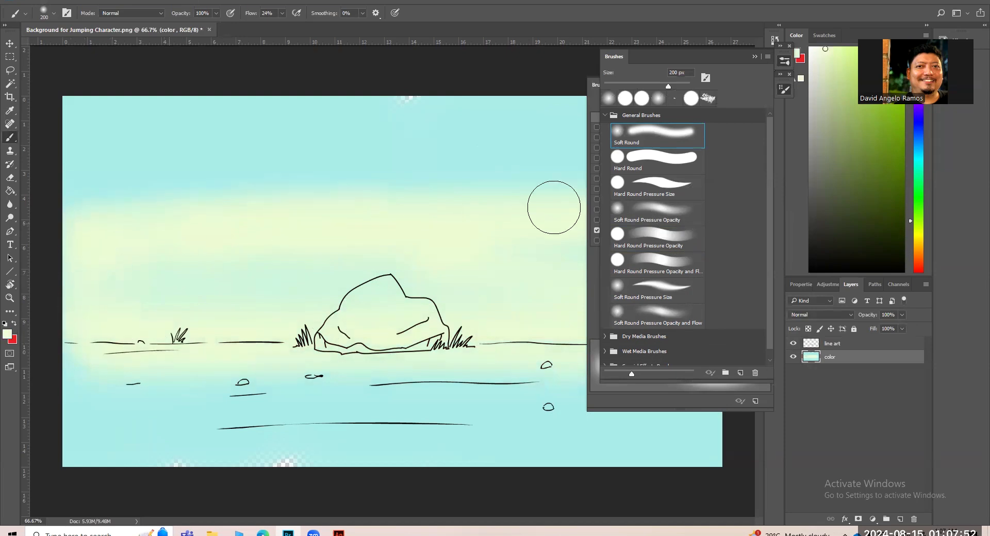
Sample the sky's cyan and turn it into a muted gray-teal foreground color, #749290.
left_click(316, 123, "alt")
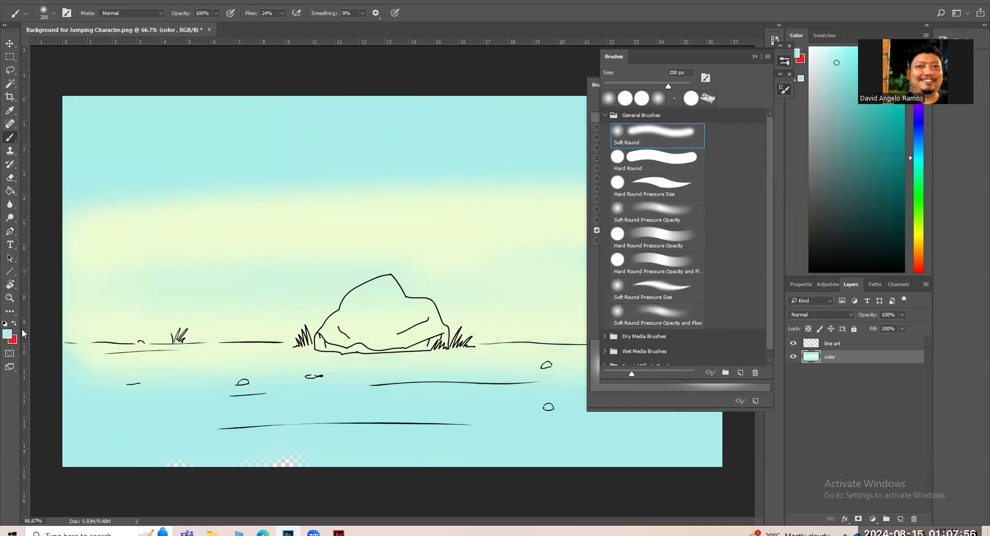
left_click(7, 334)
left_click_drag(613, 278, 582, 297)
left_click(779, 236)
Paint soft gray-teal clouds along the upper edge of the sky with the 200 px Soft Round brush, undoing unwanted strokes.
mouse_move(201, 103)
left_mouse_down()
mouse_move(62, 126)
mouse_move(89, 110)
mouse_move(178, 111)
left_mouse_up()
key("ctrl+z")
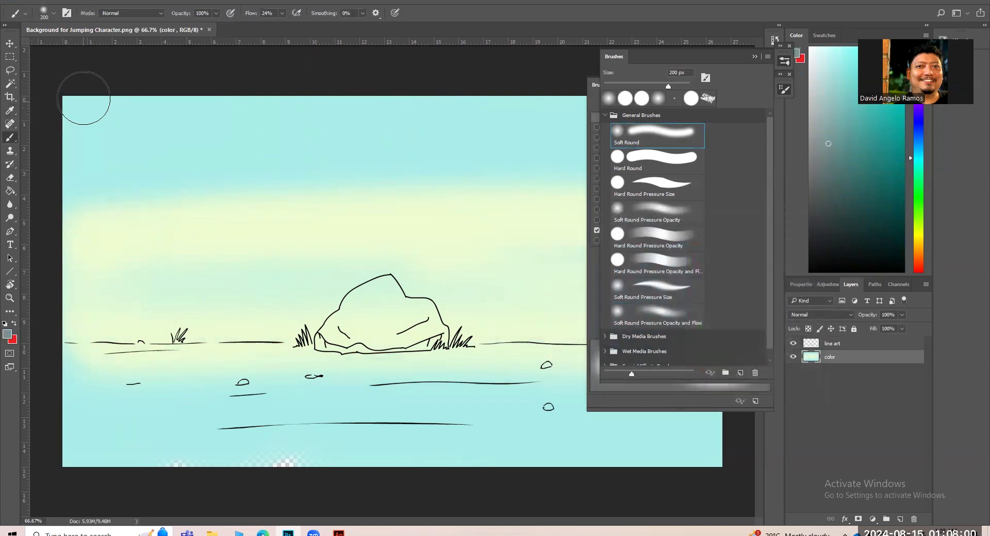
mouse_move(74, 104)
left_mouse_down()
mouse_move(123, 87)
mouse_move(495, 86)
left_mouse_up()
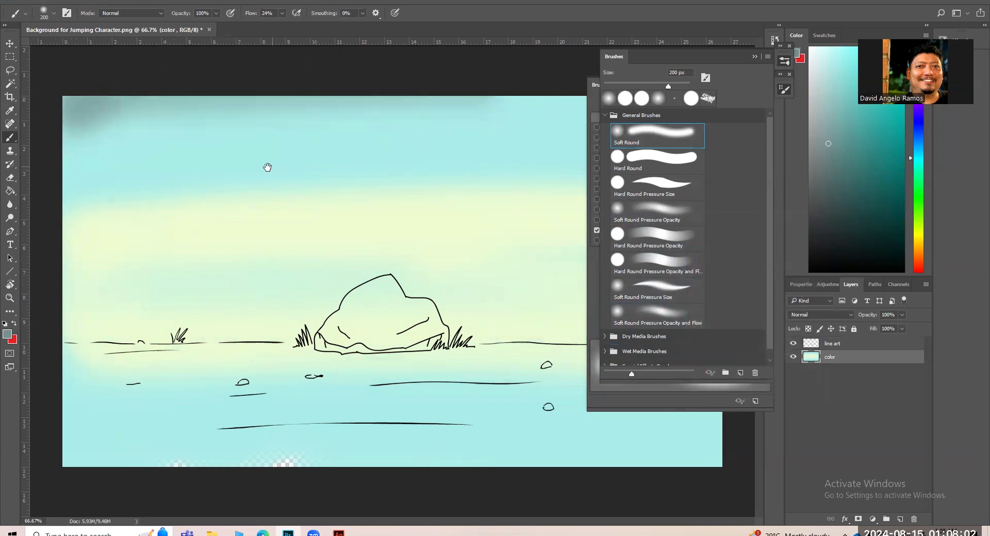
key("ctrl+z")
left_click(754, 56)
left_click_drag(289, 114, 777, 101)
mouse_move(443, 107)
left_mouse_down()
mouse_move(110, 114)
mouse_move(43, 156)
left_mouse_up()
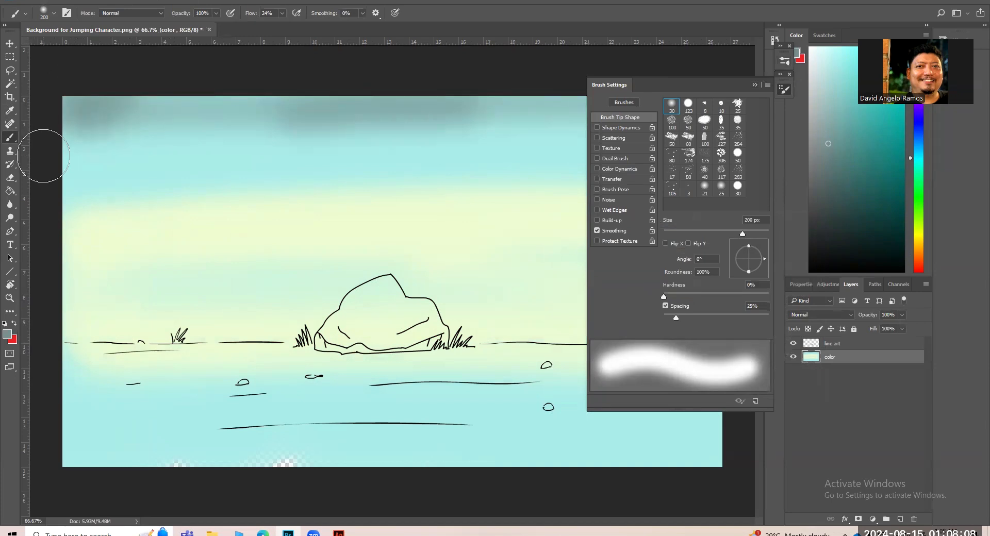
Set the foreground color to muted green #5b8454 and paint the ground below the horizon with the 123 px hard round brush.
left_click(9, 334)
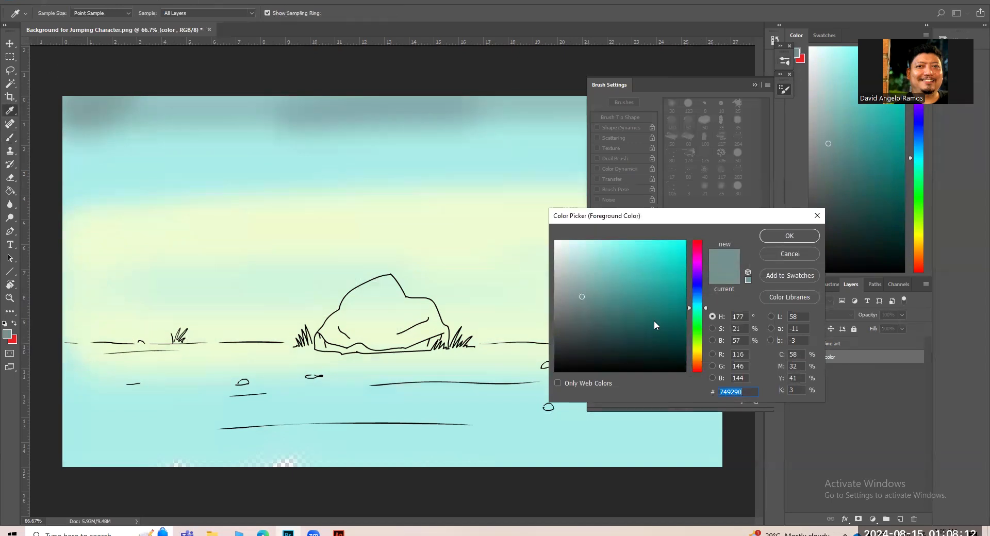
left_click_drag(695, 312, 702, 327)
left_click_drag(611, 324, 595, 316)
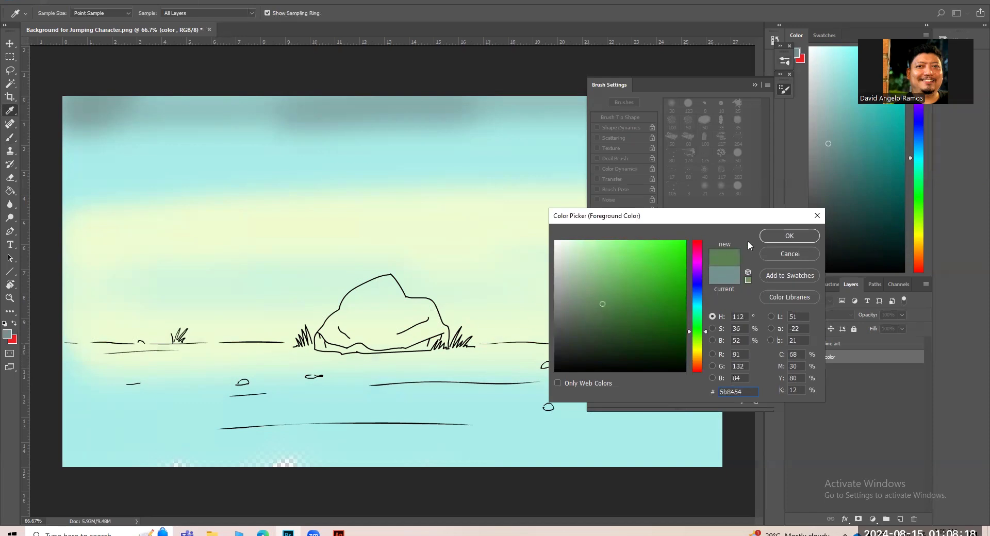
left_click(789, 235)
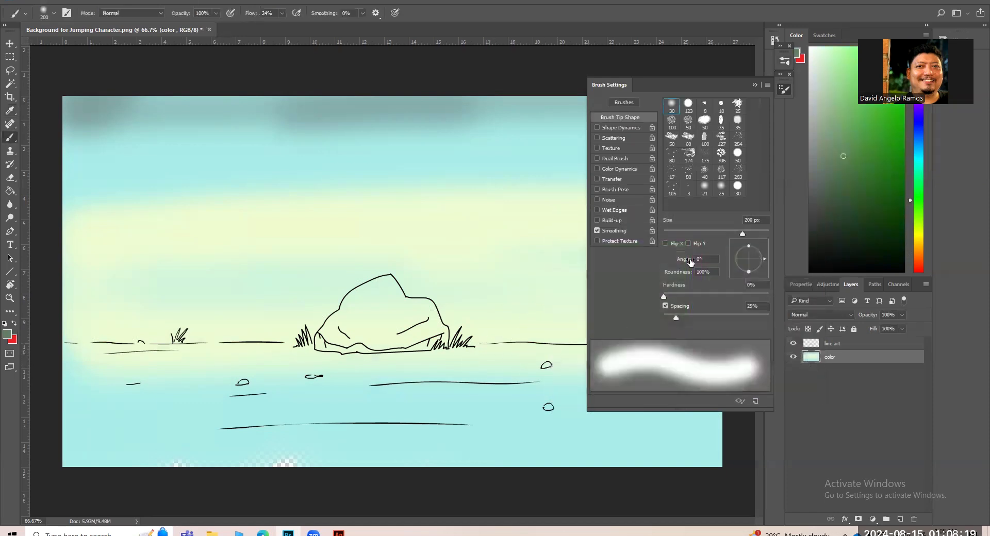
left_click(695, 106)
mouse_move(449, 404)
left_mouse_down()
mouse_move(190, 423)
mouse_move(524, 427)
mouse_move(120, 452)
mouse_move(560, 449)
mouse_move(101, 439)
mouse_move(128, 425)
mouse_move(71, 421)
mouse_move(71, 397)
mouse_move(69, 411)
mouse_move(177, 395)
mouse_move(210, 399)
mouse_move(113, 413)
mouse_move(449, 410)
mouse_move(331, 397)
mouse_move(431, 393)
mouse_move(613, 404)
mouse_move(516, 414)
mouse_move(690, 439)
mouse_move(640, 459)
mouse_move(645, 442)
mouse_move(341, 423)
mouse_move(363, 402)
mouse_move(139, 397)
mouse_move(77, 376)
mouse_move(335, 361)
left_mouse_up()
mouse_move(435, 370)
left_mouse_down()
mouse_move(530, 369)
mouse_move(464, 355)
mouse_move(662, 369)
mouse_move(665, 353)
left_mouse_up()
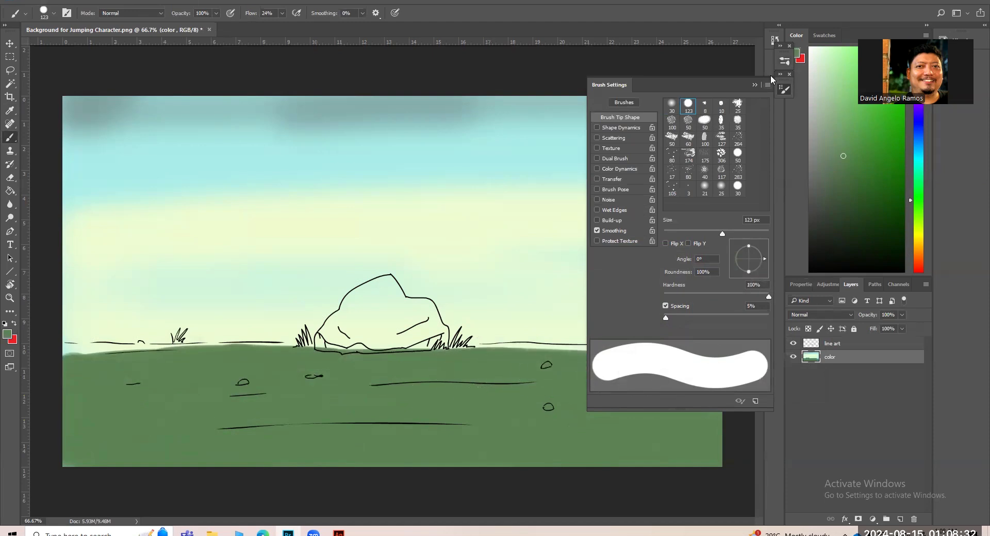
Extend the green ground to the canvas's right edge and fill it up to the horizon line with progressively smaller brushes.
left_click(757, 85)
key("bracketleft")
key("bracketleft")
key("bracketleft")
key("bracketleft")
key("bracketleft")
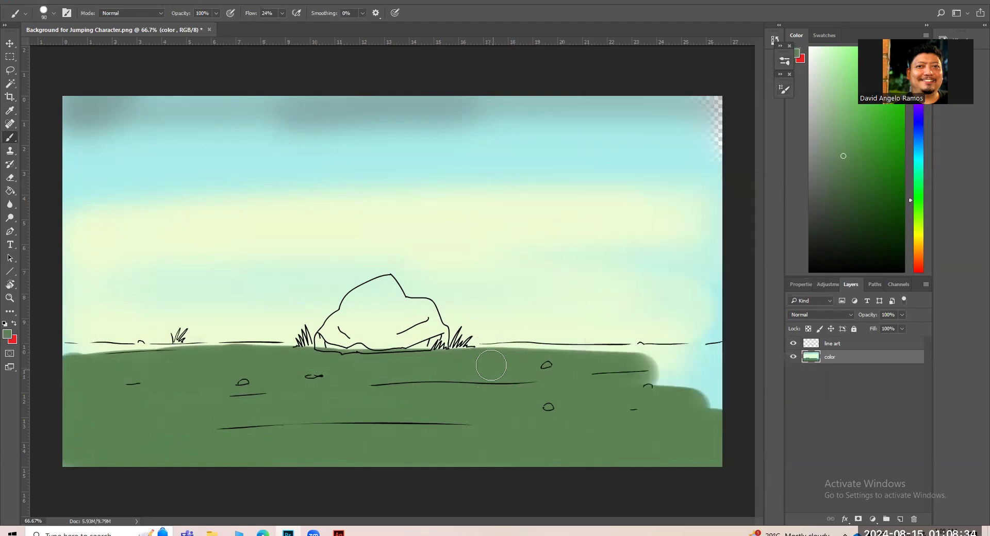
key("bracketleft")
mouse_move(486, 353)
left_mouse_down()
mouse_move(654, 350)
mouse_move(732, 363)
mouse_move(638, 386)
mouse_move(741, 411)
left_mouse_up()
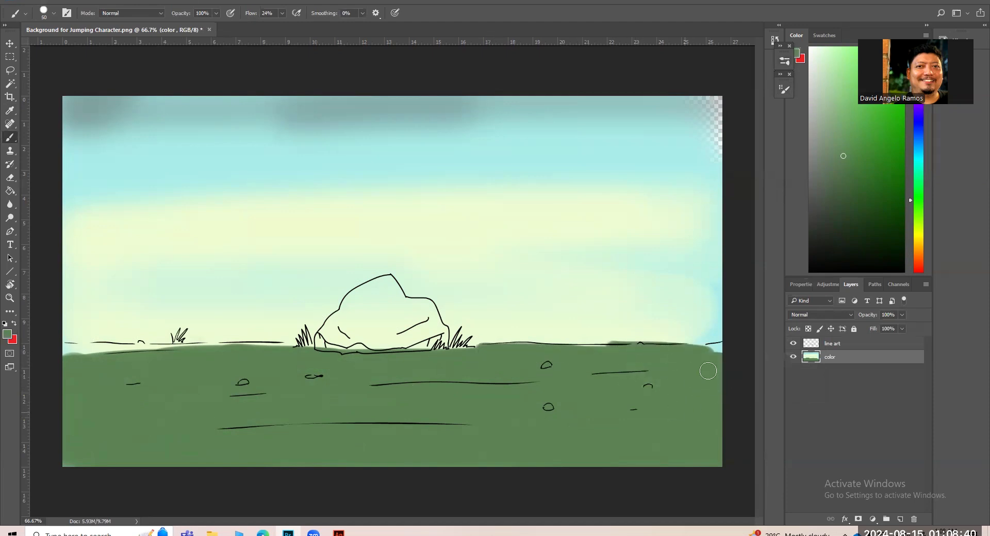
key("bracketleft")
left_click_drag(713, 351, 708, 350)
mouse_move(214, 356)
left_mouse_down()
mouse_move(65, 351)
mouse_move(281, 348)
mouse_move(64, 350)
left_mouse_up()
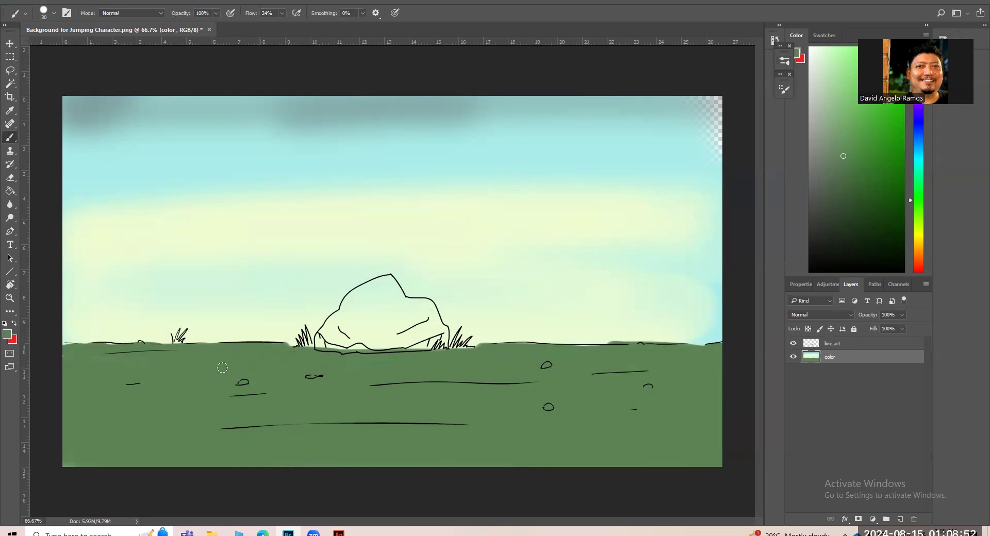
Set the foreground color to a lighter green, #6f9f67, and switch to a soft round brush.
left_click(7, 336)
left_click(604, 299)
left_click(614, 293)
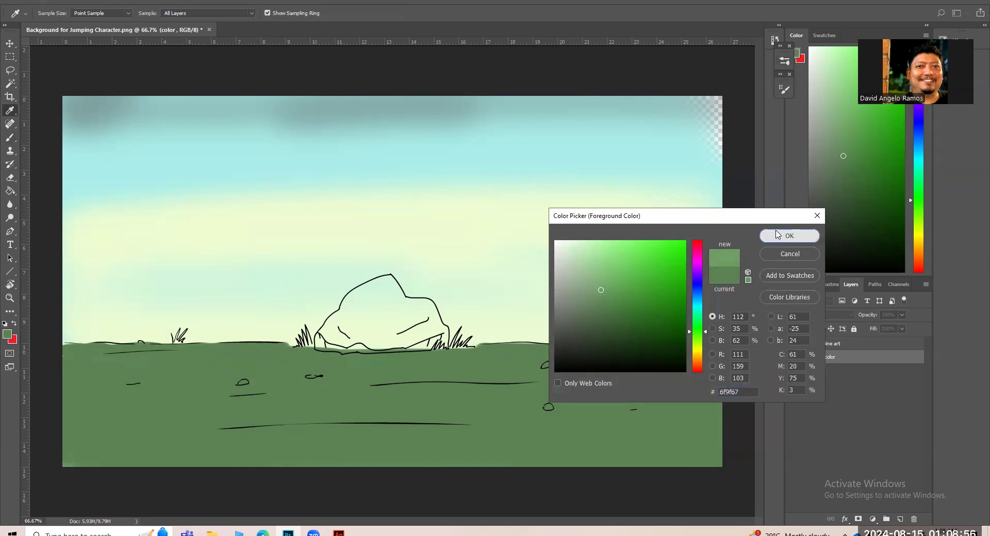
left_click(789, 236)
key("F5")
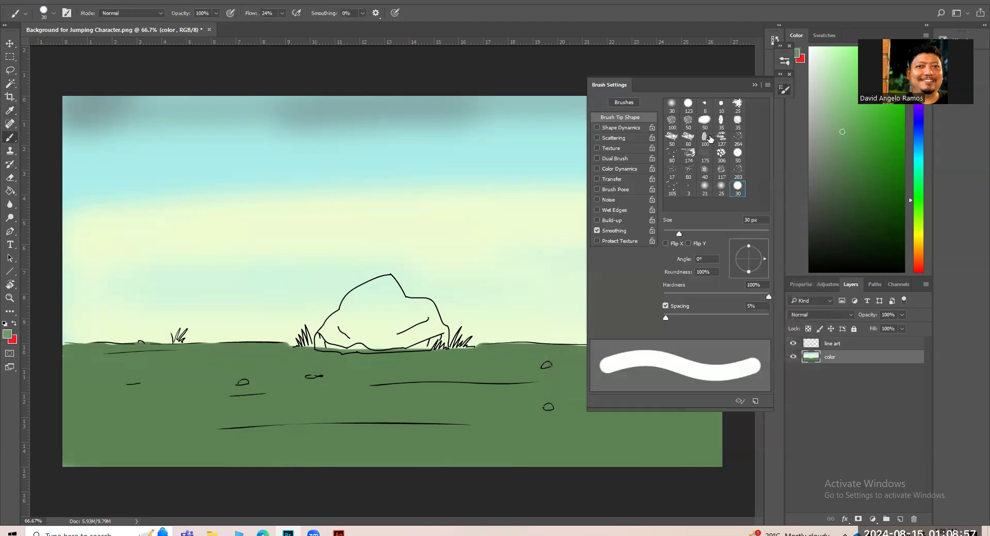
left_click(671, 104)
left_click(754, 86)
key("bracketright")
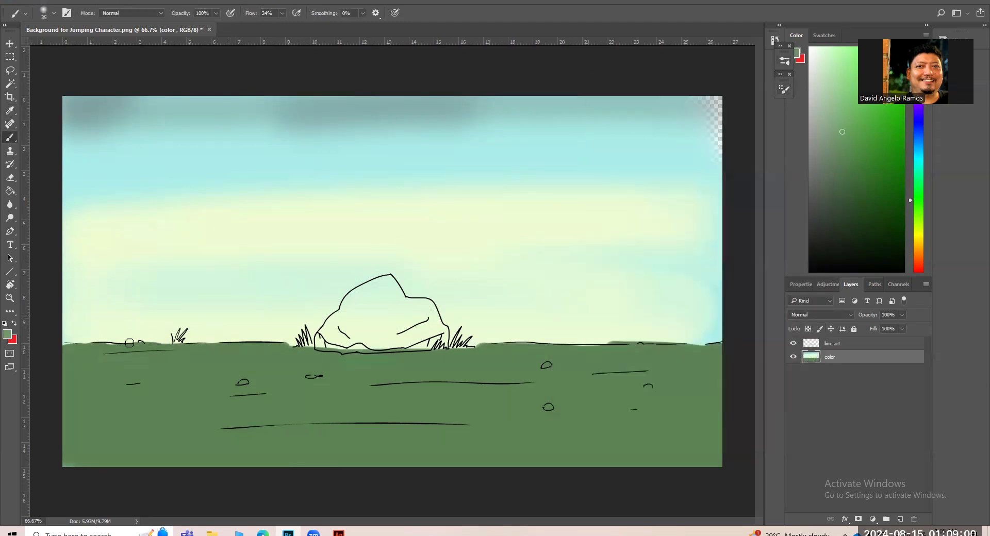
Paint lighter green highlights along the horizon and in broad streaks across the ground.
mouse_move(65, 350)
left_mouse_down()
mouse_move(571, 335)
mouse_move(607, 338)
mouse_move(574, 345)
mouse_move(719, 341)
left_mouse_up()
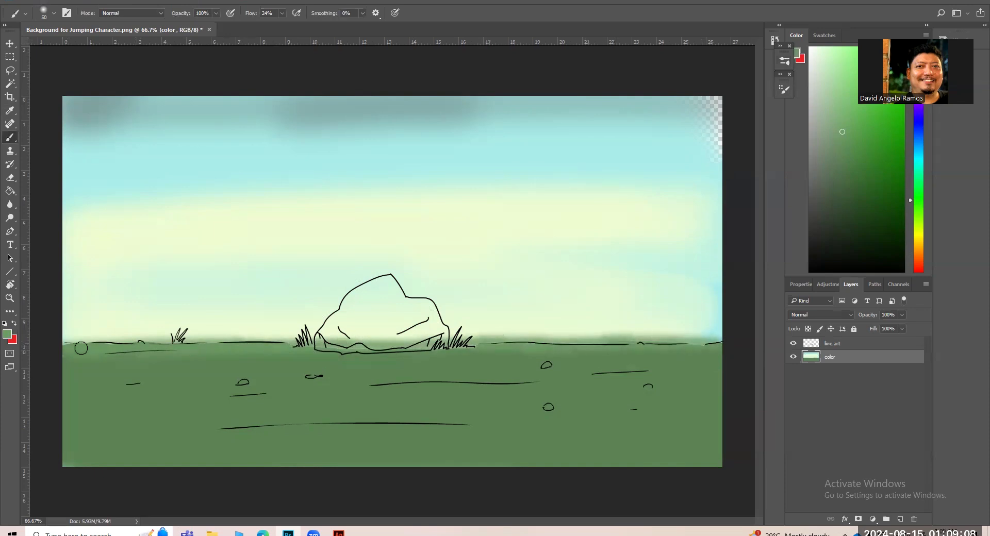
left_click_drag(68, 347, 185, 351)
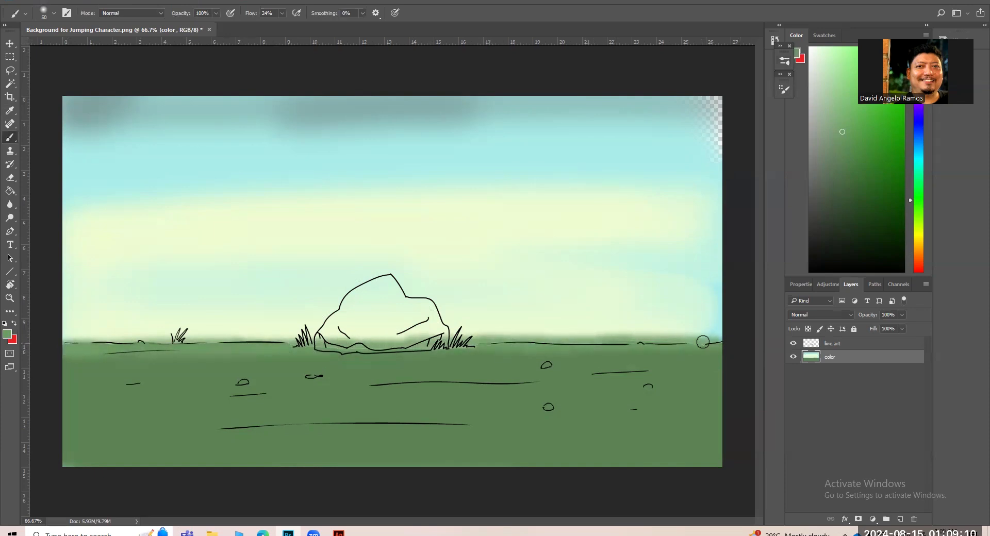
mouse_move(402, 364)
left_mouse_down()
mouse_move(67, 466)
mouse_move(720, 454)
left_mouse_up()
mouse_move(320, 412)
left_mouse_down()
mouse_move(546, 413)
mouse_move(222, 405)
mouse_move(704, 396)
mouse_move(638, 363)
left_mouse_up()
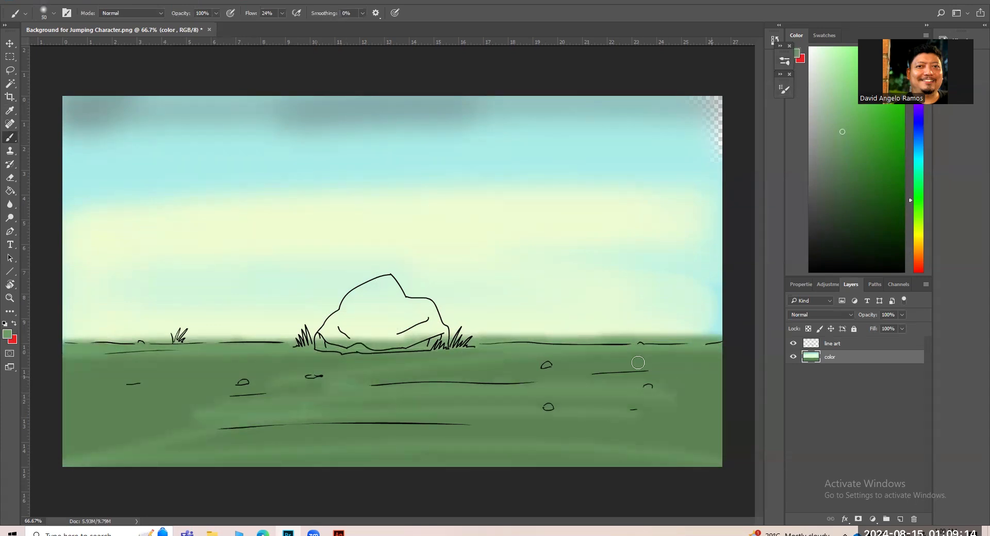
Set the foreground color to dark green #4c7346 and paint shadow streaks along the ground contour lines.
left_click(10, 335)
left_click(606, 309)
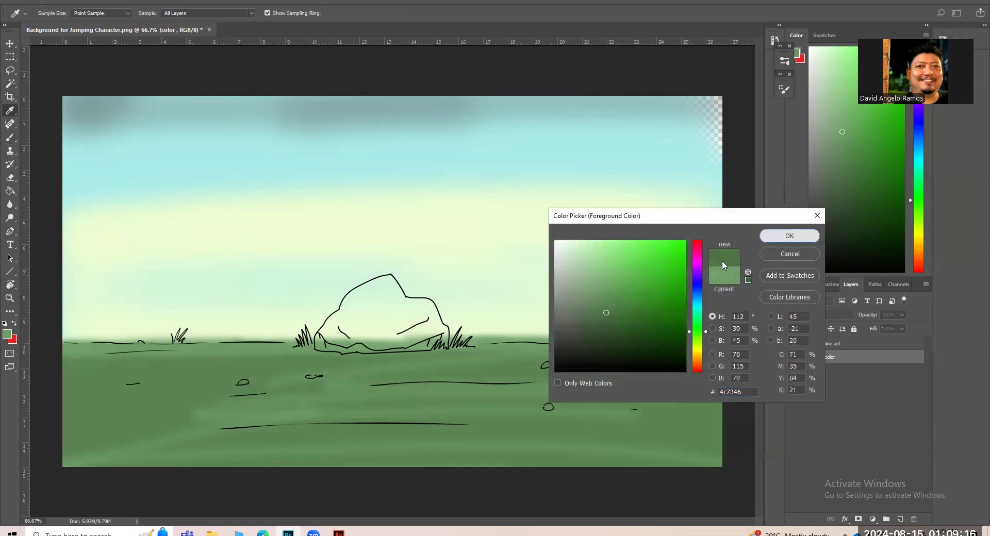
left_click(787, 235)
left_click_drag(368, 386, 541, 384)
left_click_drag(541, 385, 432, 379)
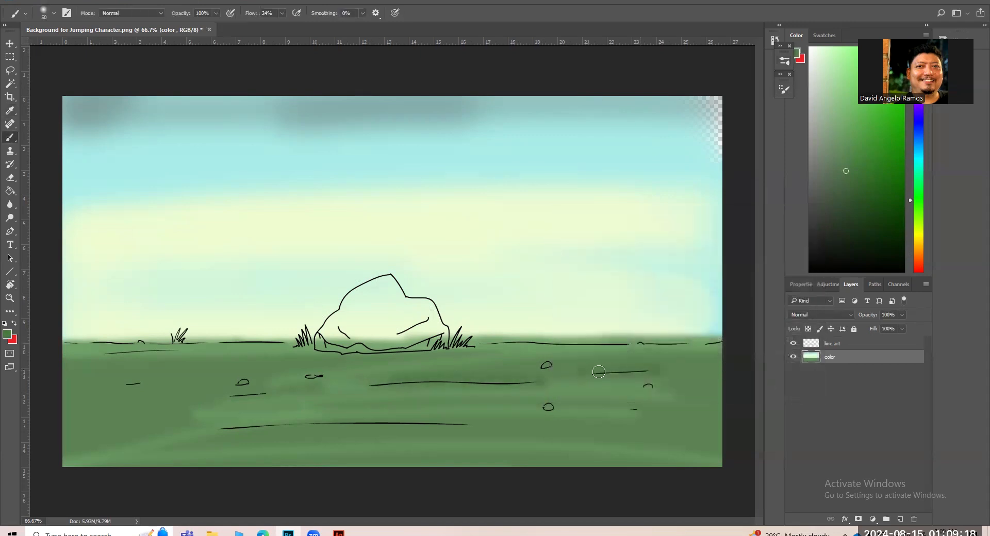
mouse_move(306, 425)
left_mouse_down()
mouse_move(488, 421)
mouse_move(274, 421)
mouse_move(536, 419)
left_mouse_up()
mouse_move(668, 428)
left_mouse_down()
mouse_move(218, 407)
mouse_move(159, 422)
mouse_move(634, 417)
left_mouse_up()
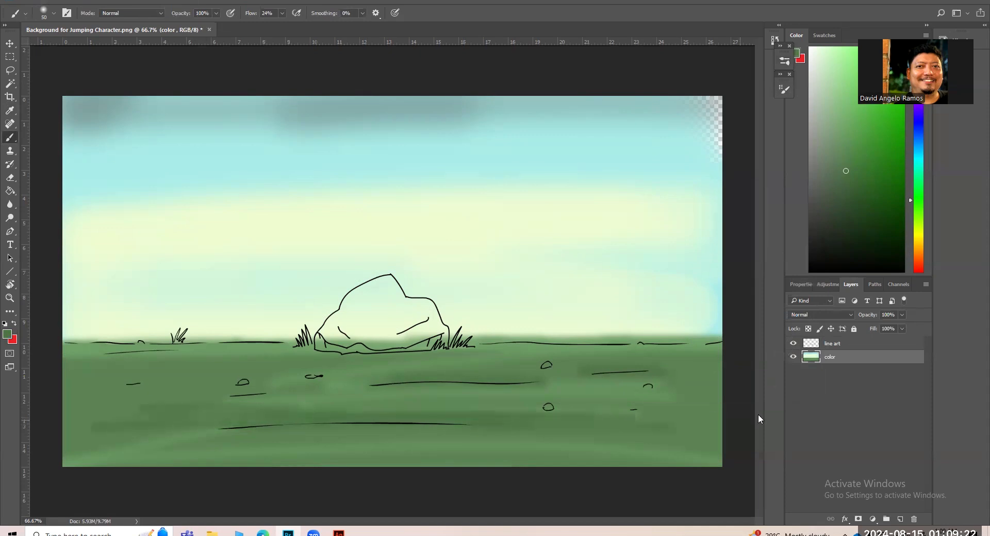
Sample the sky's light cyan #a8eeea and paint over the transparent patch in the sky's upper right corner.
left_click(8, 334)
left_click(620, 140)
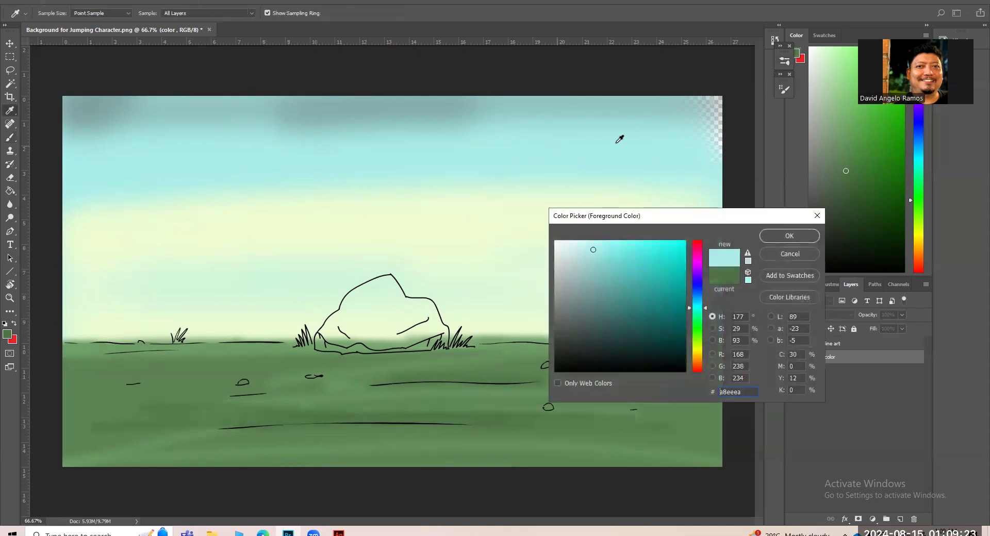
left_click(788, 234)
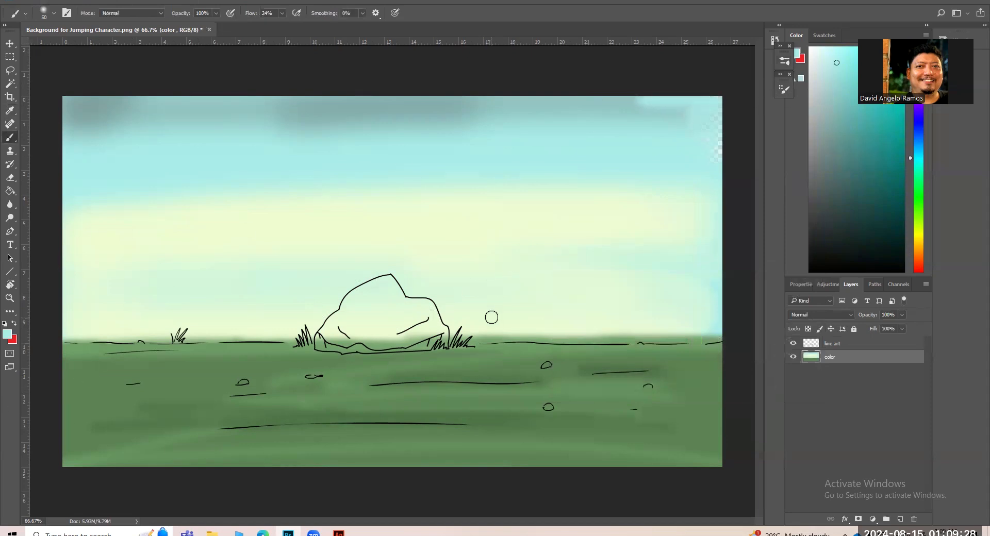
Zoom in on the grass tuft beside the rock and set the foreground color to a deeper green based on the ground color.
key("z")
left_click(265, 364)
left_click(281, 363)
left_click(9, 334)
left_click(419, 342)
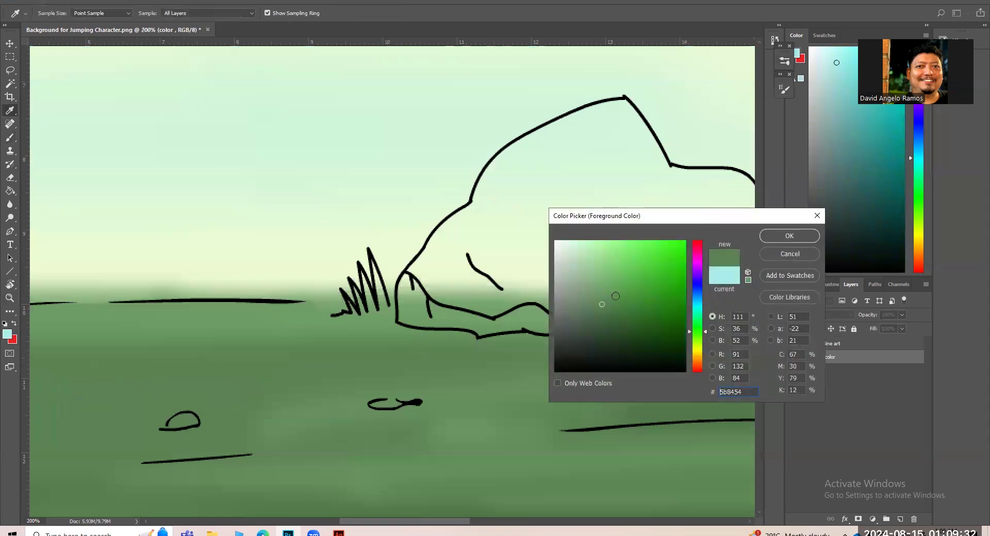
left_click(789, 236)
Switch to the Hard Round Pressure Opacity and Flow brush.
left_click(781, 90)
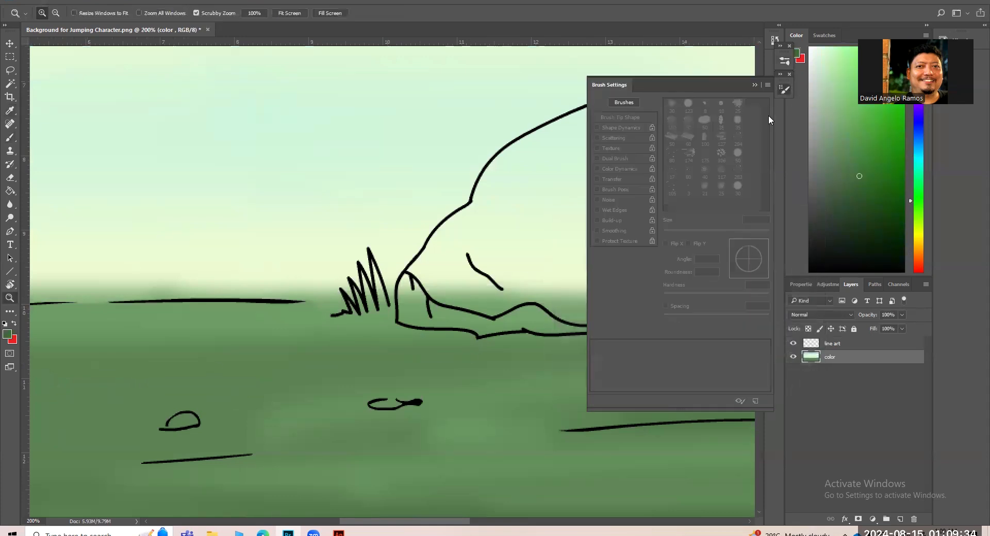
left_click(781, 90)
left_click(786, 62)
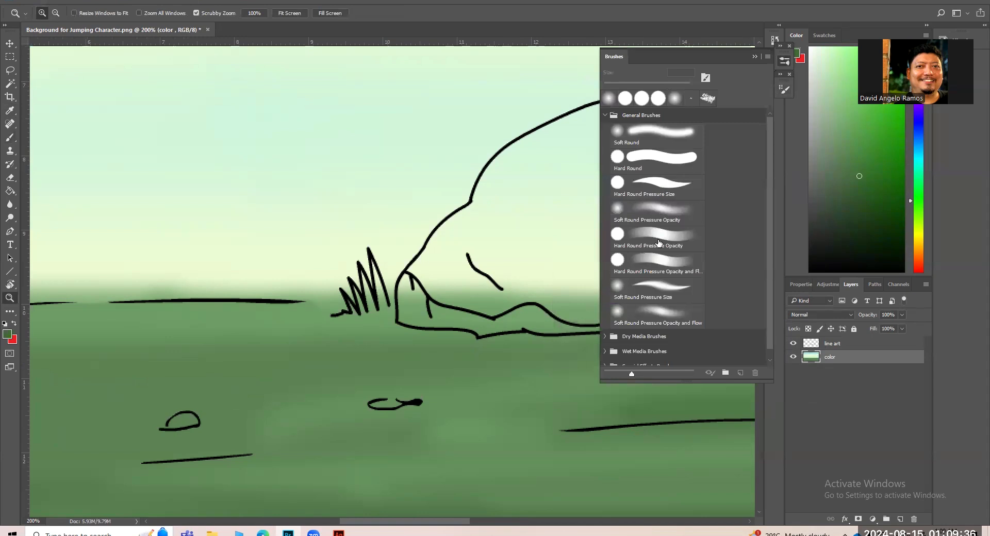
left_click(659, 259)
left_click(753, 59)
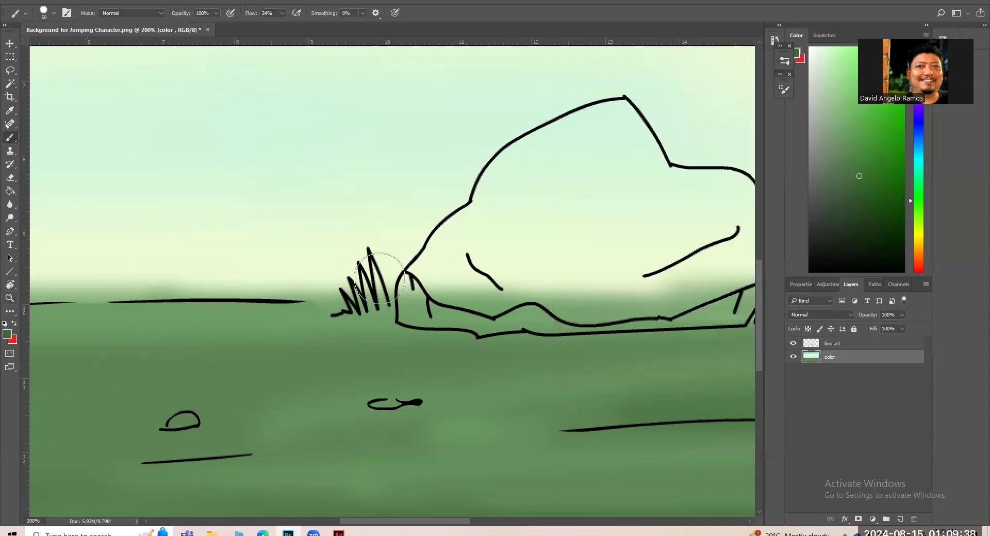
Reduce the brush size and color the blades of the grass tuft at the rock's left side dark green.
key("bracketleft")
key("bracketleft")
key("bracketleft")
key("bracketleft")
key("bracketleft")
key("bracketleft")
key("bracketleft")
key("bracketleft")
key("bracketleft")
mouse_move(376, 271)
left_mouse_down()
mouse_move(383, 307)
mouse_move(371, 310)
left_mouse_up()
left_click_drag(364, 282, 370, 317)
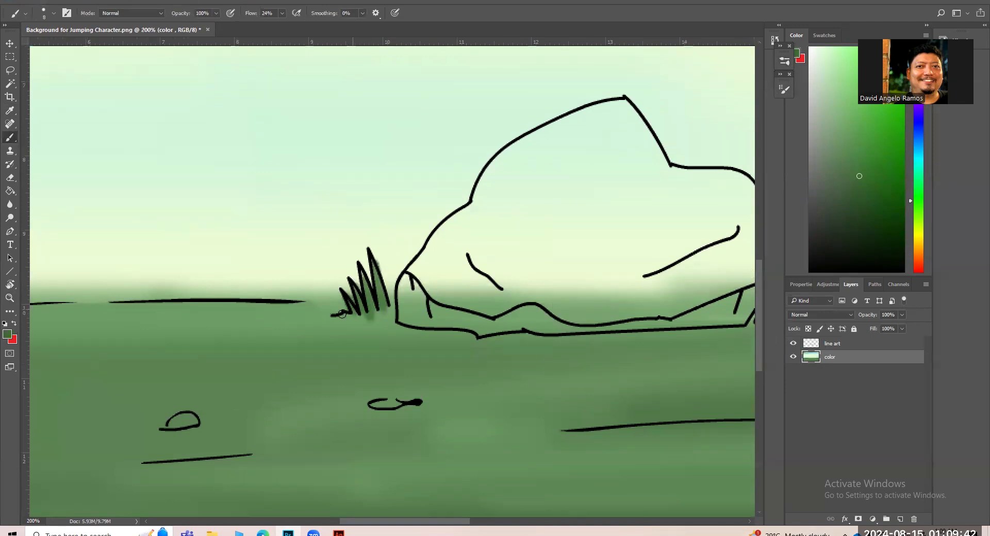
key("ctrl+minus")
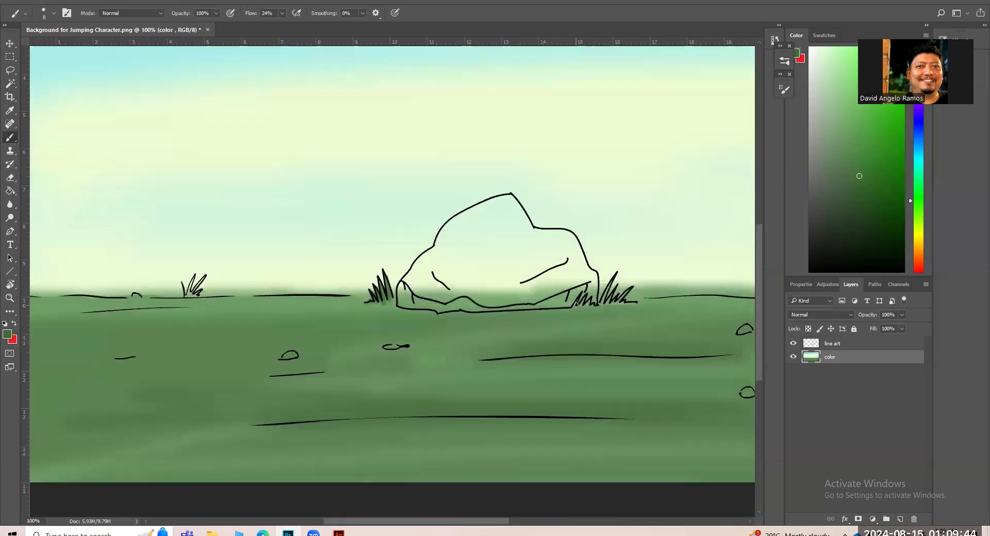
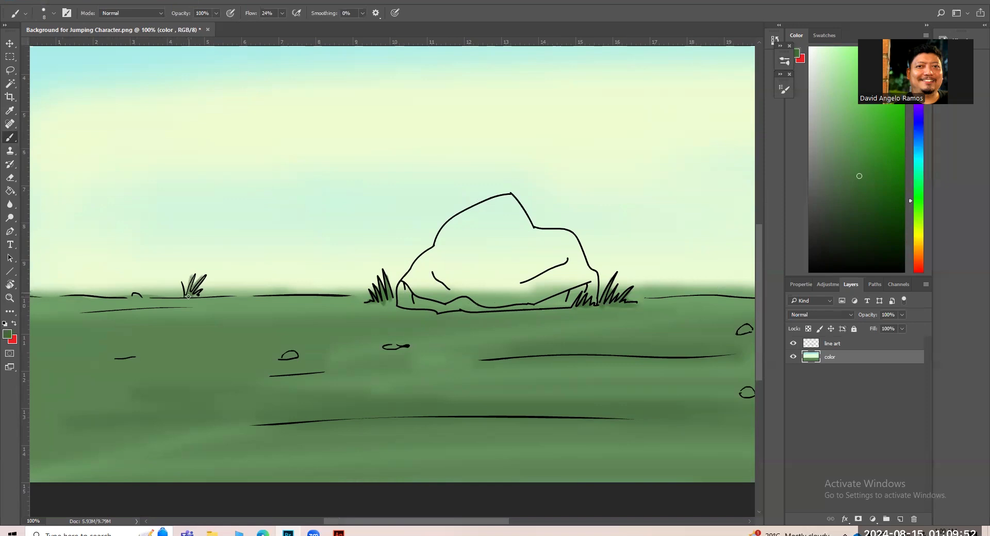
Zoom in on the rock and lasso along its outline from the peak down its upper left slope.
key("ctrl+minus")
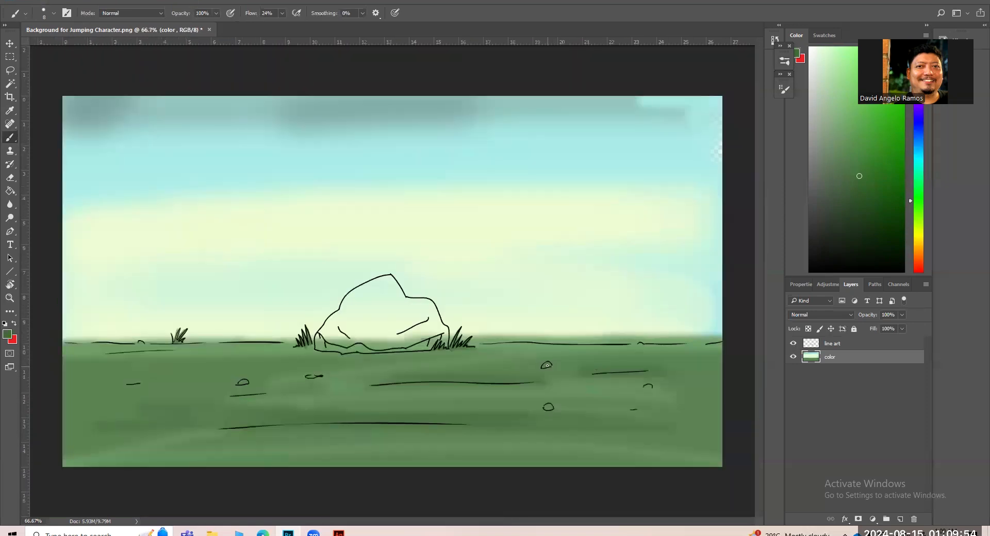
key("ctrl+plus")
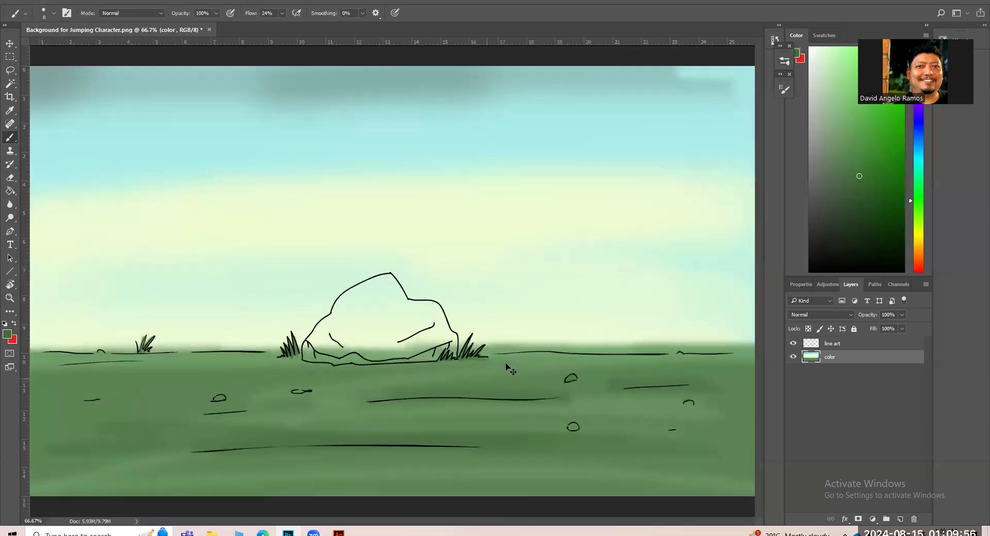
left_click_drag(392, 315, 395, 287)
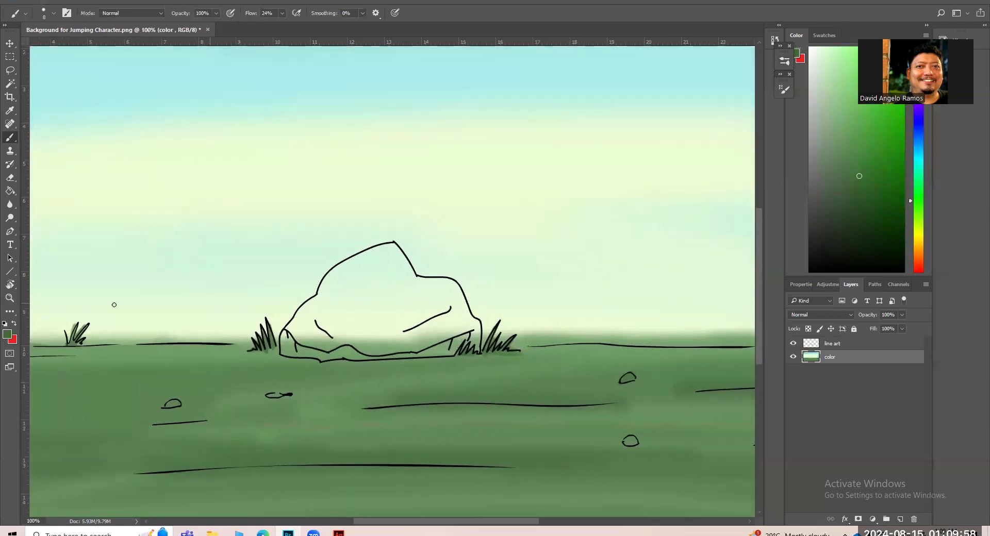
key("l")
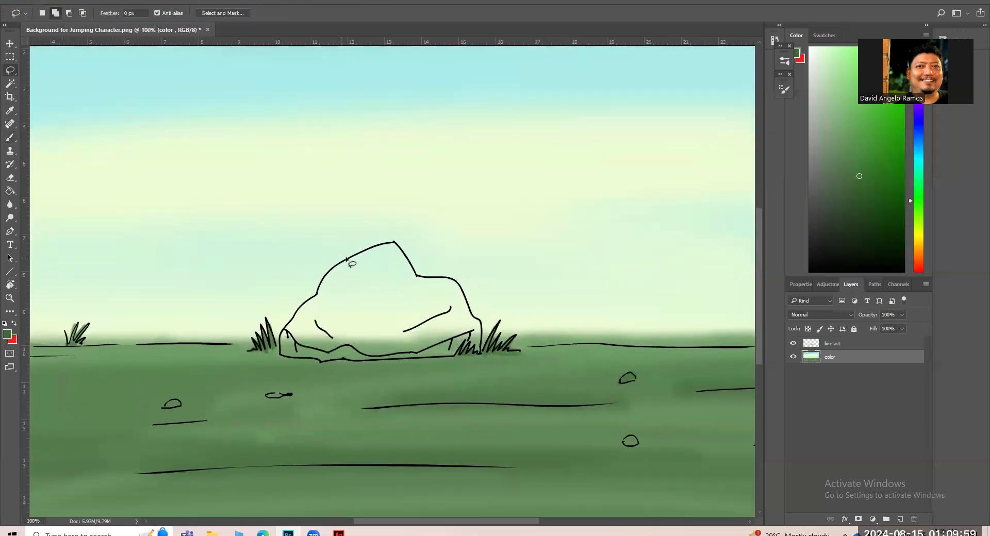
key("z")
left_click(341, 291)
key("l")
mouse_move(379, 217)
left_mouse_down()
mouse_move(321, 247)
mouse_move(292, 297)
mouse_move(249, 340)
left_mouse_up()
mouse_move(246, 343)
left_mouse_down()
mouse_move(361, 331)
mouse_move(451, 200)
mouse_move(384, 211)
mouse_move(250, 337)
left_mouse_up()
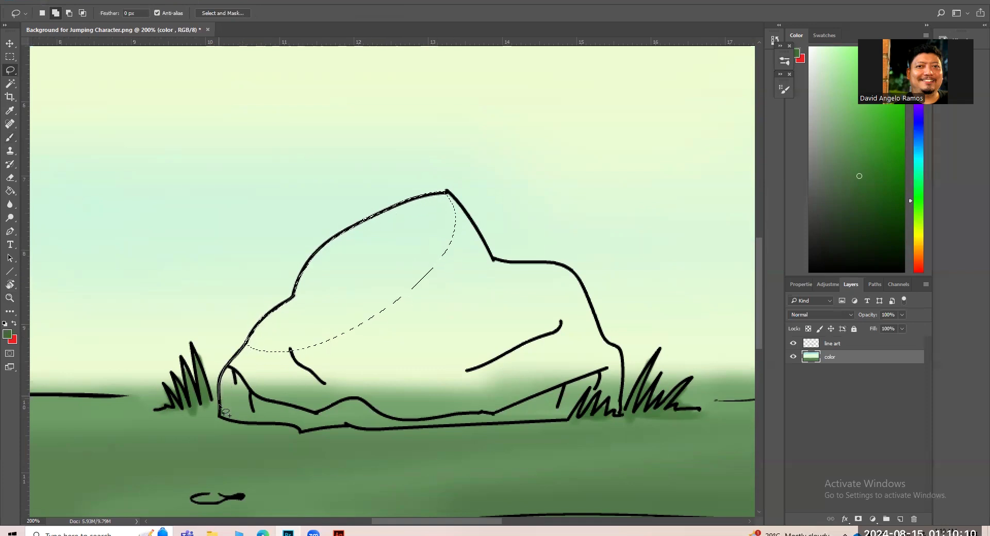
Extend the lasso selection along the rock's base and right-hand contour until the whole rock is selected.
mouse_move(230, 420)
left_mouse_down()
mouse_move(320, 391)
mouse_move(252, 335)
mouse_move(247, 342)
left_mouse_up()
mouse_move(271, 422)
left_mouse_down()
mouse_move(346, 424)
mouse_move(423, 386)
mouse_move(424, 273)
mouse_move(340, 379)
mouse_move(355, 426)
mouse_move(481, 426)
mouse_move(517, 408)
mouse_move(453, 277)
mouse_move(433, 279)
left_mouse_up()
mouse_move(448, 192)
left_mouse_down()
mouse_move(489, 251)
mouse_move(466, 326)
mouse_move(408, 282)
left_mouse_up()
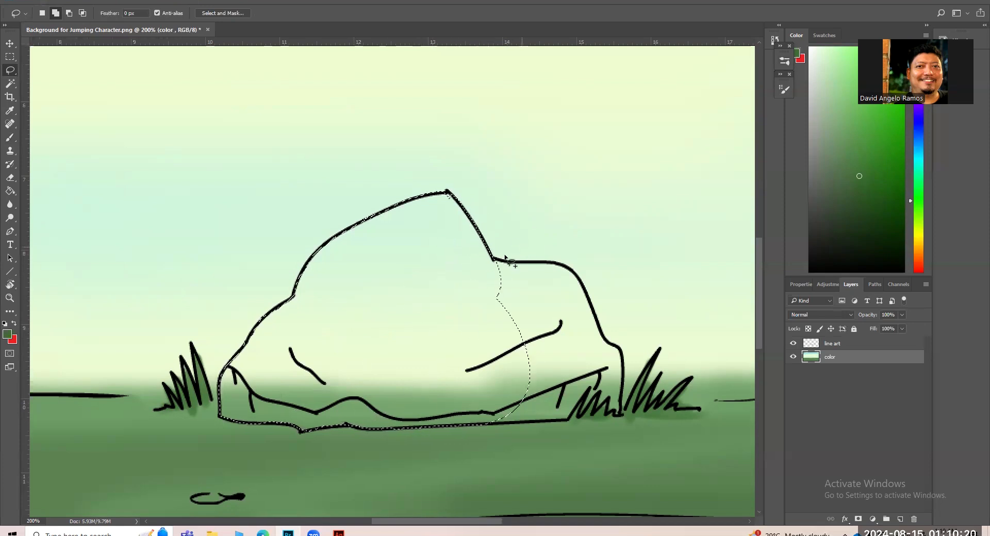
left_click_drag(497, 260, 562, 264)
mouse_move(496, 261)
left_mouse_down()
mouse_move(554, 264)
mouse_move(580, 278)
mouse_move(623, 359)
mouse_move(626, 411)
mouse_move(521, 425)
mouse_move(441, 388)
mouse_move(462, 272)
mouse_move(496, 250)
left_mouse_up()
Set the foreground color to gray #767676, paint the selected rock with an enlarged brush and deselect it.
left_click(8, 334)
mouse_move(575, 247)
left_mouse_down()
mouse_move(552, 327)
mouse_move(555, 308)
left_mouse_up()
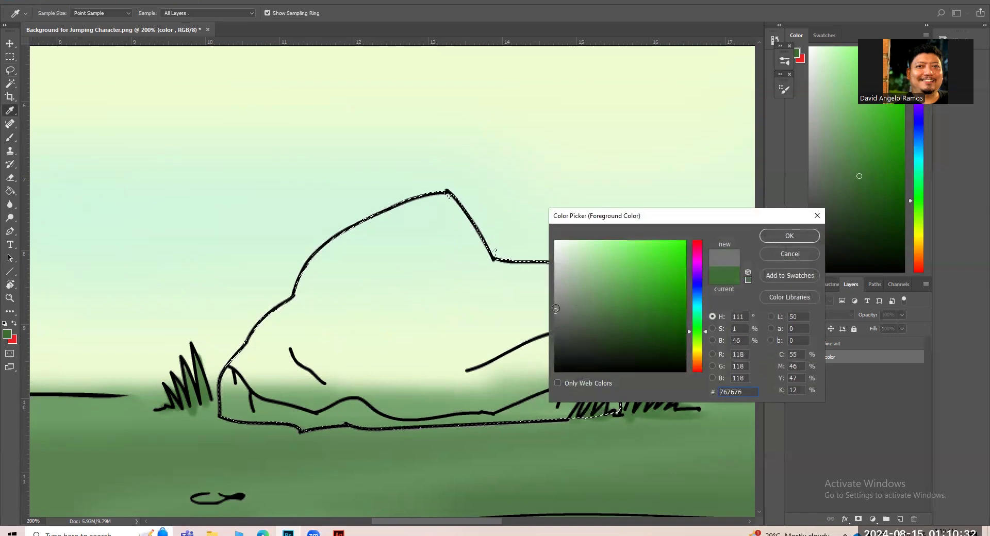
left_click(770, 234)
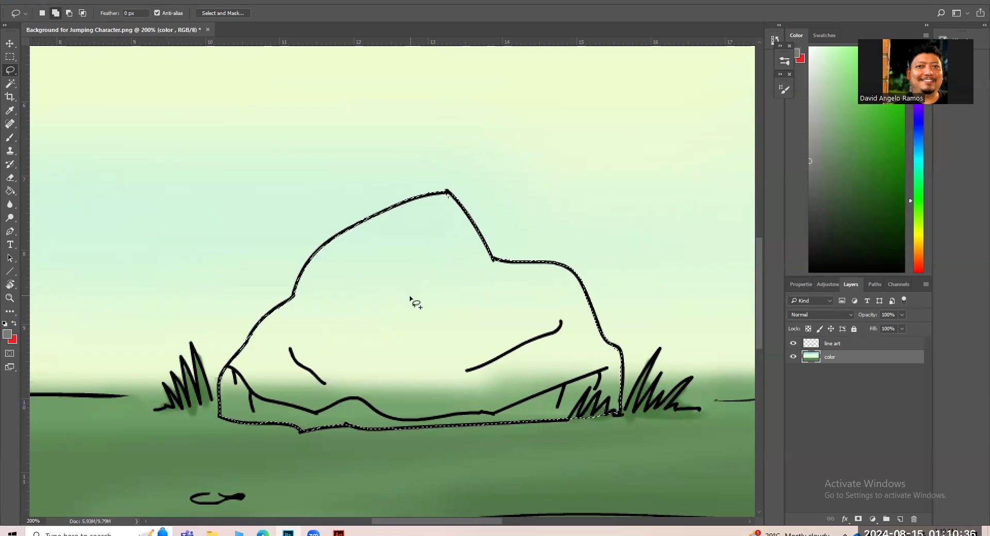
key("b")
key("bracketright")
key("bracketright")
mouse_move(408, 239)
left_mouse_down()
mouse_move(272, 356)
mouse_move(265, 344)
mouse_move(381, 232)
mouse_move(276, 401)
mouse_move(410, 252)
mouse_move(352, 415)
mouse_move(421, 293)
mouse_move(467, 242)
mouse_move(419, 439)
mouse_move(466, 416)
mouse_move(511, 266)
mouse_move(547, 435)
mouse_move(575, 392)
mouse_move(564, 290)
mouse_move(593, 390)
mouse_move(454, 321)
mouse_move(419, 281)
mouse_move(437, 228)
mouse_move(289, 313)
mouse_move(220, 407)
mouse_move(405, 250)
mouse_move(390, 277)
mouse_move(377, 256)
mouse_move(317, 324)
mouse_move(354, 397)
mouse_move(265, 389)
left_mouse_up()
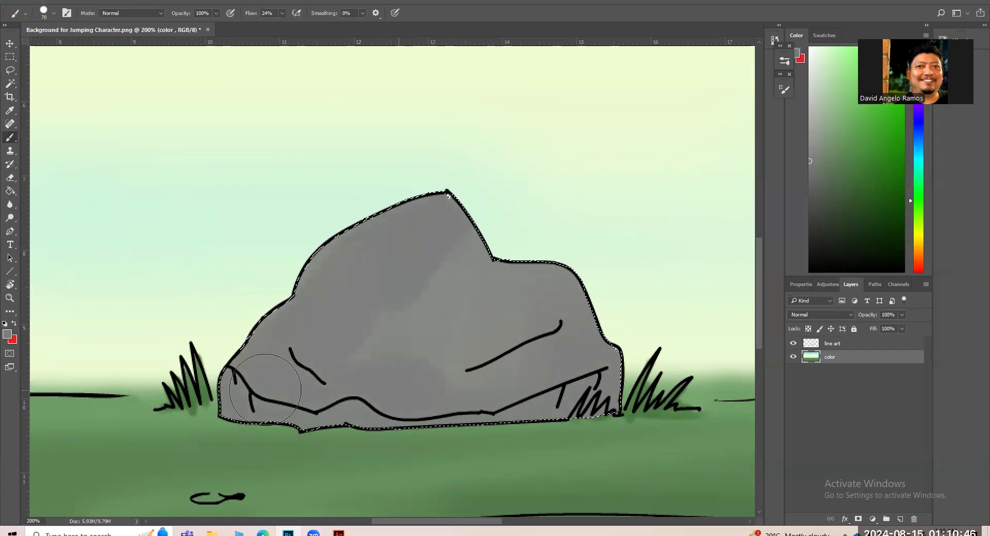
key("ctrl+d")
Choose a darker gray and shade the band along the rock's base with a 20 px brush.
key("bracketleft")
key("bracketleft")
key("bracketleft")
key("bracketleft")
key("bracketleft")
key("bracketleft")
key("bracketleft")
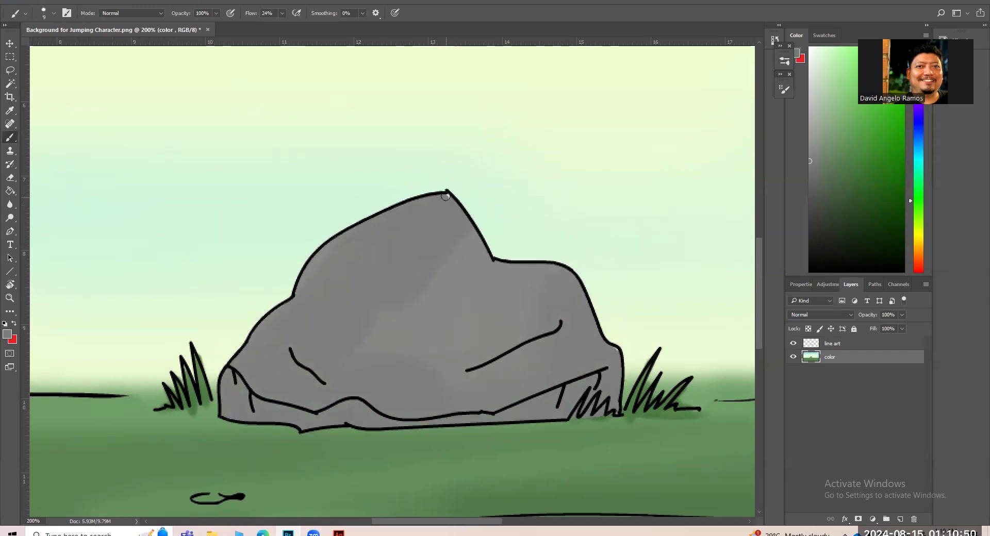
key("bracketright")
key("bracketright")
key("bracketright")
key("bracketright")
key("bracketright")
key("bracketright")
key("bracketleft")
key("bracketleft")
left_click(7, 334)
left_click(558, 324)
left_click(789, 236)
mouse_move(231, 385)
left_mouse_down()
mouse_move(249, 407)
mouse_move(279, 409)
mouse_move(243, 407)
mouse_move(308, 421)
mouse_move(347, 411)
mouse_move(385, 420)
mouse_move(452, 413)
mouse_move(351, 408)
mouse_move(361, 422)
mouse_move(550, 408)
mouse_move(606, 375)
left_mouse_up()
key("bracketleft")
key("bracketright")
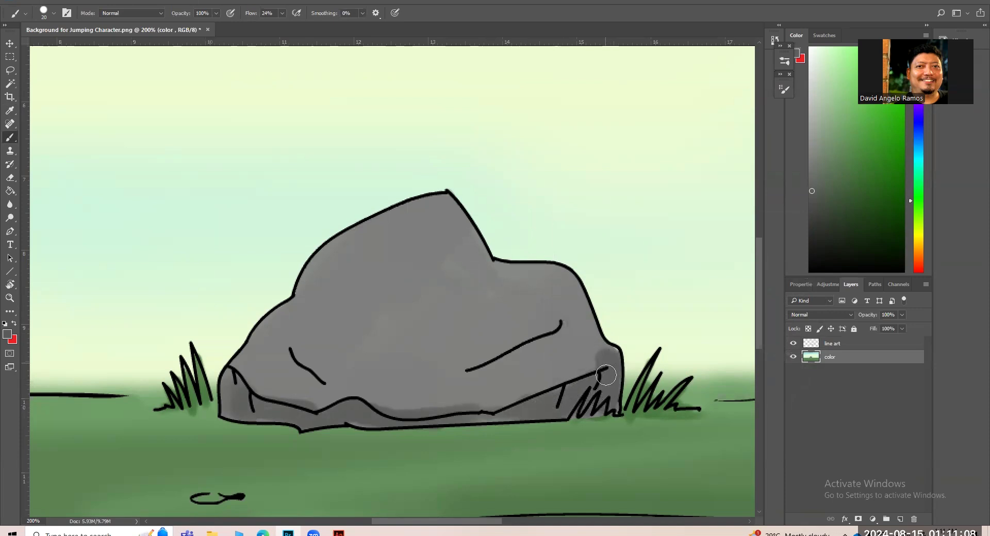
Shade around the rock's right and left creases in the darker gray with a 15 px brush, undoing the stroke above the right crease.
key("bracketleft")
key("bracketright")
mouse_move(470, 365)
left_mouse_down()
mouse_move(550, 323)
mouse_move(470, 374)
mouse_move(515, 359)
left_mouse_up()
key("bracketleft")
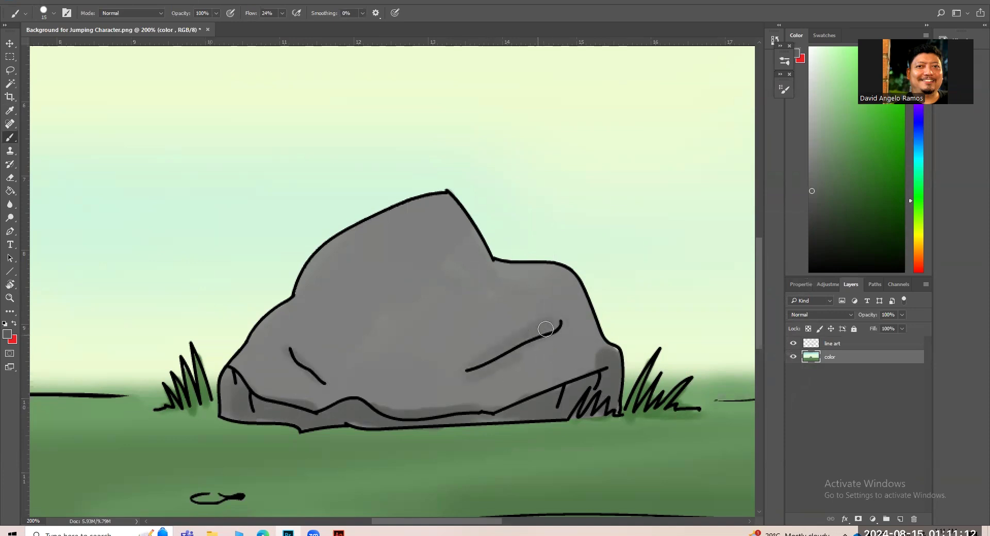
mouse_move(444, 257)
left_mouse_down()
mouse_move(498, 312)
mouse_move(517, 319)
mouse_move(513, 283)
mouse_move(533, 284)
mouse_move(552, 309)
left_mouse_up()
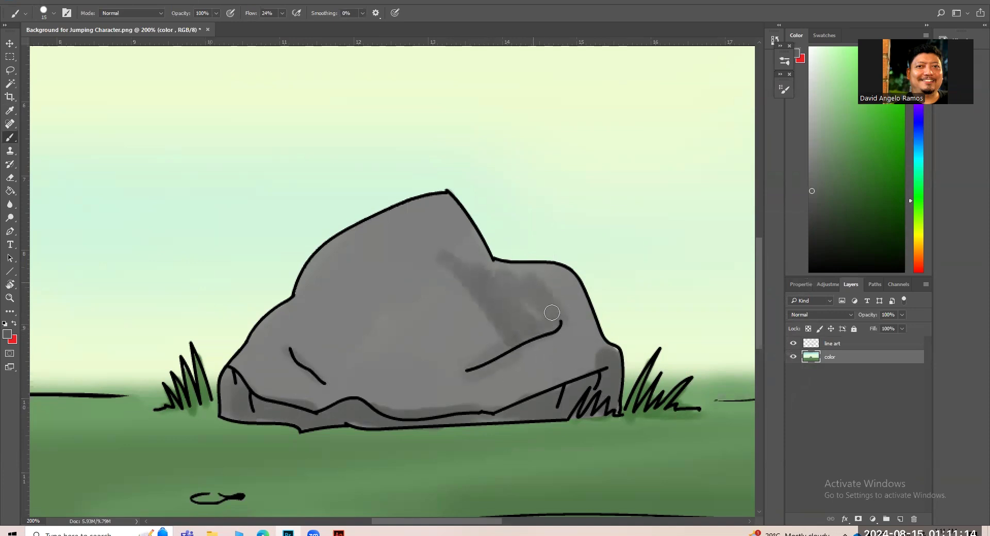
key("ctrl+z")
mouse_move(500, 341)
left_mouse_down()
mouse_move(475, 328)
mouse_move(546, 321)
mouse_move(465, 367)
mouse_move(555, 325)
left_mouse_up()
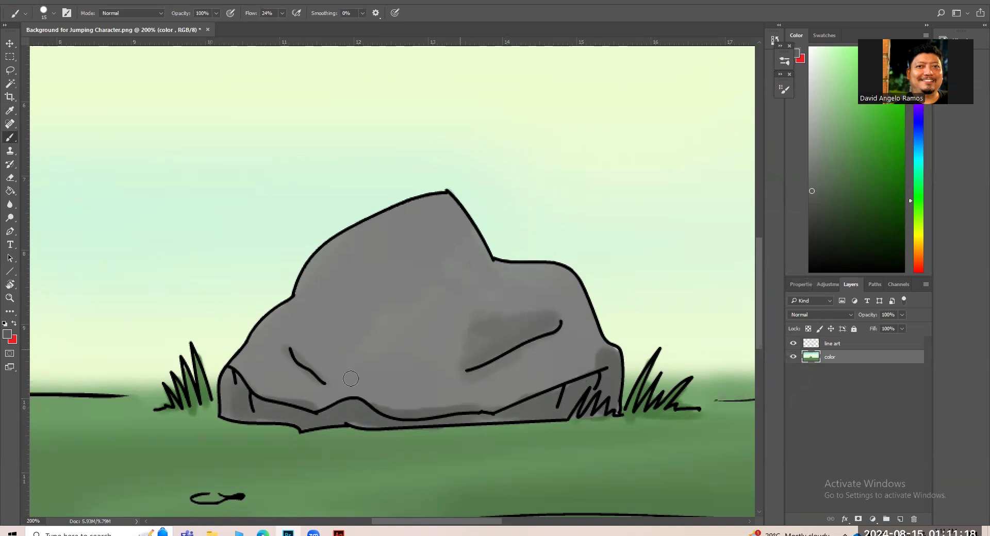
mouse_move(314, 367)
left_mouse_down()
mouse_move(289, 386)
mouse_move(309, 399)
left_mouse_up()
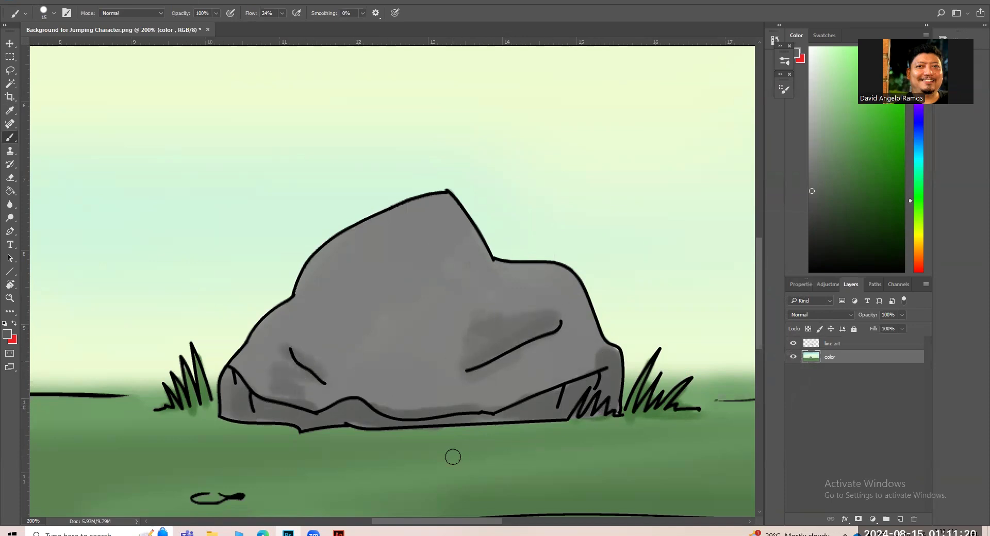
Set the foreground color to green #507c49 and reduce the brush size to 7 px for the grass tufts.
left_click(8, 334)
left_click(603, 305)
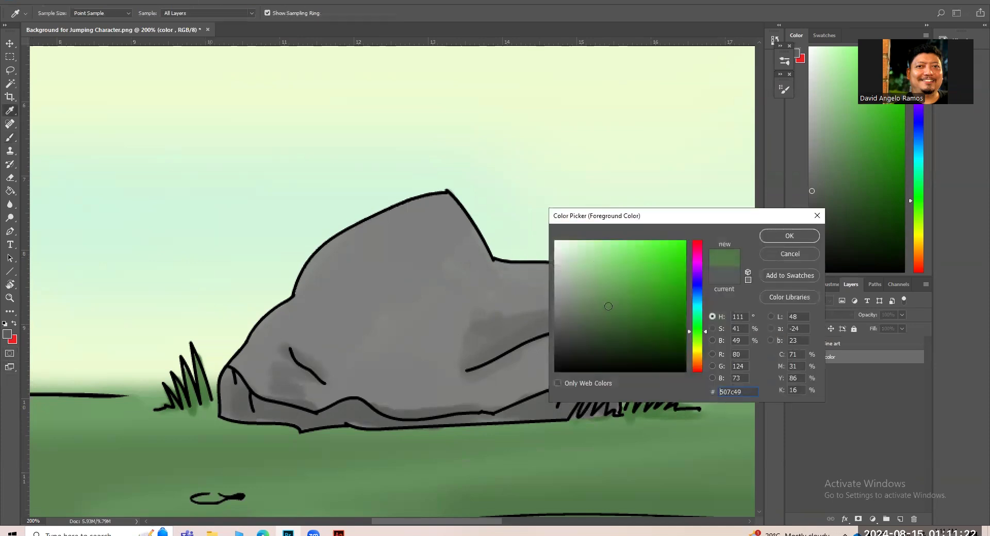
left_click(768, 236)
key("bracketleft")
key("bracketleft")
key("bracketleft")
key("bracketleft")
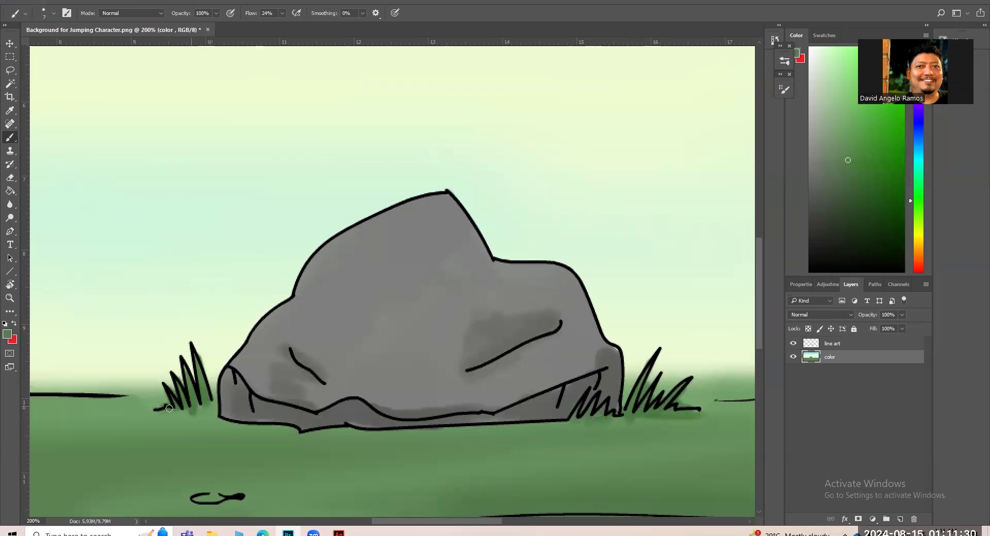
Set the foreground color to dark gray #4b514a and color the small stones scattered on the ground.
key("ctrl+minus")
key("ctrl+minus")
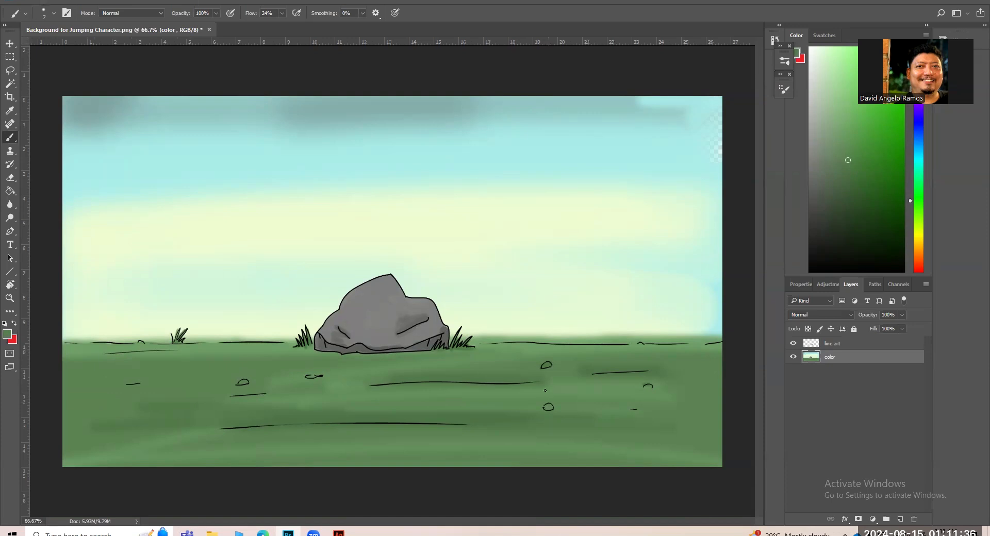
left_click(7, 334)
left_click(566, 331)
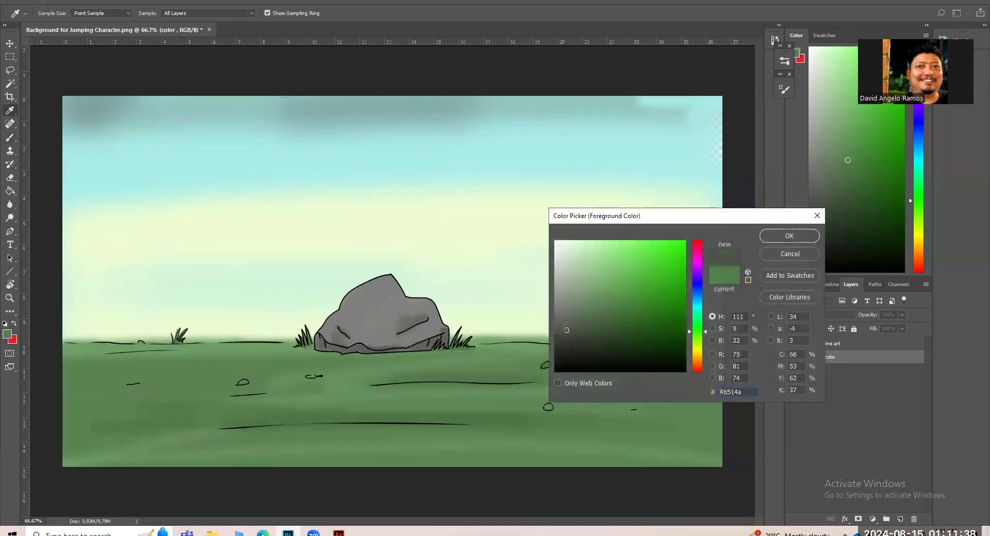
left_click(778, 237)
key("b")
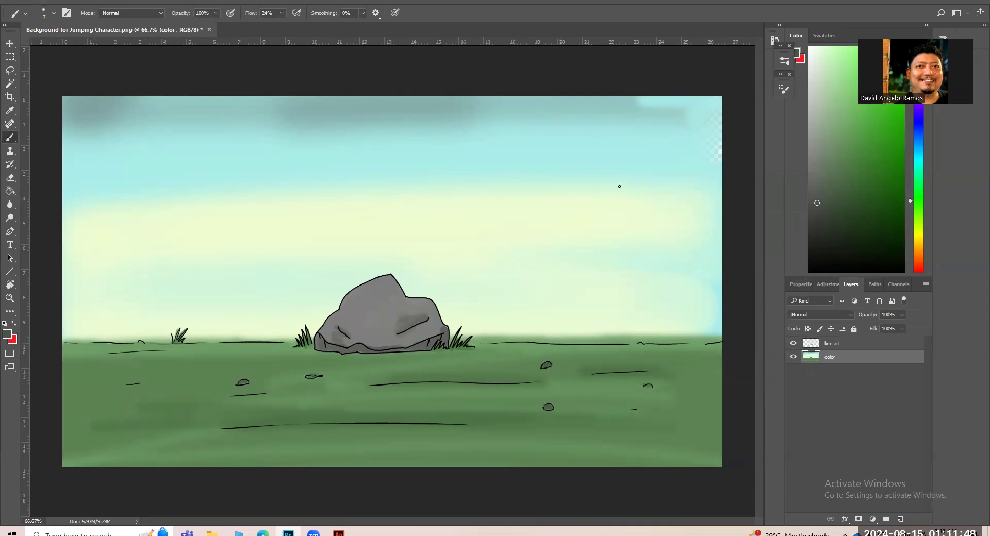
Sample the grayish cyan at the sky's upper edge and paint over the light and transparent patches in its upper right corner.
left_click(595, 105, "alt")
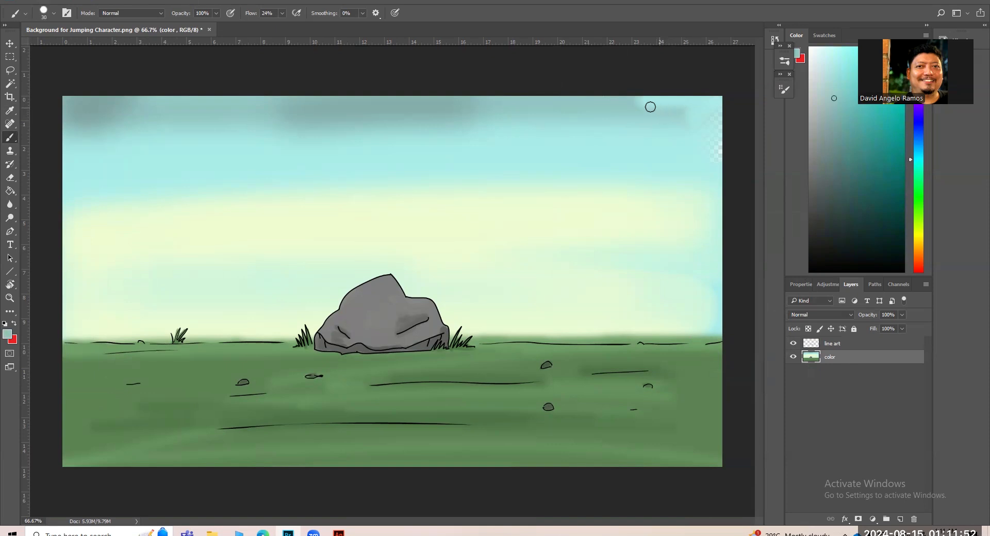
mouse_move(635, 98)
left_mouse_down()
mouse_move(739, 106)
mouse_move(712, 138)
mouse_move(734, 150)
mouse_move(722, 150)
mouse_move(642, 99)
mouse_move(716, 138)
left_mouse_up()
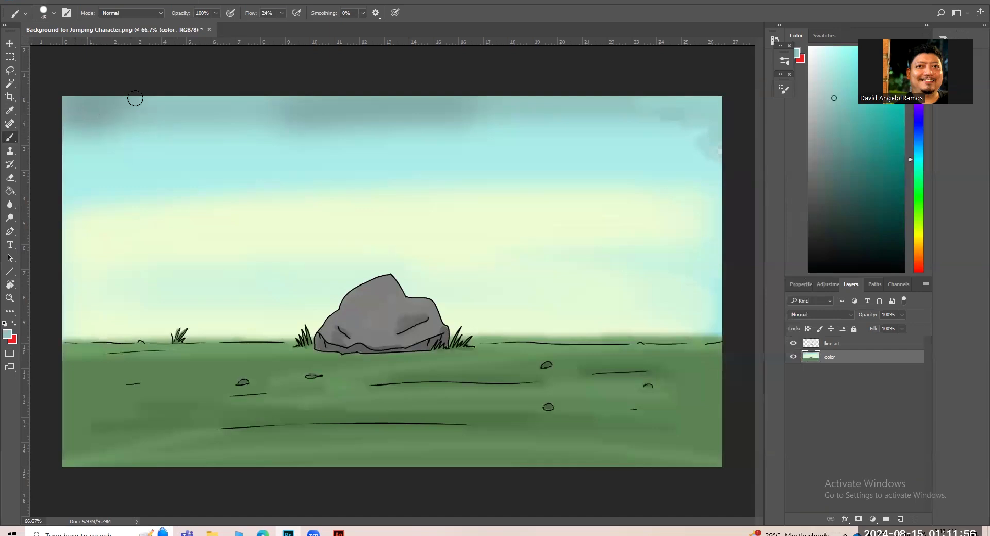
key("ctrl+minus")
key("ctrl+plus")
Set the foreground color to grayish teal #6c8583.
left_click(7, 334)
left_click(578, 303)
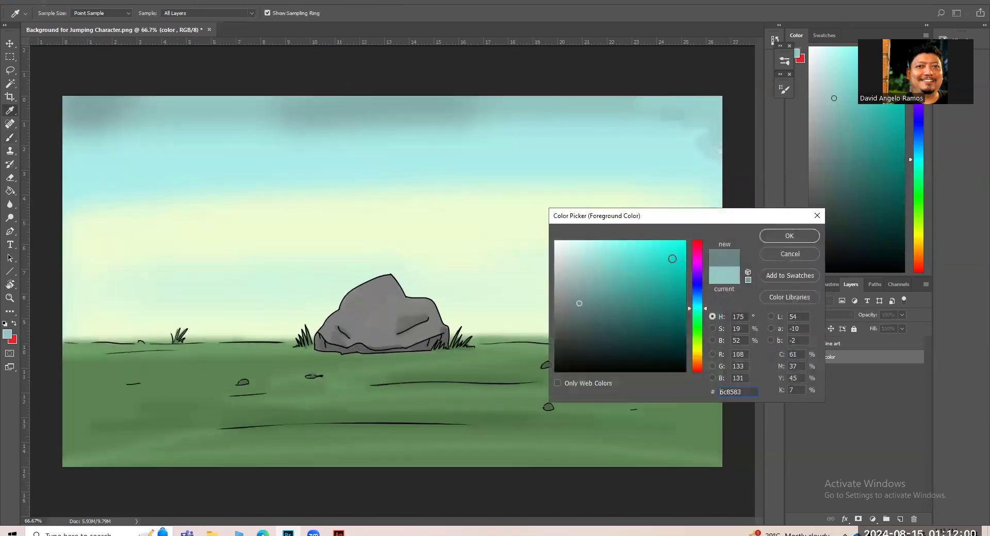
key("Return")
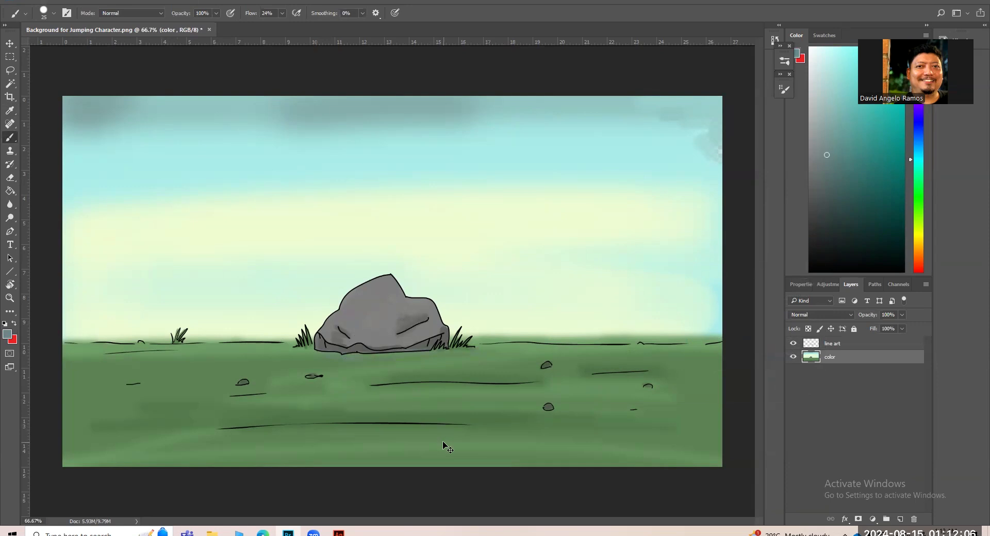
Save the document in Photoshop format in the Downloads folder as Background for Jumping Character 2.
key("ctrl+shift+s")
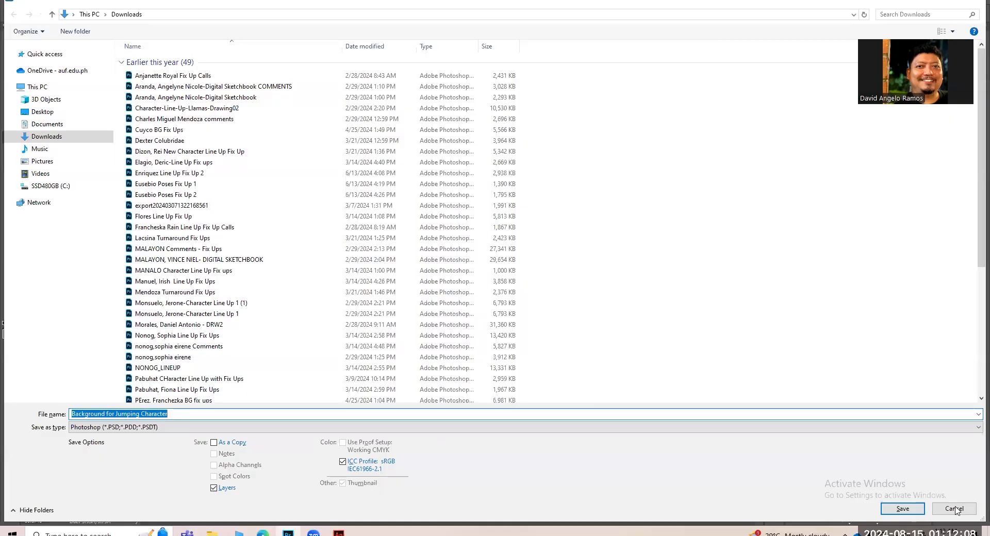
left_click(954, 508)
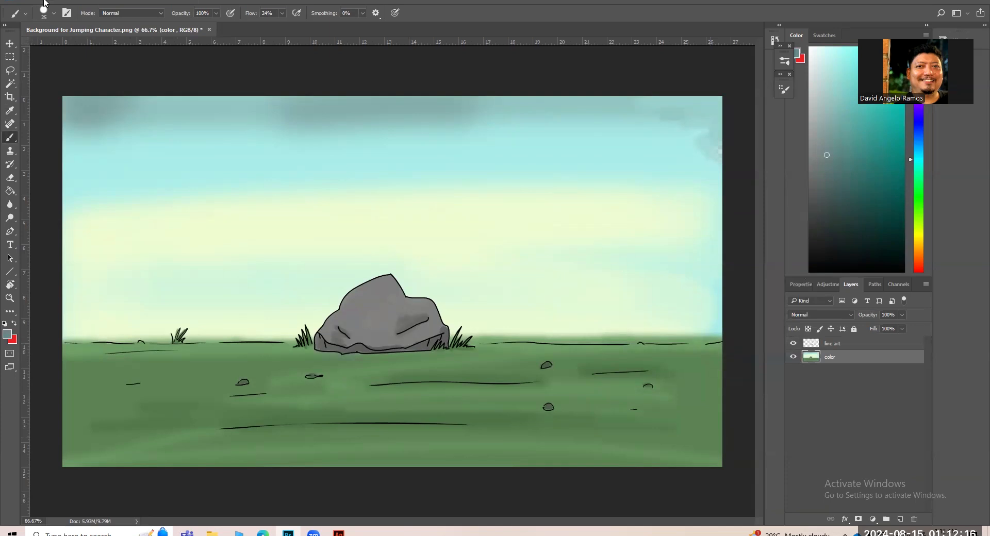
left_click(28, 3)
left_click(59, 106)
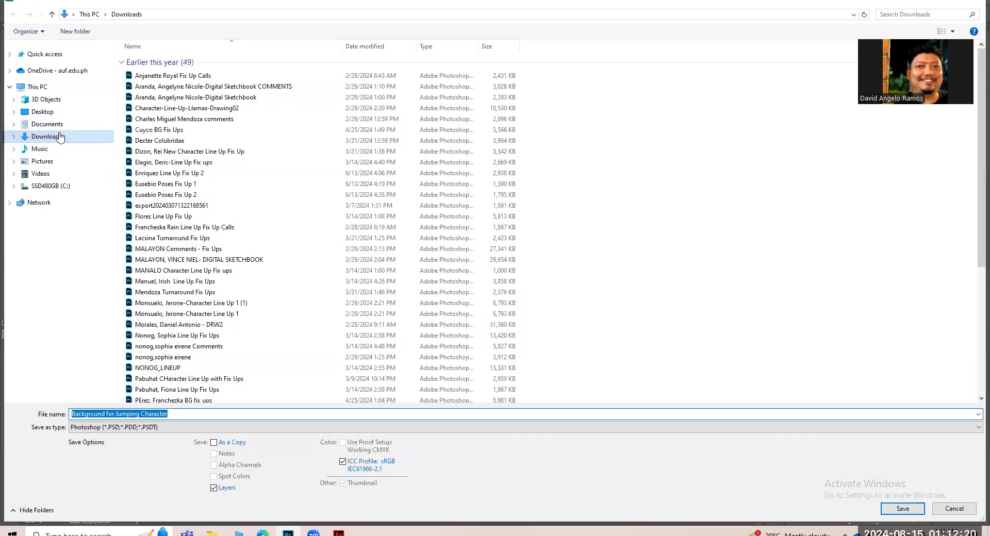
left_click(61, 136)
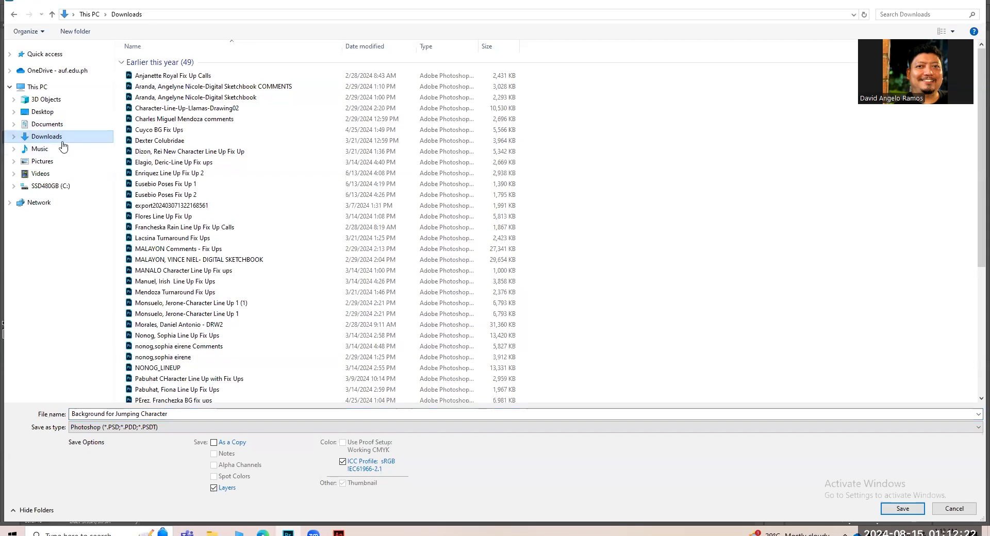
left_click(174, 415)
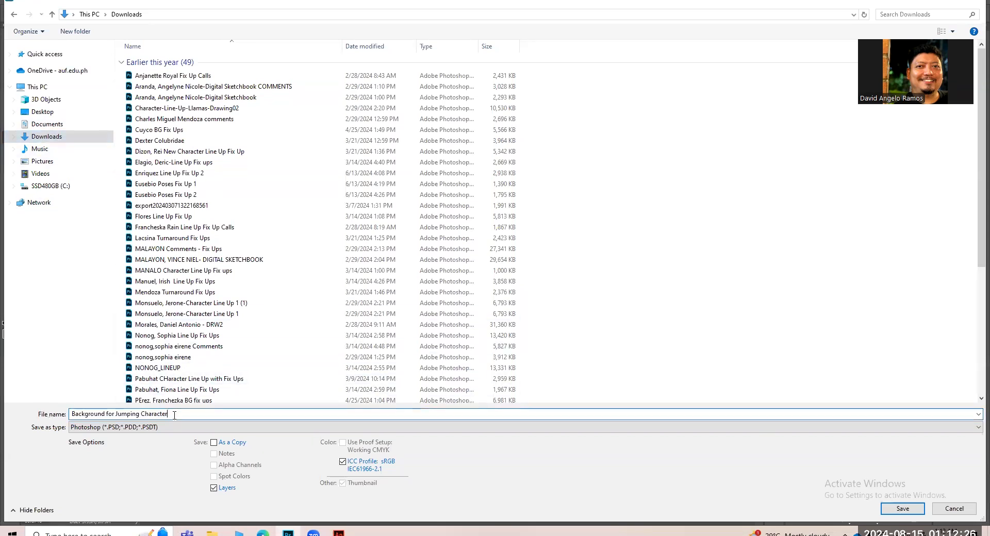
type("2")
left_click(900, 508)
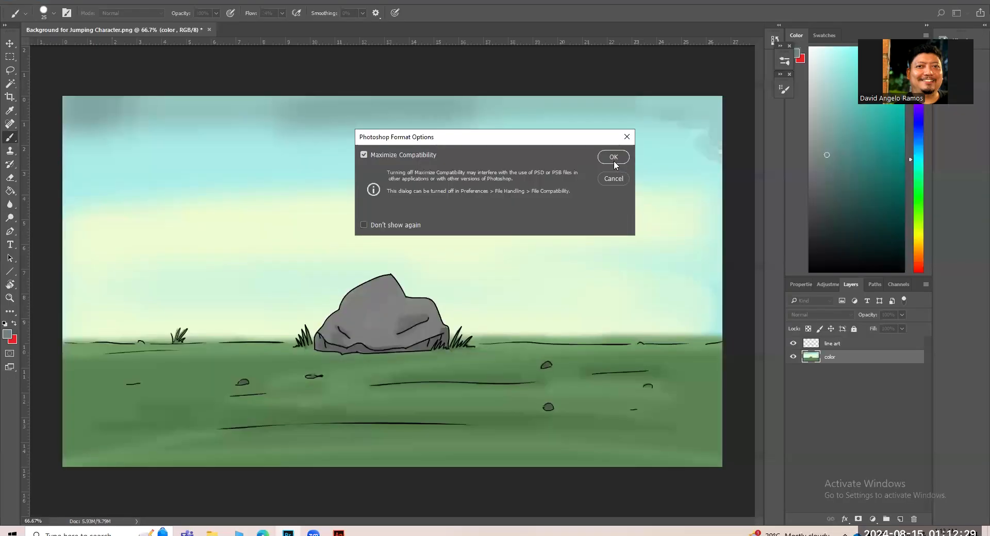
left_click(614, 159)
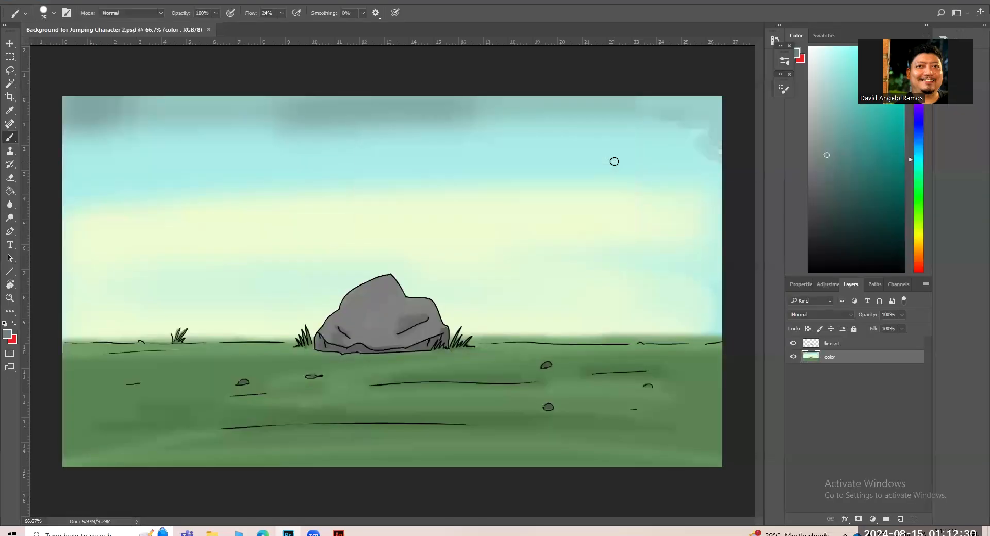
Save a PNG version of the document in the Downloads folder as Background for Jumping Character 2, using the large file size option.
left_click(28, 2)
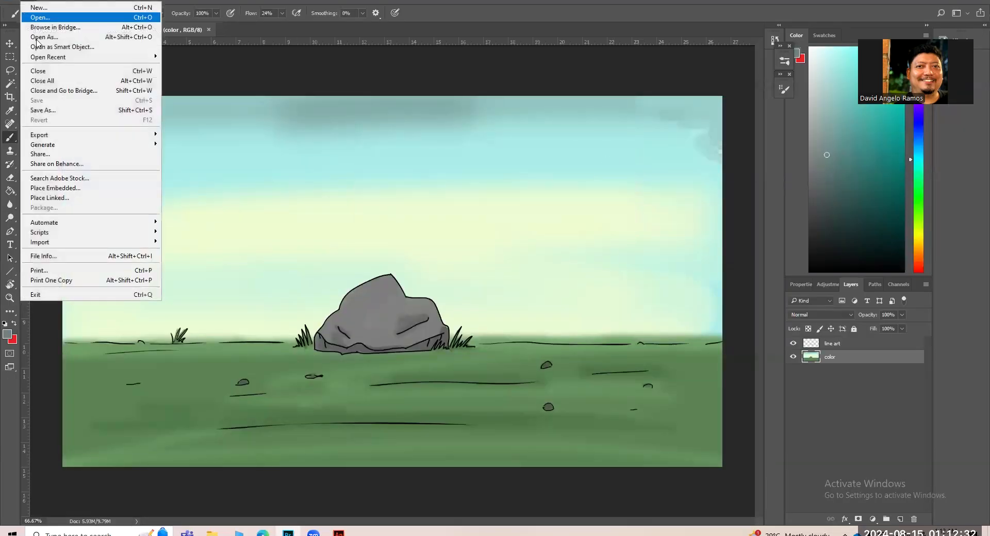
left_click(40, 112)
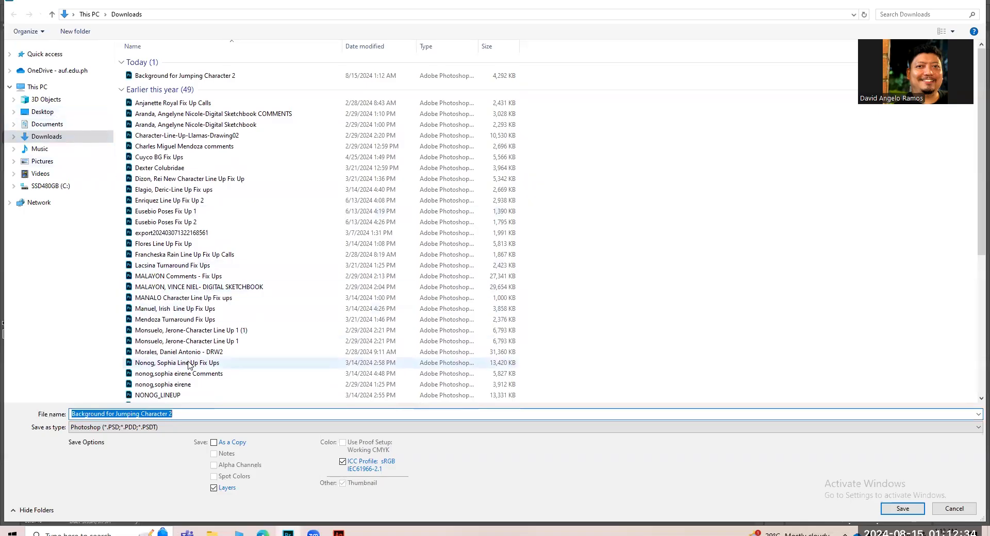
left_click(198, 428)
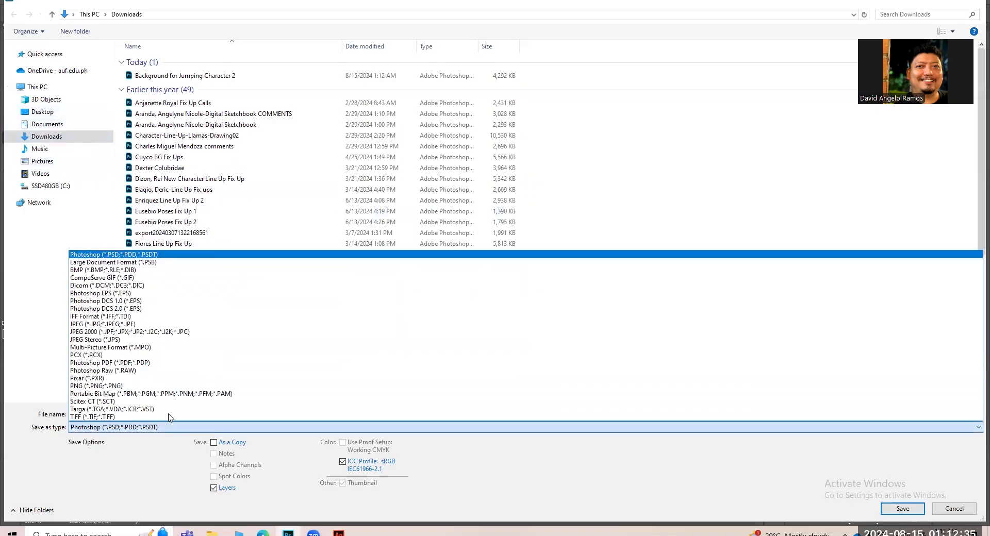
left_click(110, 387)
left_click(894, 508)
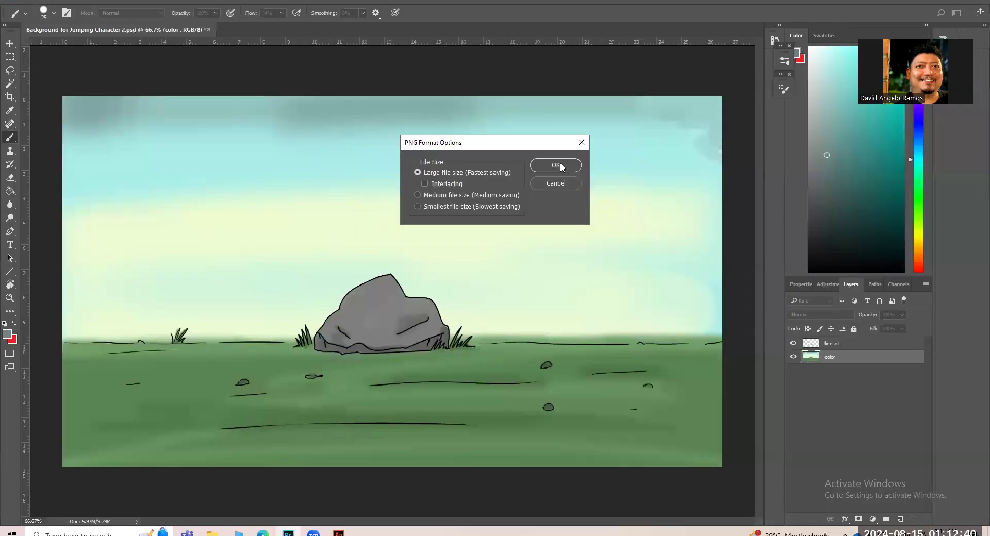
left_click(556, 165)
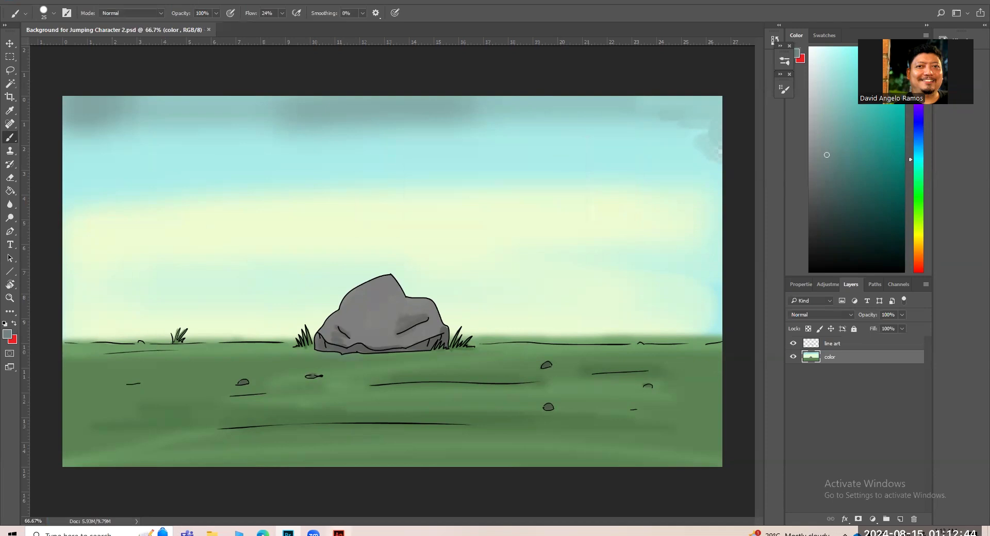
Switch to Adobe Animate and import the PNG Background for Jumping Character 2 from Downloads onto a new layer above background_cleaned_up.
left_click(338, 533)
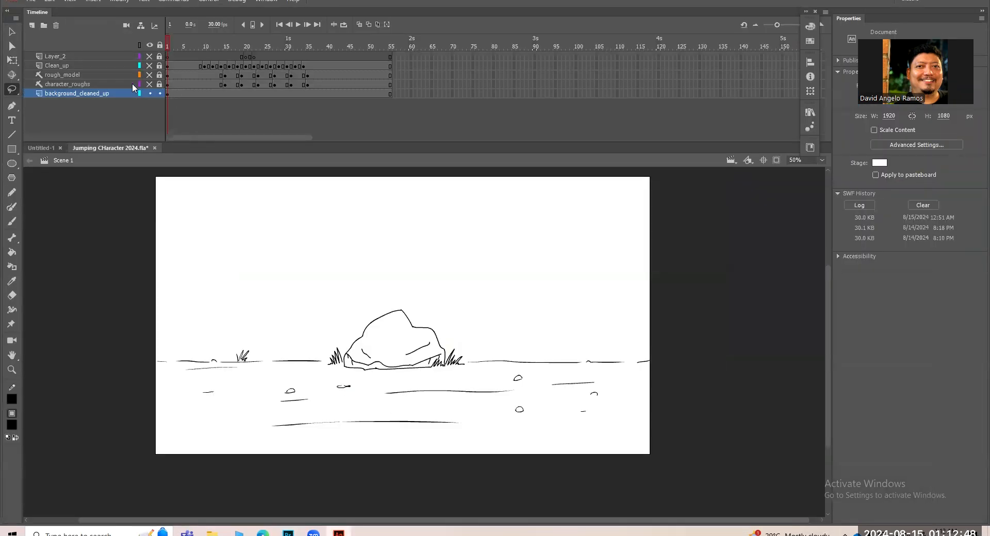
left_click(32, 24)
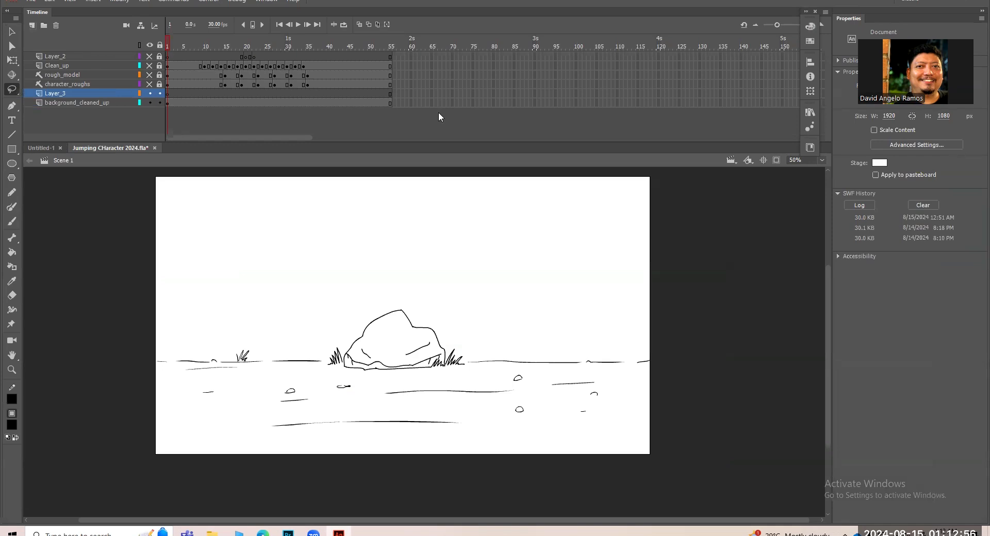
left_click(31, 2)
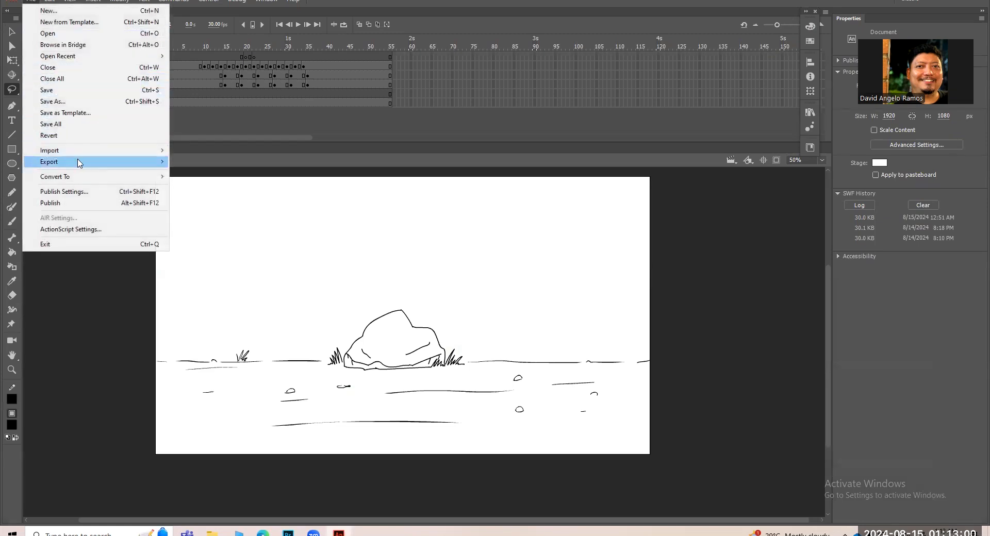
mouse_move(94, 152)
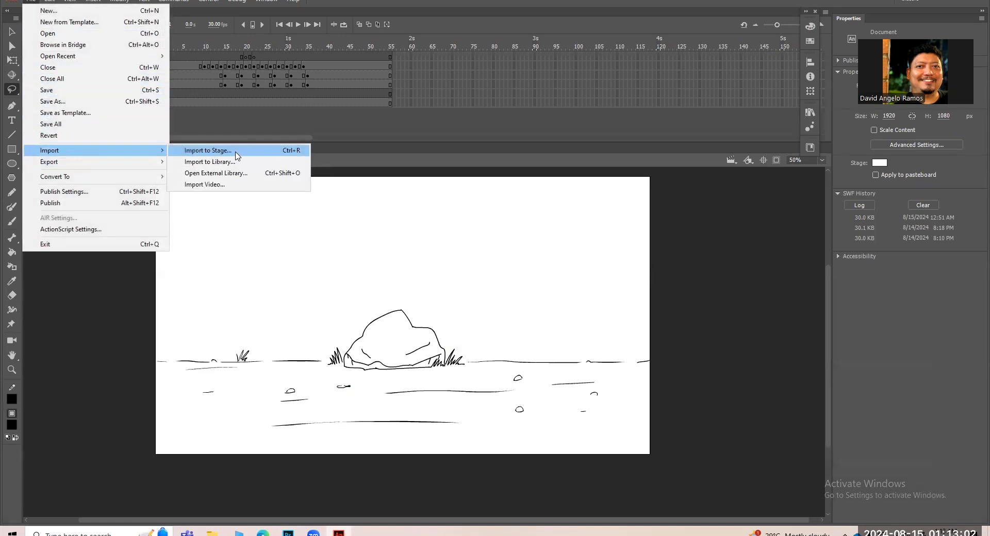
left_click(240, 155)
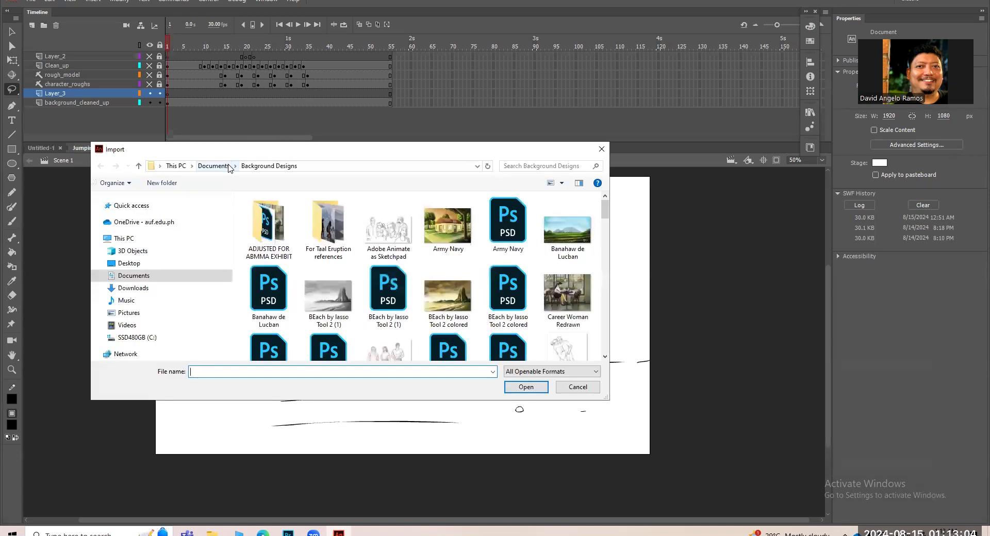
left_click(147, 288)
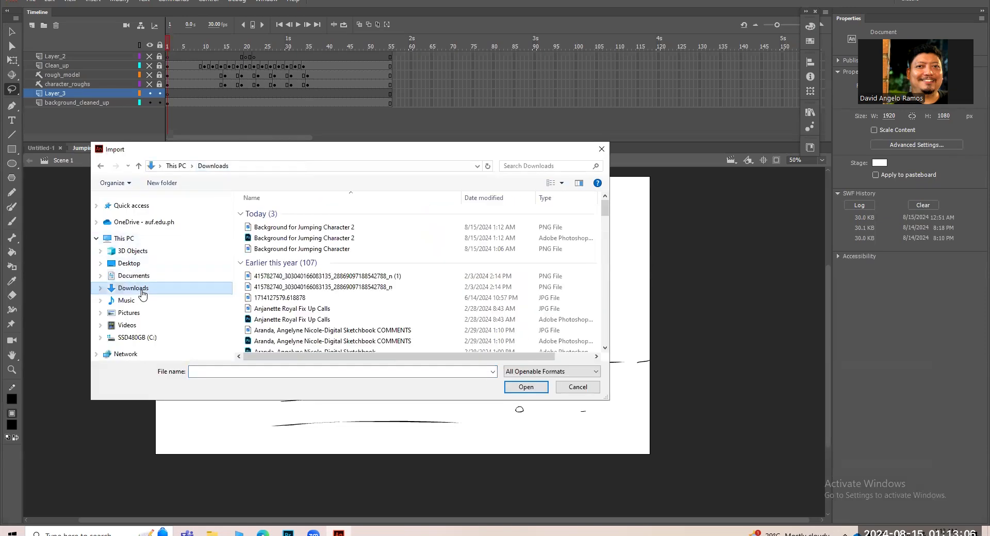
left_click(289, 231)
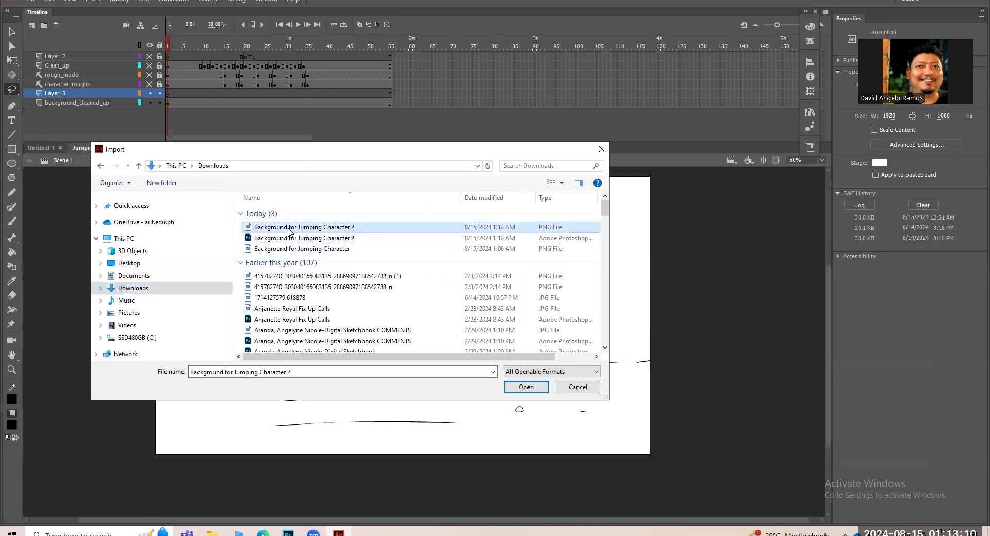
left_click(535, 391)
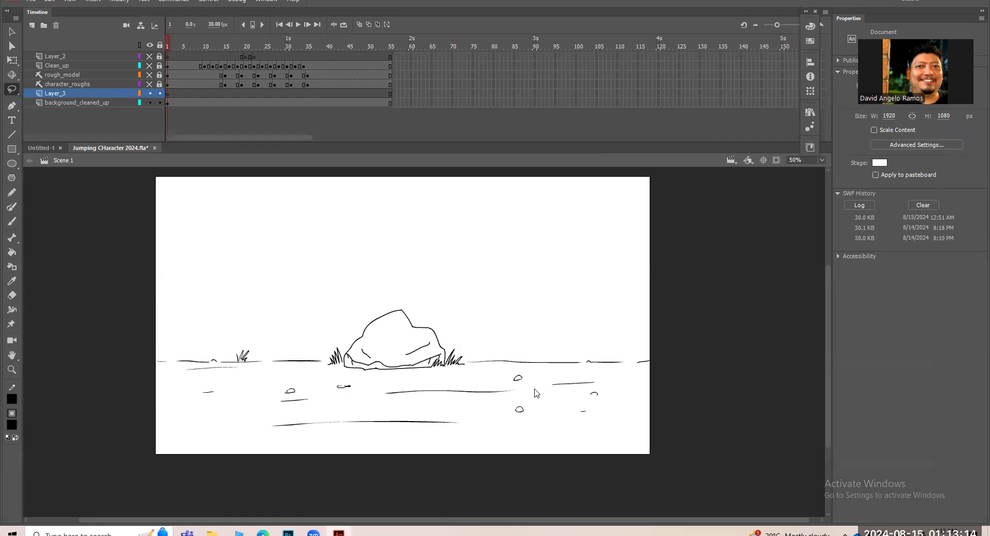
Select the imported background image and nudge it slightly left to align it with the stage edges.
left_click_drag(658, 430, 637, 404)
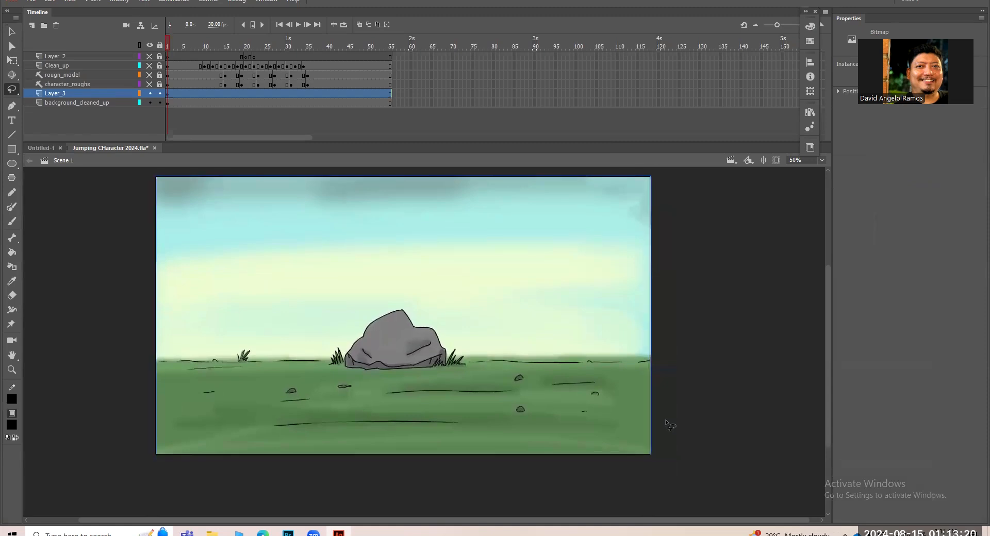
right_click(573, 363)
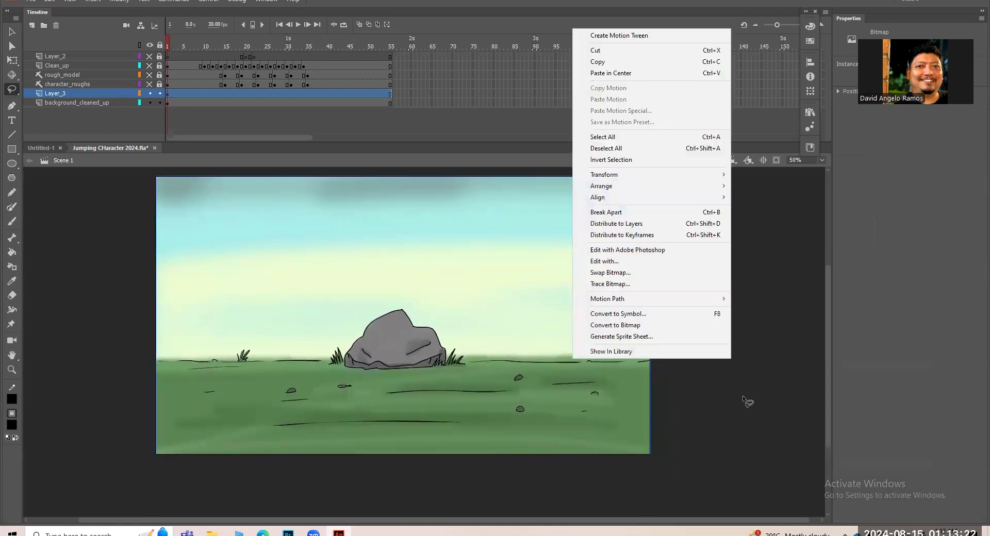
left_click(743, 396)
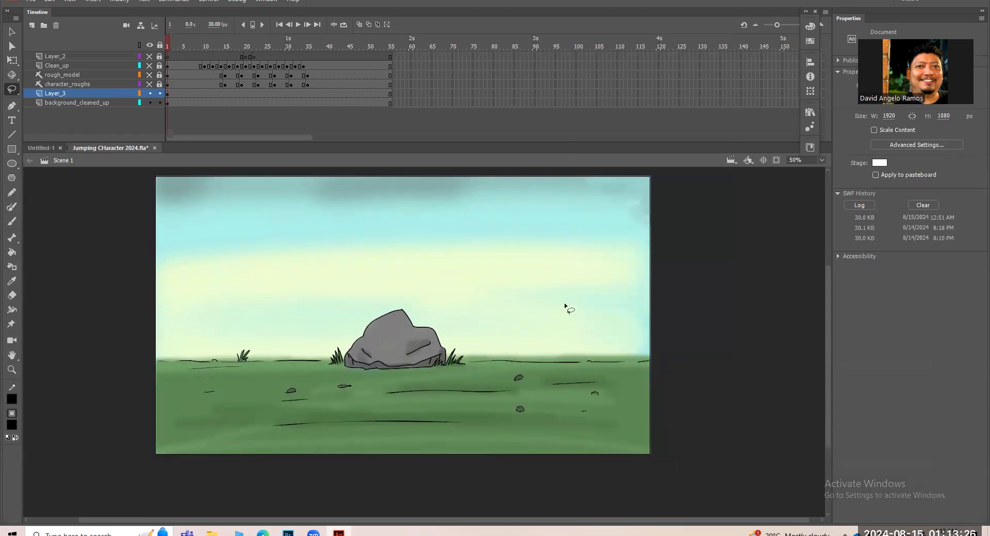
left_click(167, 93)
key("v")
key("Left")
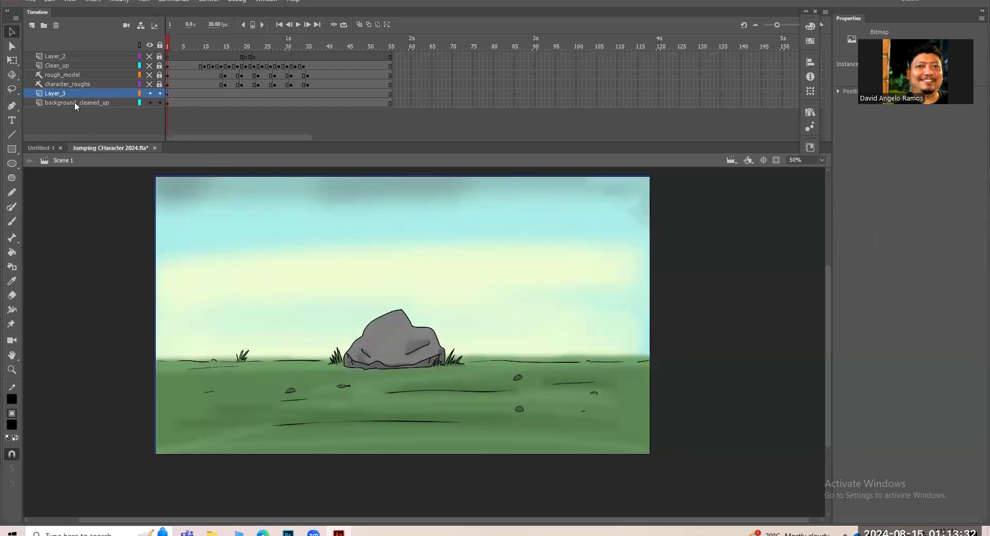
Rename the imported image's layer background_colored and lock the background_cleaned_up layer.
double_click(63, 93)
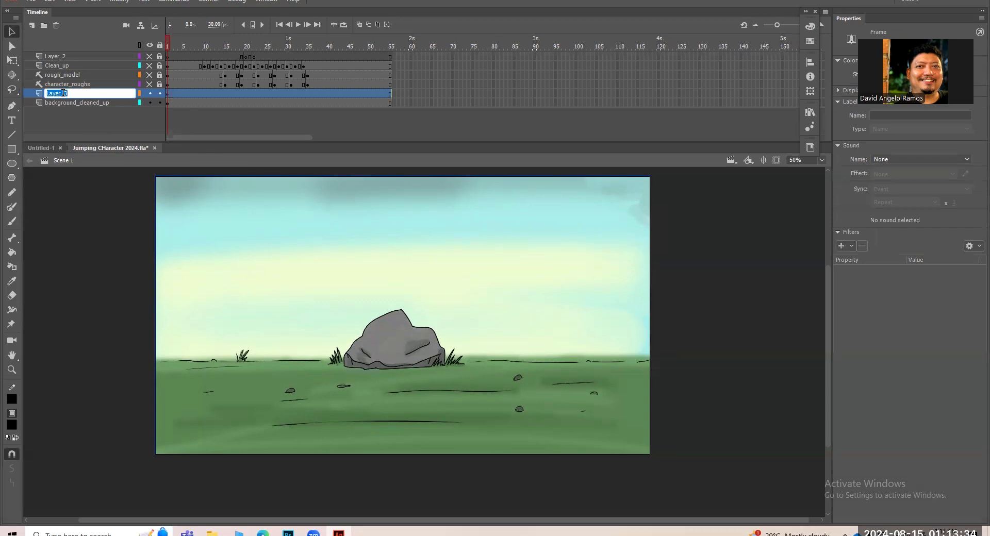
type("background colored")
key("Return")
left_click(542, 281)
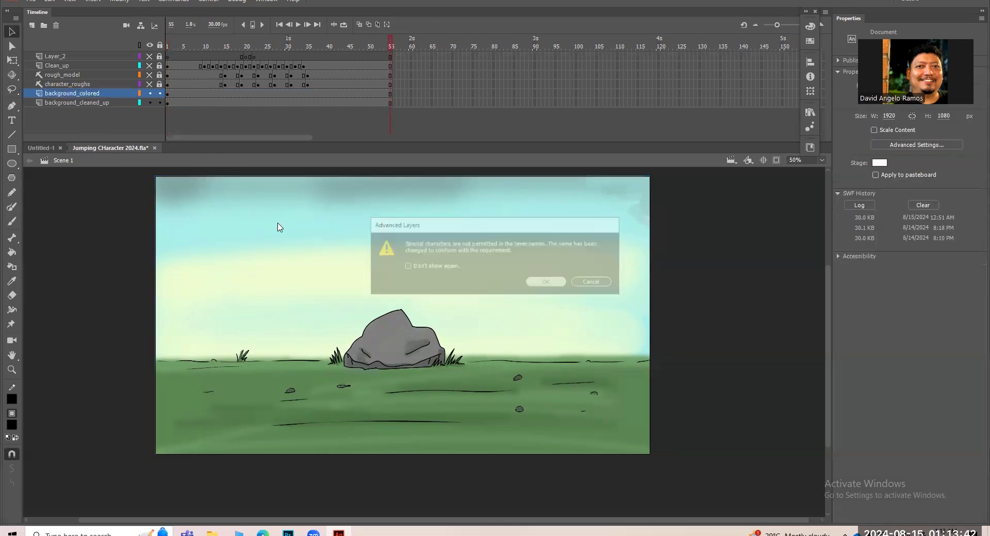
left_click(160, 102)
Hide the rough_model and character_roughs layers, and toggle the background_colored layer off and on to compare the scene.
key("Return")
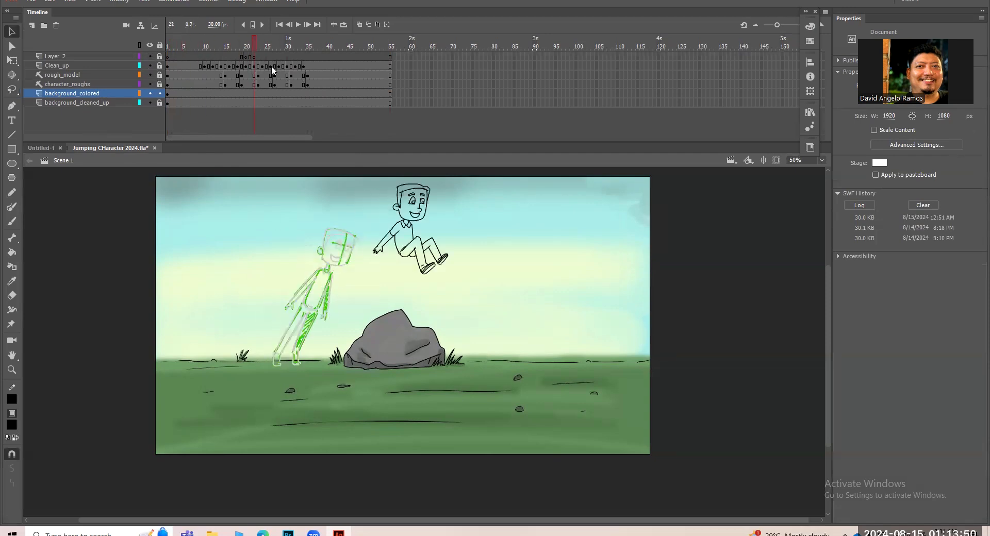
left_click(150, 76)
left_click(150, 84)
left_click(149, 94)
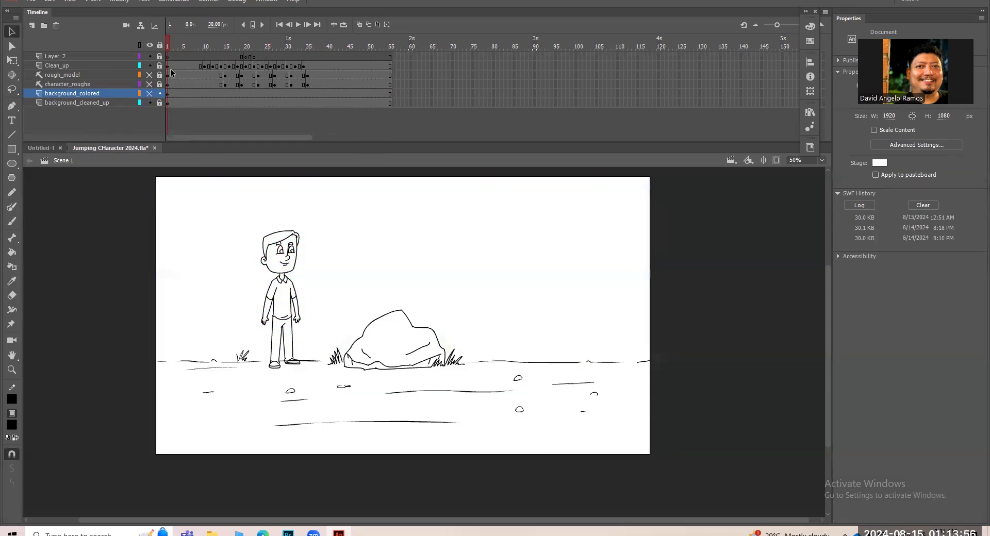
left_click(150, 93)
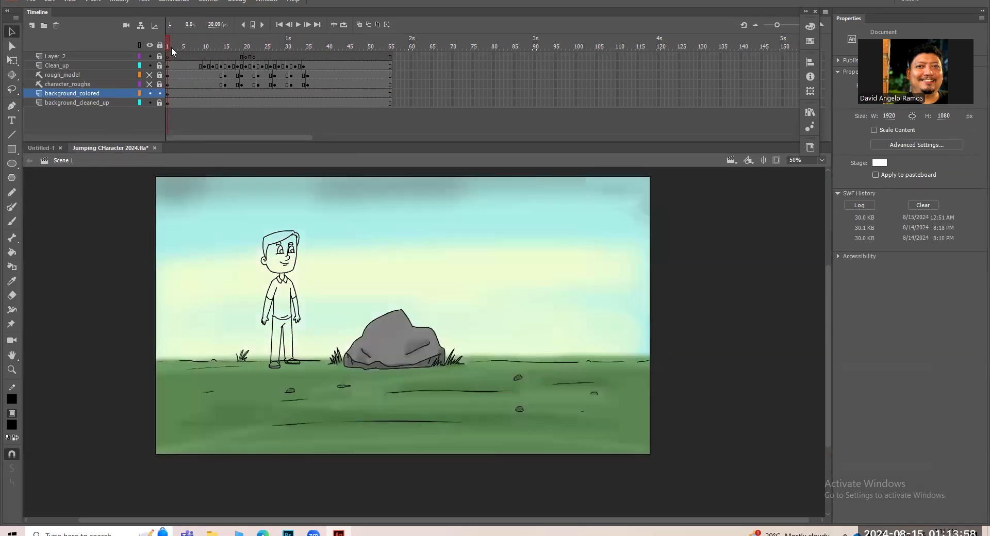
Play back and scrub the animation to check the character's jump against the colored background, returning to frame 1.
key("Return")
key("Return")
left_click_drag(394, 48, 167, 56)
key("Return")
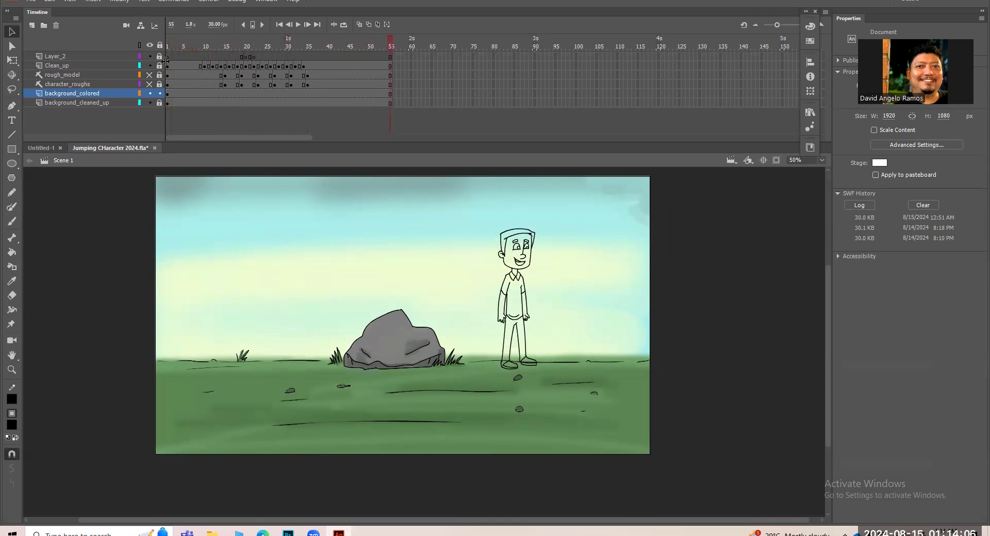
key("Return")
key("Return")
key("Return")
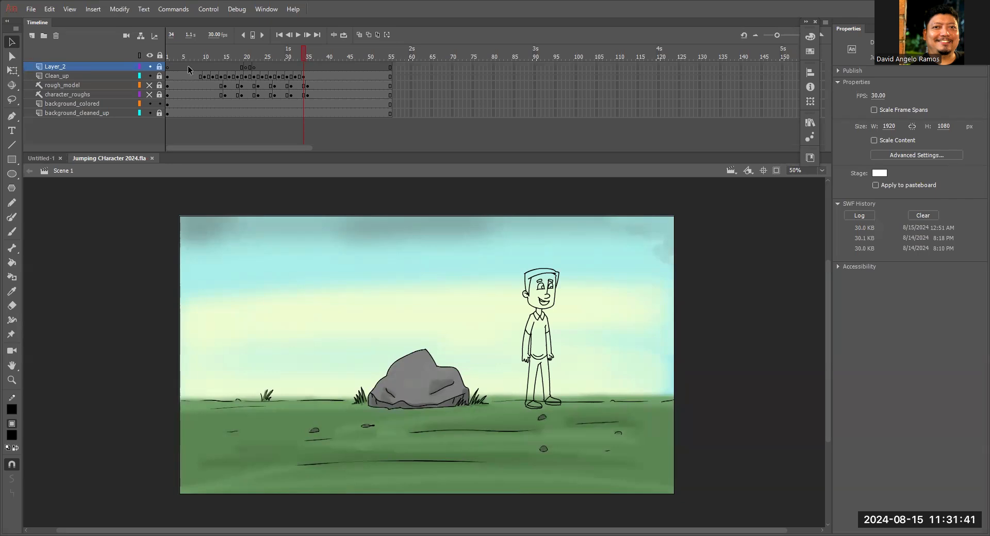
left_click_drag(304, 56, 326, 62)
left_click_drag(186, 55, 162, 48)
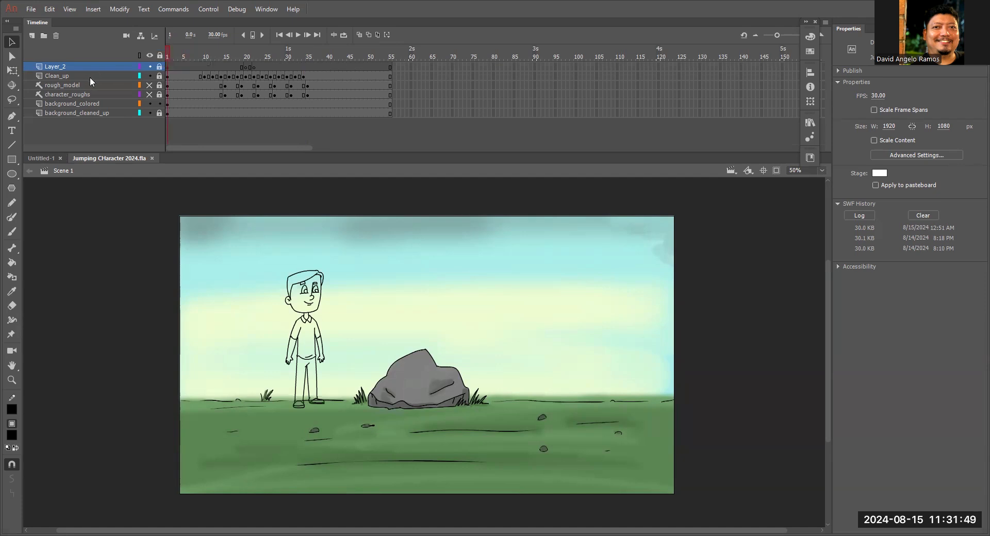
Unlock the Clean_up layer and set the Paint Bucket's gap size to Close Large Gaps.
left_click(159, 76)
left_click(12, 263)
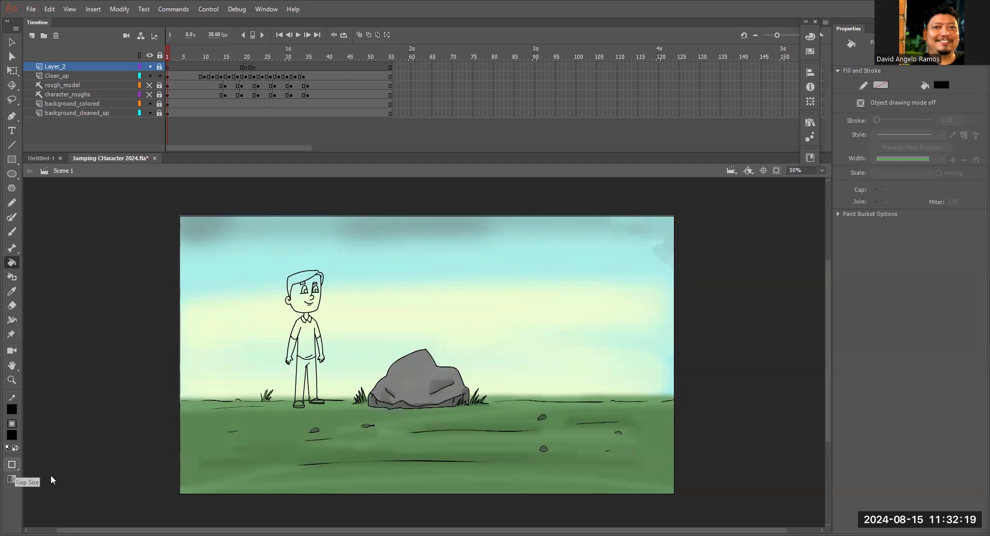
left_click(13, 466)
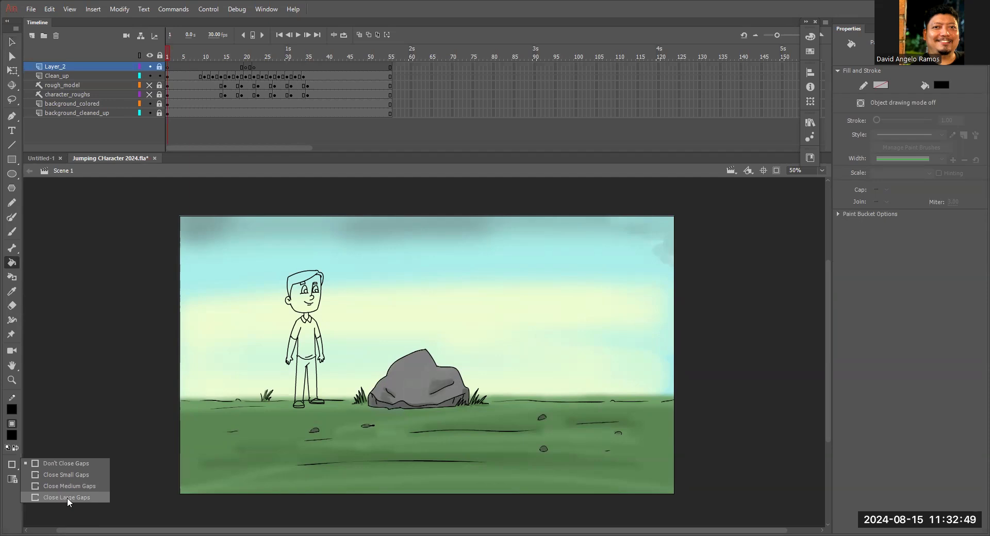
left_click(67, 498)
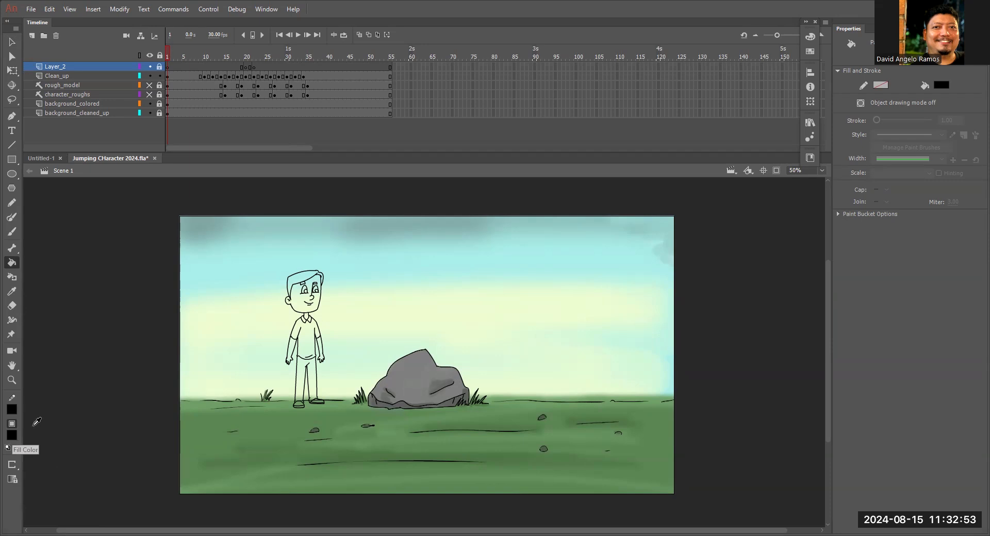
Set the Paint Bucket's fill color to dark brown #663300.
left_click(12, 437)
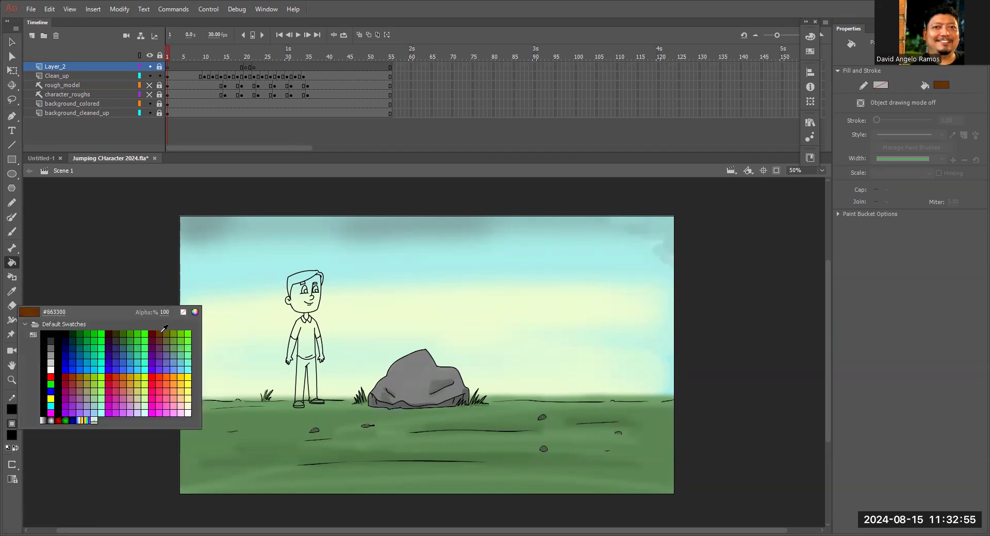
left_click(161, 332)
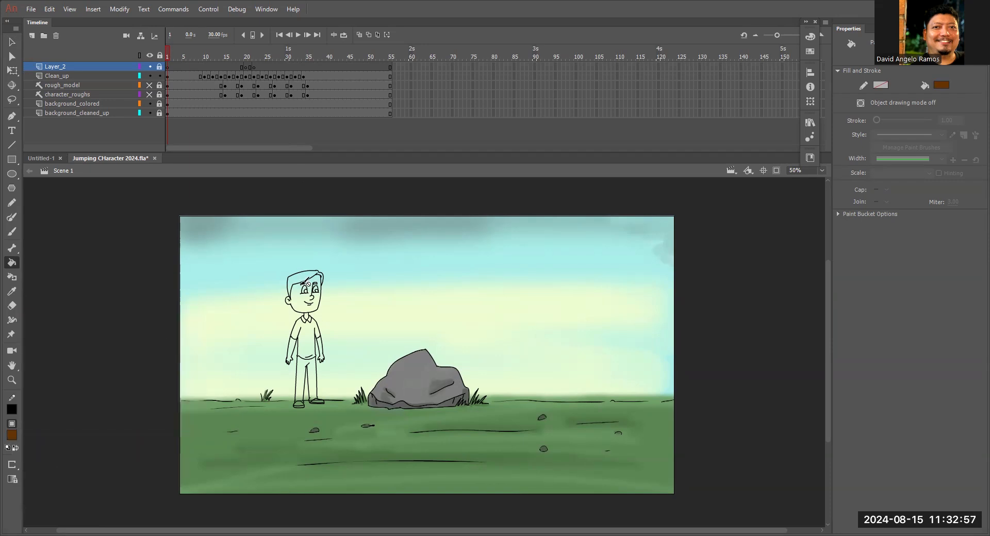
left_click_drag(206, 55, 147, 61)
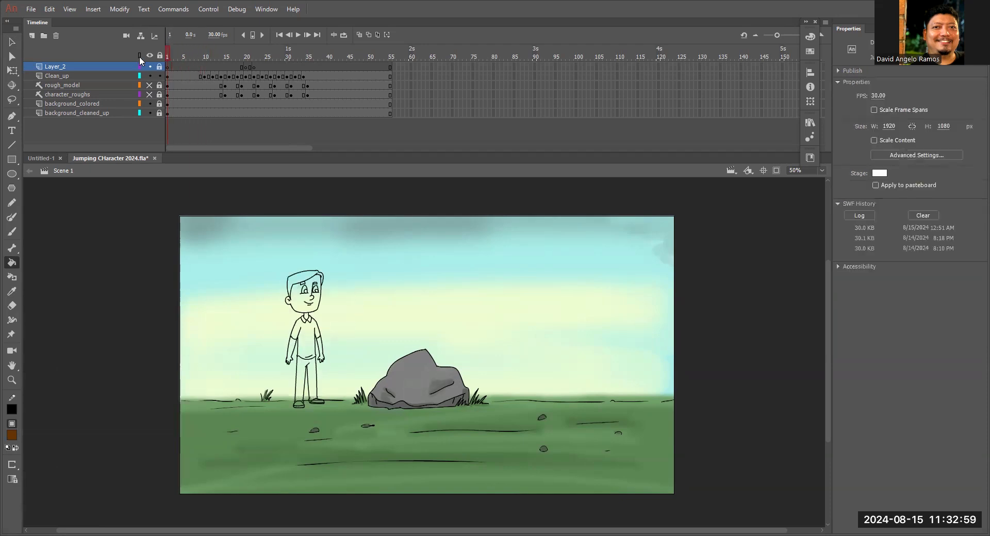
Fill both sections of the character's hair with the brown on frame 1 of the Clean_up layer.
key("z")
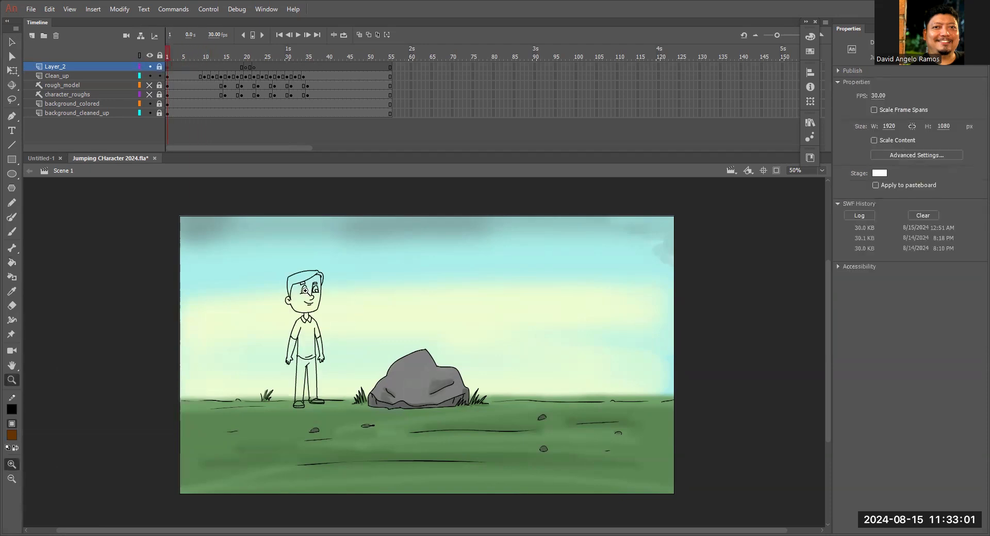
left_click(305, 291)
key("space")
left_click_drag(483, 316, 426, 228)
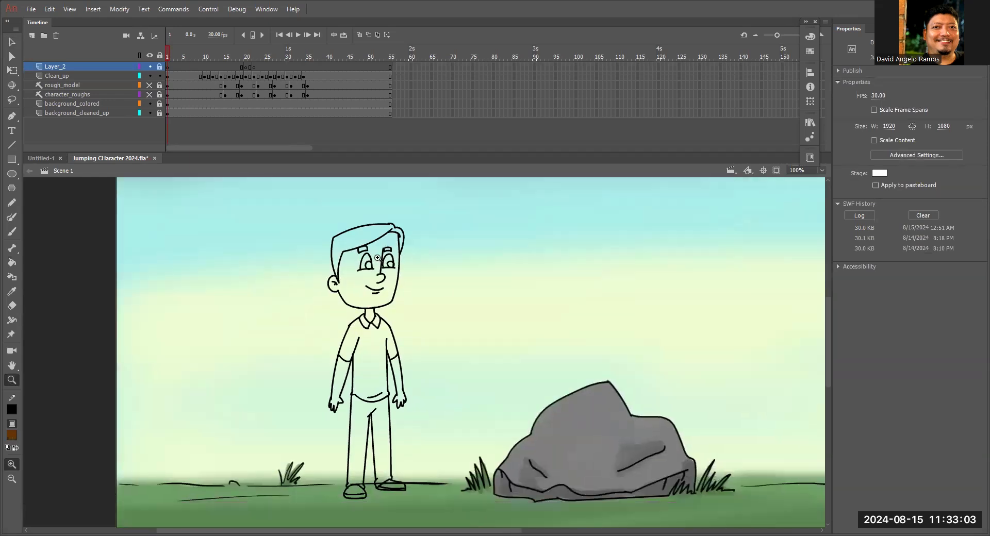
left_click(373, 259)
key("space")
left_click_drag(427, 304, 409, 268)
key("k")
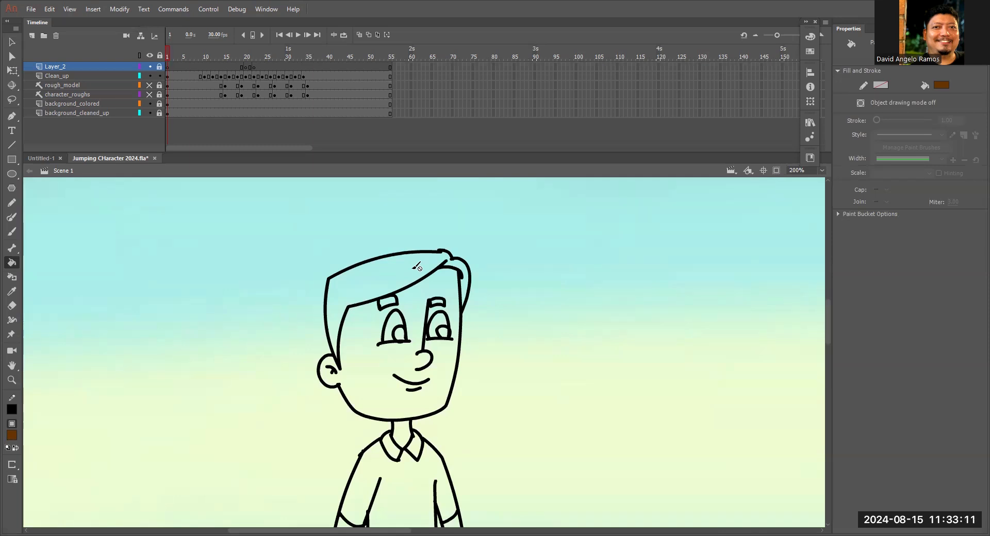
left_click(82, 75)
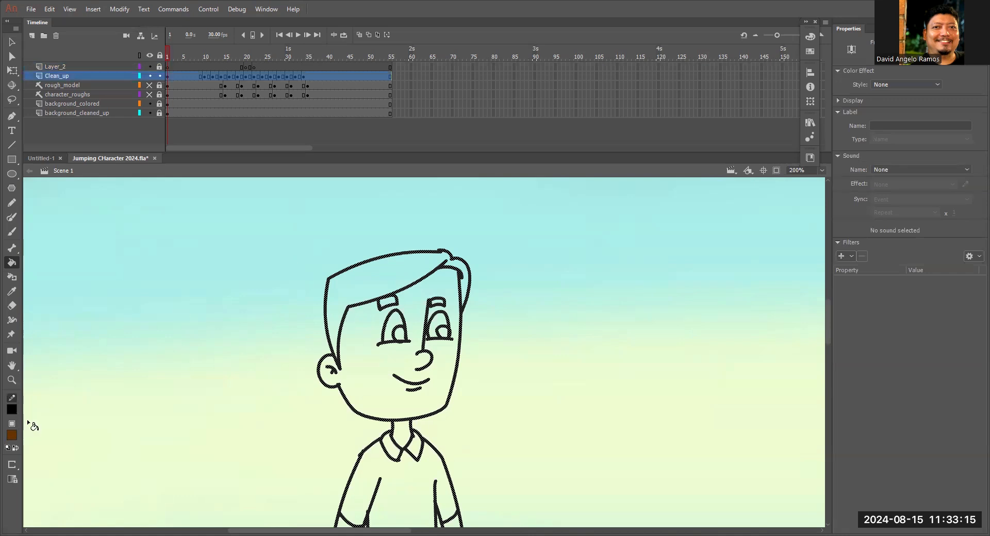
left_click(371, 279)
left_click(468, 274)
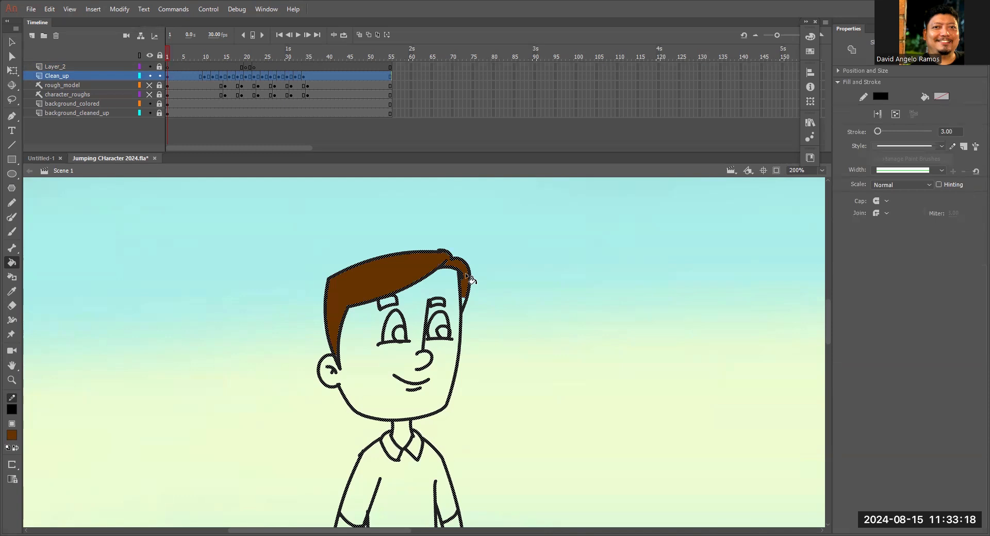
Fill the character's hair with the brown on frames 10 and 12, including the small front lock.
left_click(206, 58)
left_click(511, 303)
left_click(581, 322)
left_click(578, 342)
left_click(214, 54)
left_click(563, 360)
left_click(614, 387)
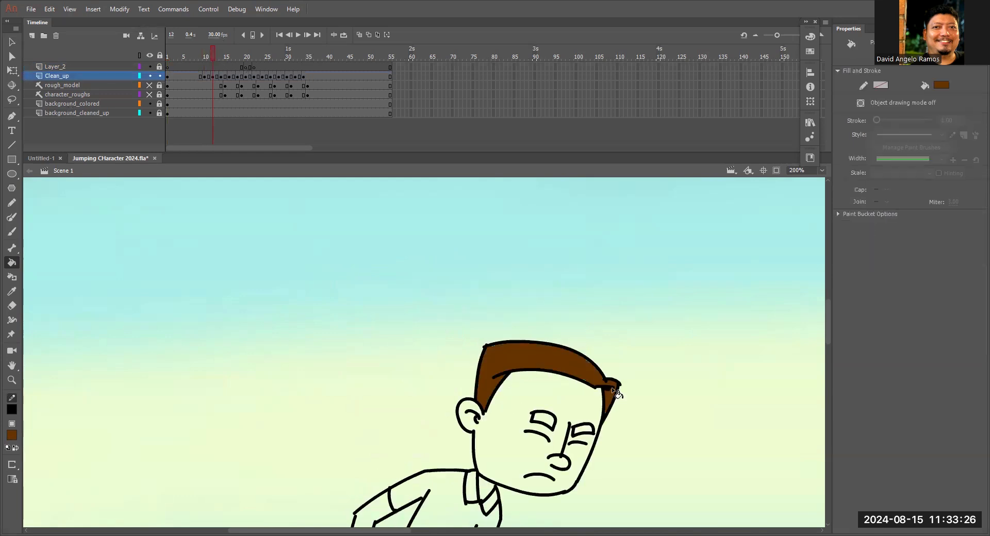
Fill the hair brown on frame 14, covering the front lock and the small gaps near its tip and the ear.
left_click(221, 57)
left_click(531, 399)
scroll(531, 361, "down", 4)
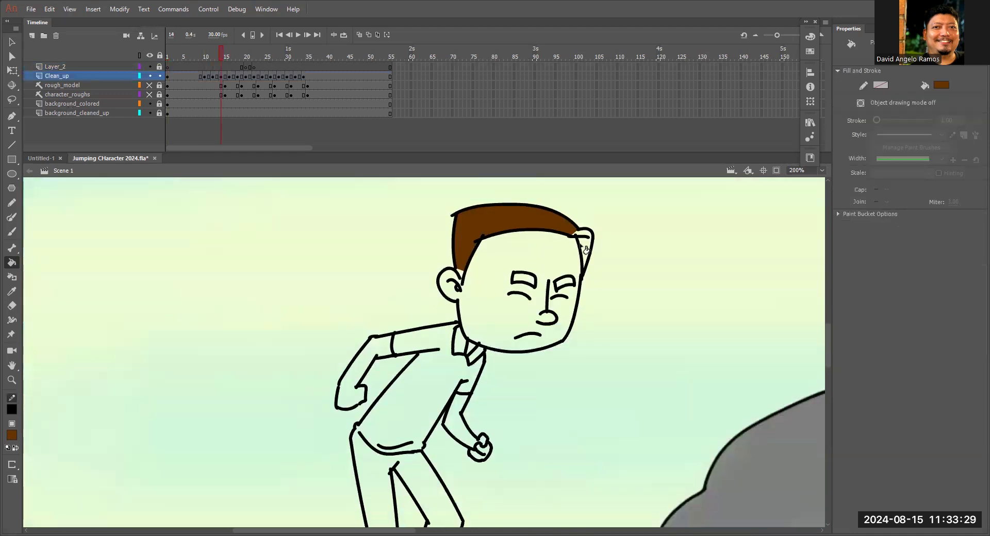
left_click(583, 238)
left_click(561, 241, "ctrl")
left_click_drag(421, 349, 525, 247)
left_click_drag(338, 310, 330, 314)
left_click(321, 326)
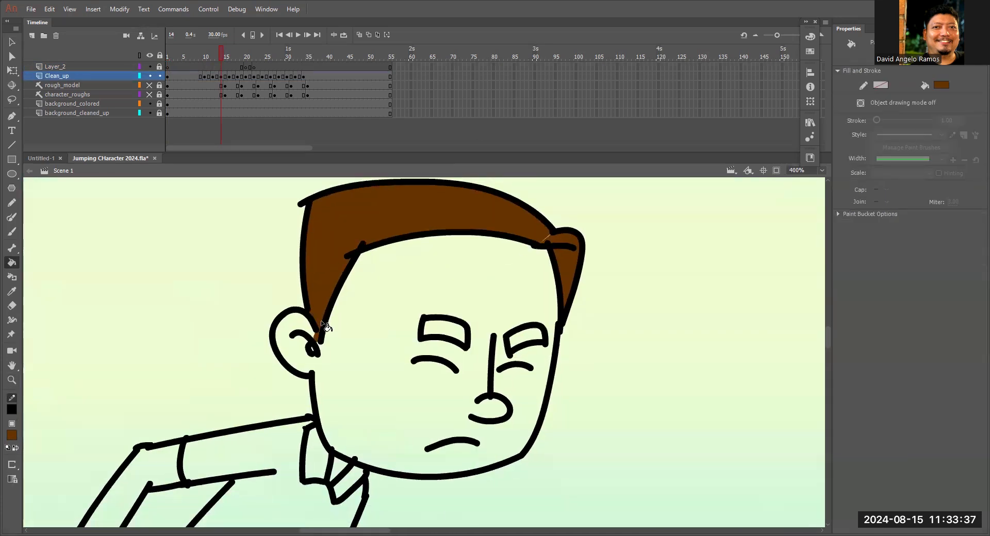
Fill the main hair section and the front lock brown on frame 16.
left_click(261, 36)
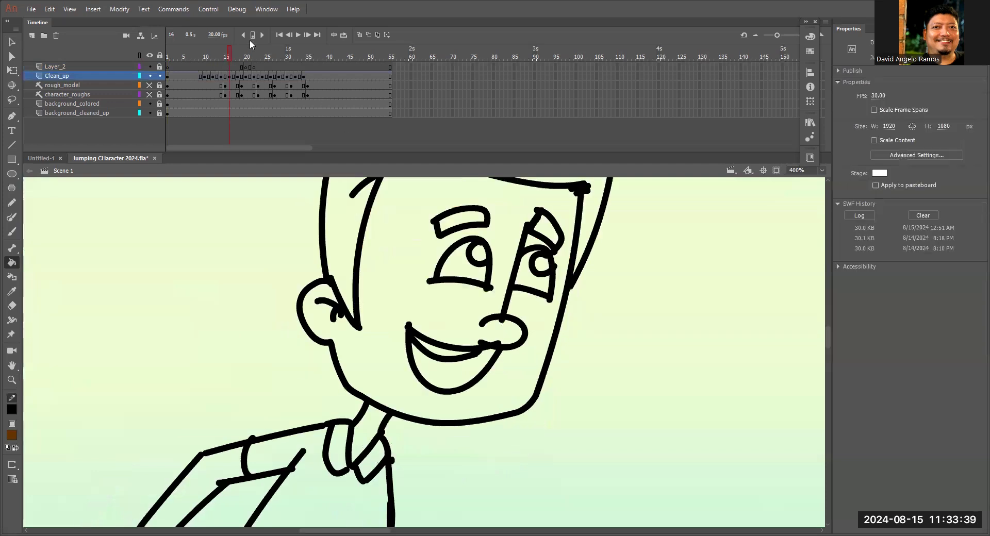
left_click_drag(383, 247, 385, 336)
left_click(438, 234)
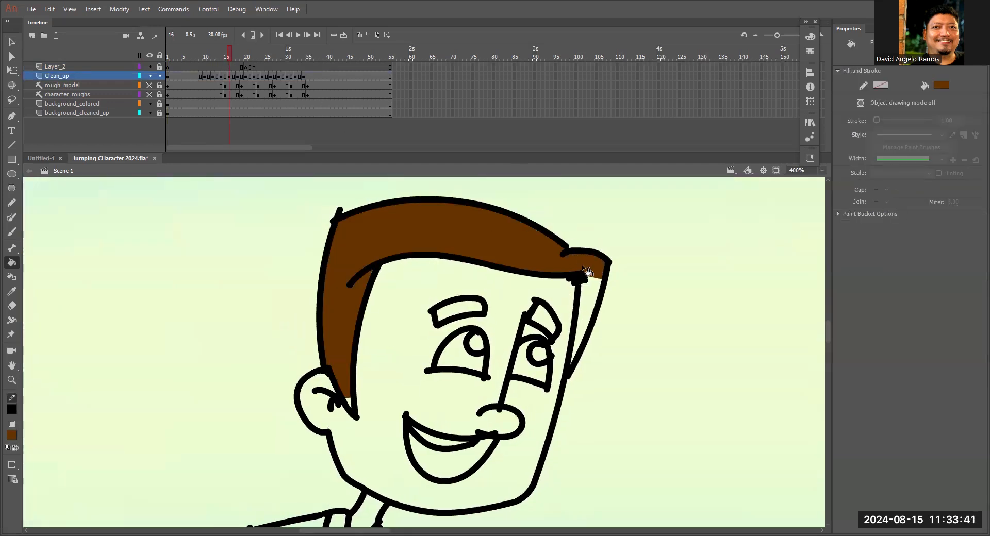
left_click(596, 281)
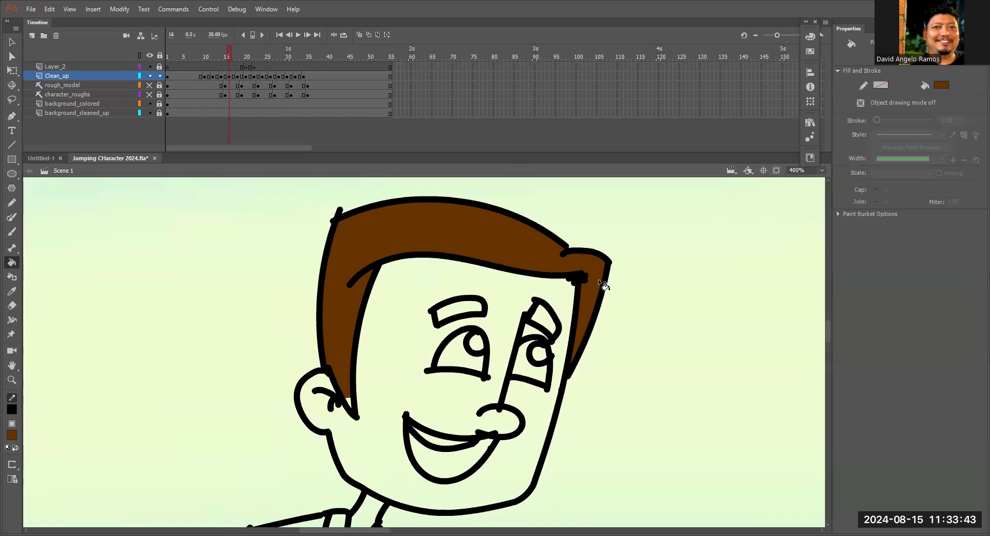
Fill the hair and the front lock brown on frame 18.
left_click(239, 57)
left_click_drag(599, 258, 520, 466)
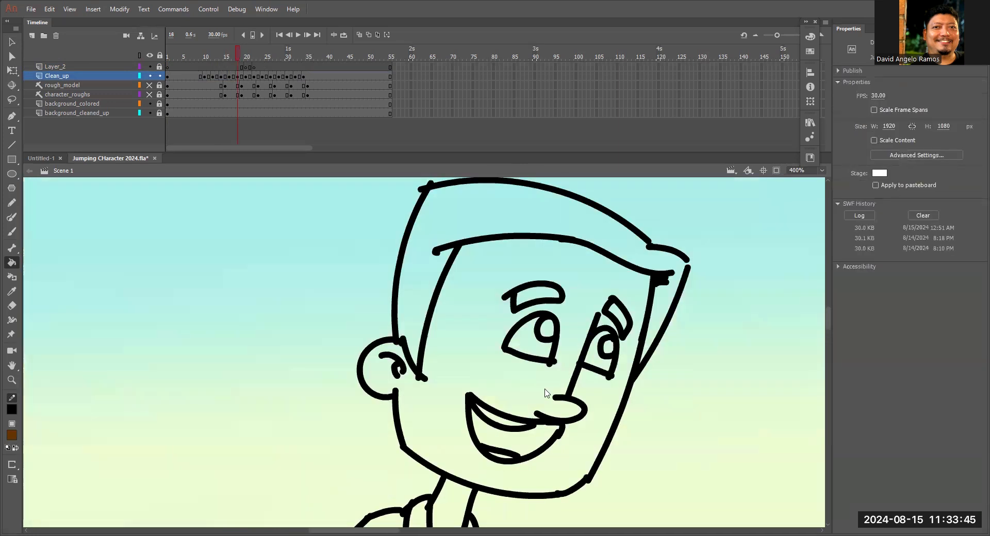
left_click(629, 235)
left_click(664, 304)
left_click(673, 275)
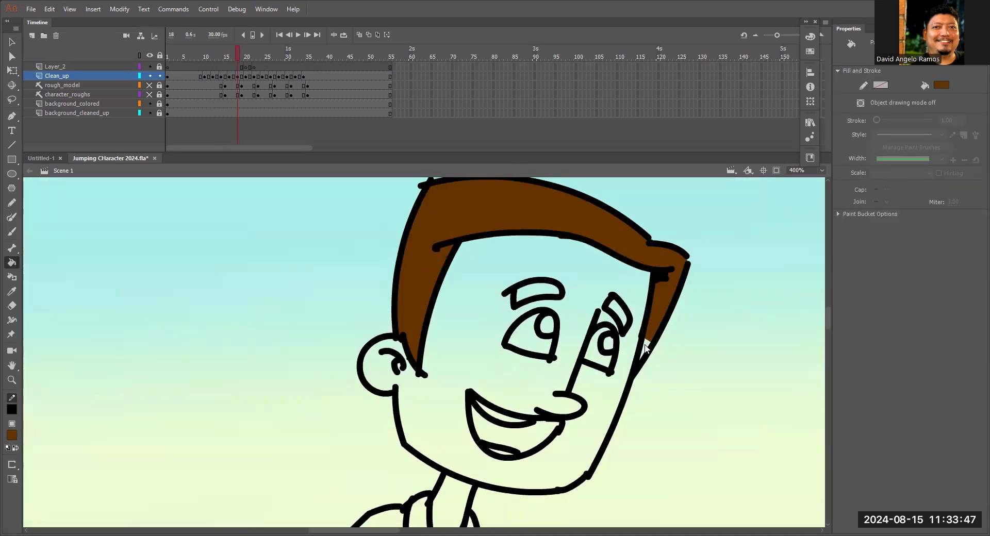
Fill the main hair section, the front tuft and its side lock brown on frame 20.
left_click(247, 56)
left_click_drag(662, 330, 430, 480)
left_click(410, 341)
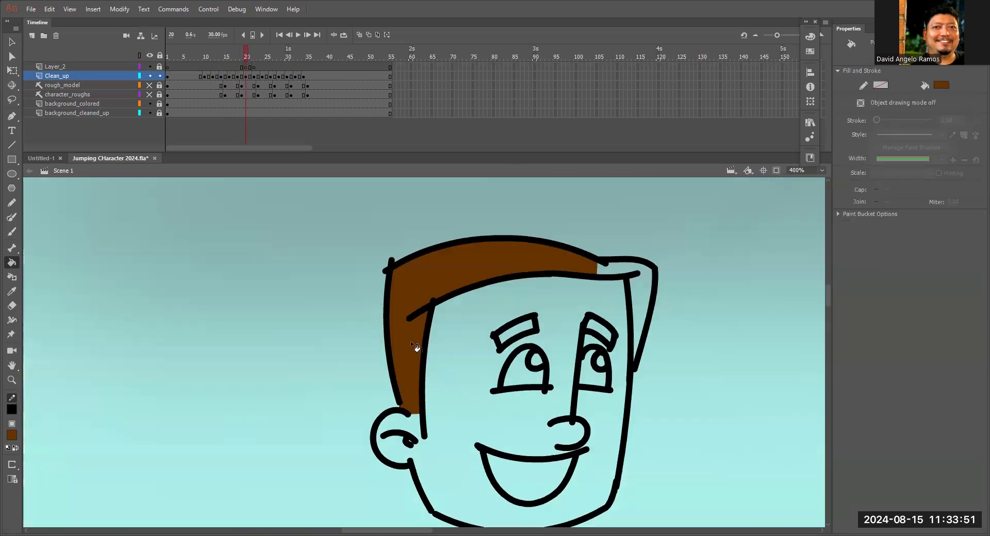
left_click(616, 267)
left_click(636, 358)
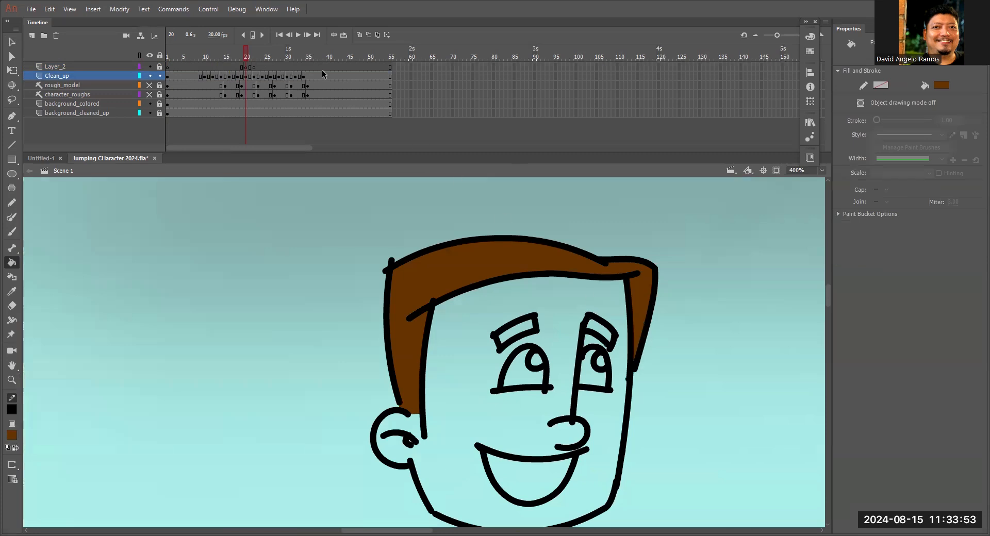
Fill the character's hair brown on frames 22 and 24.
left_click(254, 57)
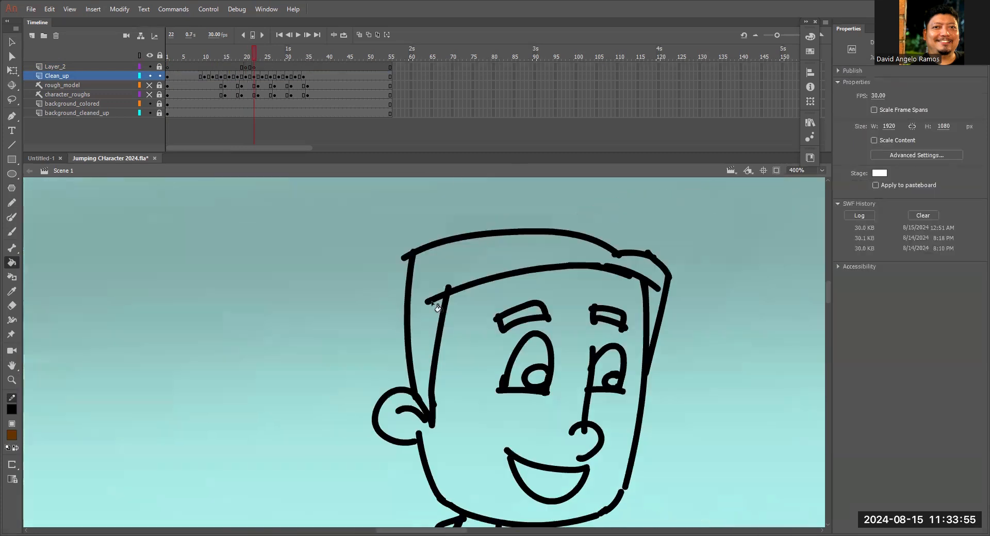
left_click(650, 298)
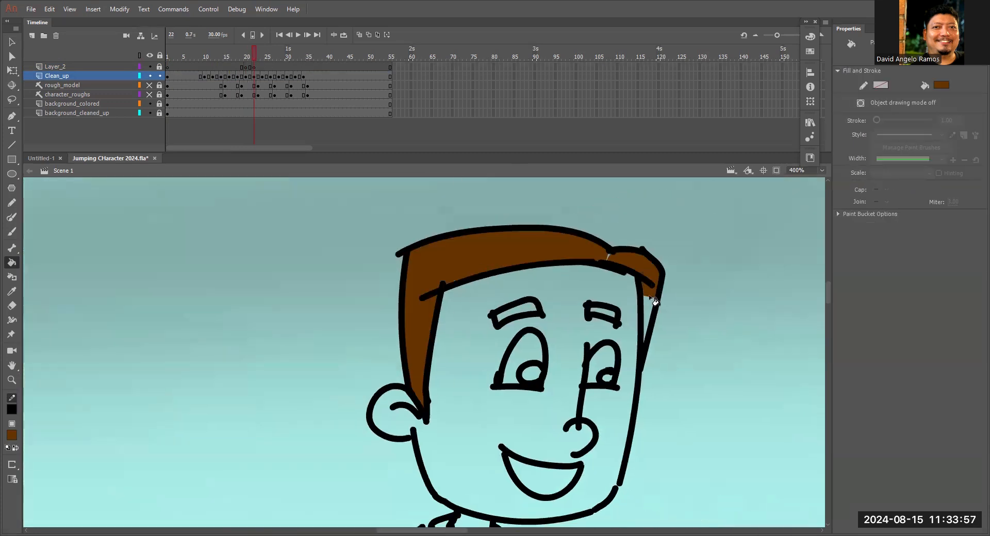
left_click(263, 56)
left_click_drag(718, 350, 386, 212)
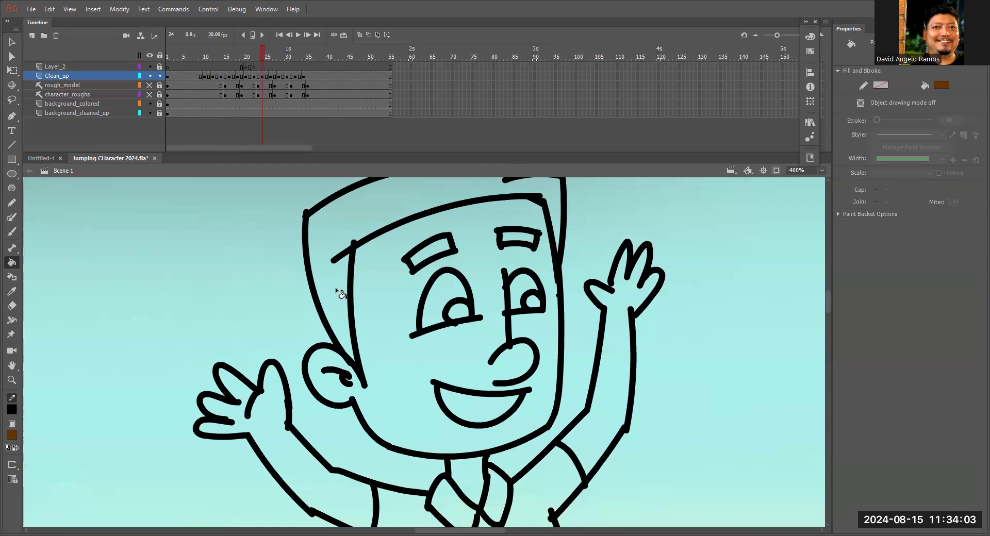
key("ctrl+minus")
left_click(432, 268)
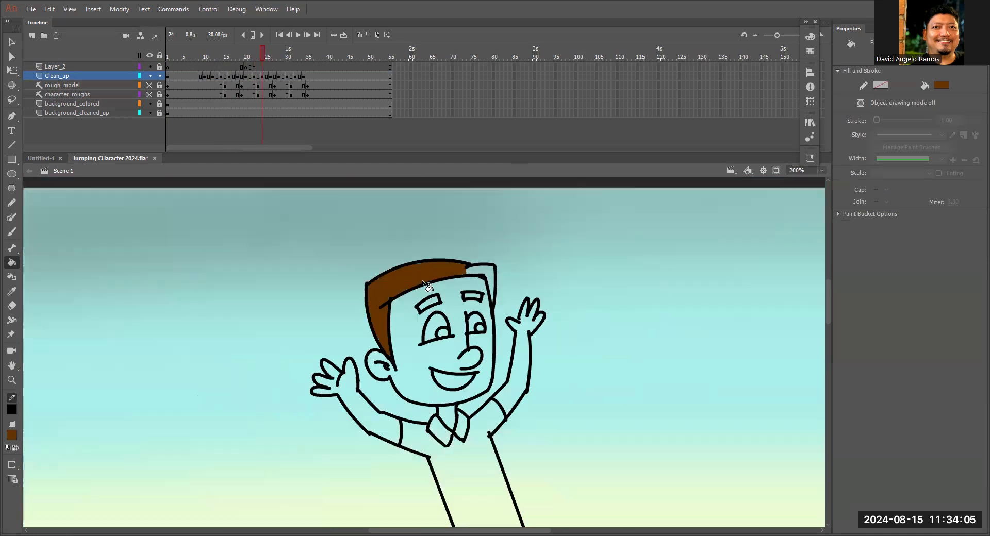
Fill the main hair section brown on frame 26, undoing the stray fill over the face.
left_click(271, 55)
key("ctrl+minus")
left_click_drag(562, 316, 540, 141)
left_click(469, 265)
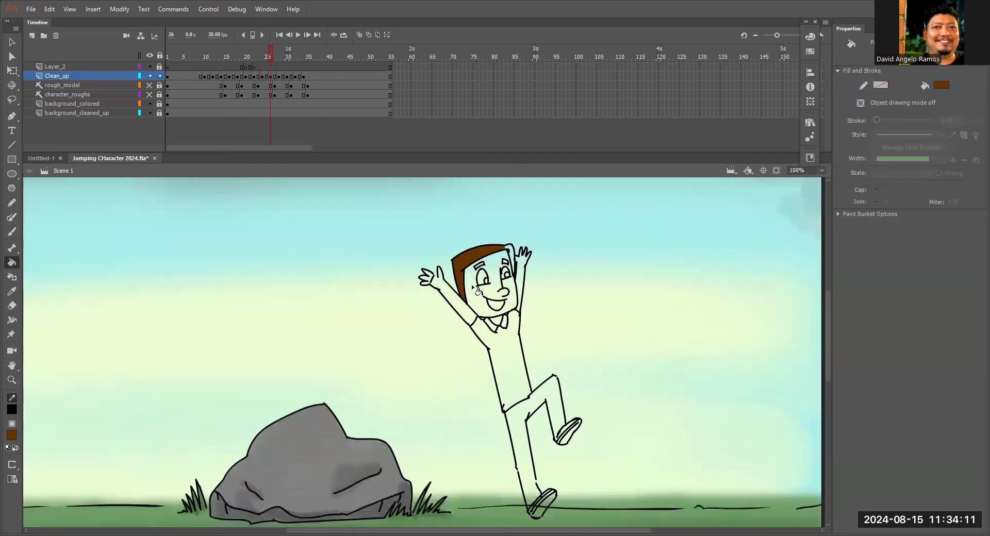
left_click(516, 263)
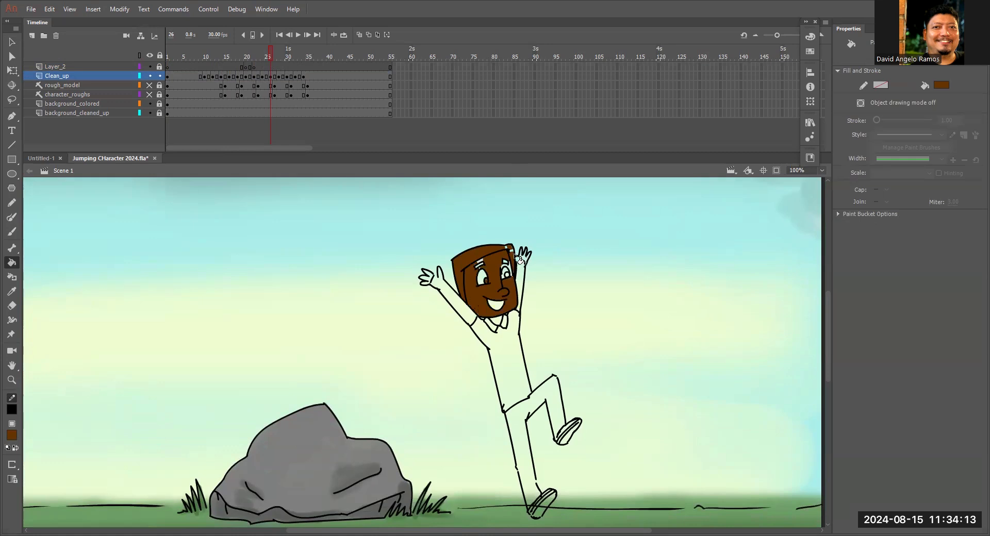
key("ctrl+z")
Fill the remaining gap and the front lock of the hair brown on frame 26.
key("z")
left_click(498, 286)
left_click(442, 333)
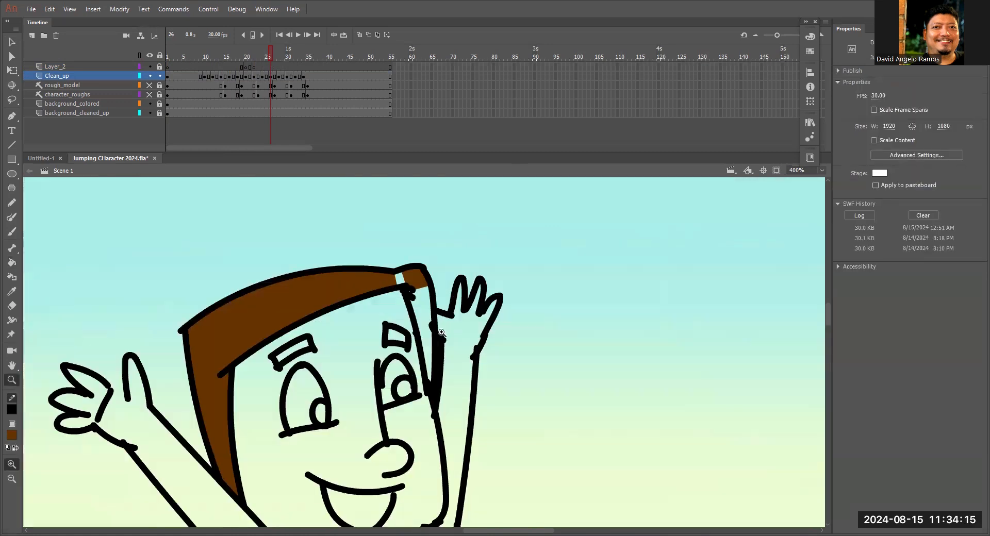
left_click(441, 333)
key("k")
left_click(360, 253)
left_click(405, 311)
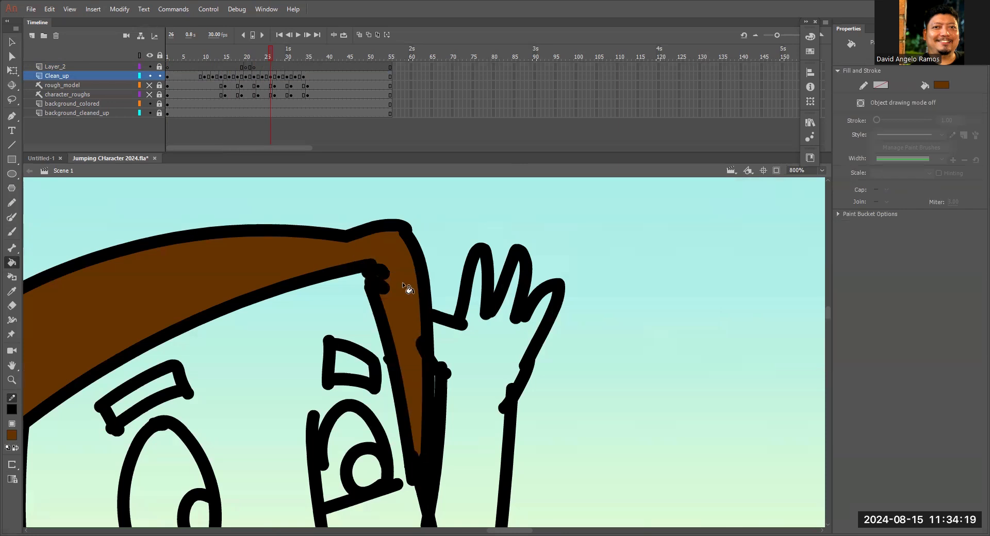
Fill the character's hair and front lock brown on frame 28.
left_click(281, 56)
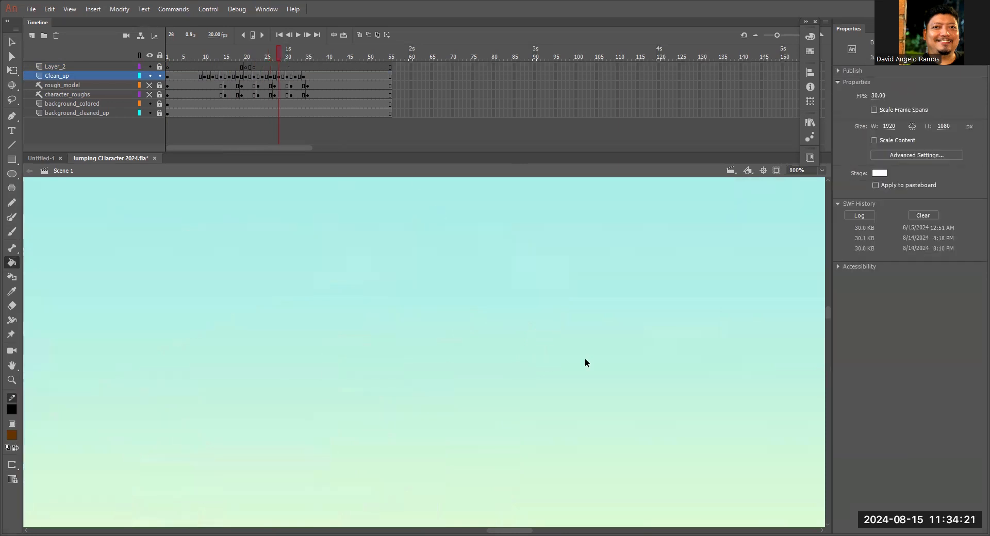
key("ctrl+minus")
key("ctrl+minus")
key("ctrl+minus")
key("ctrl+minus")
key("ctrl+equal")
key("ctrl+equal")
mouse_move(482, 367)
left_mouse_down()
mouse_move(586, 249)
mouse_move(646, 252)
left_mouse_up()
left_click(324, 219)
left_click_drag(423, 202, 420, 248)
left_click(425, 246)
left_click(422, 242)
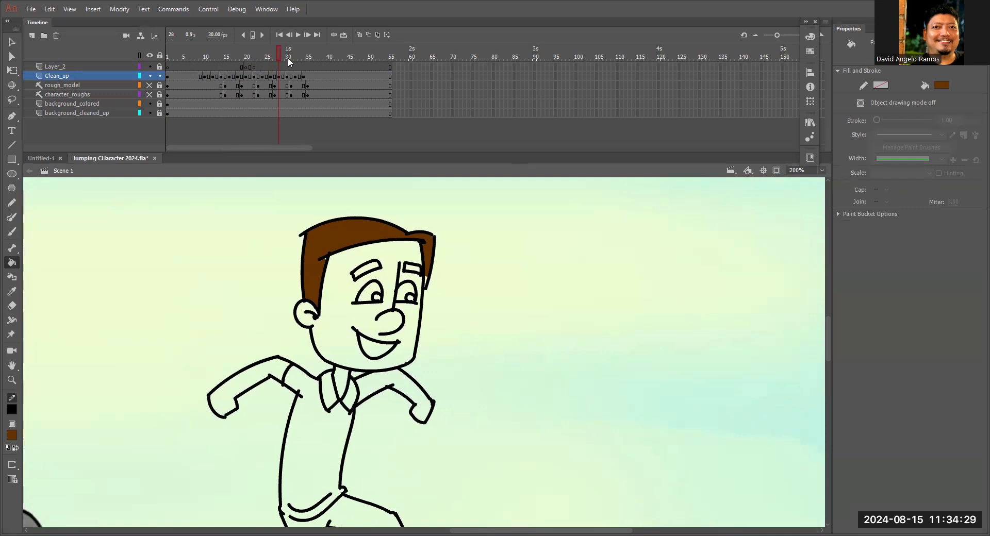
Fill the character's hair and front lock brown on frames 30 and 32.
left_click(287, 57)
left_click(404, 282)
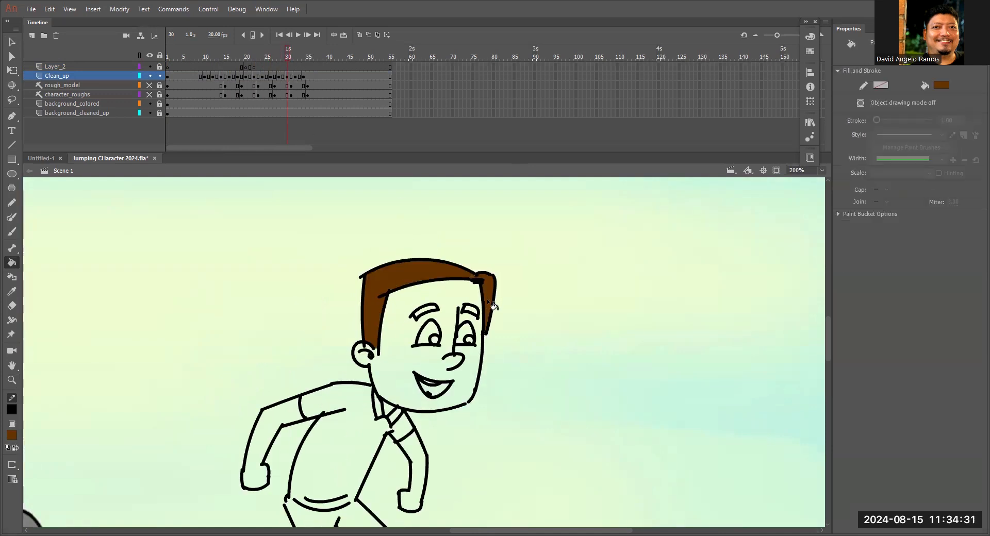
left_click(296, 57)
left_click(442, 208)
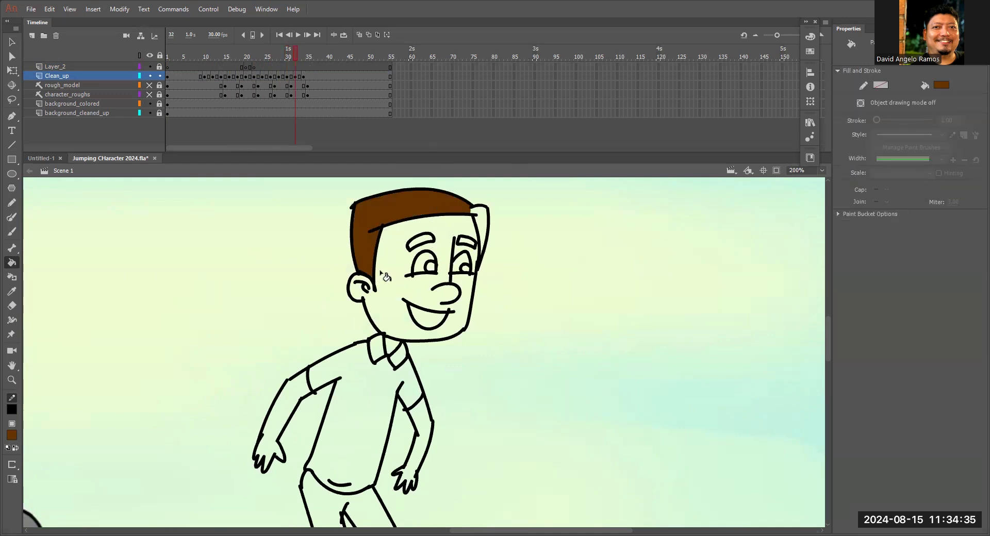
left_click(485, 241)
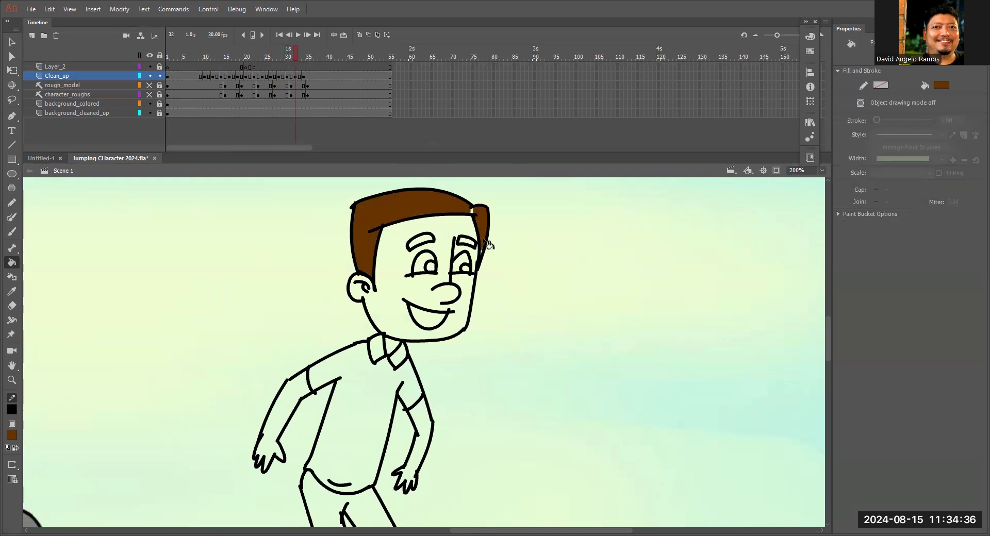
left_click(473, 213)
Fill the hair brown on the final standing pose at frame 35.
left_click(304, 65)
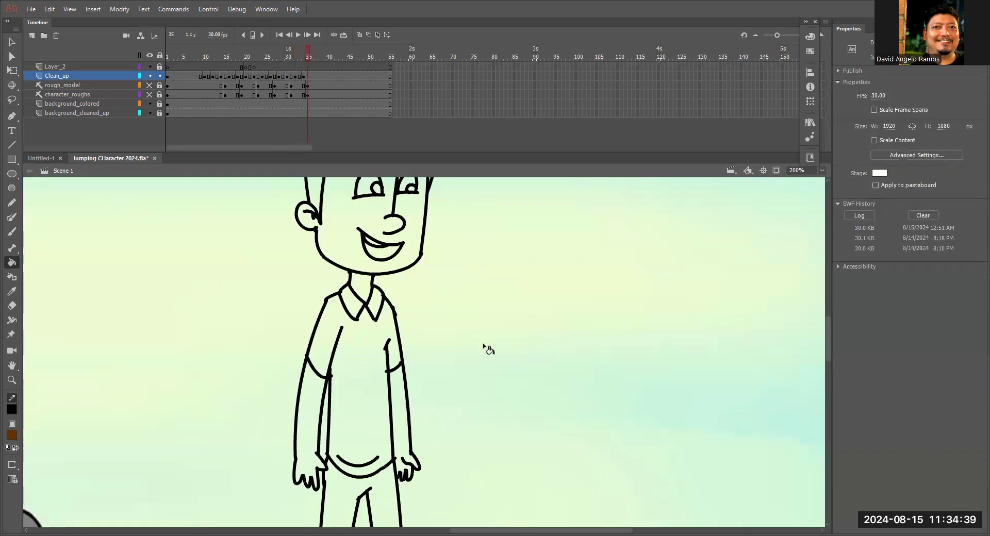
key(".")
left_click(357, 263)
left_click(455, 258)
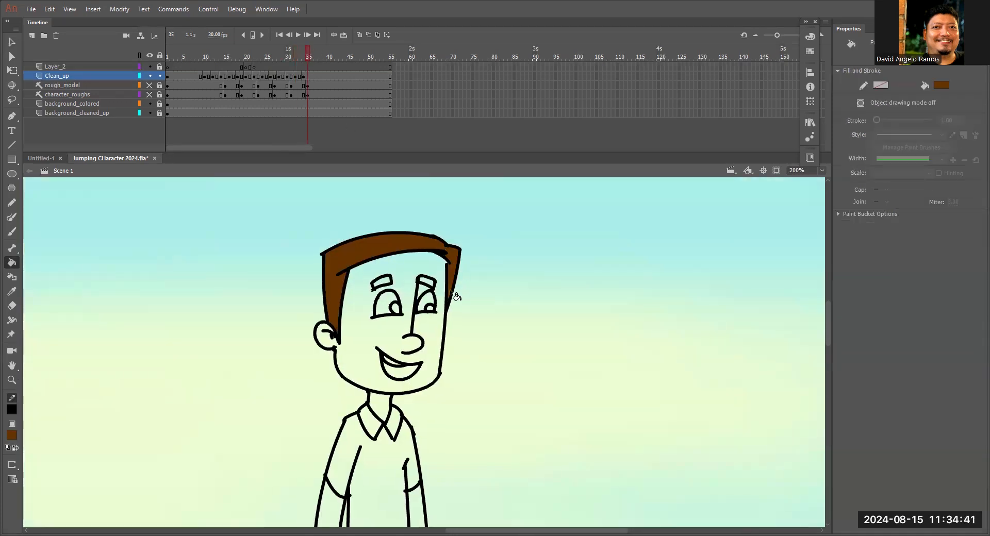
Check the brown hair fill on the Clean_up poses from frame 8 to frame 20.
left_click_drag(306, 61, 196, 66)
left_click_drag(292, 256, 585, 313)
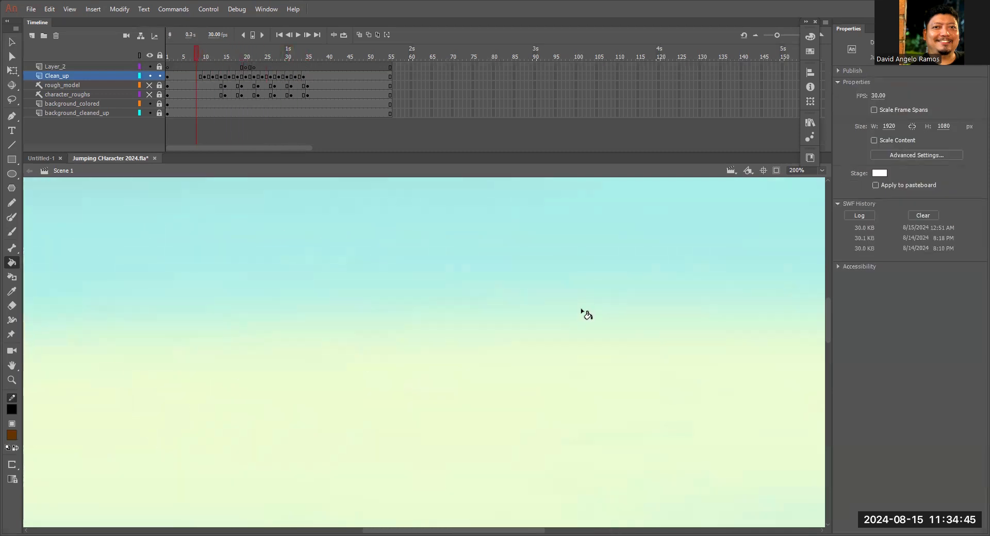
key("z")
left_click(355, 316, "alt")
left_click(354, 312, "alt")
left_click(339, 366)
left_click(339, 366)
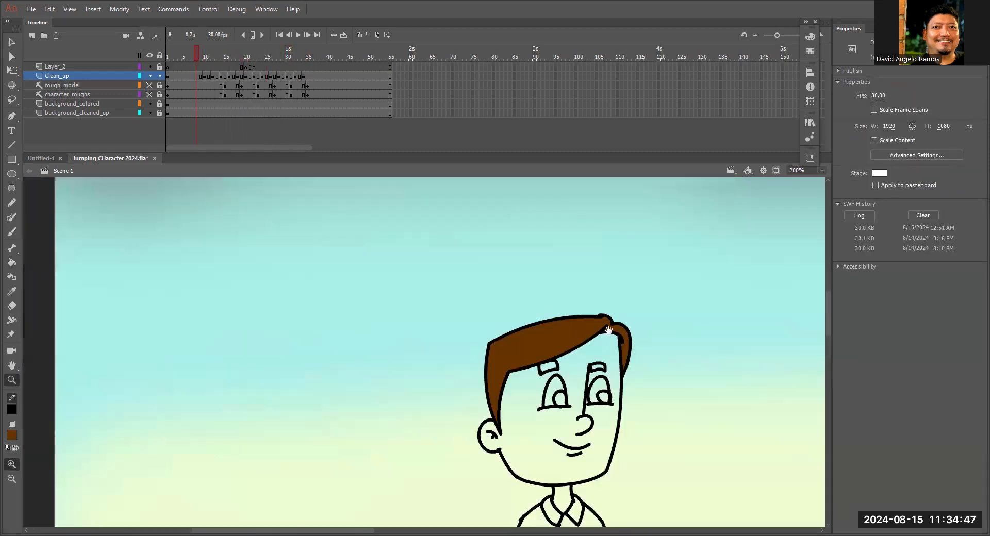
left_click(208, 56)
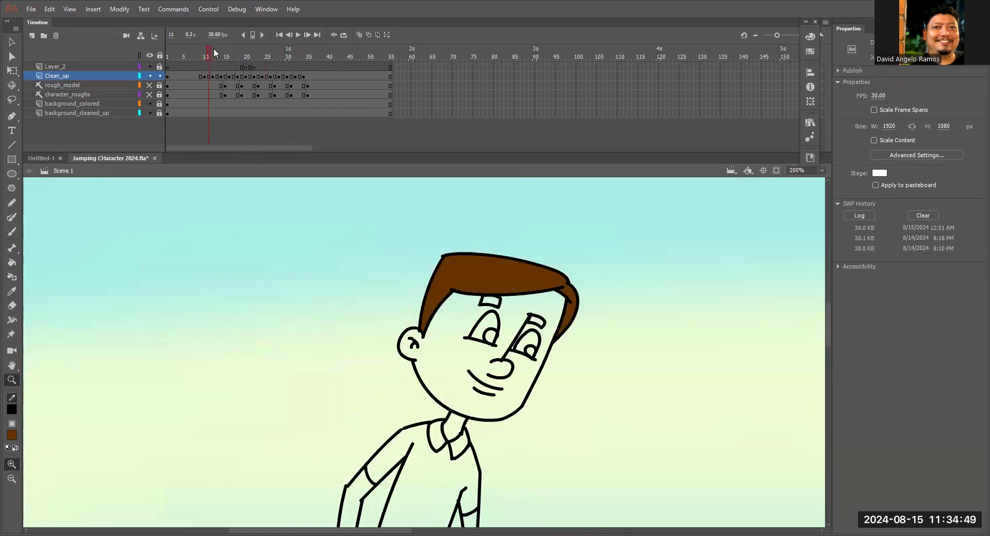
left_click_drag(213, 48, 237, 48)
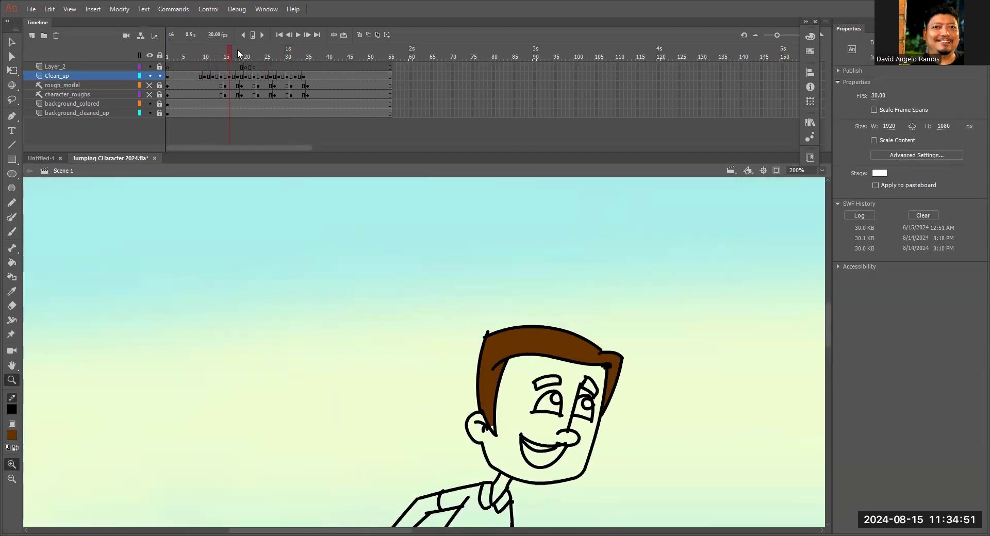
key("period")
key("period")
key("period")
key("period")
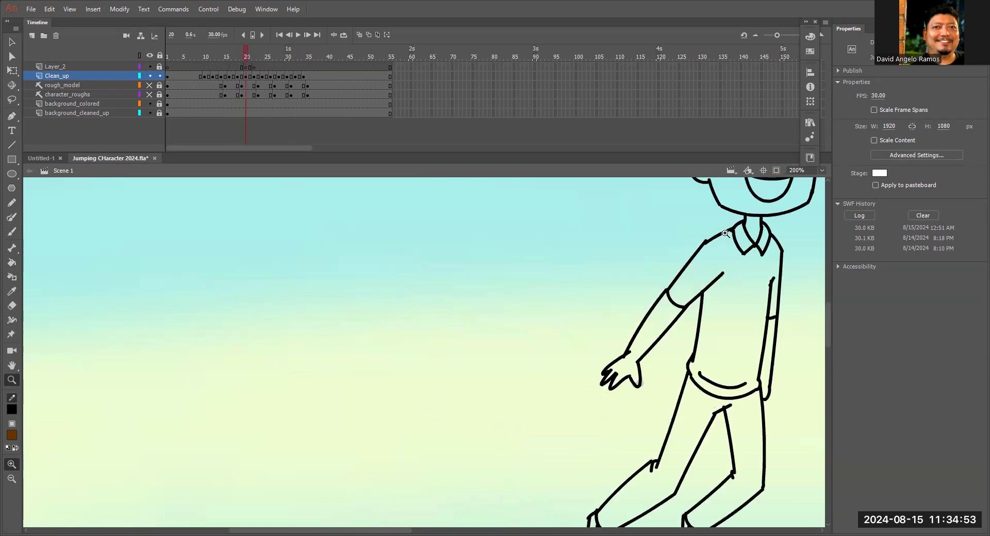
left_click_drag(687, 273, 478, 430)
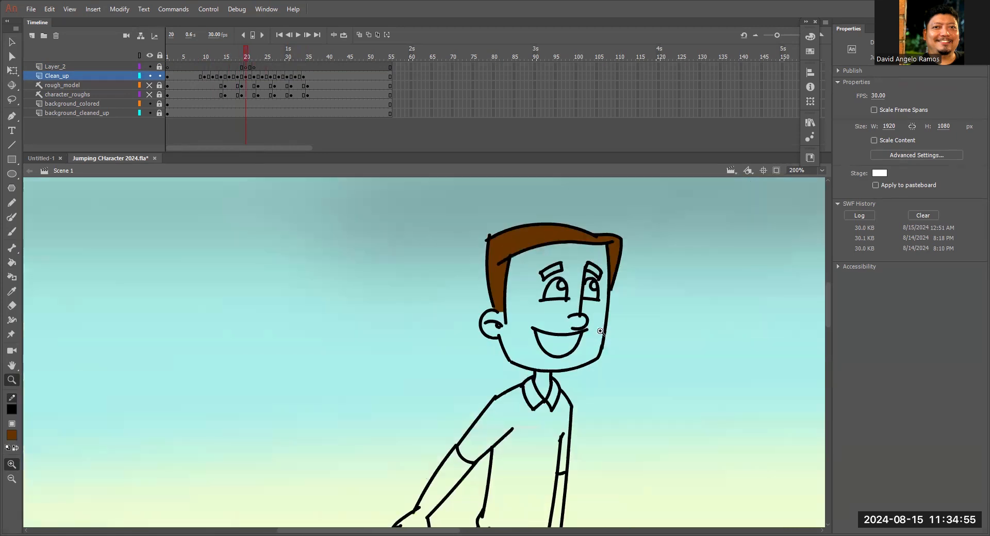
Touch up the front hair lock with the brown brush on frame 23.
key("period")
key("period")
key("period")
left_click(750, 212)
left_click(579, 287)
left_click(427, 320)
key("b")
mouse_move(321, 351)
left_mouse_down()
mouse_move(448, 295)
mouse_move(495, 235)
mouse_move(494, 261)
mouse_move(507, 260)
left_mouse_up()
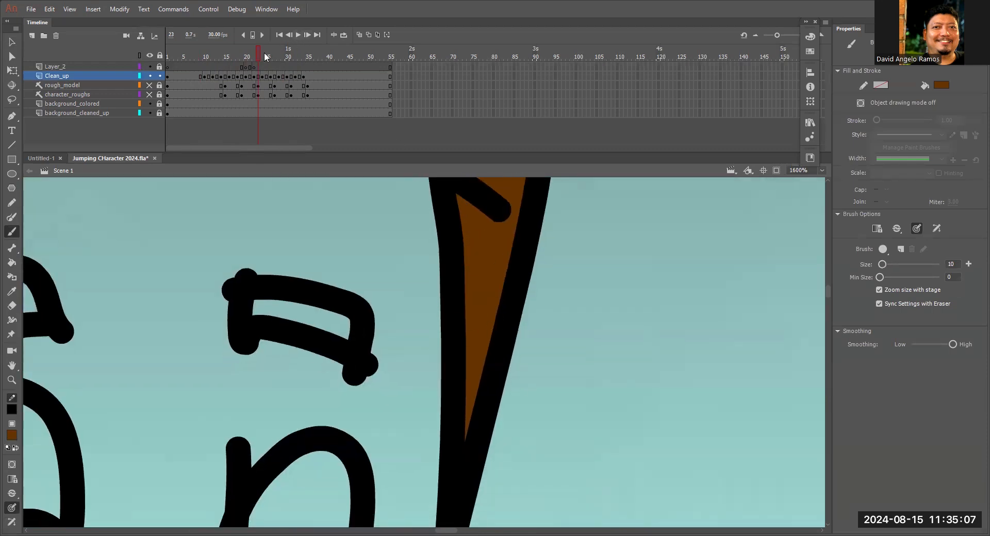
Check the hair on frames 25 and 26, and brush brown along the hairline corner above the ear on frame 28.
left_click(265, 52)
key("ctrl+minus")
key("ctrl+minus")
left_click_drag(680, 356, 644, 201)
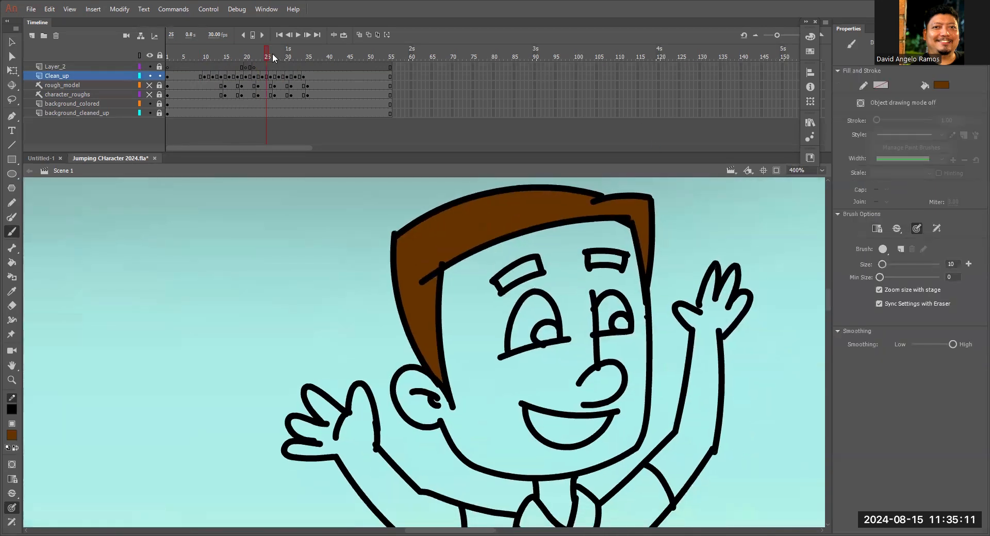
left_click(271, 51)
left_click_drag(681, 247, 351, 152)
left_click_drag(595, 320, 587, 98)
left_click_drag(546, 254, 542, 187)
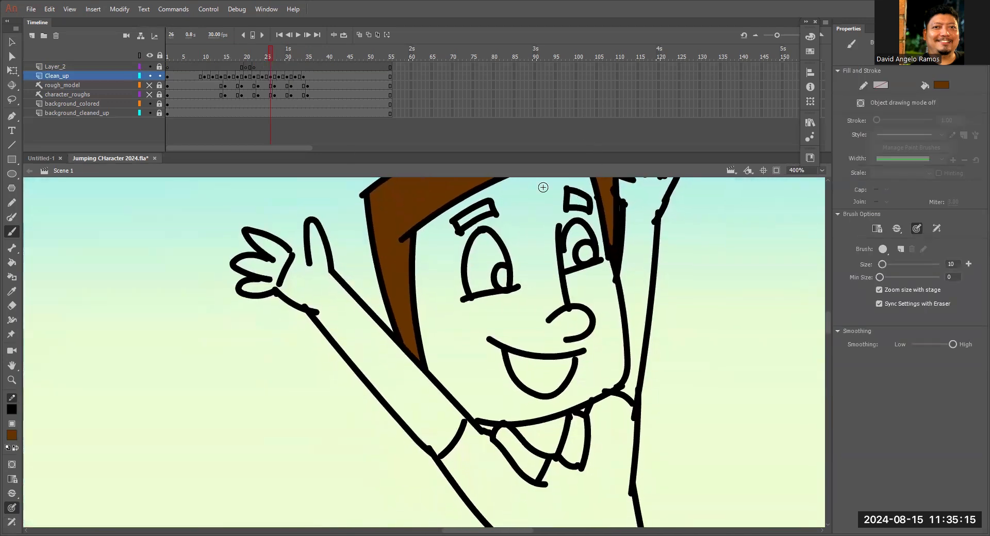
left_click(280, 53)
left_click_drag(638, 337, 486, 249)
left_click_drag(540, 314, 538, 322)
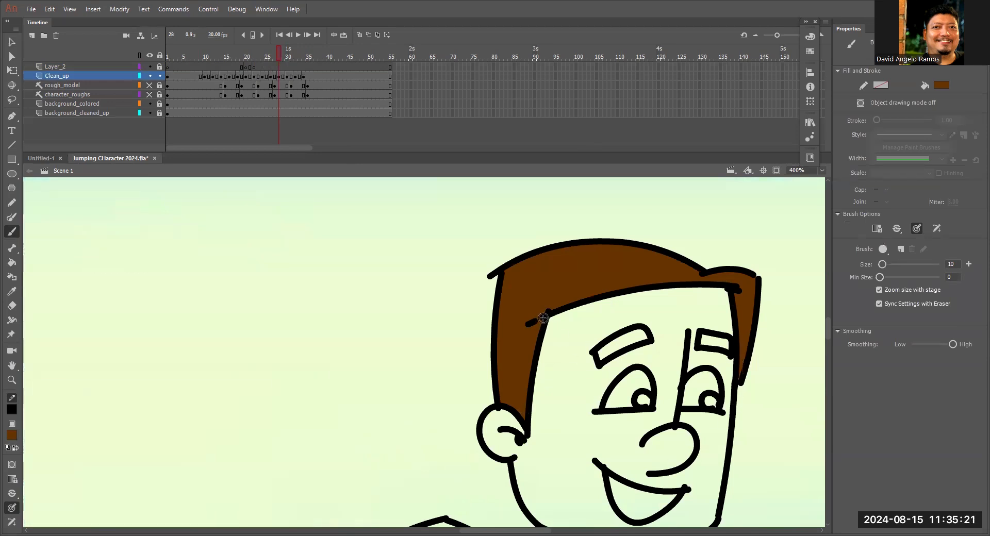
Check the hair fill on frames 30, 32 and 34.
key("v")
key("period")
key("period")
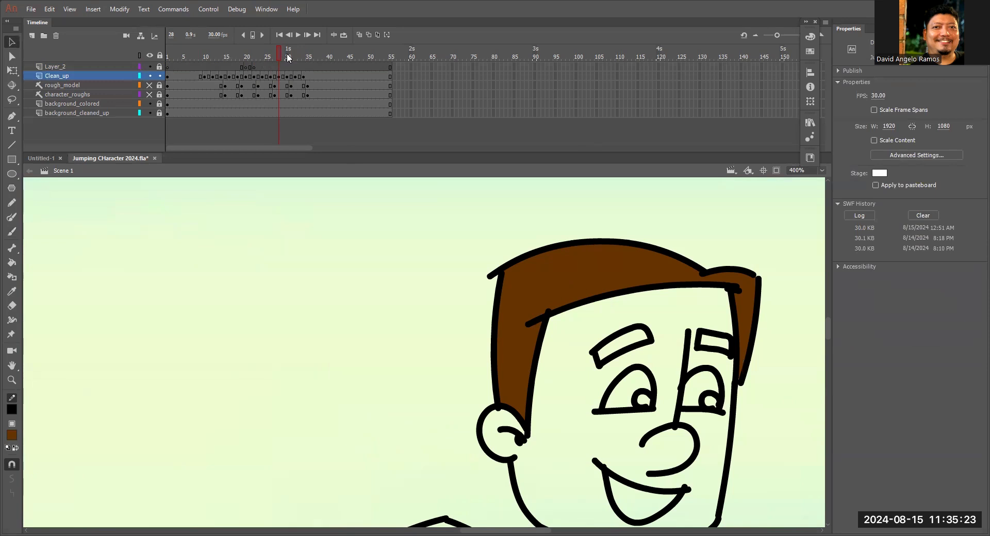
middle_click(607, 194)
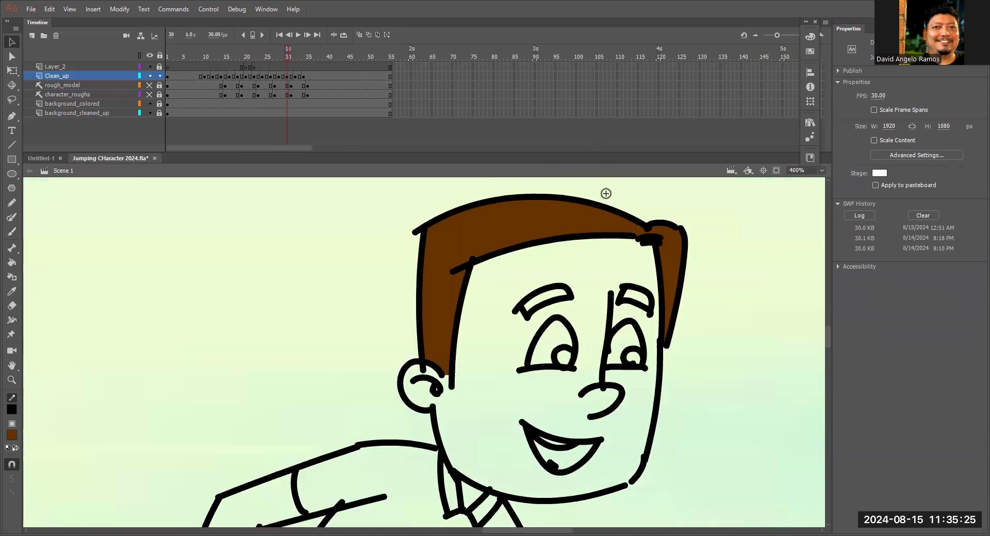
key("b")
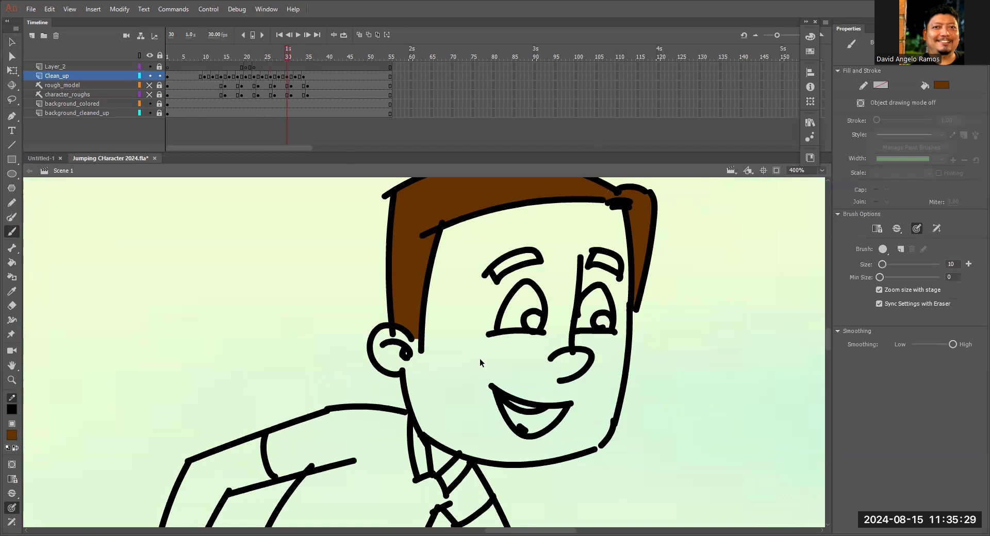
key("period")
key("period")
scroll(480, 359, "up", 3)
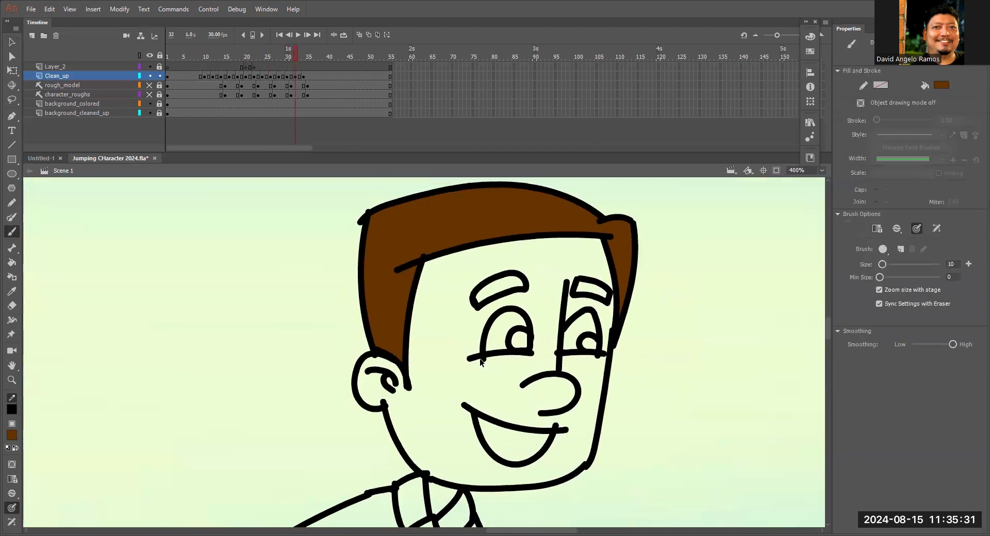
key("period")
key("period")
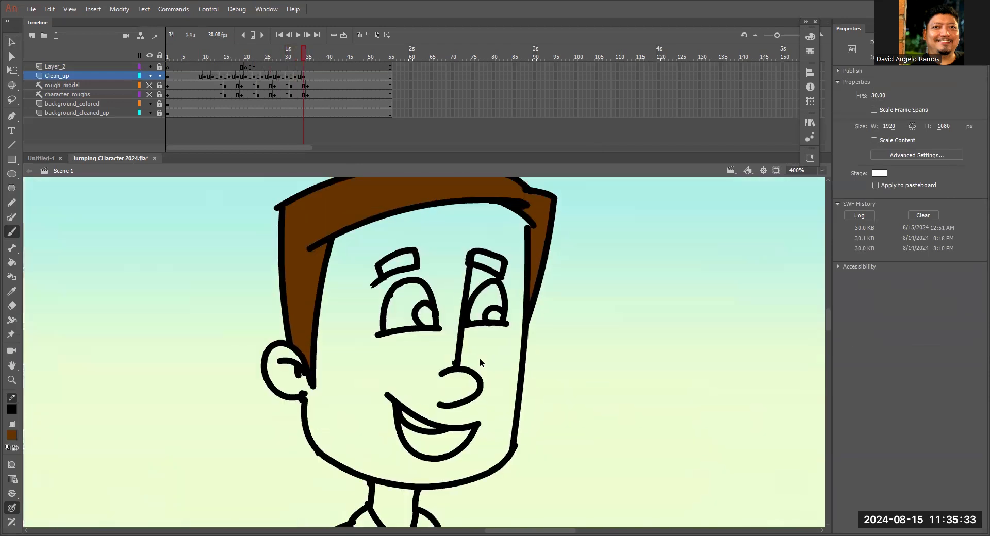
key("ctrl+minus")
key("ctrl+minus")
Choose a light peach fill color and fill the character's face and ear on frame 1.
left_click_drag(303, 56, 166, 61)
left_click_drag(355, 336, 656, 256)
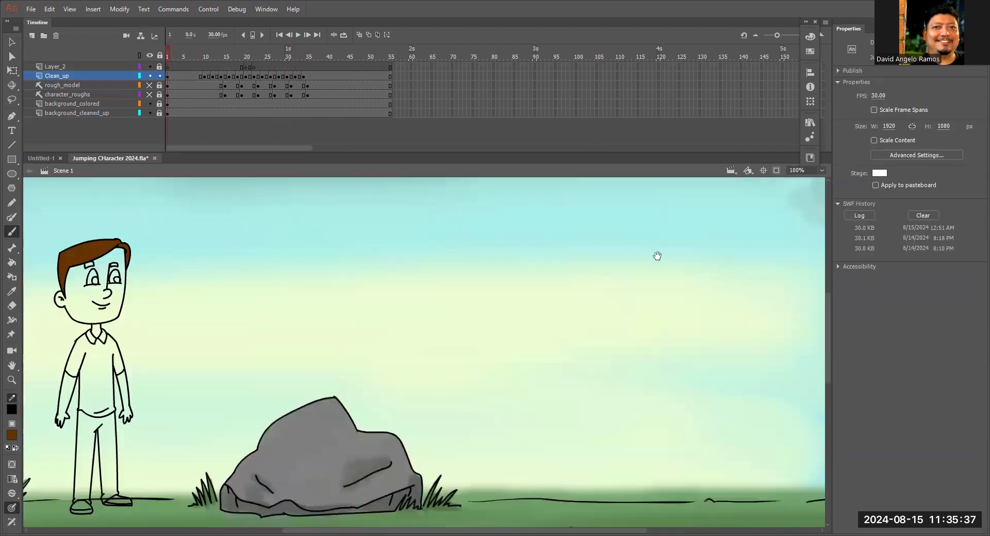
left_click_drag(186, 54, 173, 73)
left_click_drag(372, 294, 363, 247)
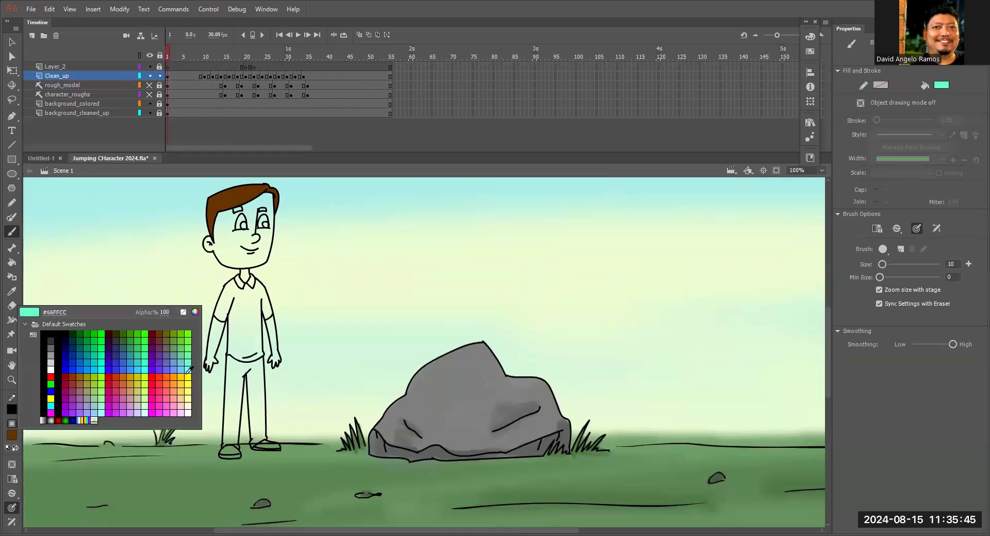
left_click(185, 395)
key("k")
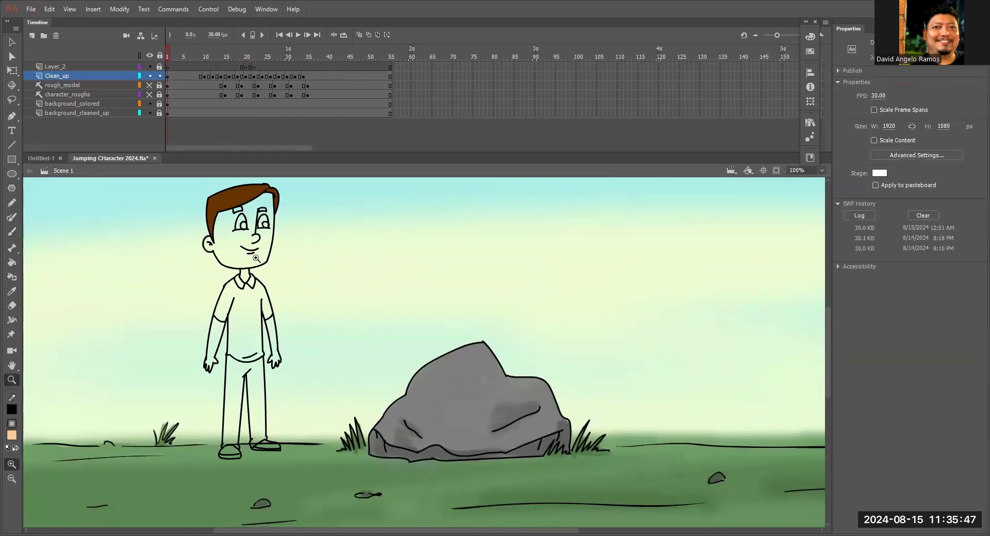
key("ctrl+=")
left_click(390, 317)
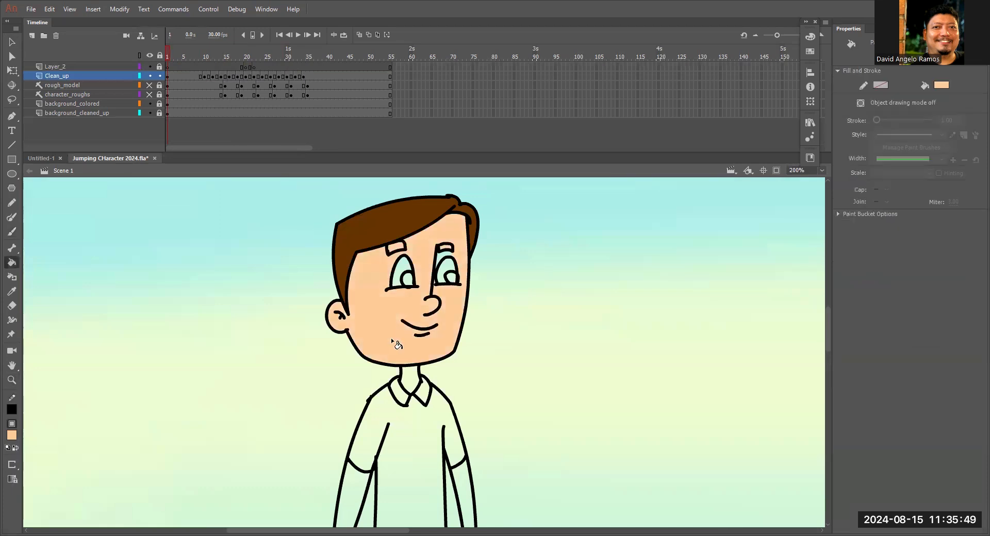
Fill the neck with the peach skin color on frame 1, leaving the shirt collar unfilled.
scroll(413, 380, "down", 5)
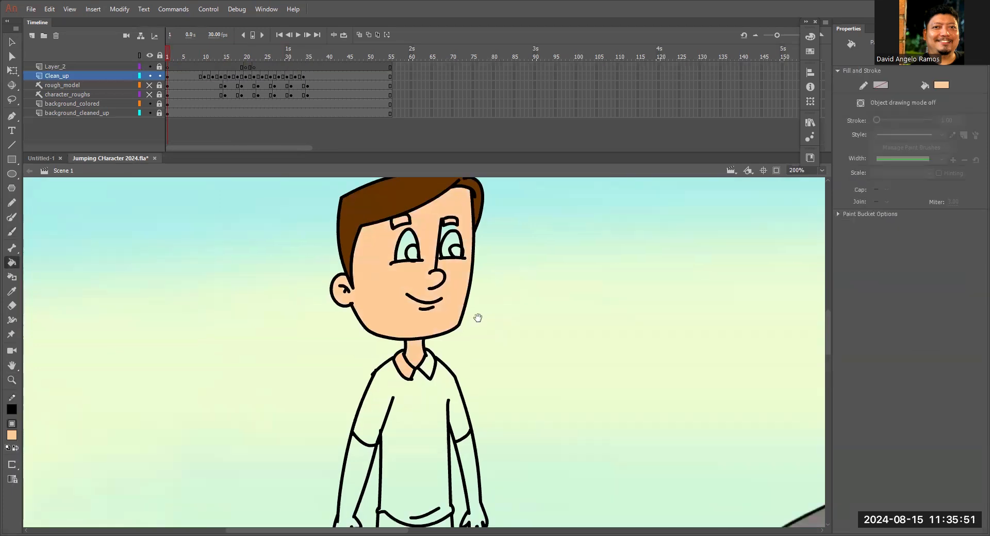
key("z")
left_click(418, 268)
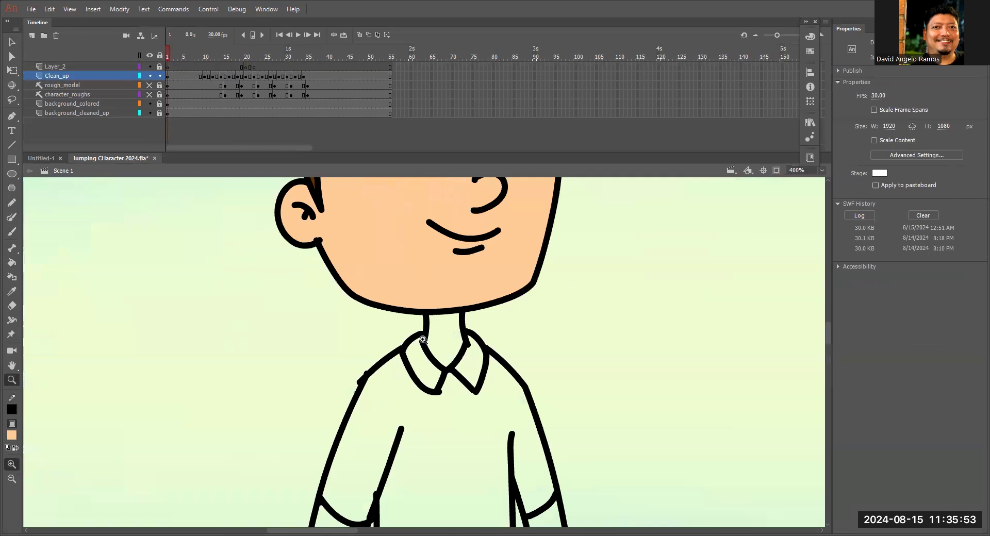
key("v")
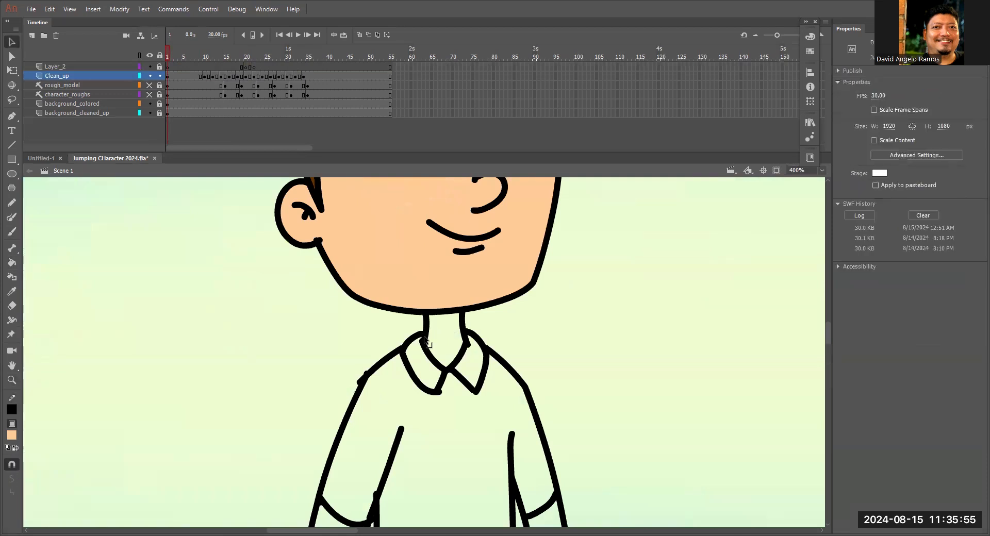
key("k")
scroll(446, 348, "down", 5)
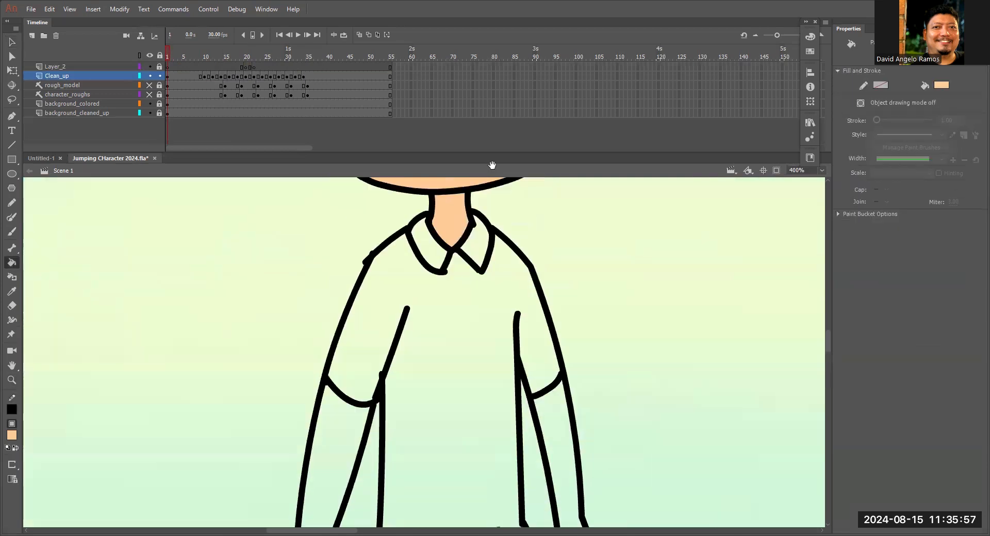
Fill both forearms and hands, including the fingers, with the peach skin color on frame 1.
left_click(367, 334)
left_click(583, 363)
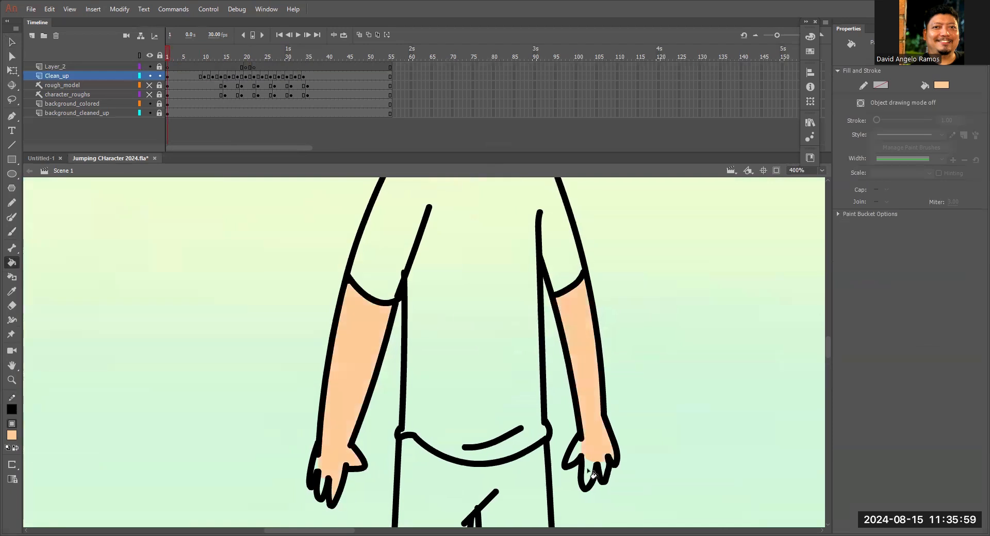
left_click_drag(640, 386, 765, 194)
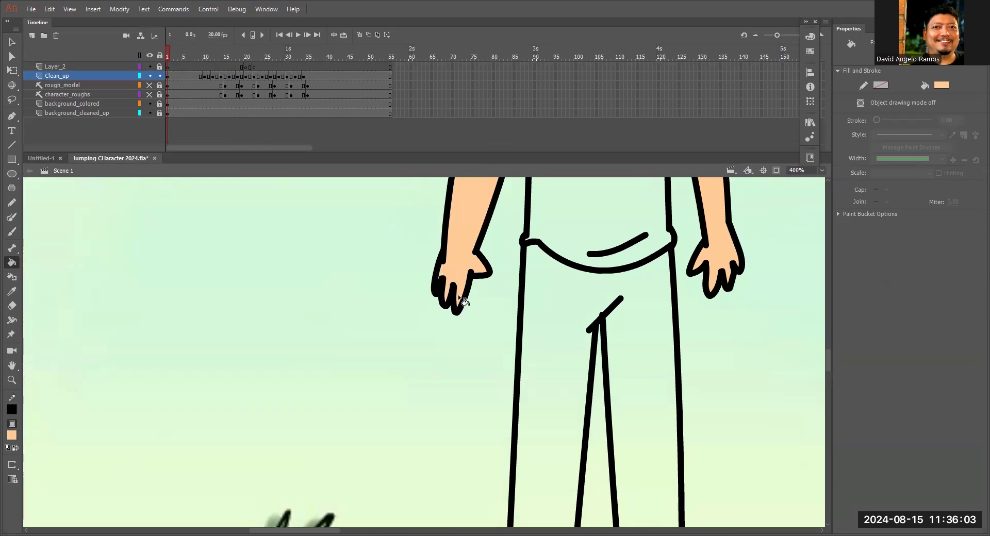
key("ctrl+1")
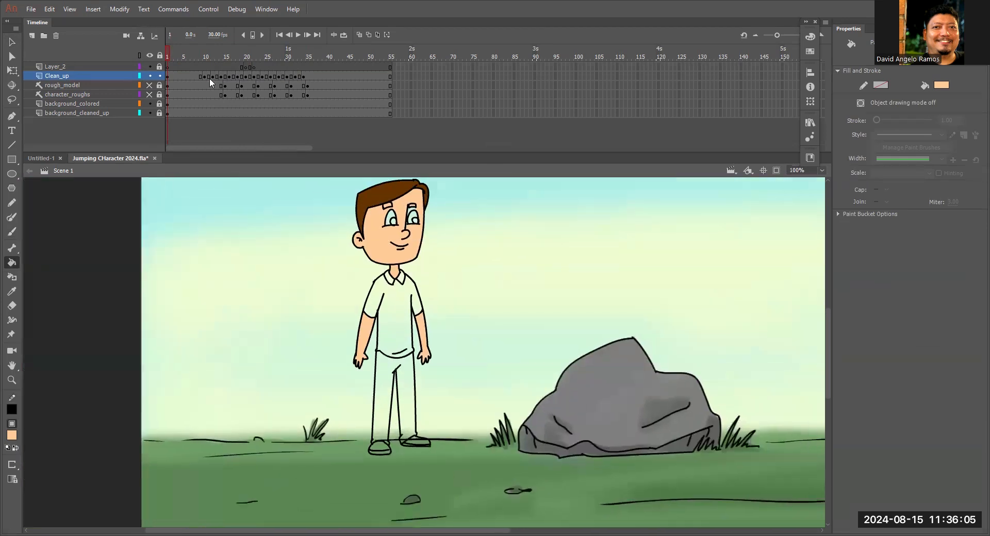
Fill the face, ear, neck and both forearms with the peach skin color on frame 10.
left_click(205, 52)
left_click(423, 255)
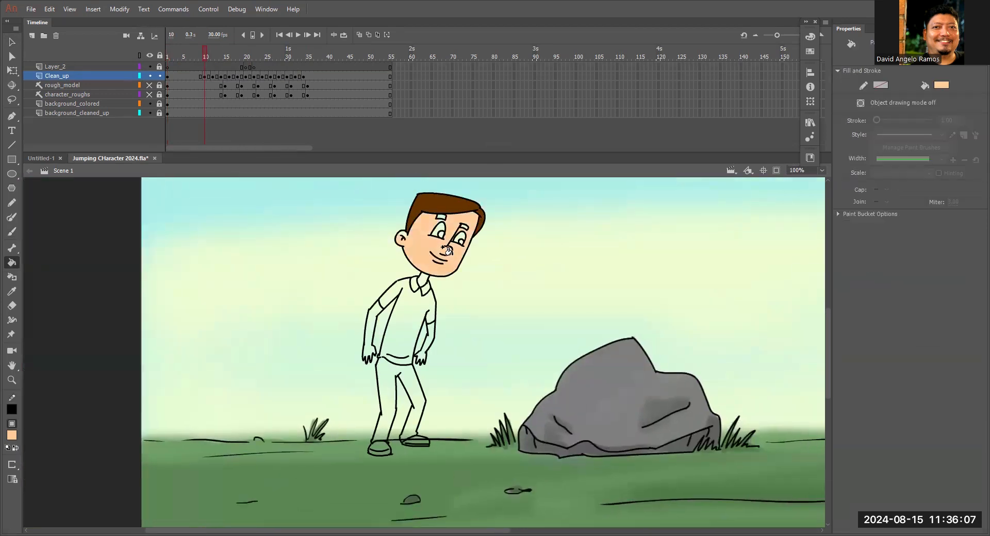
left_click(370, 337)
left_click(427, 349)
Fill the remaining unfilled hand on the side nearest the rock with the peach skin color on frame 10.
key("z")
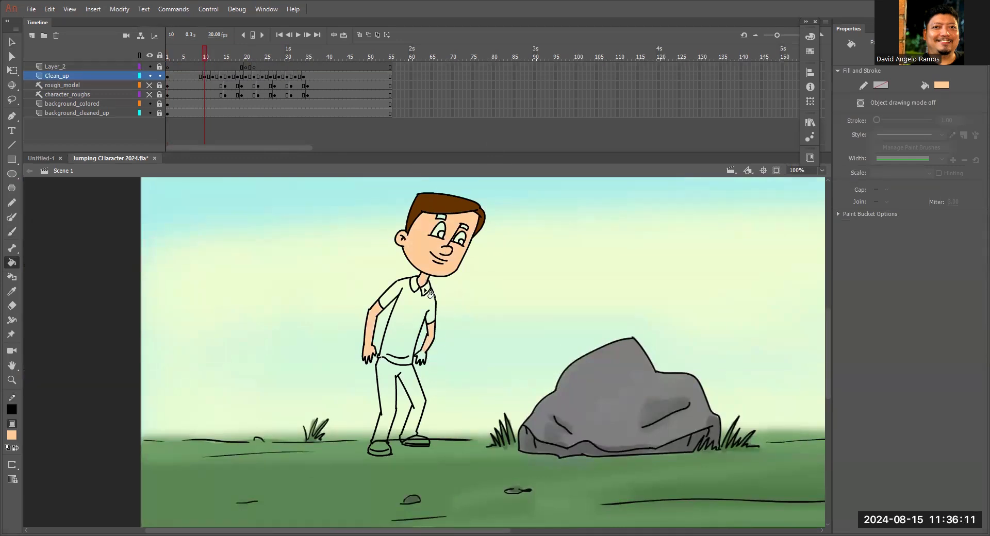
left_click(407, 325)
left_click_drag(387, 372, 373, 293)
left_click(384, 284)
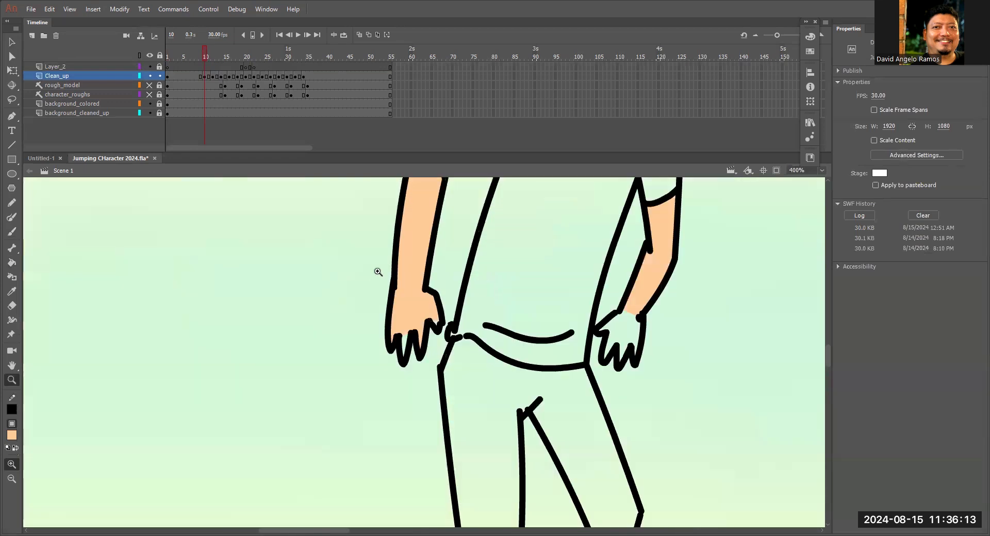
key("k")
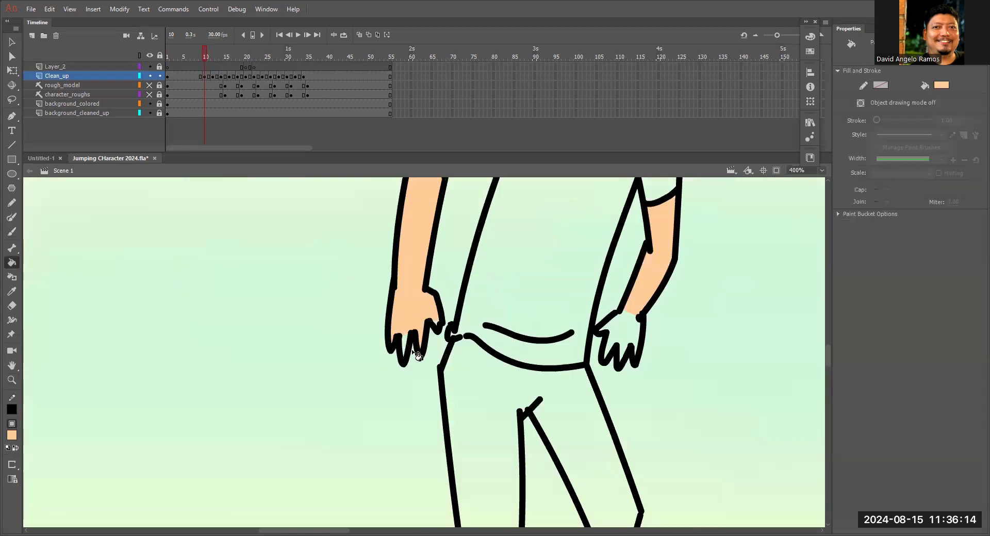
left_click(430, 330)
left_click(438, 336)
key("v")
left_click_drag(550, 297, 311, 214)
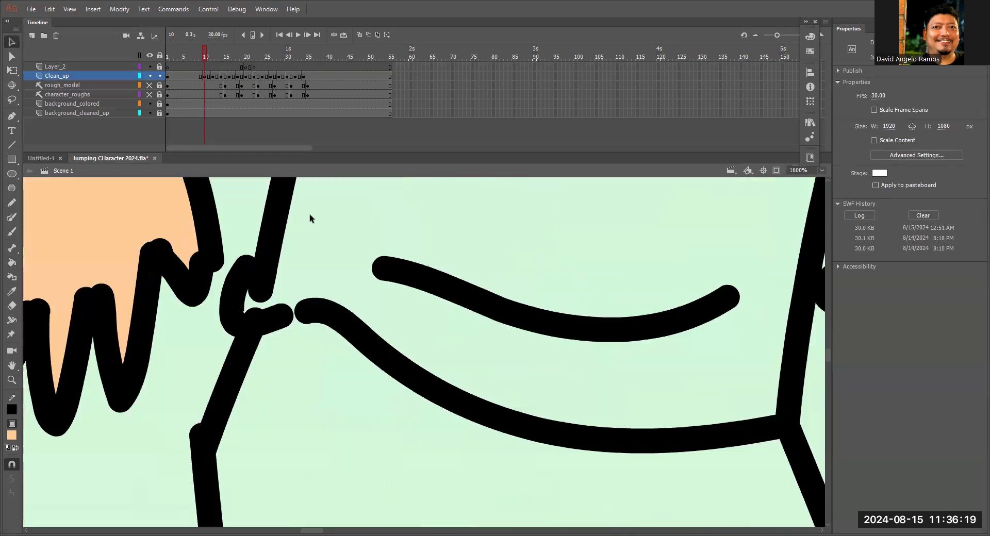
left_click_drag(804, 308, 607, 280)
left_click_drag(736, 269, 641, 308)
key("k")
left_click(643, 309)
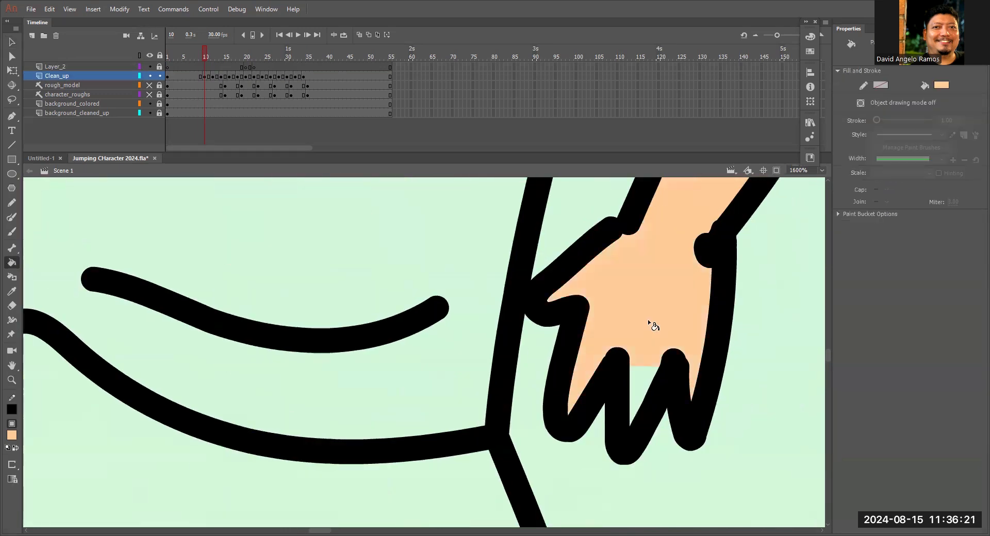
key("ctrl+minus")
key("ctrl+minus")
key("ctrl+minus")
key("ctrl+minus")
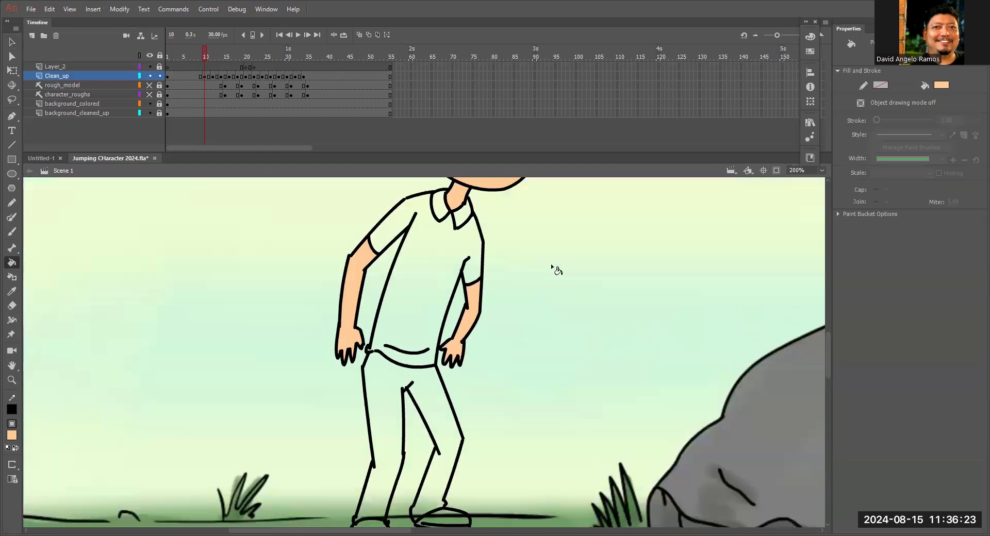
Go to frame 13 and set the Paint Bucket's gap size to Close Medium Gaps.
left_click(220, 60)
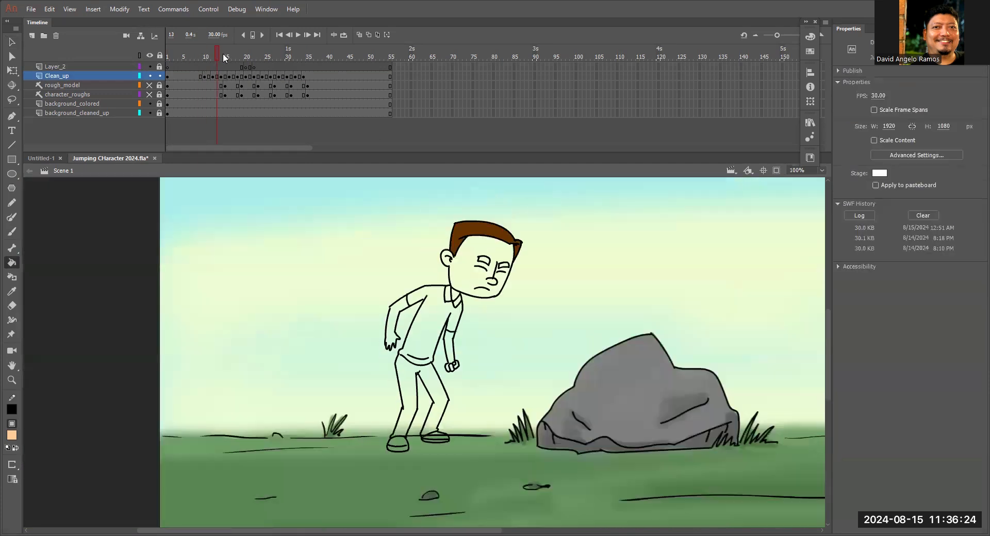
left_click(12, 465)
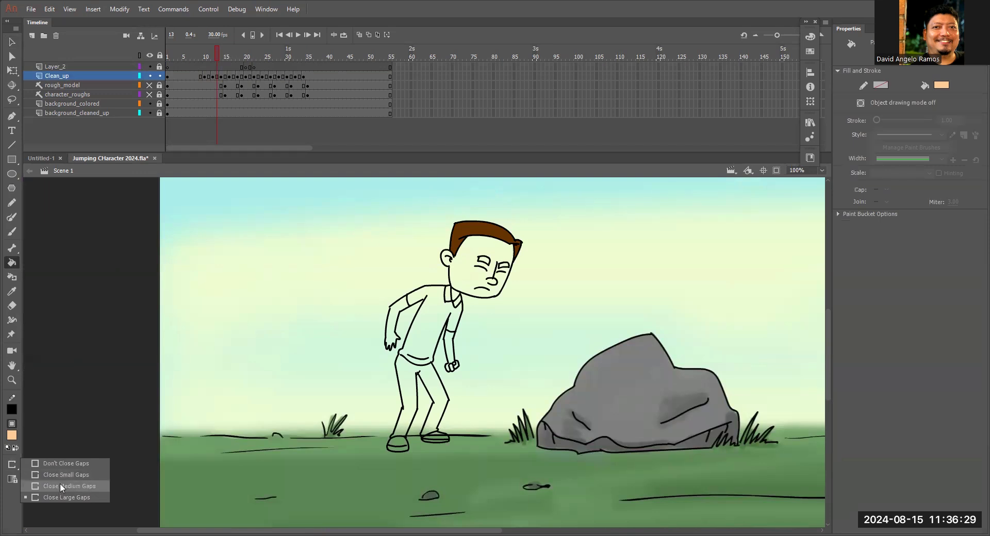
left_click(59, 485)
Fill the face, ear, neck, both forearms and hands with the peach skin color on frame 13.
scroll(463, 268, "up", 1)
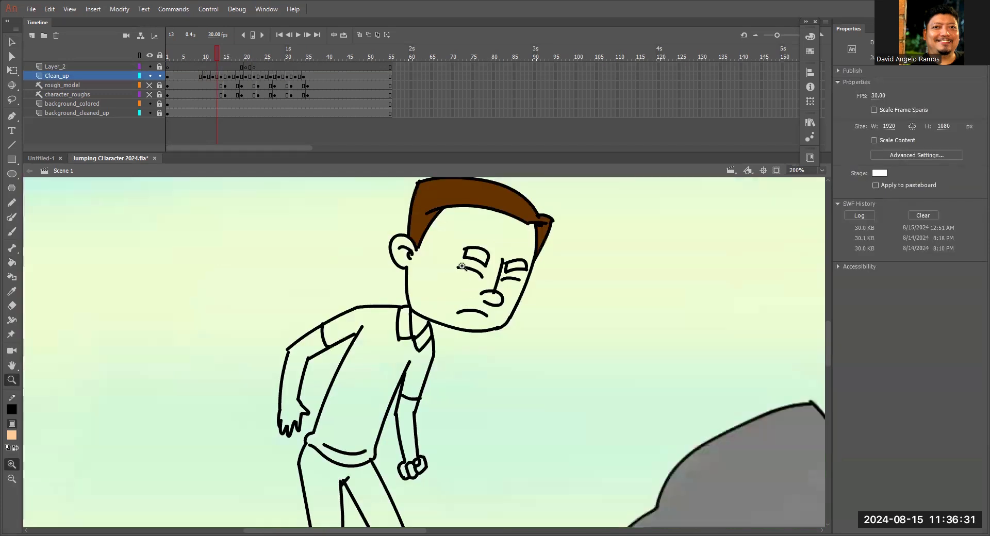
left_click(427, 279)
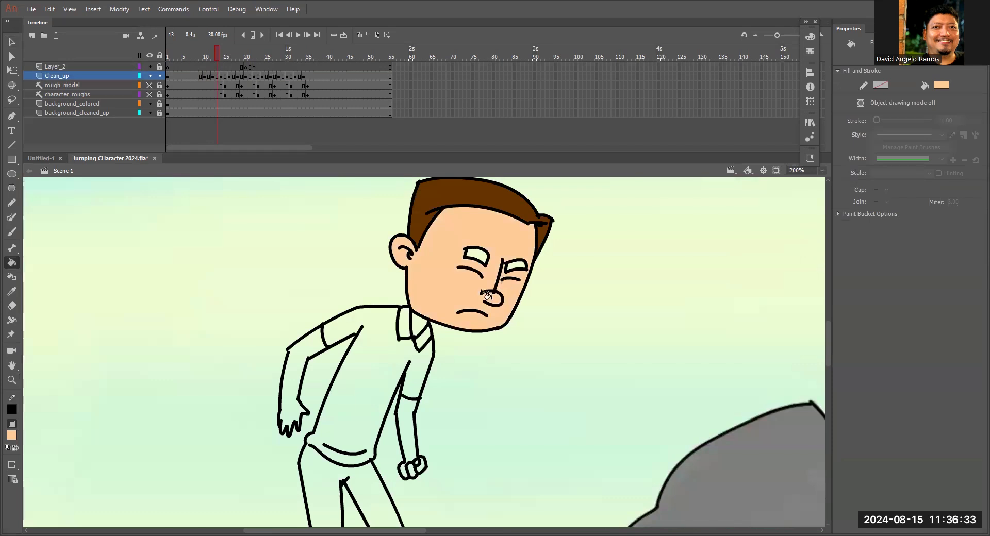
left_click(300, 394)
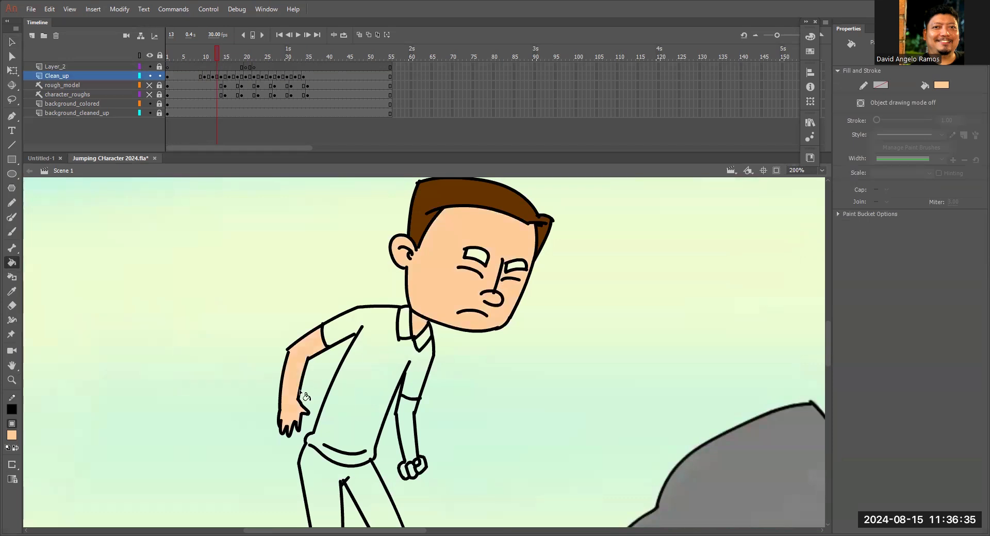
left_click(391, 316)
left_click_drag(430, 373, 469, 254)
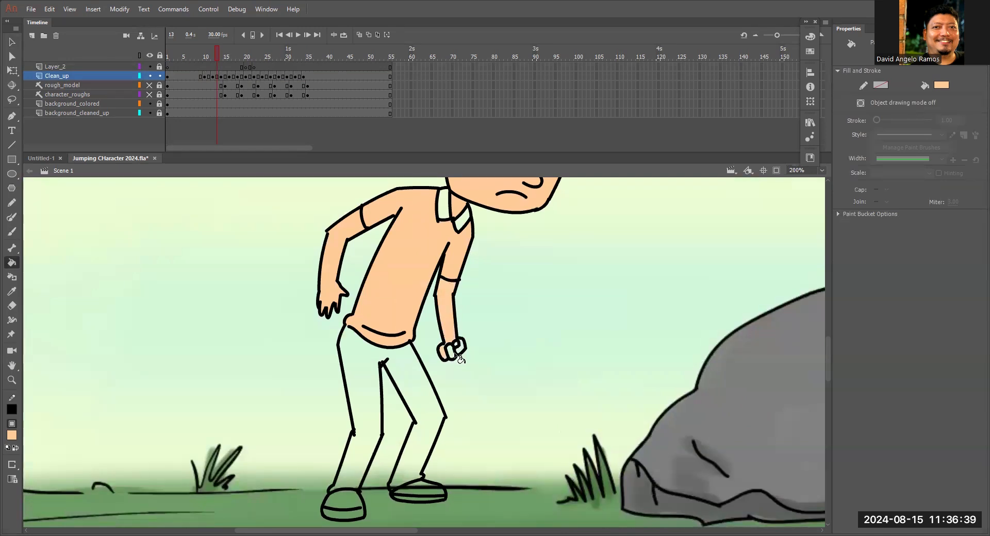
Delete the peach fill that spilled into the shirt and sleeves on frame 13.
key("z")
left_click(371, 231)
key("v")
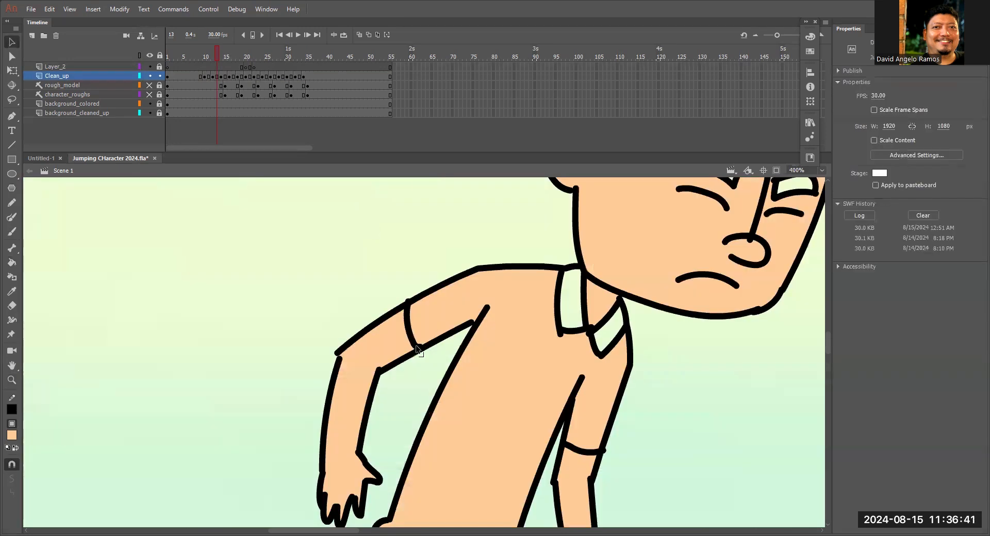
left_click(521, 357)
key("Delete")
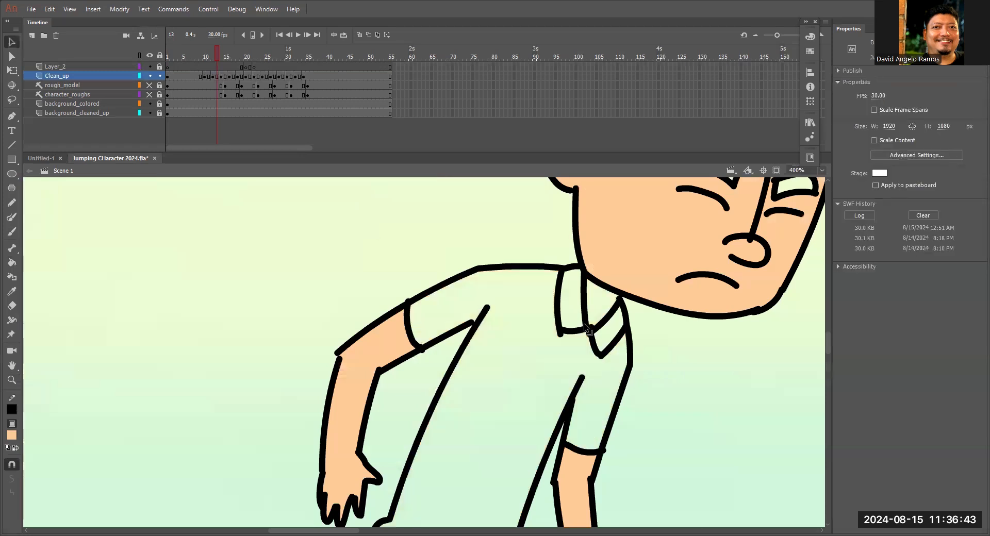
key("ctrl+minus")
scroll(471, 216, "down", 5)
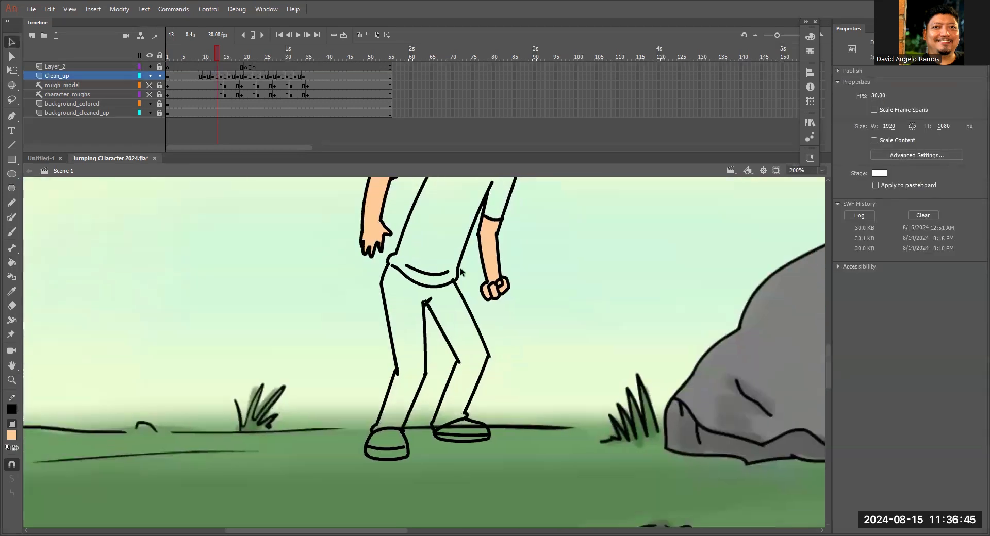
scroll(460, 272, "up", 2)
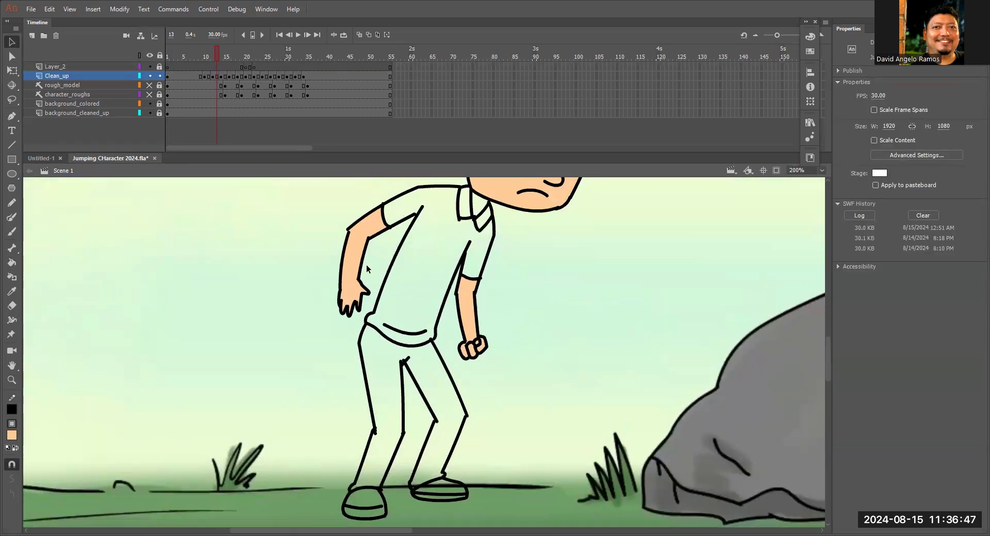
Fill both forearms and fists, the face, ear and neck with the peach skin color on frame 15.
left_click(225, 55)
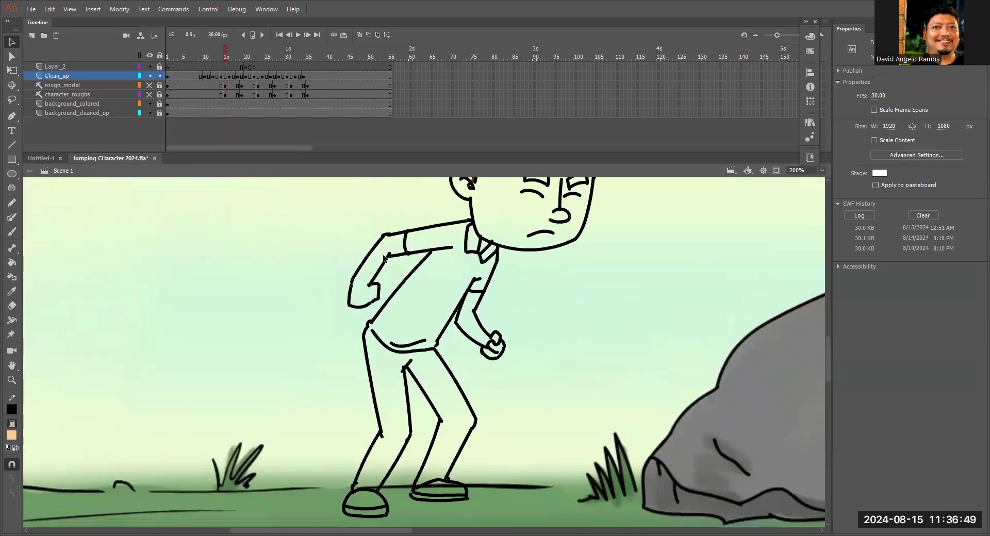
key("k")
left_click(366, 298)
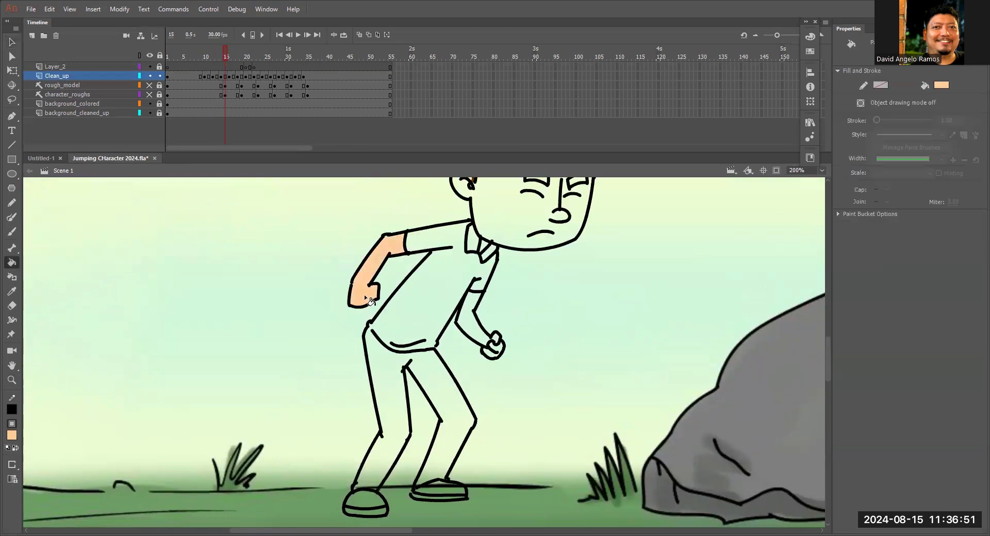
left_click(497, 353)
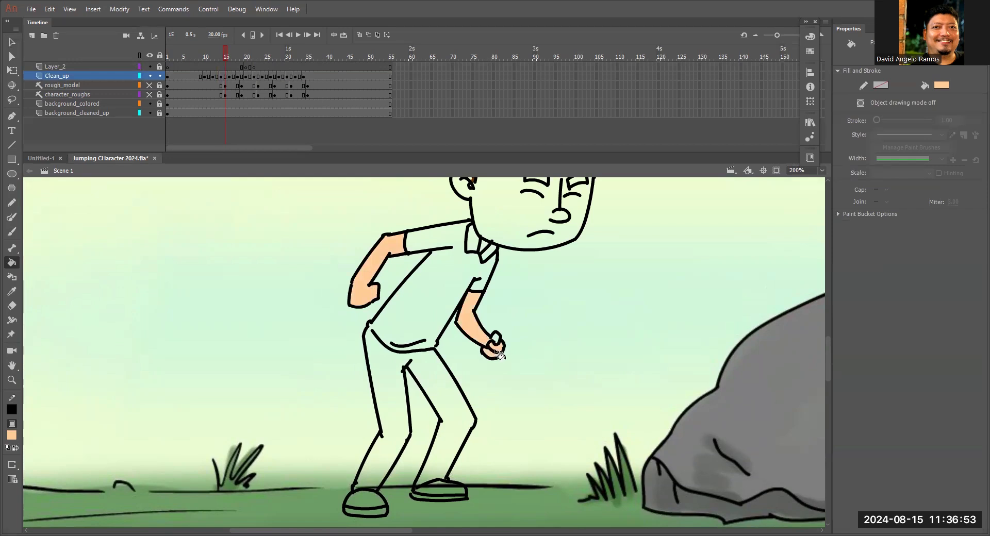
left_click(505, 233)
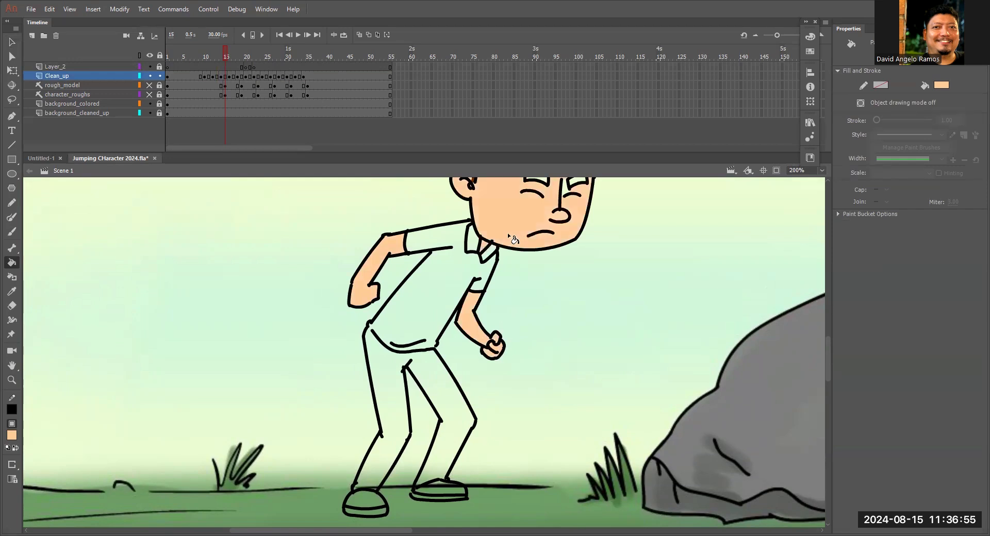
scroll(515, 289, "up", 3)
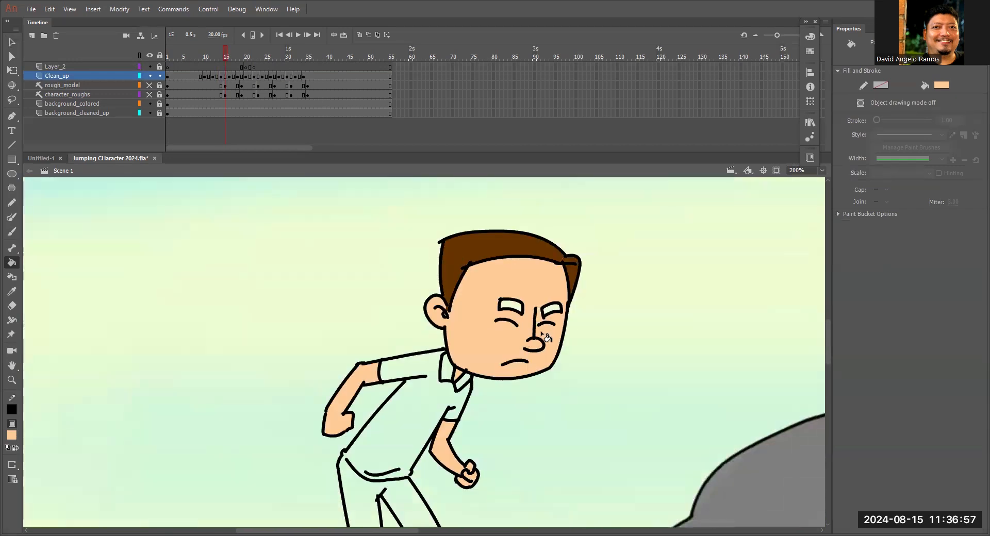
Fill the face and ear with the peach skin color on frame 16 and adjust the tip of the sideburn.
left_click(230, 56)
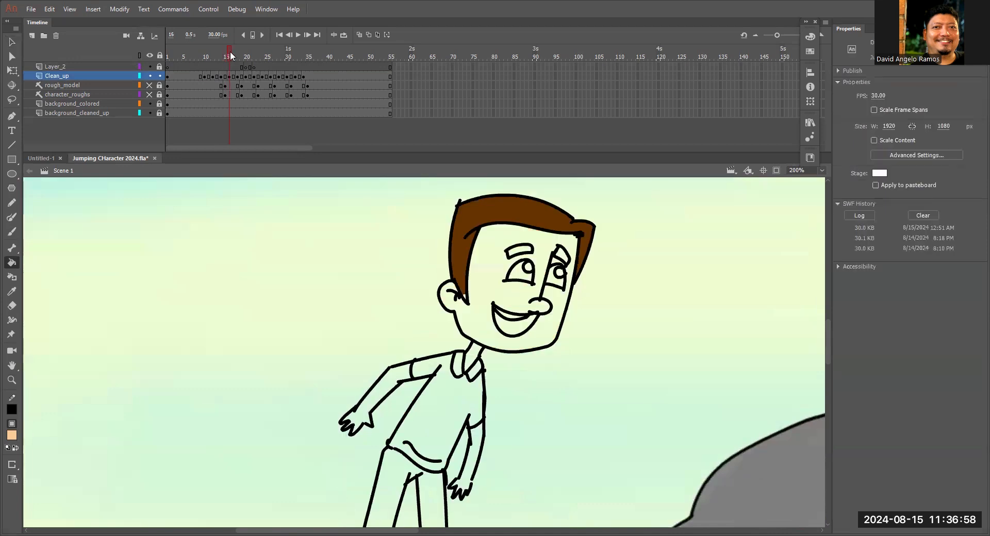
left_click(475, 317)
key("v")
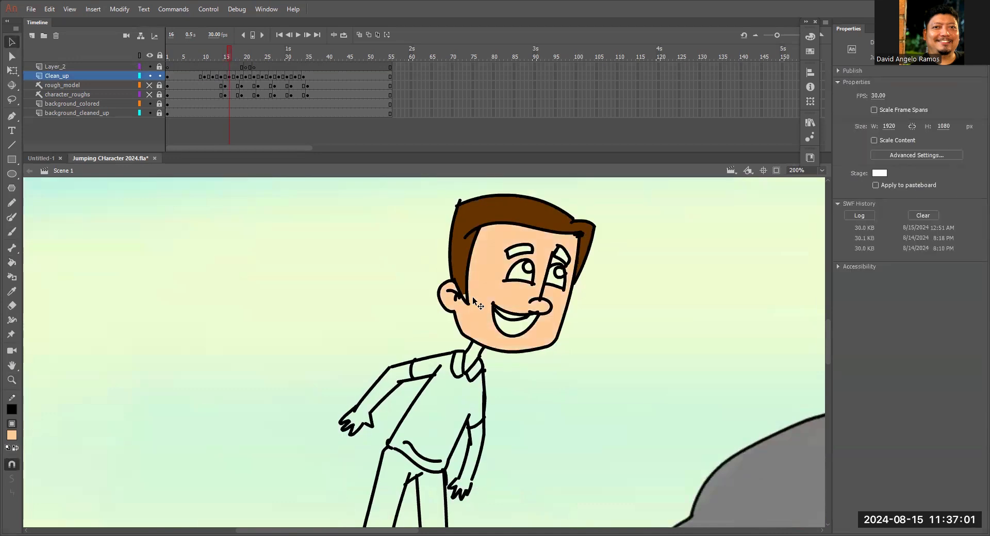
left_click_drag(465, 293, 467, 302)
left_click_drag(473, 365, 511, 289)
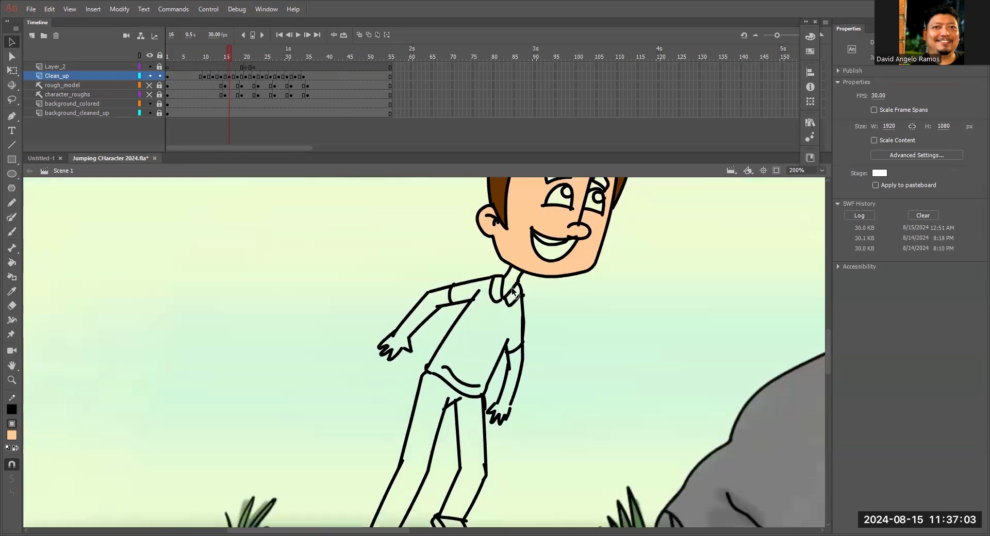
Fill the neck, both forearms and both hands with the peach skin color on frame 16.
key("k")
left_click(519, 369)
left_click_drag(521, 369, 545, 303)
left_click(437, 273)
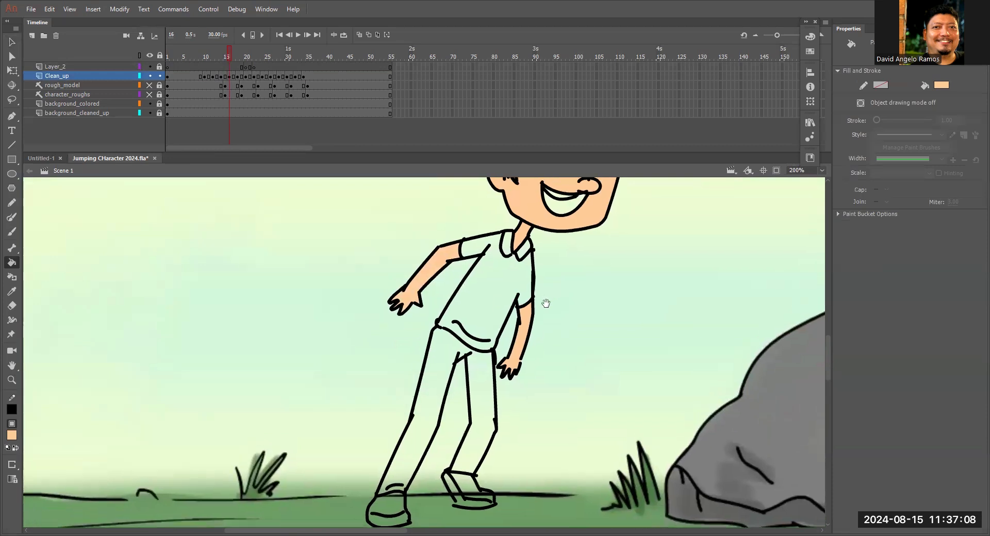
Fill both forearms and hands, the neck and the face with the peach skin color on frame 18.
left_click(237, 57)
left_click_drag(582, 297, 578, 331)
left_click(581, 335)
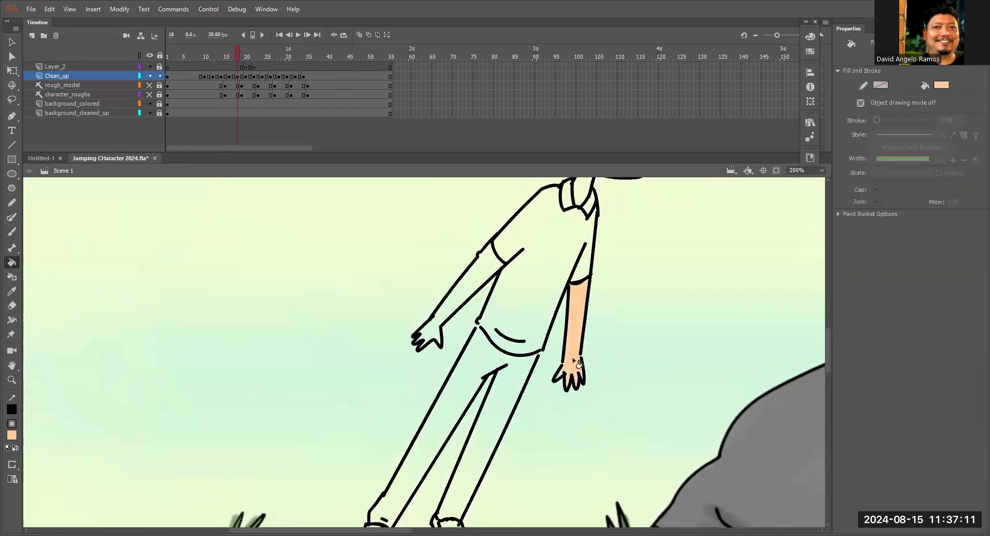
left_click(460, 303)
left_click_drag(553, 257, 517, 344)
left_click(545, 284)
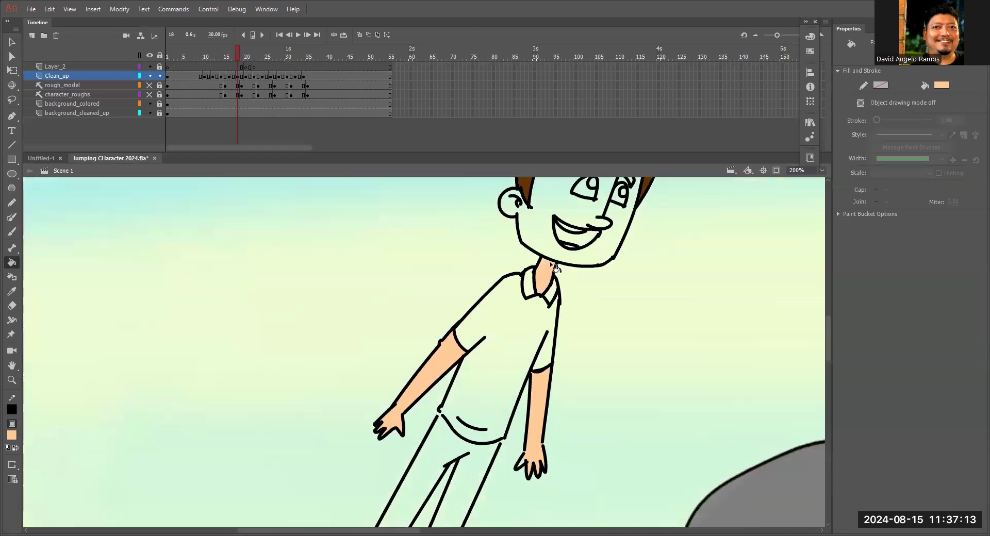
left_click(549, 253)
mouse_move(550, 283)
left_mouse_down()
mouse_move(536, 348)
mouse_move(634, 205)
mouse_move(577, 260)
left_mouse_up()
Fill both forearms and hands, the neck, face and ear with the peach skin color on frame 20.
left_click(246, 54)
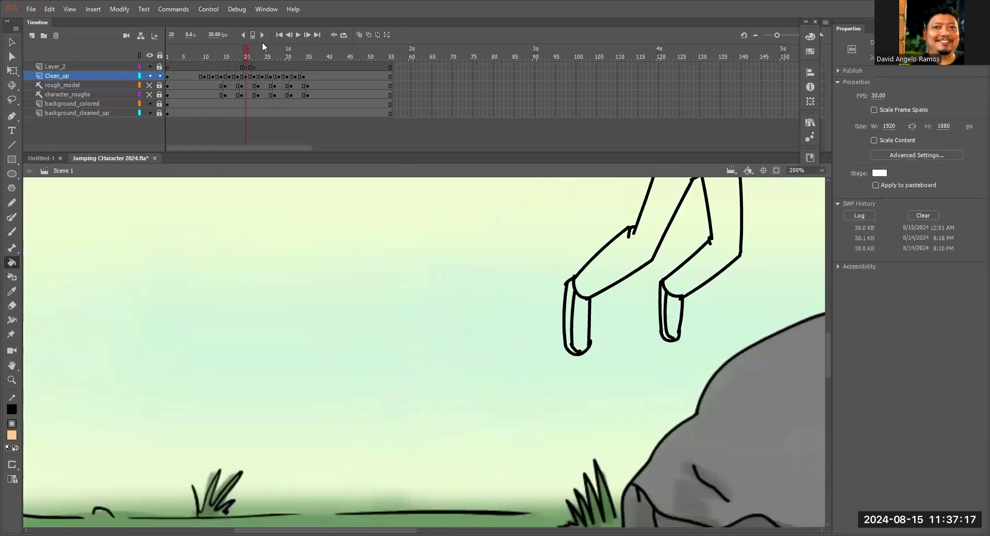
scroll(521, 414, "up", 5)
left_click(458, 325)
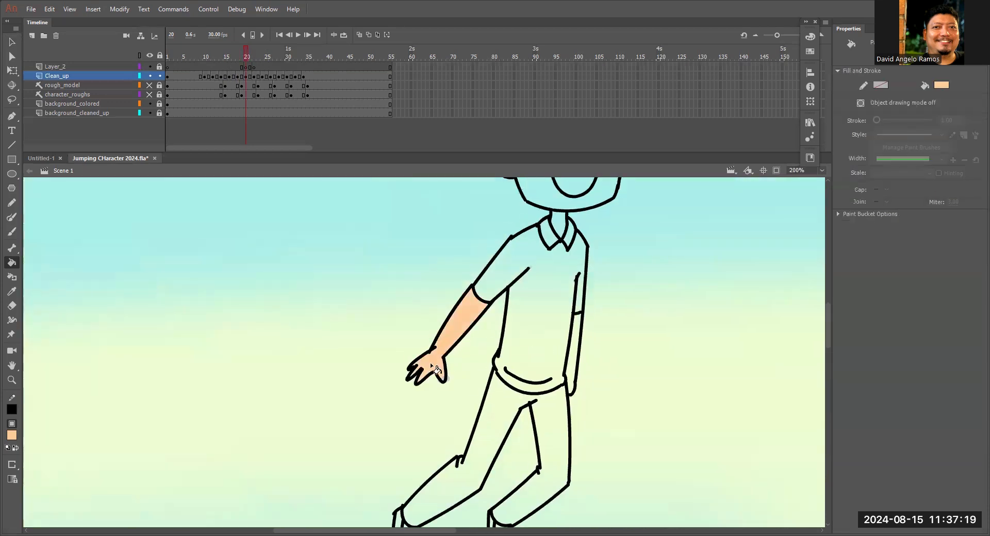
left_click_drag(576, 259, 574, 350)
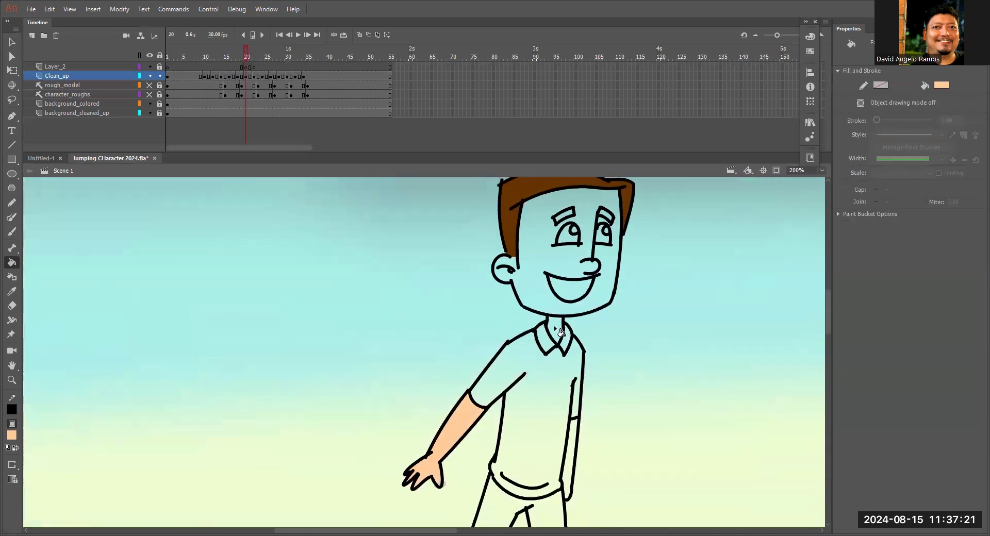
left_click(542, 298)
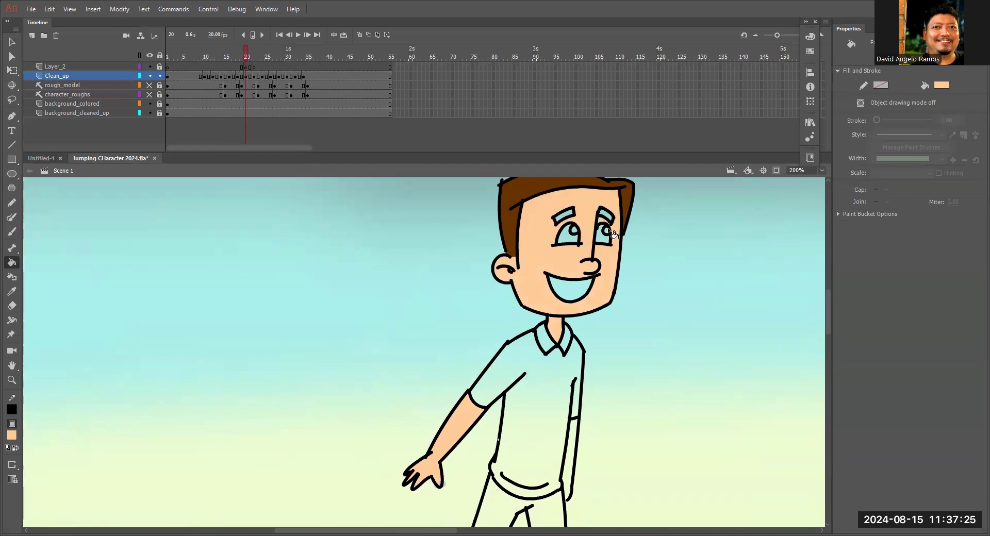
scroll(598, 232, "down", 5)
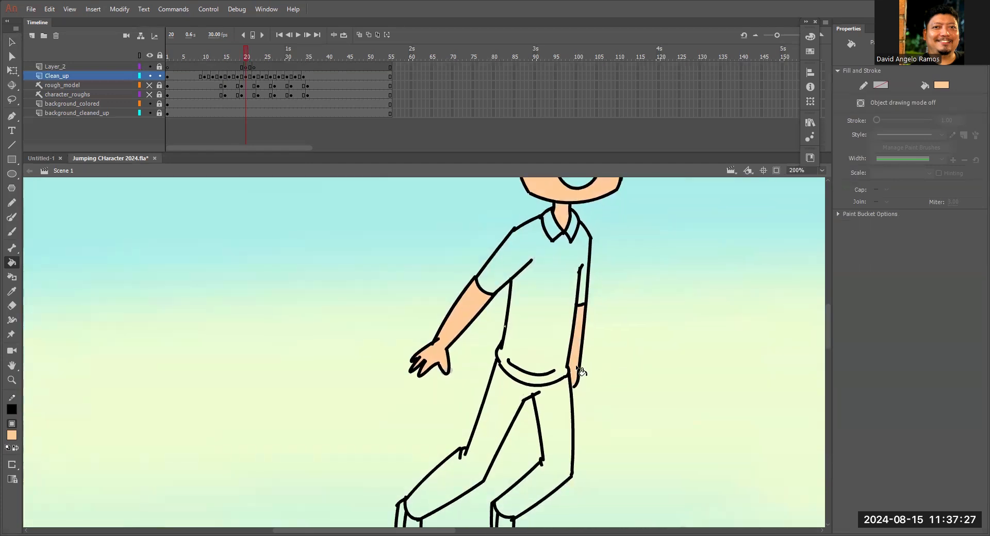
Fill the visible forearm and hand, the face, ear and neck with the peach skin color on frame 22.
left_click(255, 54)
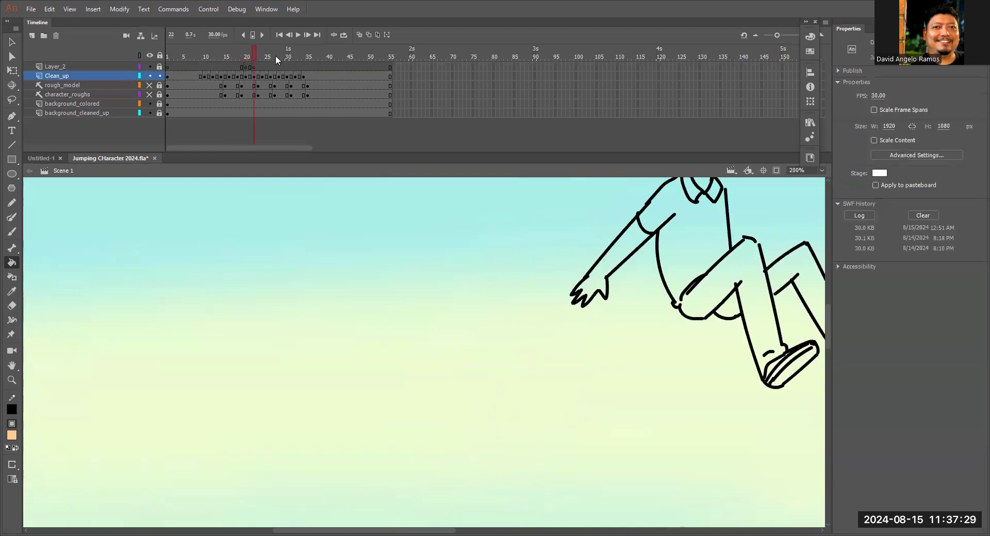
left_click_drag(643, 253, 500, 345)
left_click(457, 372)
left_click(576, 246)
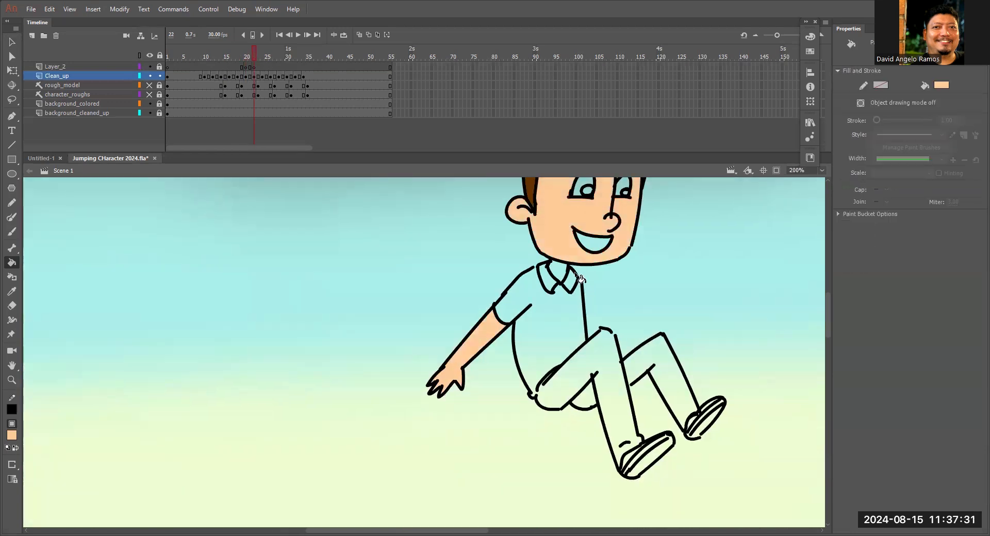
scroll(553, 334, "up", 2)
scroll(598, 287, "down", 3)
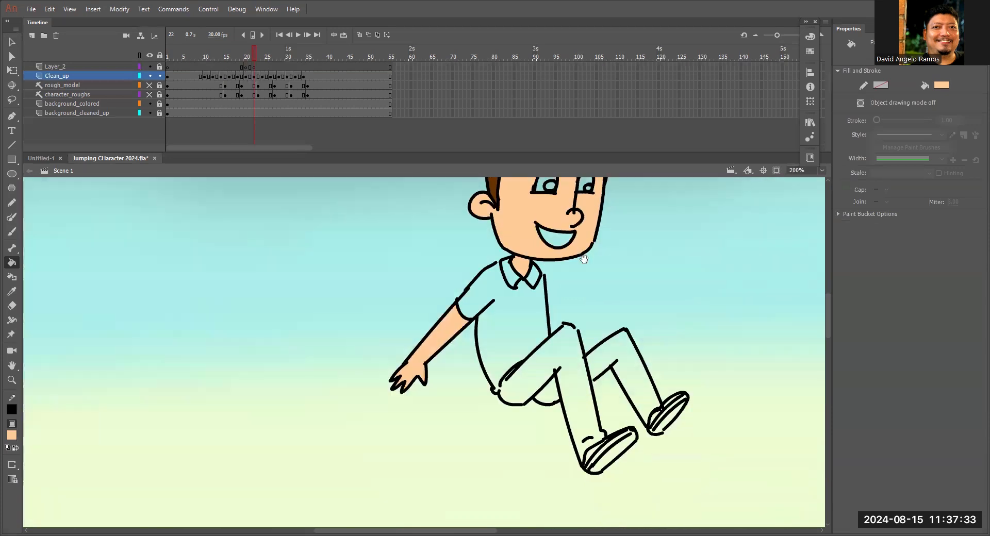
Fill both raised forearms and hands, the face, ear and neck with the peach skin color on frame 24.
left_click(262, 52)
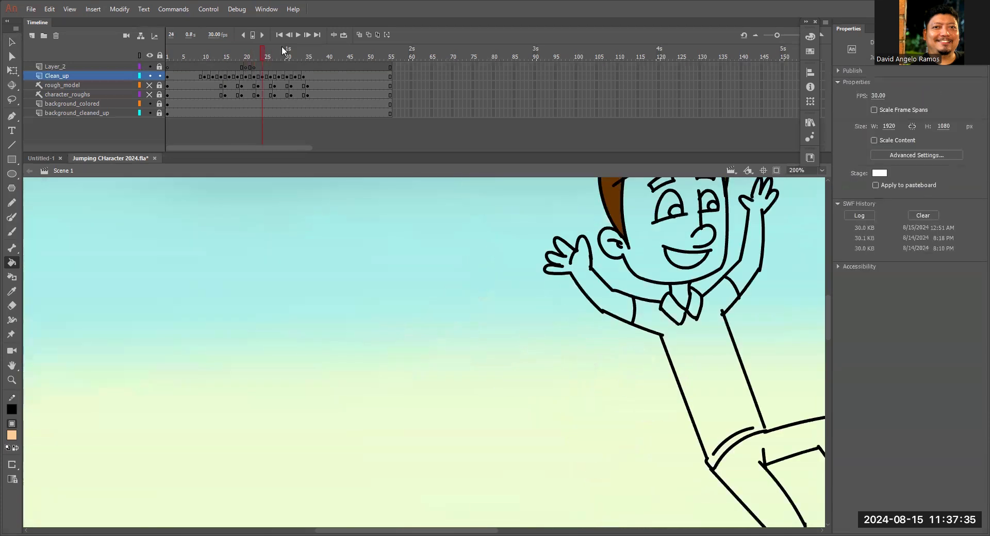
scroll(515, 309, "right", 2)
left_click(537, 311)
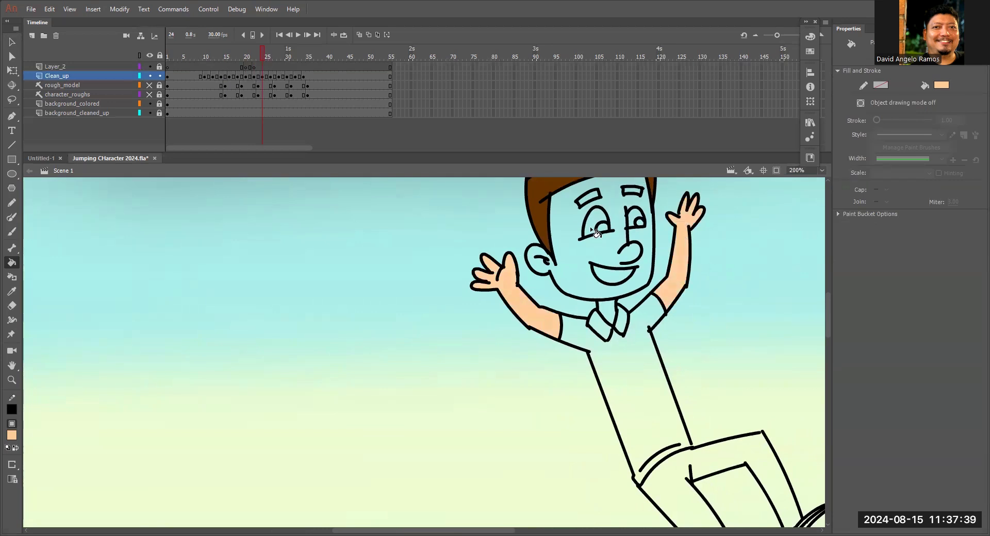
left_click(575, 248)
left_click(660, 342)
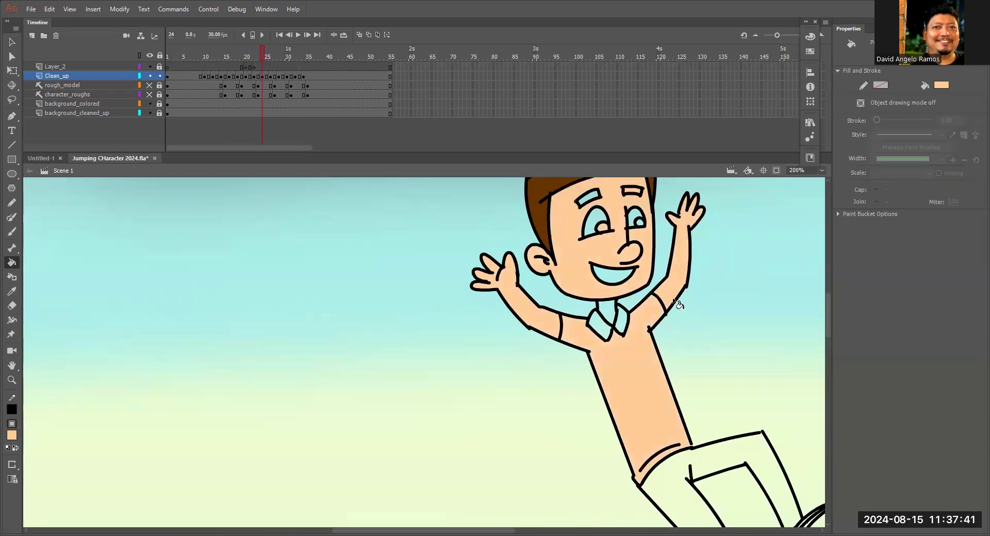
Delete the peach fill that spilled into the shirt on frame 24.
scroll(622, 347, "down", 2)
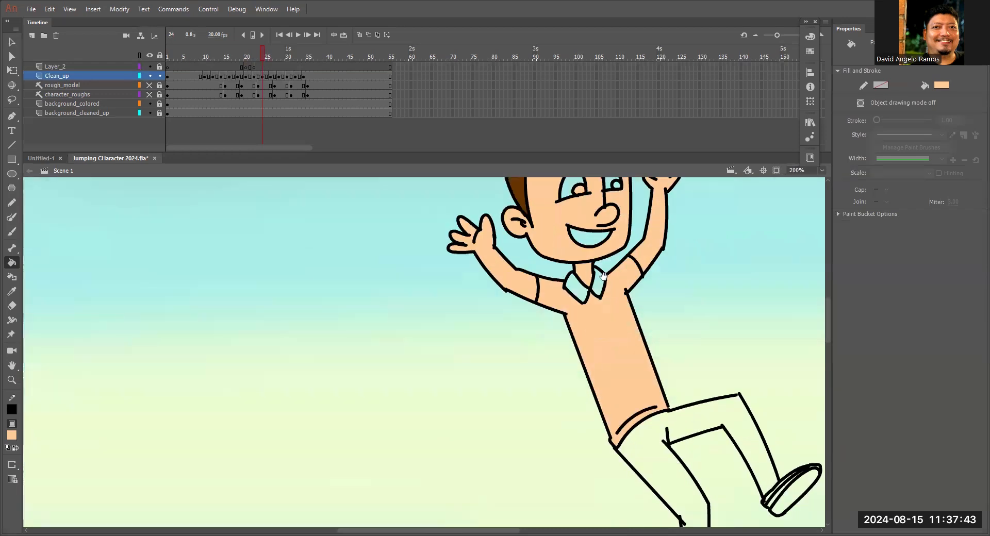
scroll(631, 377, "right", 2)
key("v")
left_click(566, 375)
key("Delete")
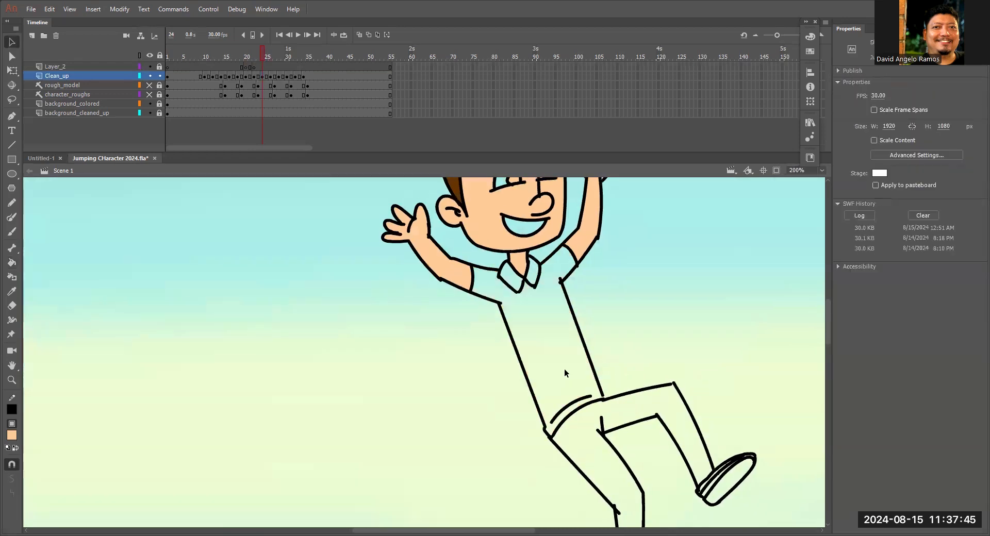
scroll(592, 264, "down", 2)
scroll(592, 265, "right", 2)
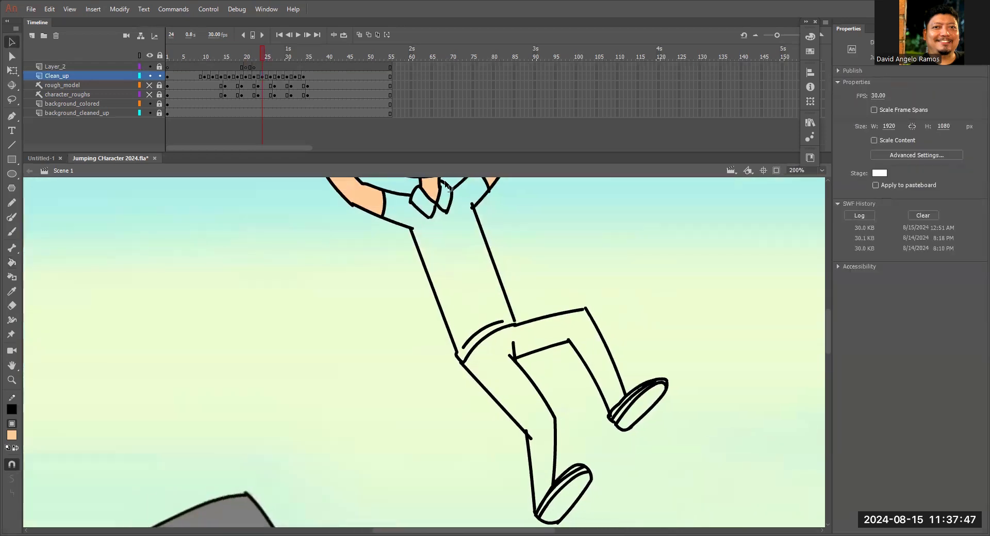
Fill the right raised forearm and hand, the neck and face with the peach skin color on frame 26.
left_click(270, 57)
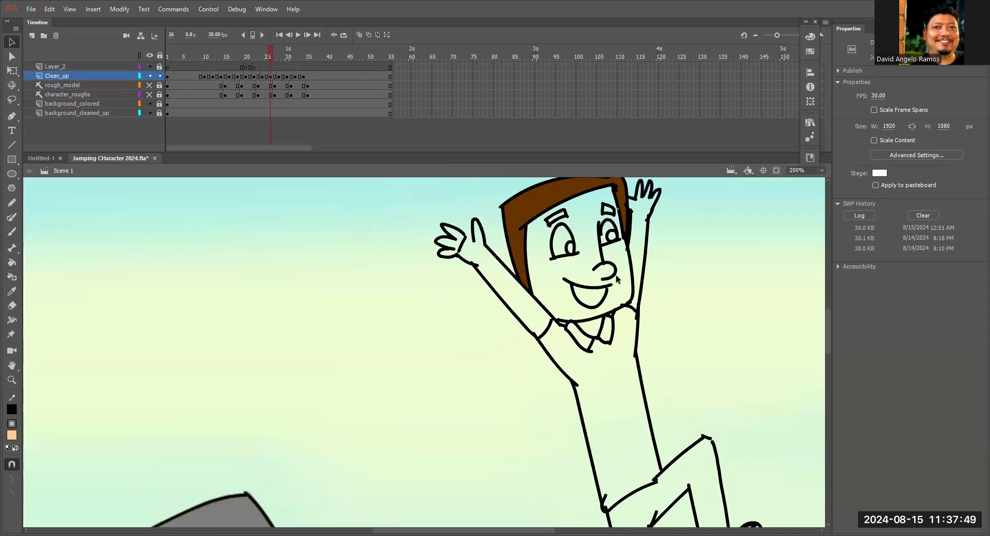
key("k")
left_click(636, 262)
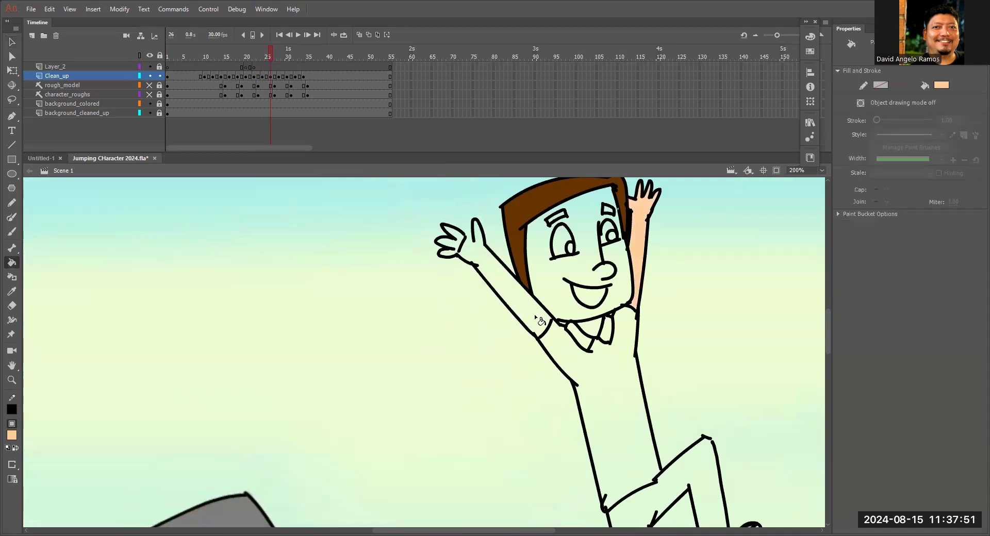
left_click(593, 321)
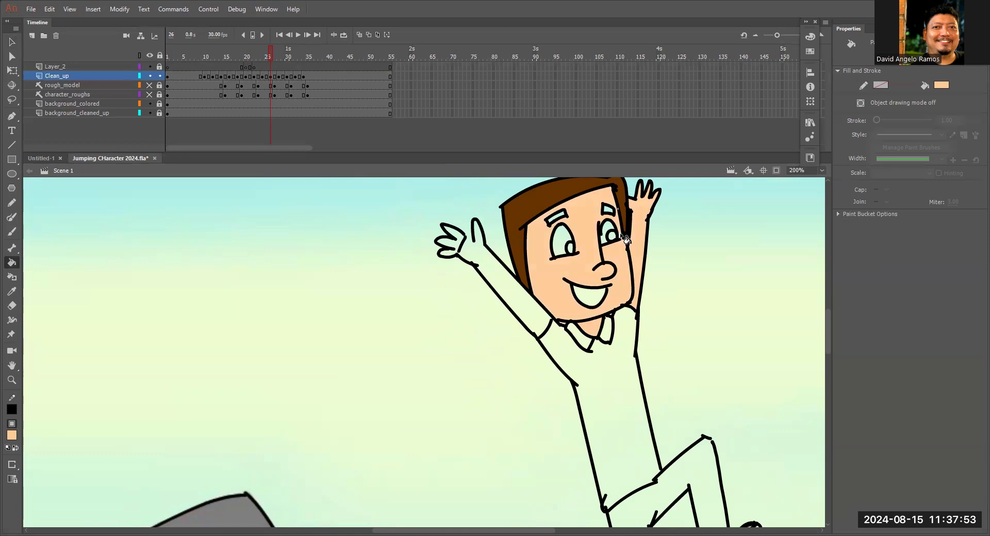
Fill both forearms and hands, the face, ear and neck with the peach skin color on frame 28.
left_click_drag(641, 315, 504, 207)
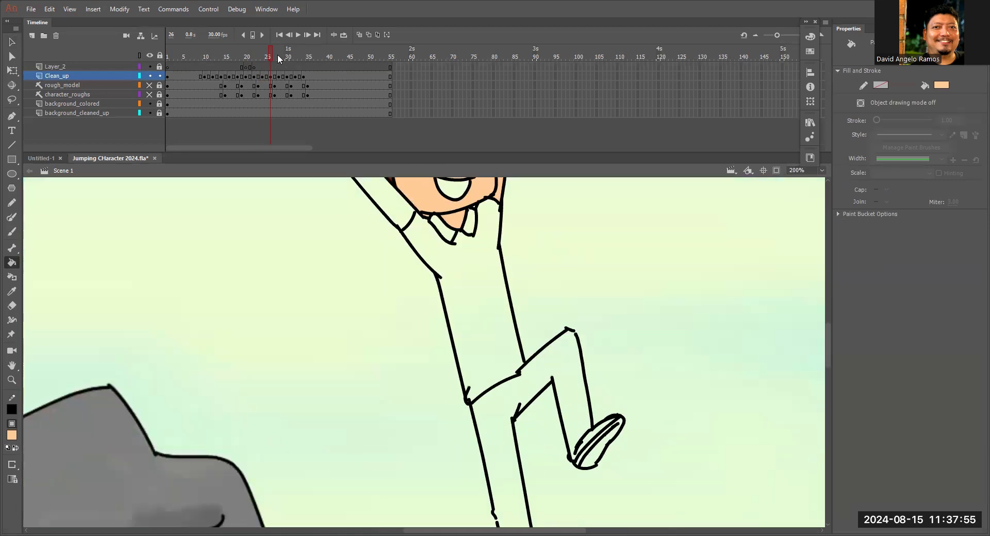
left_click(277, 55)
left_click(472, 323)
left_click(606, 342)
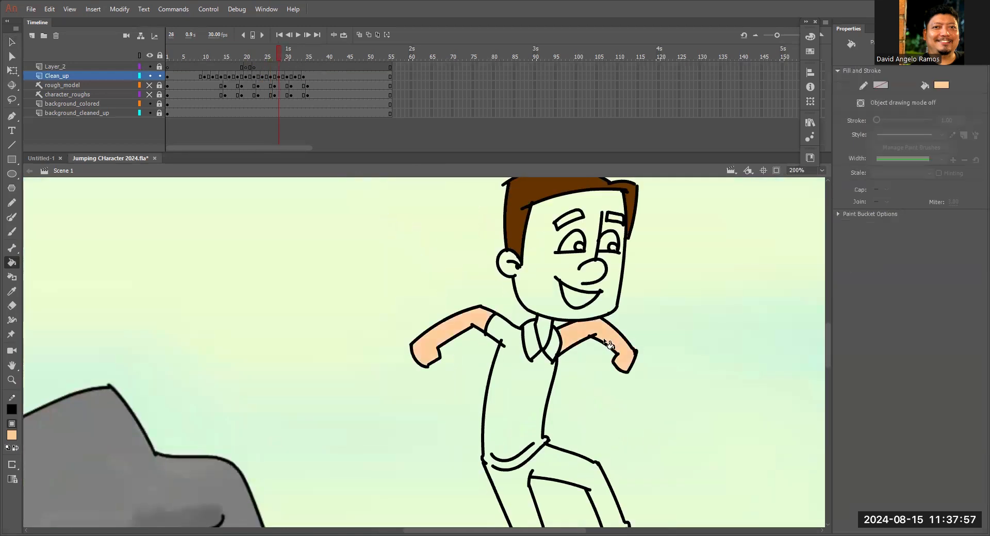
left_click(533, 297)
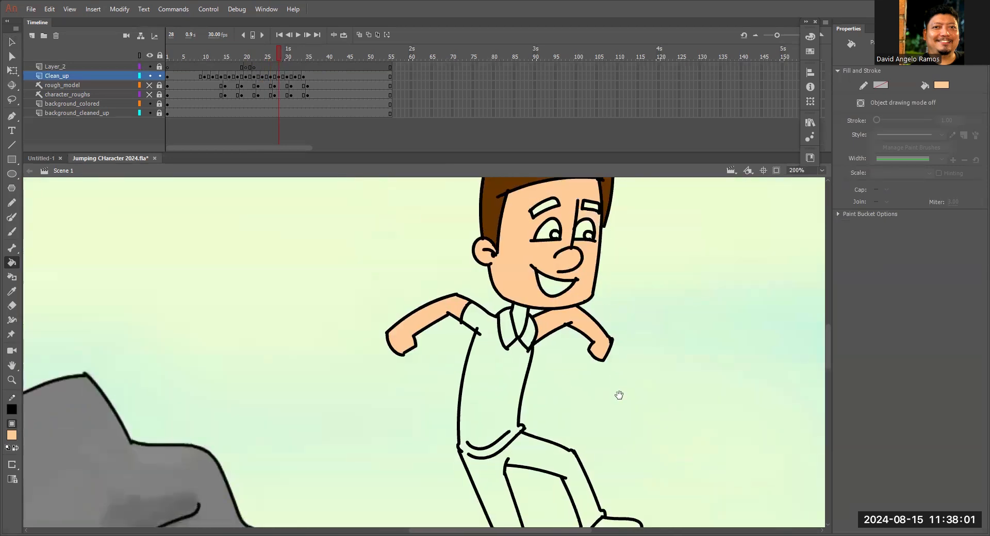
Fill both forearms and hands, the face, ear and neck with the peach skin color on frame 30.
left_click_drag(618, 397, 566, 264)
left_click(287, 56)
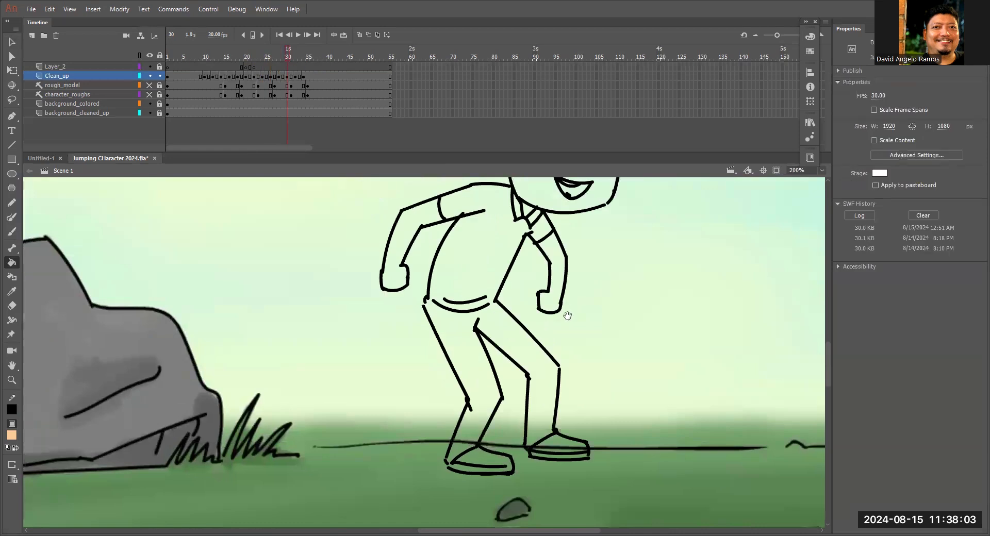
left_click(413, 299)
left_click(564, 354)
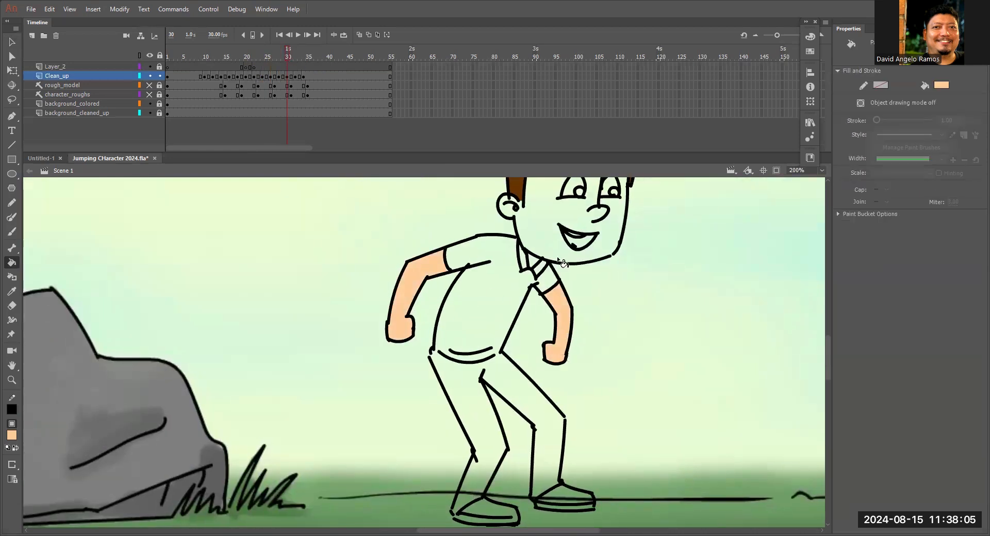
left_click(560, 261)
scroll(565, 281, "up", 3)
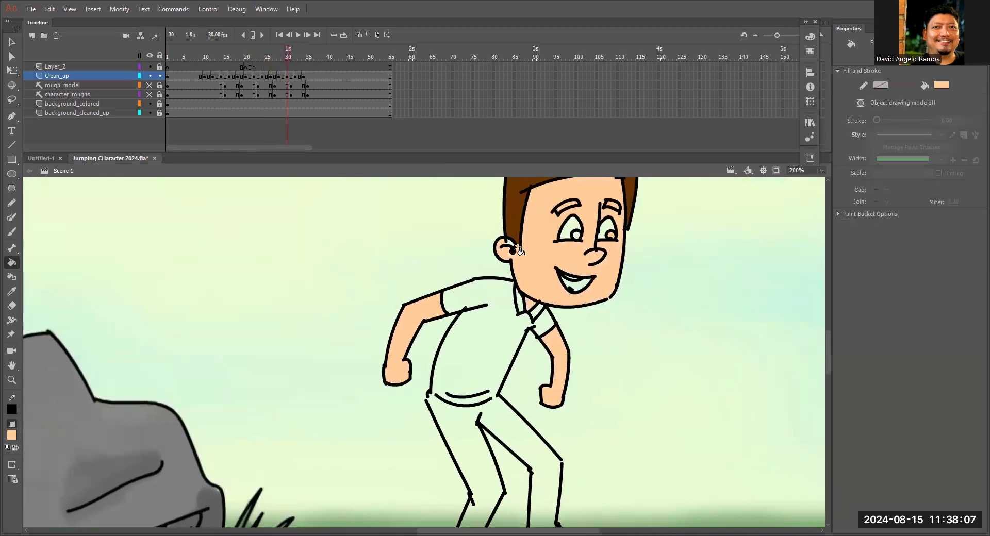
Delete the face's peach fill on frame 30, close the left eyebrow's outline and refill the face around the eyebrows.
key("v")
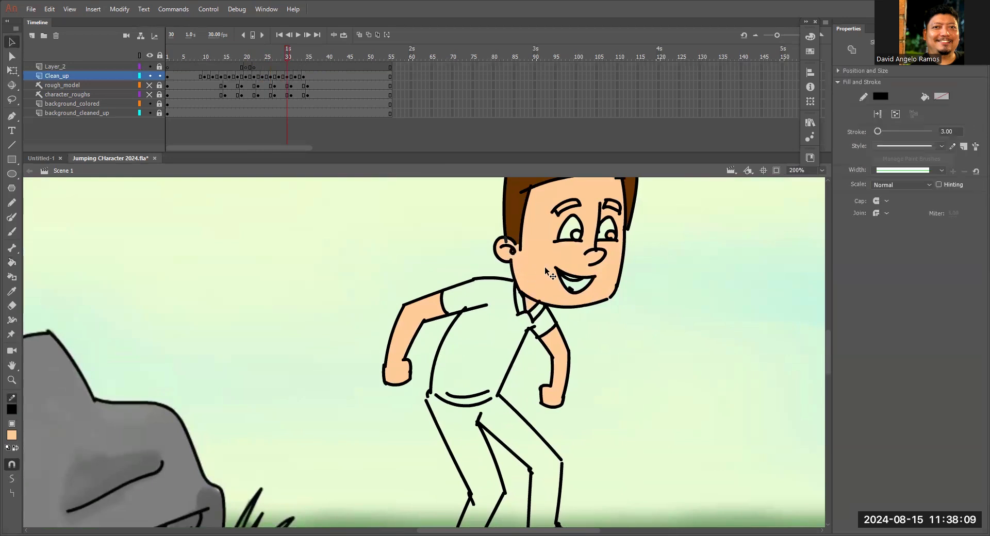
key("z")
left_click(562, 222)
key("v")
left_click(457, 326)
key("Delete")
left_click_drag(410, 324, 407, 319)
key("k")
left_click(485, 305)
Delete the stray line ends at the outer tip of the left eyebrow on frame 30.
key("v")
left_click(414, 329)
key("Delete")
left_click(416, 336)
key("Delete")
left_click(407, 330)
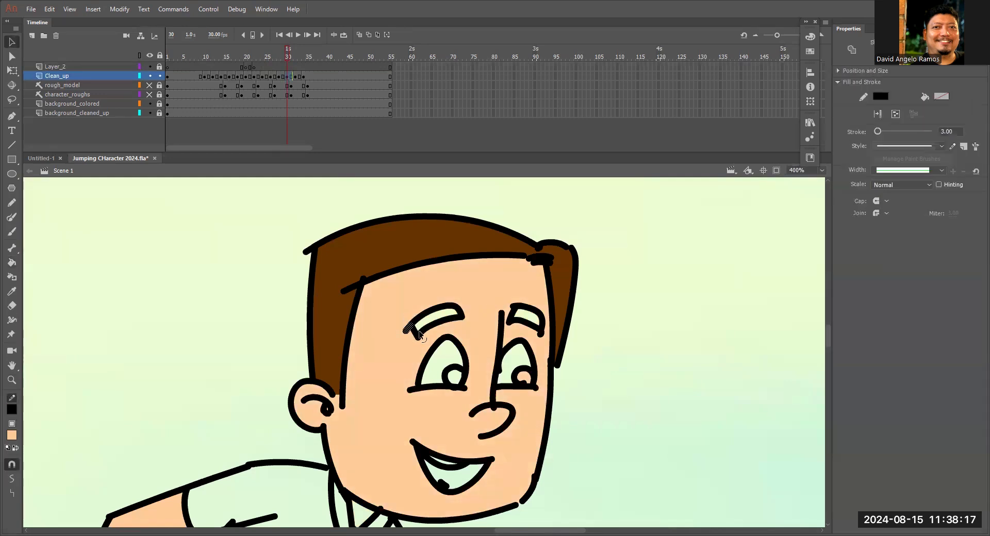
key("Delete")
Fill the face, ear, and both forearms and hands with the peach skin color on frame 32.
key("ctrl+1")
left_click_drag(532, 351, 524, 216)
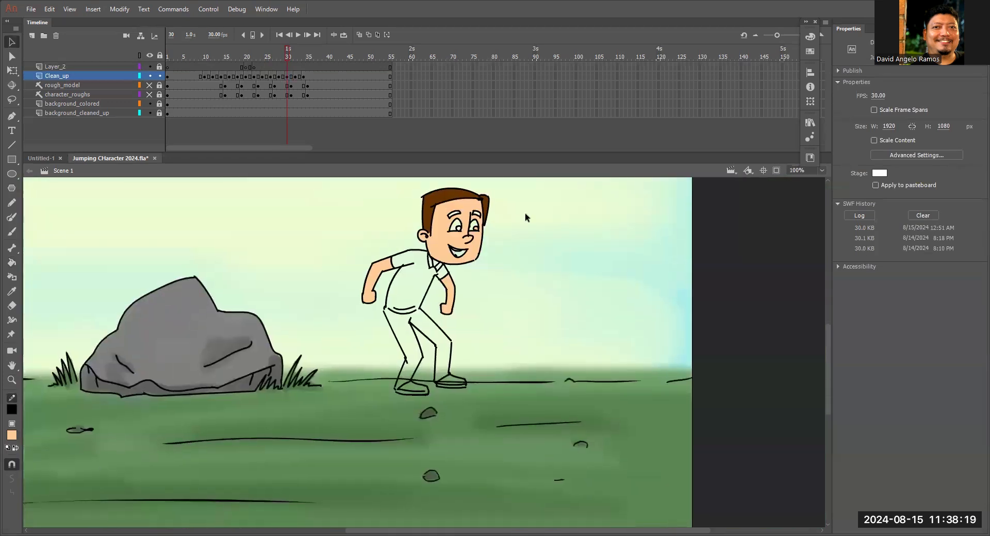
left_click(296, 54)
key("k")
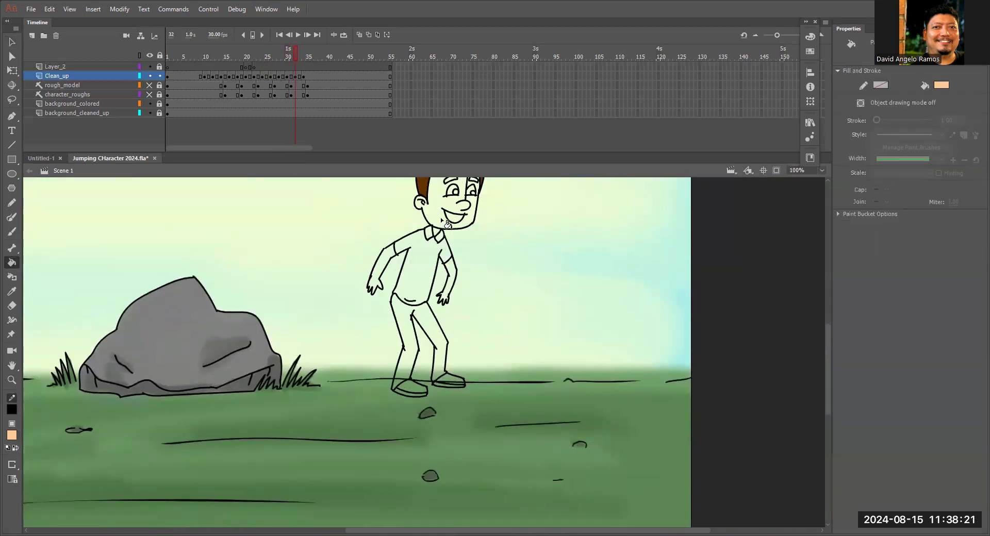
left_click(444, 227)
left_click(380, 289)
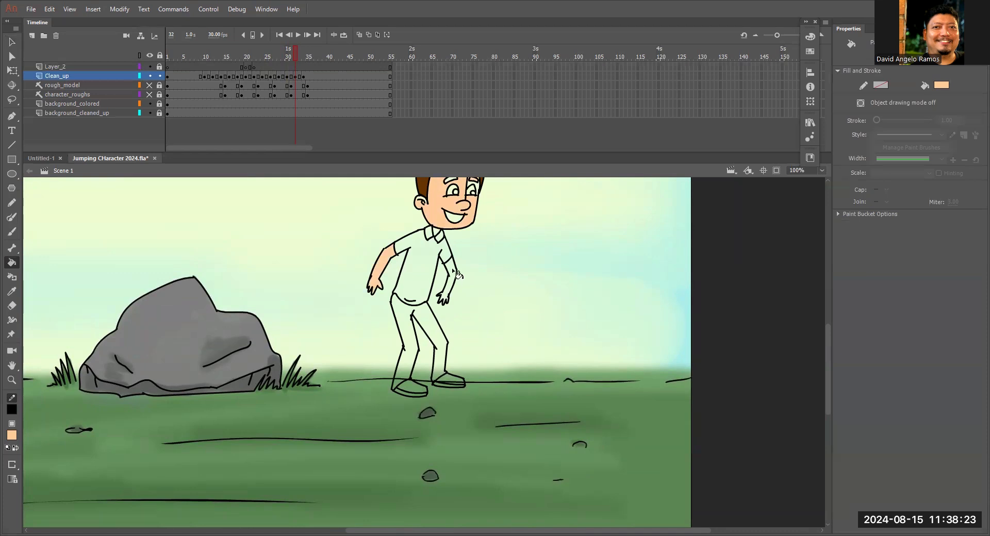
Delete the peach fill inside the right eyebrow on frame 32.
key("z")
left_click(442, 246)
left_click(403, 275)
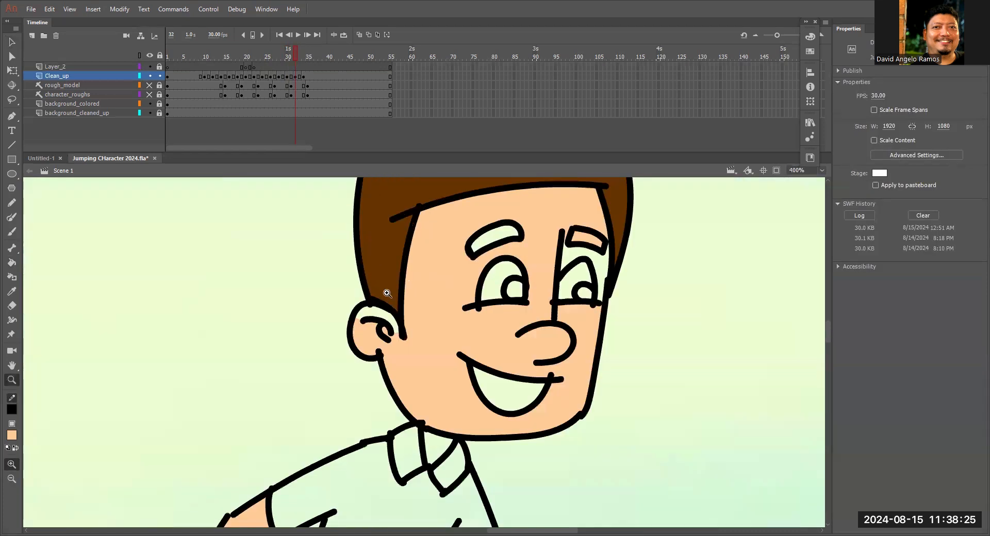
key("k")
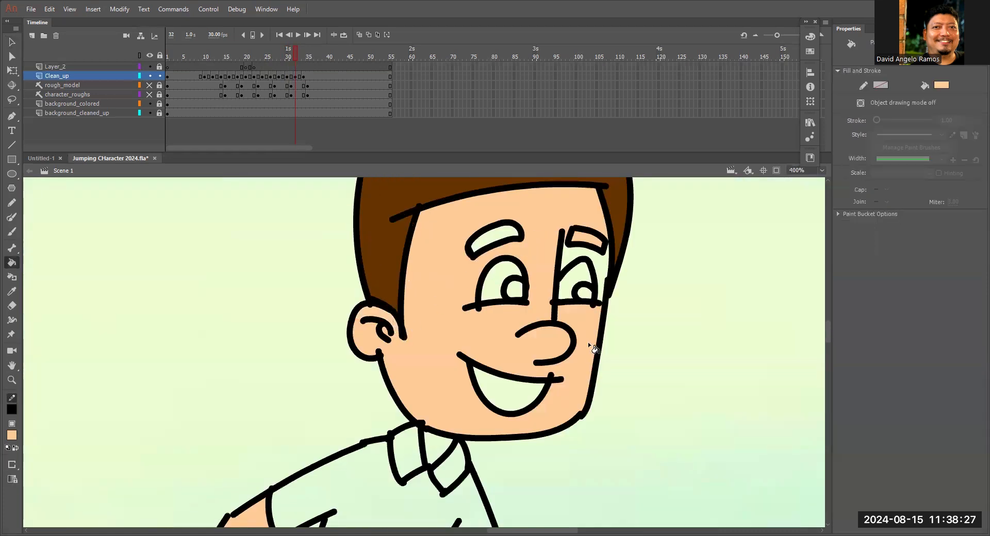
key("z")
left_click(586, 266, "alt")
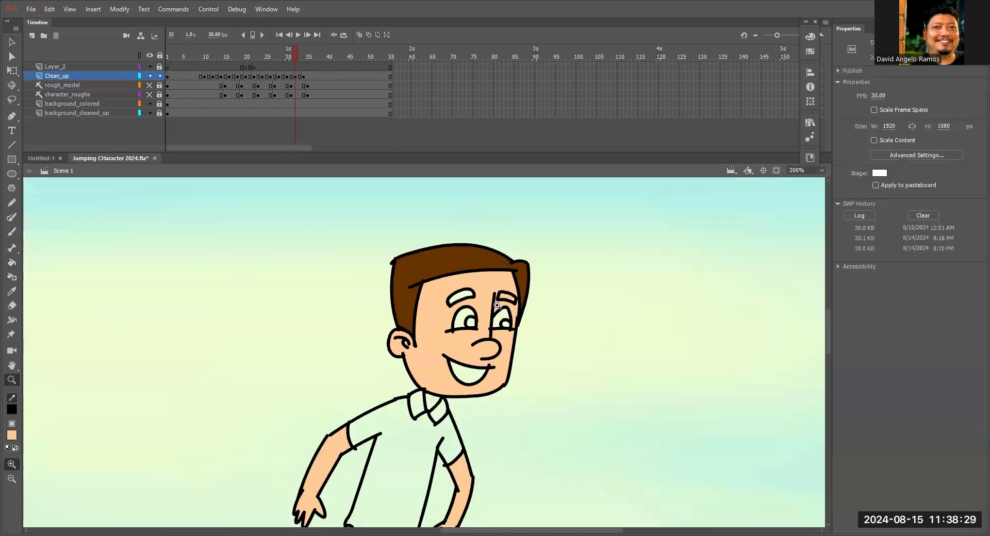
left_click(496, 305)
left_click(440, 325)
key("v")
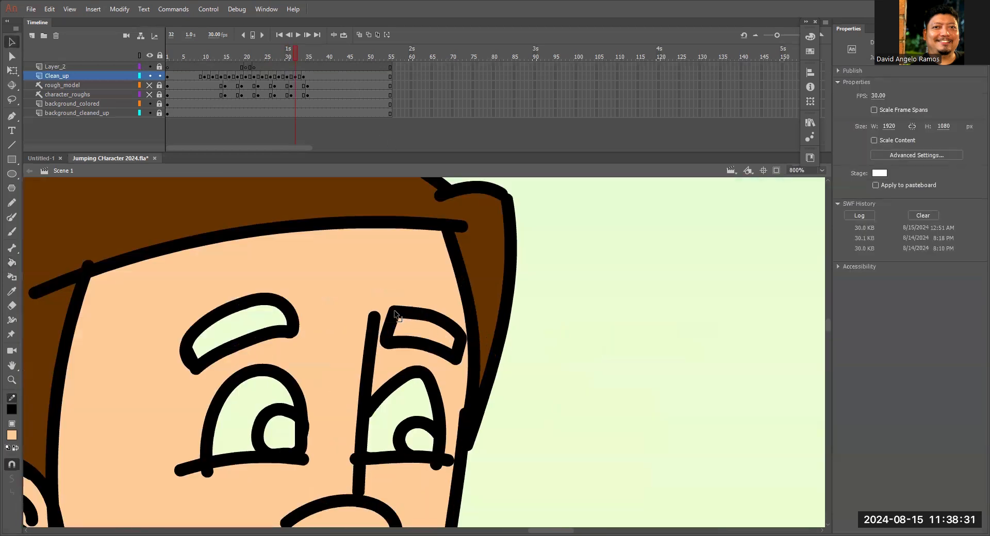
left_click(424, 324)
key("Delete")
key("ctrl+minus")
Fill the face, ear, neck, and both forearms and hands with the peach skin color on frame 34.
left_click_drag(295, 56, 305, 57)
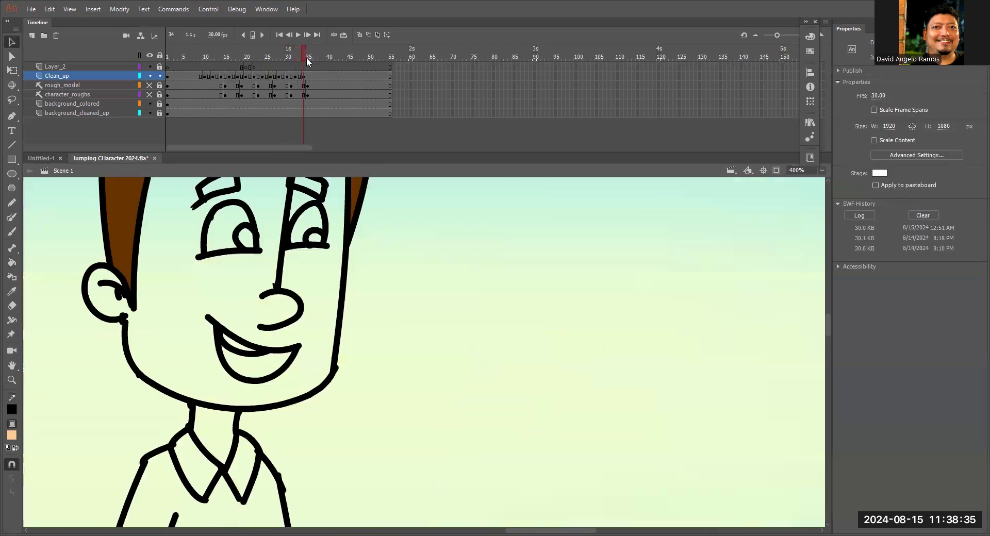
left_click_drag(482, 277, 638, 244)
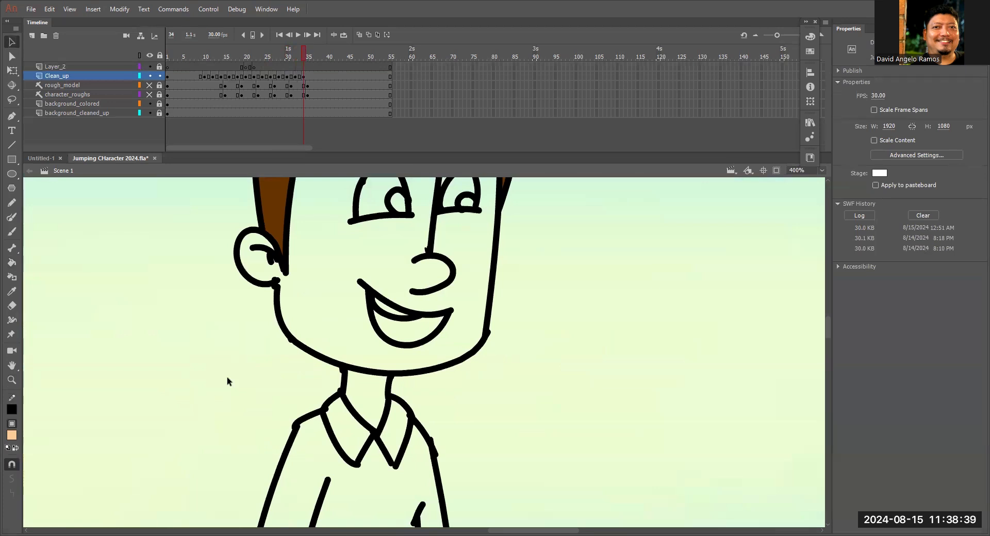
key("k")
left_click(474, 268)
left_click_drag(358, 286, 415, 343)
left_click(323, 328)
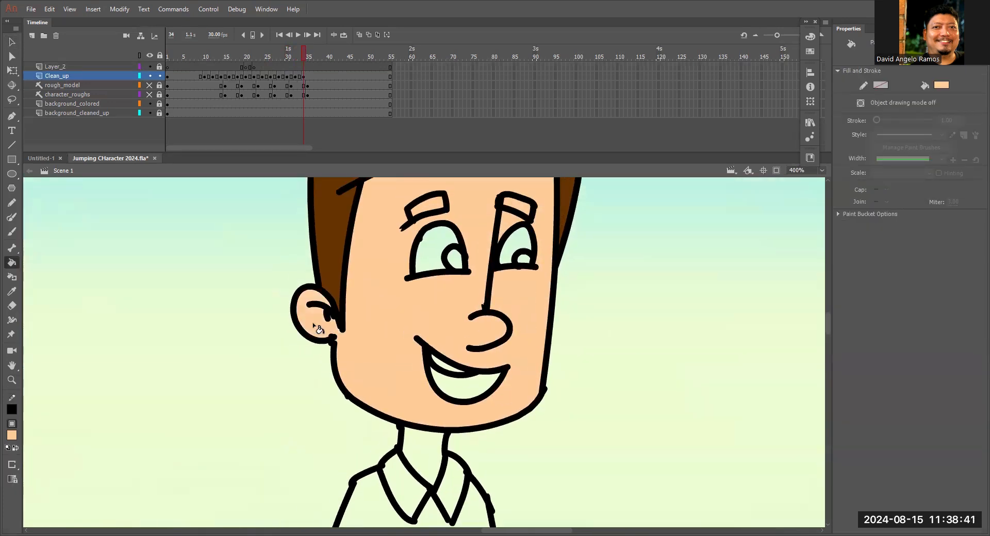
scroll(452, 265, "down", 5)
scroll(417, 315, "down", 6)
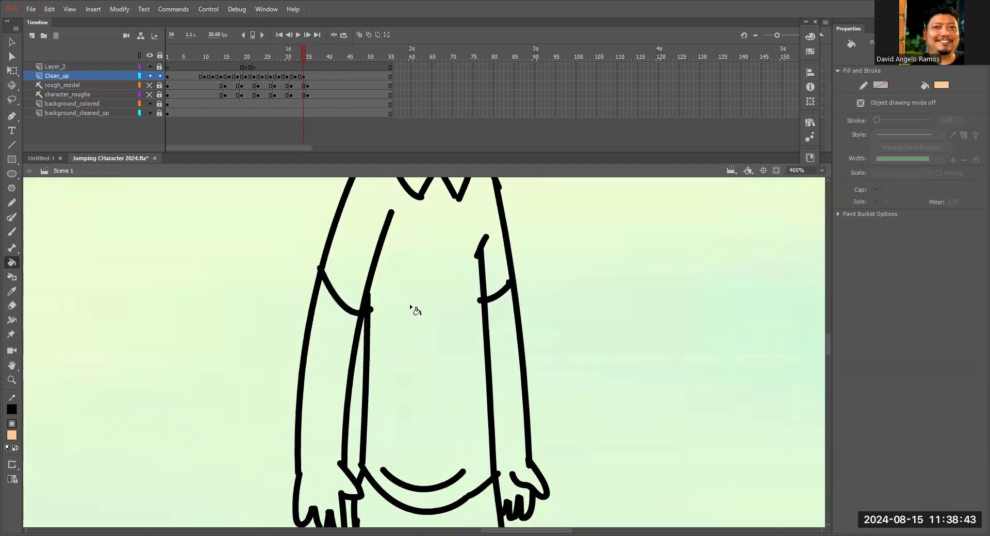
left_click(343, 379)
scroll(524, 261, "down", 2)
left_click(516, 330)
scroll(518, 333, "up", 12)
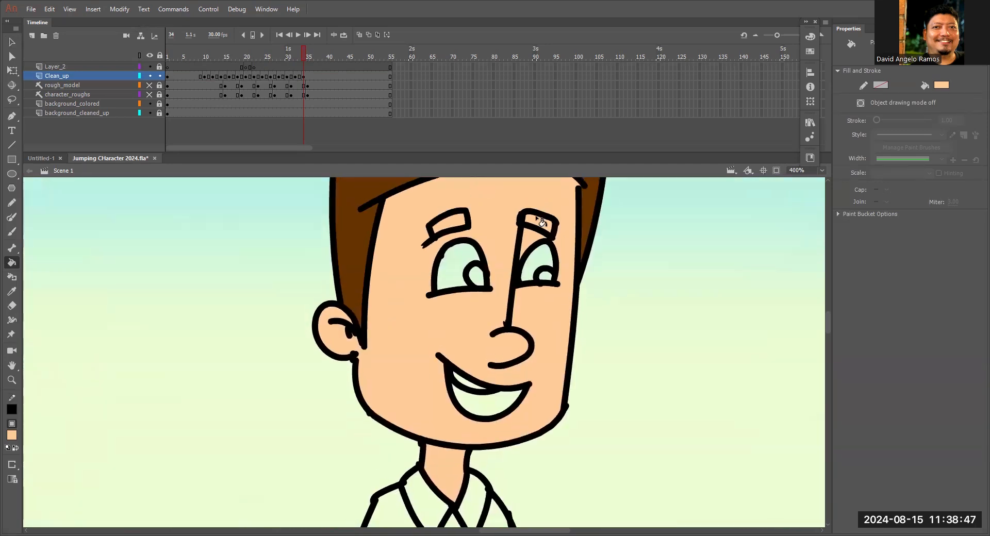
Delete the stray eyebrow line end and the face's peach fill on frame 34, and close the left eyebrow's outline.
key("v")
key("Delete")
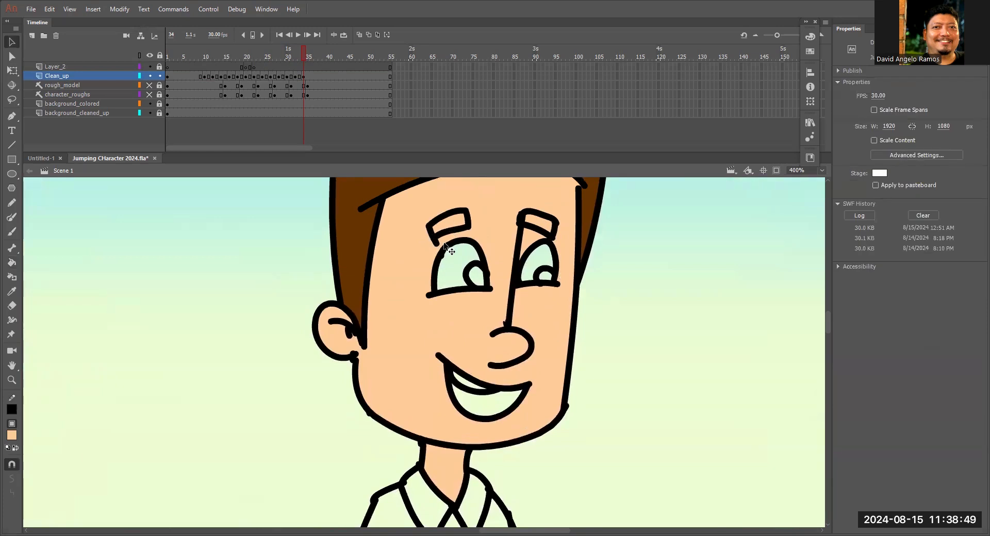
left_click(535, 233)
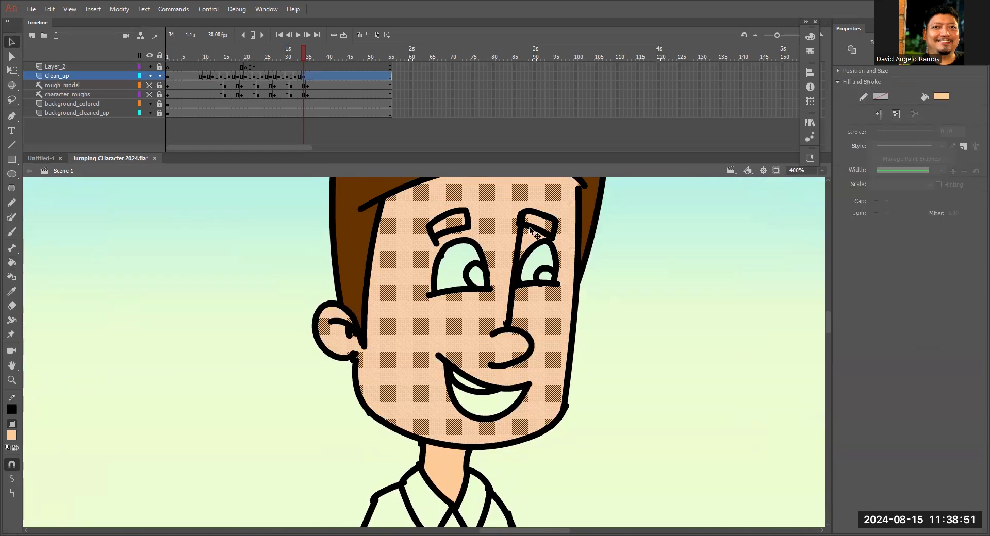
key("Delete")
key("ctrl+space")
left_click(451, 238)
left_click_drag(459, 330, 469, 330)
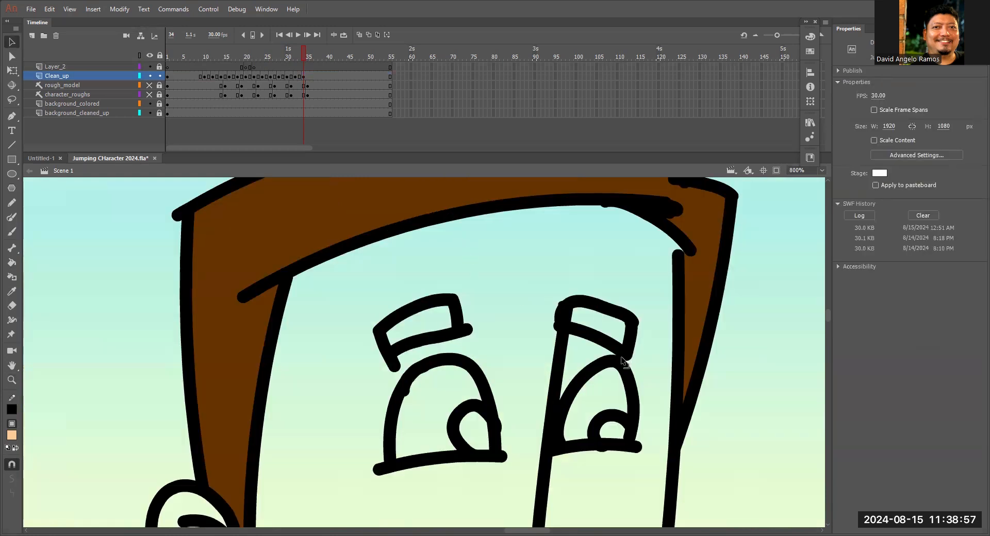
Refill the face with the peach skin color on frame 34, leaving both eyebrows unfilled.
key("k")
left_click(413, 323)
key("ctrl+z")
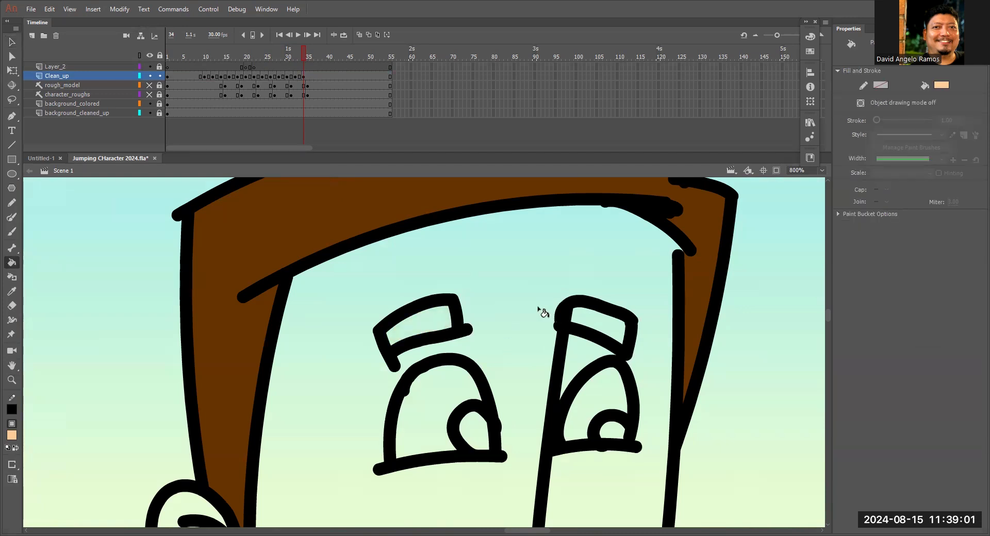
key("ctrl+minus")
key("ctrl+minus")
left_click_drag(586, 310, 681, 180)
left_click(571, 292)
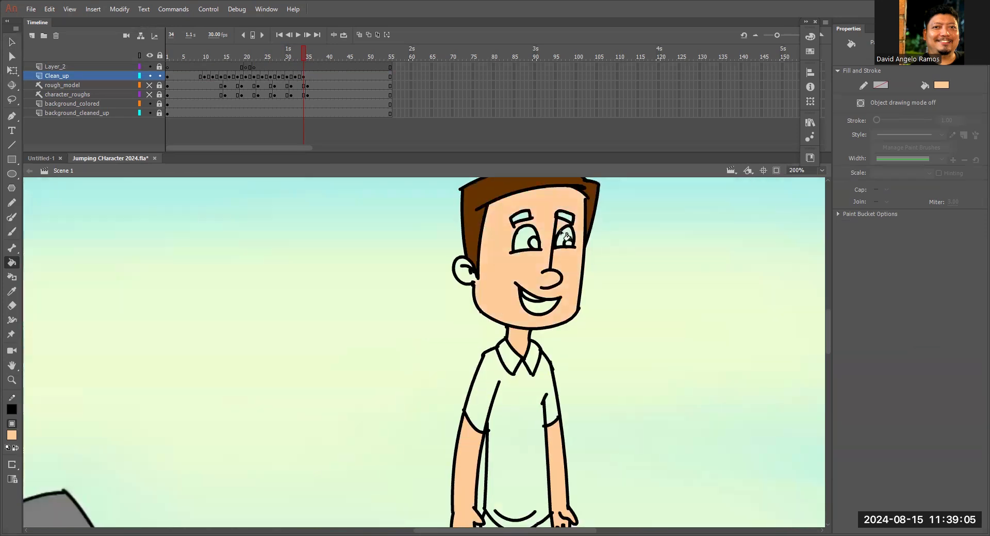
Close the gap in the left raised hand's outline between the fingers and thumb on frame 27 with the Brush tool.
left_click_drag(301, 58, 273, 60)
key("ctrl+minus")
key("ctrl+minus")
key("z")
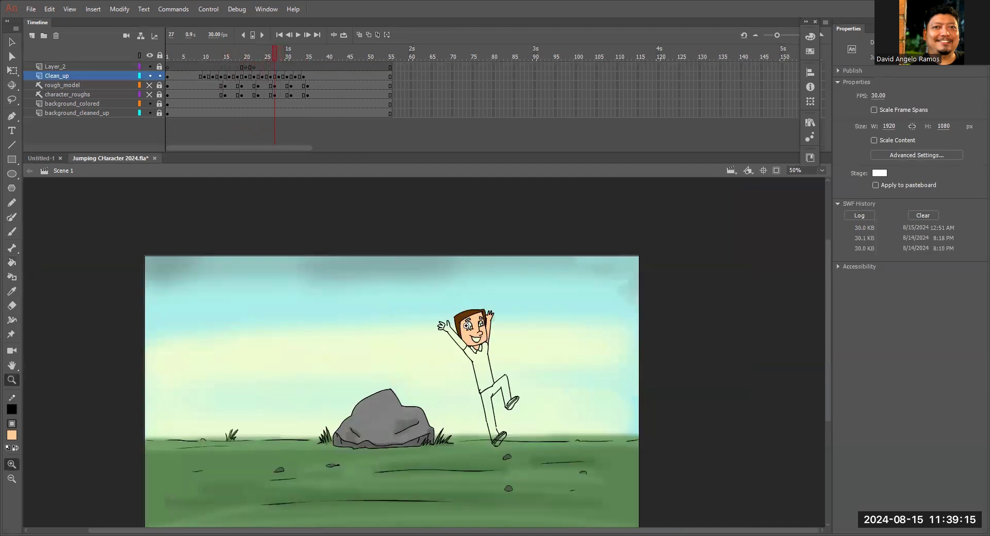
left_click(464, 351)
left_click(406, 362)
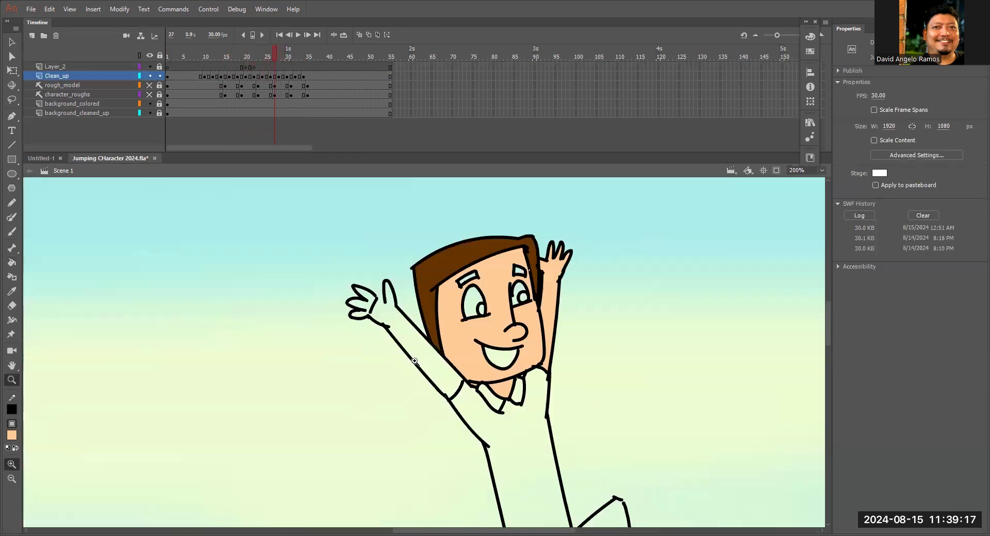
key("k")
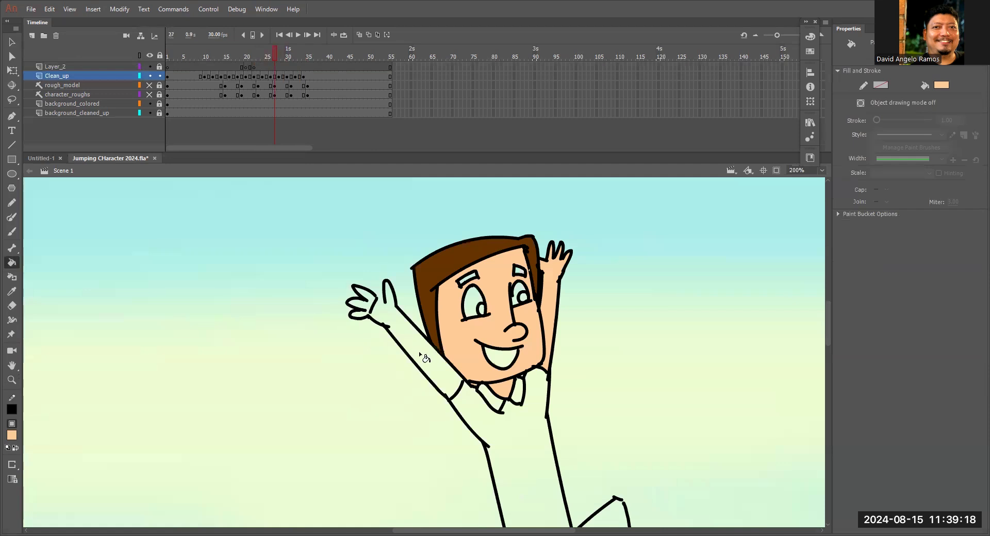
key("z")
left_click(390, 316)
key("b")
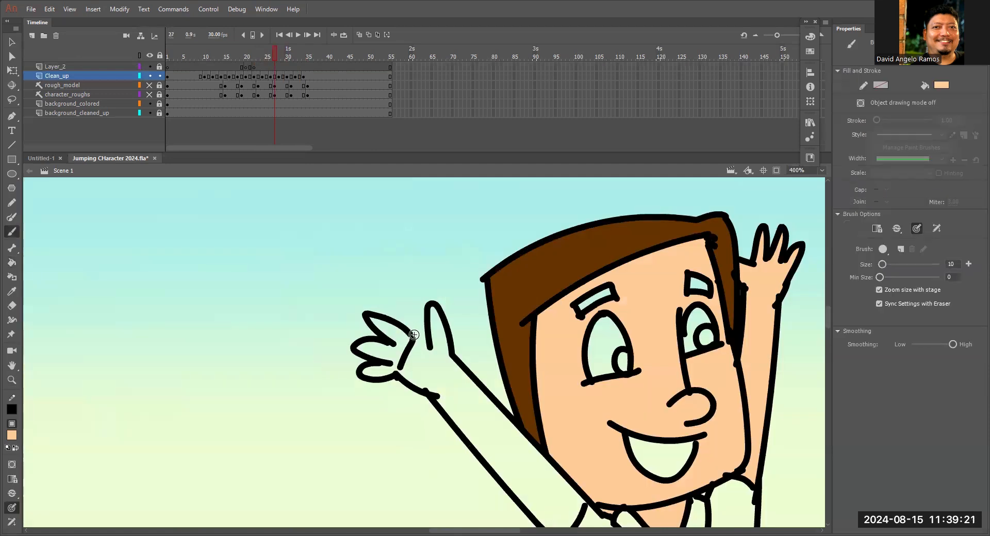
key("v")
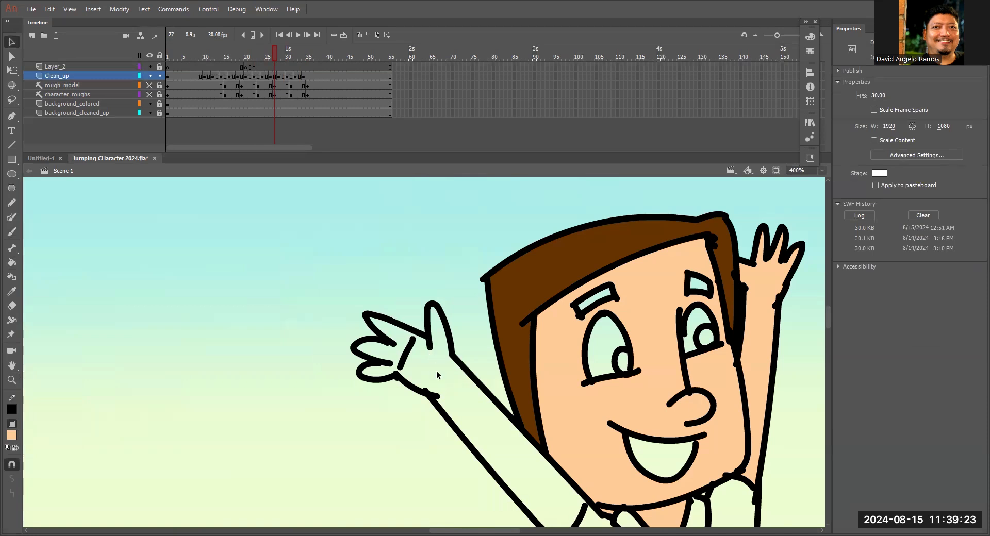
Fill the left raised forearm, palm and fingers with the peach skin color on frame 27.
key("k")
left_click(467, 409)
left_click(386, 370)
left_click(395, 341)
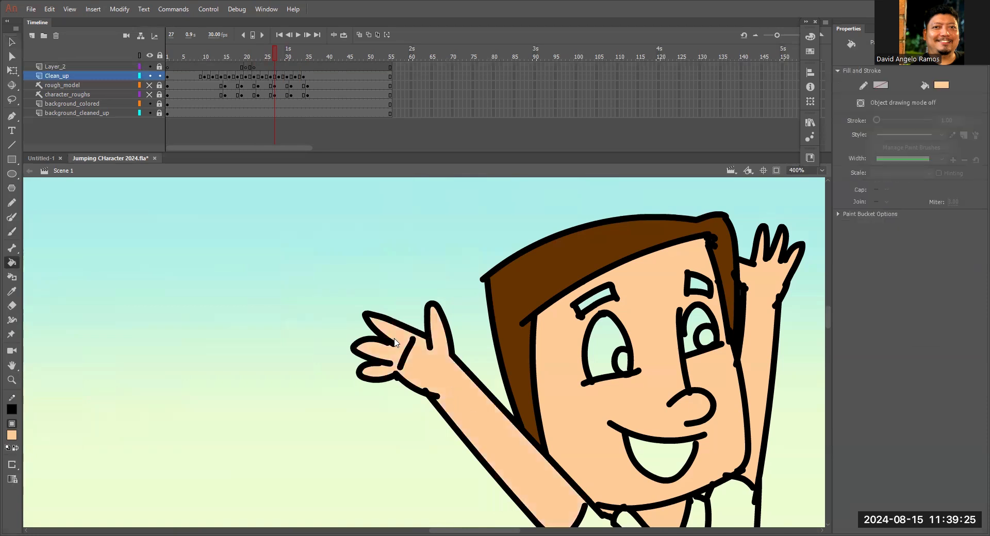
key("ctrl+minus")
key("ctrl+minus")
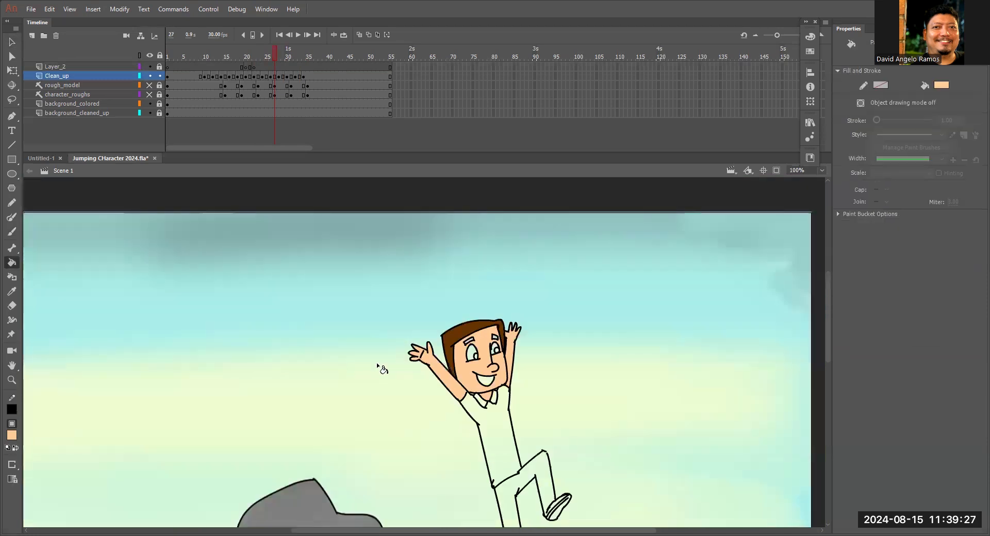
Fill the shirt with bright blue on frames 18 and 20, leaving the collar unfilled.
scroll(618, 289, "down", 3)
left_click_drag(271, 51, 319, 77)
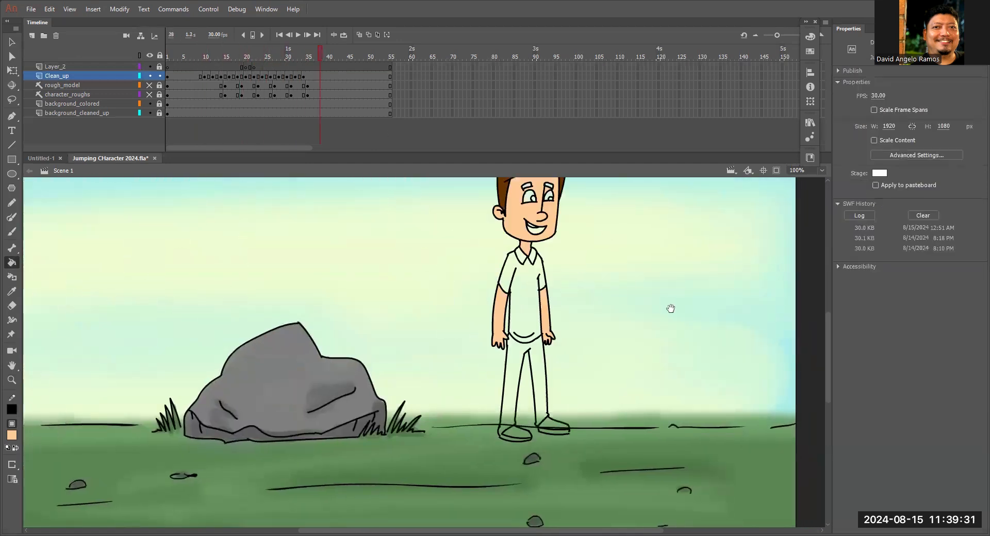
left_click_drag(670, 308, 665, 354)
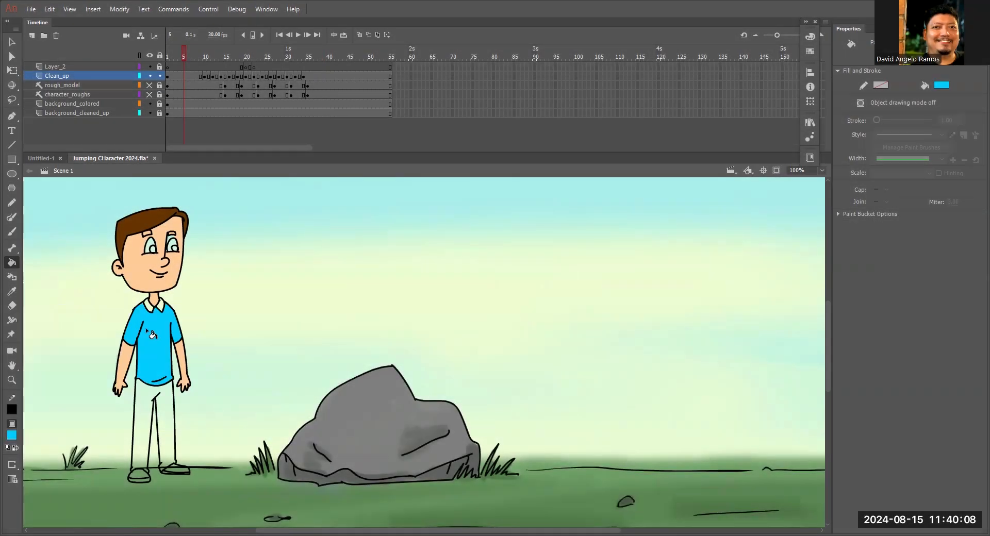
left_click(237, 55)
left_click(225, 325)
left_click(245, 55)
left_click(322, 243)
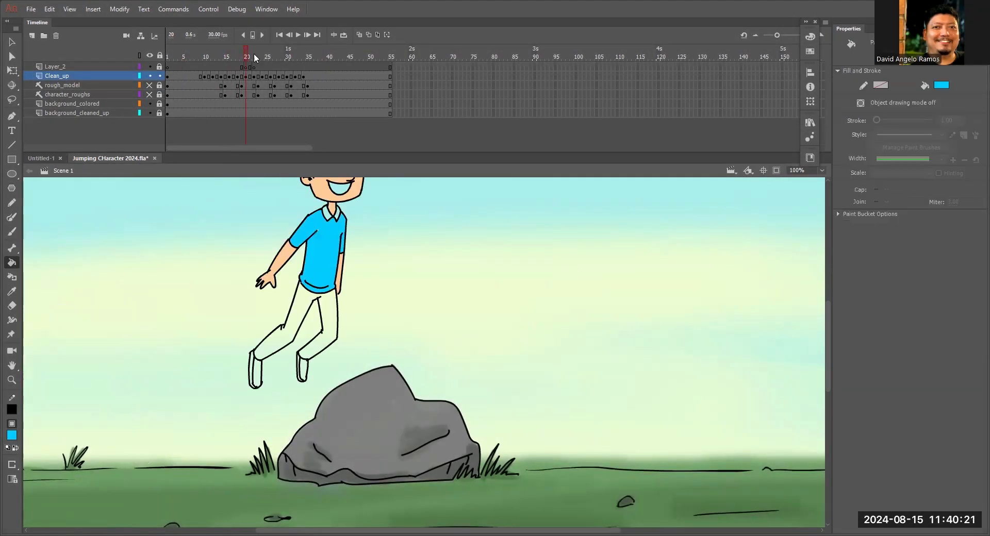
Fill the shirt and sleeves with the same bright blue on frames 26 and 28.
left_click(270, 55)
left_click(278, 55)
left_click(587, 395, "ctrl")
key("v")
key("k")
left_click(445, 310)
Fill the shirt and sleeves with the bright blue on frames 30 and 34.
left_click(291, 55)
key("v")
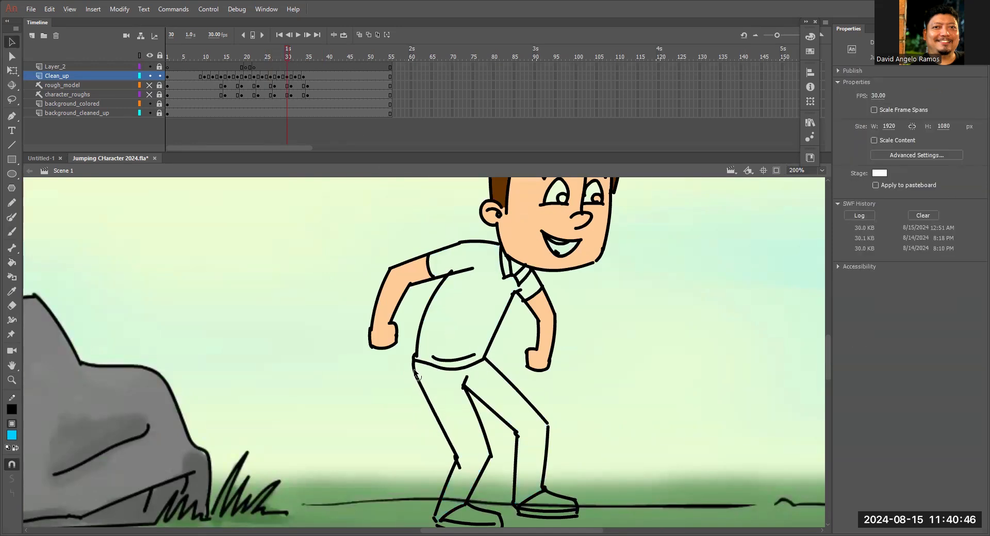
key("k")
left_click(464, 304)
left_click(305, 55)
left_click(291, 55)
Check the skin and shirt fills on frames 24 and 27, and save the document.
key("ctrl+minus")
left_click(261, 57)
left_click(275, 55)
left_click(451, 342)
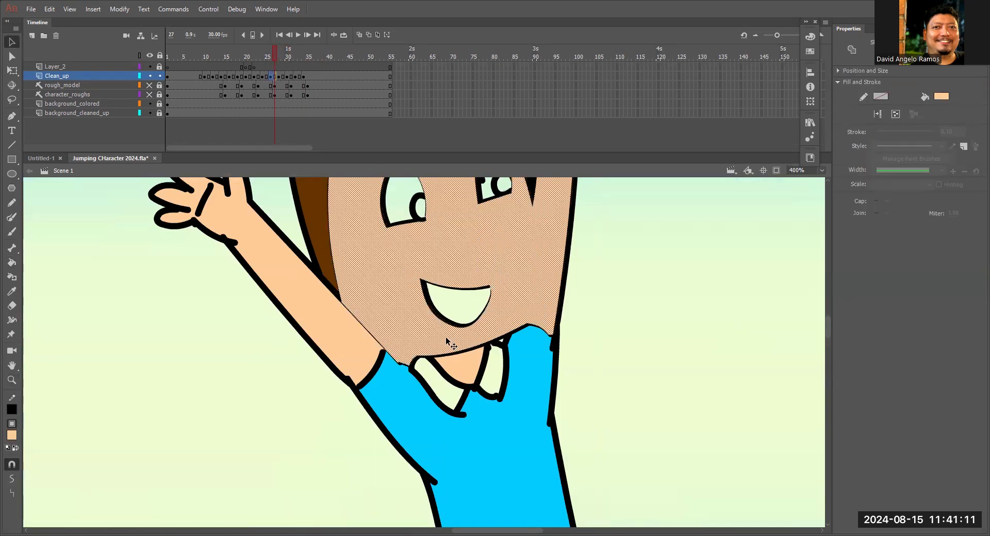
key("ctrl+minus")
key("ctrl+minus")
key("ctrl+minus")
key("ctrl+s")
Choose a darker blue fill color and fill both collar flaps with it on the opening keyframe.
left_click(180, 55)
key("z")
left_click(13, 436)
key("k")
left_click(205, 55)
left_click(447, 296)
left_click(12, 435)
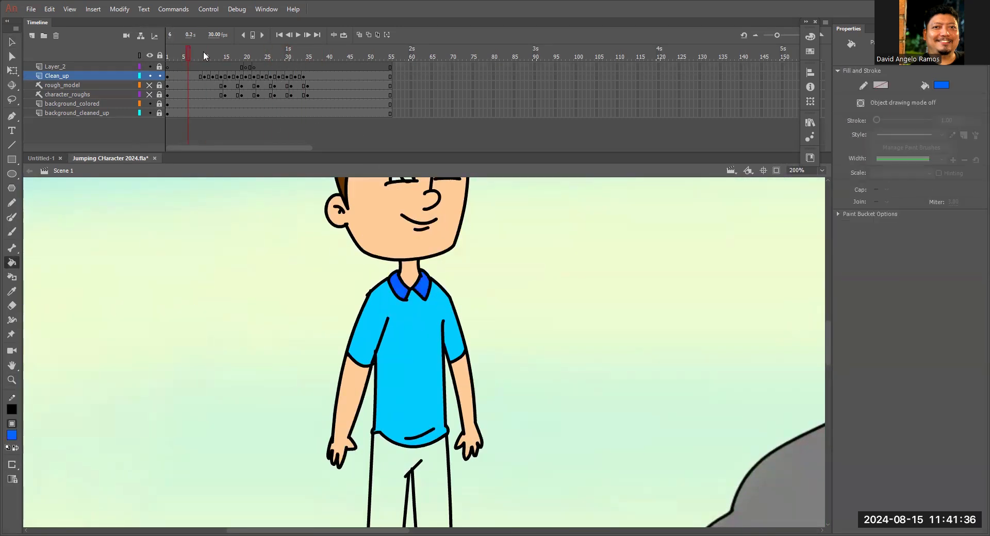
Fill both collar flaps with the darker blue on the keyframes from frame 15 through frame 26.
left_click(225, 56)
left_click(237, 55)
left_click(604, 253)
left_click(254, 55)
left_click(718, 255)
left_click(271, 55)
left_click(514, 331)
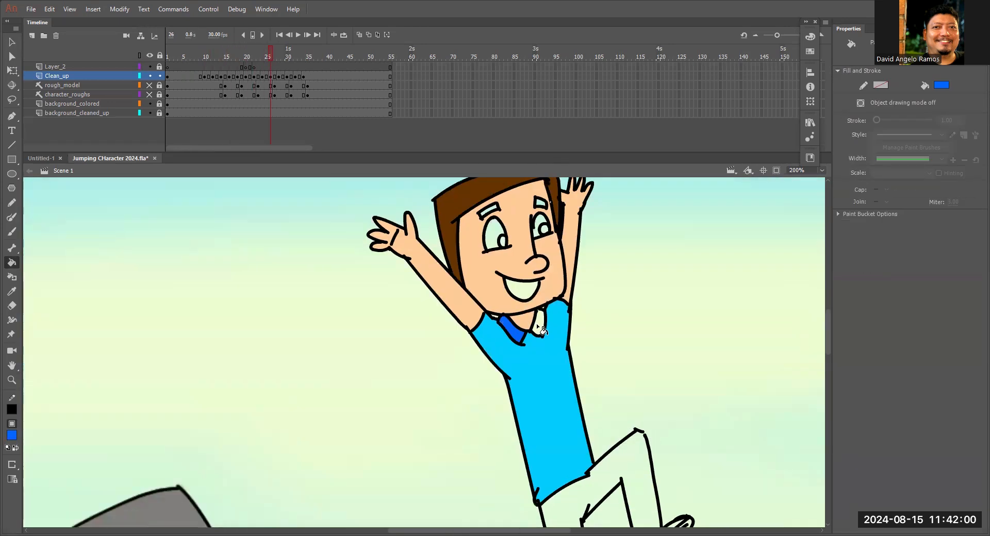
Fill both collar flaps with the darker blue on frames 32 and 34.
left_click(295, 55)
left_click(307, 55)
left_click(573, 289)
left_click(598, 289)
Delete the peach fill from inside both eyebrows on frame 1.
left_click(167, 56)
key("z")
left_click(389, 330)
key("v")
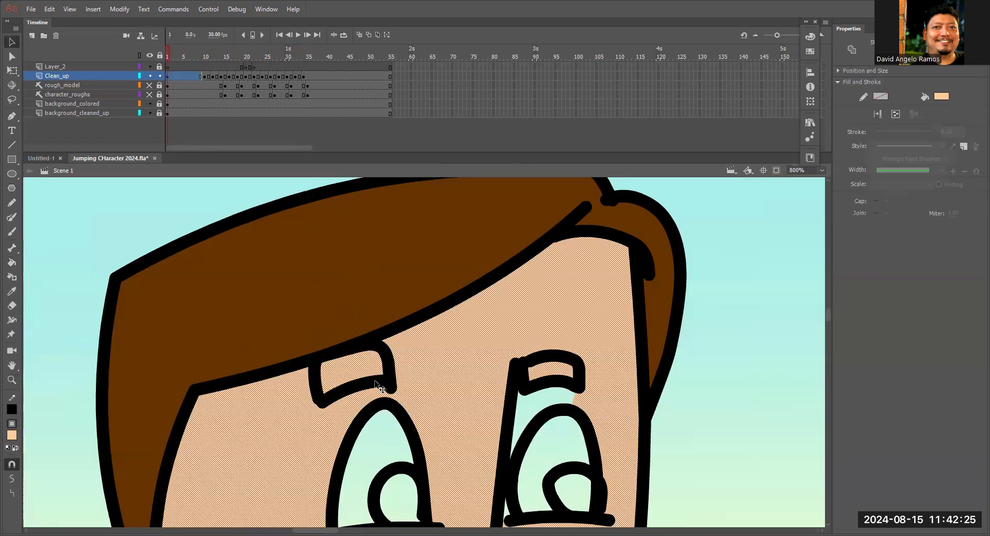
left_click(551, 372)
key("Delete")
left_click(355, 370)
key("Delete")
key("ctrl+minus")
key("ctrl+minus")
Fill the neck area between the chin and collar with the peach skin color on frame 13.
left_click(208, 56)
key("k")
left_click(219, 55)
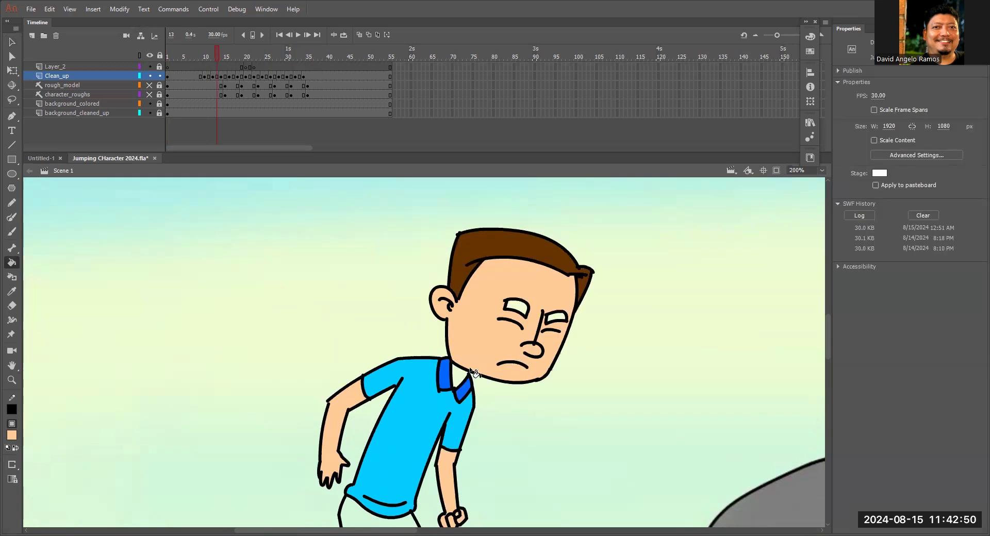
left_click(466, 376)
Check the character's skin, shirt and collar fills across the jump, from frame 4 to frame 32.
left_click(233, 55)
key("ctrl+minus")
key("ctrl+minus")
left_click(295, 55)
key("ctrl+equal")
left_click(181, 56)
left_click_drag(247, 361, 582, 308)
left_click(215, 57)
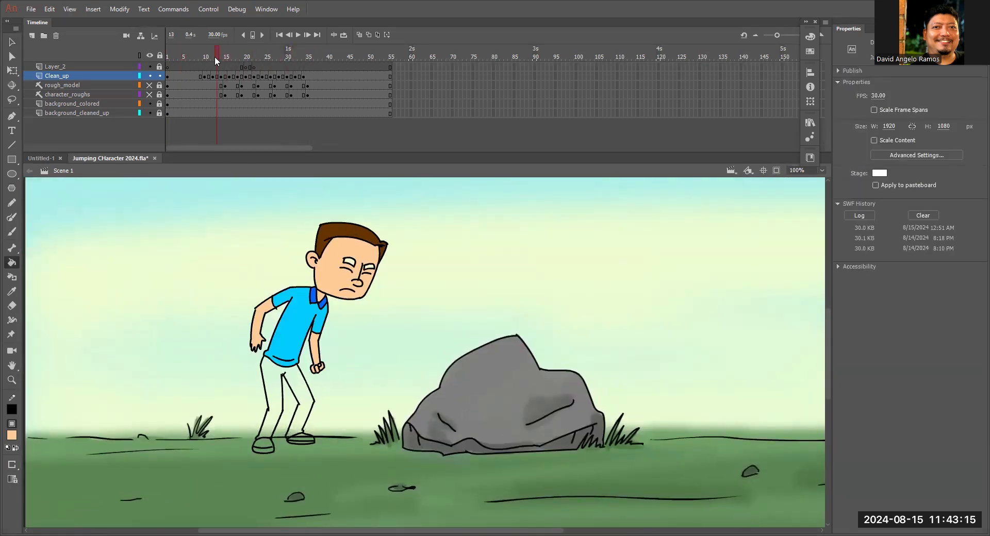
Sample the brown of the character's hair on frame 1 as the fill color.
key("i")
left_click(290, 278)
left_click(167, 55)
left_click_drag(344, 291, 337, 325)
key("ctrl+equal")
key("i")
left_click(309, 284)
Fill both eyebrows with the hair's brown on the keyframes up to frame 22.
left_click(213, 56)
left_click(241, 55)
key("z")
left_click(518, 269)
left_click(12, 435)
left_click(245, 55)
key("v")
key("k")
left_click(437, 229)
left_click(254, 55)
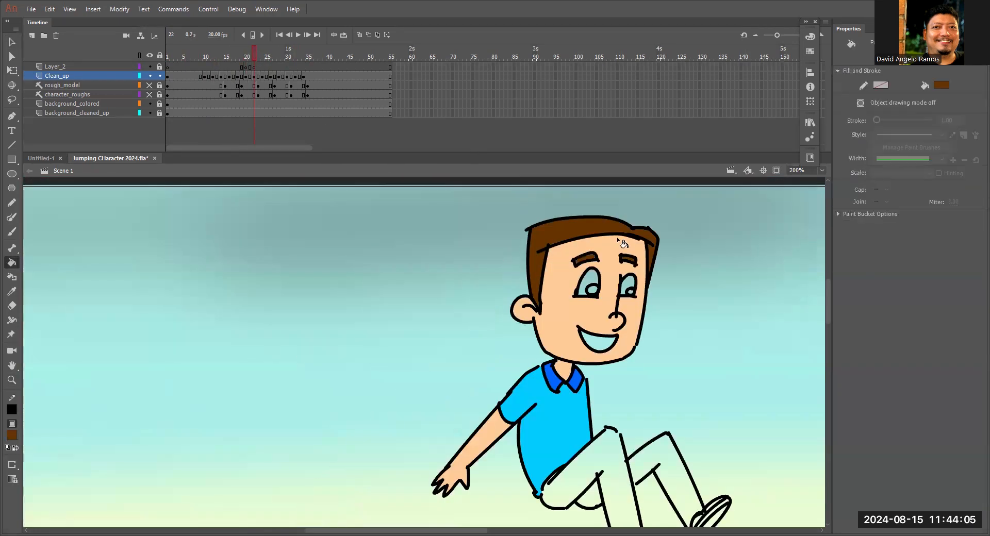
Fill both eyebrows with the hair's brown on the keyframes from frame 24 through frame 34.
left_click(261, 55)
key("k")
left_click(431, 340)
left_click(270, 55)
key("ctrl+minus")
left_click(278, 55)
left_click(286, 55)
left_click(295, 55)
left_click(304, 57)
key("ctrl+3")
Set the fill color to white and fill both eyes on frame 1, leaving the pupils unfilled.
left_click(167, 55)
key("z")
left_click_drag(347, 308, 393, 346)
left_click(12, 435)
key("k")
left_click(433, 339)
left_click(480, 338)
Fill the whites of both eyes on the keyframes from frame 10 through frame 18.
left_click(204, 55)
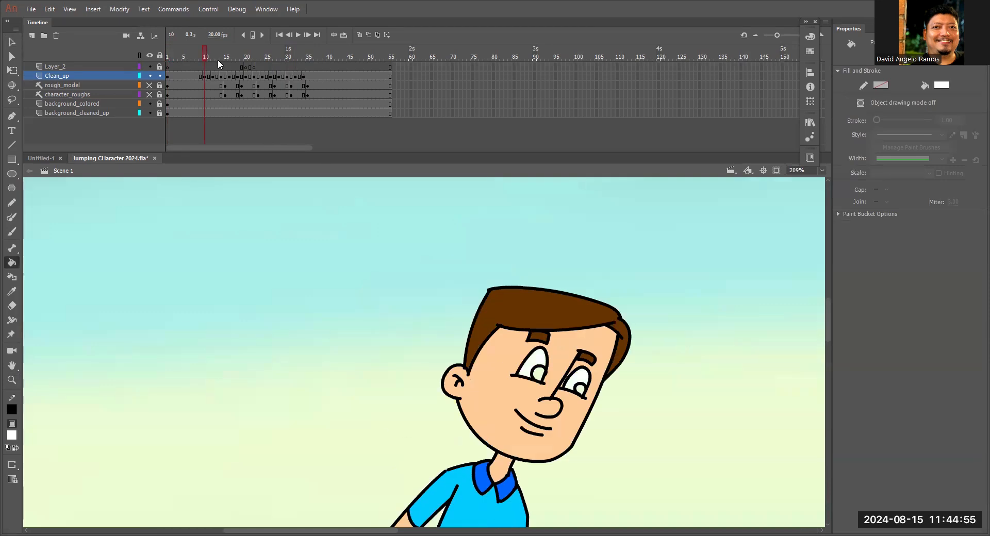
left_click(229, 55)
left_click(237, 55)
left_click(11, 435)
left_click(576, 237)
left_click(612, 245)
left_click_drag(562, 322, 417, 378)
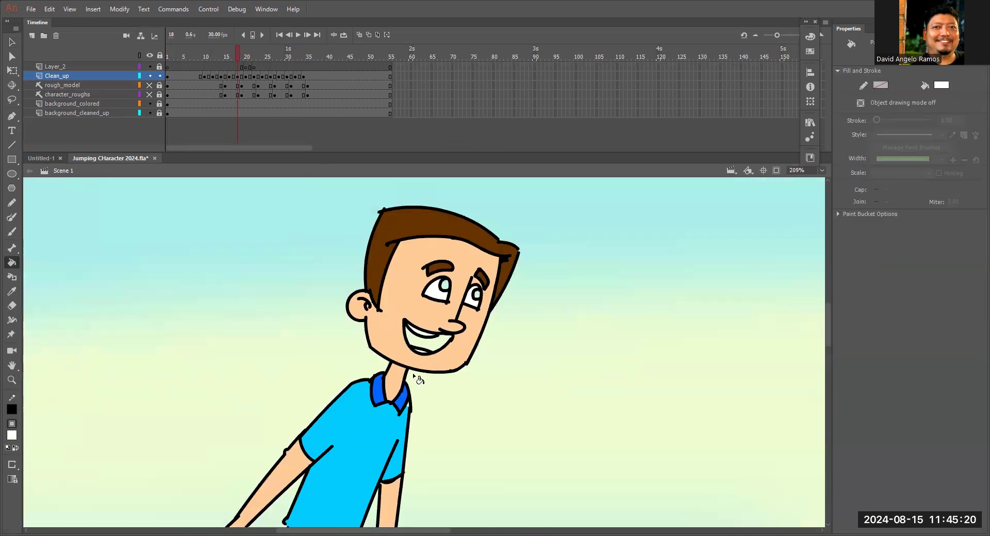
Fill the whites of the eyes on frame 21.
left_click(229, 56)
left_click(233, 55)
left_click(250, 55)
left_click(541, 247)
left_click_drag(508, 199, 601, 285)
left_click(355, 378)
left_click(237, 55)
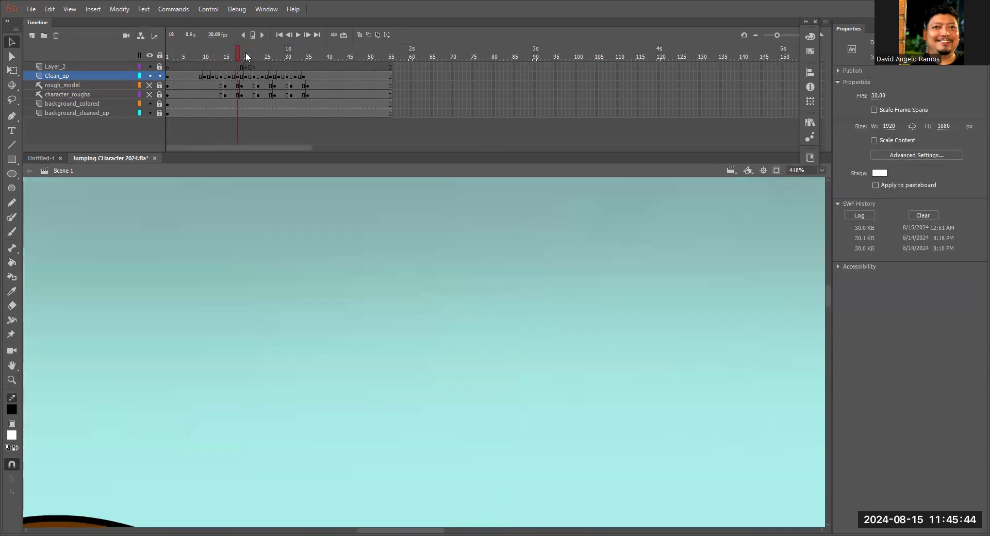
Fill the whites of both eyes on frame 23, undoing a misplaced fill.
left_click(258, 55)
left_click(409, 286)
key("ctrl+z")
left_click(409, 286)
key("z")
left_click(483, 302)
left_click(420, 316)
Fill the whites of both eyes on frames 24 and 28.
left_click(262, 55)
left_click(581, 316)
left_click(653, 308)
key("v")
left_click(270, 55)
left_click(278, 56)
left_click(582, 216)
left_click(637, 214)
key("v")
key("ctrl+minus")
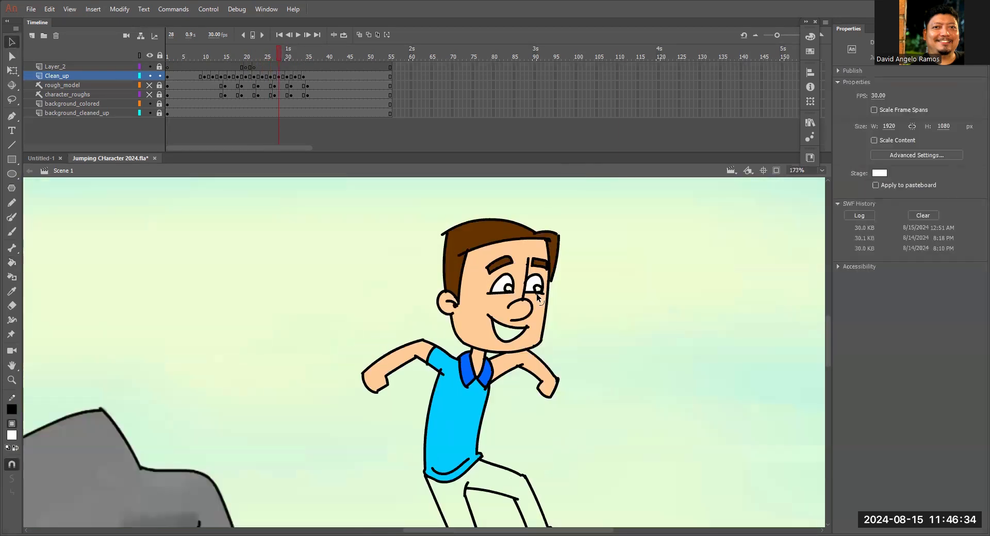
Fill the whites of both eyes on frame 30 and select the pupil outline of the eye beside the nose line.
left_click(287, 55)
key("k")
key("v")
left_click(391, 309)
key("Escape")
left_click(411, 319)
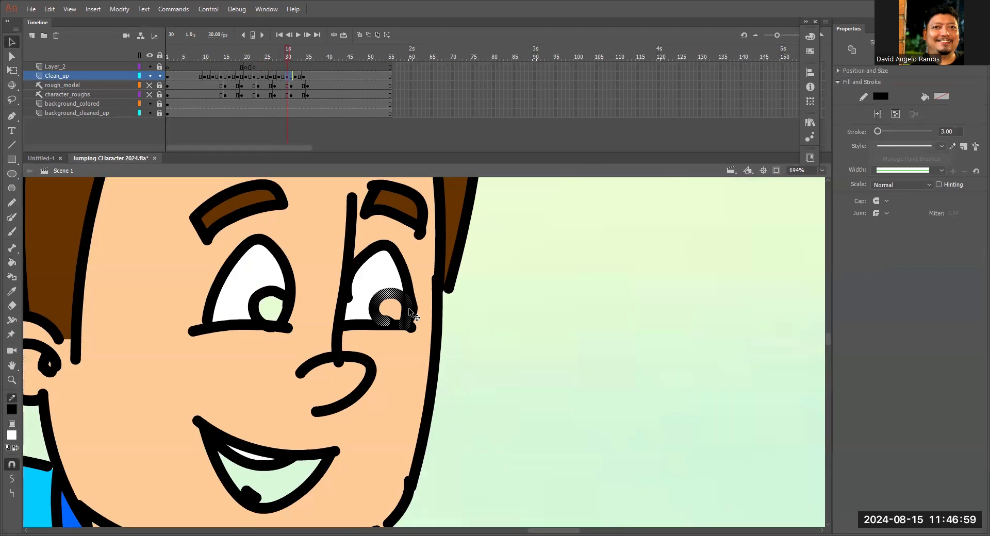
key("ctrl+minus")
Fill the whites of the eyes on frames 32 and 34, and return to frame 22.
left_click(295, 56)
key("ctrl+minus")
left_click(303, 56)
key("k")
left_click(330, 207)
key("ctrl+minus")
left_click(254, 55)
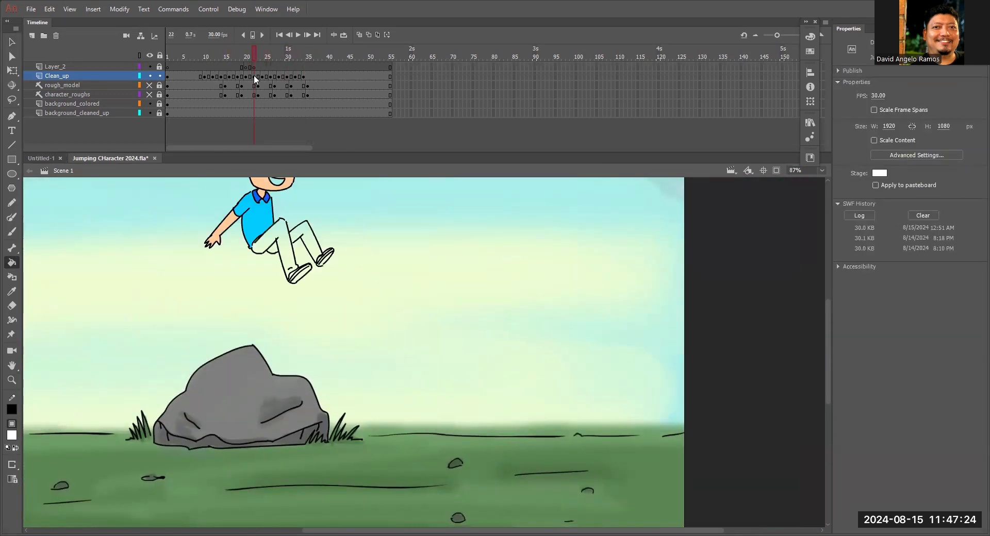
Fill the remaining eye whites on frame 16, check frames 18 and 28, and return to frame 1.
left_click(229, 56)
key("z")
left_click(124, 294)
key("v")
left_click(423, 251)
key("k")
left_click(422, 252)
left_click(237, 56)
key("ctrl+minus")
key("ctrl+minus")
left_click(280, 55)
left_click(167, 56)
Choose a dark red fill and colour the inside of the open mouths from frame 16 onward.
left_click(11, 435)
left_click(229, 56)
key("k")
left_click_drag(238, 56, 304, 57)
key("ctrl+minus")
key("ctrl+minus")
key("v")
key("ctrl+equal")
key("ctrl+equal")
key("ctrl+equal")
key("ctrl+equal")
key("ctrl+minus")
key("ctrl+minus")
key("ctrl+minus")
key("ctrl+equal")
key("ctrl+equal")
Draw a teeth line across the mouth on frame 34 with stroke size 3 and bend it to follow the smile.
key("n")
key("v")
left_click_drag(652, 357, 621, 342)
key("ctrl+z")
left_click(561, 358)
left_click(950, 132)
type("3")
key("Return")
left_click(763, 289)
left_click_drag(560, 356, 549, 360)
Switch the fill colour to white and fill the teeth on frame 34.
left_click(12, 436)
key("k")
left_click(563, 347)
key("ctrl+minus")
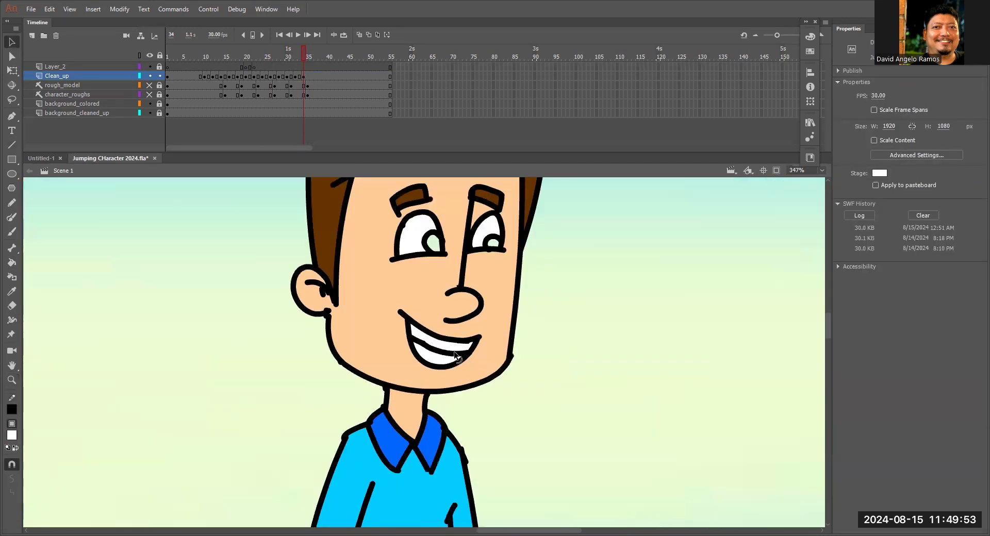
key("ctrl+minus")
key("ctrl+minus")
Draw a teeth line across the open mouth on frame 20.
left_click_drag(303, 56, 247, 70)
key("z")
left_click(421, 276)
key("n")
left_click(949, 119)
key("ctrl+minus")
key("ctrl+minus")
key("ctrl+minus")
Shape the teeth lines in the open mouths on frames 22, 24 and 26.
left_click(254, 57)
key("z")
double_click(450, 239)
key("v")
left_click(262, 57)
left_click(270, 57)
Add curved teeth lines to the mouths on frames 28, 30 and 32.
left_click(279, 56)
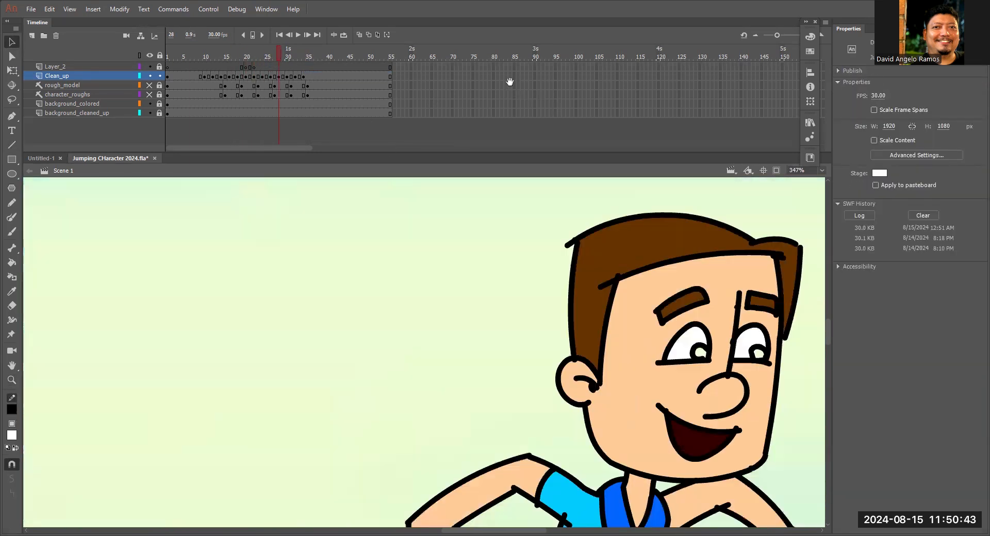
left_click(287, 56)
key("n")
left_click(295, 57)
key("v")
left_click(303, 56)
Fill the upper teeth white on frames 30, 28 and 26.
left_click(289, 56)
key("k")
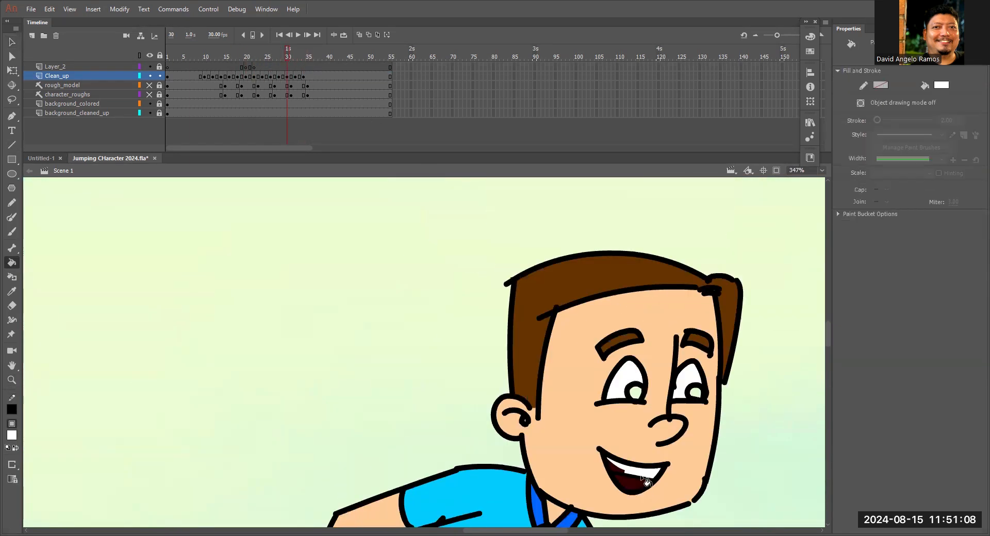
left_click(277, 57)
left_click(315, 208)
left_click(267, 57)
left_click(389, 236)
Fill the teeth white on frames 22 and 20, and scrub back through the earlier frames to the standing pose.
key("v")
left_click(254, 77)
left_click(245, 76)
key("k")
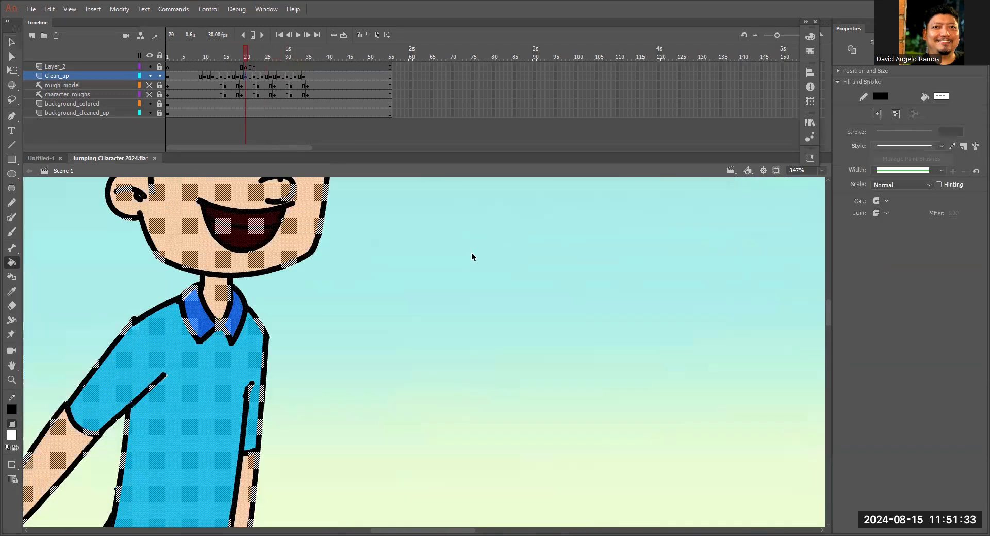
key("v")
left_click(237, 76)
left_click(216, 76)
key("ctrl+minus")
key("ctrl+minus")
left_click(242, 57)
left_click_drag(242, 57, 197, 56)
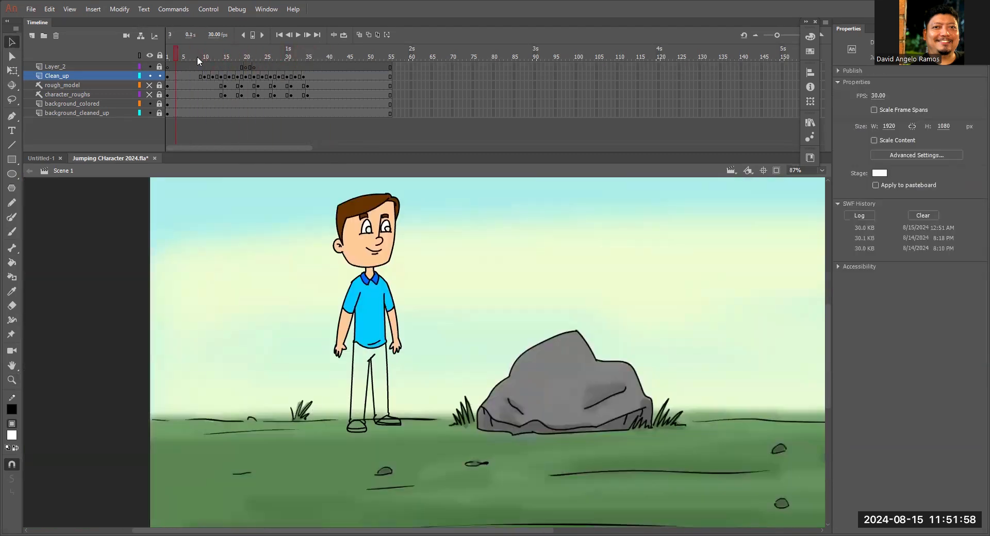
Choose a dark navy fill and colour both pupils on the keyframes from the standing pose through frame 20.
key("z")
left_click(379, 237)
left_click(11, 435)
left_click(70, 350)
key("k")
left_click(221, 57)
left_click(246, 57)
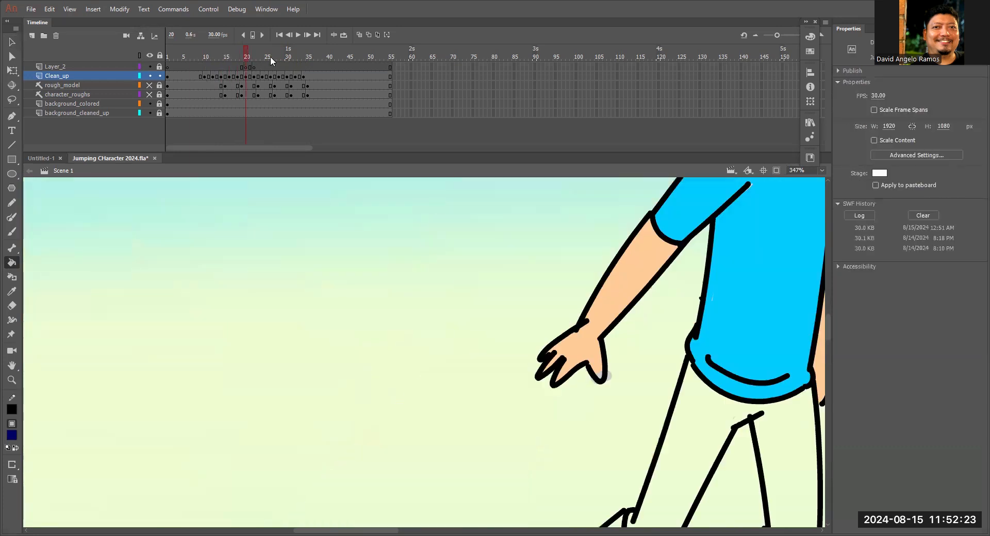
Fill both pupils dark navy on the keyframes from frame 22 through frame 34.
left_click(254, 57)
left_click(271, 57)
left_click(434, 420)
left_click(507, 400)
left_click(278, 56)
left_click(287, 56)
left_click(303, 57)
key("ctrl+minus")
key("ctrl+minus")
key("ctrl+minus")
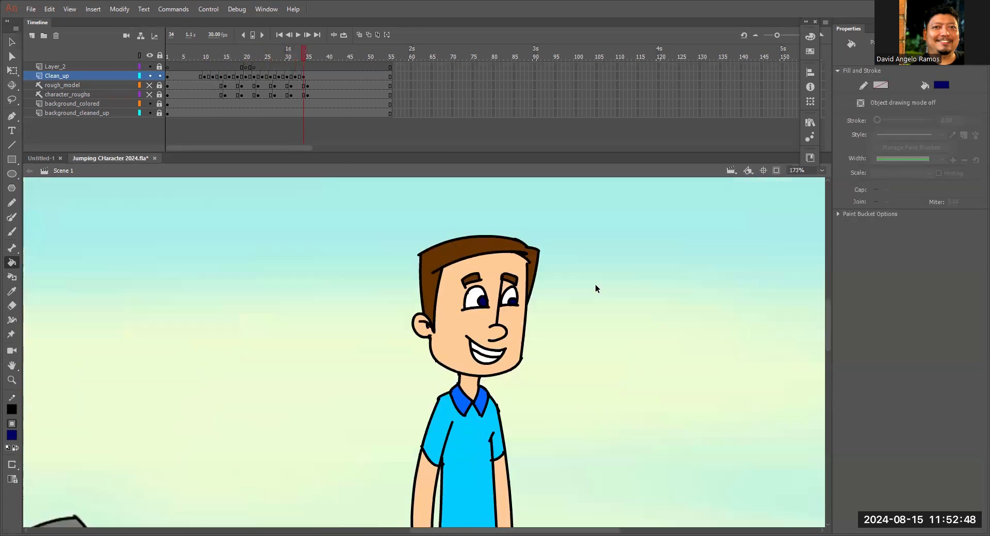
Close the trouser outline on the standing pose and choose a medium dark blue fill for the trousers.
left_click(167, 57)
key("z")
left_click(183, 57)
left_click(330, 320)
left_click_drag(404, 296, 388, 275)
key("k")
left_click(12, 435)
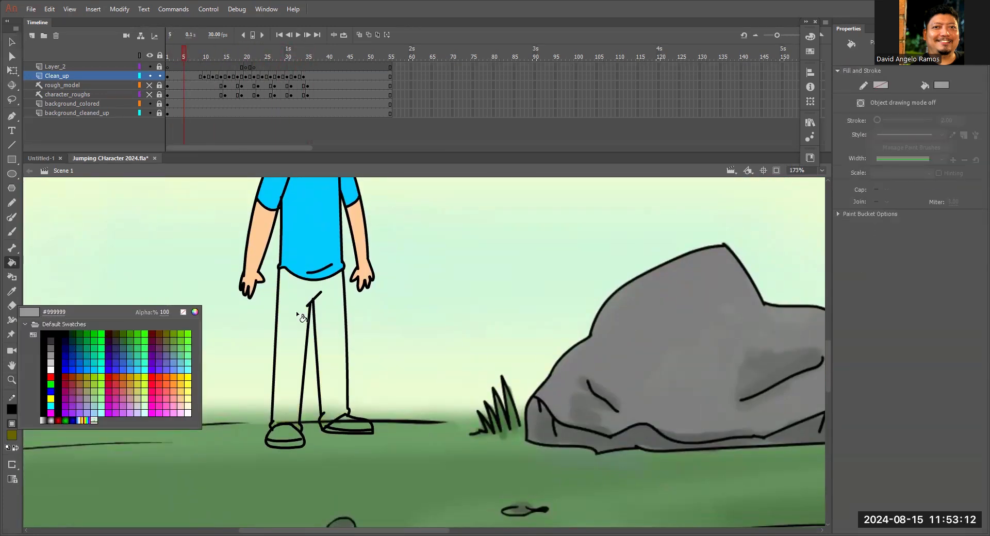
left_click_drag(302, 316, 318, 240)
left_click(11, 435)
left_click(81, 353)
Fill the trousers blue on frames 10, 12 and 16.
left_click(204, 57)
left_click(311, 299)
left_click(213, 57)
left_click(230, 56)
left_click(356, 288)
Fill both trouser legs blue on frames 22, 24, 26, 28 and 32.
left_click(254, 57)
left_click(262, 56)
left_click(773, 364)
left_click(270, 57)
key("ctrl+minus")
key("ctrl+minus")
left_click(518, 371)
left_click(278, 57)
left_click(295, 57)
left_click(412, 361)
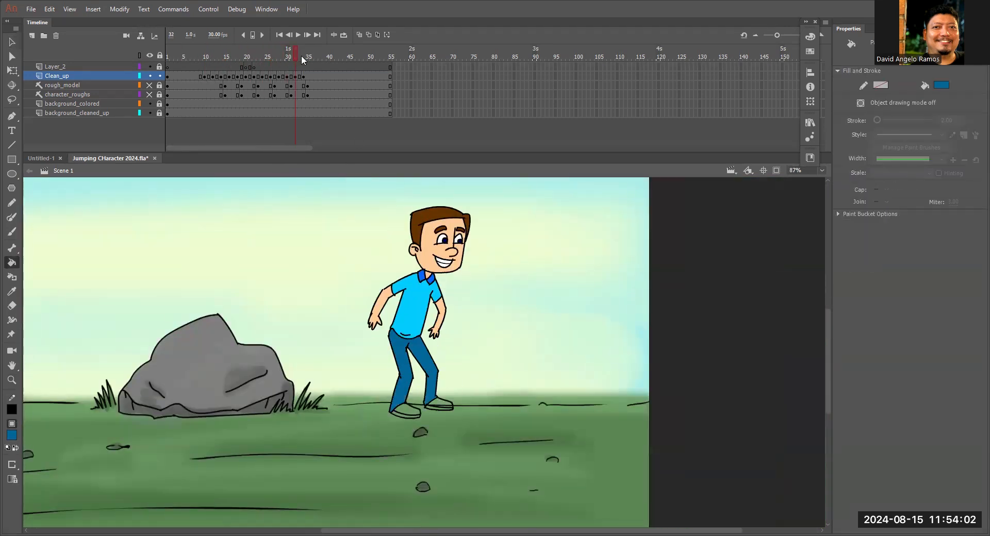
Choose a reddish-brown fill and colour the shoe uppers on frames 1, 10 and 16.
left_click(167, 56)
left_click(11, 435)
left_click(71, 380)
left_click(204, 56)
left_click(229, 57)
left_click(225, 330, "ctrl")
left_click(246, 57)
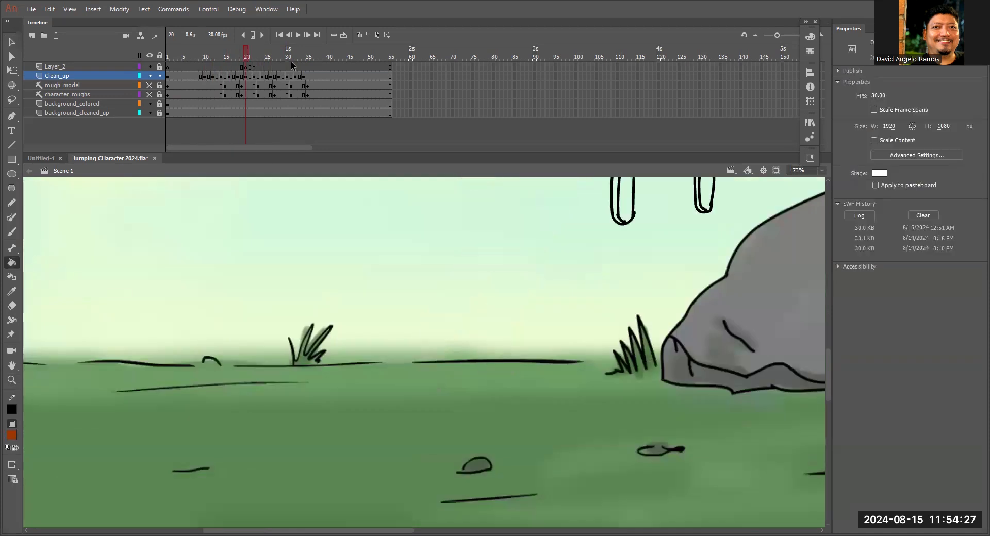
Fill the shoe uppers reddish brown on frames 20, 22, 24 and 26.
left_click_drag(711, 227, 165, 469)
left_click(254, 56)
left_click(262, 57)
left_click_drag(687, 349, 683, 223)
left_click(270, 57)
left_click(729, 357)
left_click(675, 492)
Fill the shoe uppers reddish brown on frames 28, 30 and 32.
left_click(278, 57)
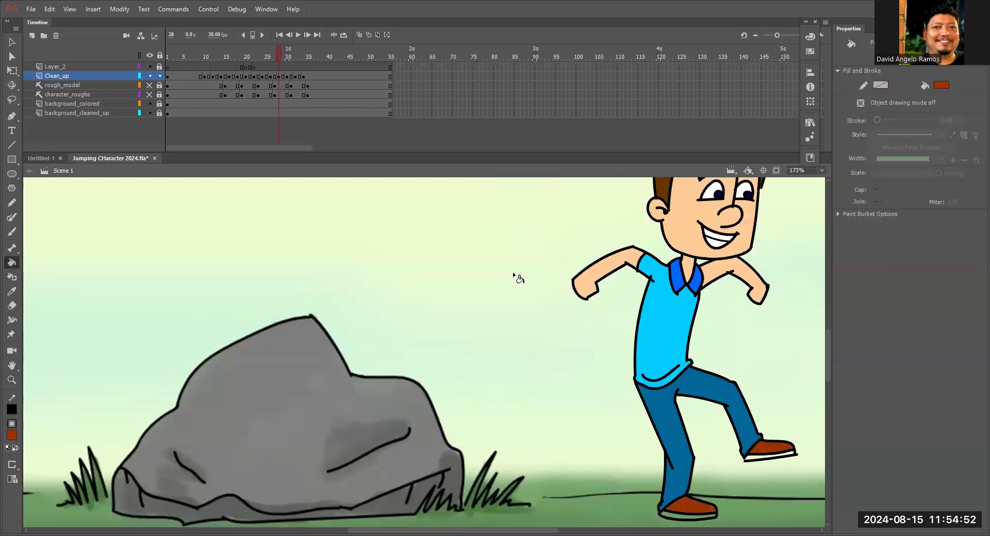
left_click(287, 57)
left_click(294, 56)
Choose a light grey fill and colour the shoe soles on frame 1 and the nearer sole on frame 10.
left_click(167, 57)
left_click_drag(487, 267, 807, 100)
left_click(11, 435)
left_click(47, 362)
left_click(195, 346)
left_click(204, 57)
left_click(193, 347)
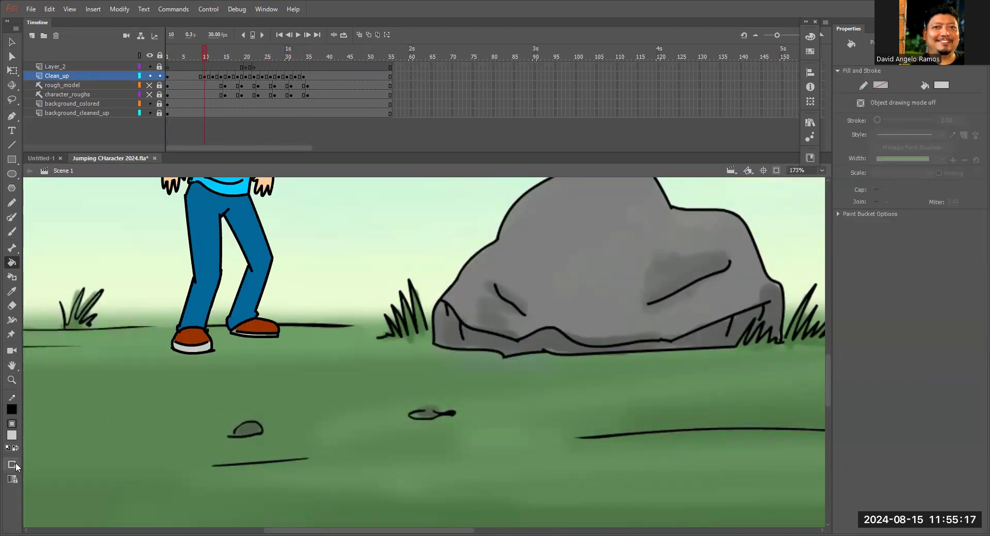
Close the gap in the second shoe's outline on frame 10 with a short brush stroke and fill its sole light grey.
left_click(234, 344, "ctrl")
key("b")
left_click_drag(434, 312, 451, 317)
left_click(585, 326)
Fill both shoe soles light grey on frame 12.
left_click(213, 56)
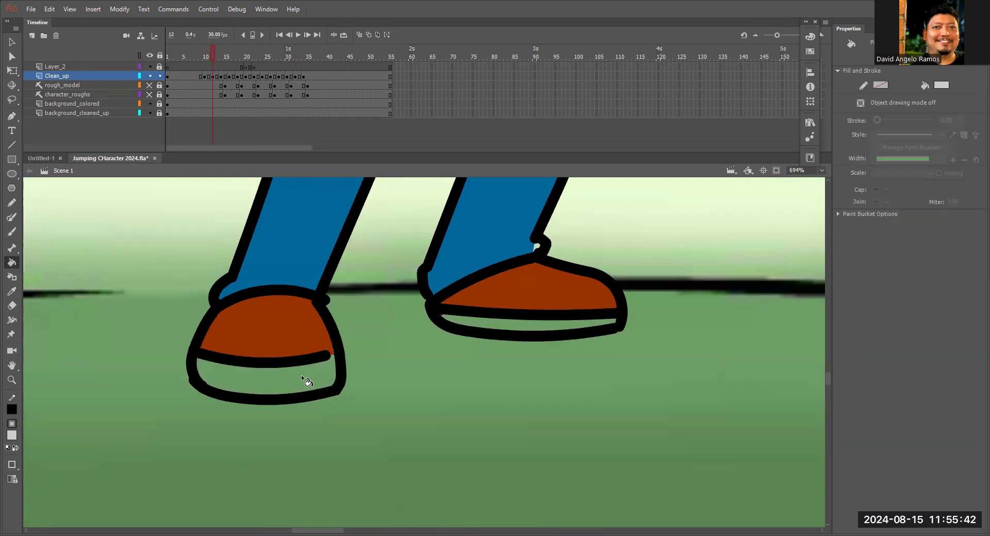
left_click(301, 377)
key("ctrl+minus")
left_click(457, 342)
Fill the character's shoe soles light grey on frames 21 and 22.
left_click(226, 56)
left_click(242, 56)
left_click(250, 57)
left_click_drag(567, 248, 528, 407)
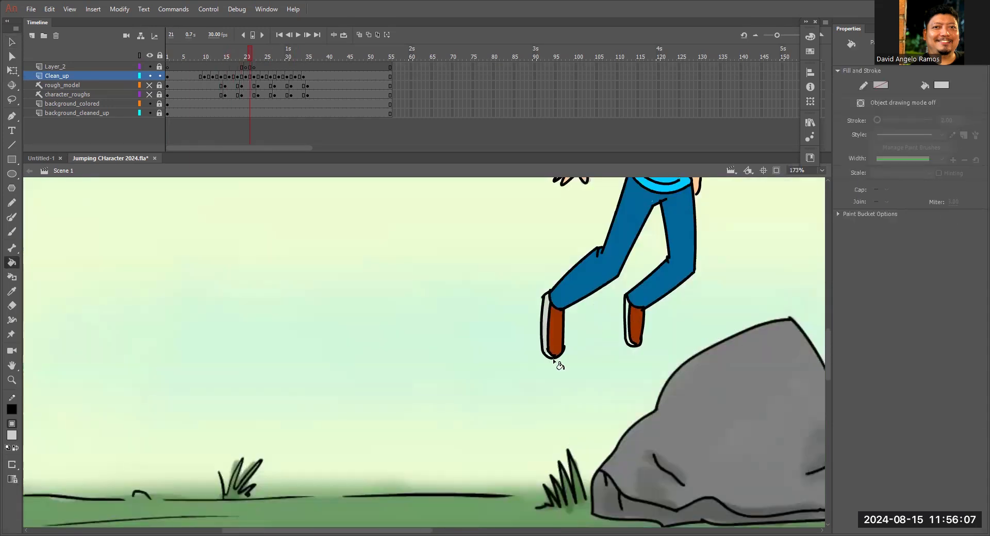
left_click(629, 325)
left_click(254, 56)
left_click_drag(732, 248, 334, 387)
left_click(491, 317)
left_click(263, 57)
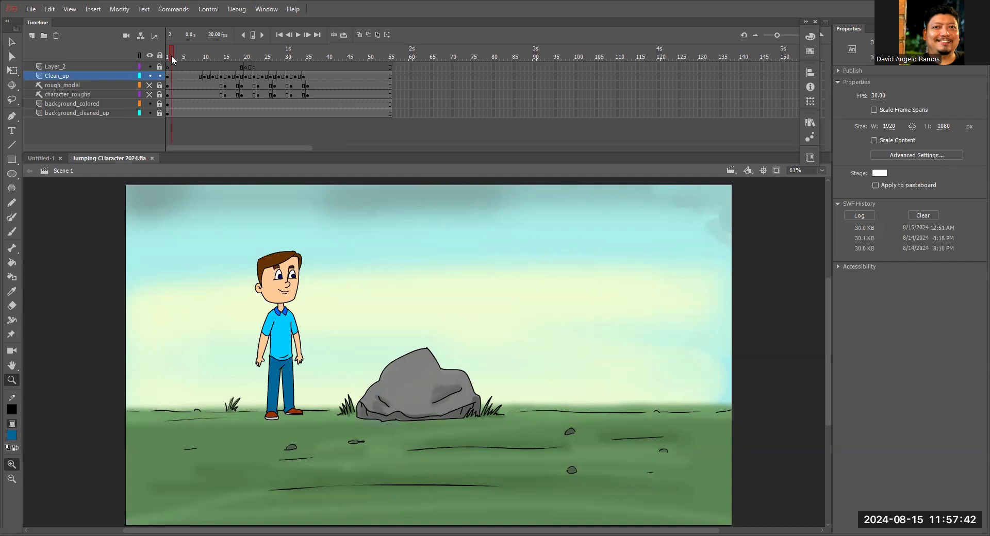
Play the coloured jump animation through several times on the timeline to check the fills.
key("Return")
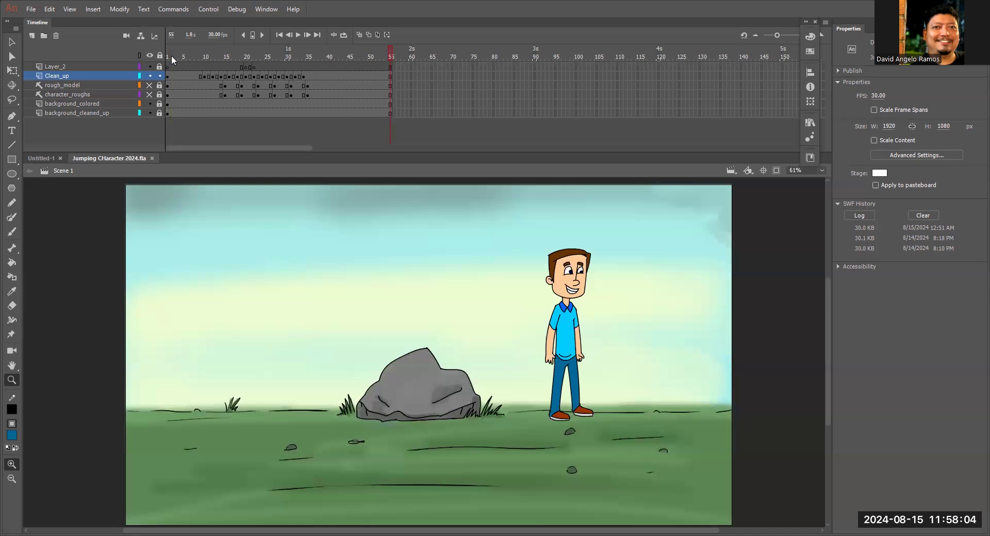
key("Return")
key("Return")
key("Return")
Test the movie in its own preview window, close it and replay the animation on the timeline.
key("ctrl+Return")
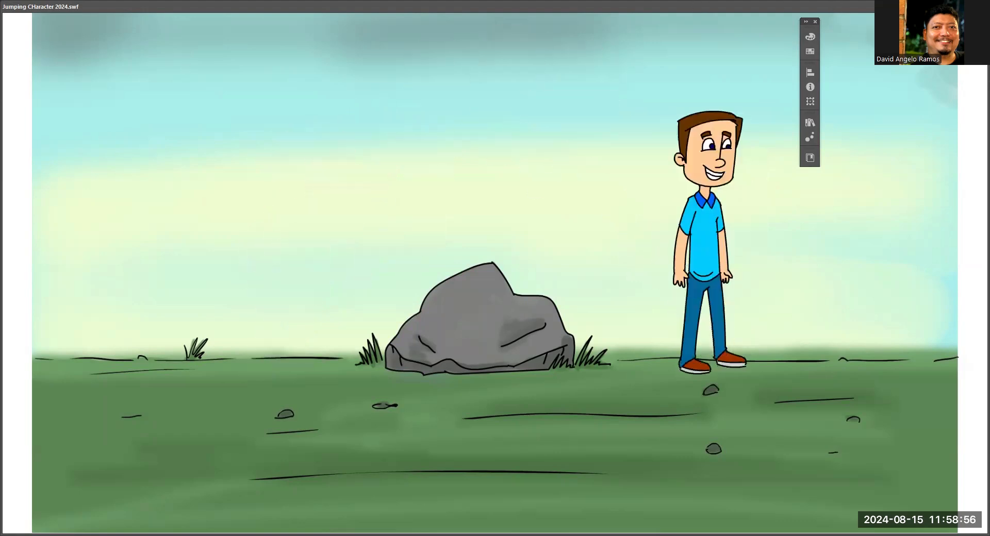
key("ctrl+w")
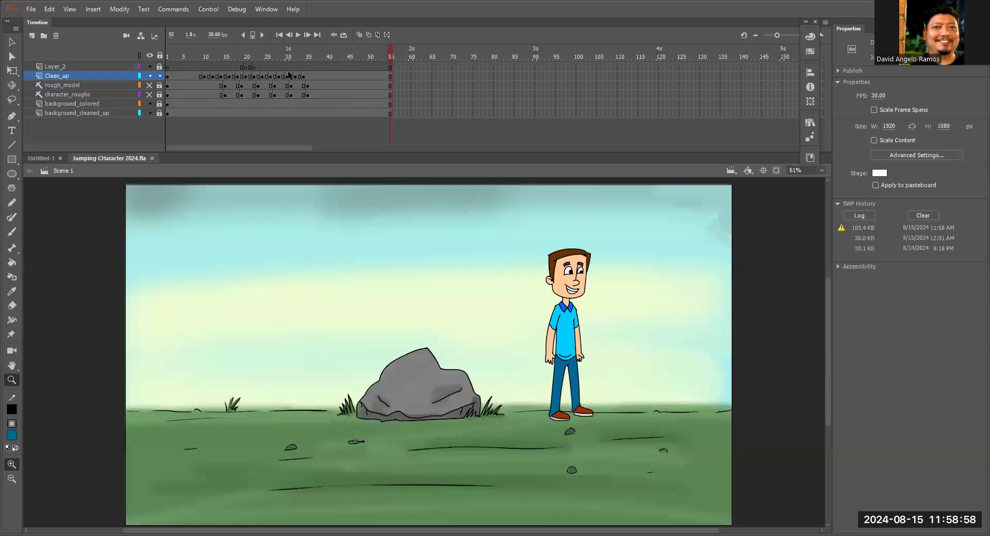
left_click_drag(291, 55, 279, 51)
key("Return")
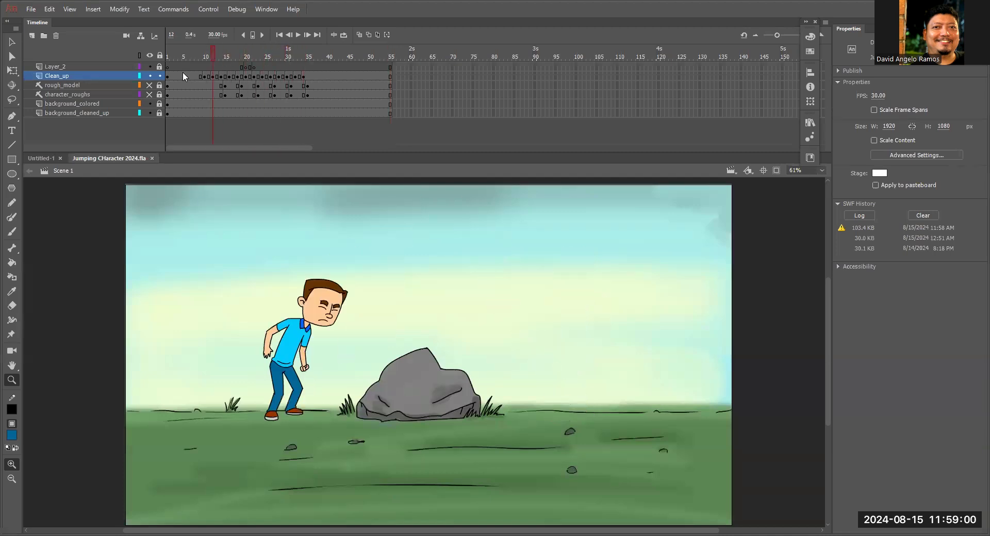